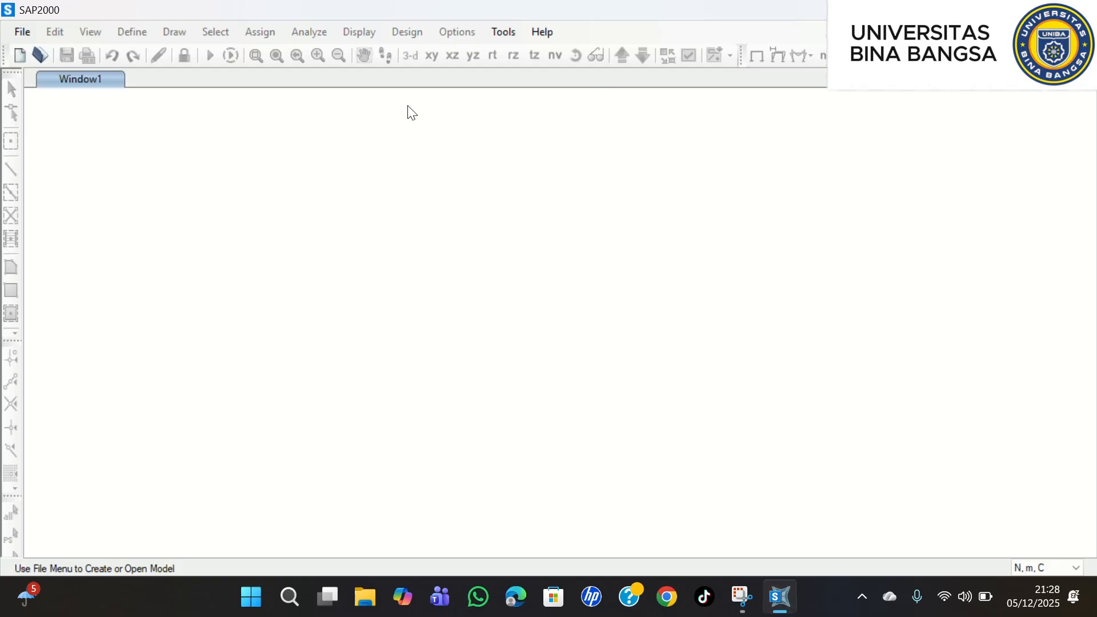
- Start a new model from the Grid Only template
click(19, 30)
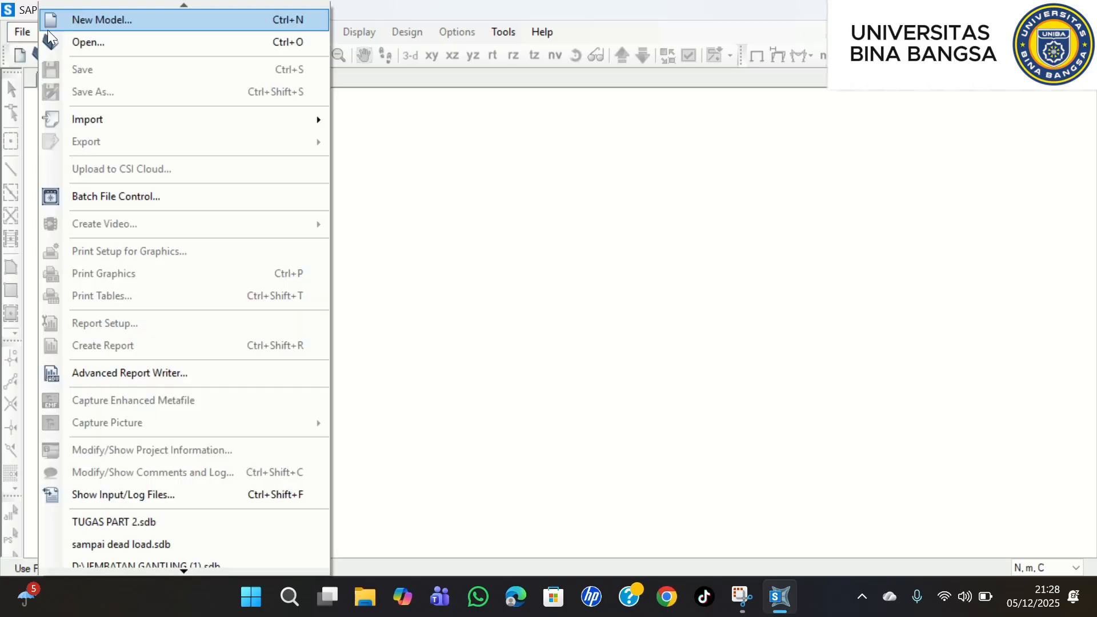
click(111, 23)
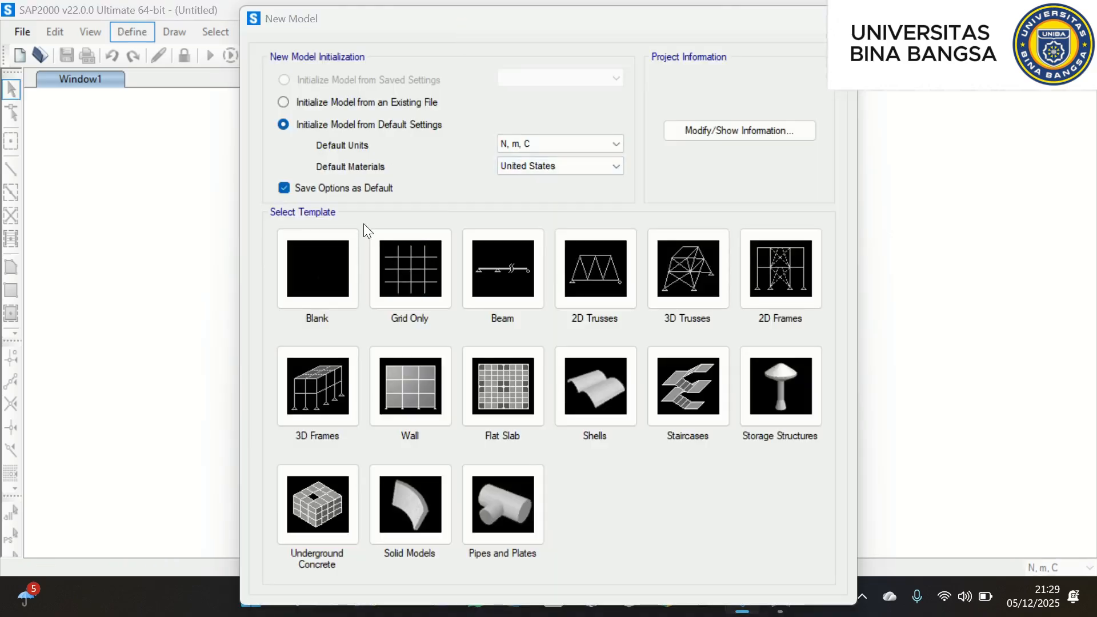
click(417, 278)
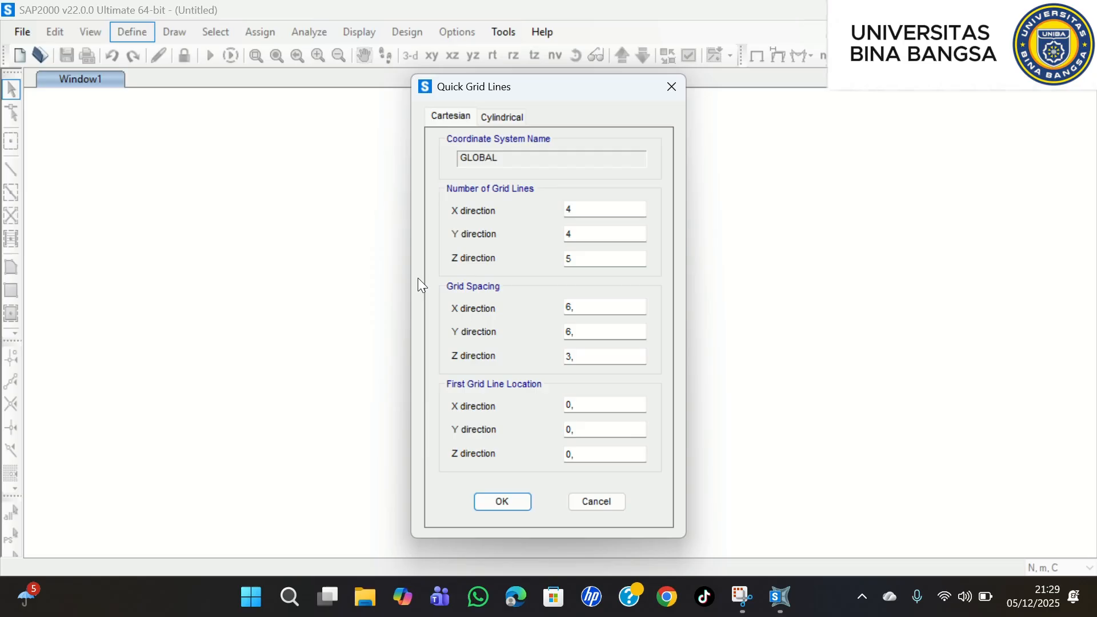
- Set the number of grid lines to 5 in the Y direction and 9 in the Z direction, keeping 4 in X
click(461, 40)
click(584, 211)
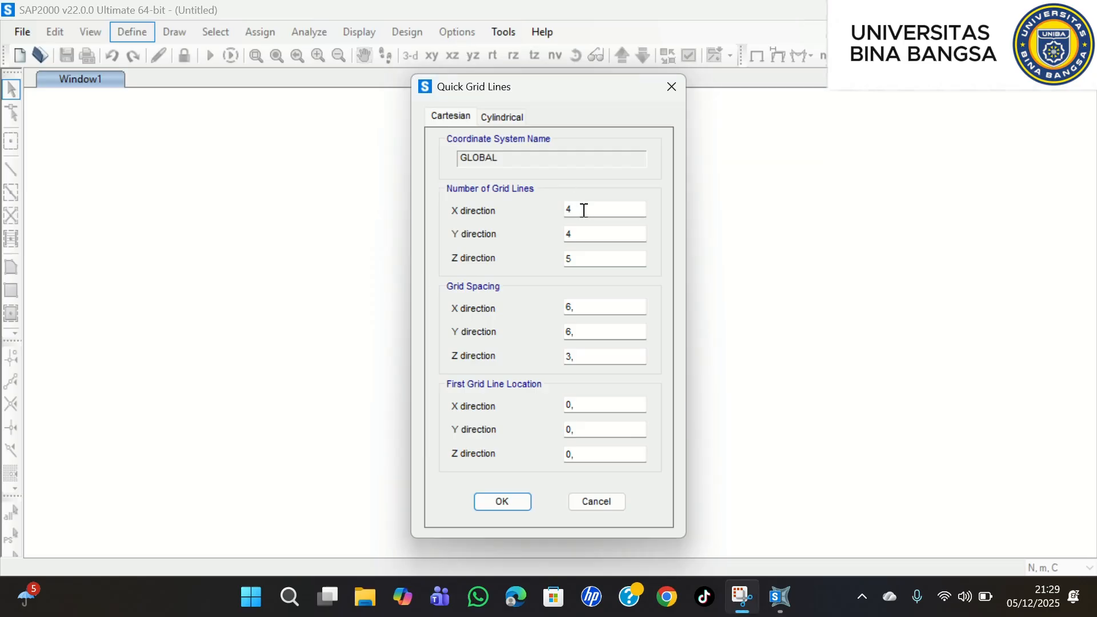
click(583, 210)
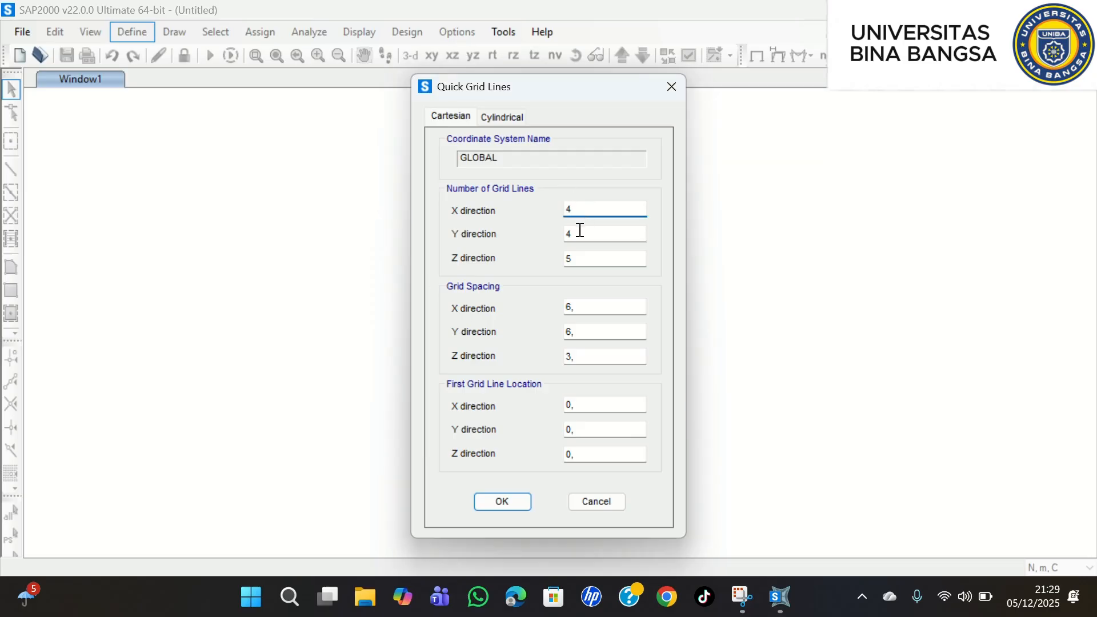
click(580, 230)
key(BackSpace)
text(5)
click(581, 254)
key(BackSpace)
text(9)
- Set the grid spacing to 8 m in X and 4 m in Z, keep 6 m in Y, and generate the grid
click(577, 310)
text(8)
key(BackSpace)
key(BackSpace)
text(8)
double_click(578, 331)
click(578, 331)
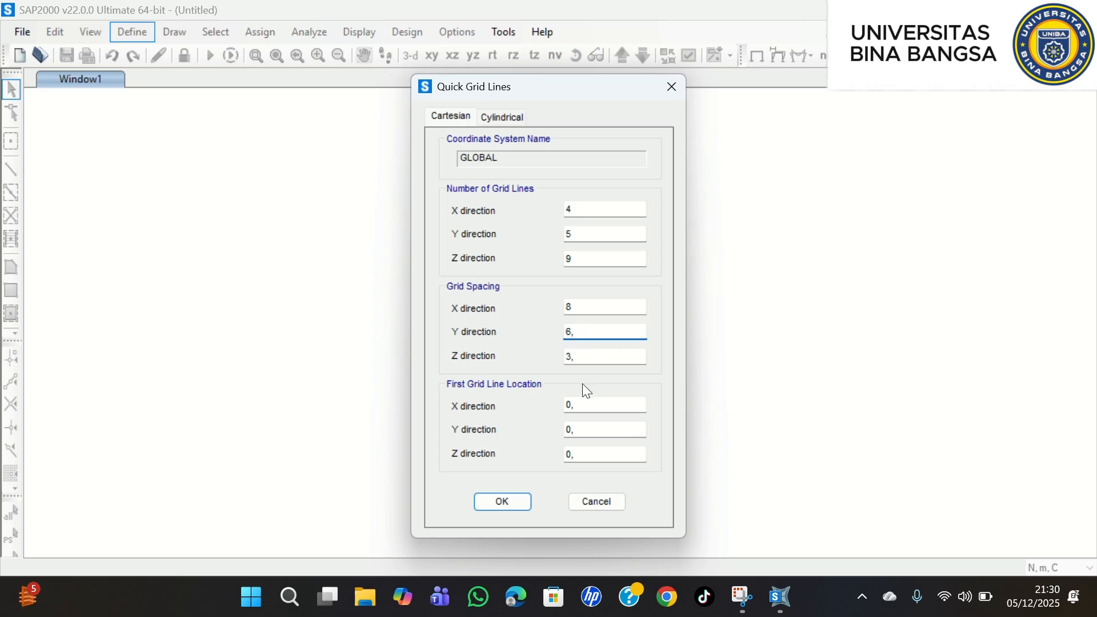
click(578, 358)
text(4)
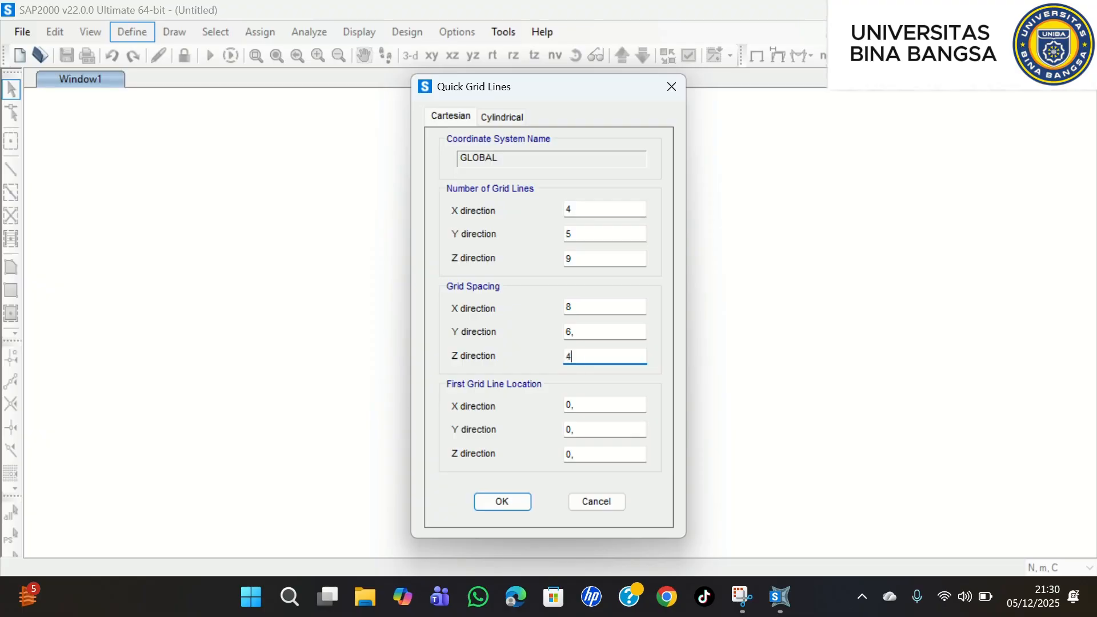
click(507, 502)
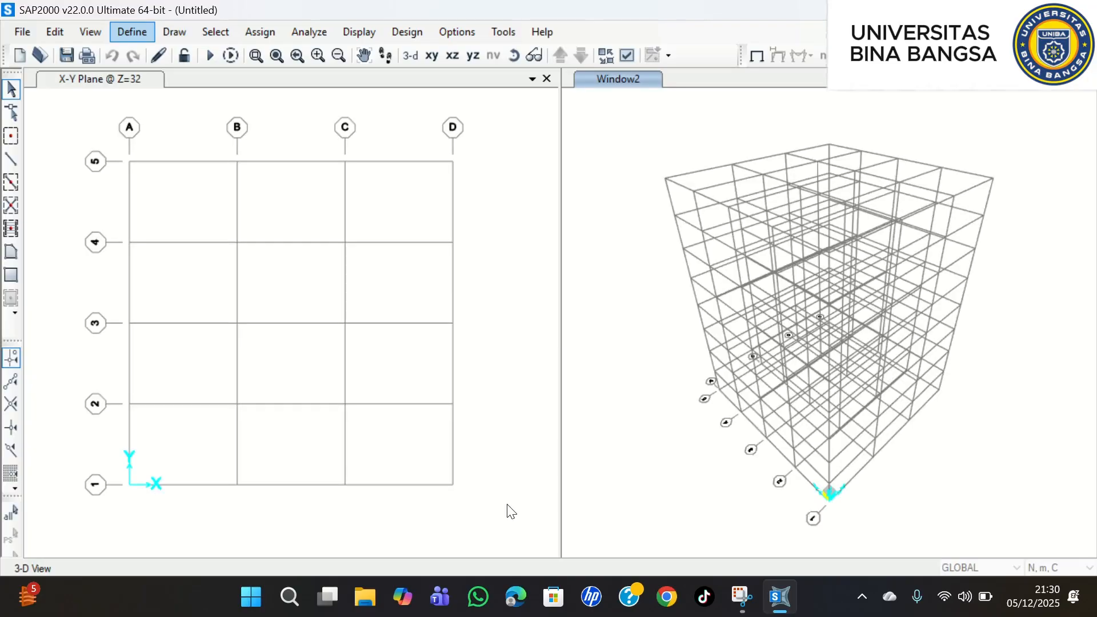
click(507, 510)
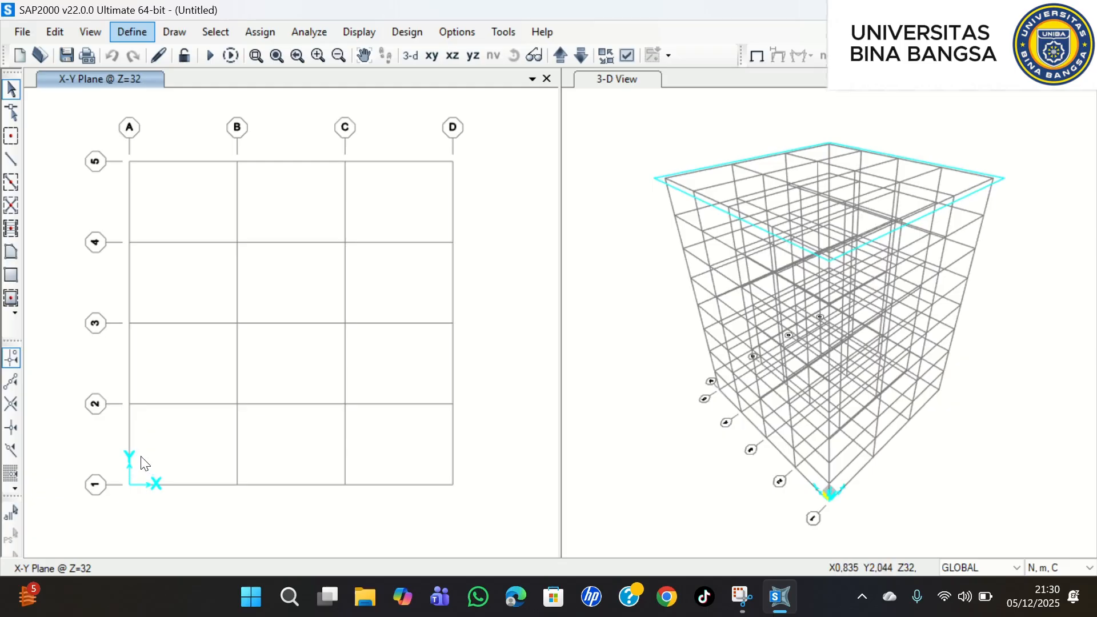
- In the GLOBAL grid system, set the ordinates of Y grid lines 2 and 3 to 4 m and 10 m
click(454, 37)
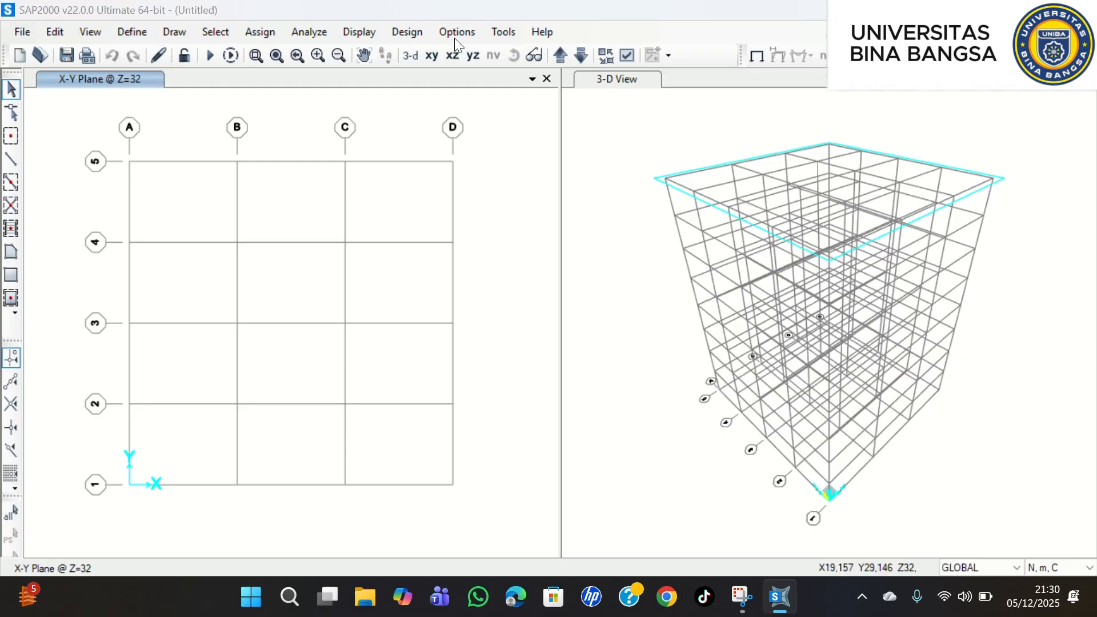
right_click(483, 252)
click(520, 257)
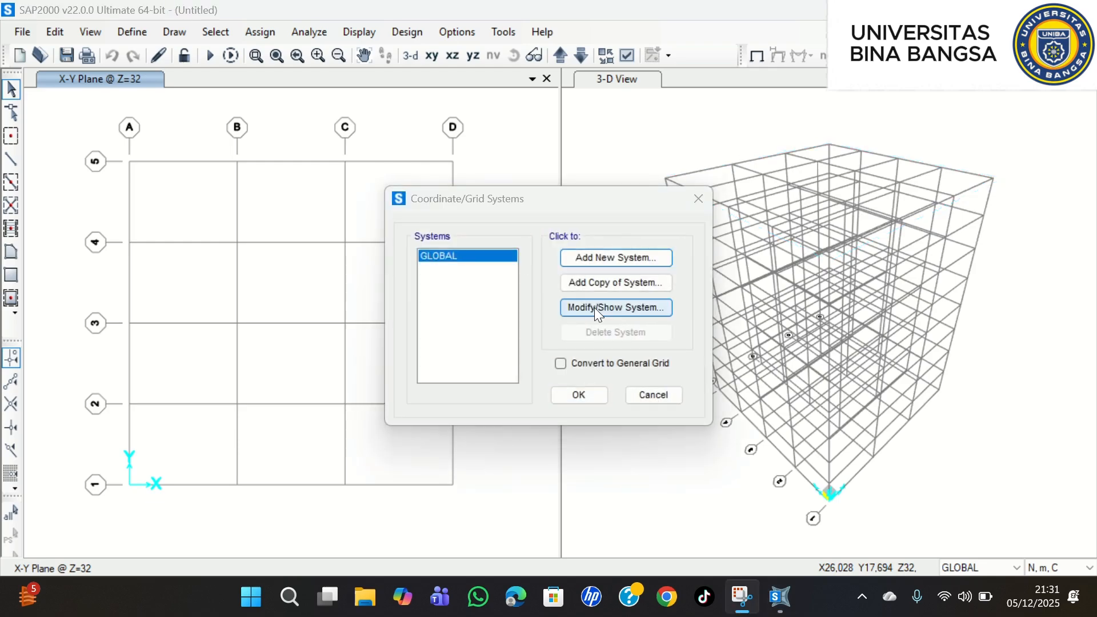
click(594, 308)
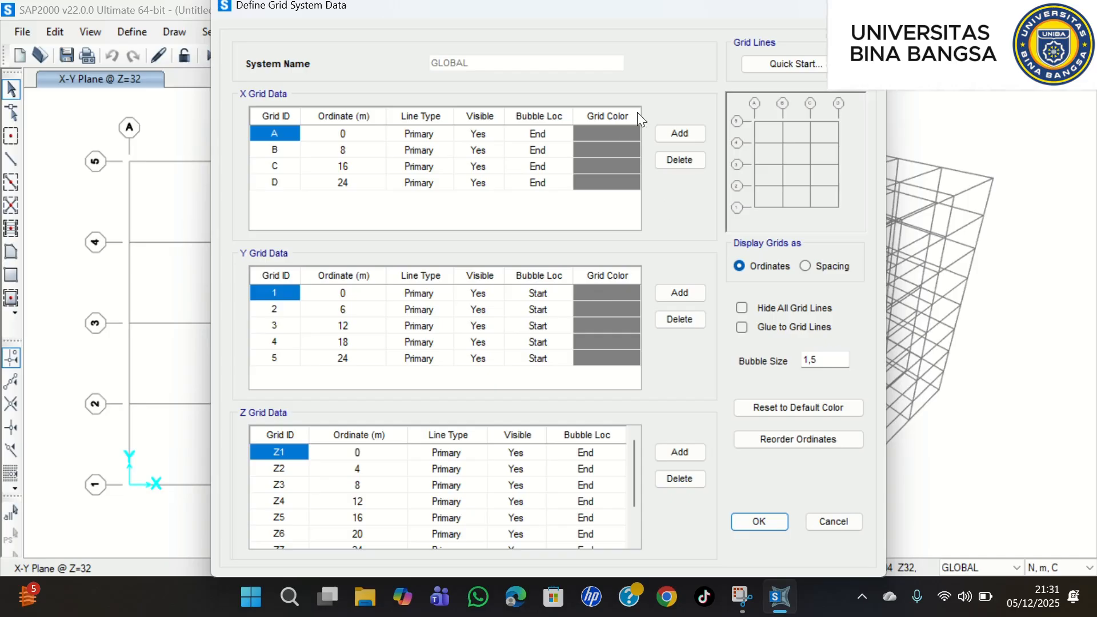
drag(718, 8, 717, 38)
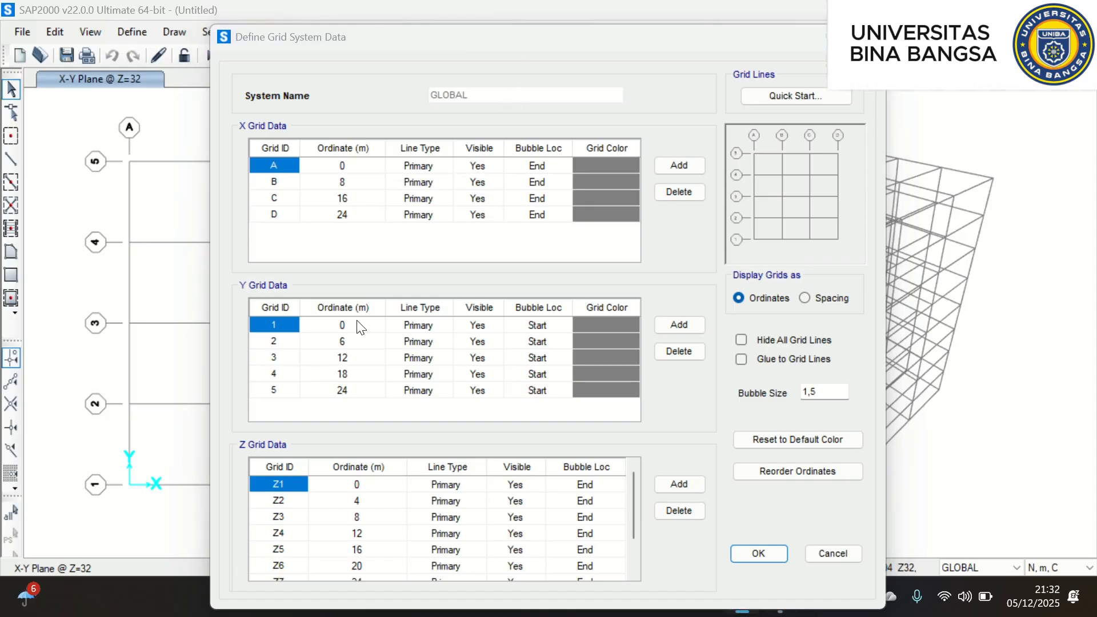
click(351, 341)
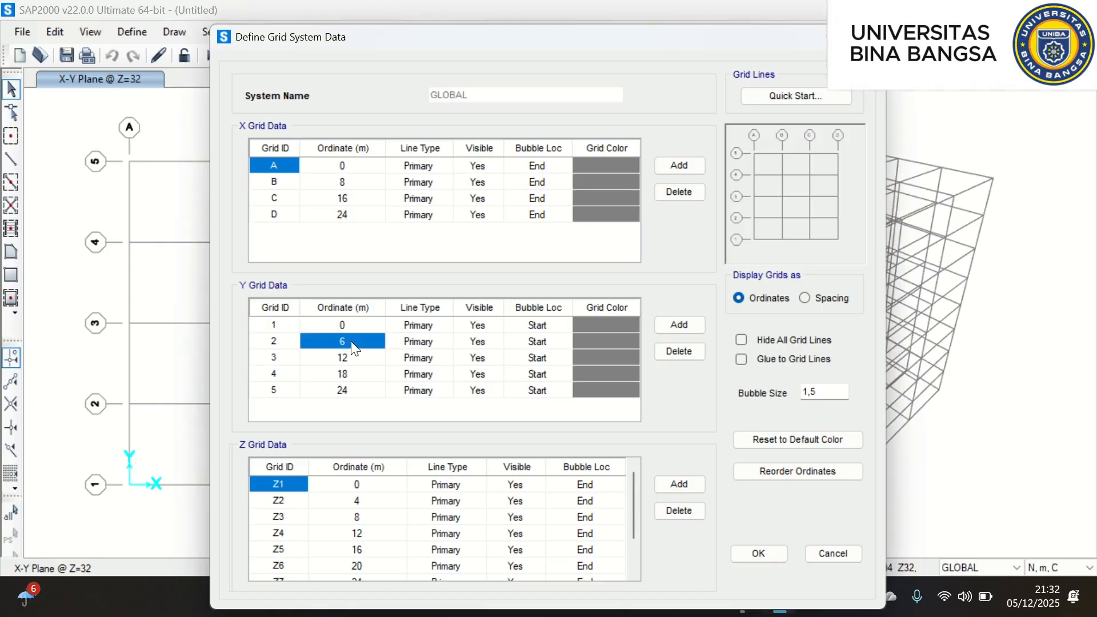
text(4)
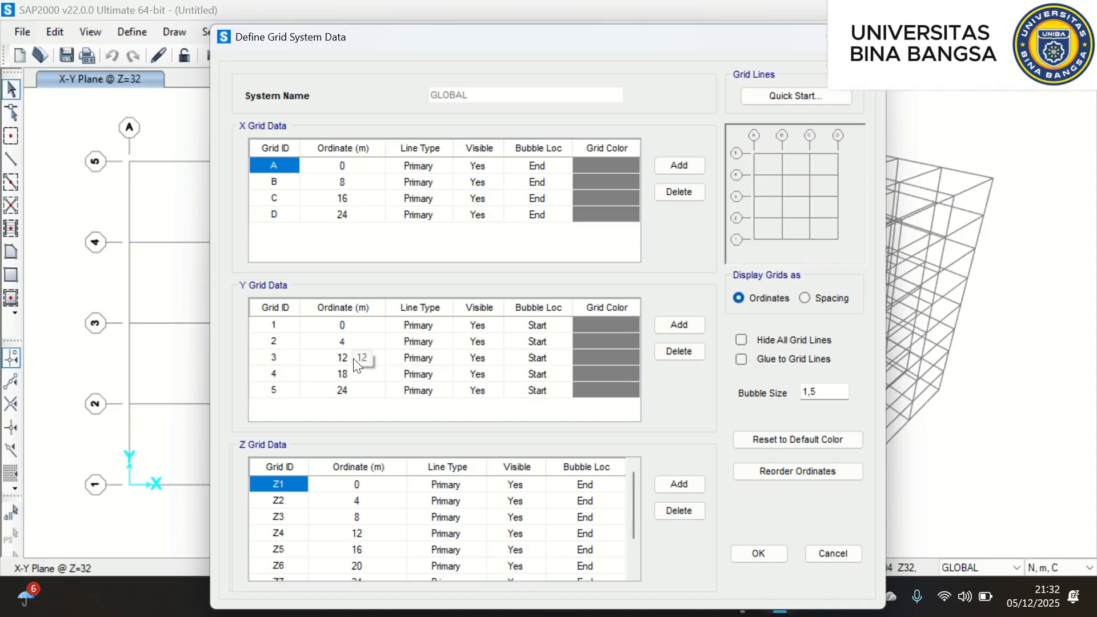
click(355, 359)
text(1)
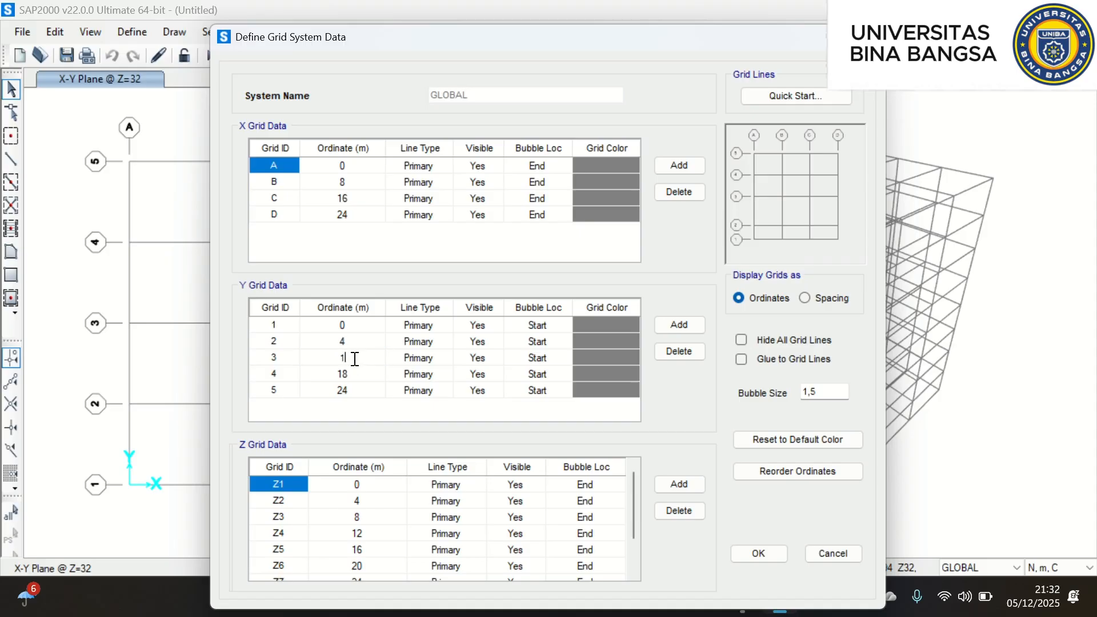
text(0)
- Set the ordinates of Y grid lines 4 and 5 to 16 m and 22 m
click(353, 373)
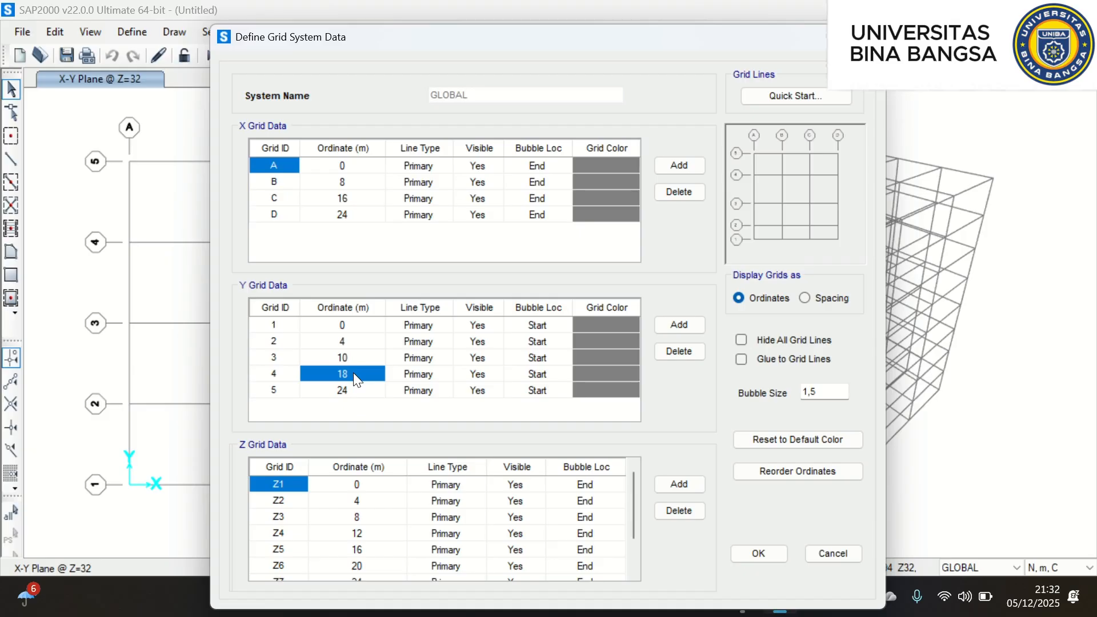
text(16)
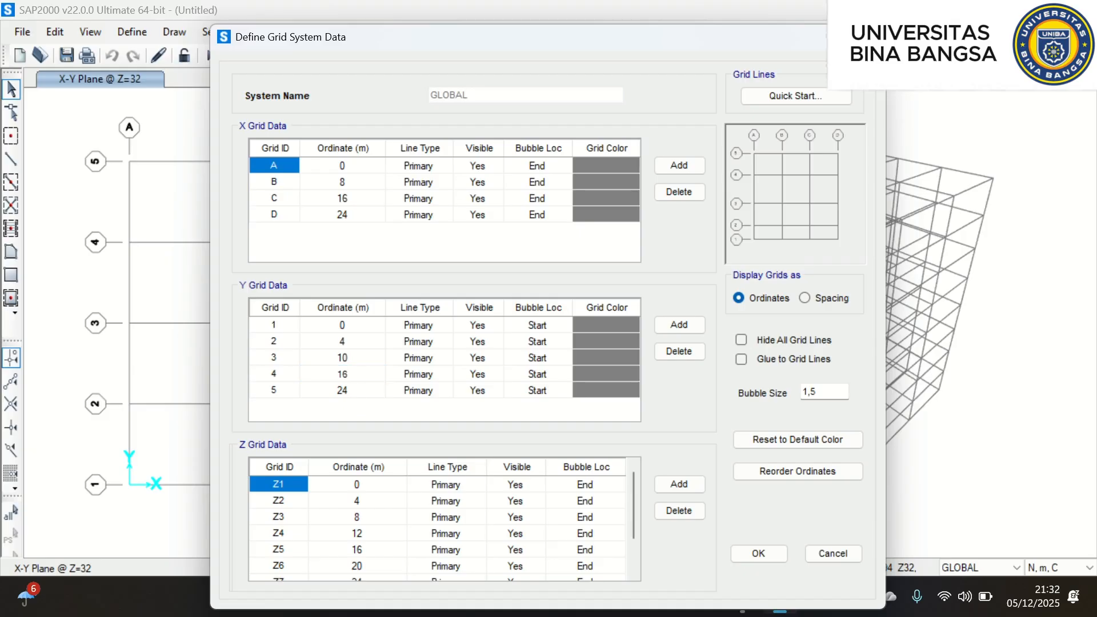
click(352, 390)
text(2)
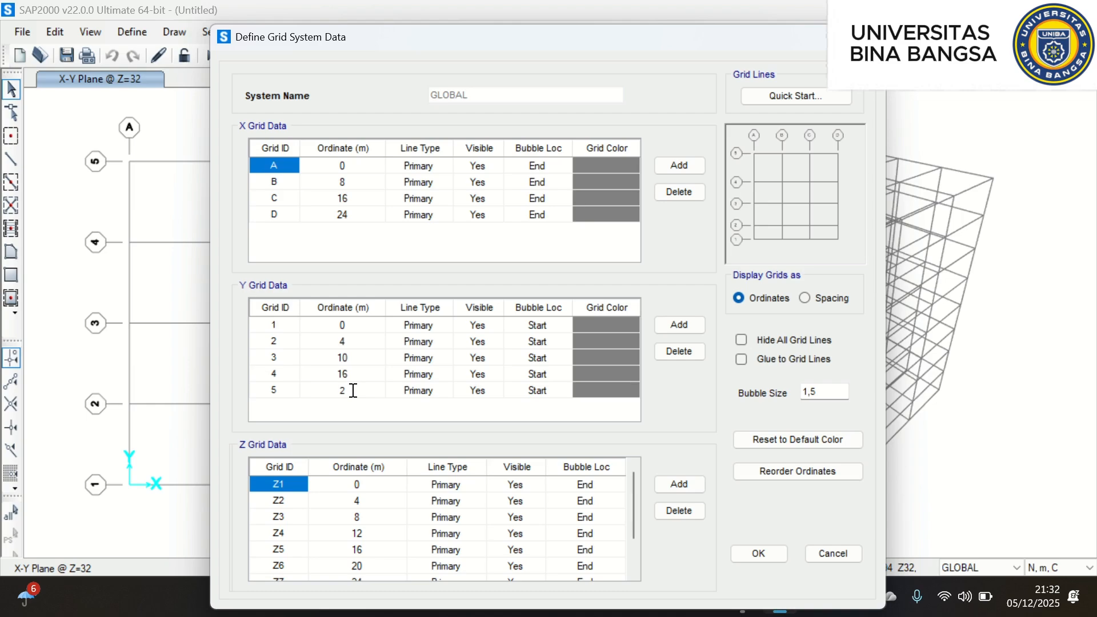
text(2)
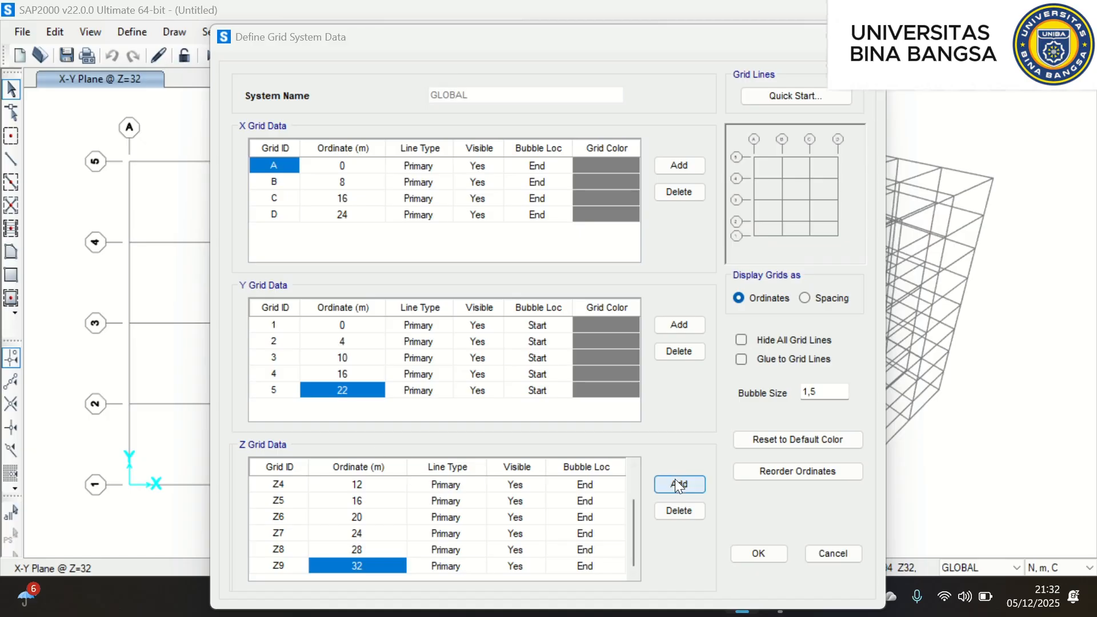
- Add a Z grid line named Z10 at ordinate 36 m and apply the grid system changes
click(674, 480)
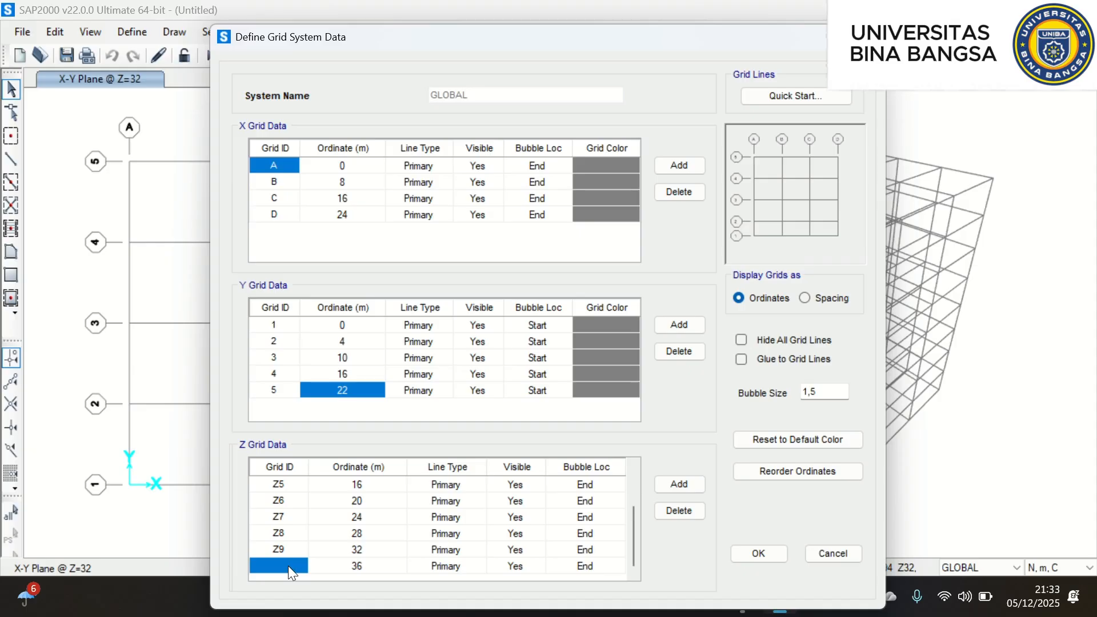
text(Z10)
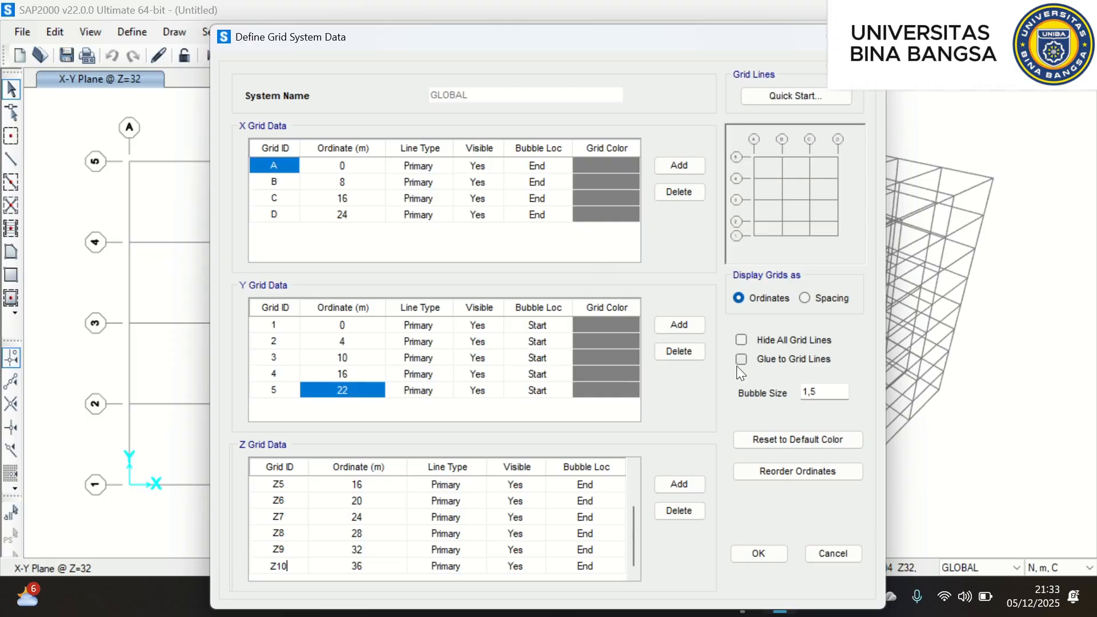
click(751, 553)
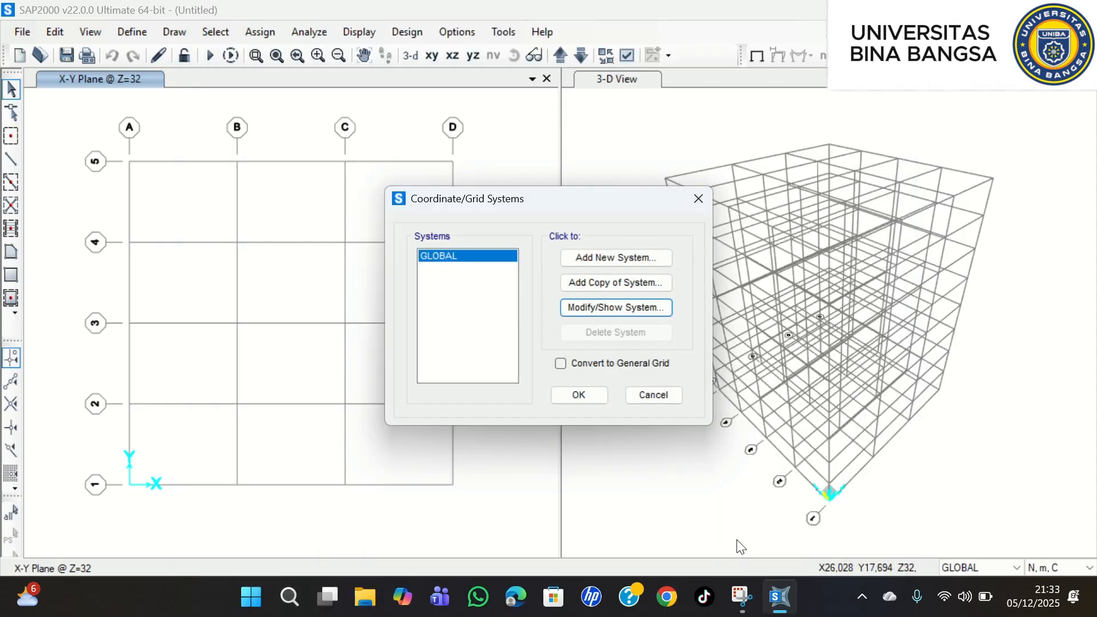
click(571, 394)
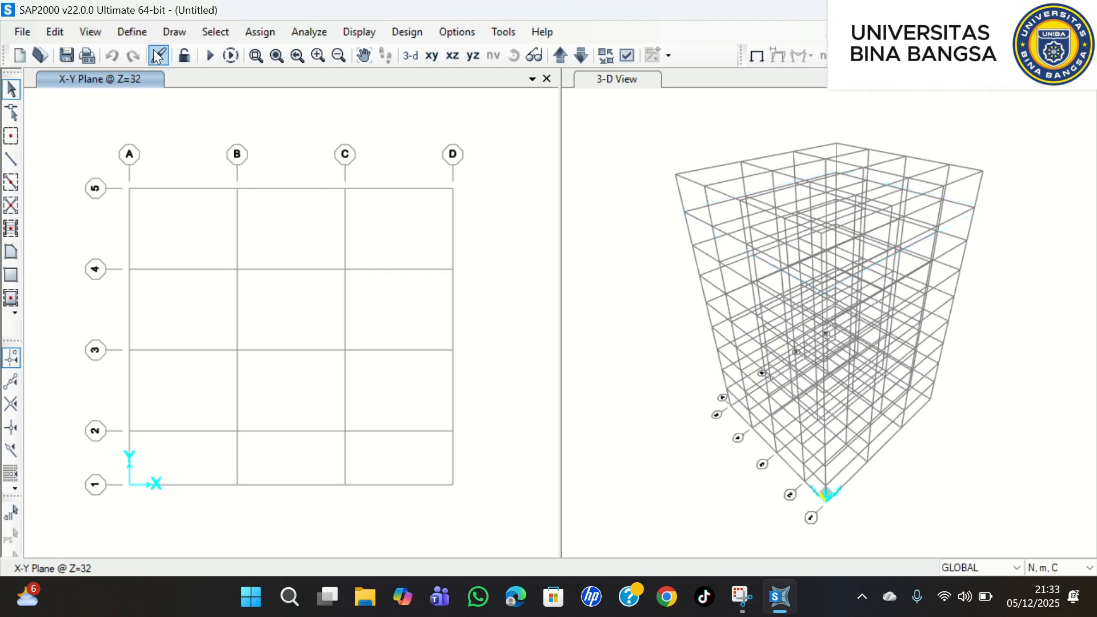
- Add a new material of type Concrete for the United States region with the User standard
click(133, 33)
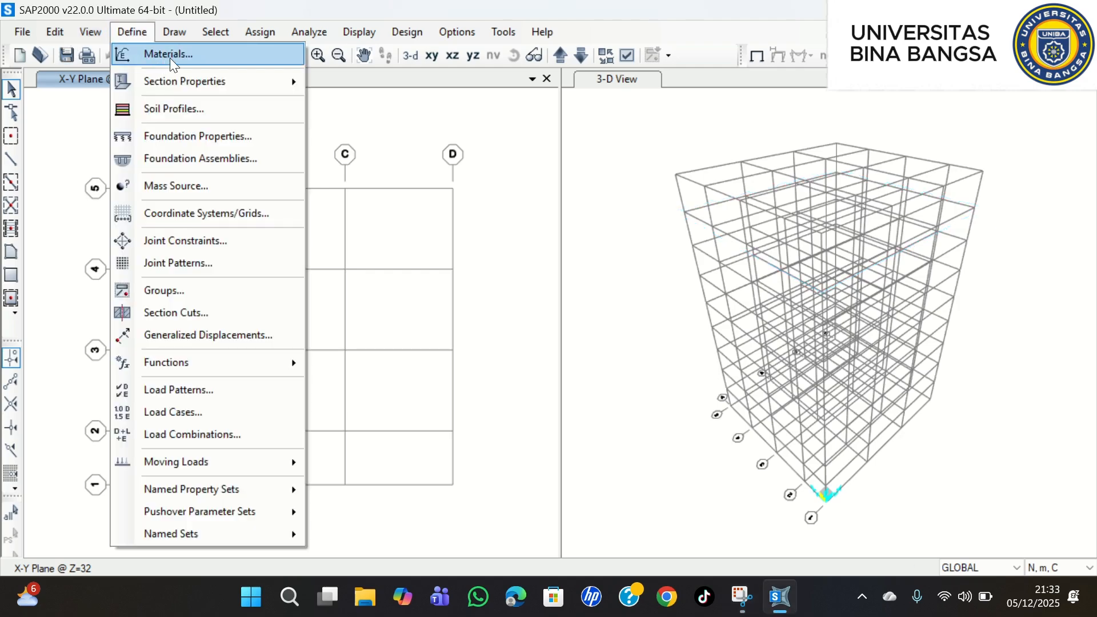
click(170, 57)
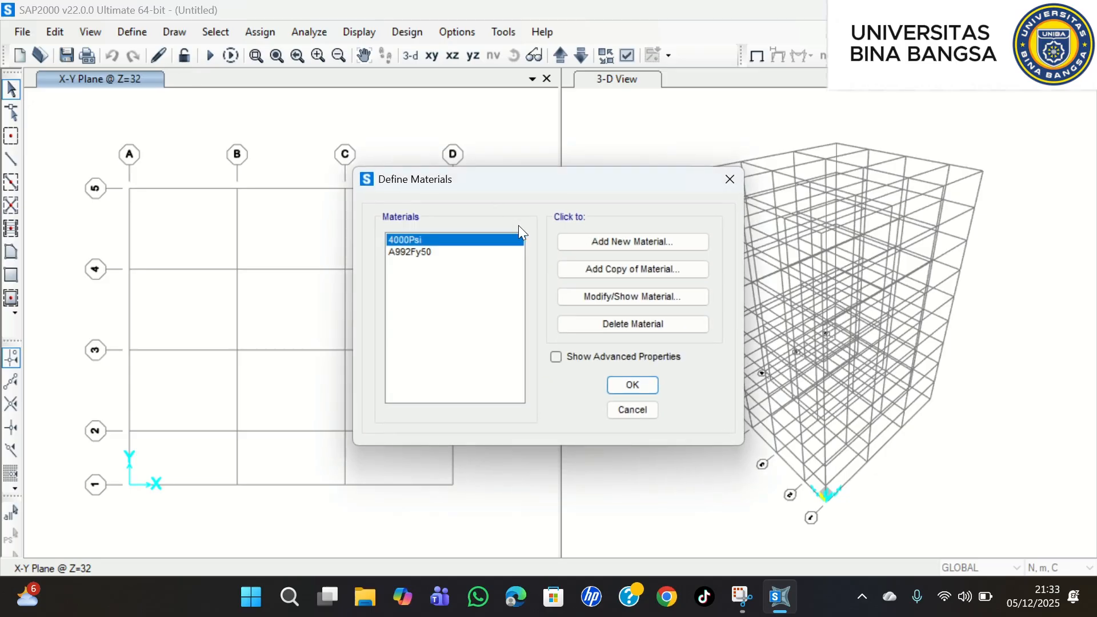
click(639, 245)
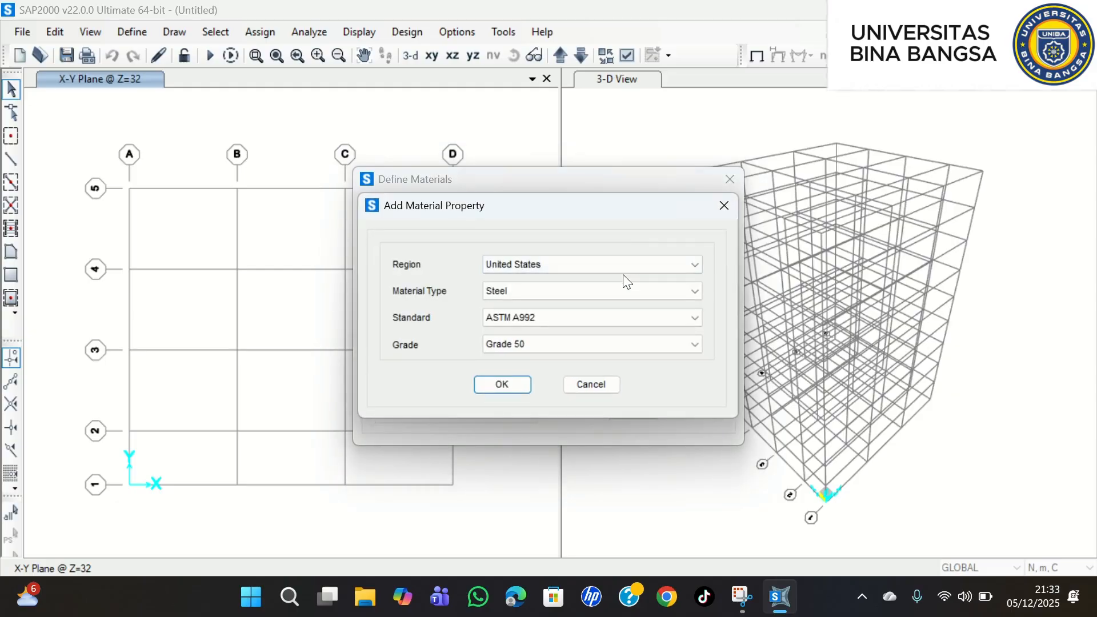
click(598, 296)
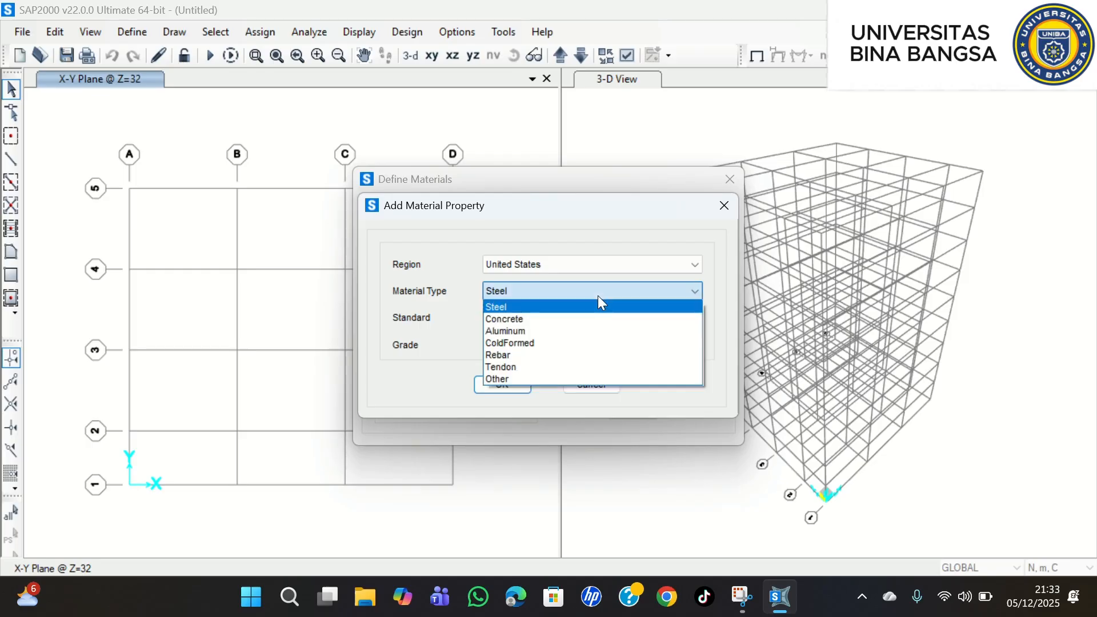
click(570, 319)
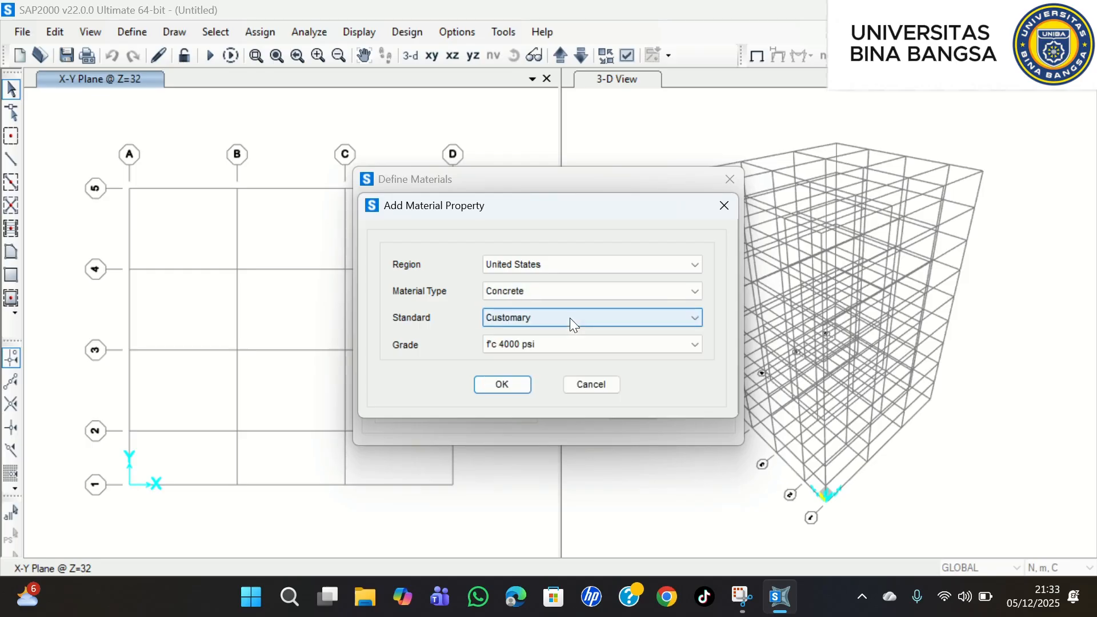
click(570, 318)
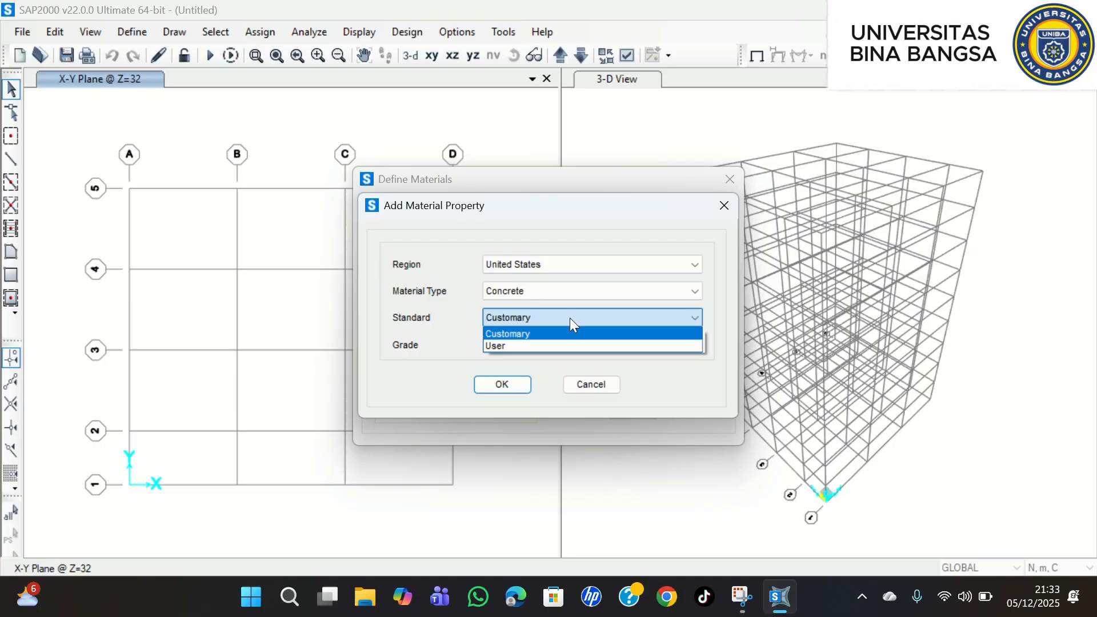
click(554, 347)
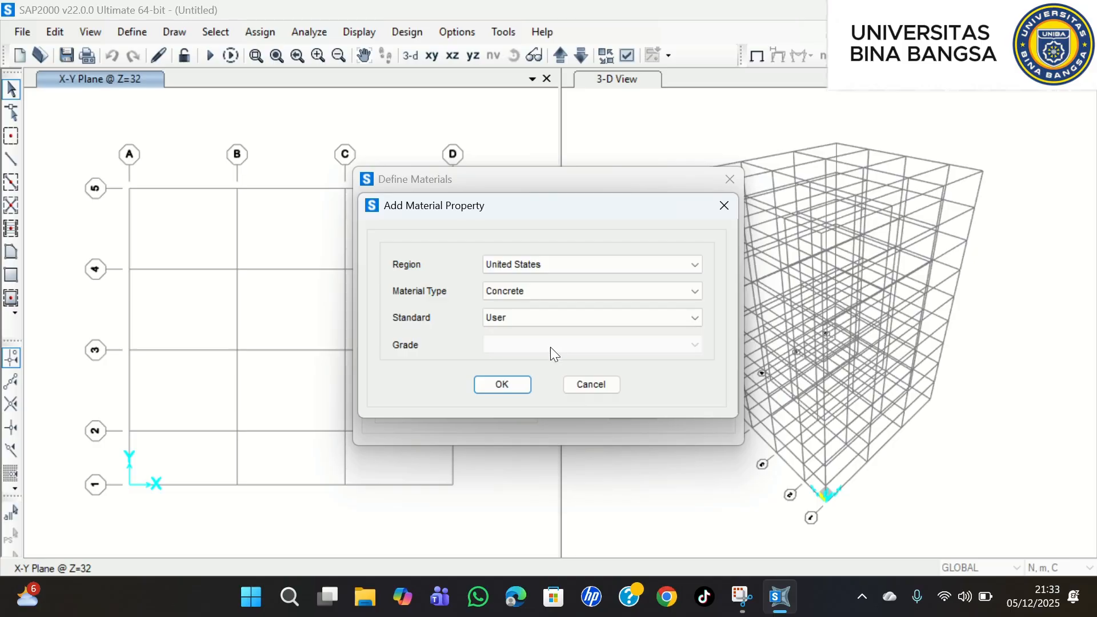
click(513, 381)
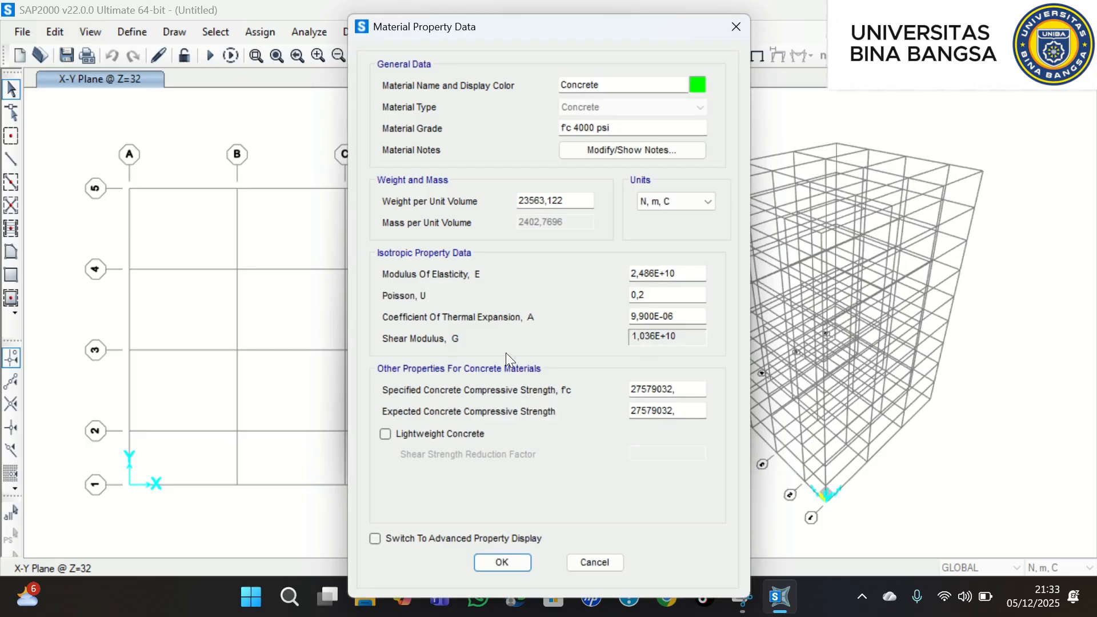
- Name the new concrete material BETON K-400
click(459, 32)
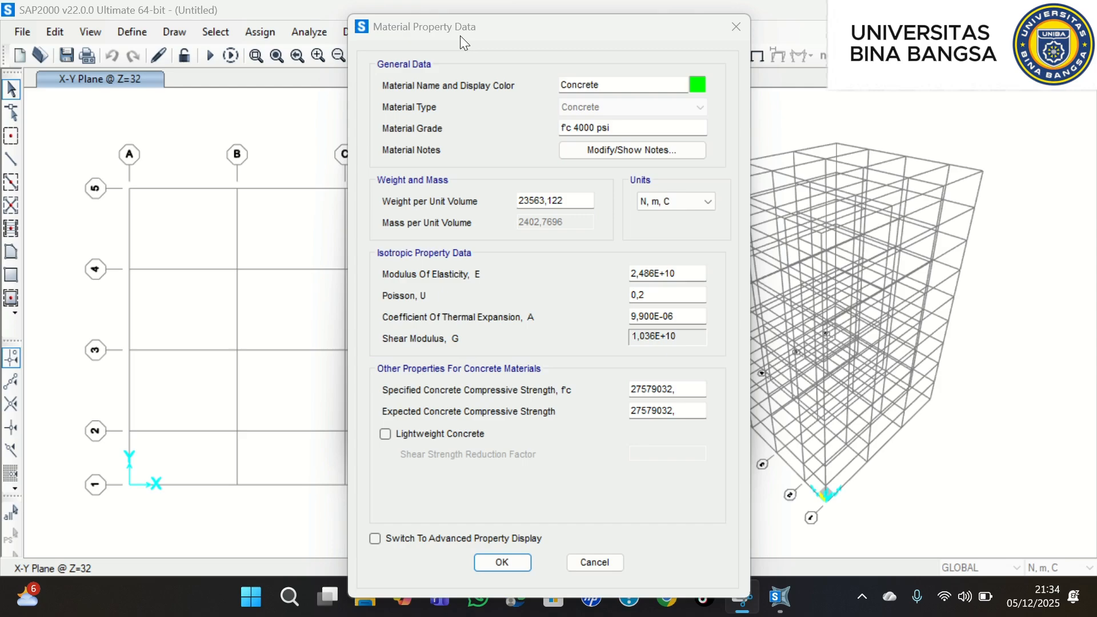
drag(609, 85, 550, 90)
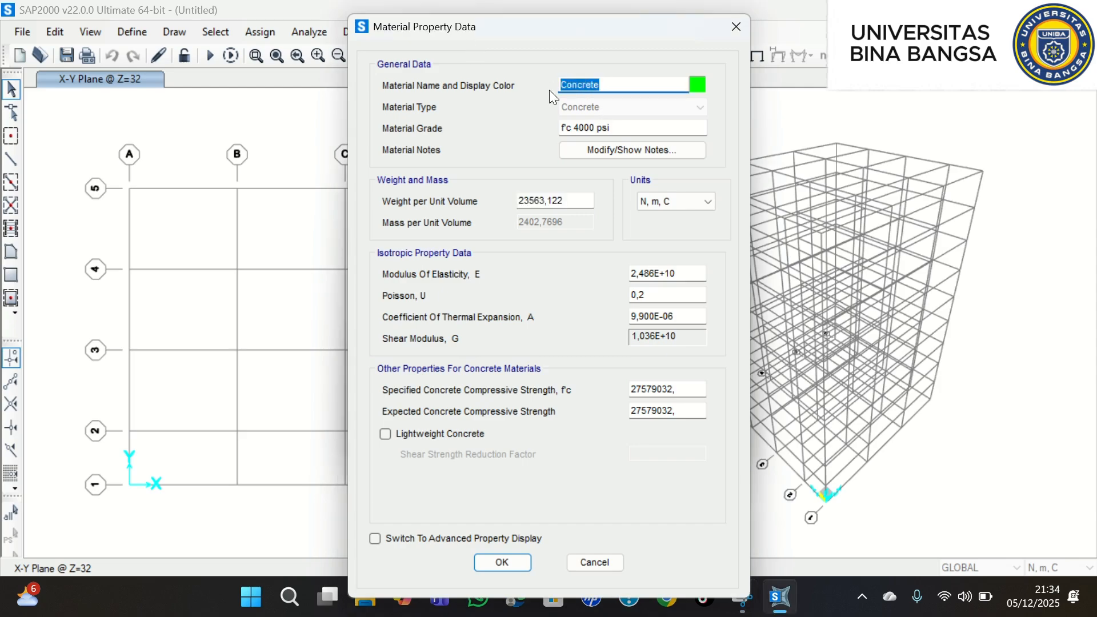
text(BETON K-400)
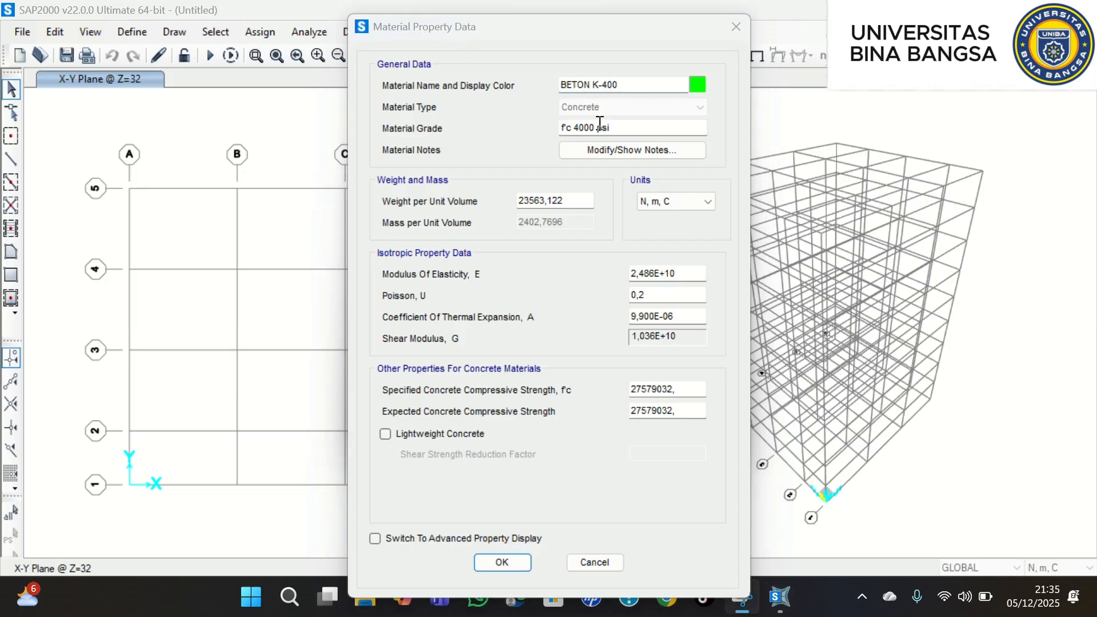
- Set the material grade of BETON K-400 to f'c 33,2
click(617, 127)
drag(618, 127, 577, 128)
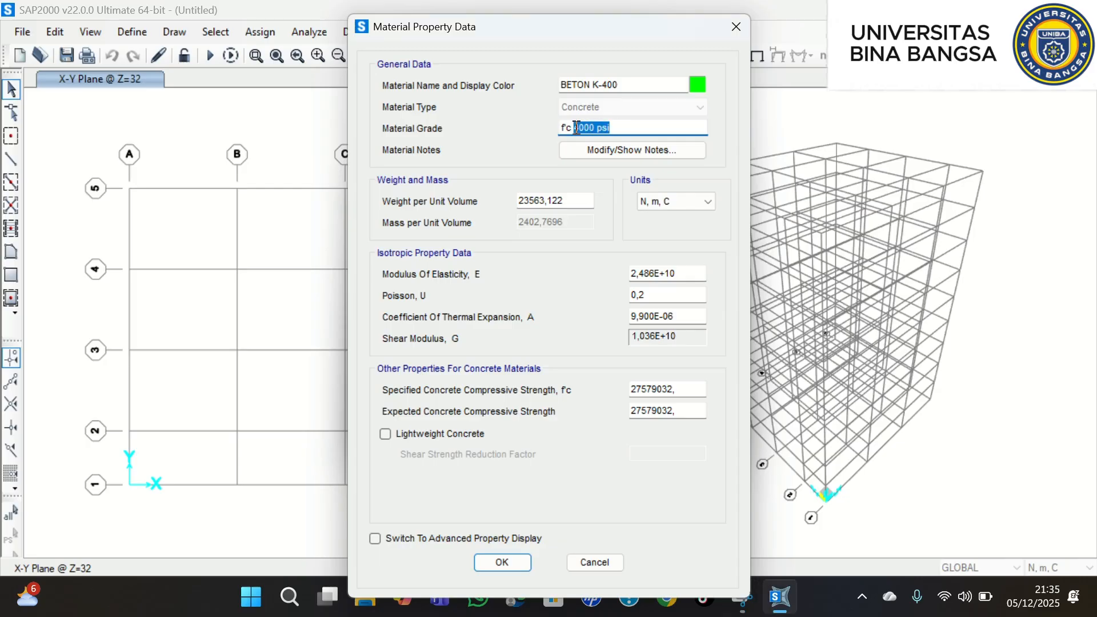
text(33,2)
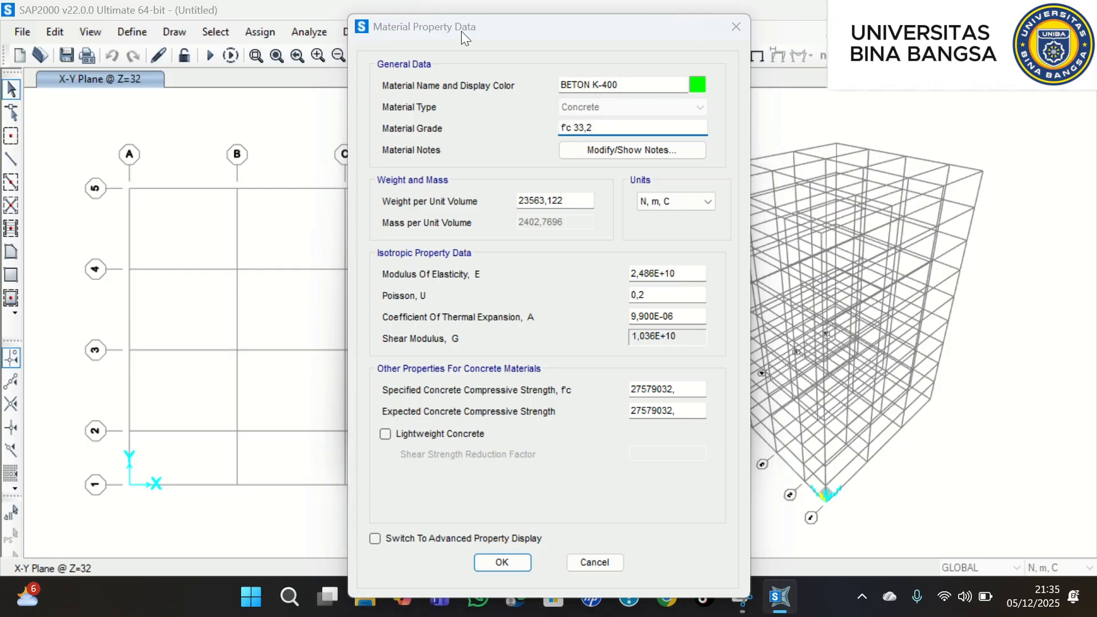
- Set the concrete's weight per unit volume to 24 in KN, m, C units
click(702, 207)
click(702, 207)
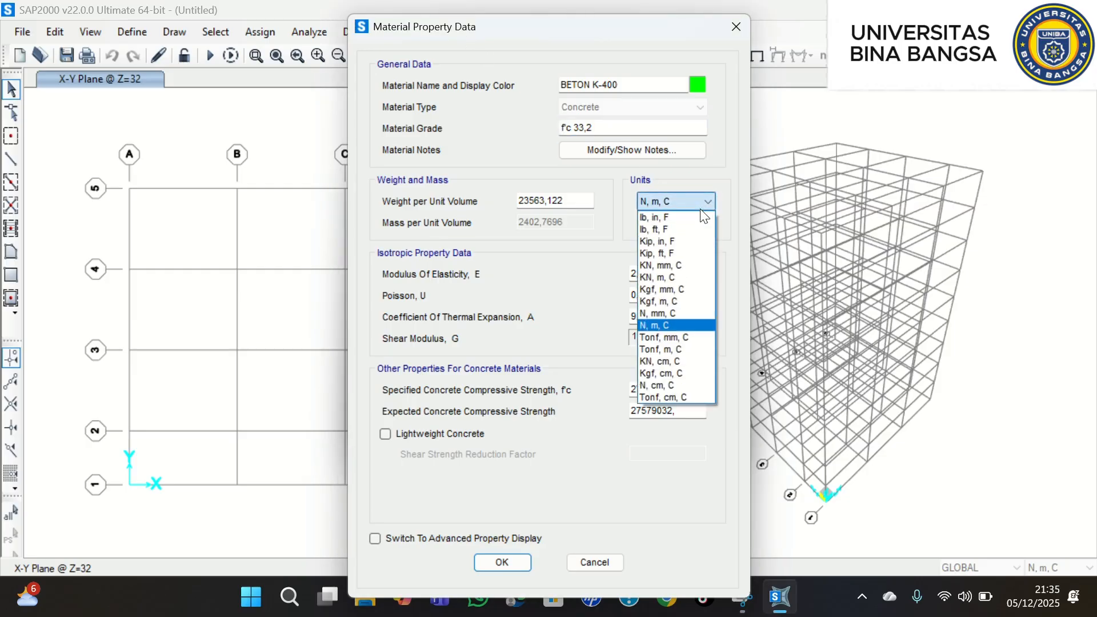
click(679, 277)
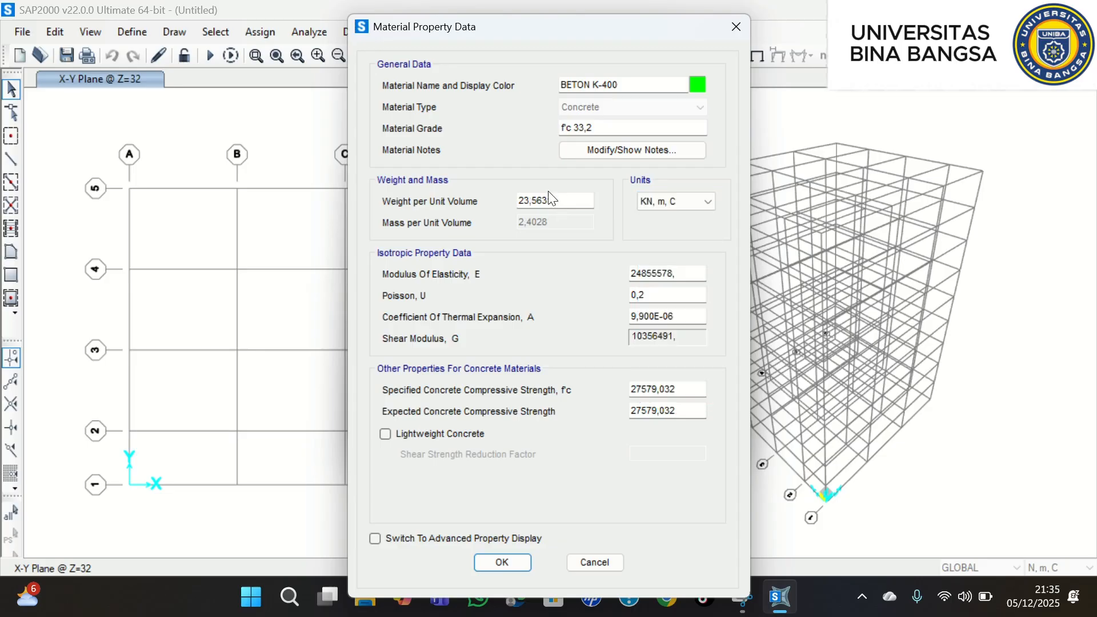
drag(561, 201, 508, 204)
text(24)
click(463, 37)
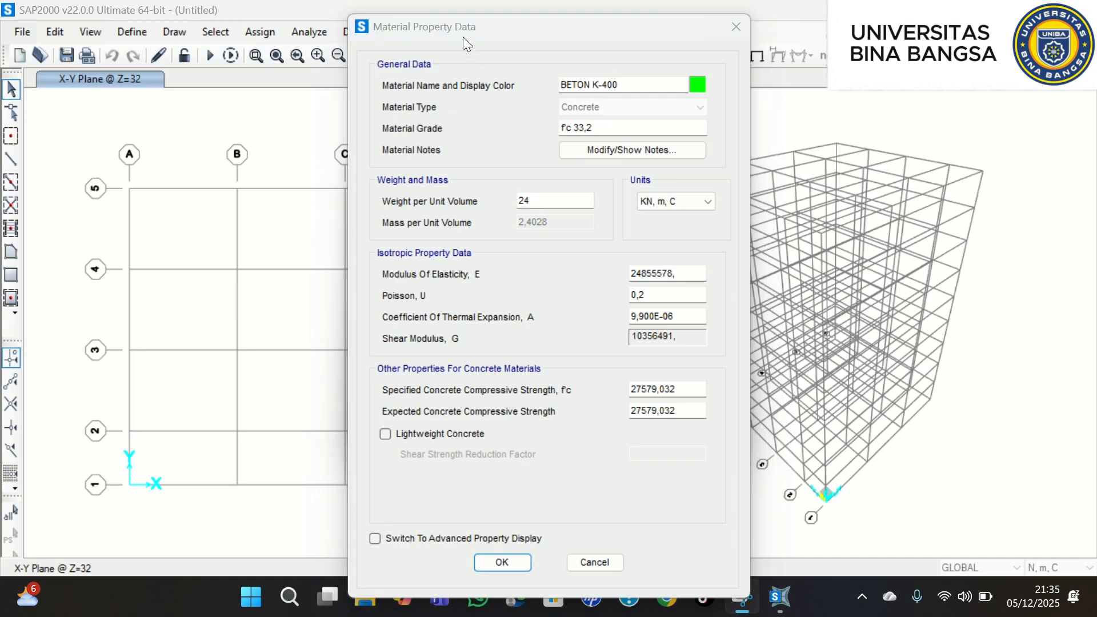
- Set the concrete's modulus of elasticity to the expression 4700*33,2^0,5 in N, mm, C units
click(686, 274)
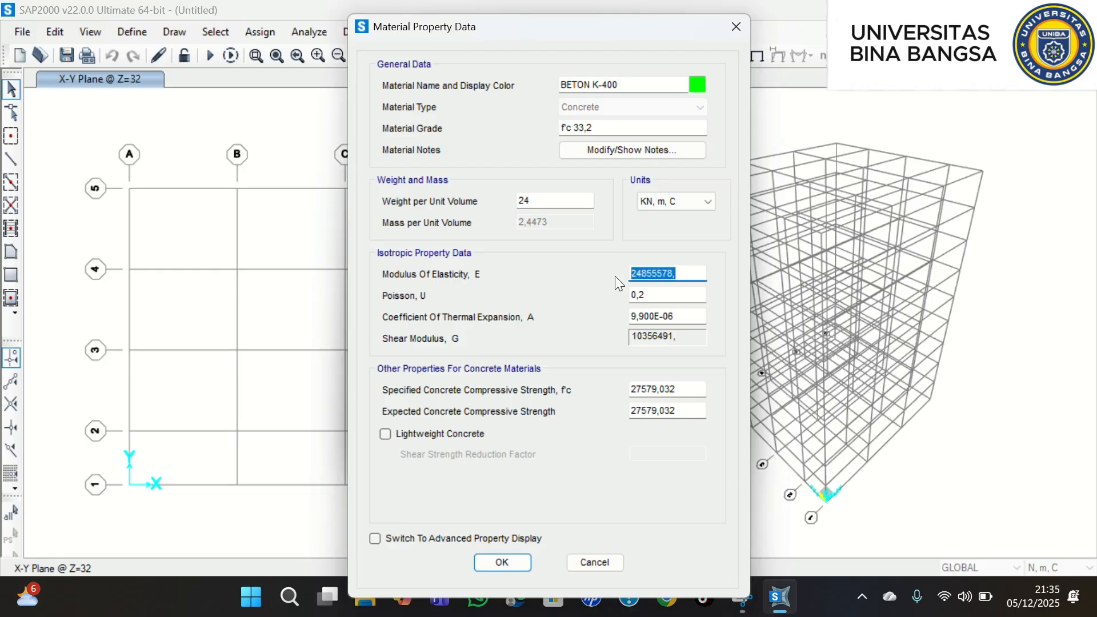
click(702, 201)
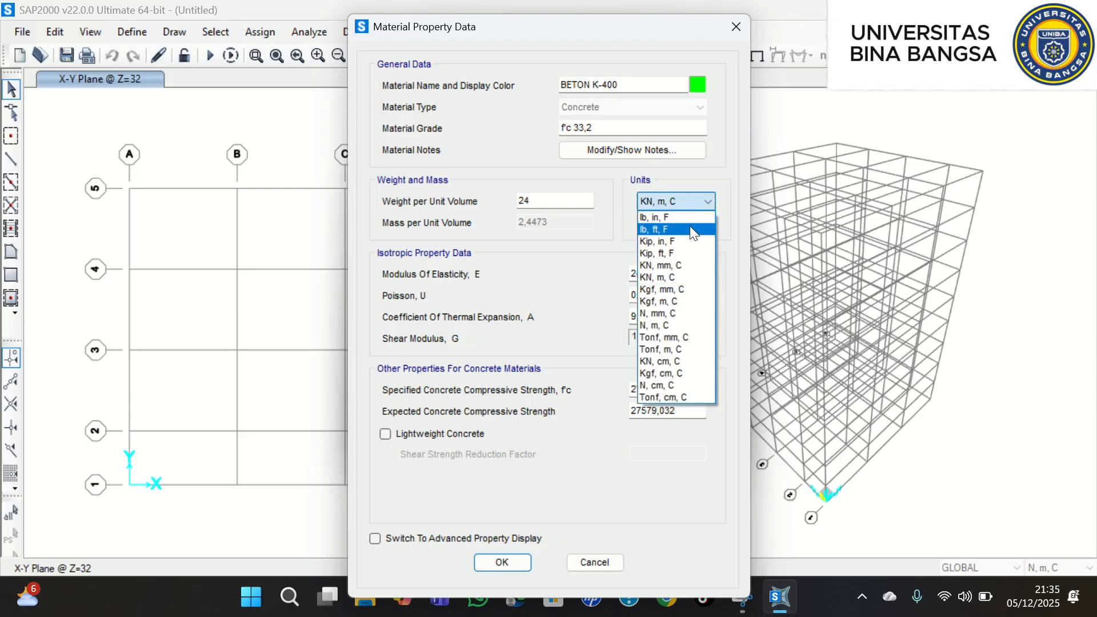
click(680, 313)
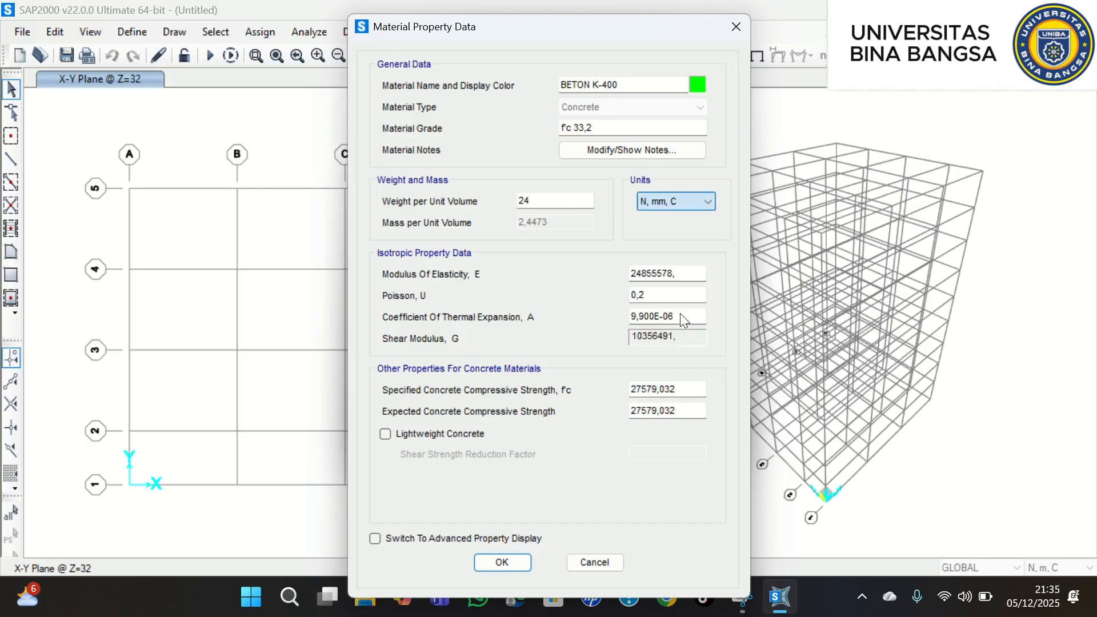
click(680, 274)
double_click(680, 274)
text(4)
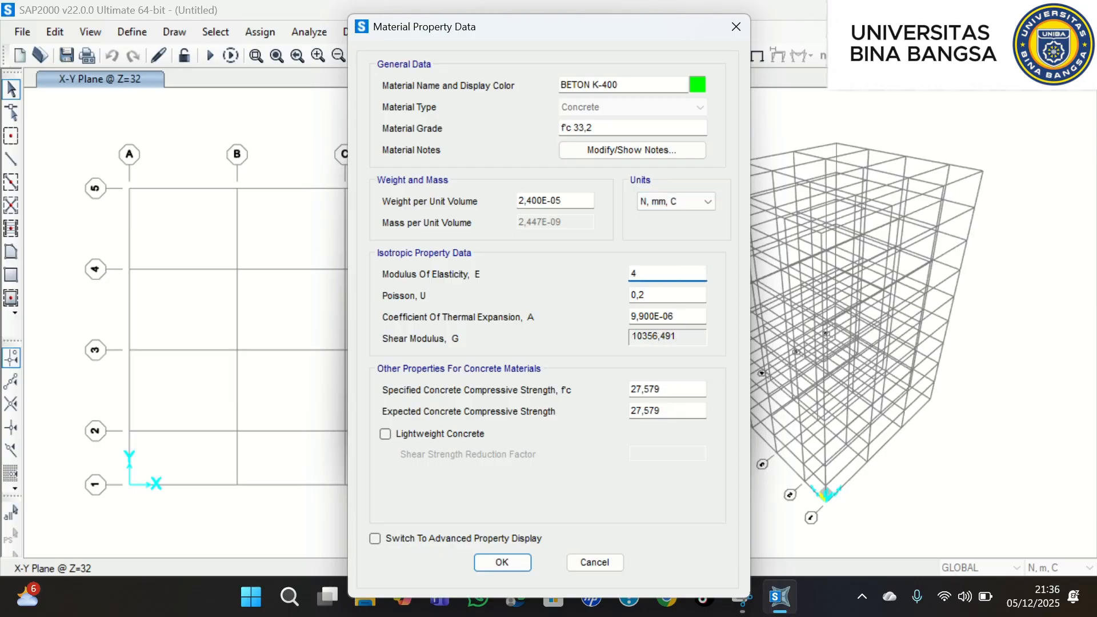
text(700)
text(*33,2^0,5)
click(674, 337)
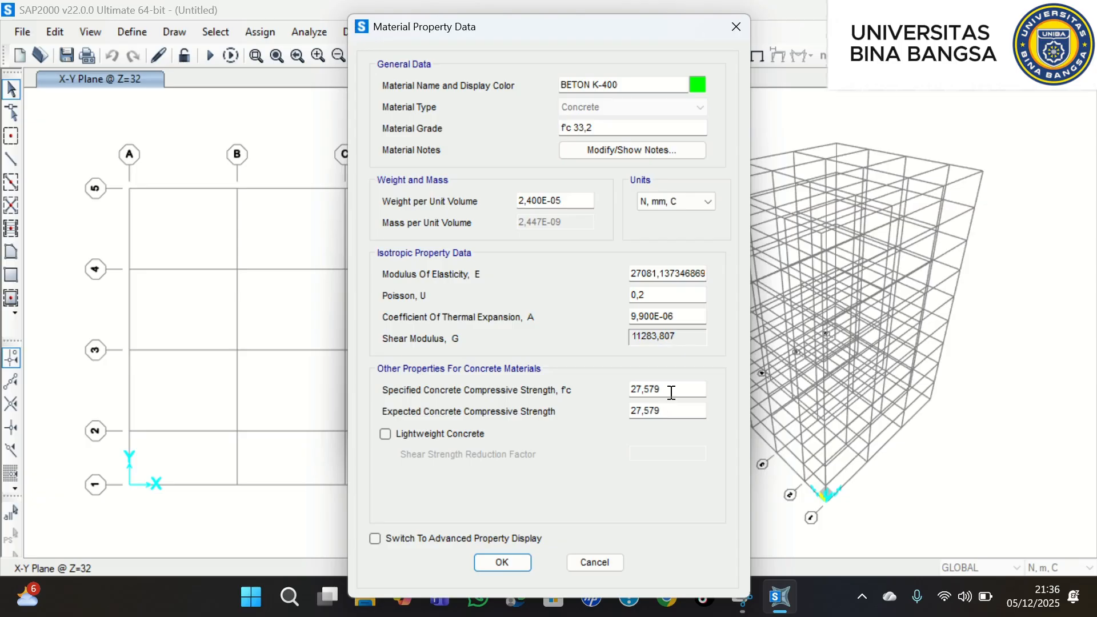
- Set the specified and expected concrete compressive strengths to 33,2 and accept the BETON K-400 material
drag(670, 389, 623, 393)
text(33,2)
drag(678, 412, 623, 417)
text(33,2)
click(502, 563)
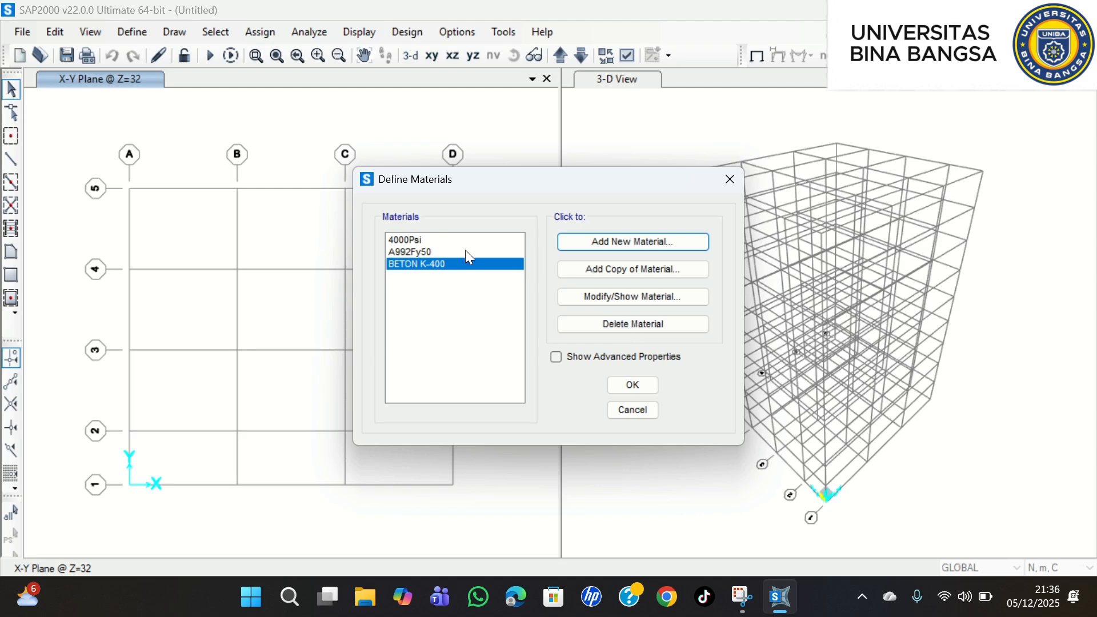
- Delete the default materials 4000Psi and A992Fy50 from the material list, keeping only BETON K-400
click(413, 252)
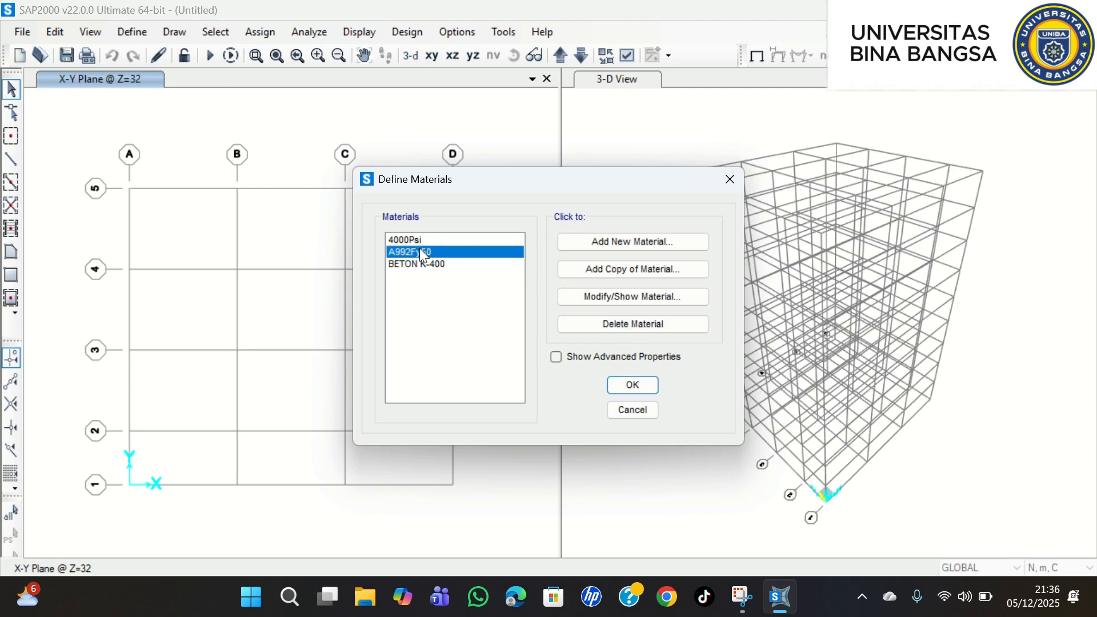
click(455, 268)
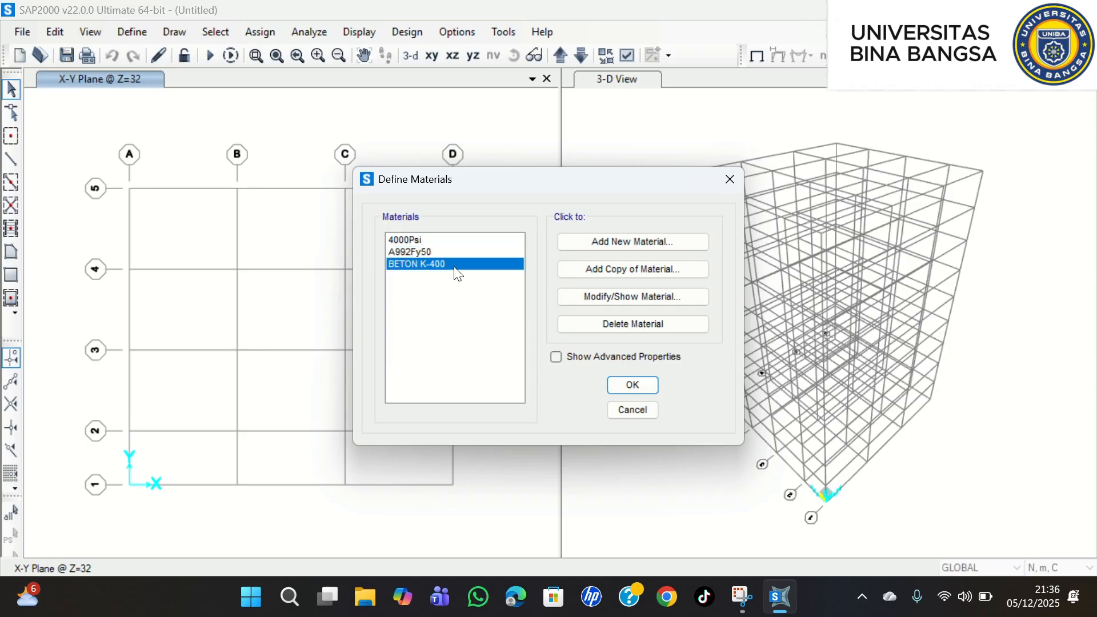
click(413, 241)
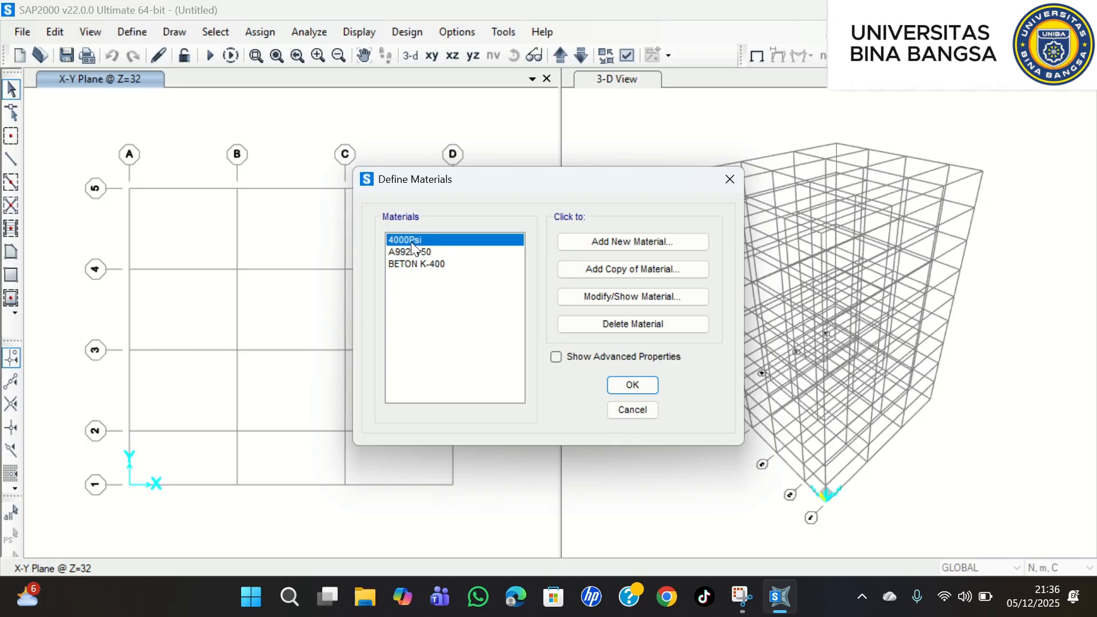
click(657, 328)
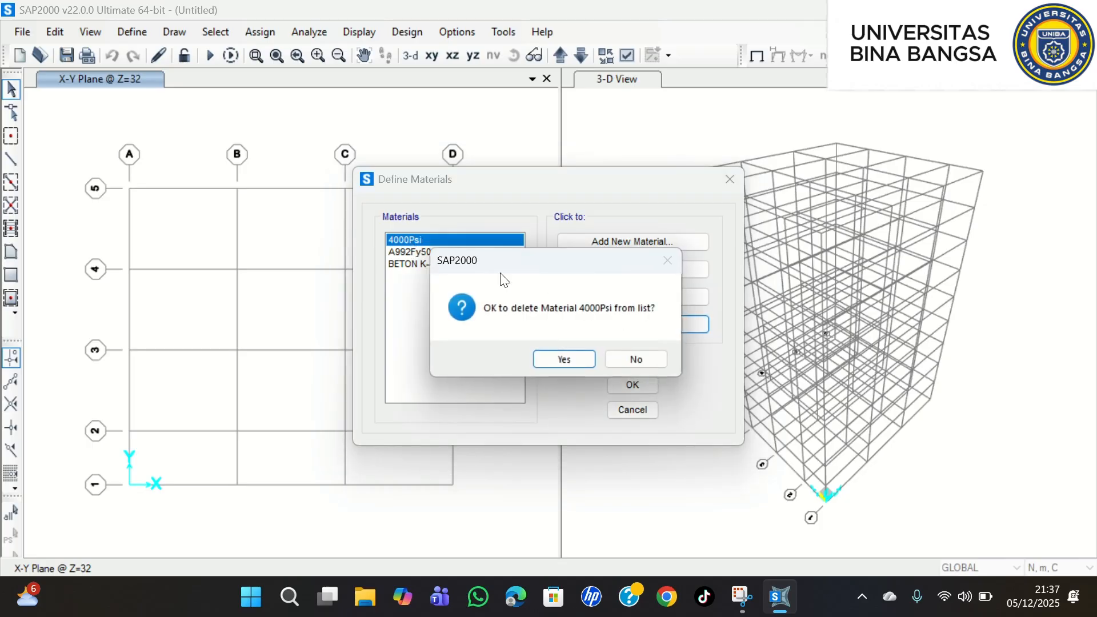
click(563, 359)
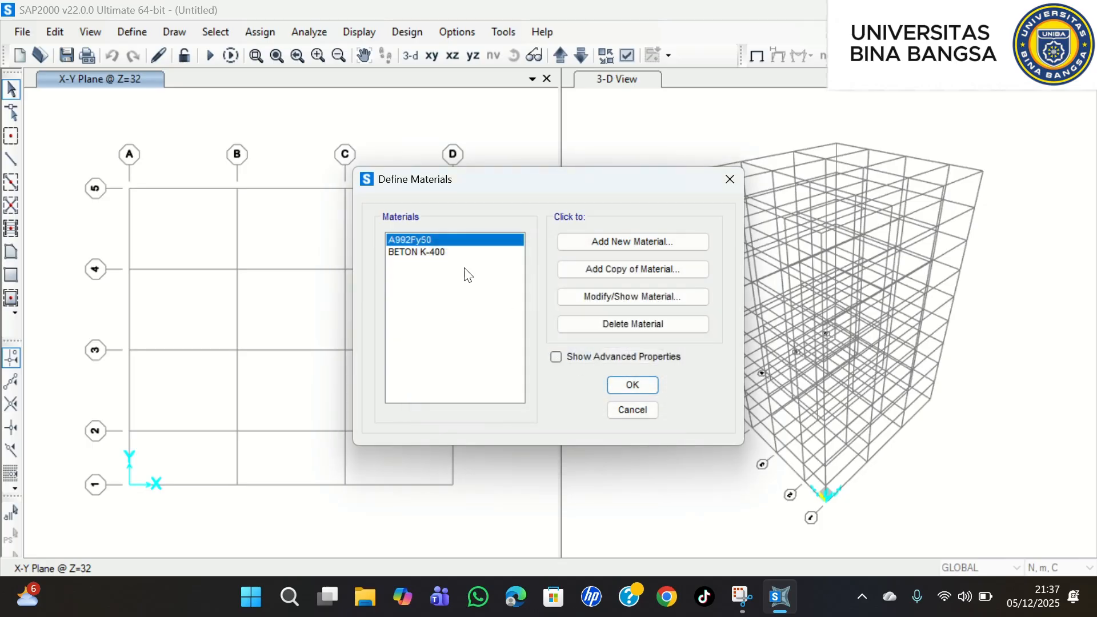
click(620, 324)
click(568, 358)
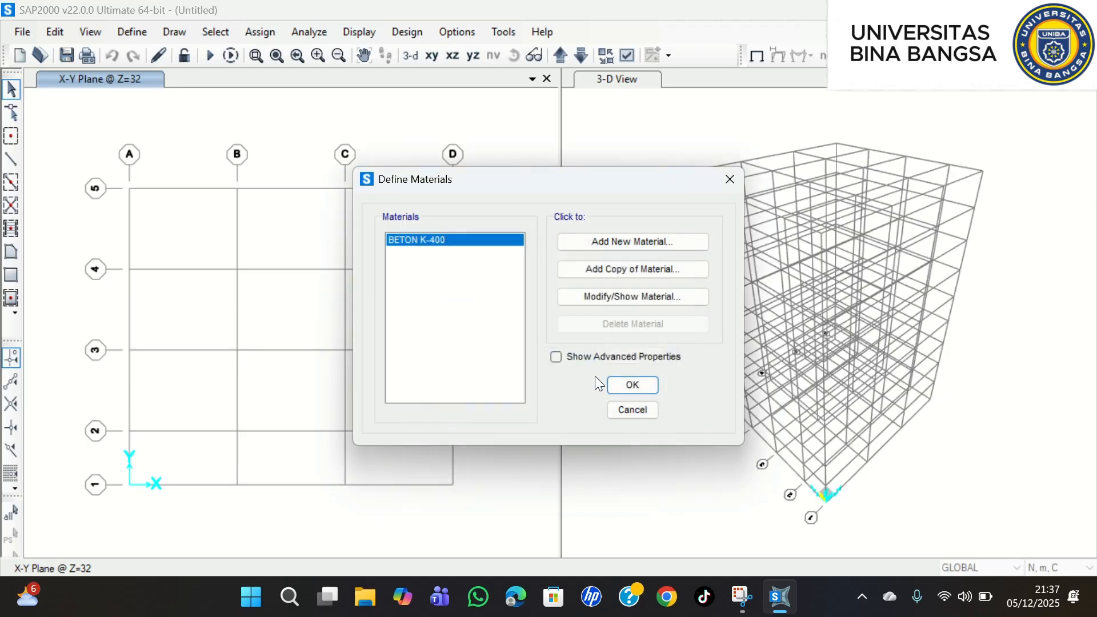
click(632, 386)
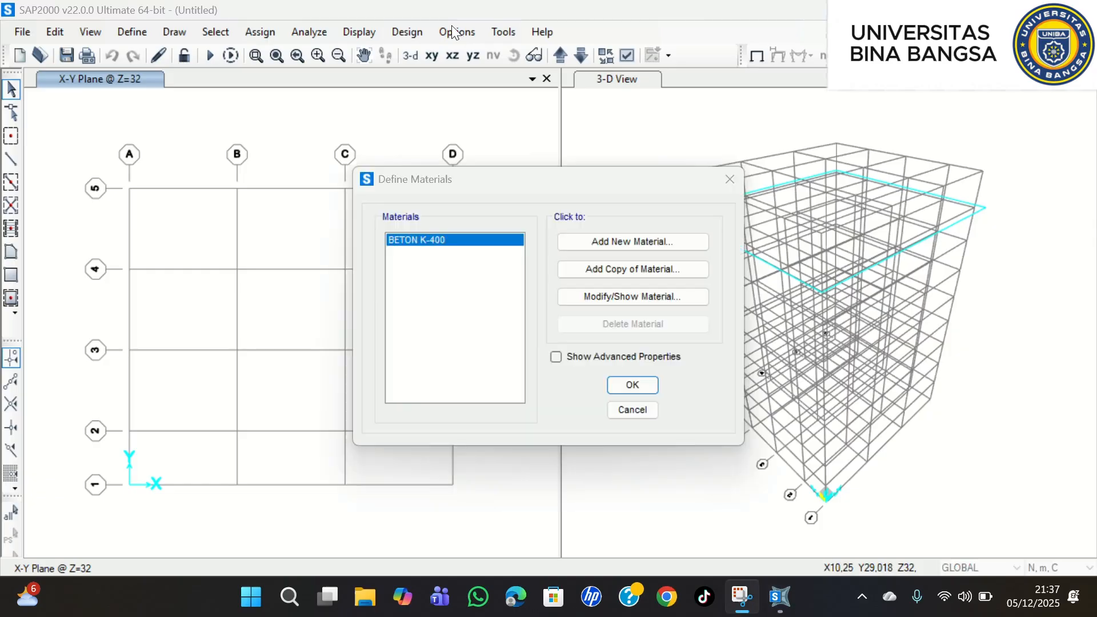
- Add a new material of type Rebar for the United States region with the User standard
click(645, 247)
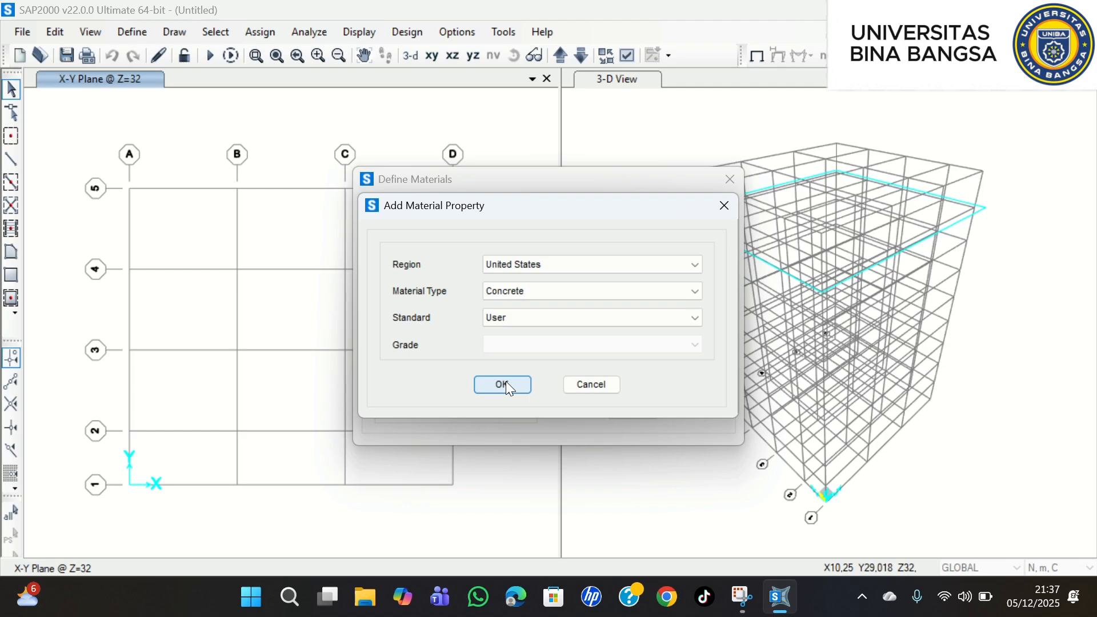
click(597, 292)
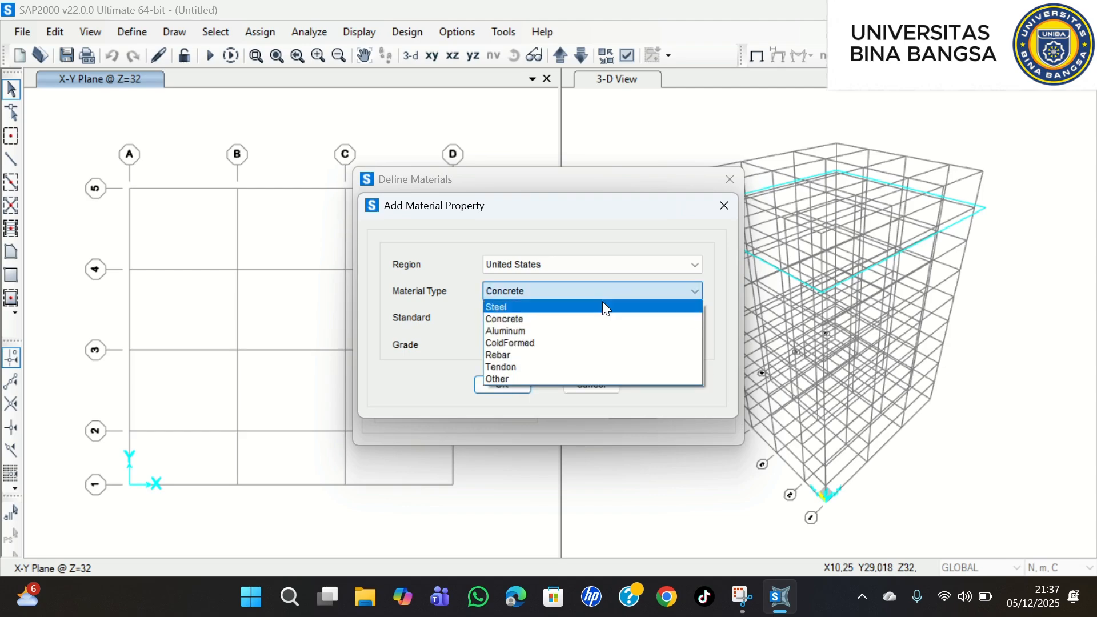
click(540, 353)
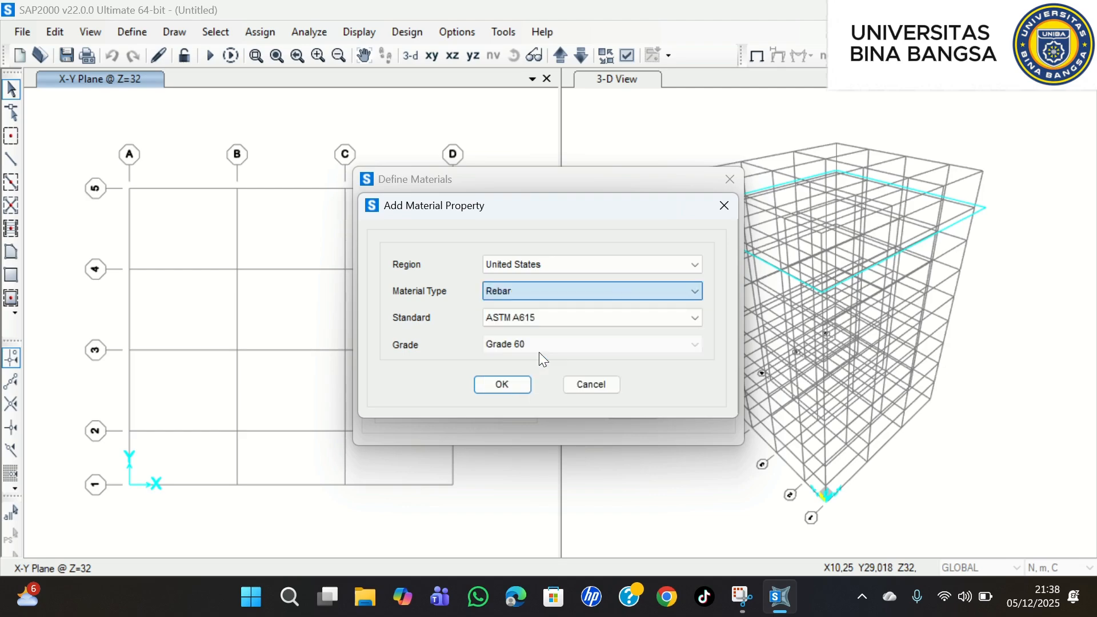
click(561, 321)
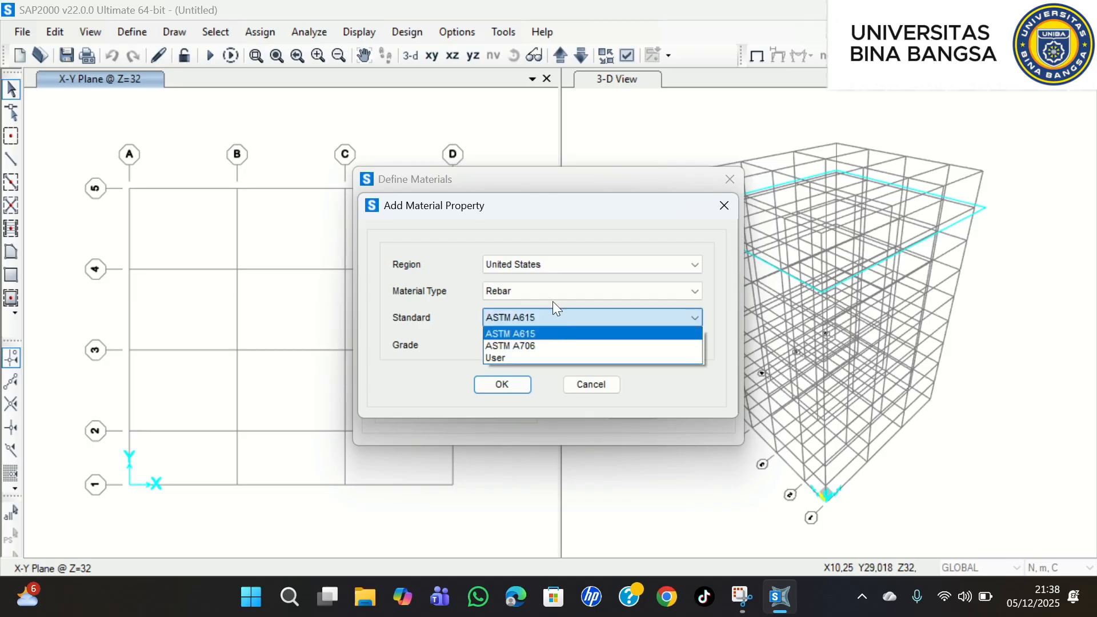
click(459, 35)
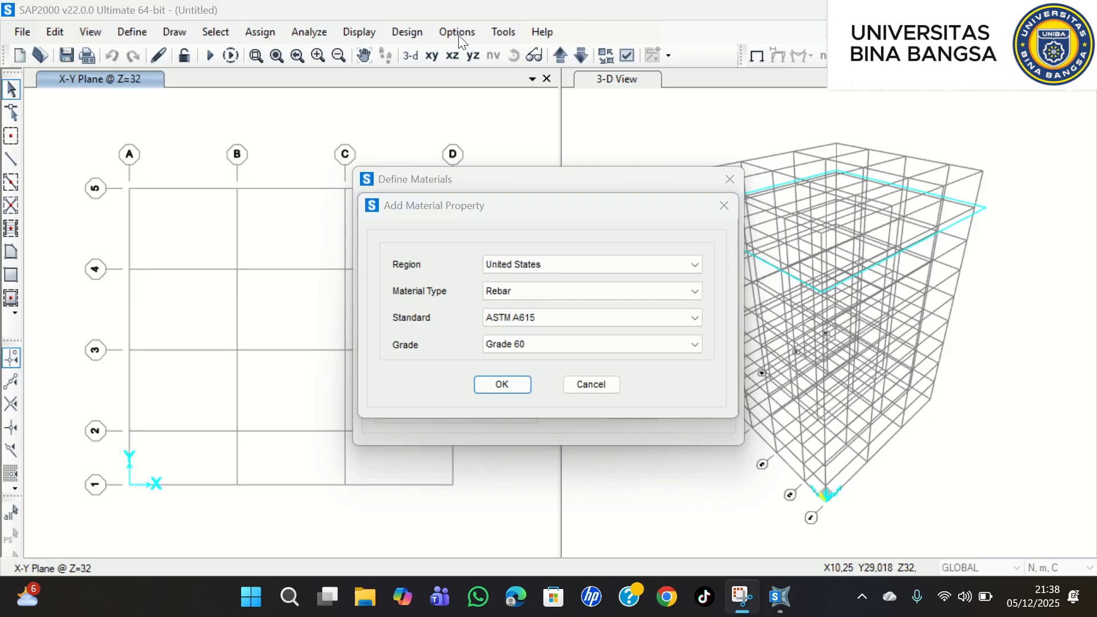
click(546, 242)
click(550, 318)
click(531, 357)
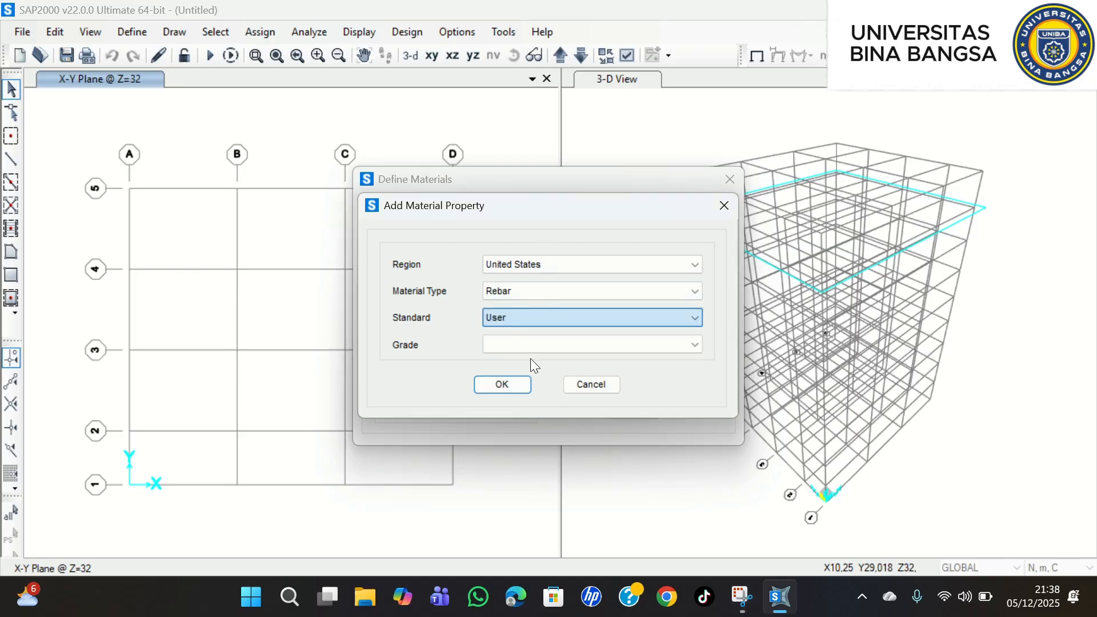
click(505, 386)
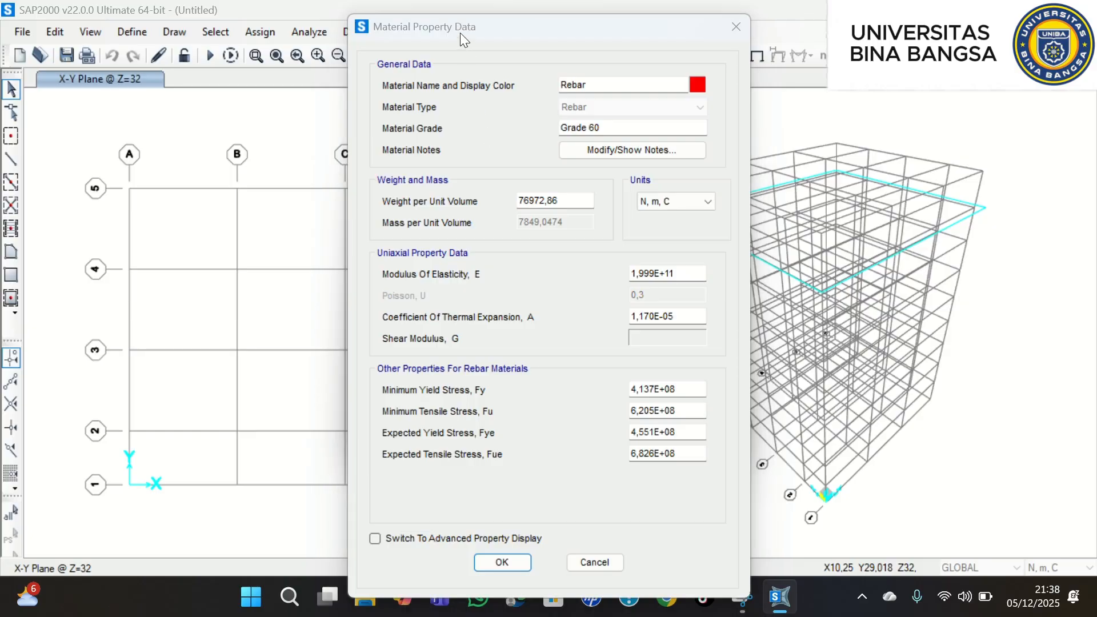
- Name the new rebar material BJTS 420 and set its material grade to 420
double_click(605, 88)
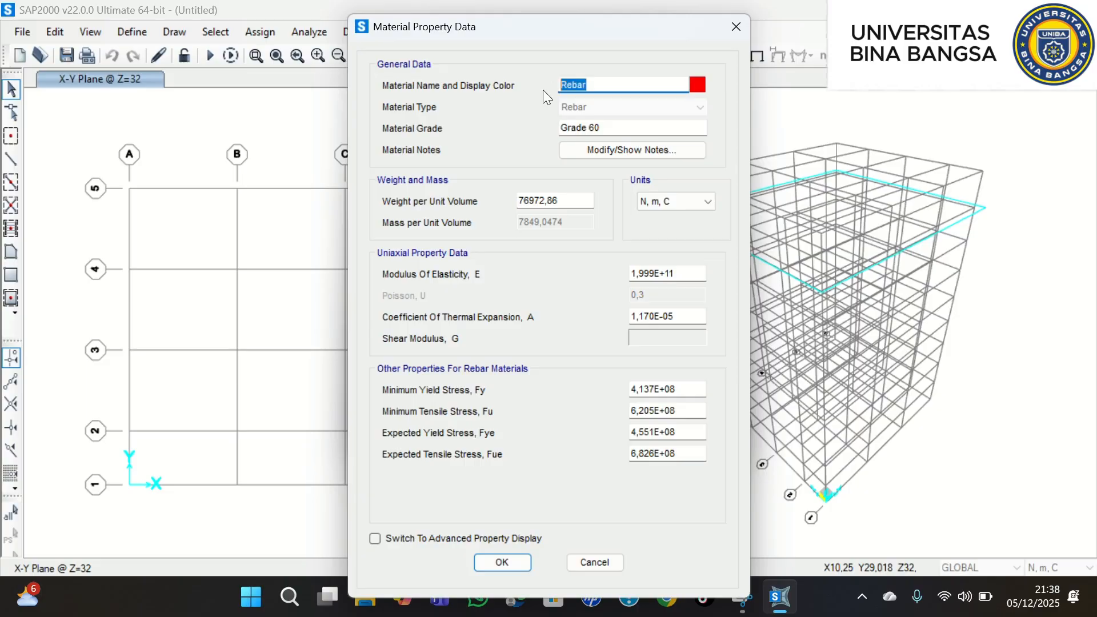
text(BJTS 420)
drag(610, 127, 547, 131)
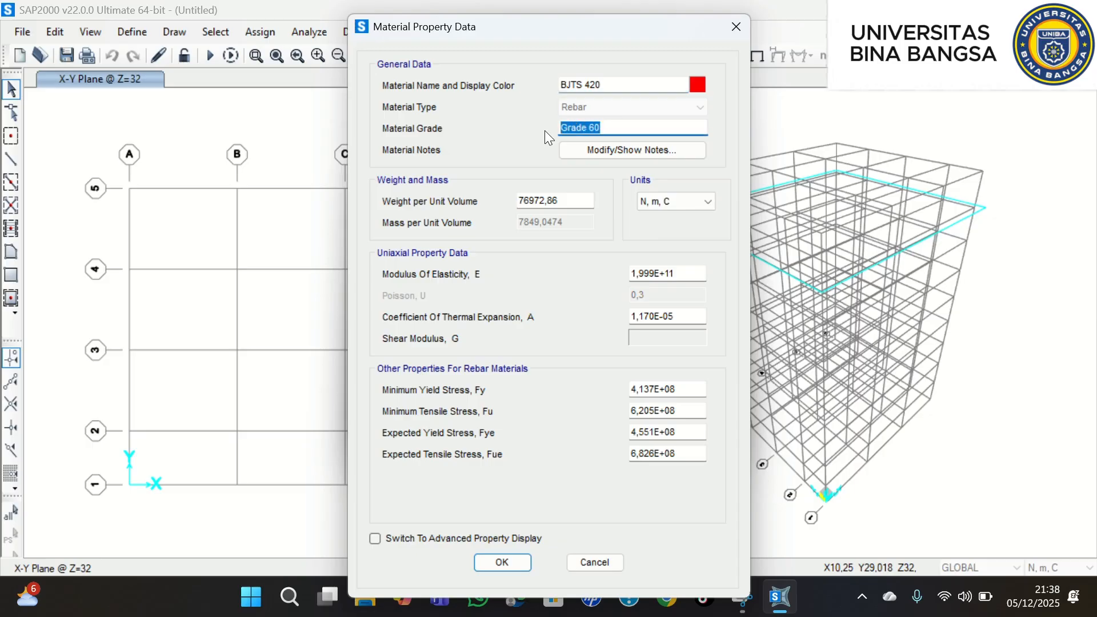
text(420)
- Set the rebar's weight per unit volume to 78,5 in KN, m, C units
click(695, 203)
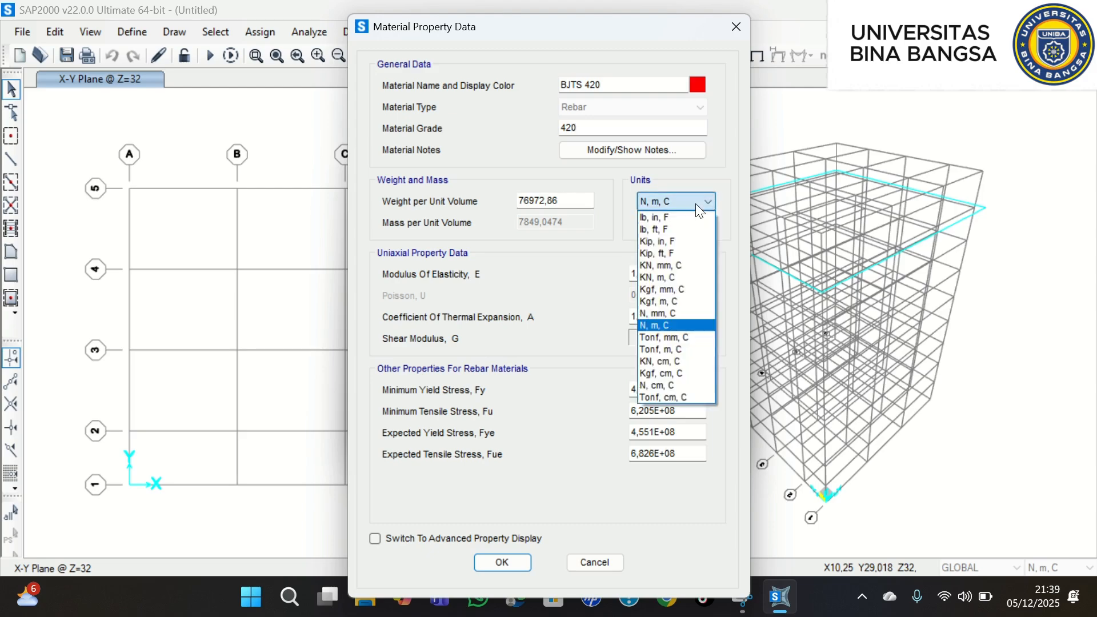
click(677, 276)
drag(565, 200, 517, 201)
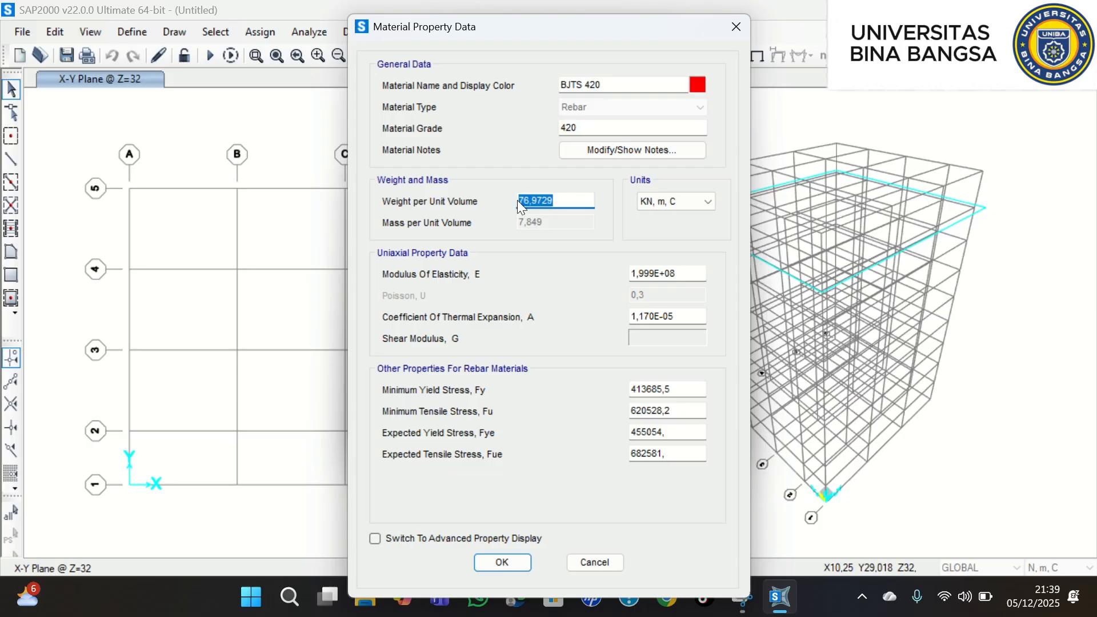
text(78,5)
- Set the rebar's modulus of elasticity to 200000 in N, mm, C units
click(678, 202)
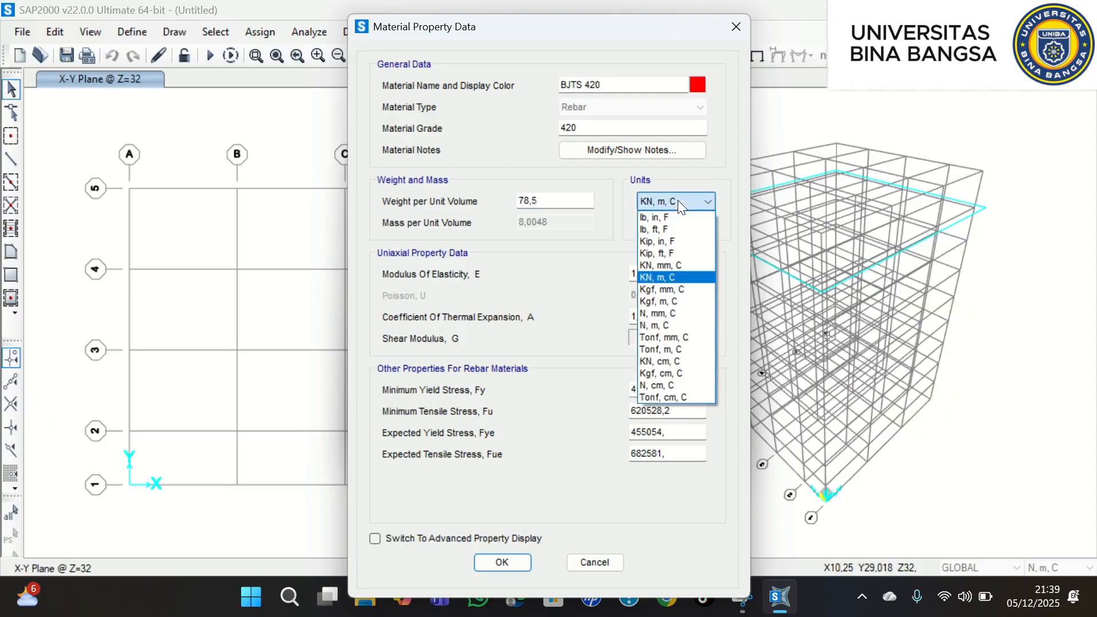
click(674, 313)
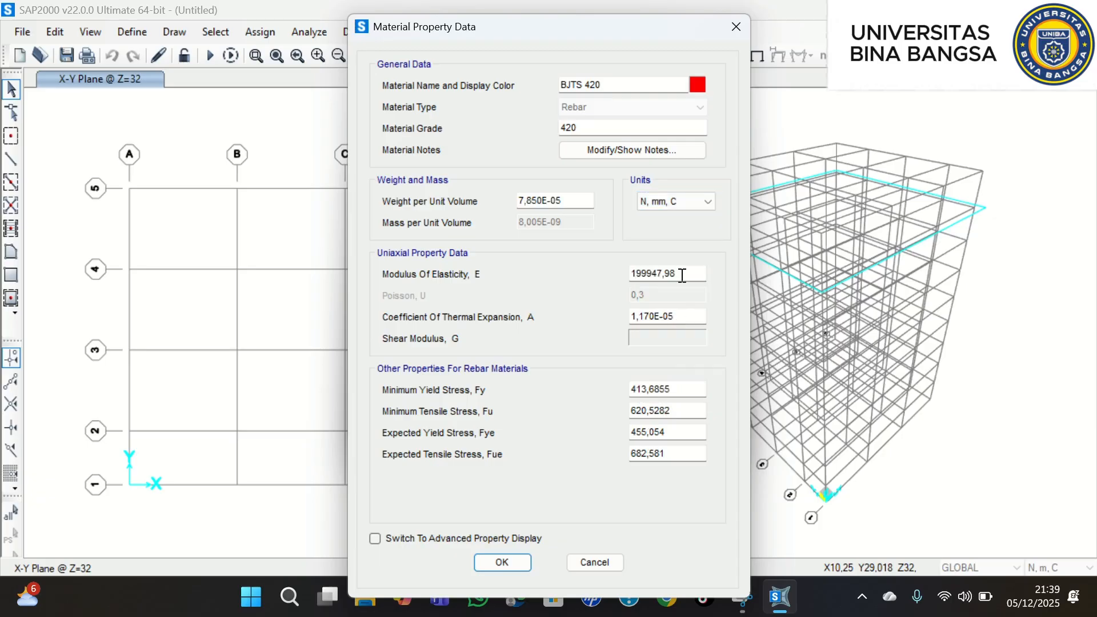
drag(682, 274, 615, 275)
text(200000)
click(648, 273)
- Set the rebar's minimum yield stress Fy to 420 and minimum tensile stress Fu to 570
click(679, 391)
drag(680, 390, 602, 392)
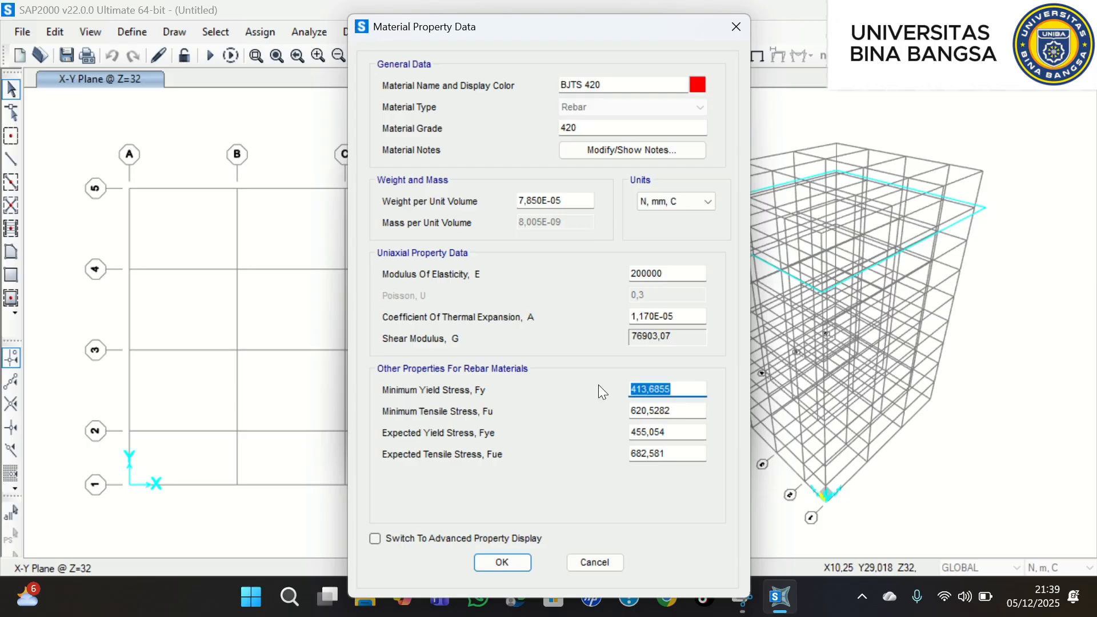
text(420)
drag(684, 411, 635, 416)
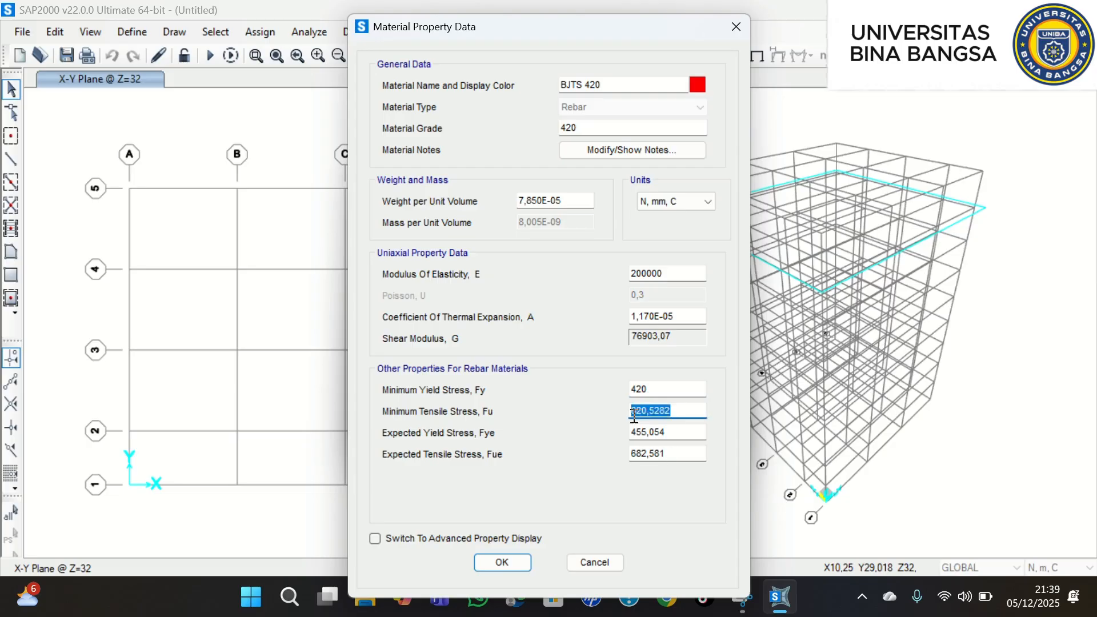
text(570)
- Set the rebar's expected yield stress Fye to 420 and expected tensile stress Fue to 570, then accept the material definitions
key(Tab)
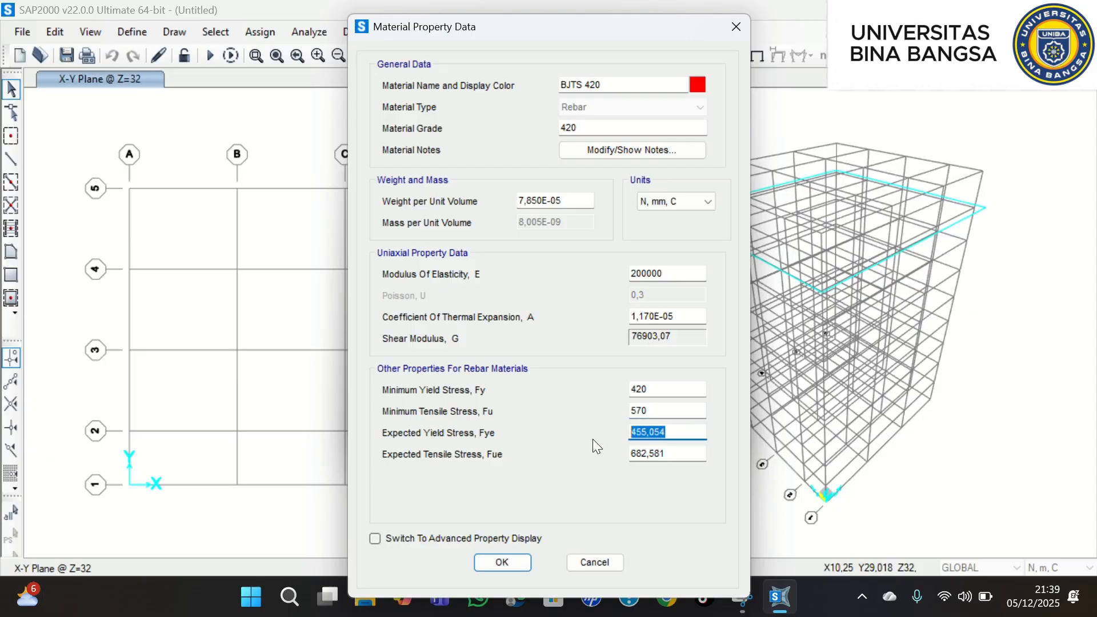
text(420)
key(Tab)
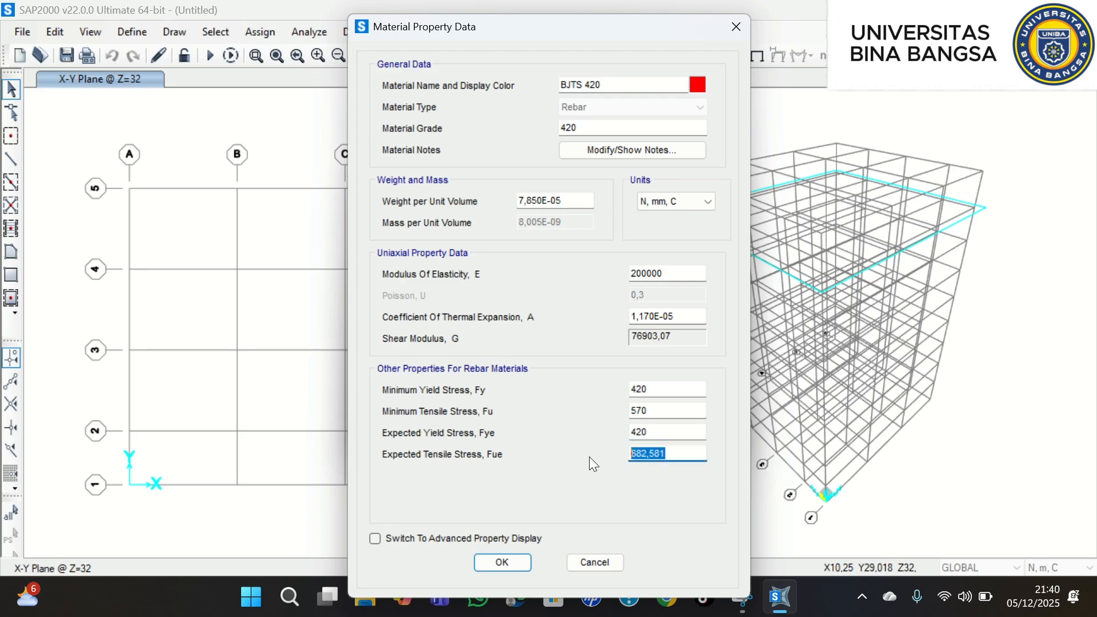
text(570)
click(503, 563)
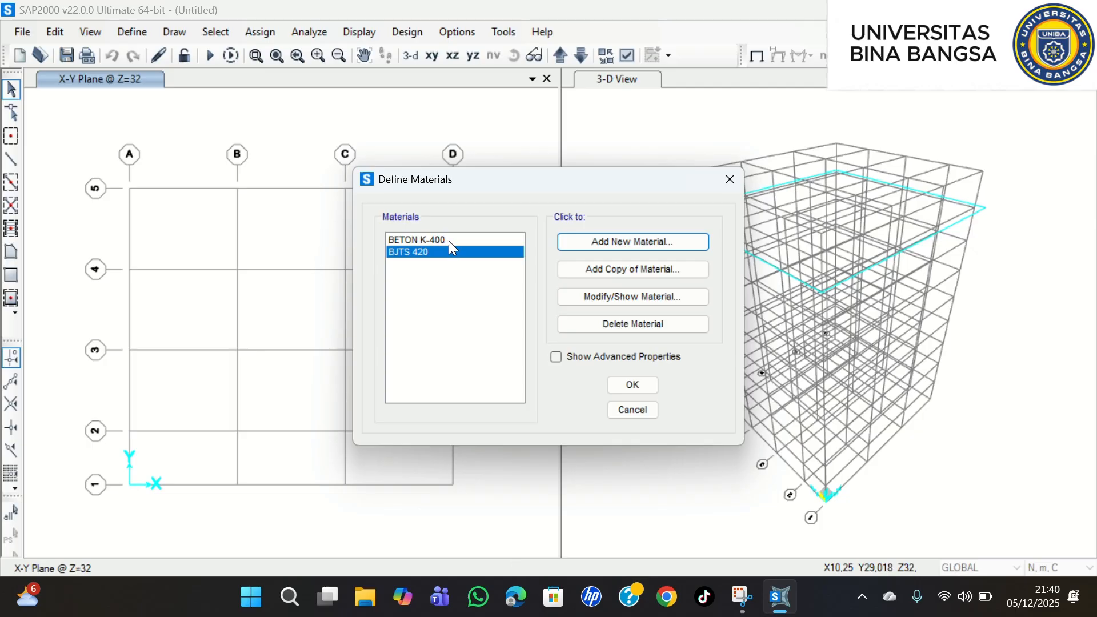
click(632, 386)
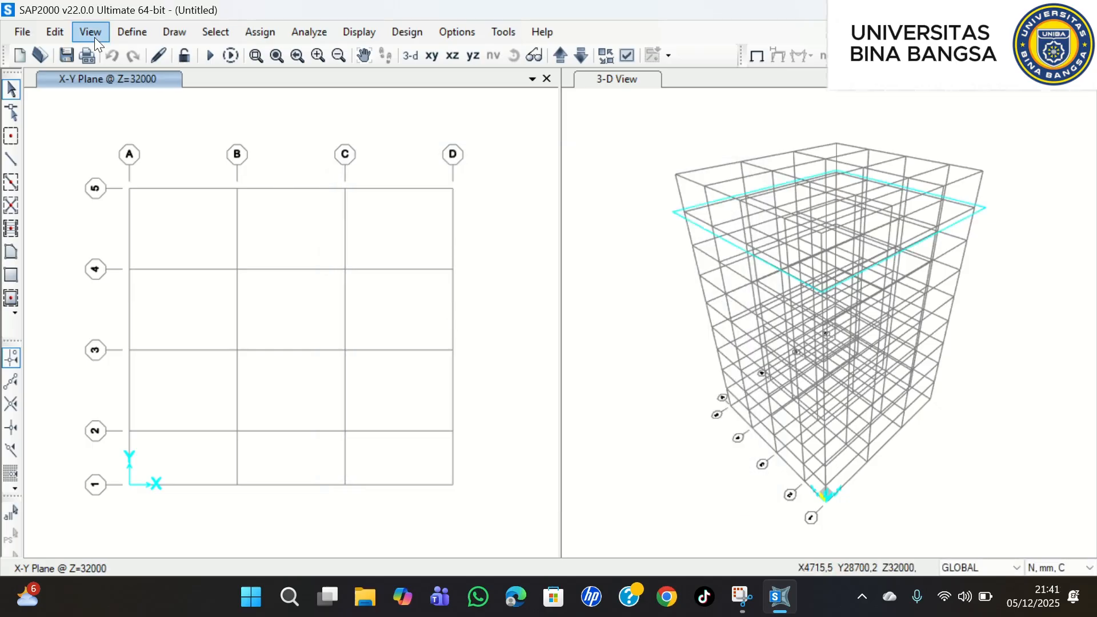
- Add a new rectangular concrete frame section and name it B1 40/70
click(140, 38)
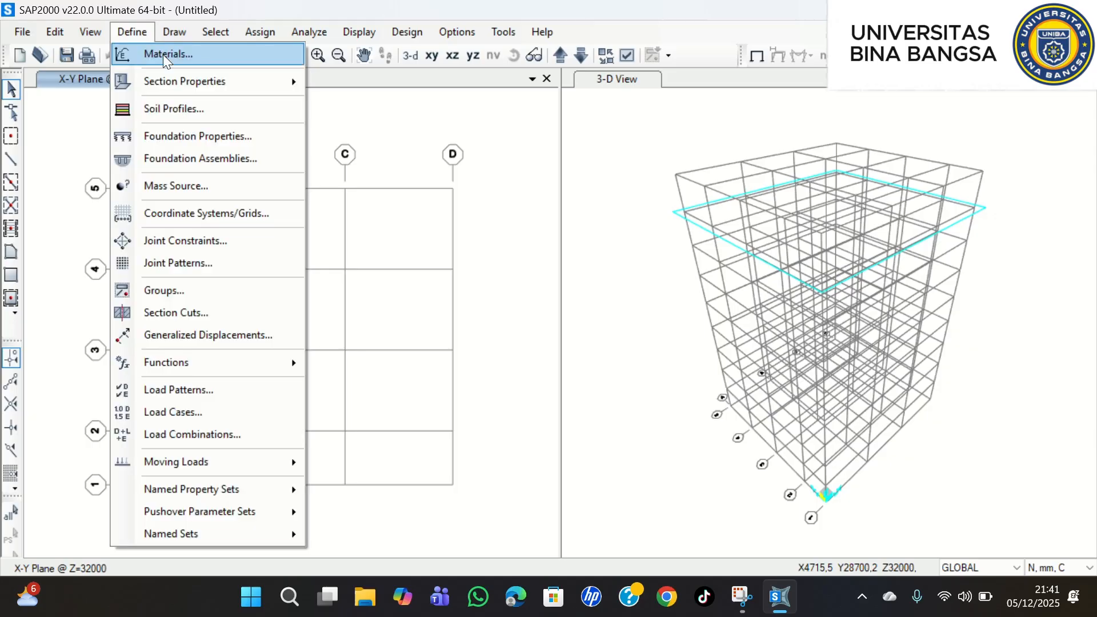
mouse_move(188, 90)
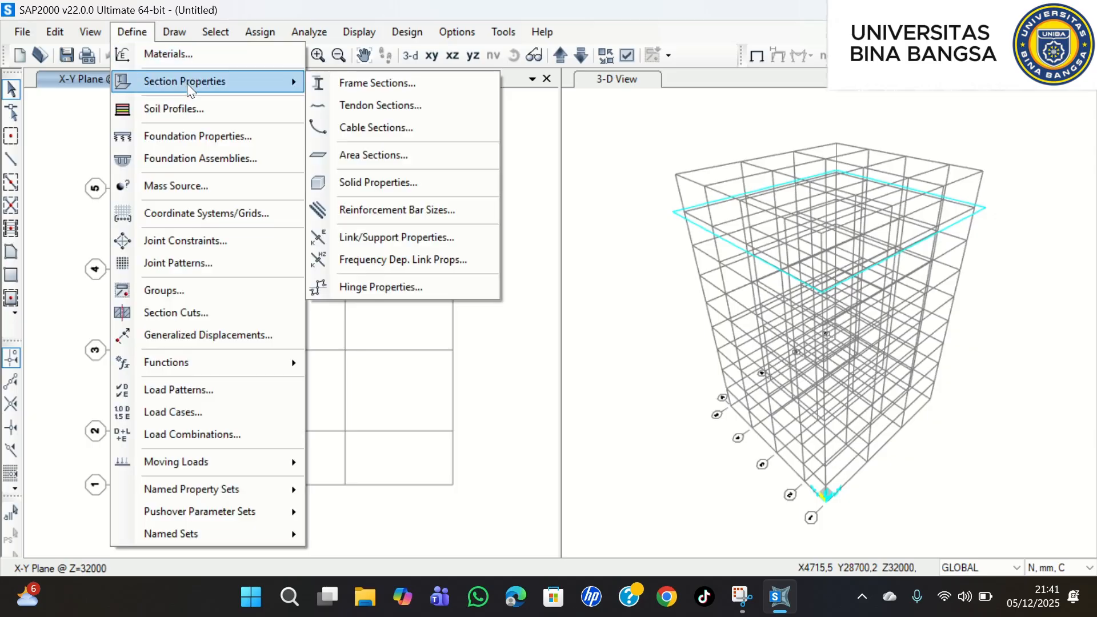
click(344, 87)
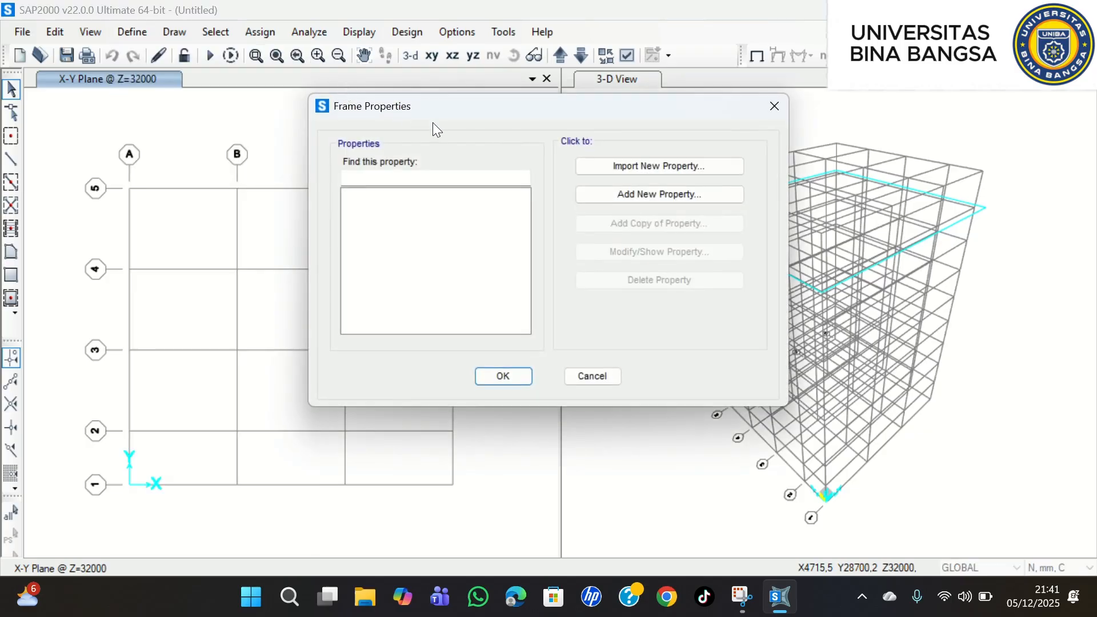
click(650, 190)
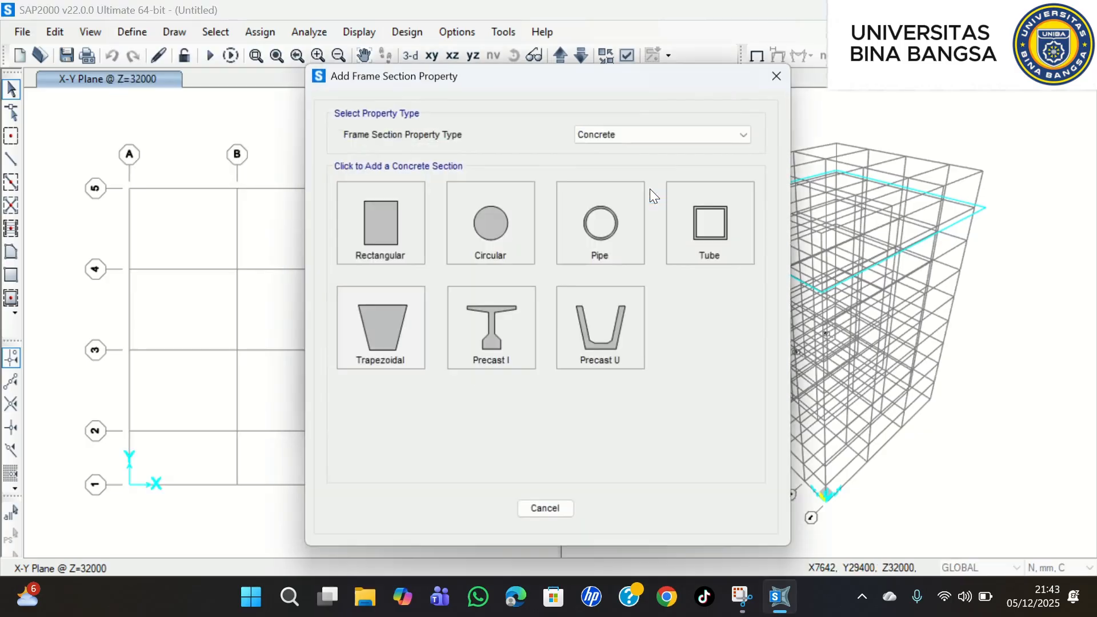
click(379, 218)
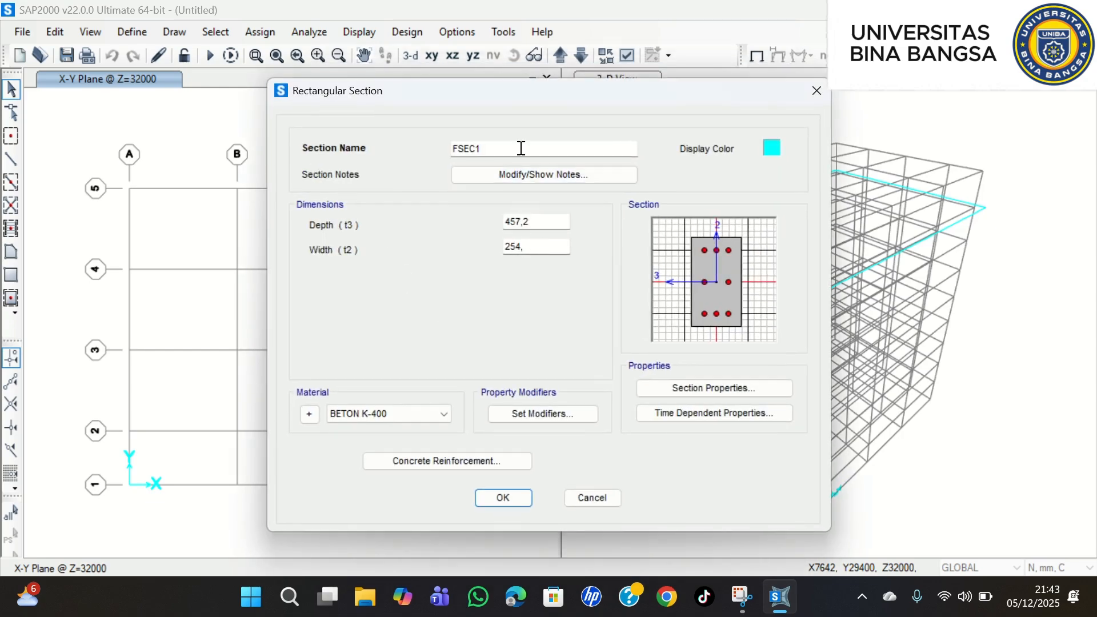
click(461, 36)
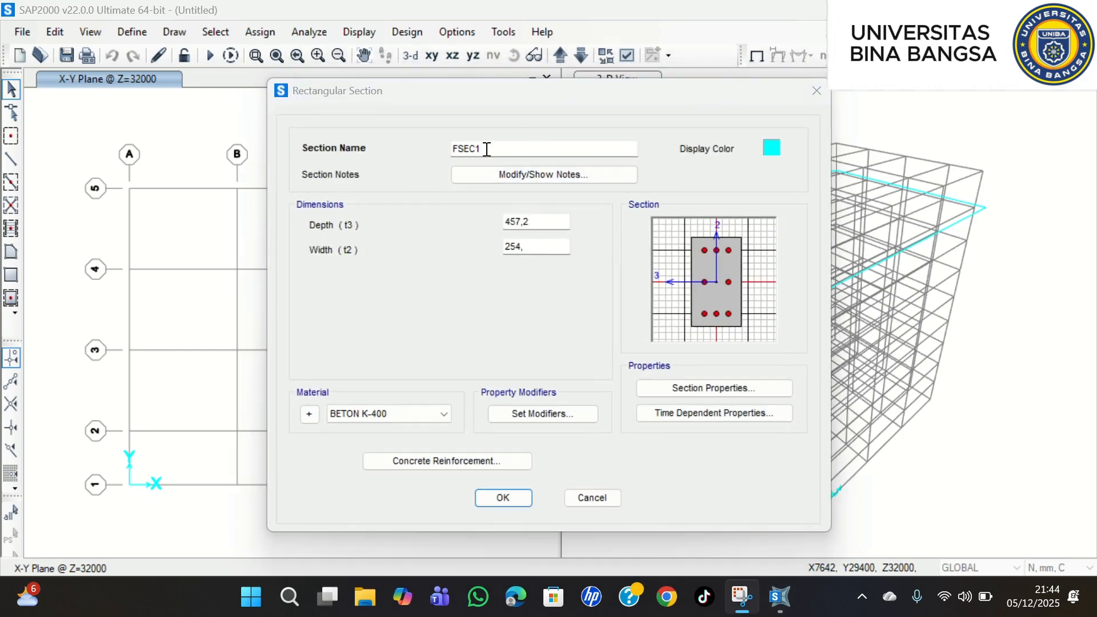
drag(485, 147, 436, 150)
text(B)
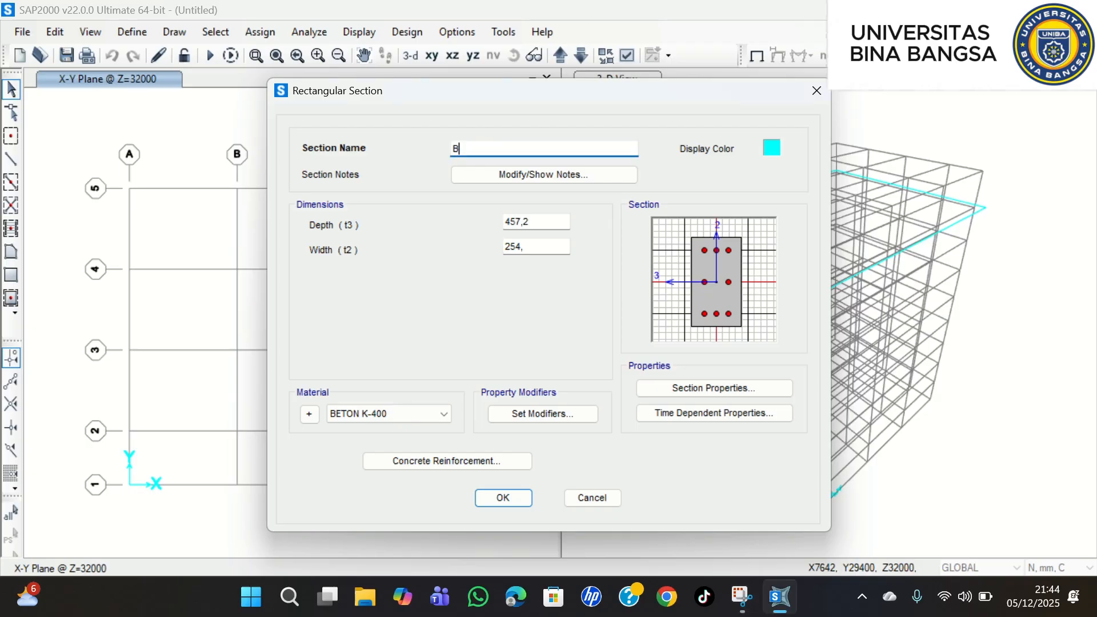
text(1)
key(BackSpace)
key(BackSpace)
text(B1 40/70)
- Set section B1 40/70 to a depth of 700 mm and a width of 400 mm, with BETON K-400 as material
drag(534, 222, 487, 224)
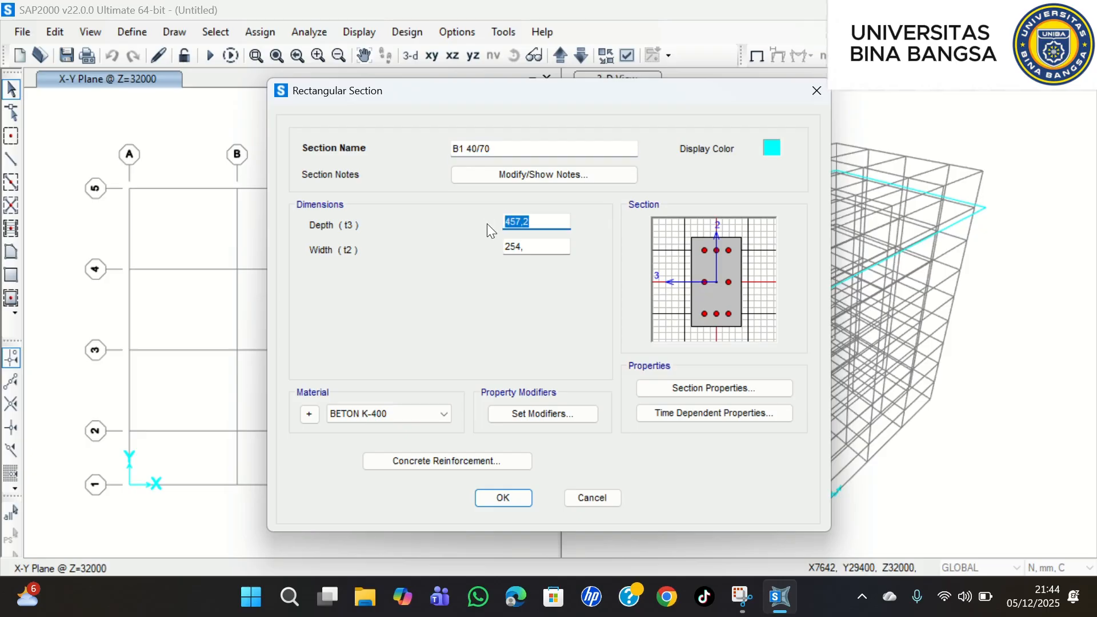
click(459, 25)
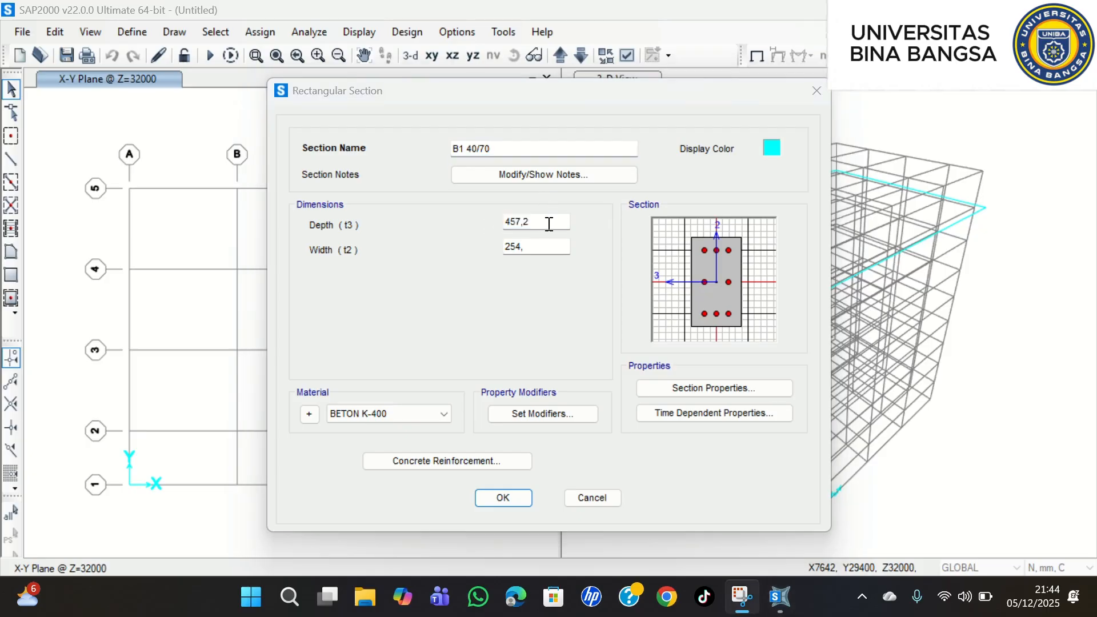
drag(548, 224, 503, 229)
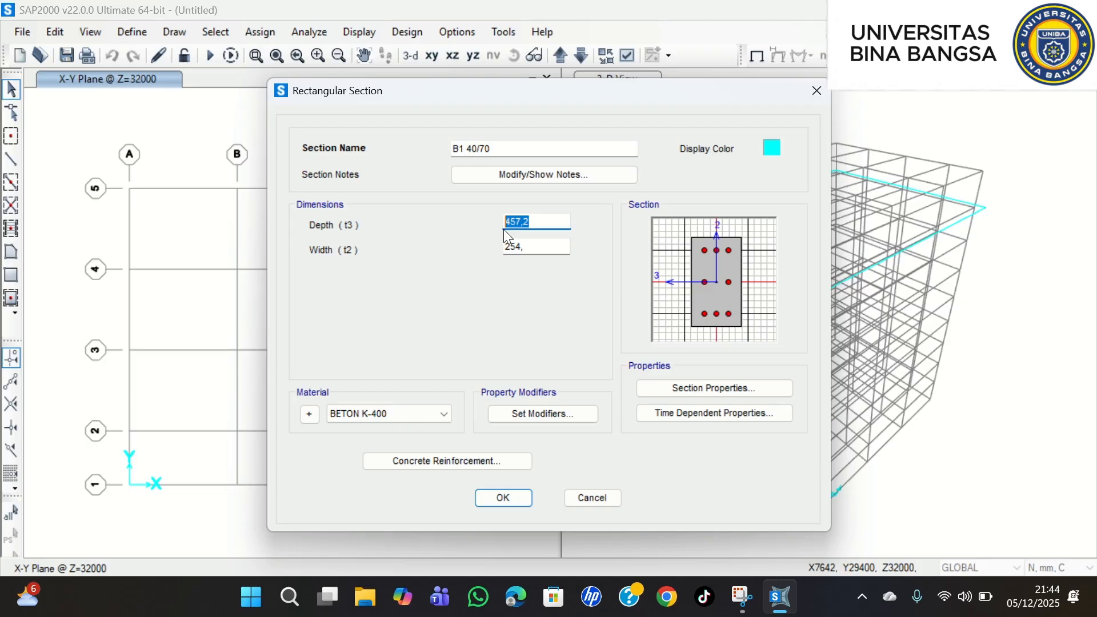
text(700)
drag(526, 248, 485, 258)
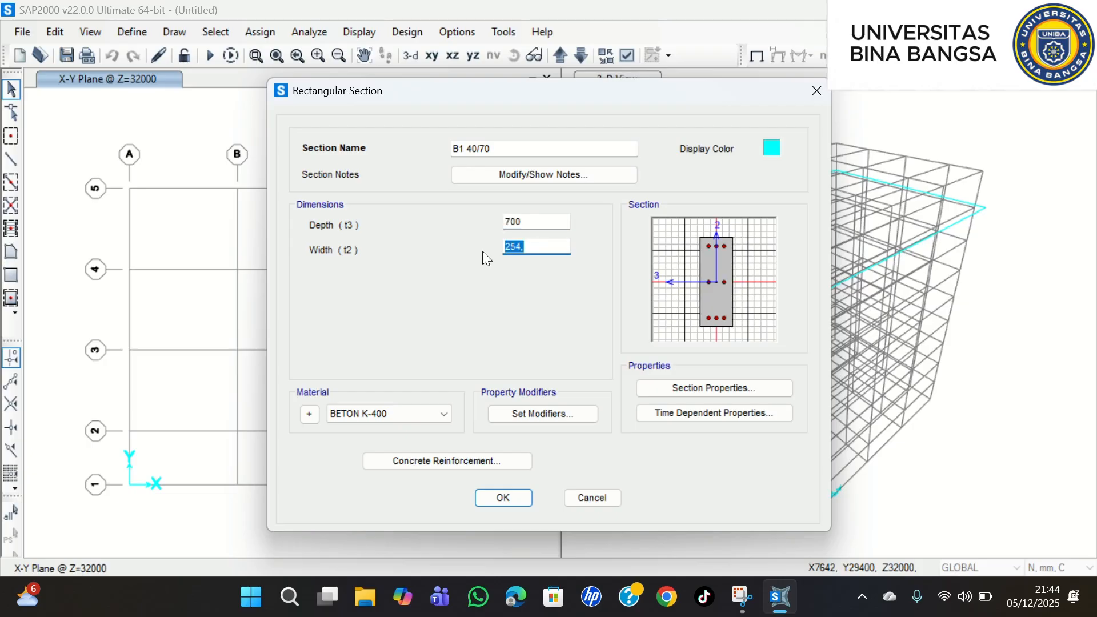
text(400)
click(440, 426)
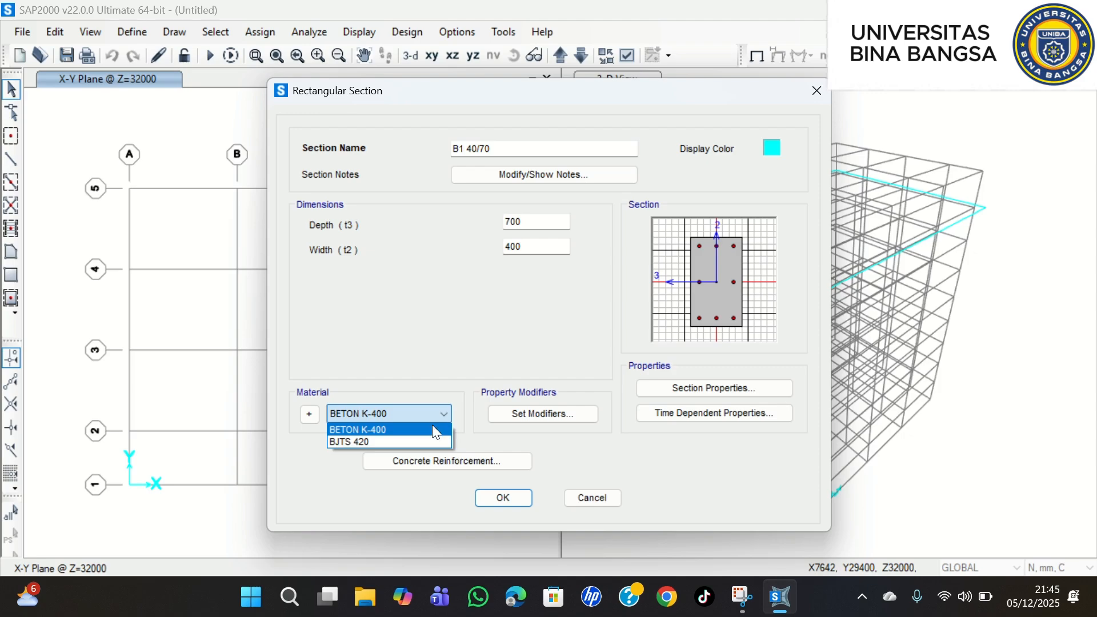
click(401, 430)
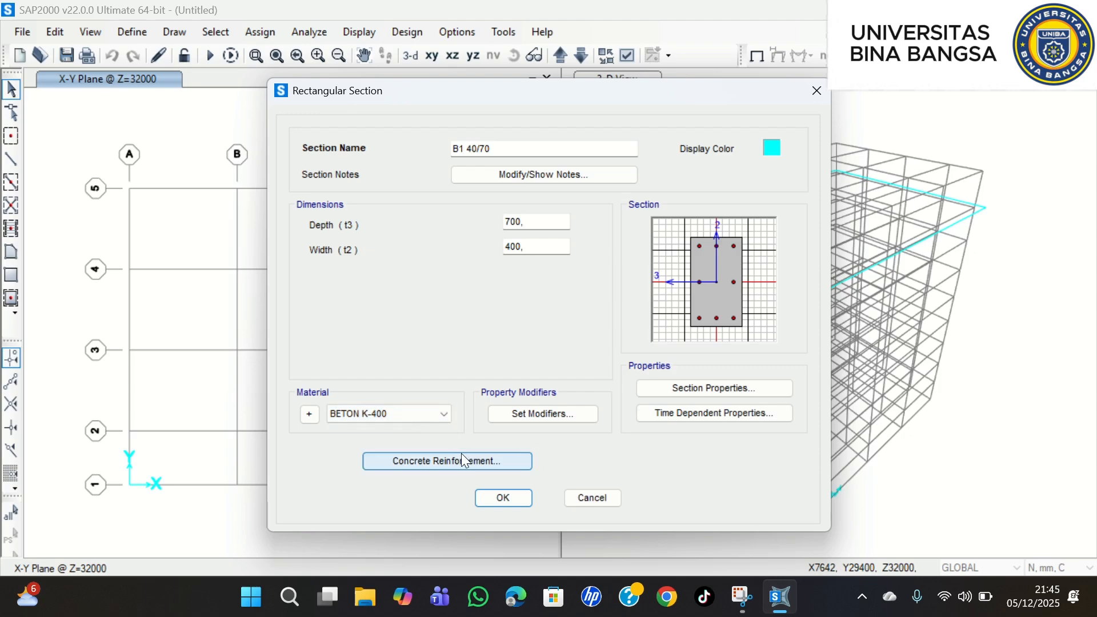
- Set the B1 40/70 reinforcement to the Beam (M3 Design Only) type with 40 mm top and bottom concrete cover
click(472, 465)
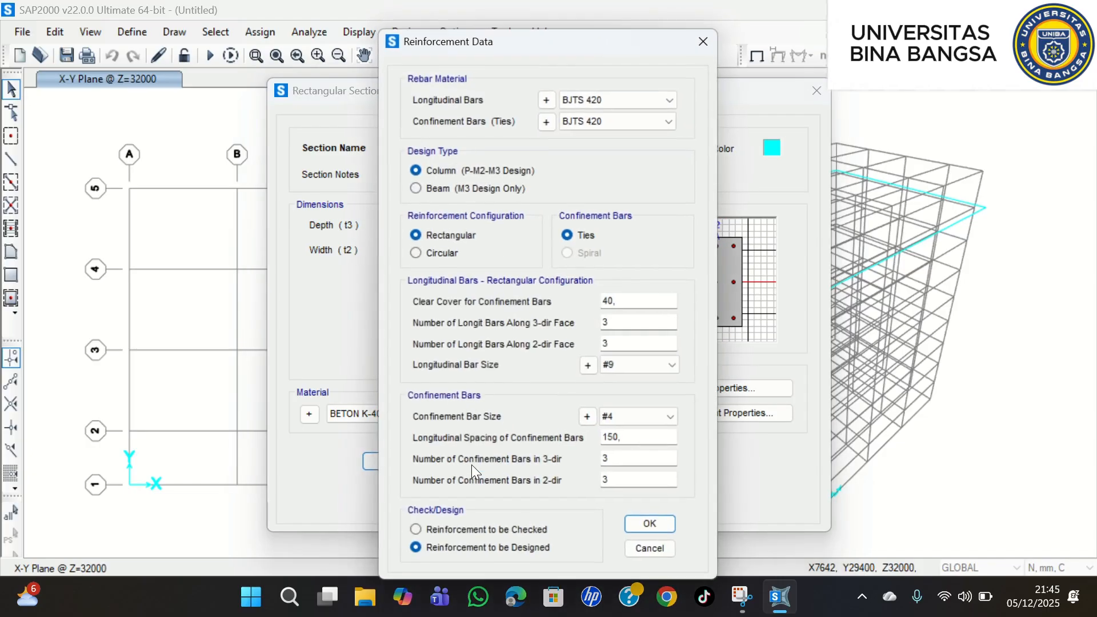
click(416, 188)
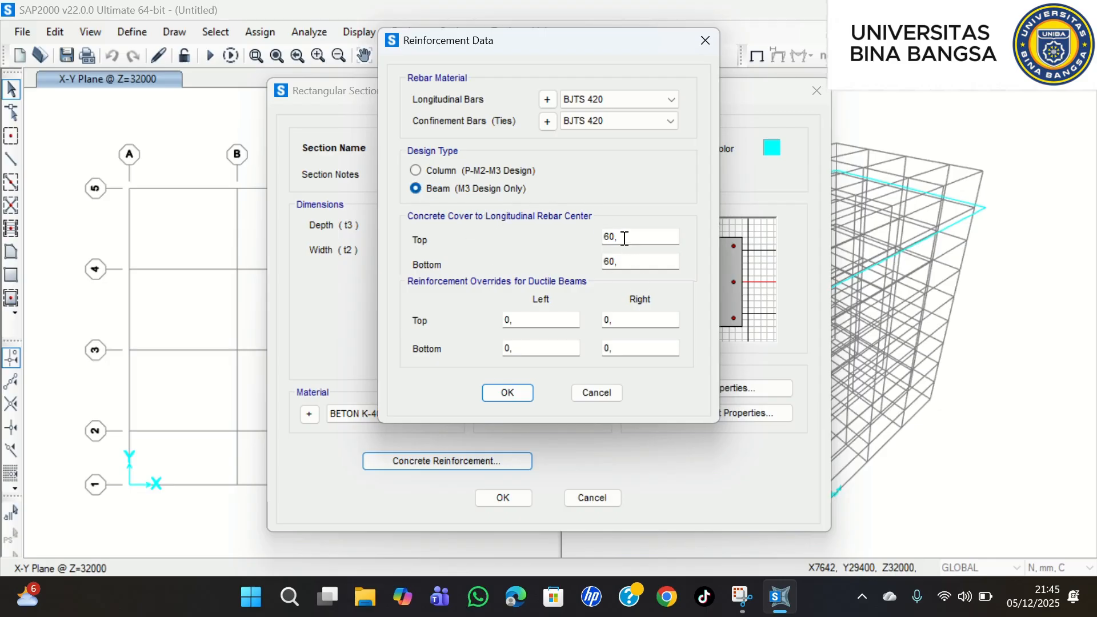
drag(620, 238, 602, 242)
drag(674, 46, 343, 115)
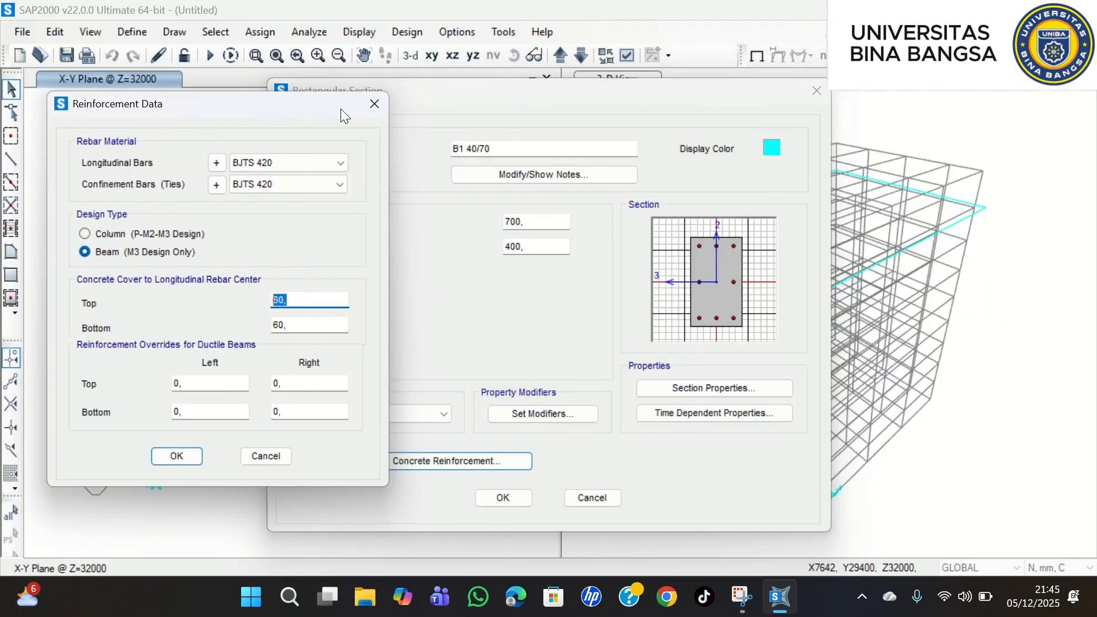
text(40)
click(293, 326)
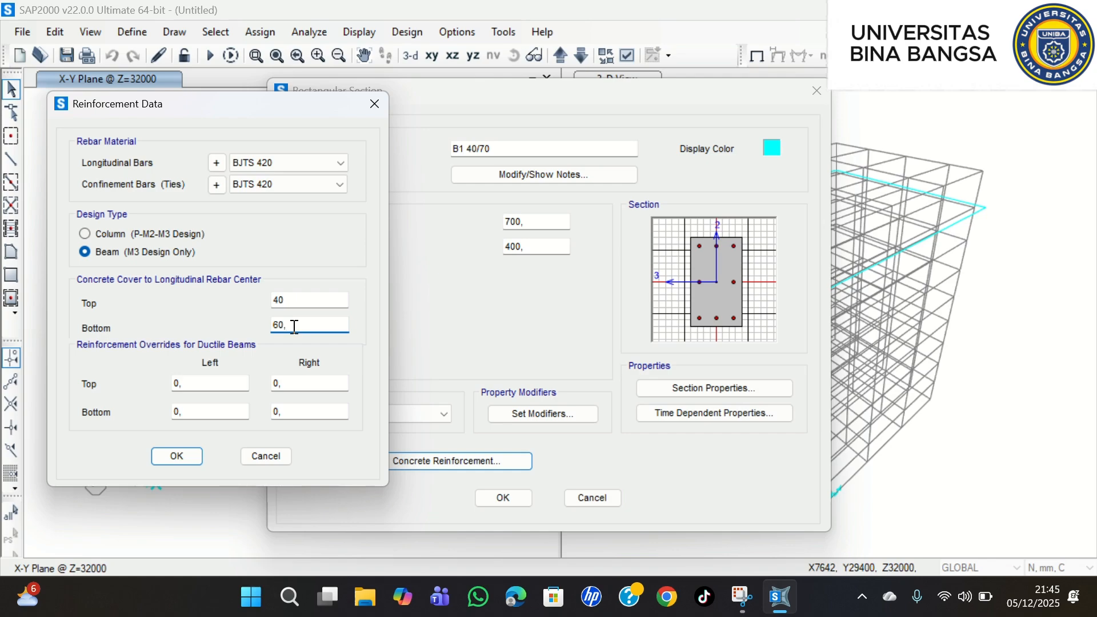
drag(294, 326, 215, 331)
text(40)
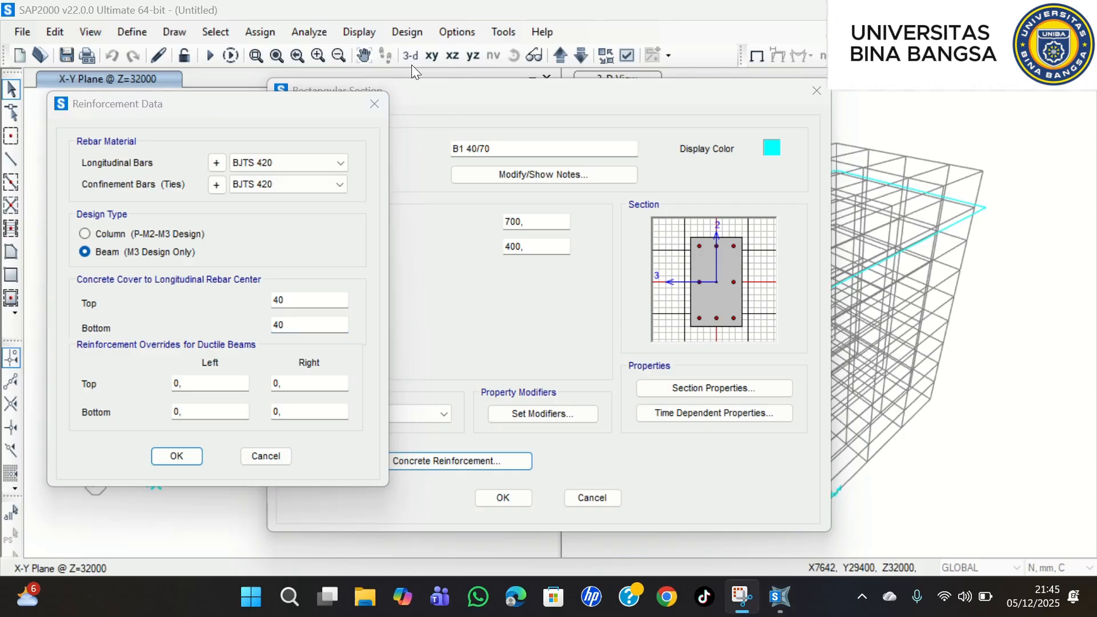
click(180, 457)
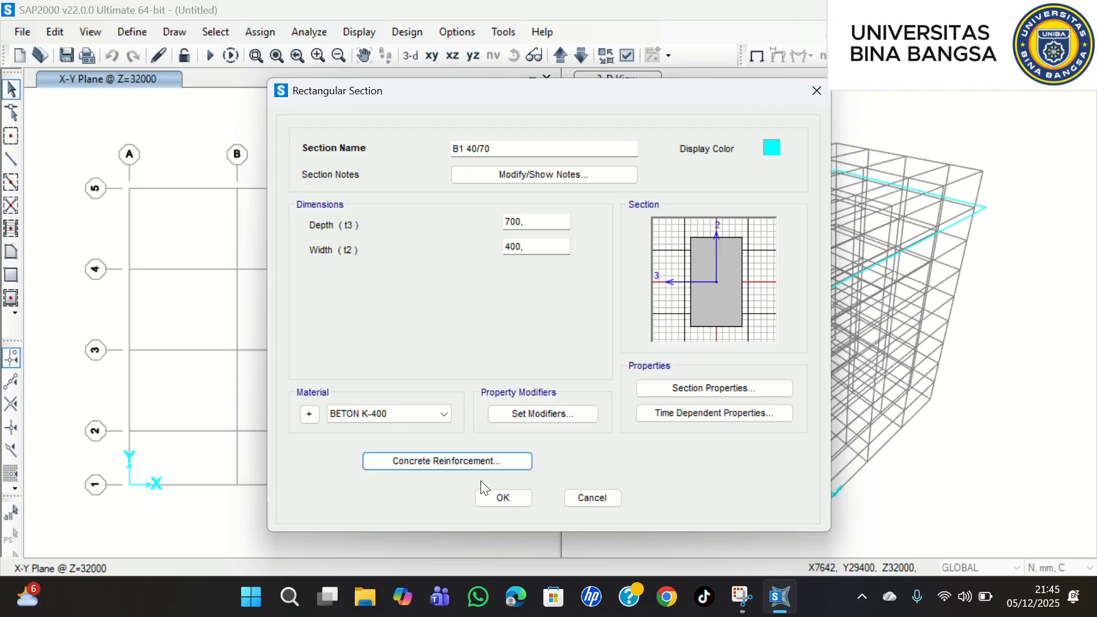
- Set the moment of inertia modifiers about the 2 and 3 axes to 0,35 and accept the B1 40/70 section
click(554, 408)
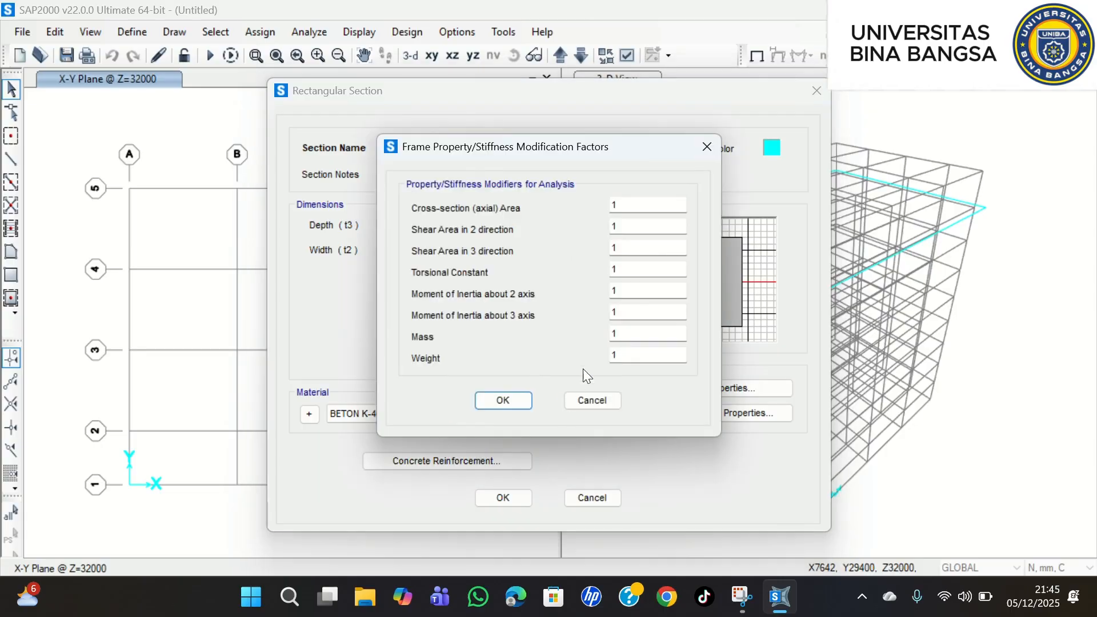
click(626, 290)
key(BackSpace)
text(0,35)
click(636, 316)
text(0,35)
click(508, 400)
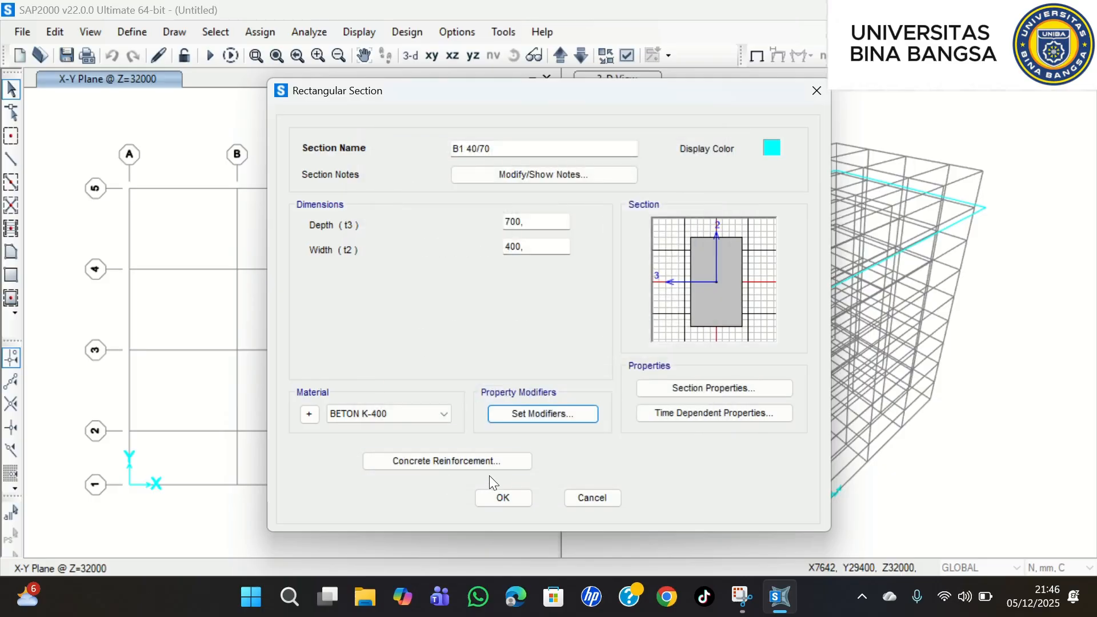
click(510, 499)
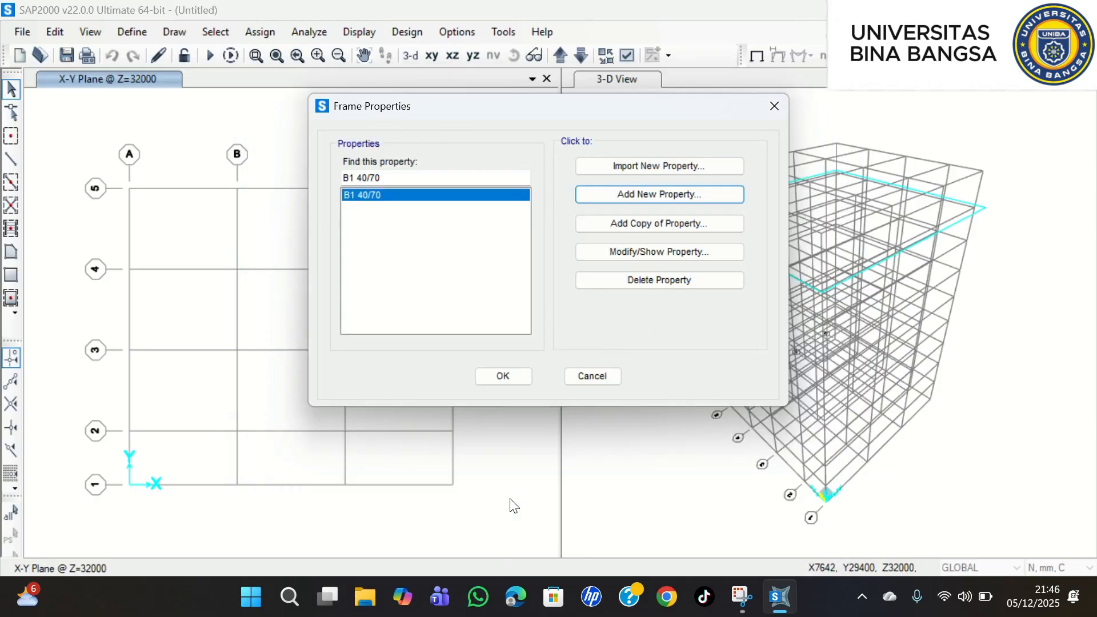
- Add another rectangular concrete frame section and name it K1 90/90
click(627, 194)
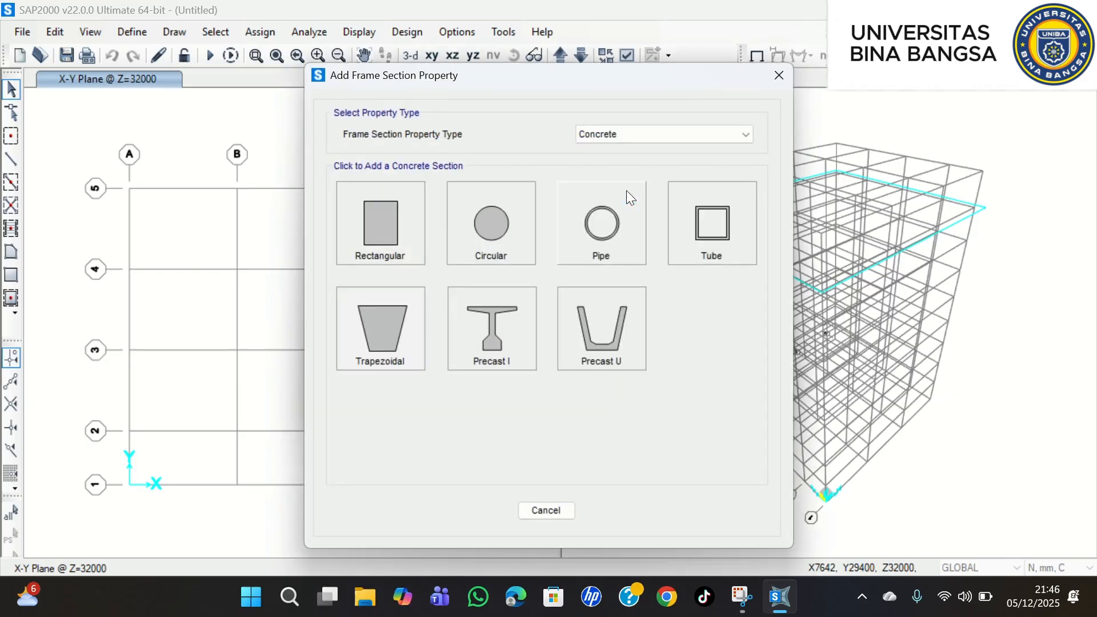
click(399, 211)
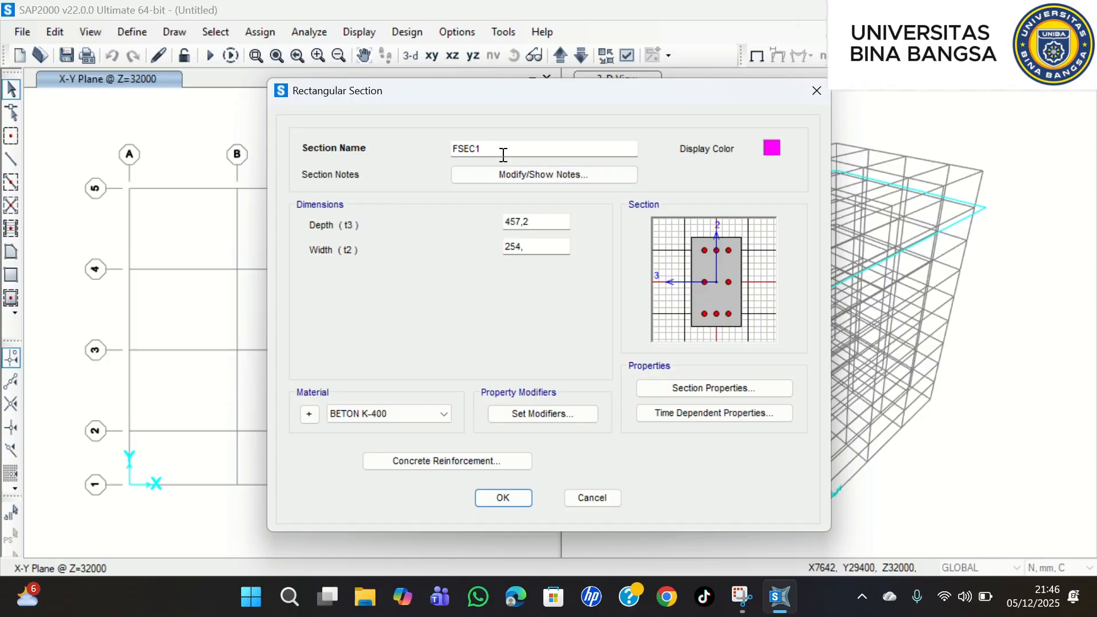
drag(503, 155, 437, 152)
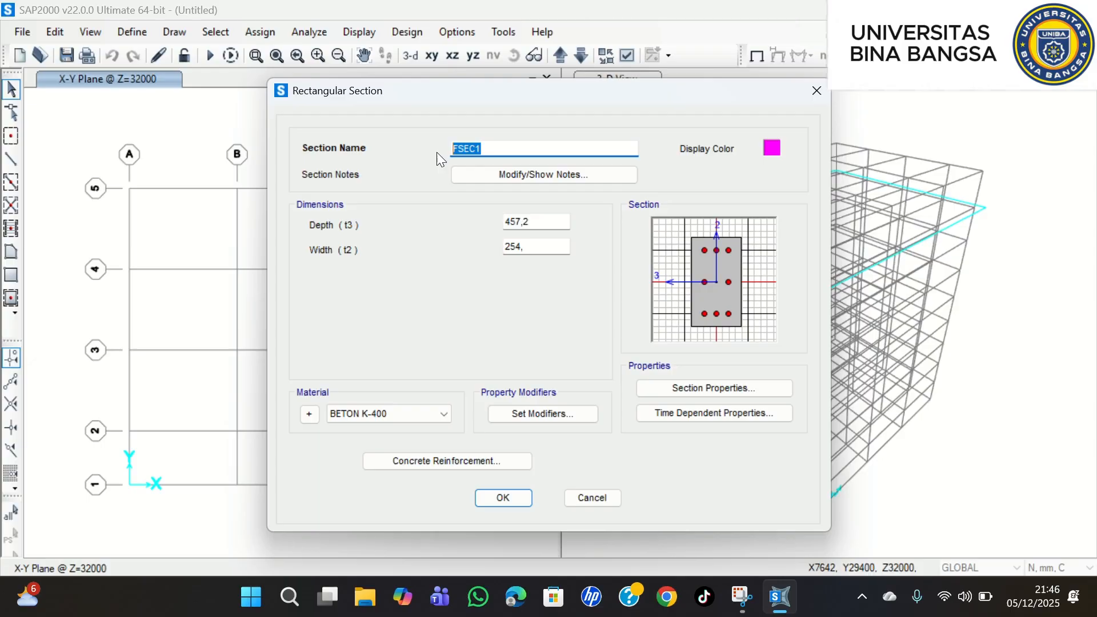
text(K1 90/90)
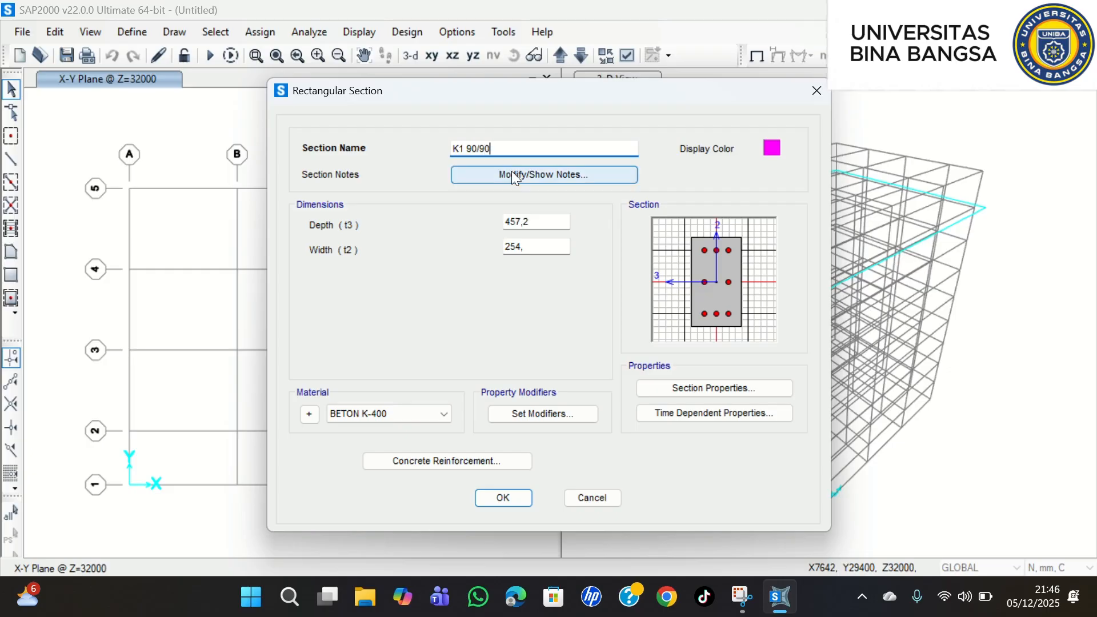
- Set section K1 90/90 to a depth and width of 900 mm, with BETON K-400 as material
click(532, 223)
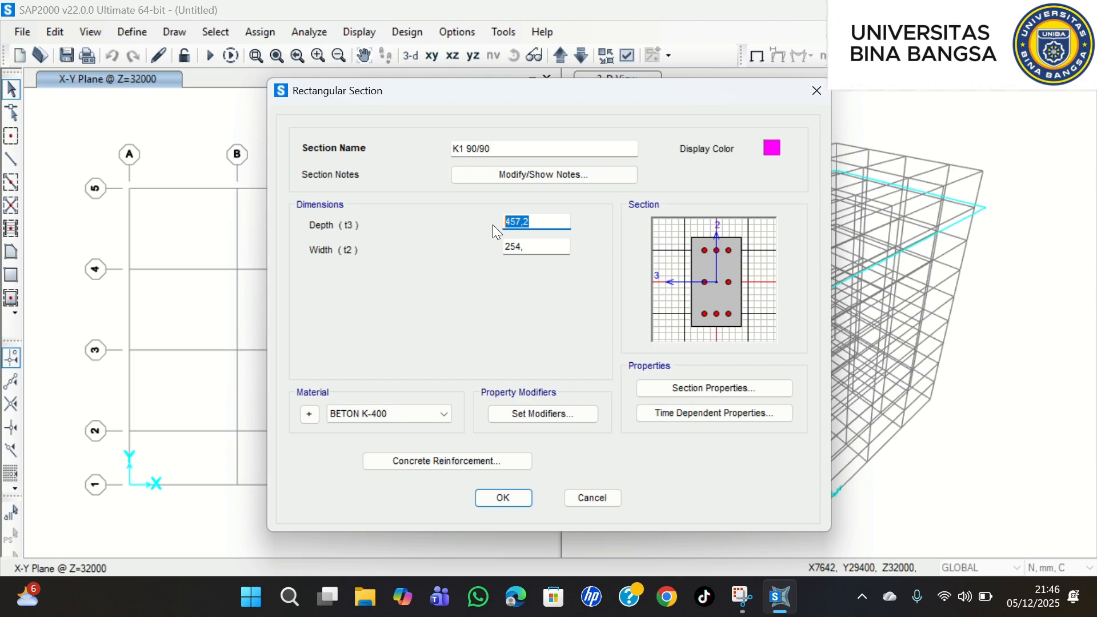
text(900)
click(544, 246)
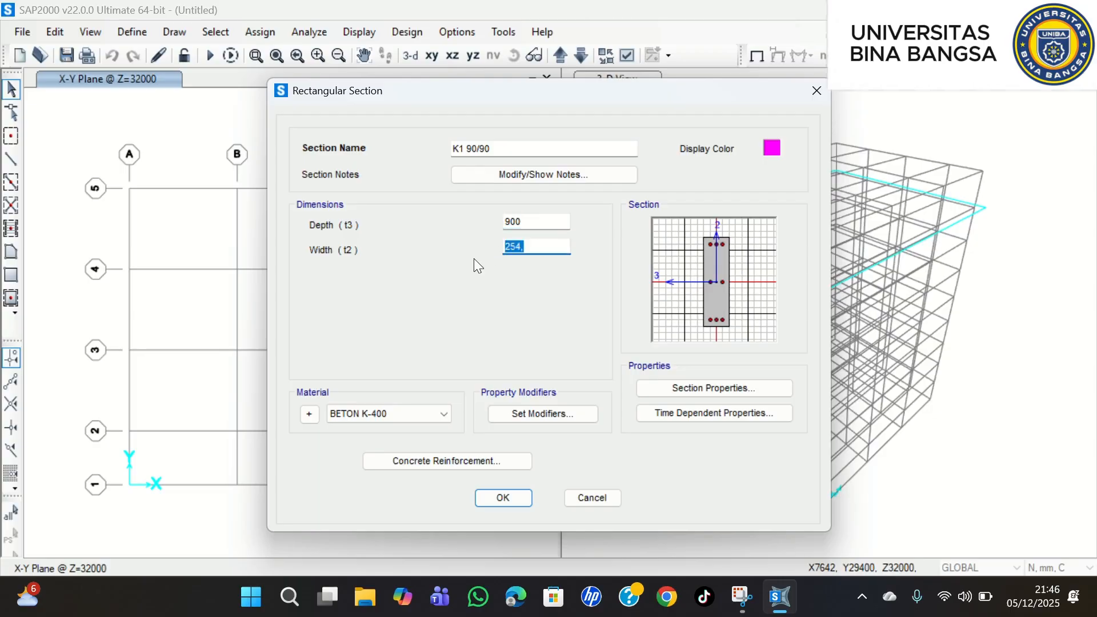
text(900)
click(409, 416)
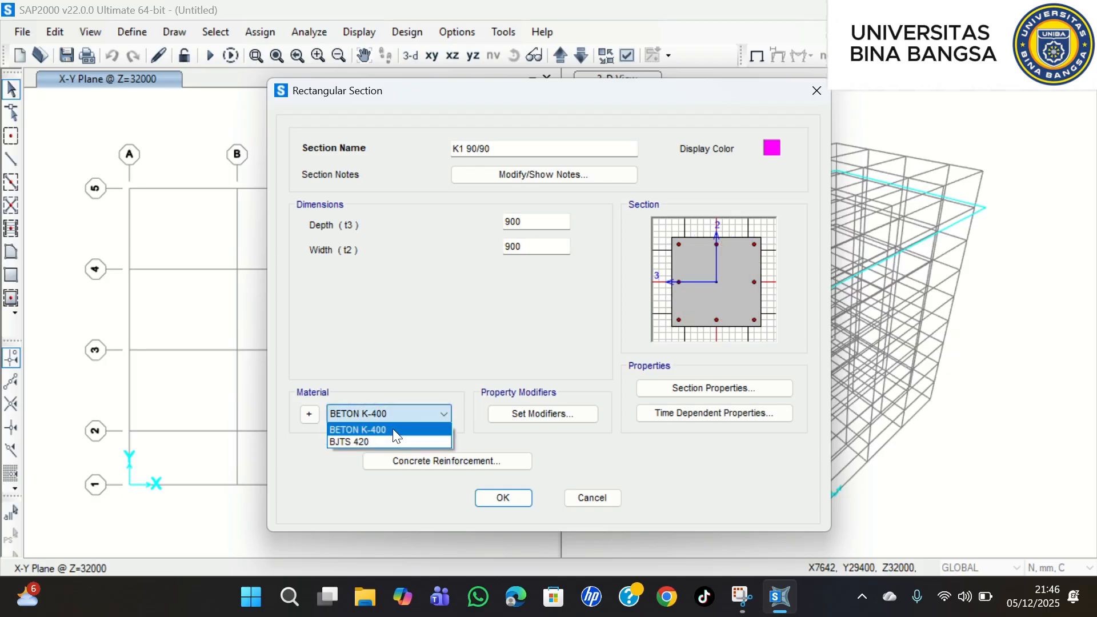
click(393, 428)
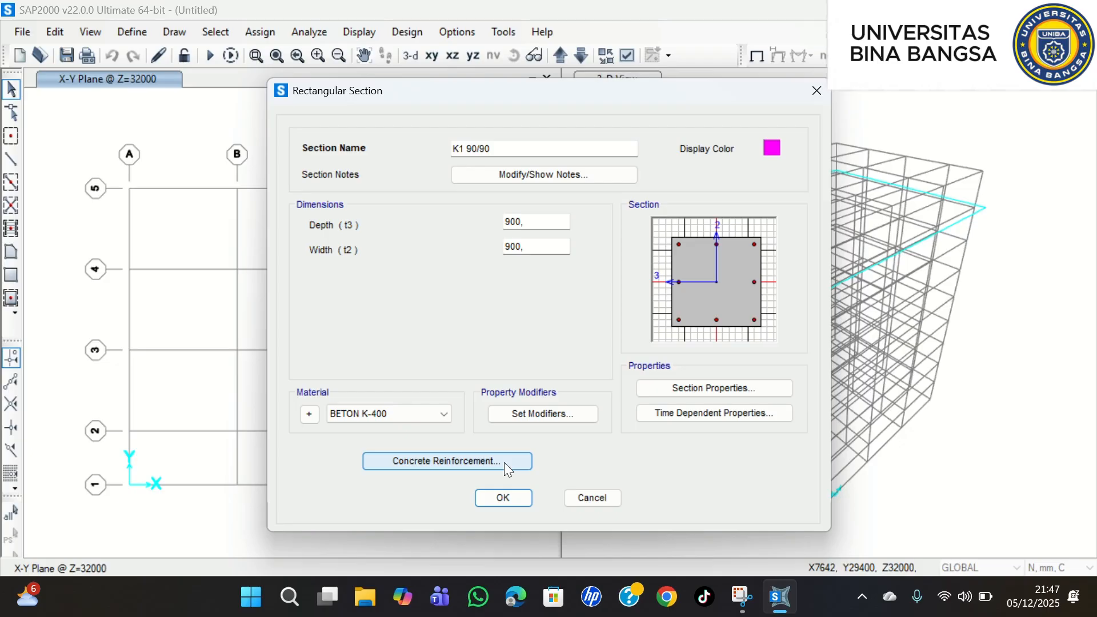
click(458, 32)
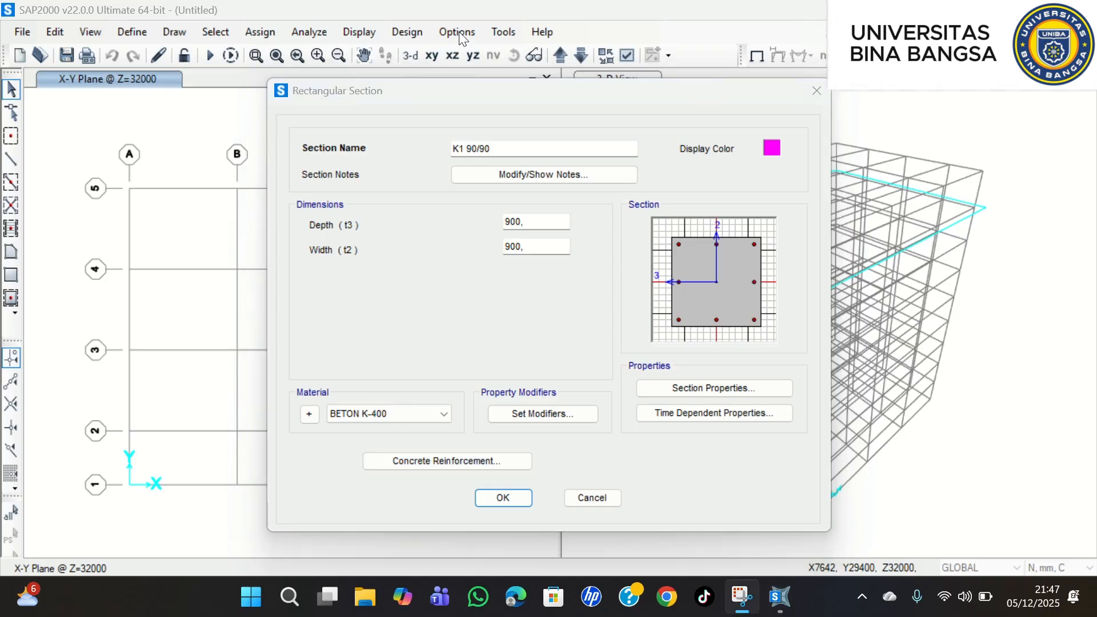
- Set section K1 90/90's moment of inertia modifiers about the 2 and 3 axes to 0,7
click(549, 413)
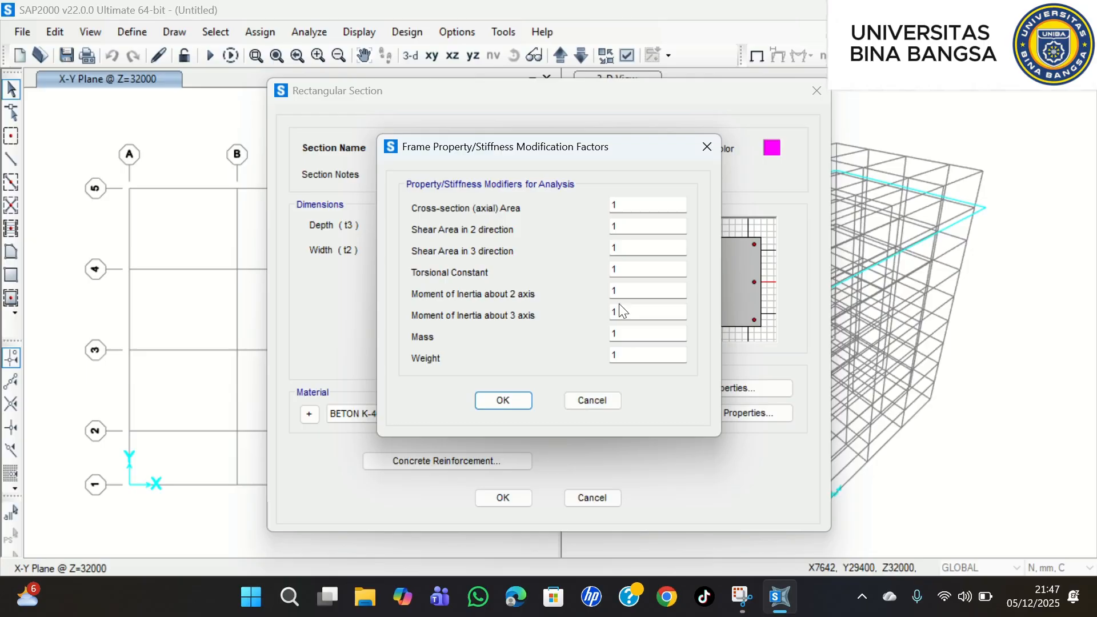
click(632, 290)
key(BackSpace)
text(0,7)
click(631, 314)
text(0,)
text(7)
click(503, 400)
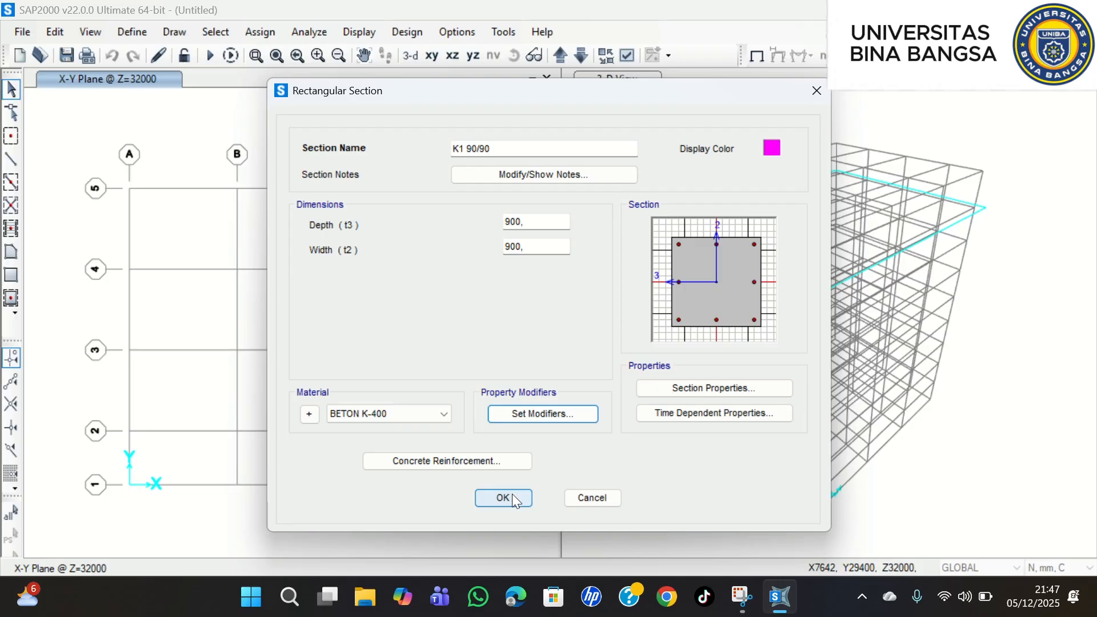
- Set the clear cover for confinement bars to 50 mm in the K1 90/90 concrete reinforcement data
click(493, 463)
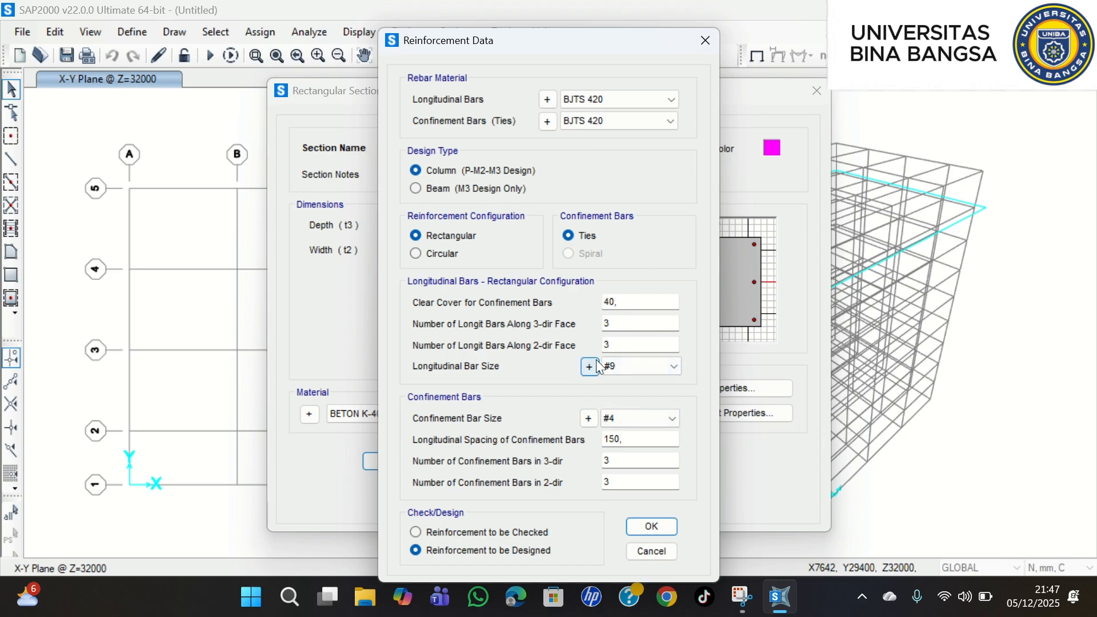
click(622, 326)
double_click(636, 302)
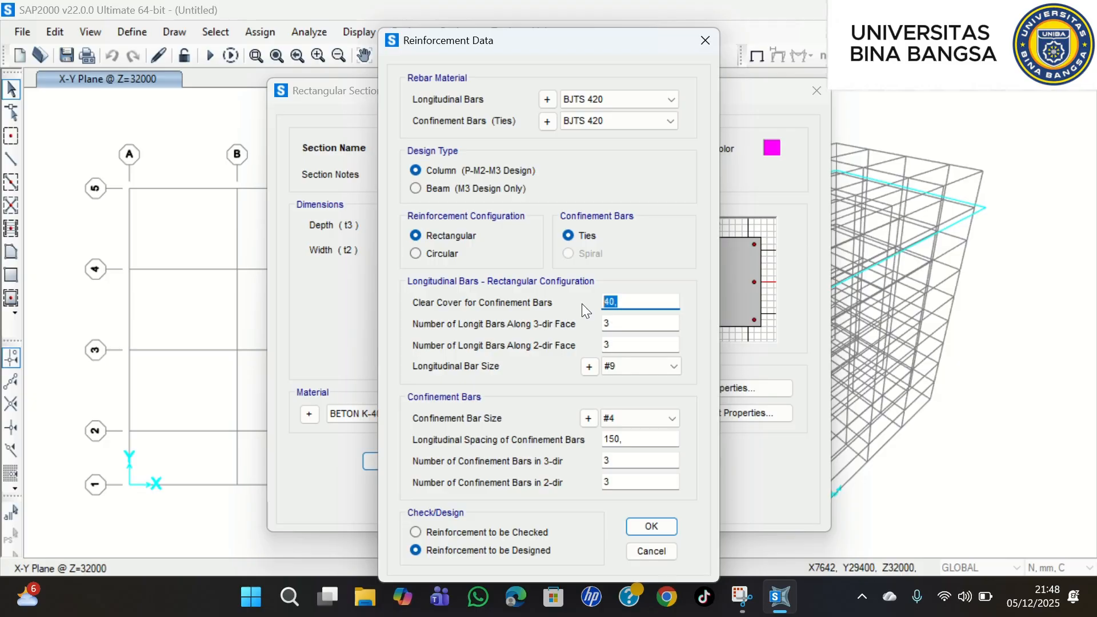
text(50)
click(461, 35)
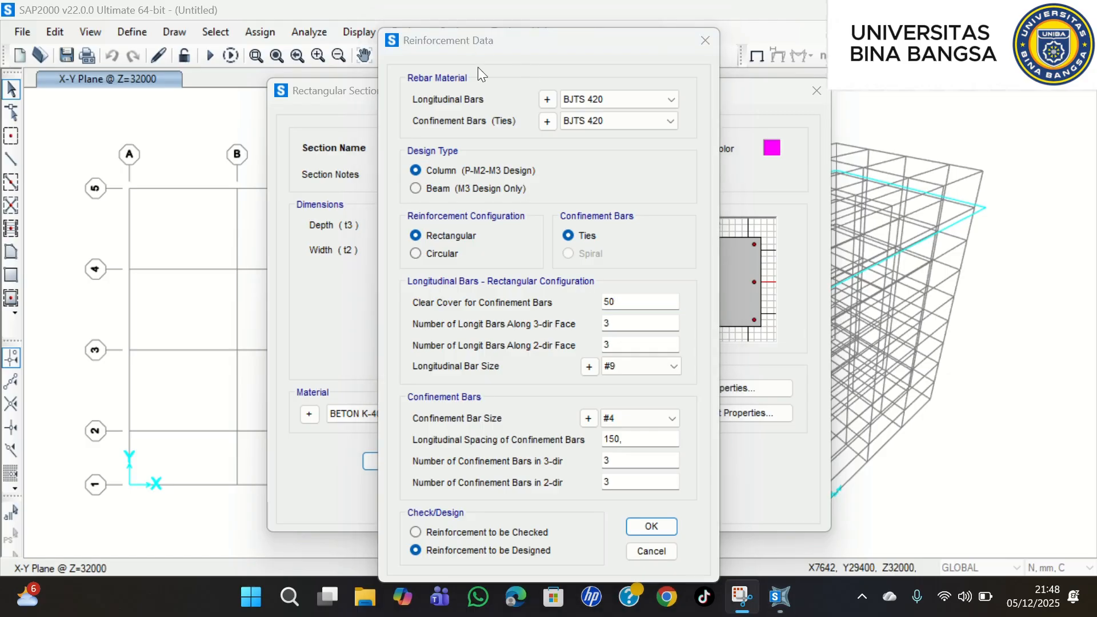
- Set the number of longitudinal bars to 7 along both the 3-dir and 2-dir faces
double_click(617, 325)
text(7)
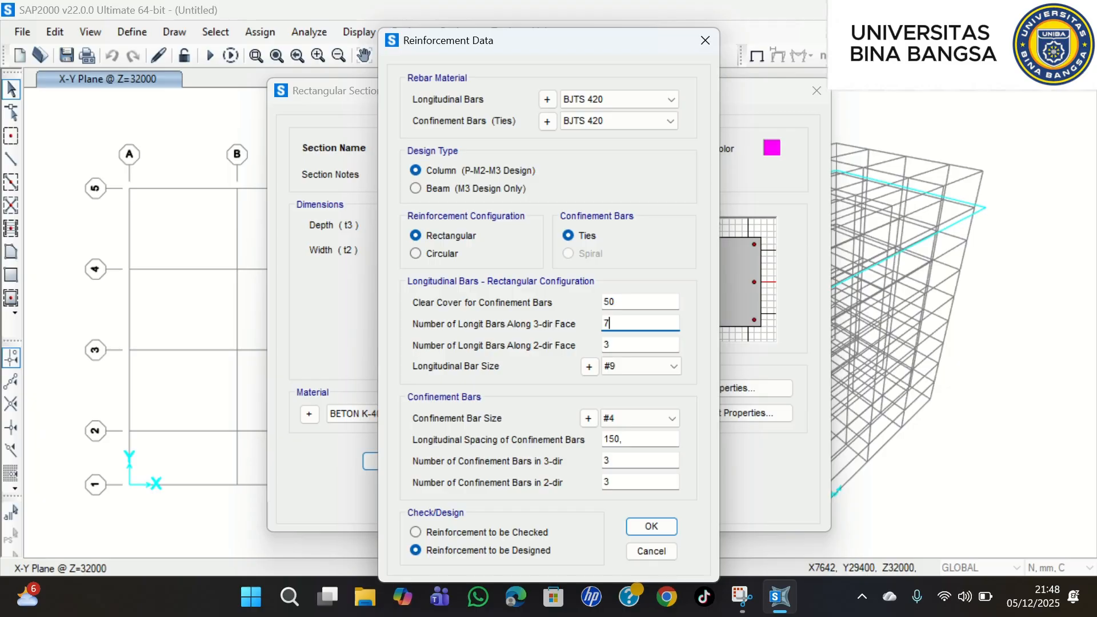
double_click(625, 343)
key(BackSpace)
text(7)
click(458, 32)
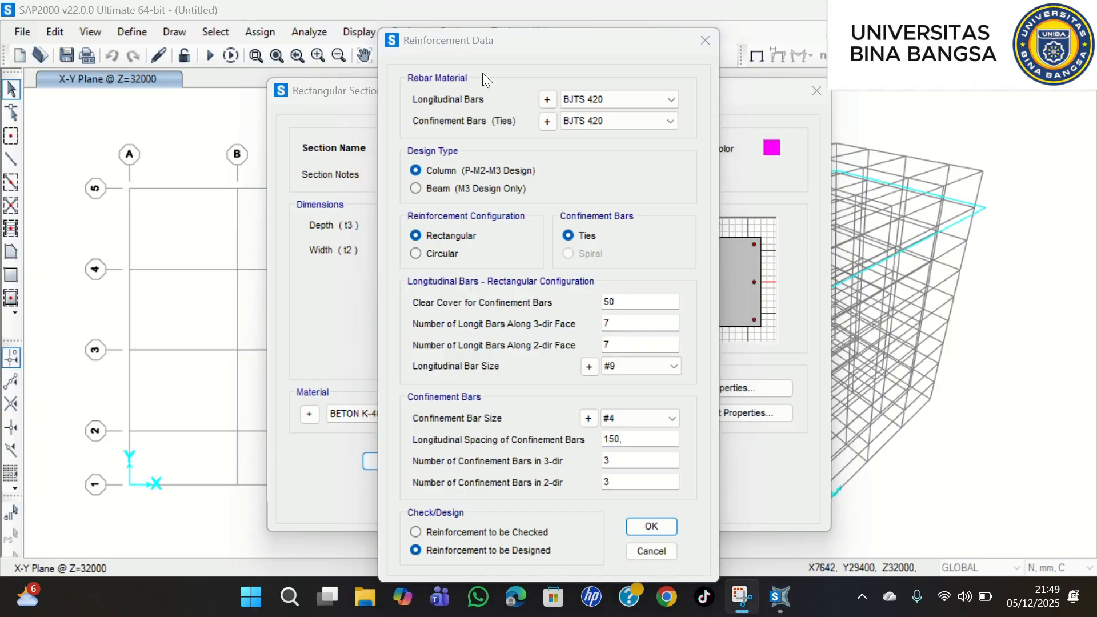
- Begin defining a new reinforcing bar size for the longitudinal bars with the bar ID 29d
click(656, 362)
click(656, 361)
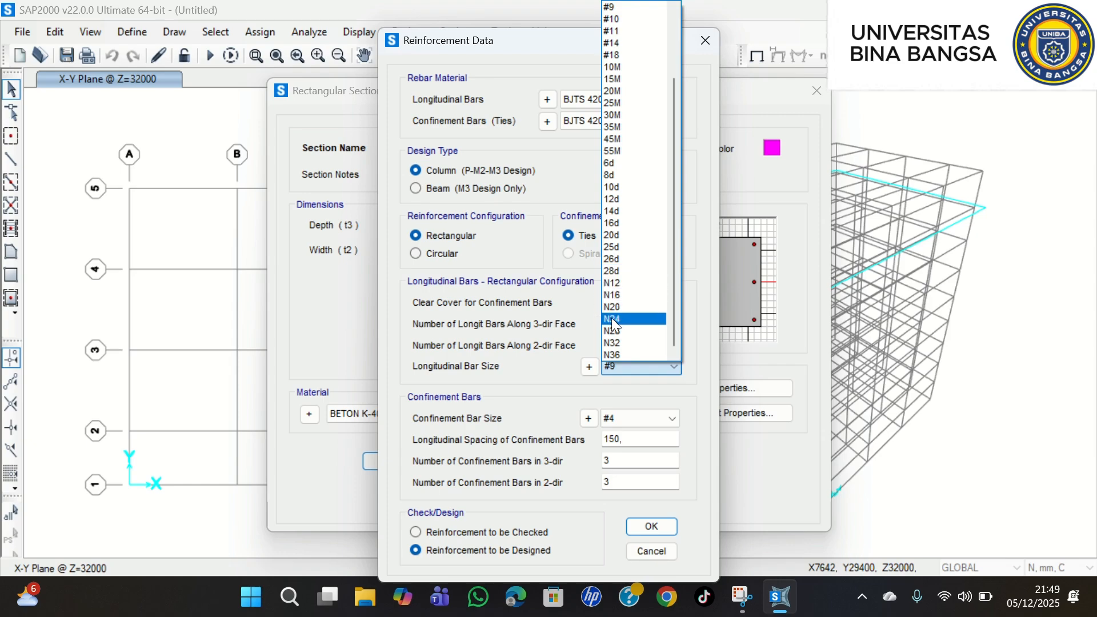
click(586, 369)
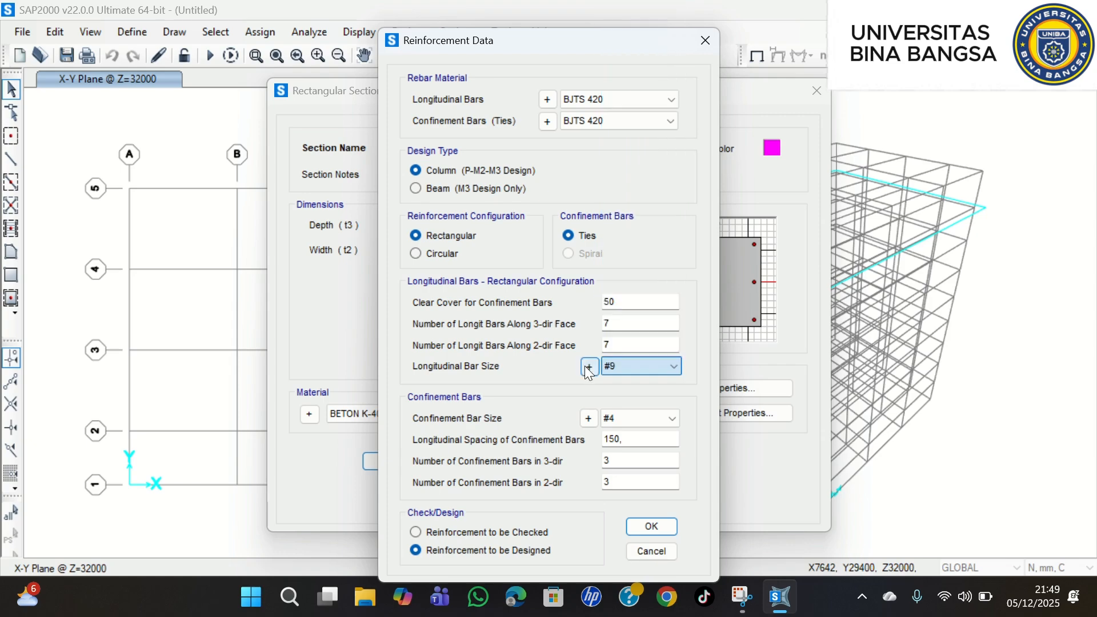
click(589, 367)
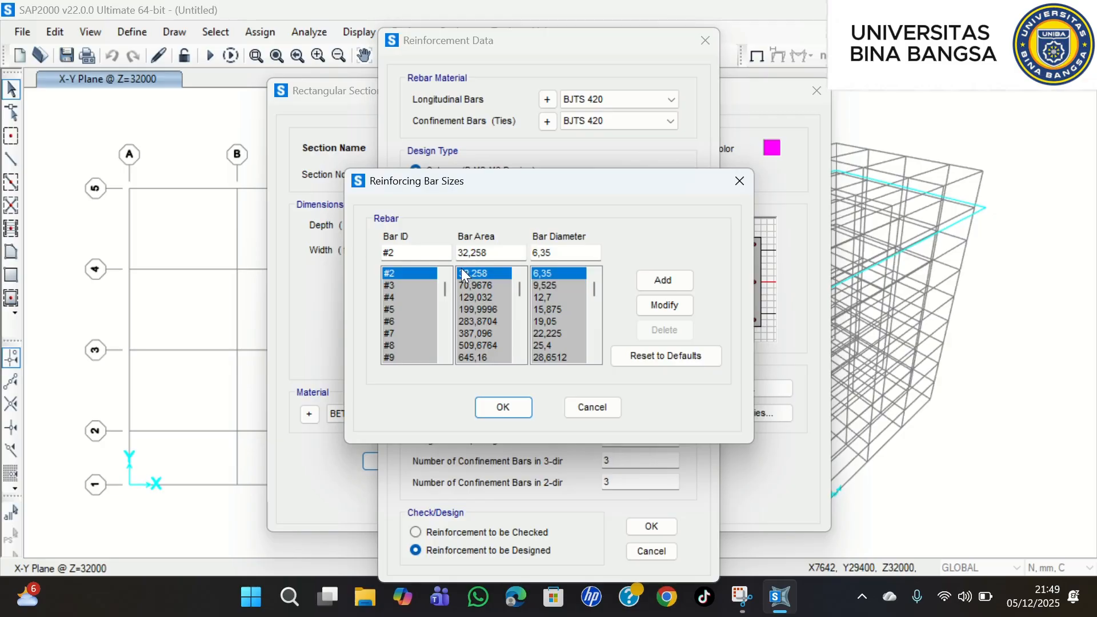
drag(406, 252, 366, 256)
text(9d)
- Enter the bar area of size 29d as the formula 0,25*pi()^29^29
key(Tab)
text(0,25)
click(451, 26)
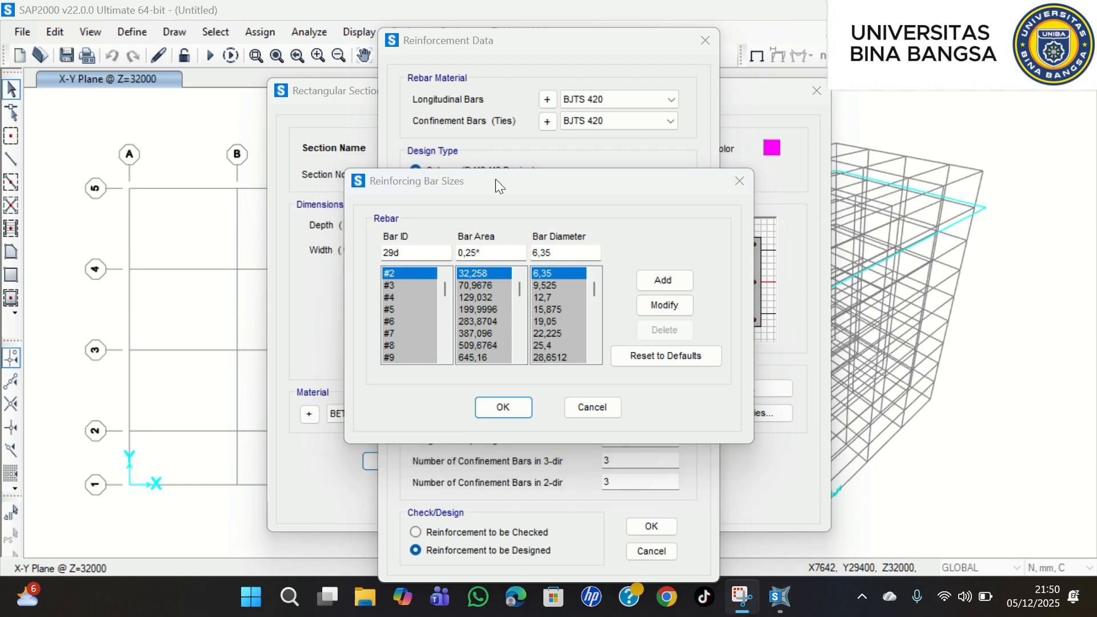
click(490, 250)
text(p)
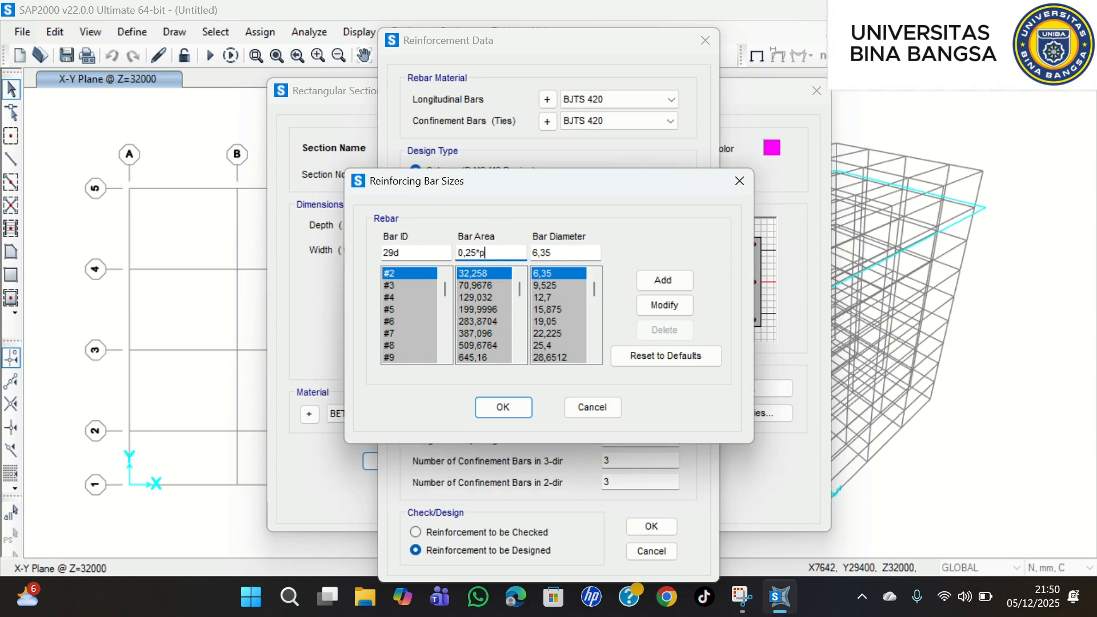
text(i())
text(^29^29)
key(Tab)
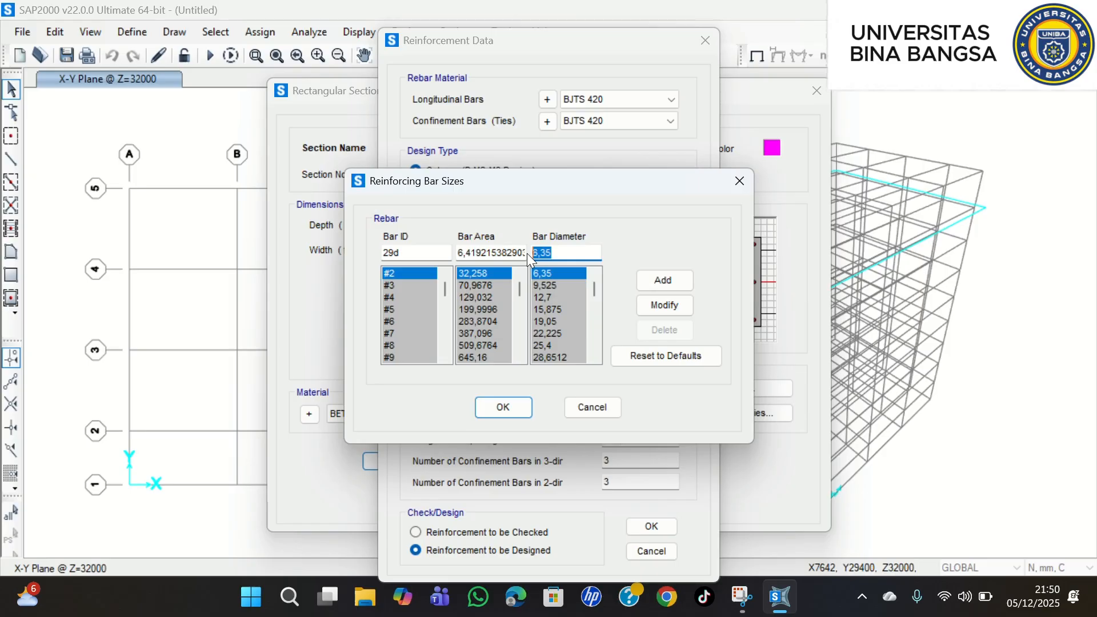
- Set the 29d bar diameter to 29 mm, add the size to the rebar list and accept it
text(29)
click(458, 23)
click(657, 281)
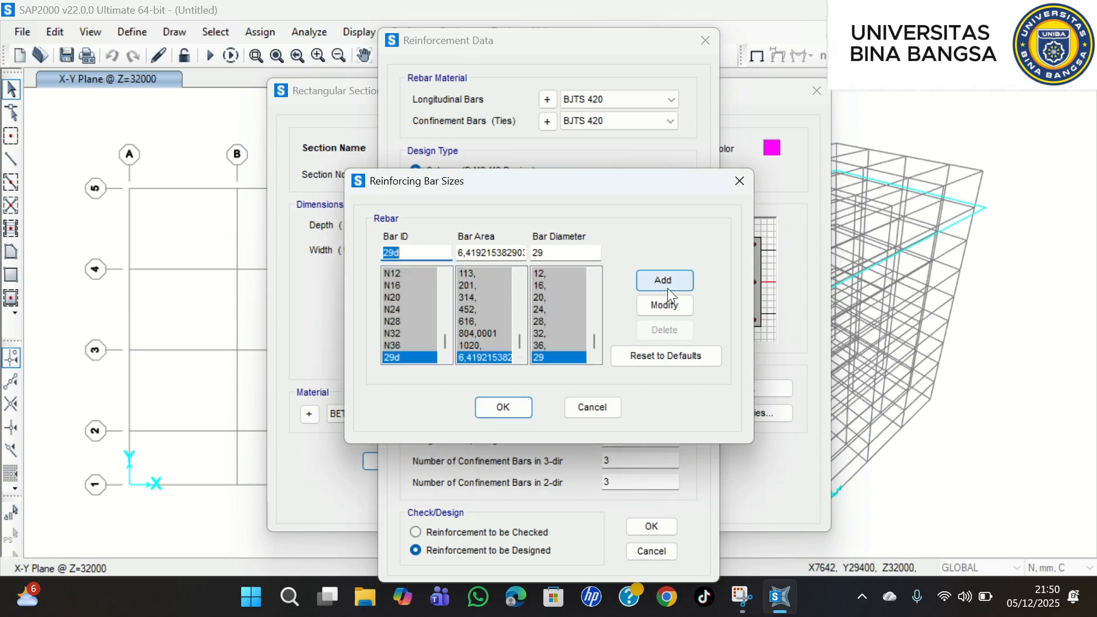
click(517, 408)
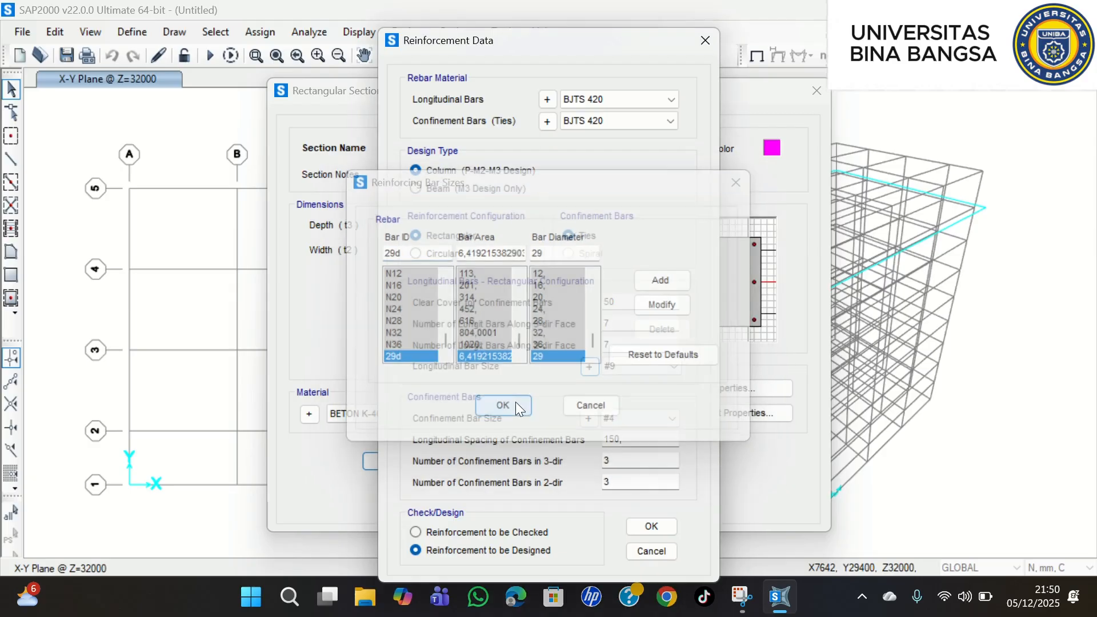
- Assign 29d as the longitudinal bar size of the K1 90/90 column reinforcement
click(639, 366)
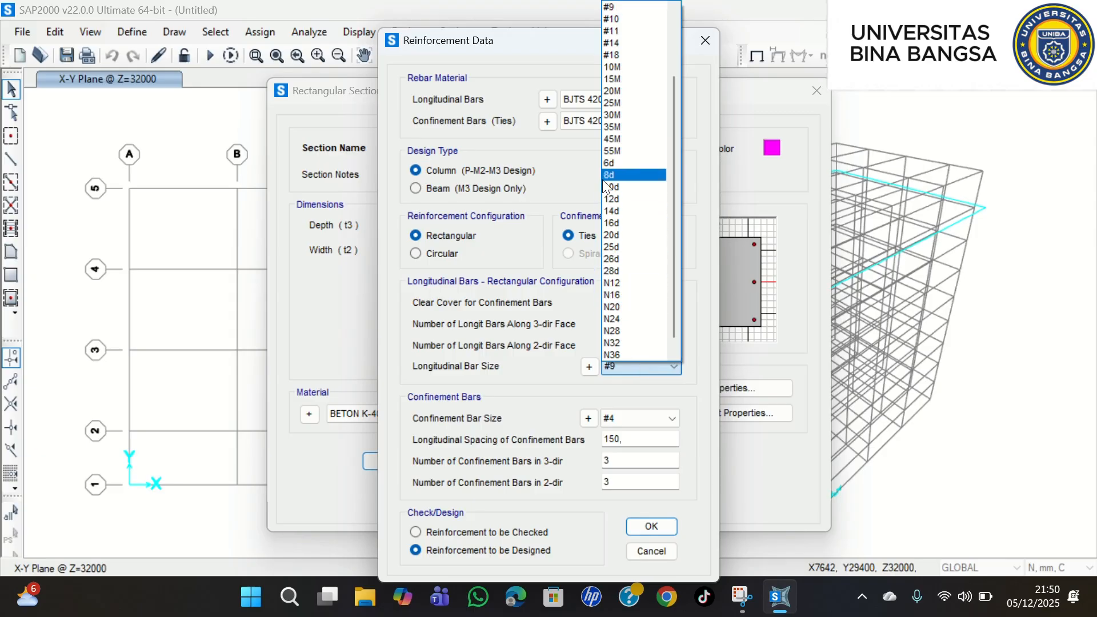
scroll(604, 167, up, 1)
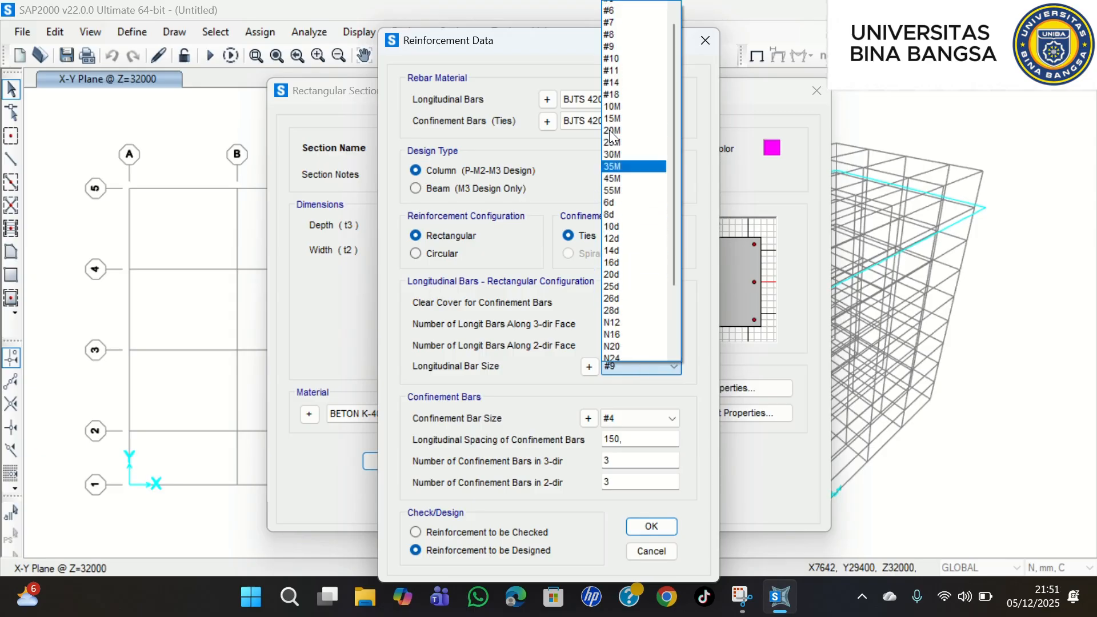
scroll(610, 130, up, 1)
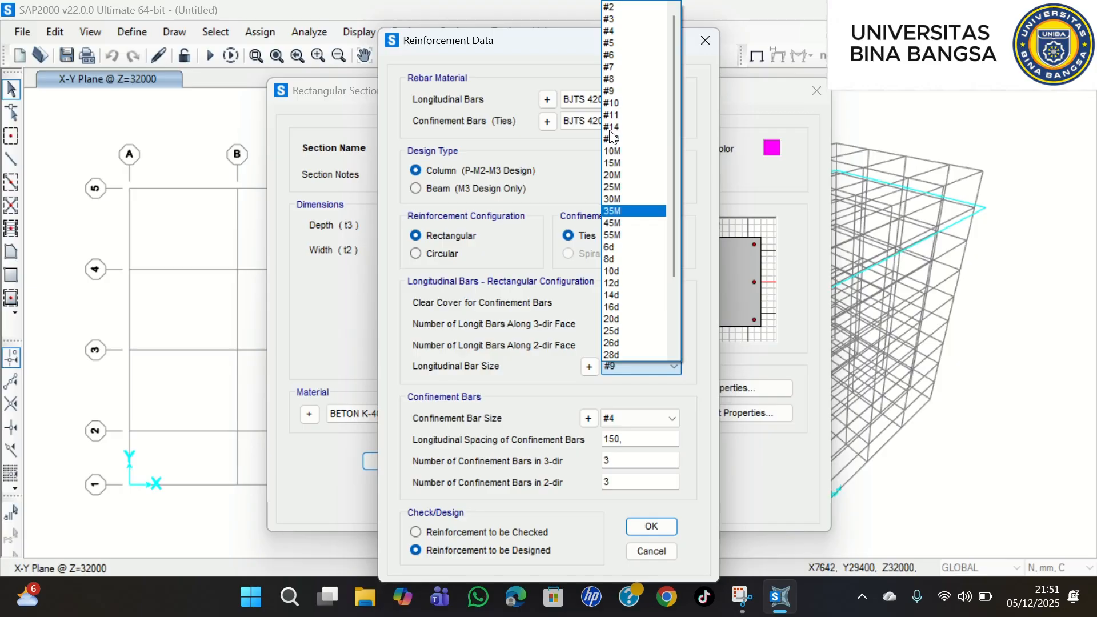
scroll(610, 136, down, 3)
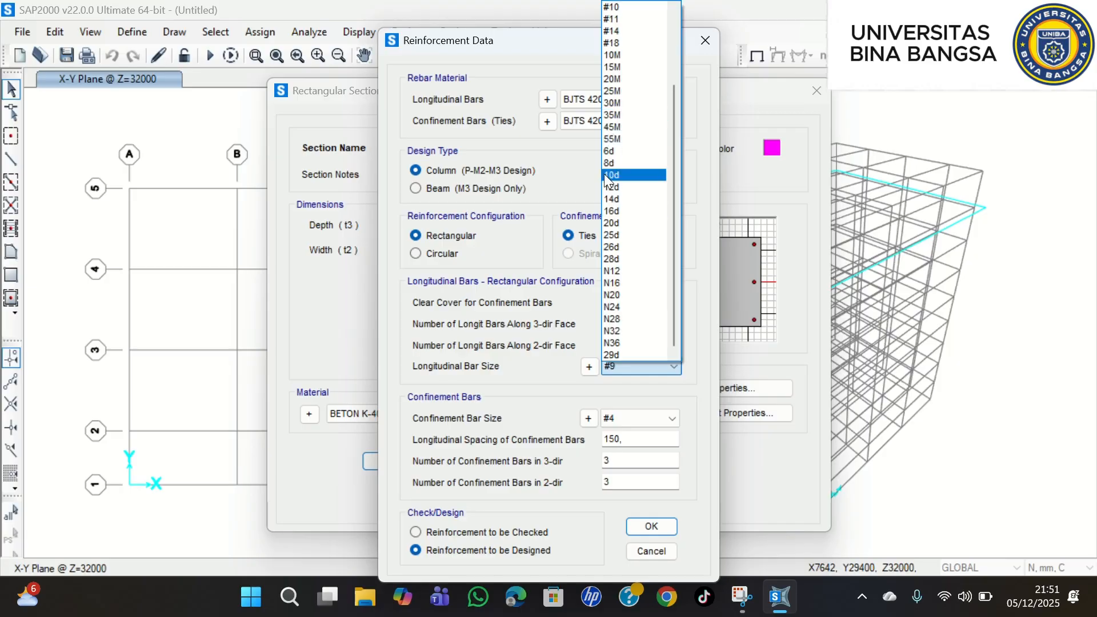
click(613, 355)
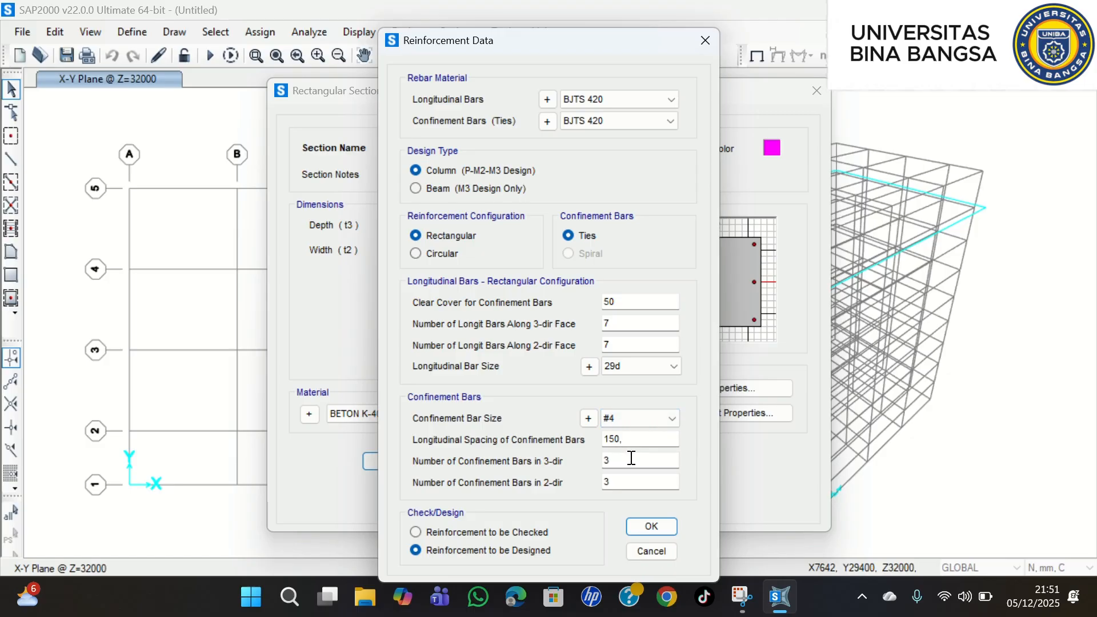
- Begin defining a new reinforcing bar size for the confinement bars with the bar ID 13d
click(648, 416)
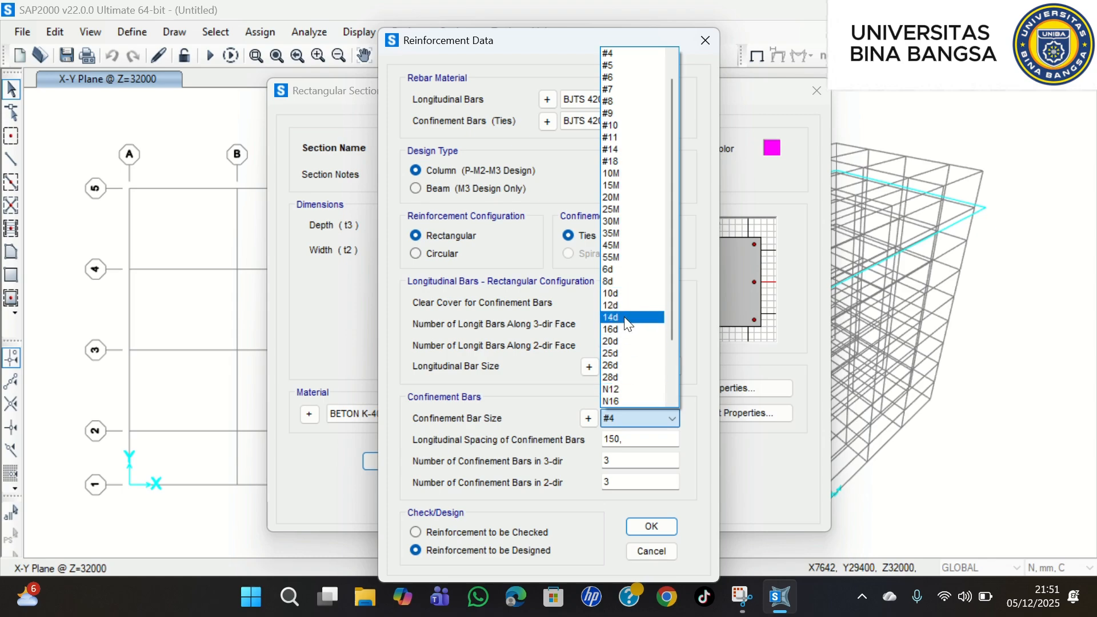
click(588, 418)
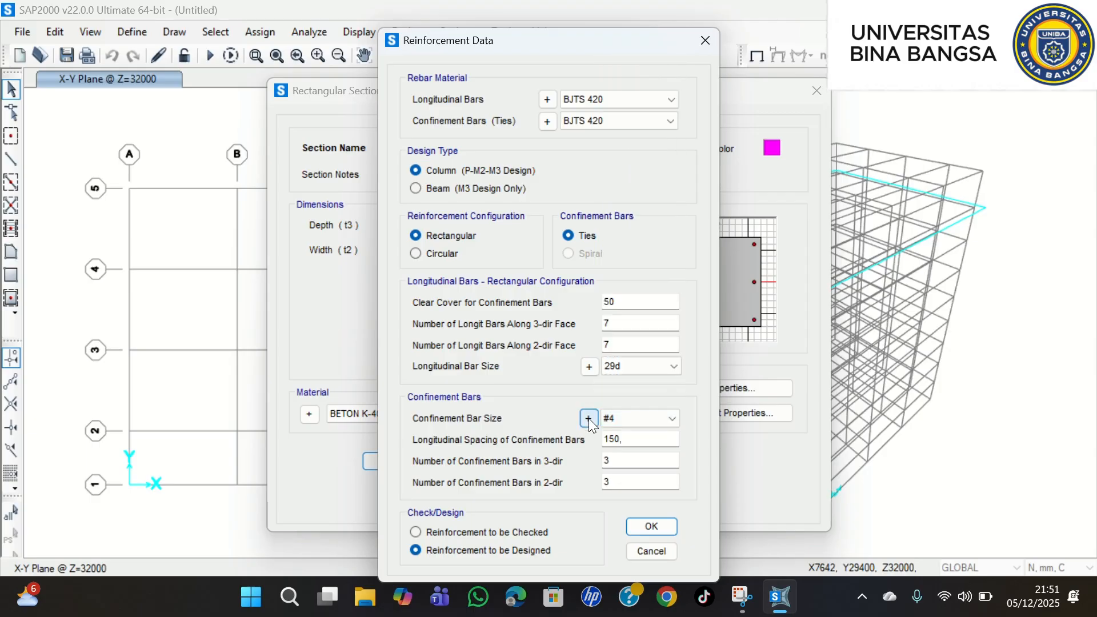
click(589, 419)
double_click(384, 252)
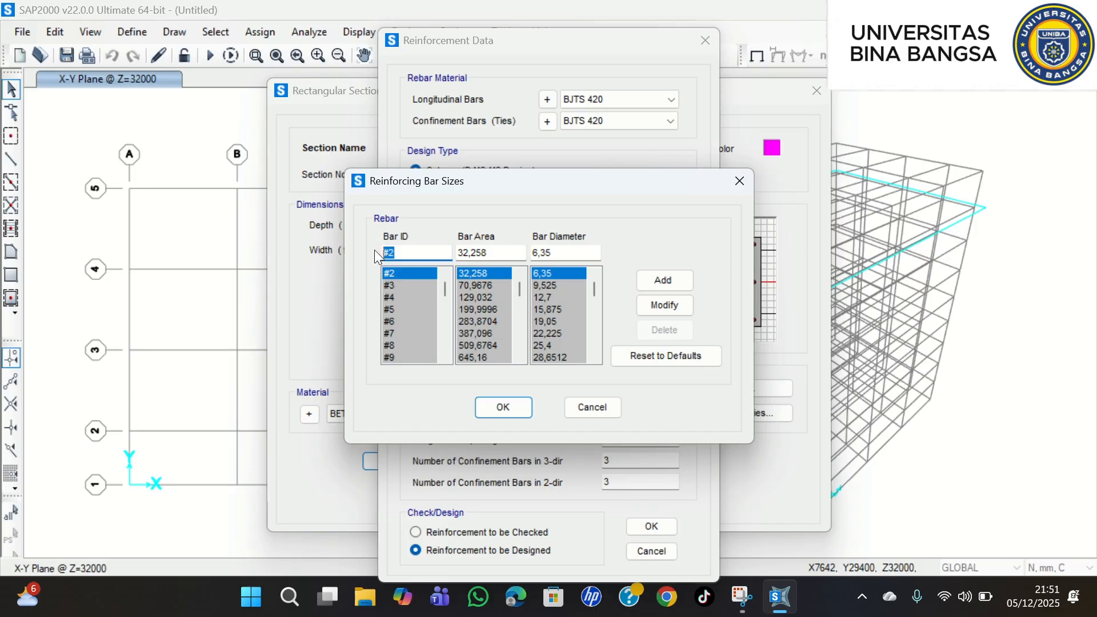
text(13d)
- Give bar size 13d the area formula 0,25*pi()^13^13 and a 13 mm diameter, and add it to the rebar list
drag(498, 255, 456, 254)
text(0,25*pi())
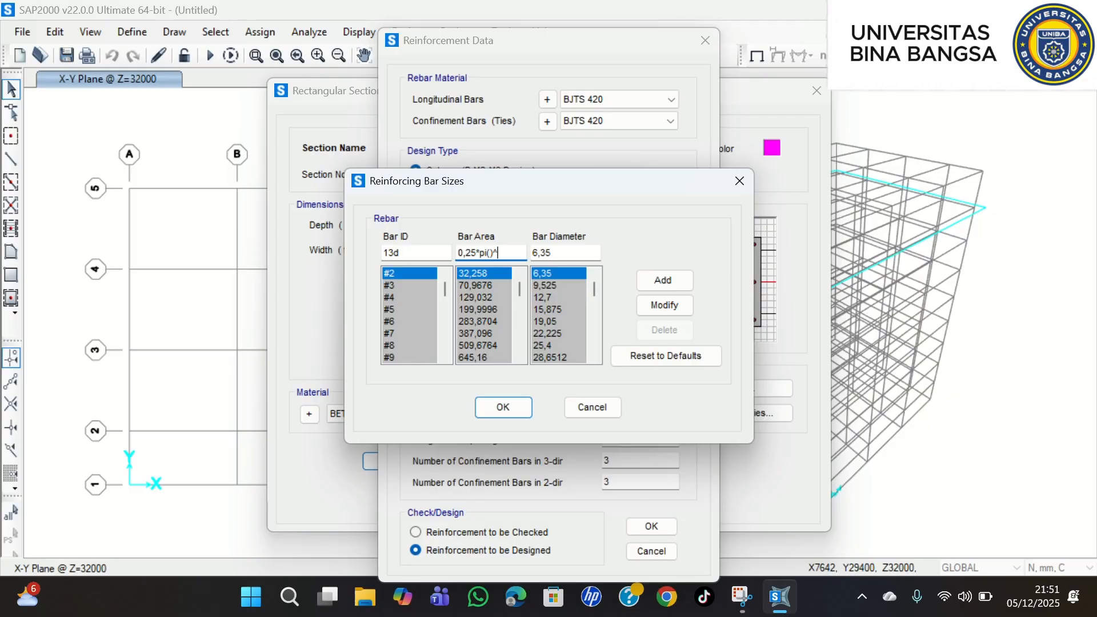
text(^13^13)
key(Tab)
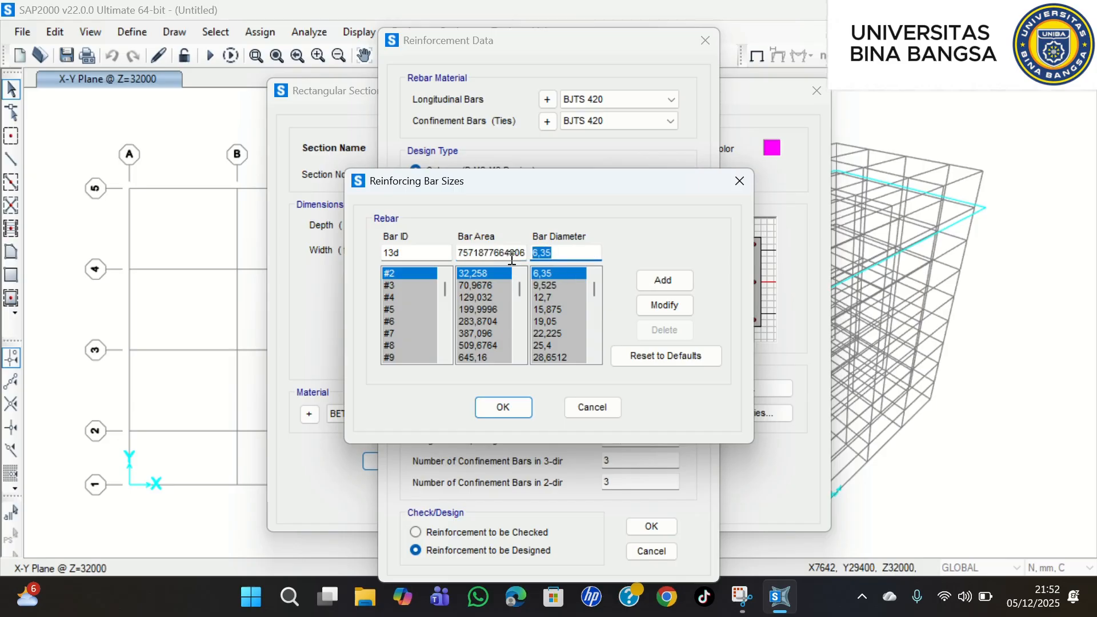
text(13)
click(664, 280)
click(503, 408)
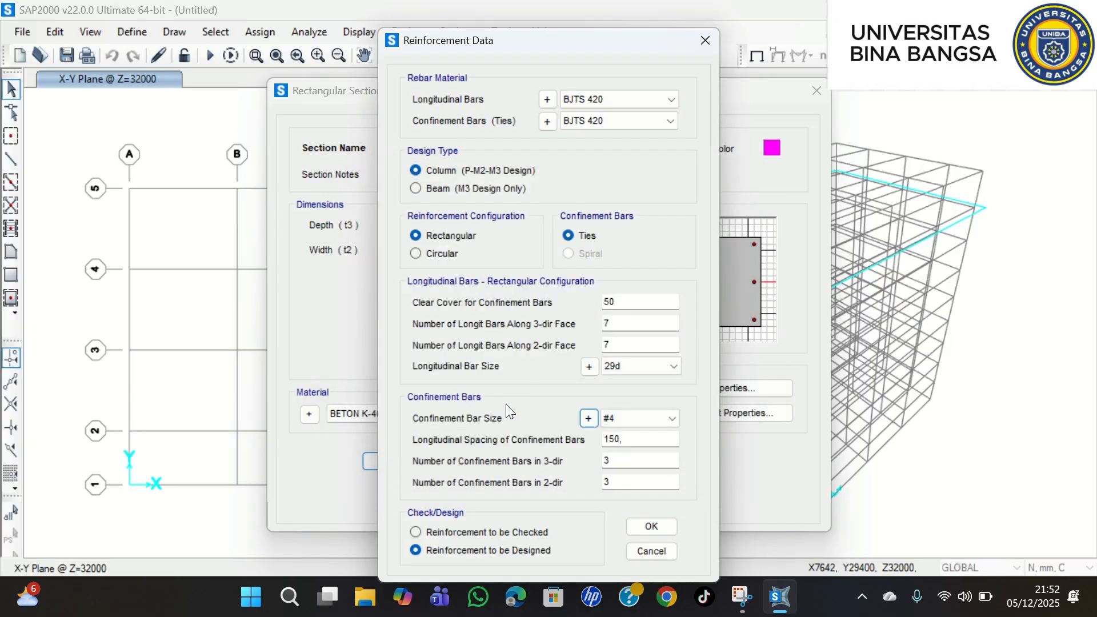
- Assign 13d as the confinement bar size of the K1 90/90 column reinforcement
click(635, 423)
scroll(634, 393, down, 3)
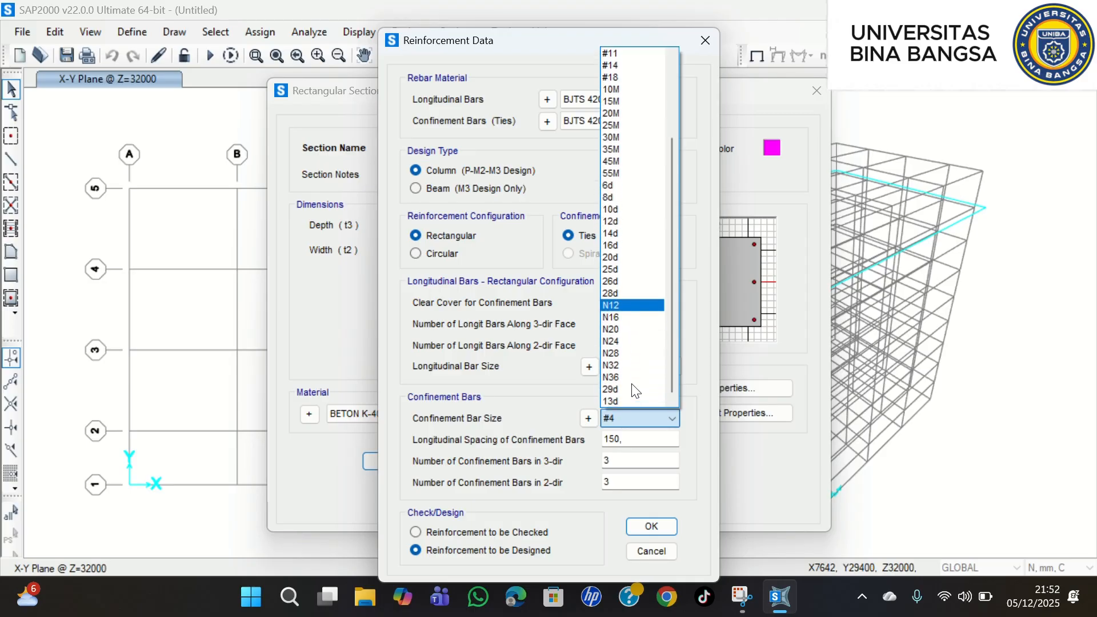
click(616, 402)
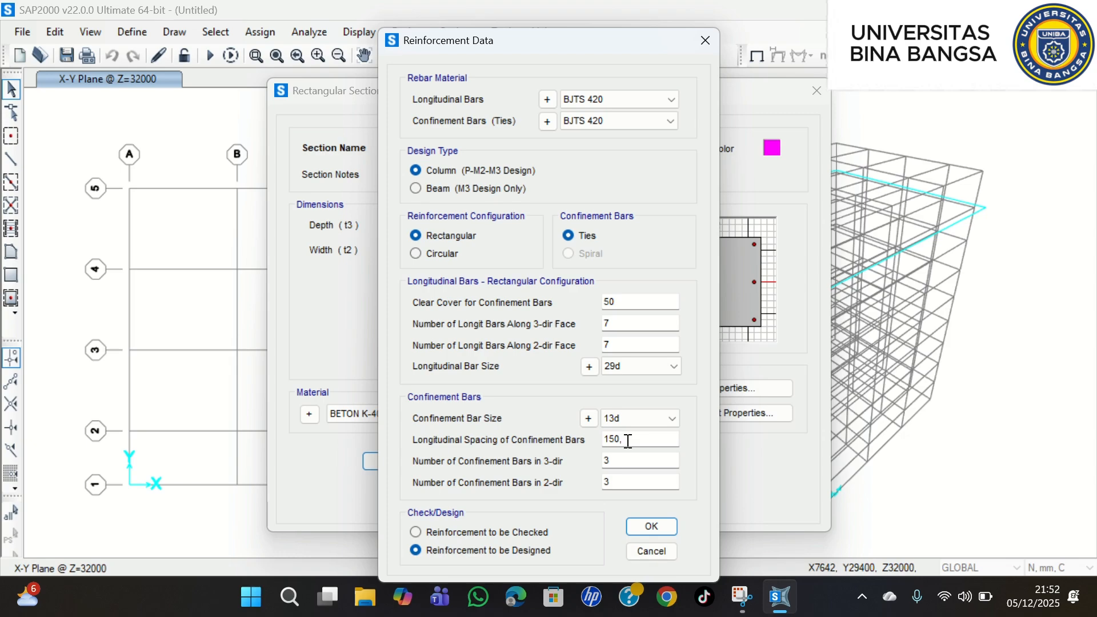
- Set the number of confinement bars to 4 in both the 3-dir and 2-dir, and accept the reinforcement data
click(461, 31)
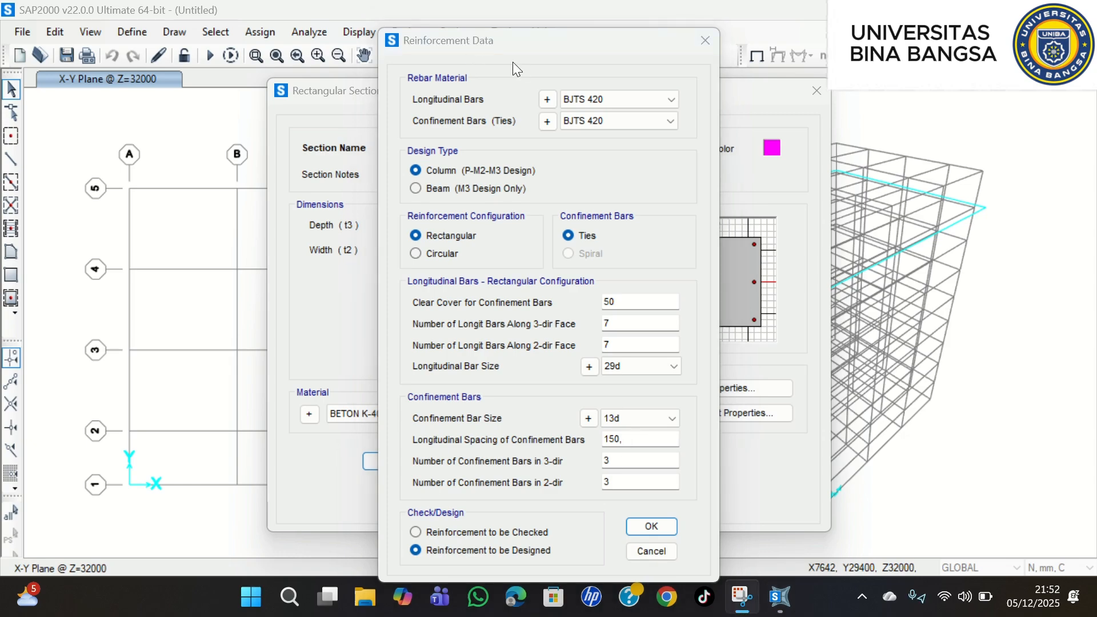
click(629, 460)
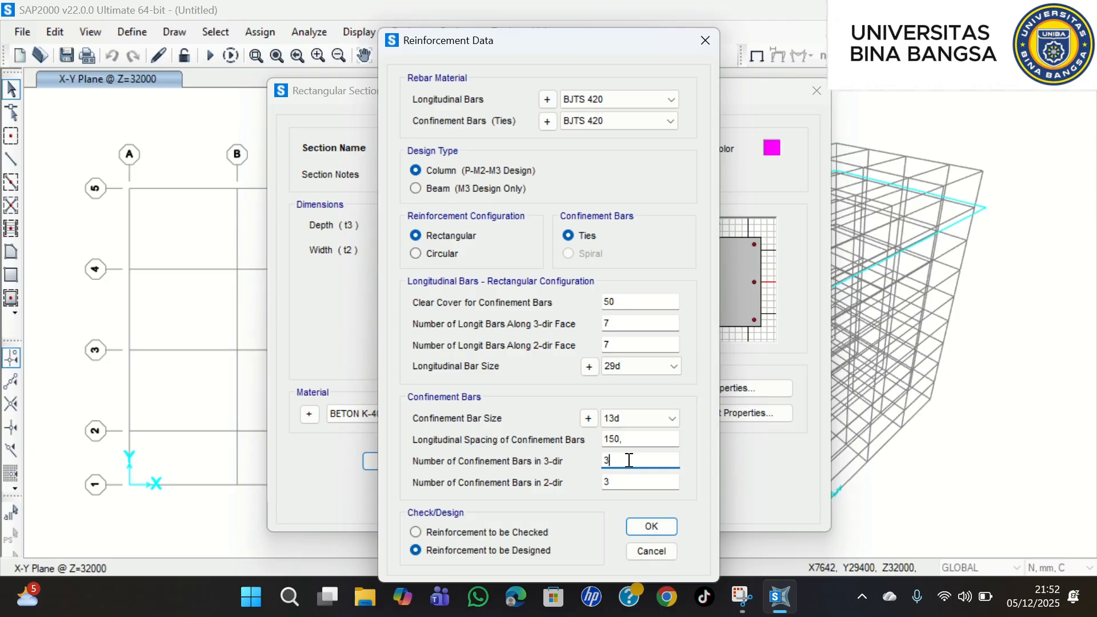
click(459, 32)
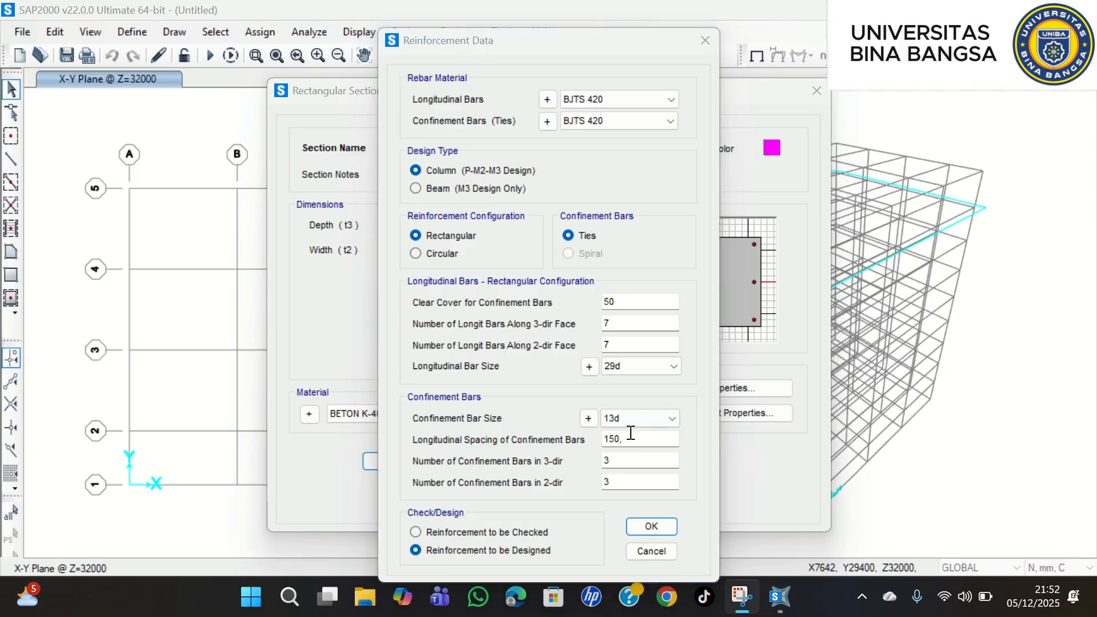
click(624, 462)
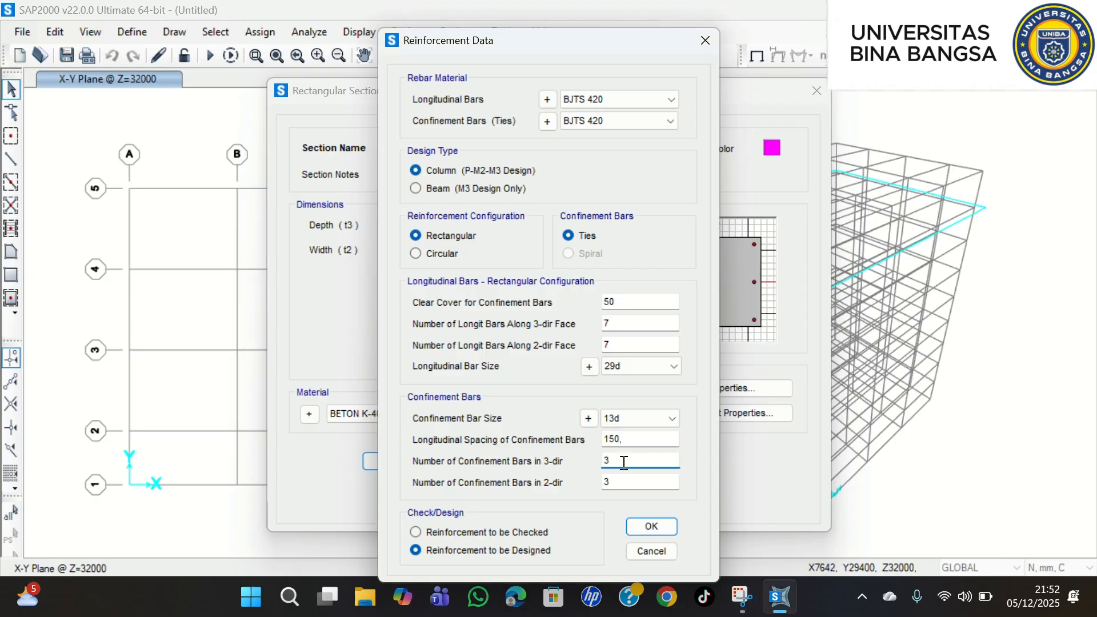
key(BackSpace)
text(4)
click(632, 484)
key(BackSpace)
text(4)
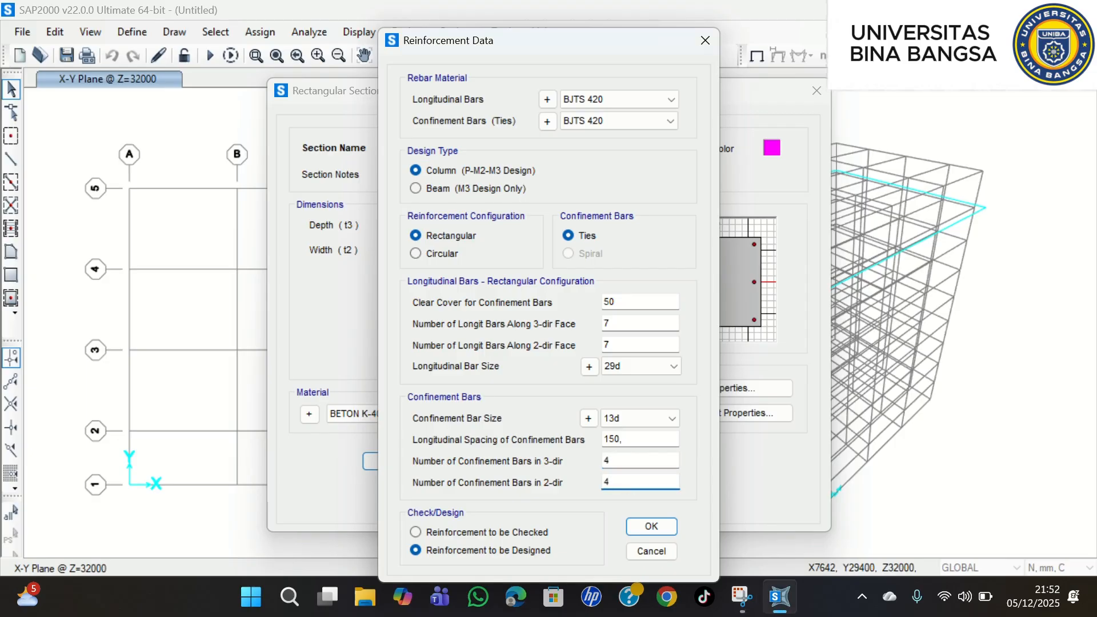
click(651, 526)
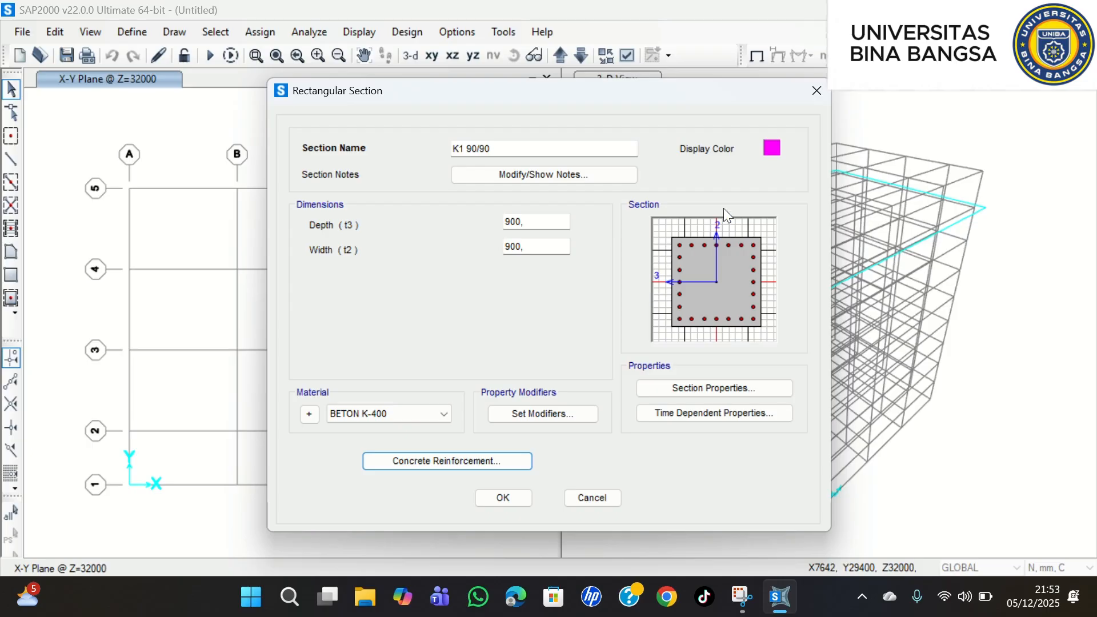
- Set the display color of the K1 90/90 section to blue, then save the section and accept the frame properties
click(772, 149)
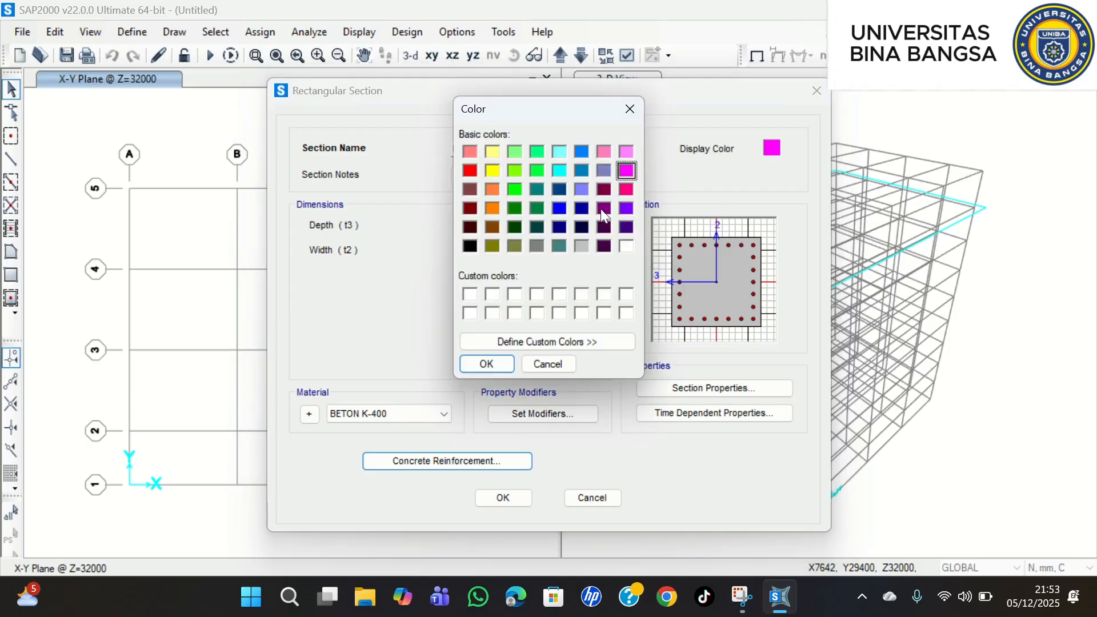
click(560, 208)
click(487, 364)
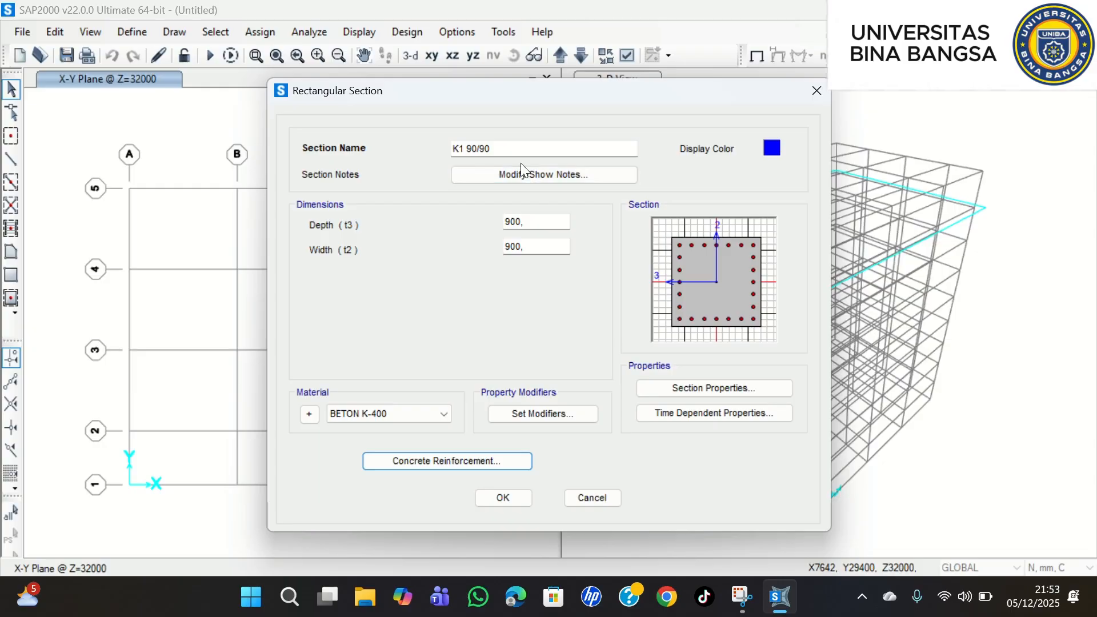
click(506, 500)
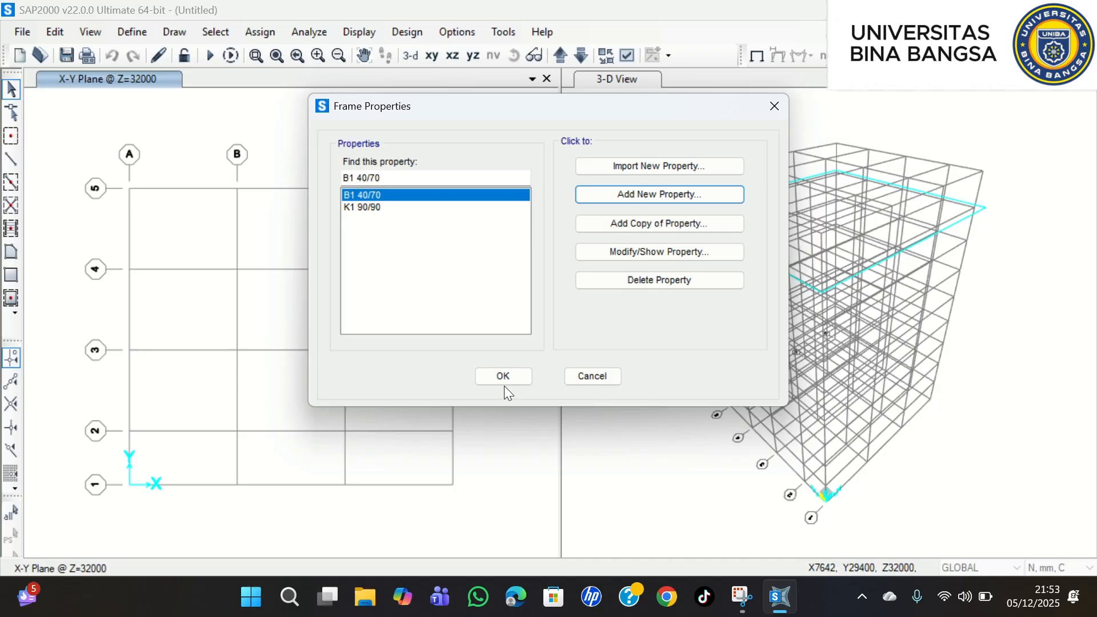
click(512, 376)
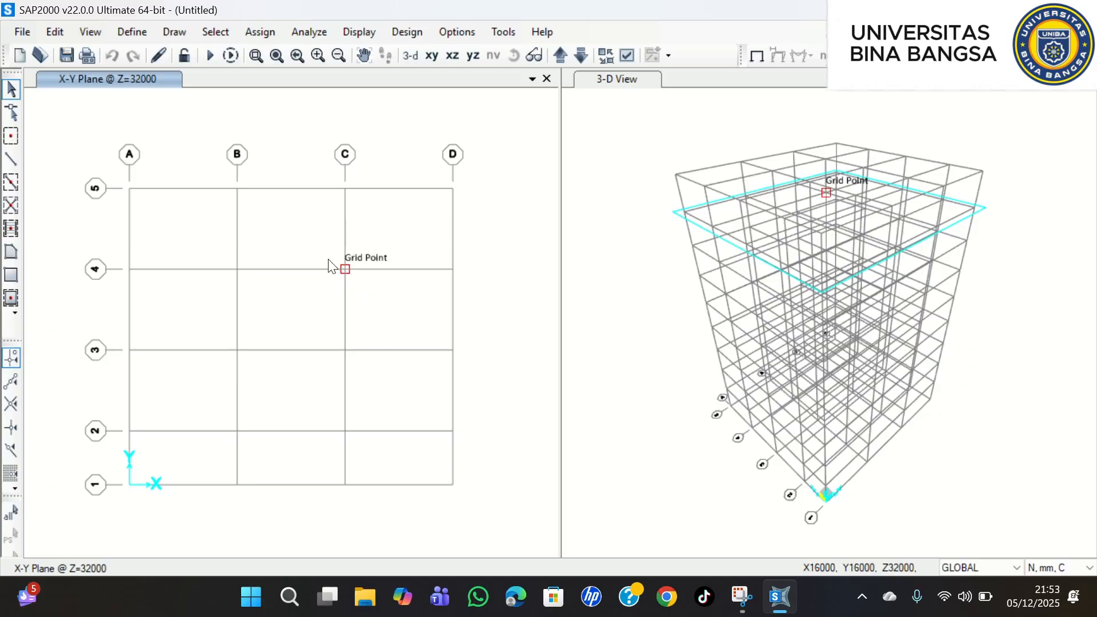
- Add a new shell area section and name it PELAT 23
click(135, 36)
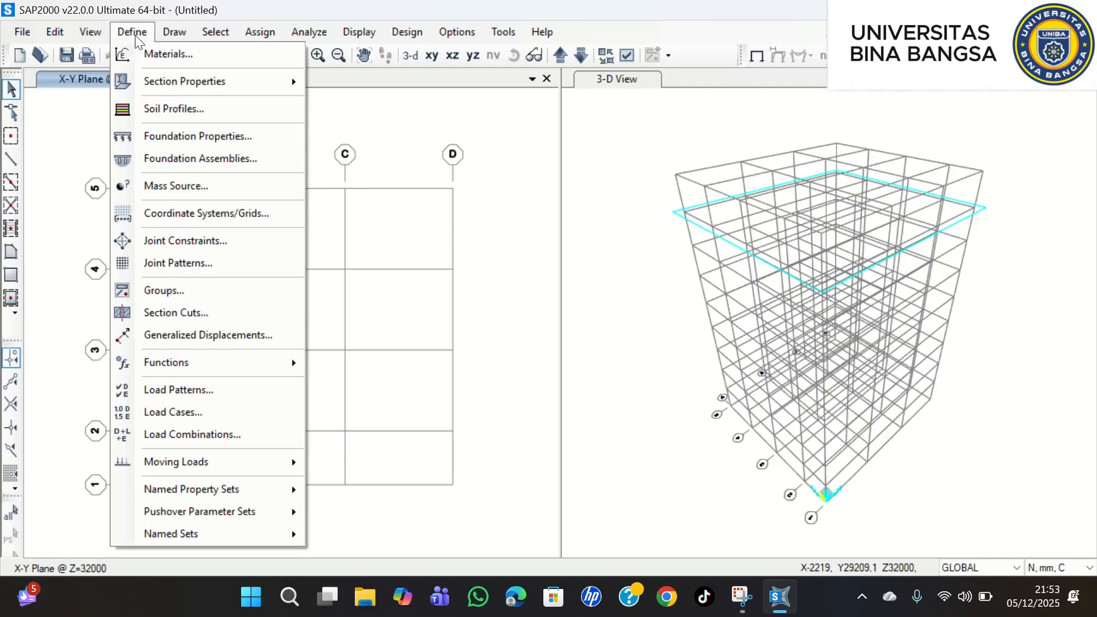
click(137, 36)
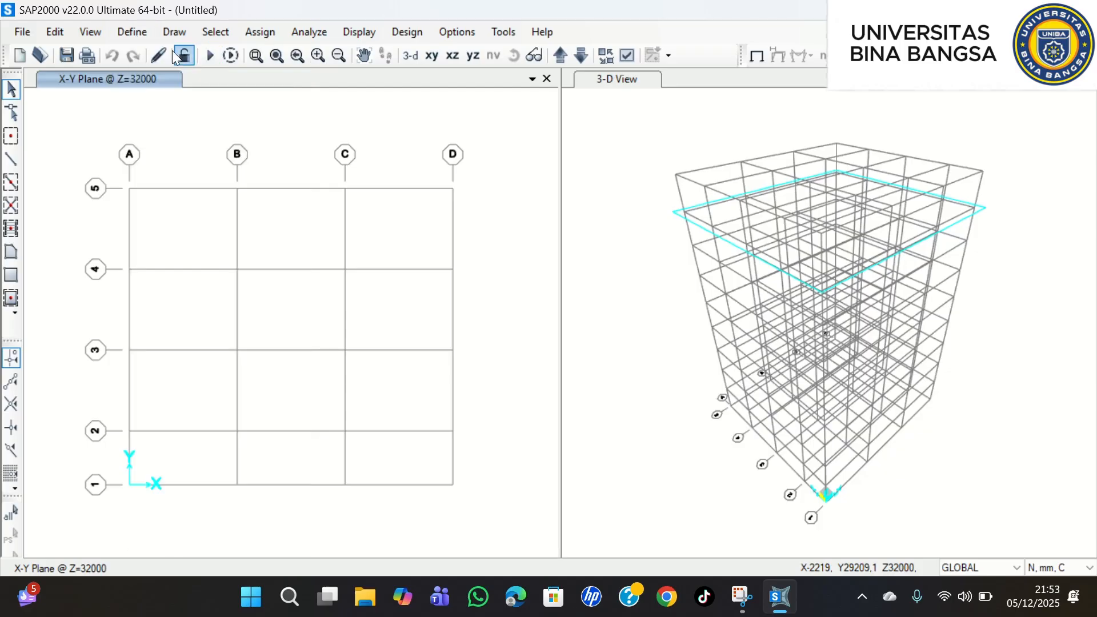
click(132, 34)
mouse_move(171, 88)
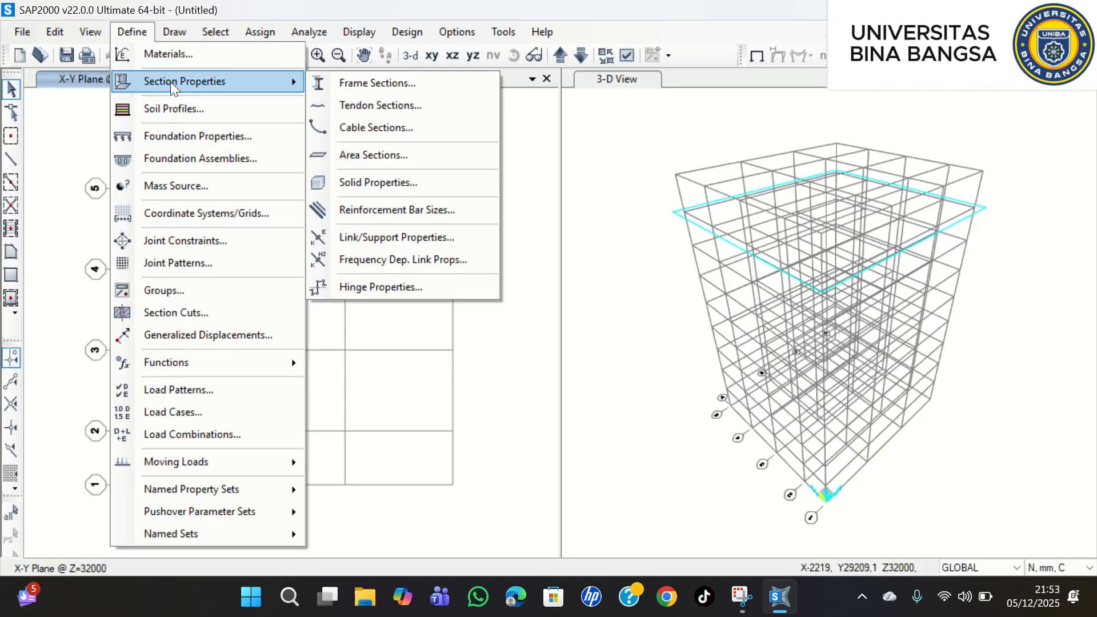
click(373, 156)
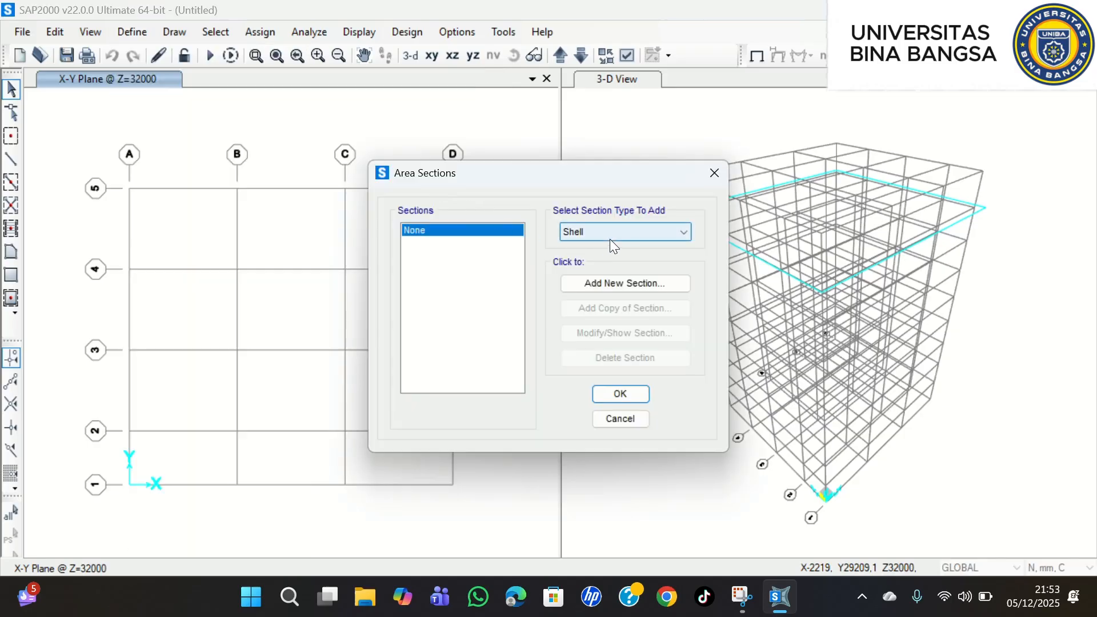
click(640, 290)
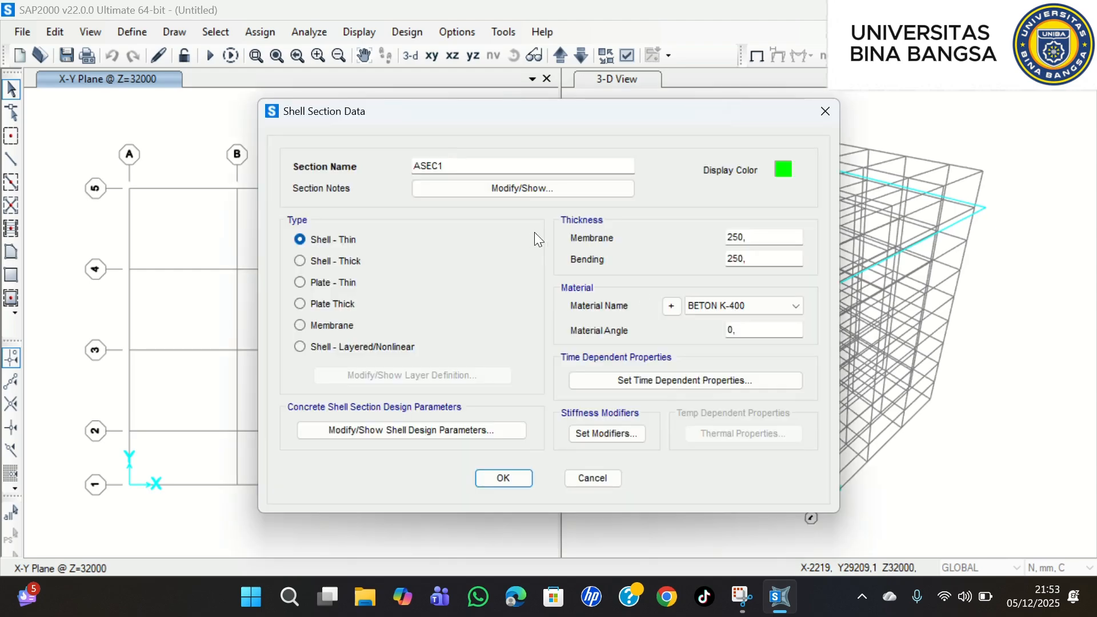
click(445, 164)
drag(445, 164, 395, 163)
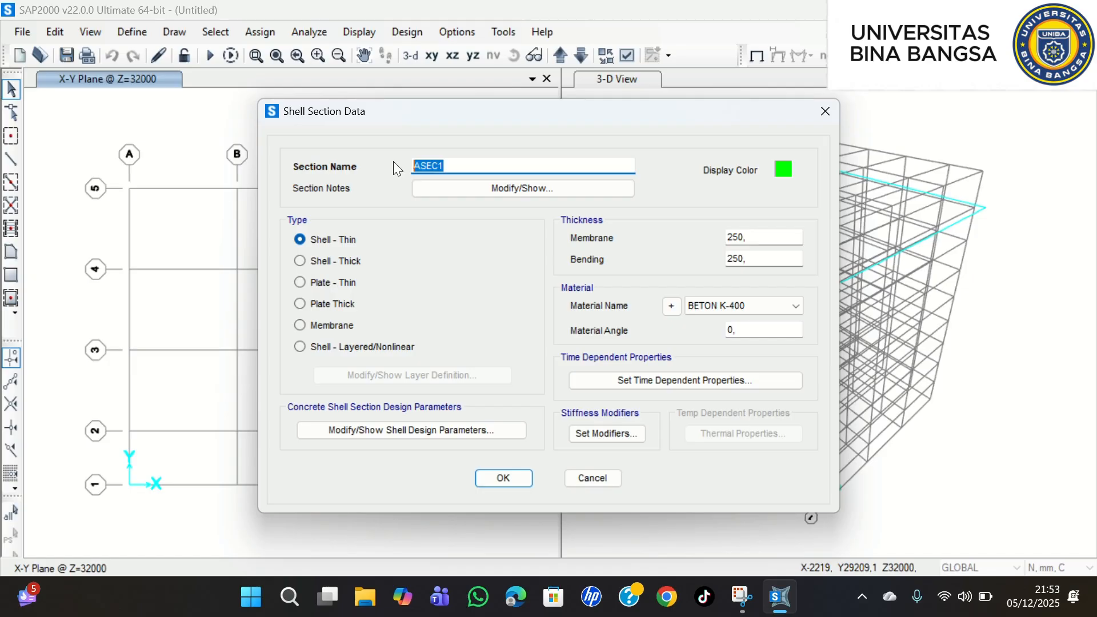
text(PELAT 23)
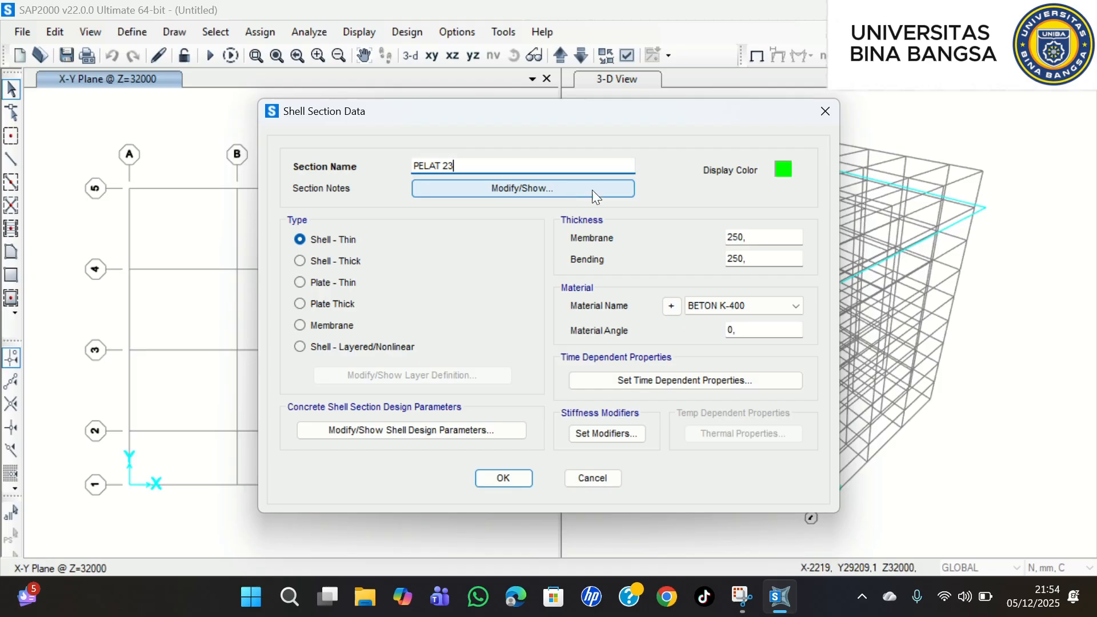
- Set both the membrane and bending thickness of the PELAT 23 shell section to 230 mm
click(756, 237)
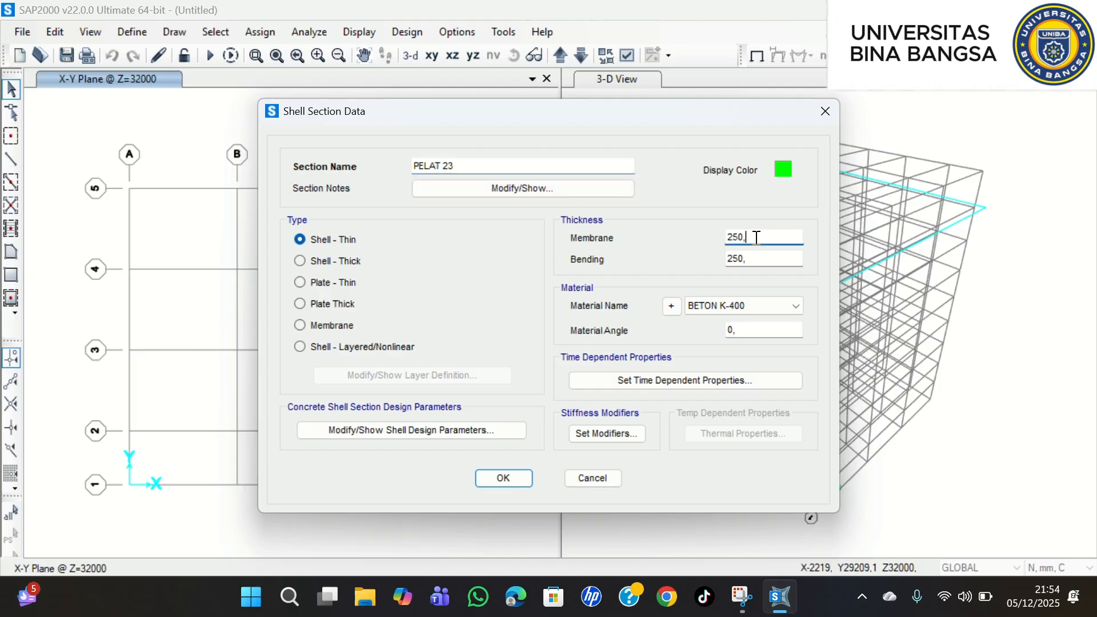
key(BackSpace)
key(BackSpace)
key(BackSpace)
text(30)
click(765, 259)
key(BackSpace)
key(BackSpace)
key(BackSpace)
text(30)
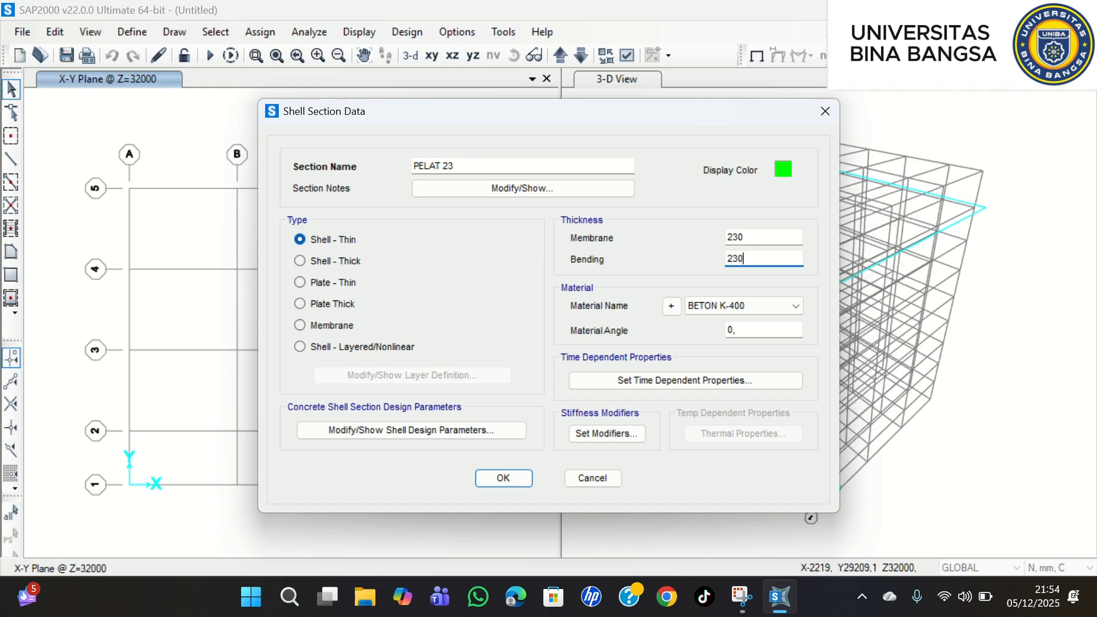
- Give PELAT 23 a light magenta display color and keep BETON K-400 as its material
click(784, 169)
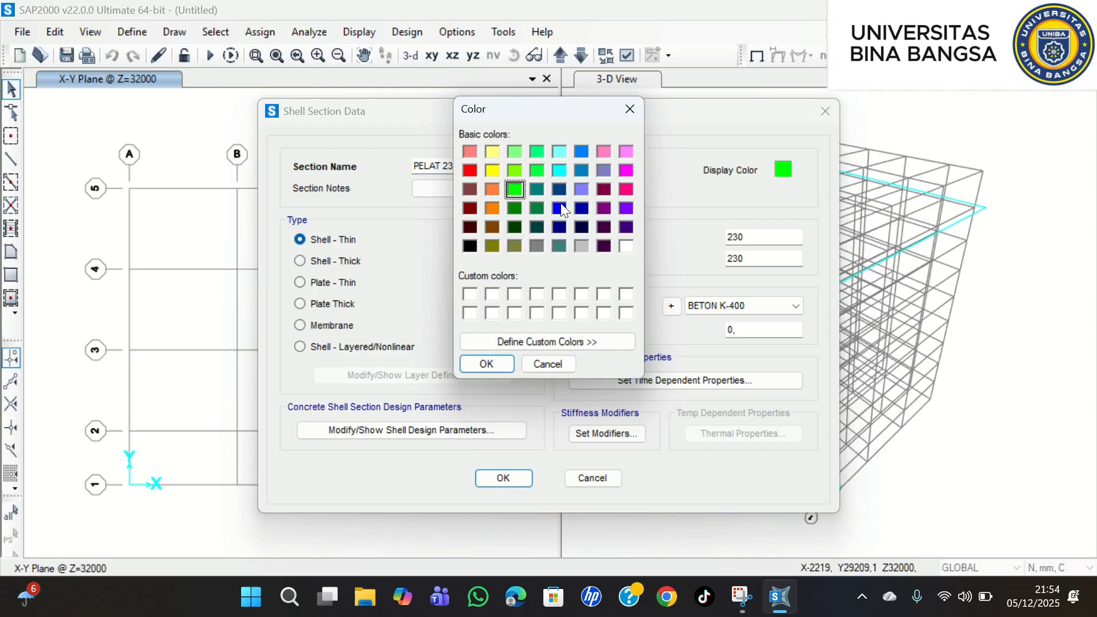
click(492, 152)
click(627, 152)
click(486, 364)
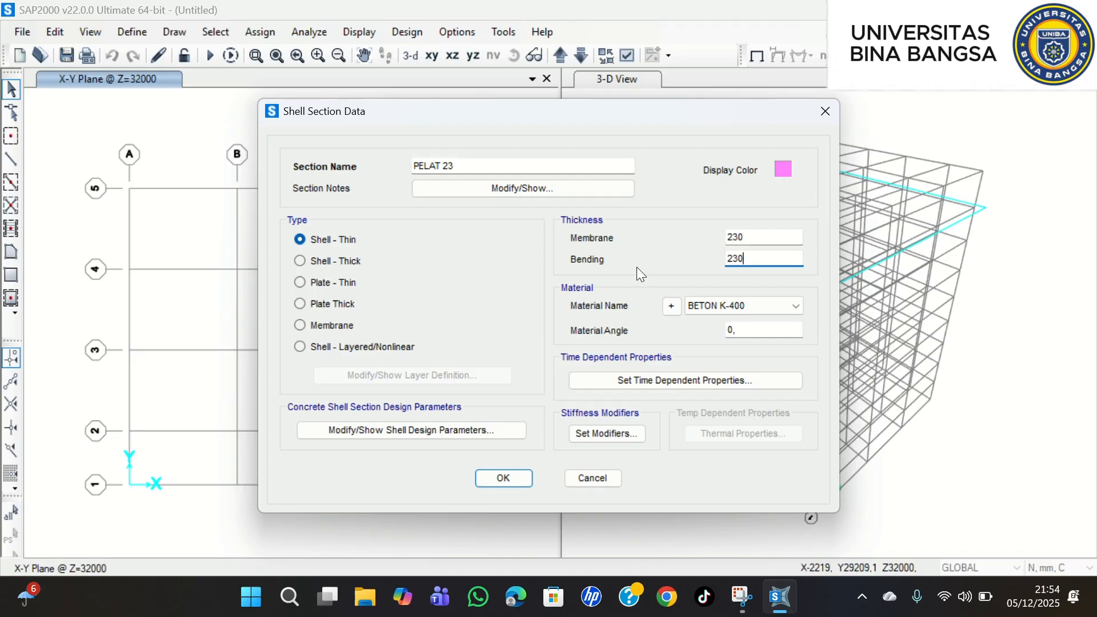
click(743, 304)
- Set the membrane f11, f22, f12 and bending m11, m22, m12 stiffness modifiers of PELAT 23 to 0,25
click(603, 437)
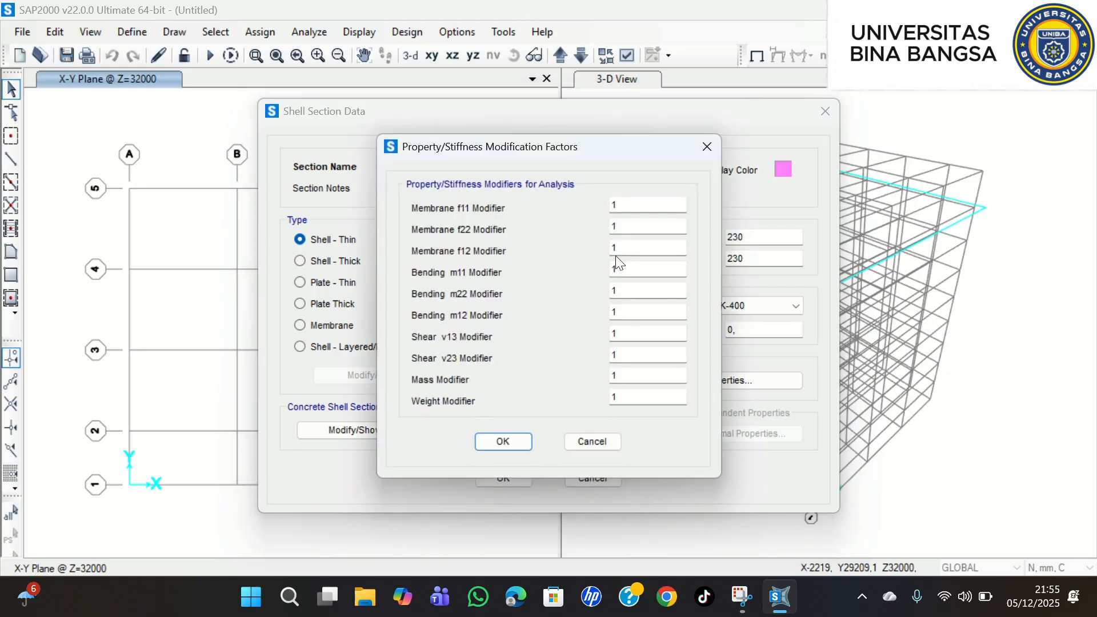
click(630, 204)
key(BackSpace)
text(0,25)
drag(642, 204, 605, 212)
key(ctrl+c)
key(Tab)
key(ctrl+v)
key(Tab)
key(ctrl+v)
key(Tab)
key(ctrl+v)
key(Tab)
key(ctrl+v)
key(Tab)
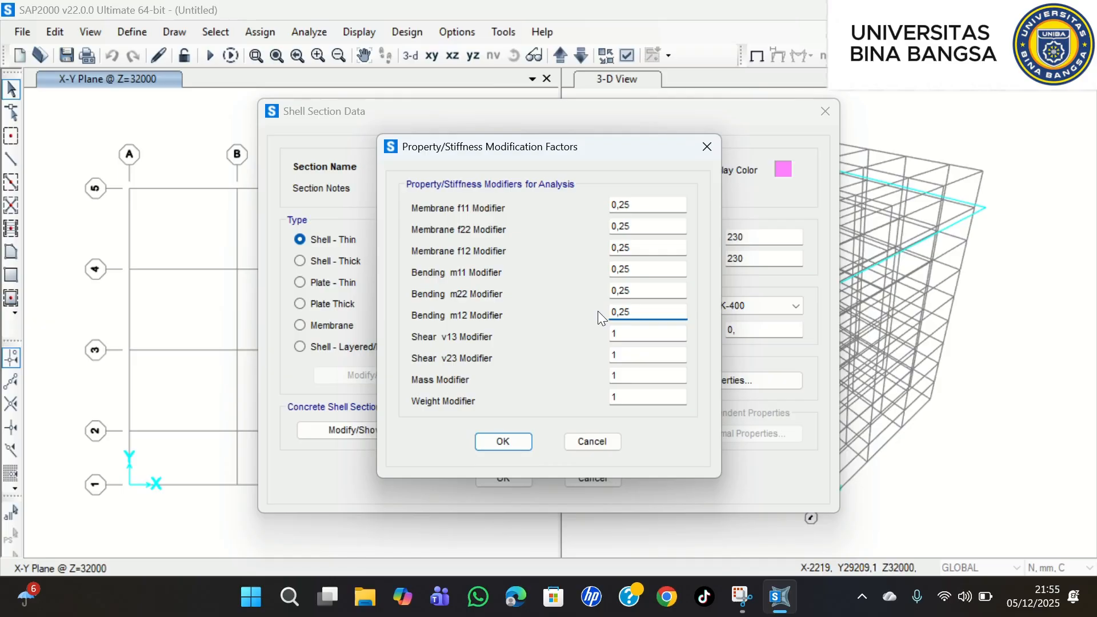
click(503, 441)
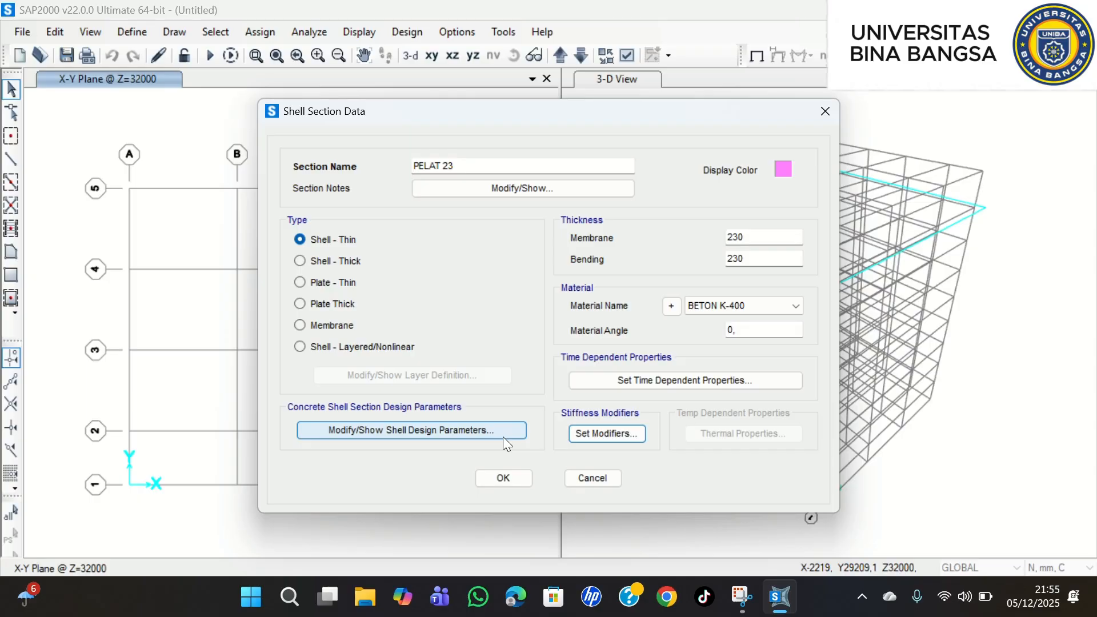
- Save the PELAT 23 shell section and accept the area sections list
click(513, 475)
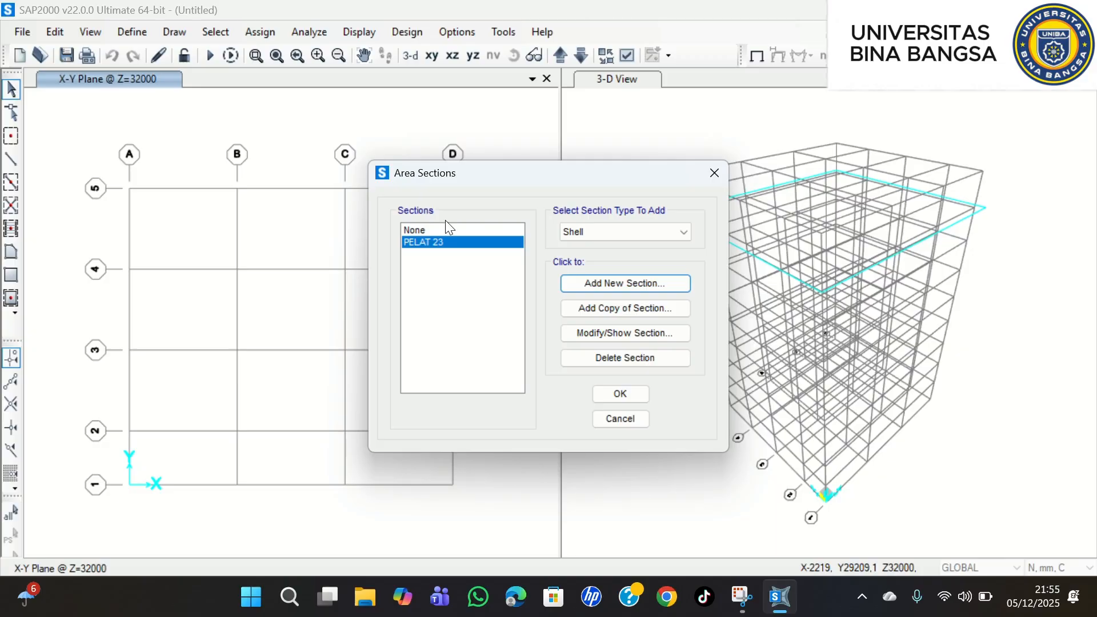
click(459, 26)
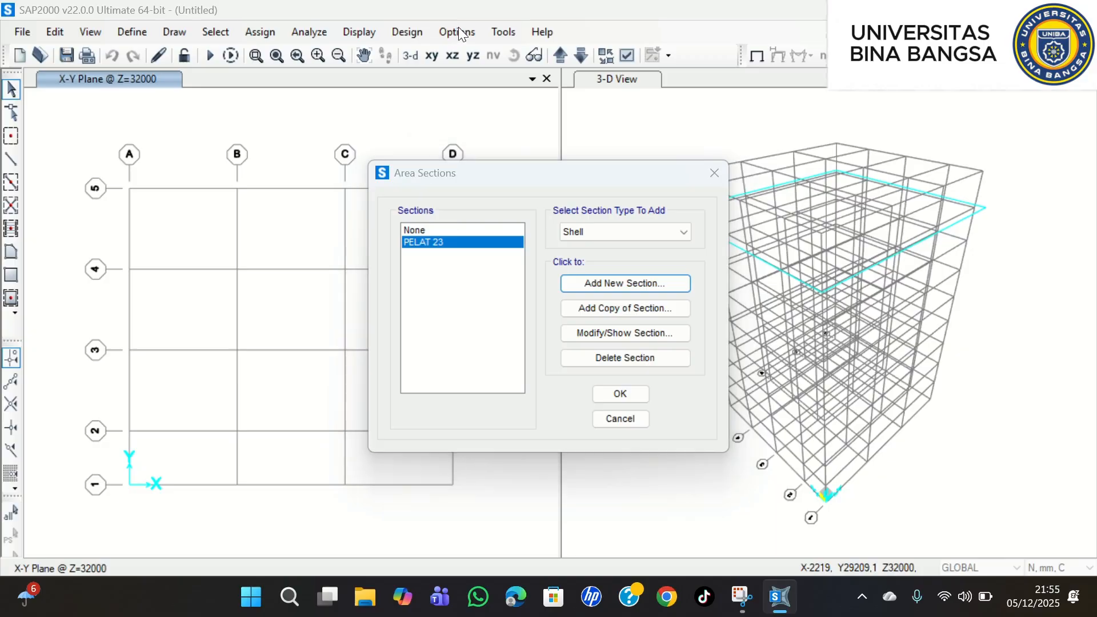
click(625, 386)
click(626, 388)
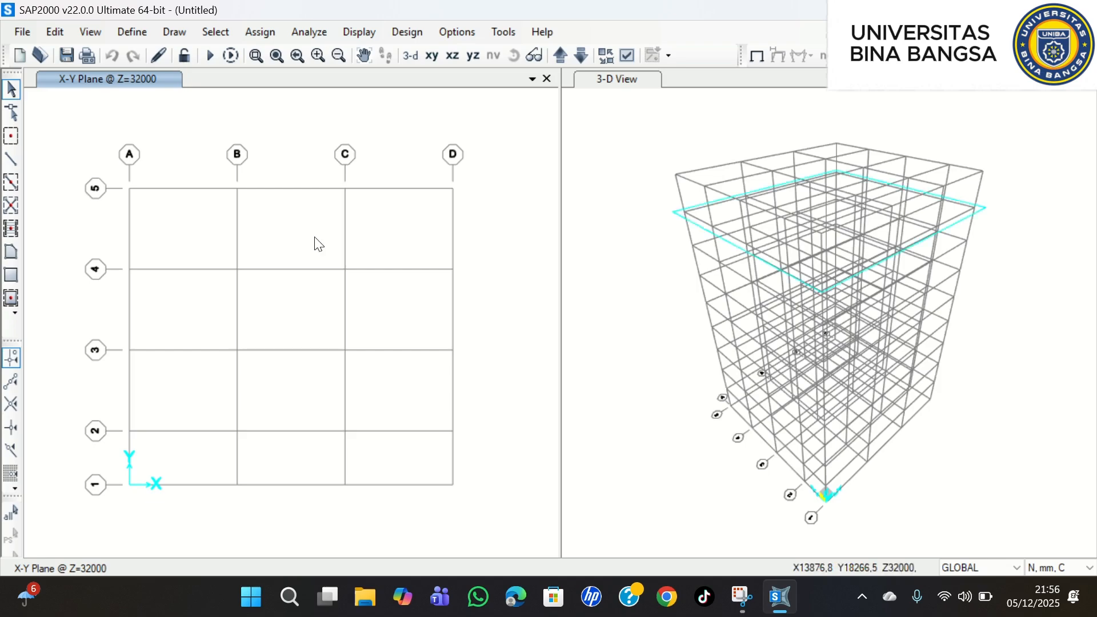
- Add a load pattern named SUPER DEAD with the type Super Dead
click(133, 33)
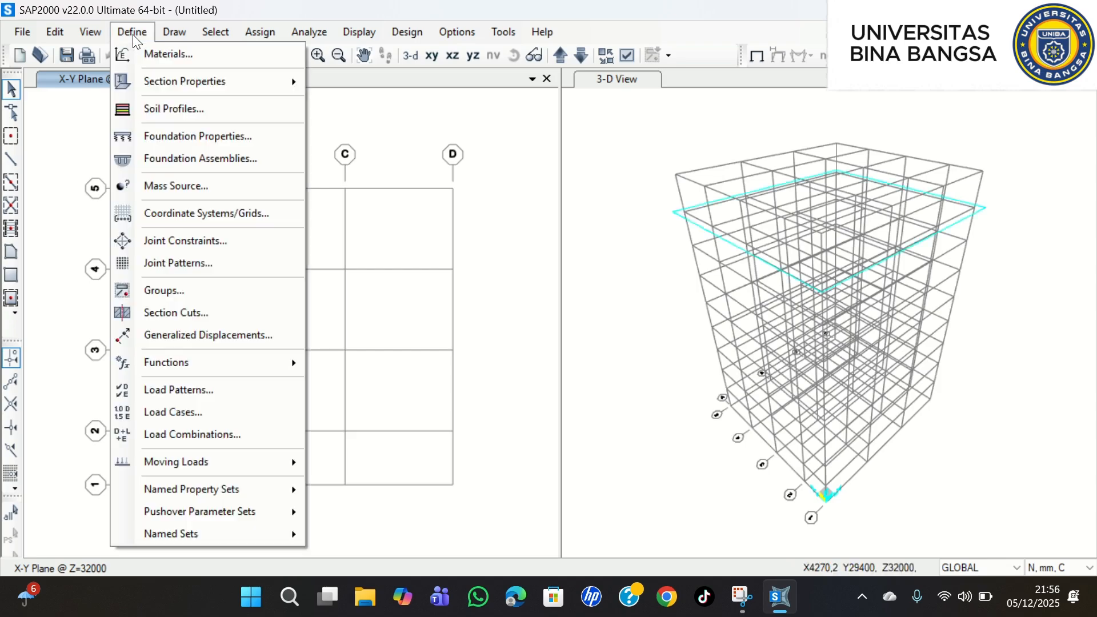
mouse_move(174, 363)
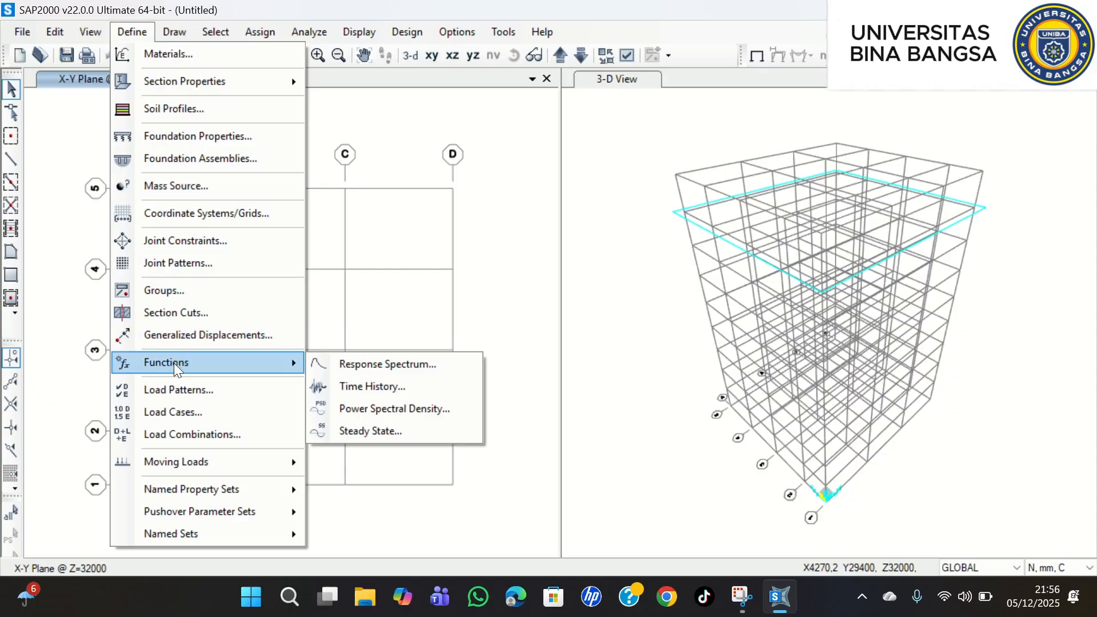
click(180, 391)
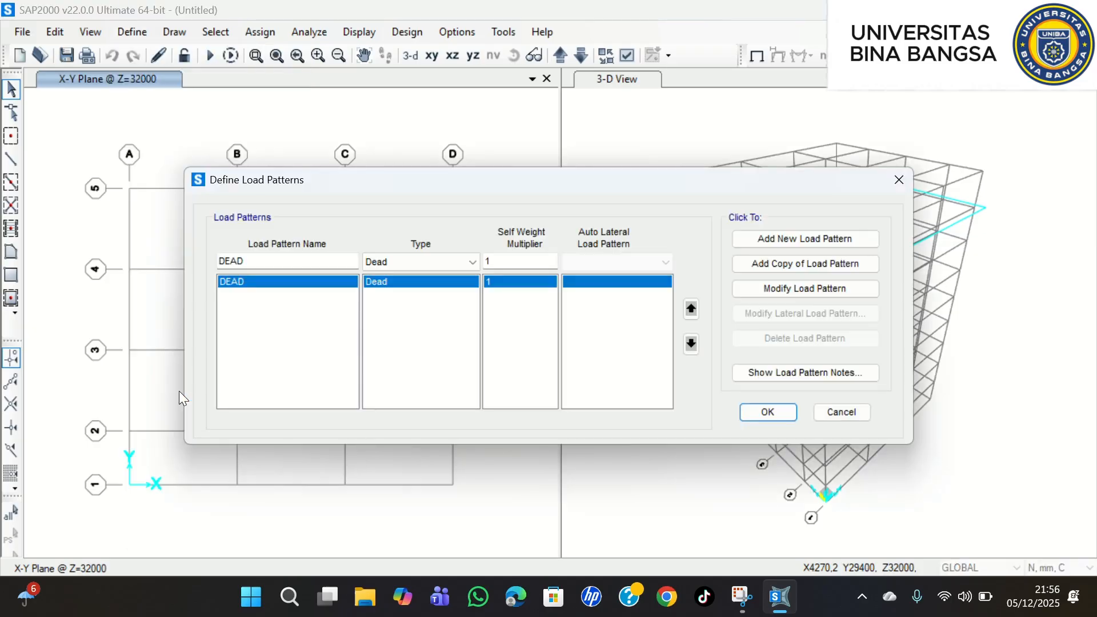
drag(247, 262, 235, 263)
click(222, 261)
text(SUPER)
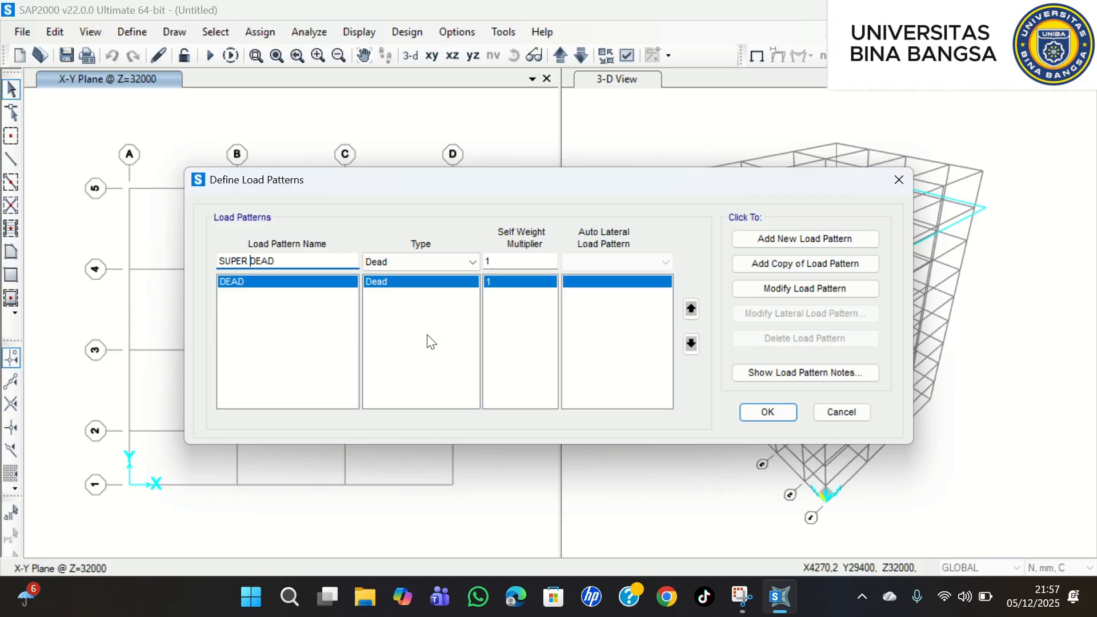
click(454, 257)
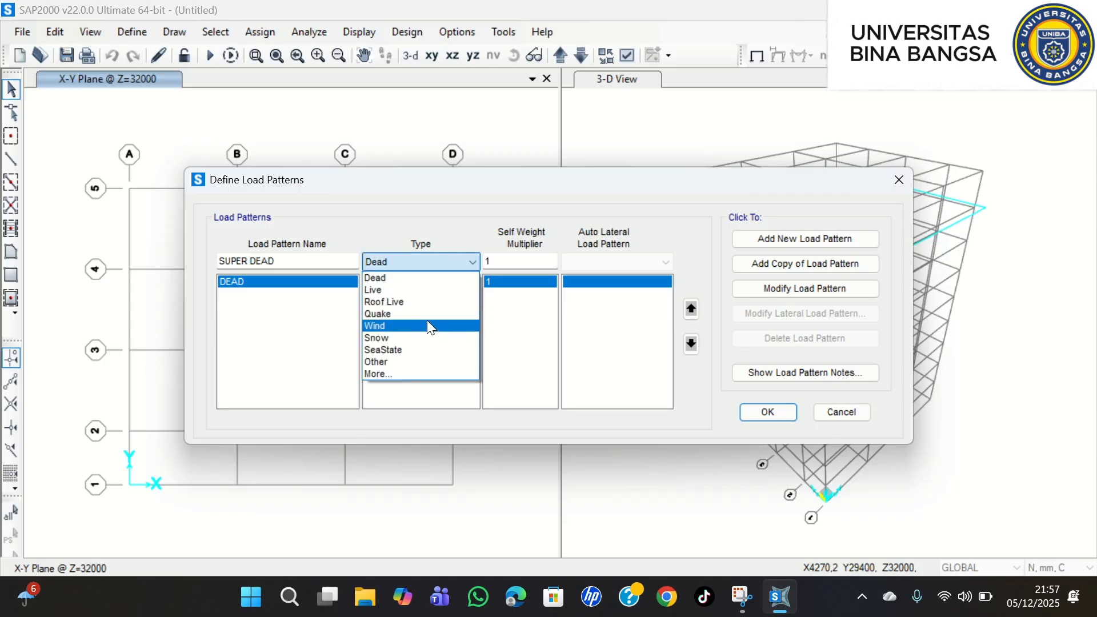
click(409, 375)
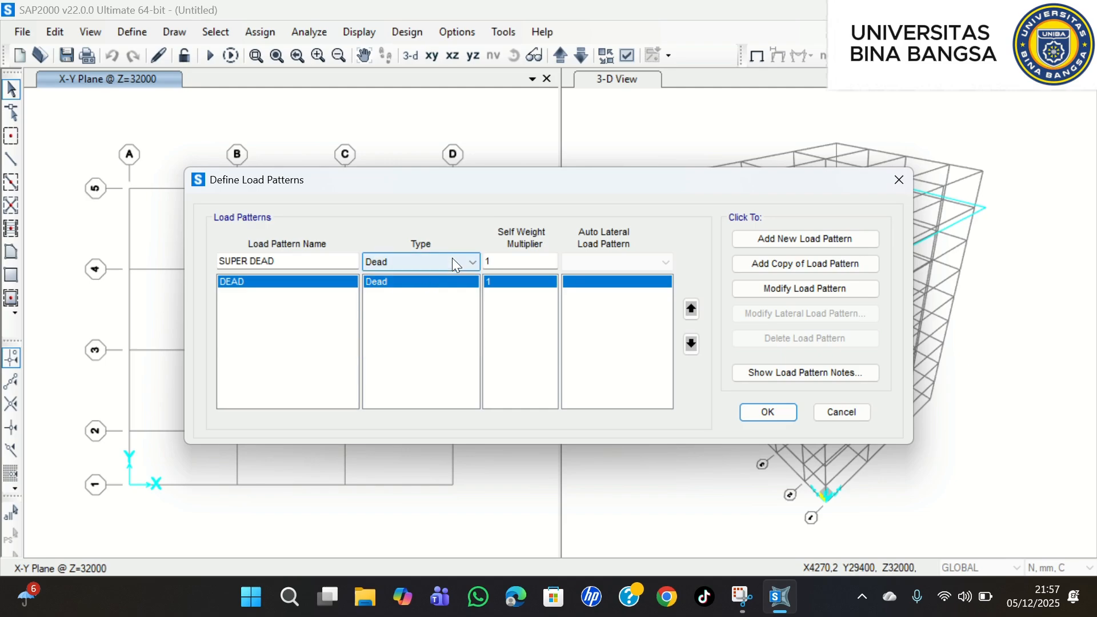
click(451, 260)
click(431, 290)
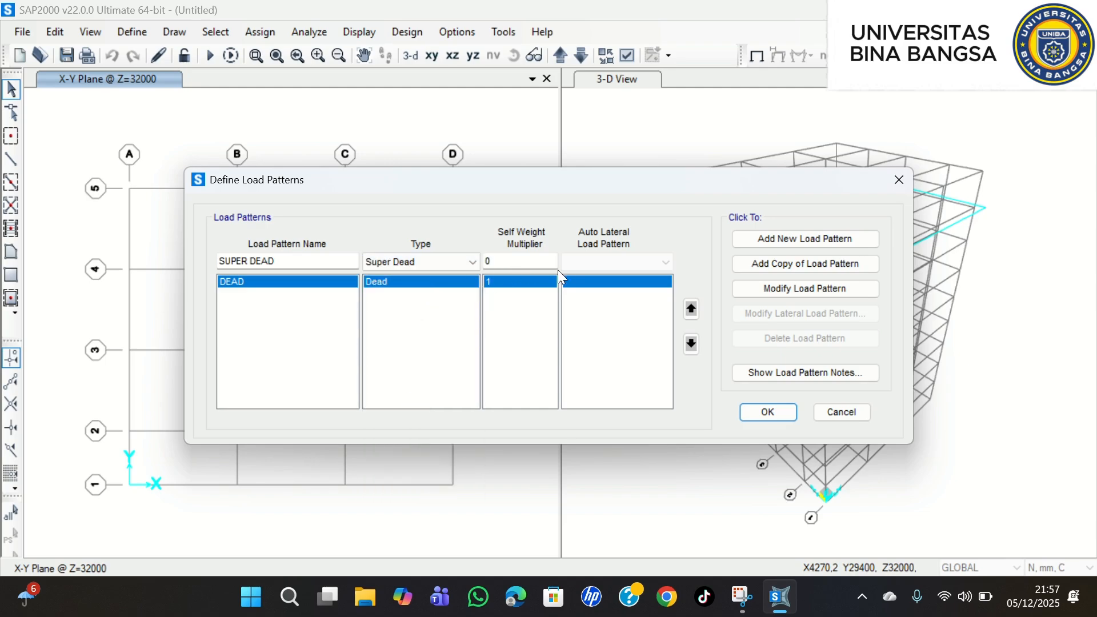
click(845, 237)
- Add a load pattern named LIVE with the type Live
drag(299, 260, 183, 261)
text(LI)
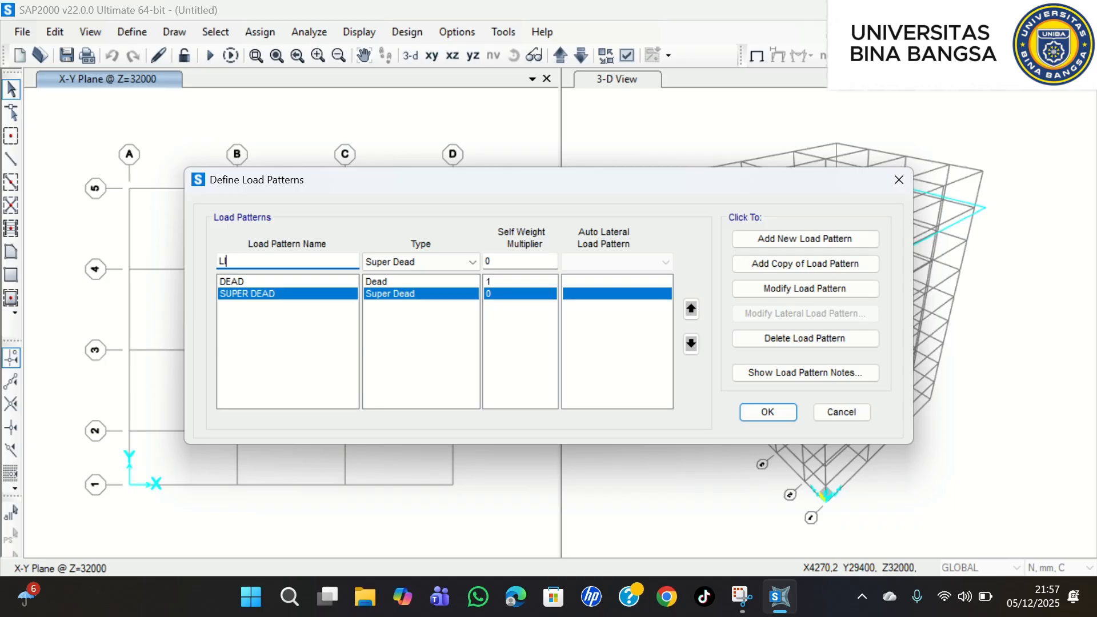
text(VE)
click(448, 262)
click(432, 303)
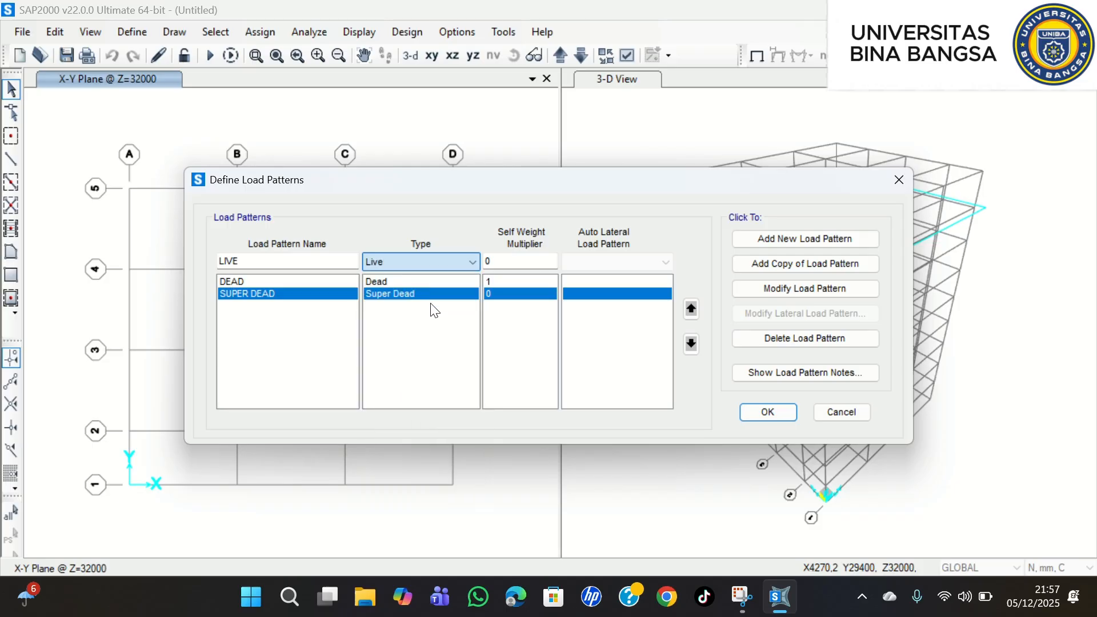
click(781, 243)
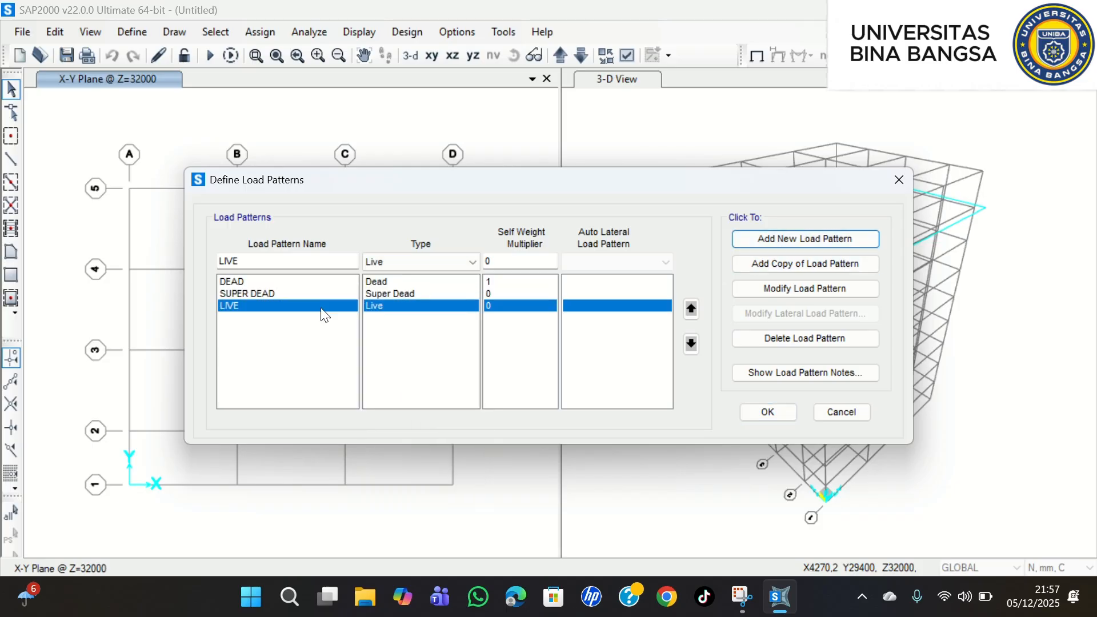
- Add a load pattern named SX with the type Quake and the auto lateral load pattern ASCE 7-16
click(287, 258)
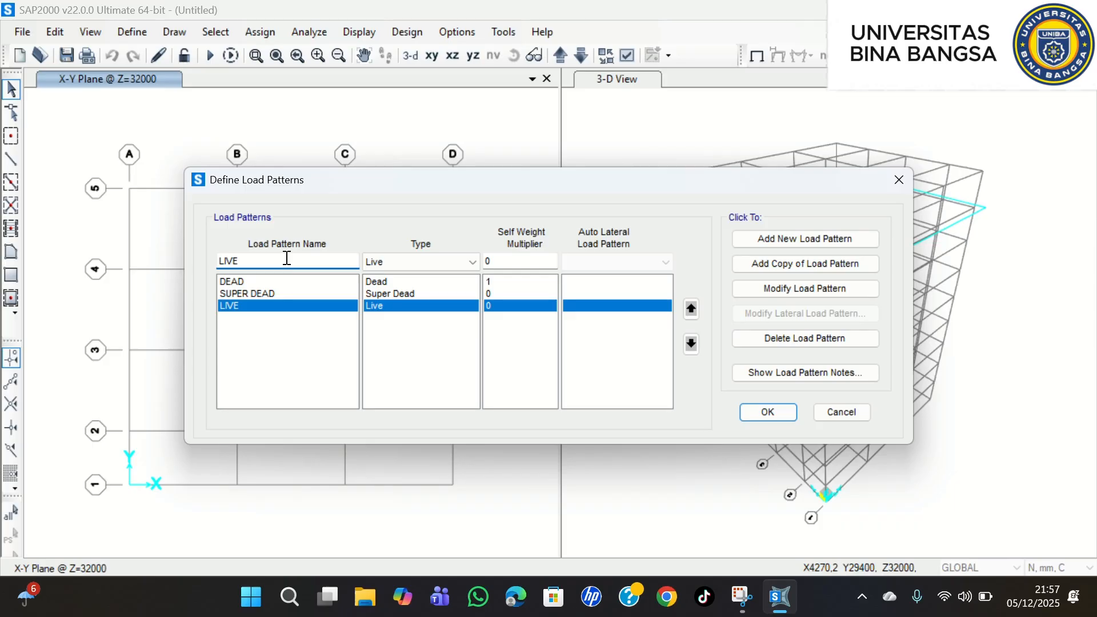
key(BackSpace)
key(BackSpace)
key(BackSpace)
key(BackSpace)
text(SX)
click(416, 264)
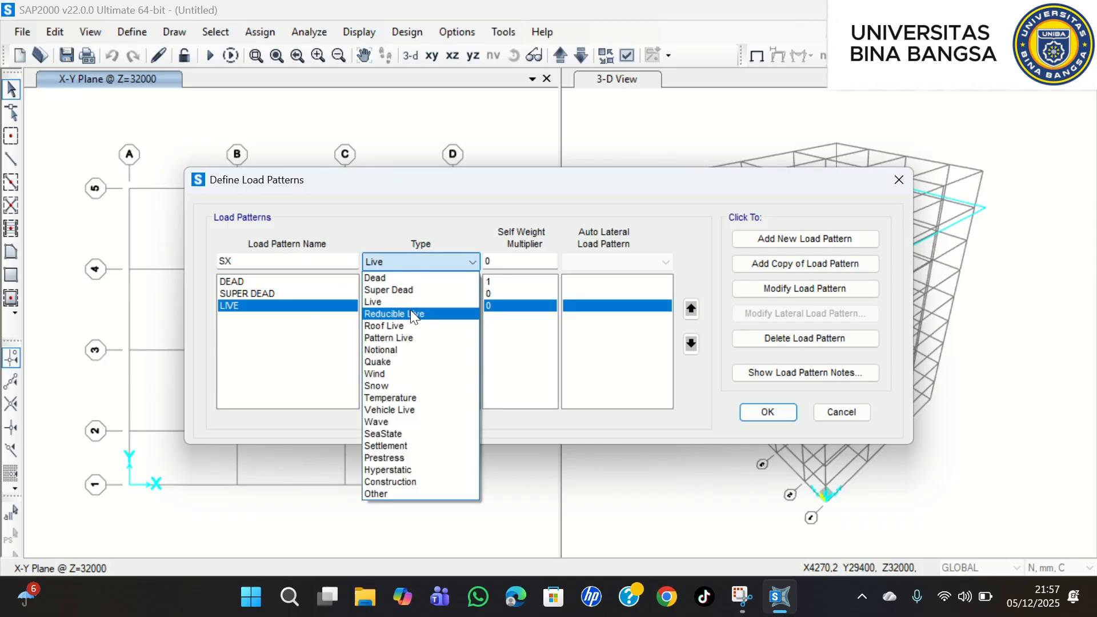
click(422, 362)
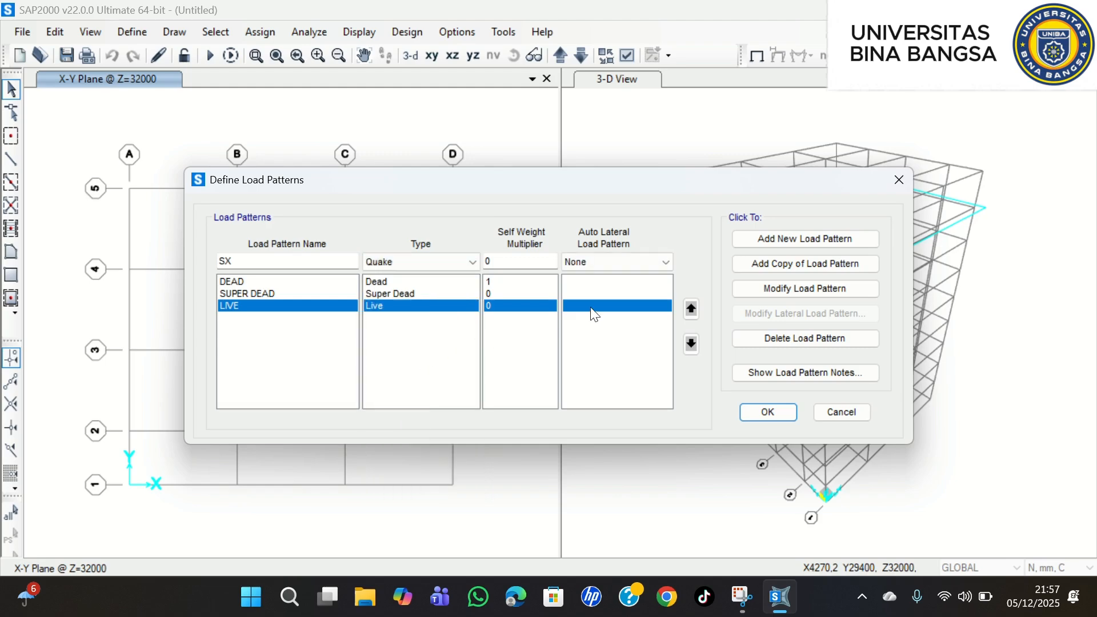
click(525, 260)
click(619, 262)
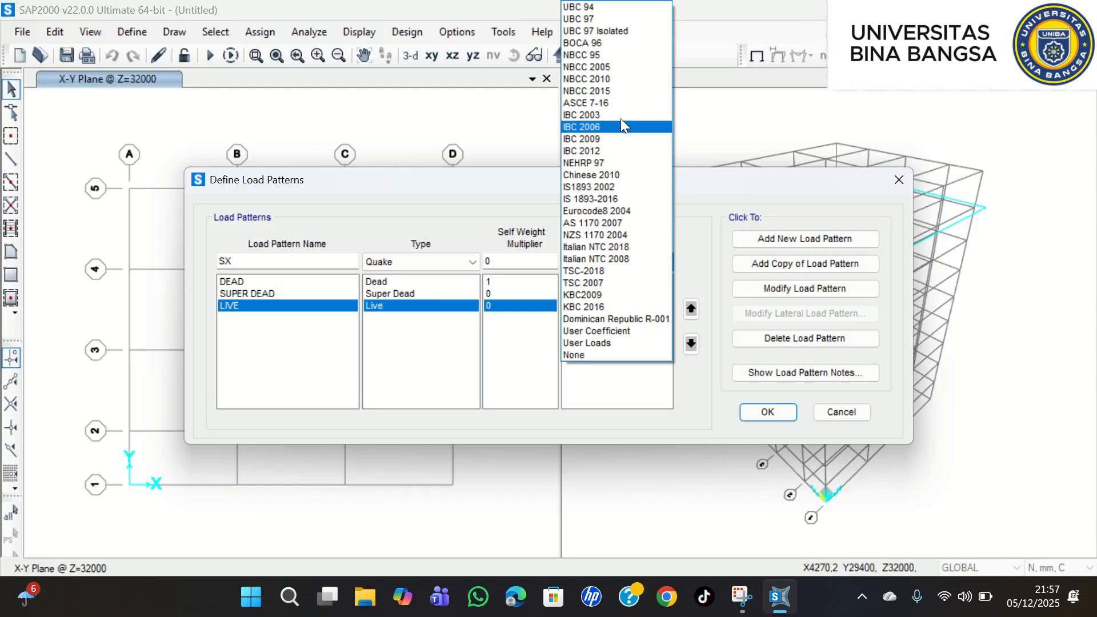
click(606, 103)
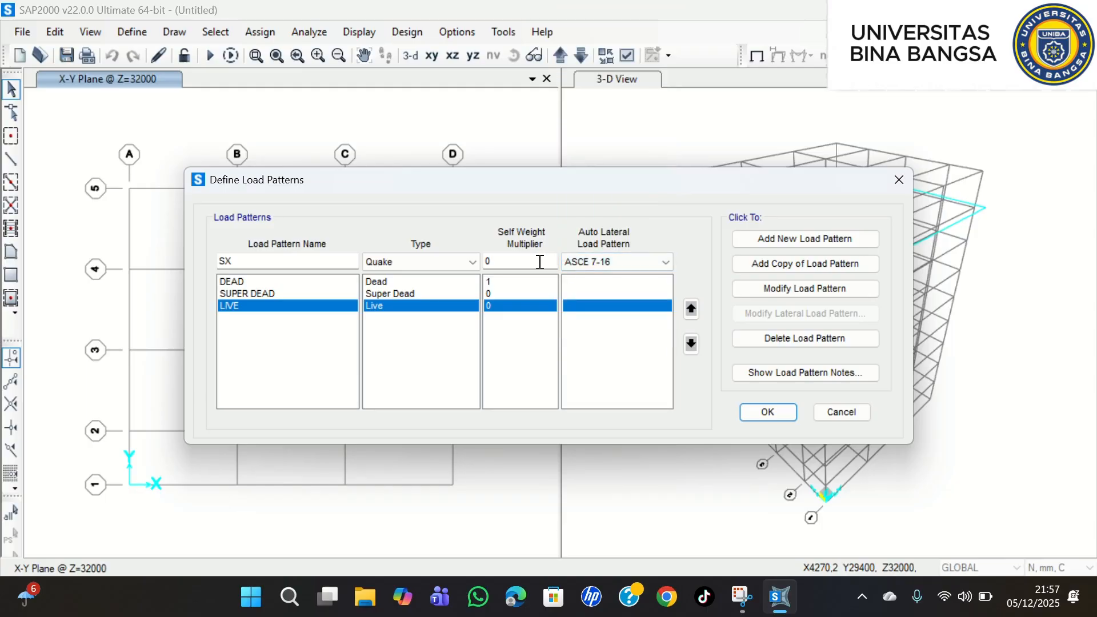
click(800, 235)
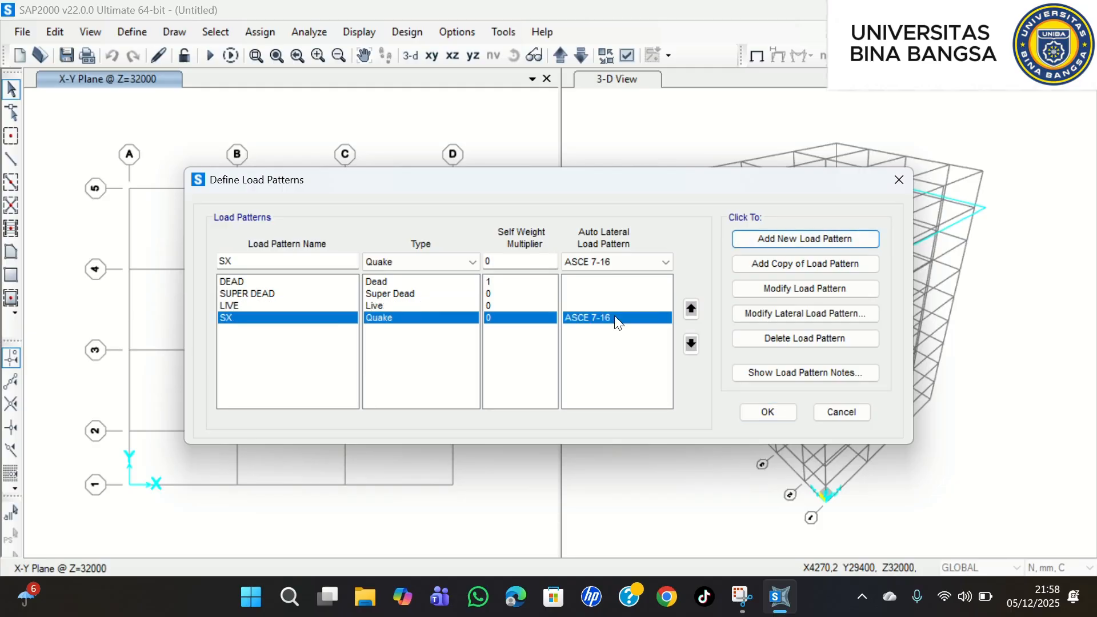
- In SX's lateral load parameters, set the 0.2 sec spectral acceleration Ss to 0,53, consulting the Desain Spektra Indonesia screenshot
click(811, 314)
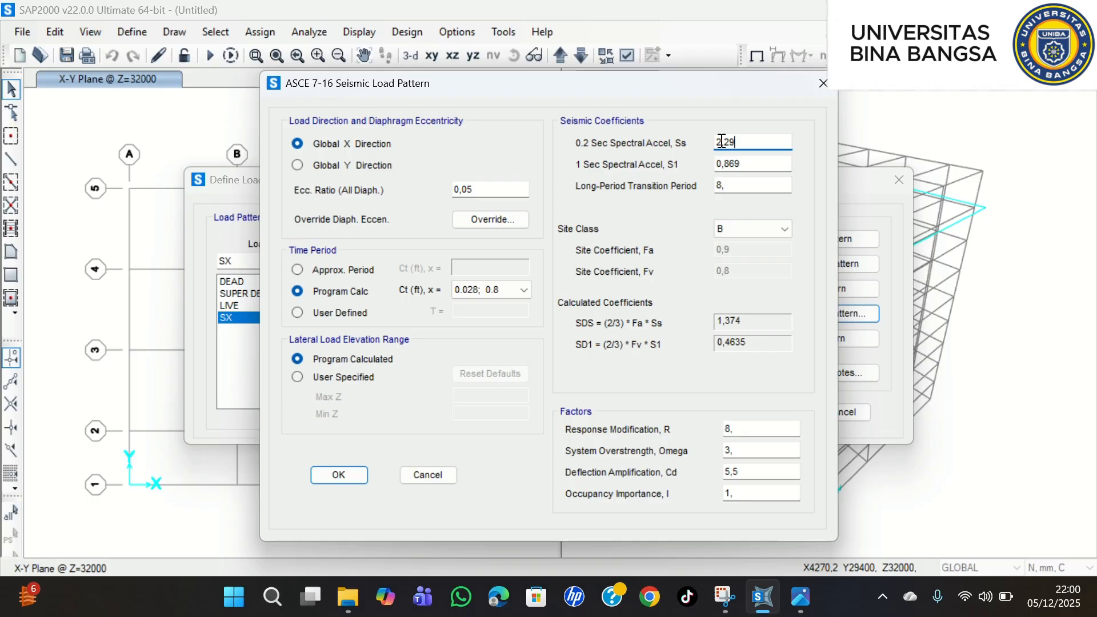
click(784, 142)
click(800, 597)
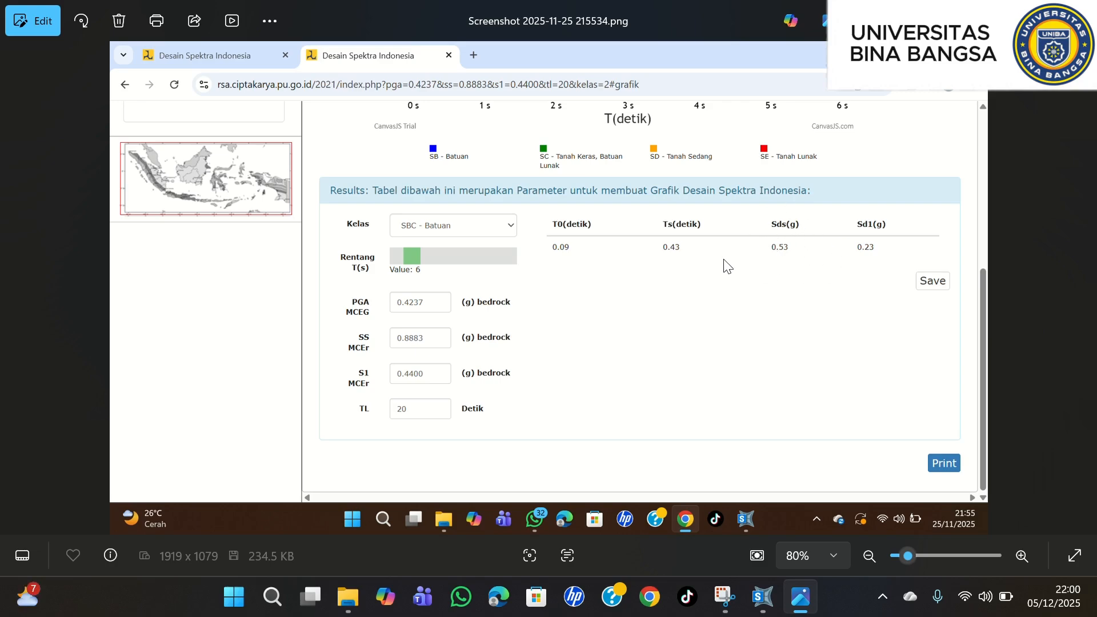
click(763, 609)
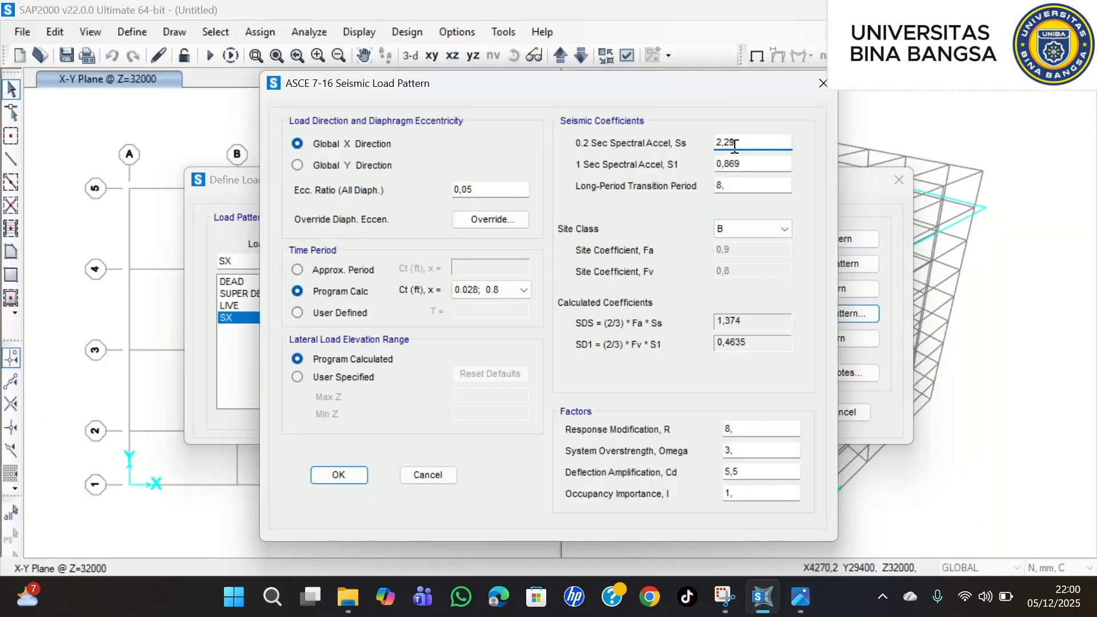
key(BackSpace)
key(BackSpace)
key(BackSpace)
key(BackSpace)
click(807, 606)
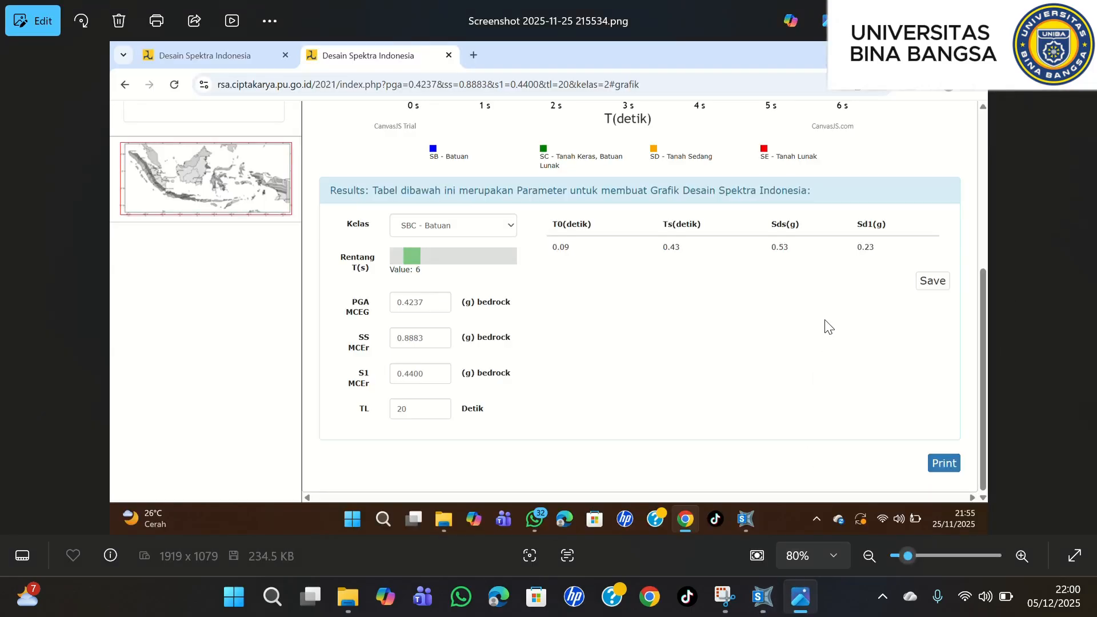
mouse_move(765, 609)
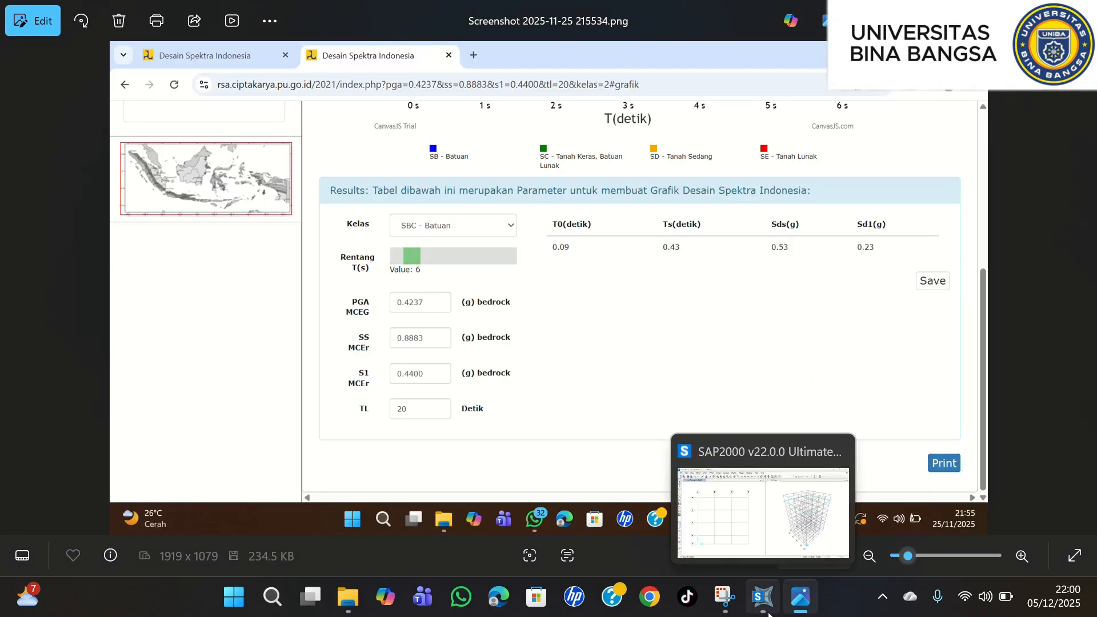
click(764, 609)
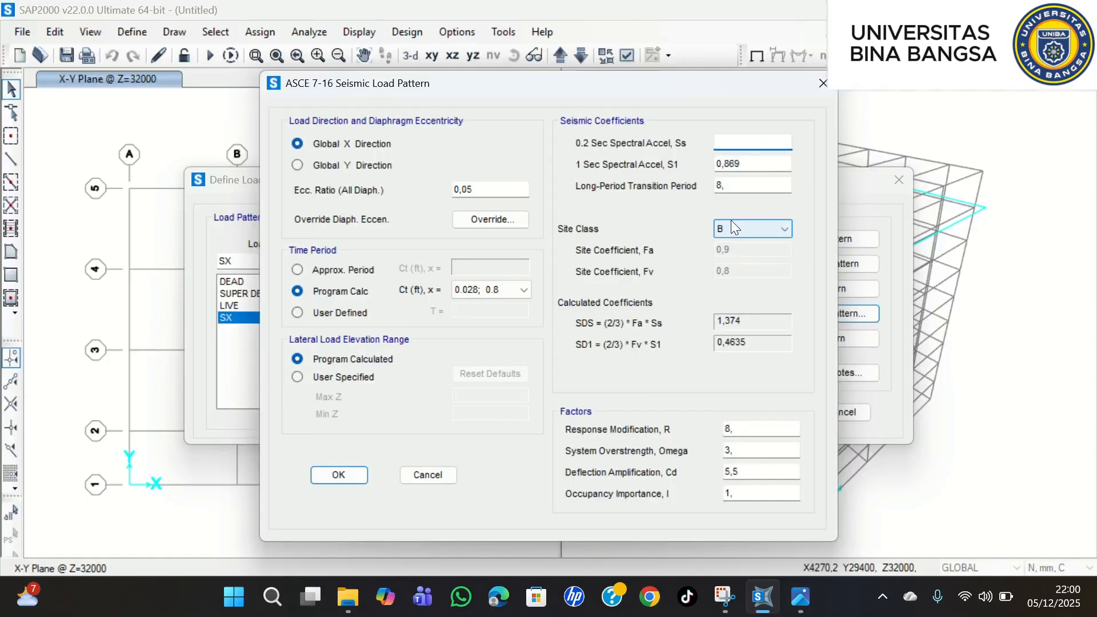
text(0,53)
- Set the 1 sec spectral acceleration S1 to 0,23, consulting the Desain Spektra Indonesia screenshot
click(750, 163)
double_click(739, 161)
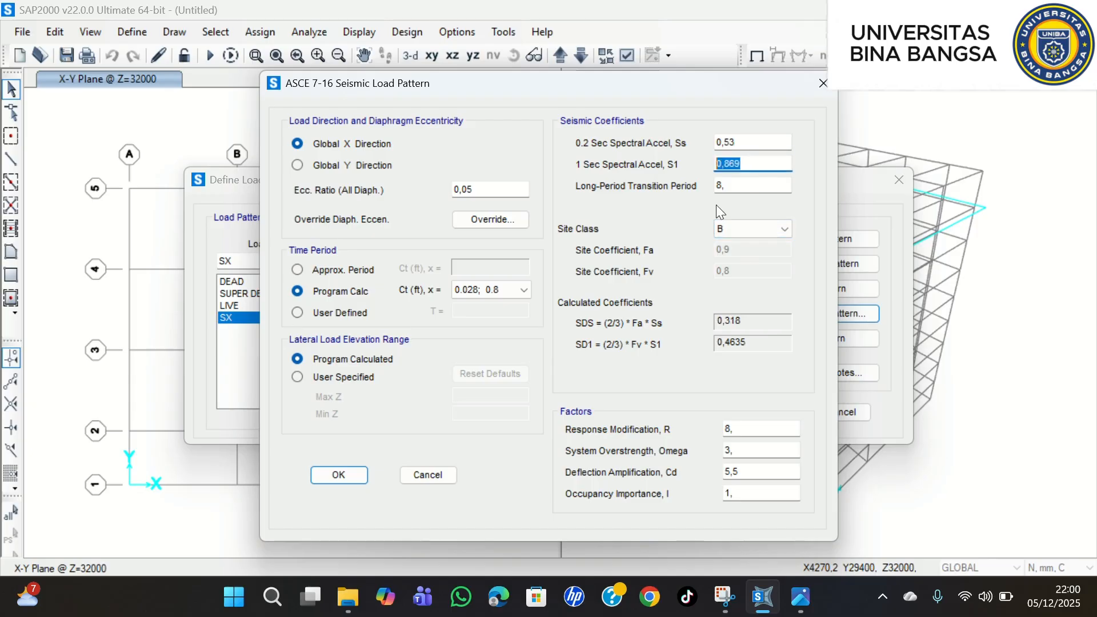
click(803, 600)
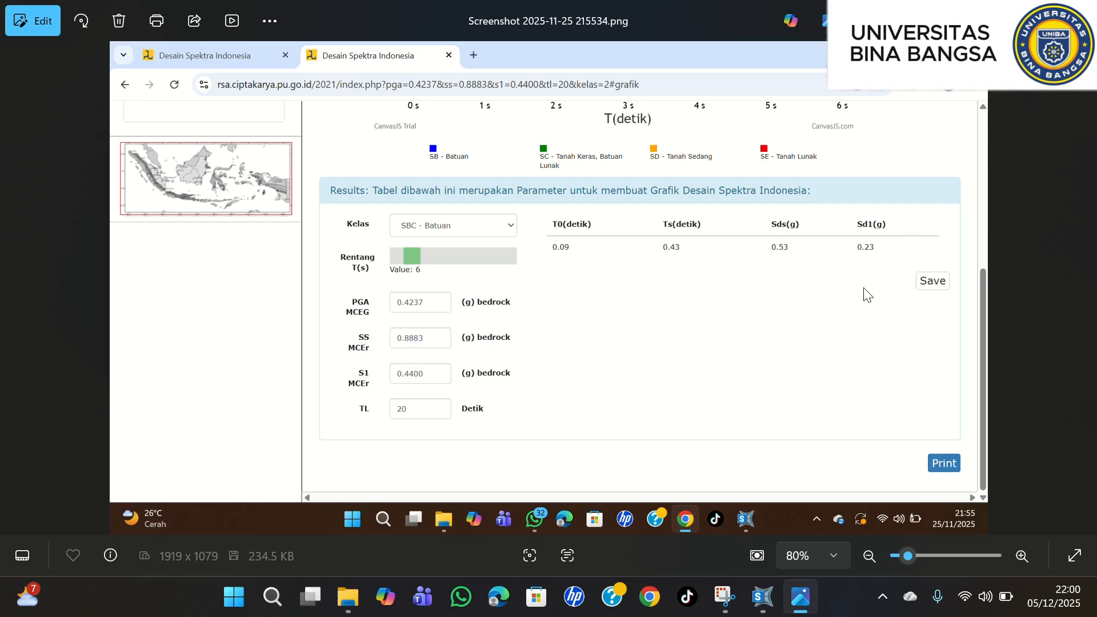
click(763, 598)
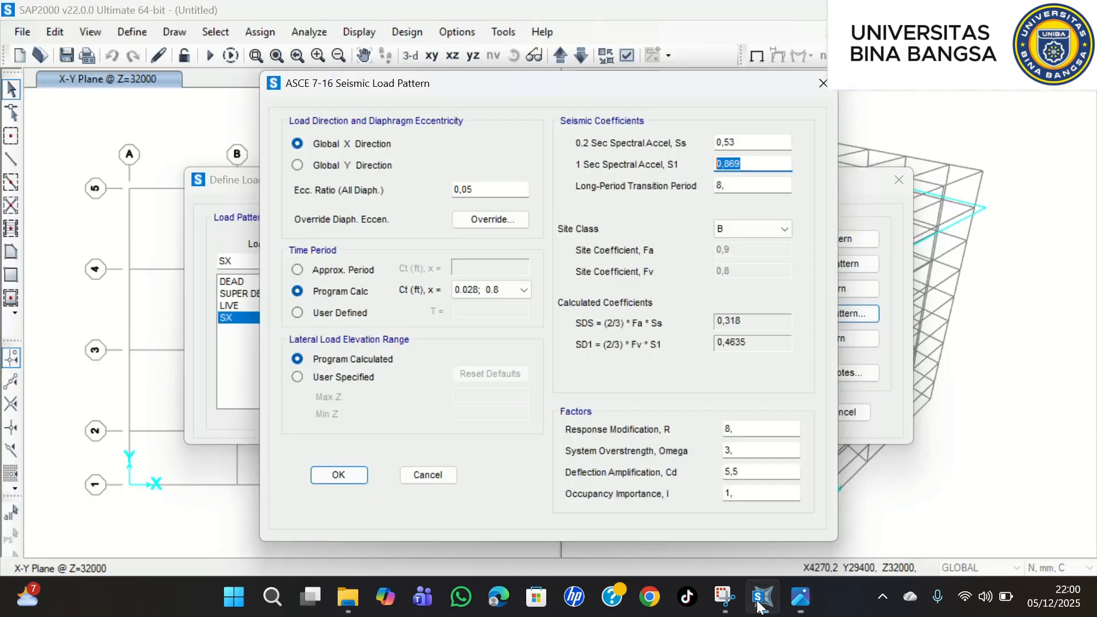
text(0,)
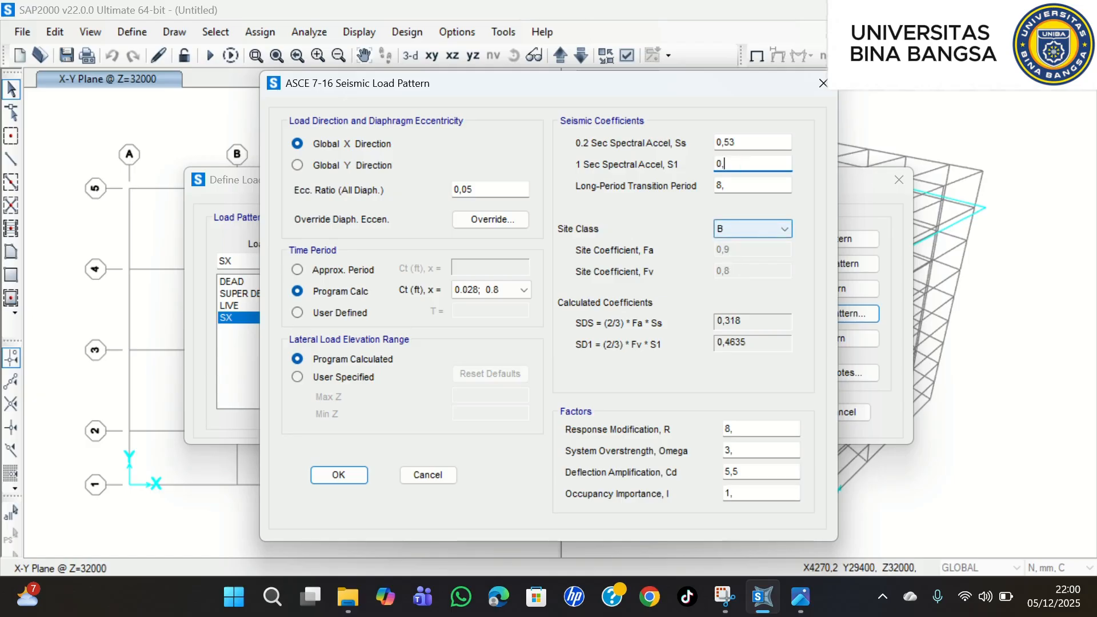
text(23)
- Set the long-period transition period to 20 and the site class to D, and accept SX's seismic parameters
click(748, 188)
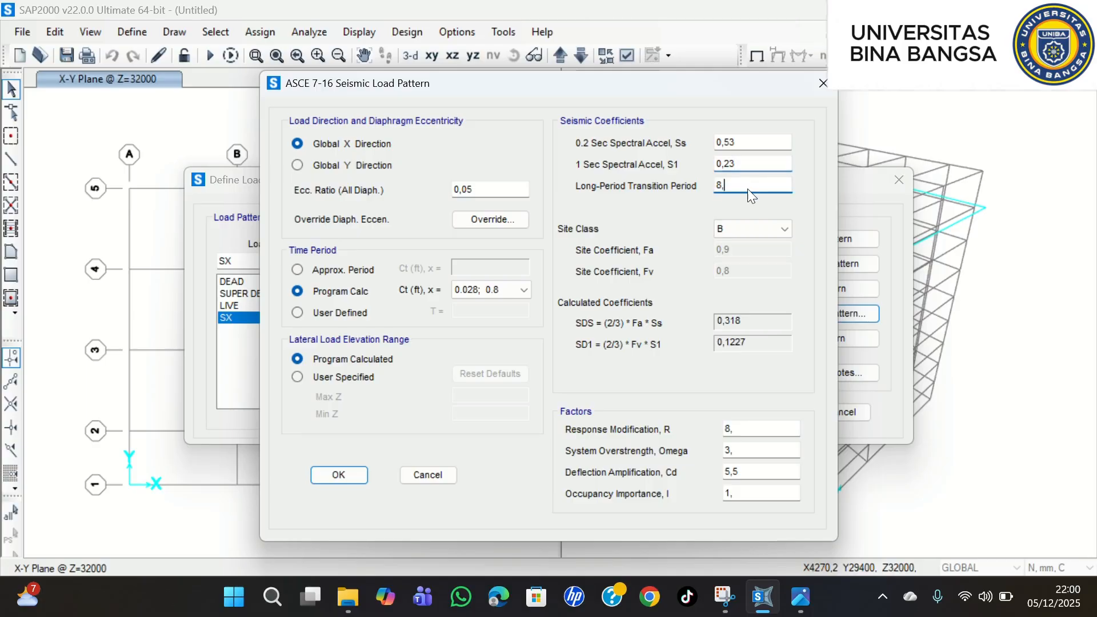
key(BackSpace)
key(BackSpace)
text(20)
click(768, 229)
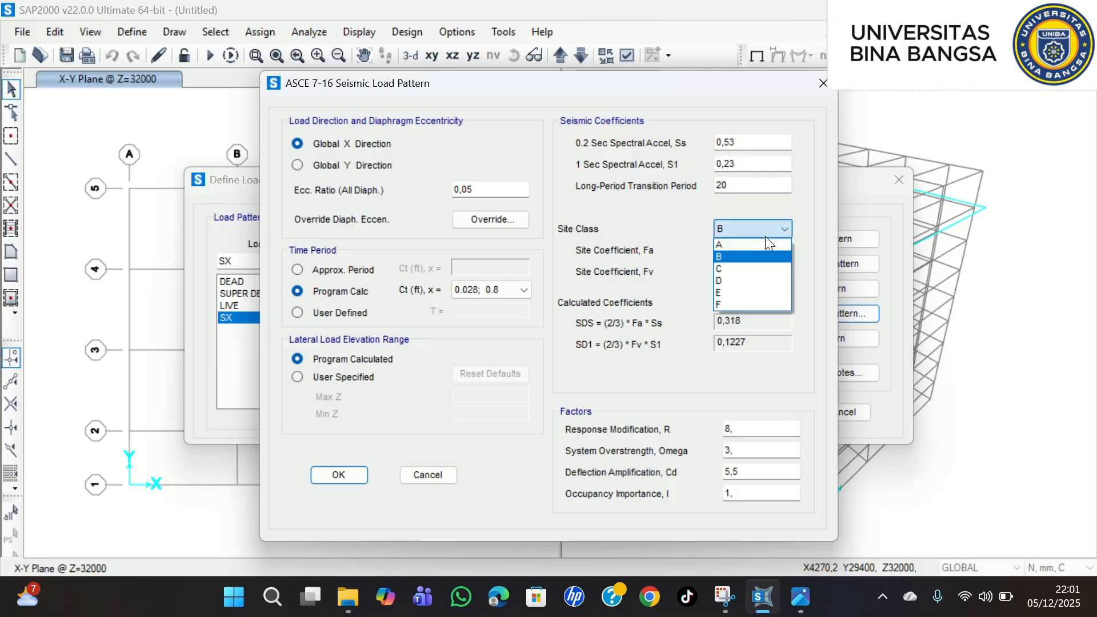
click(744, 281)
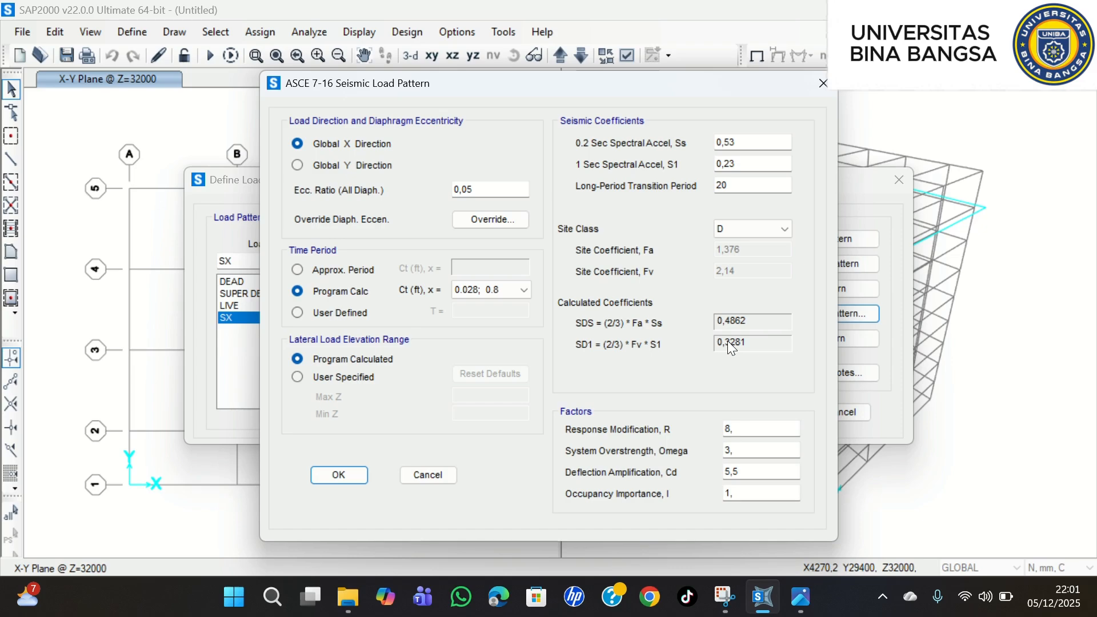
click(465, 53)
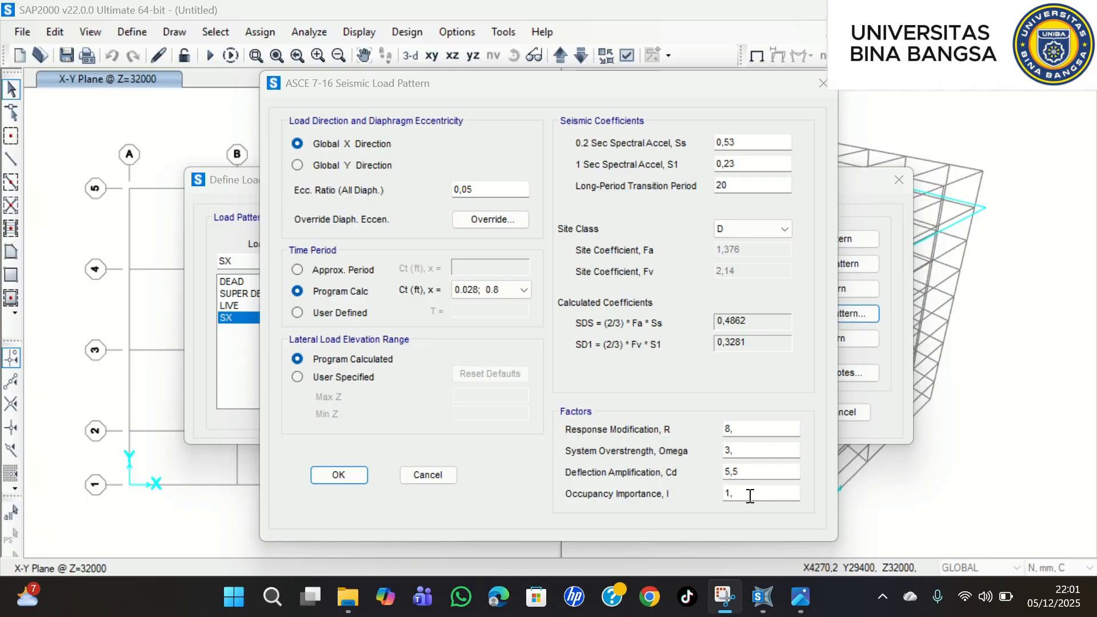
click(347, 476)
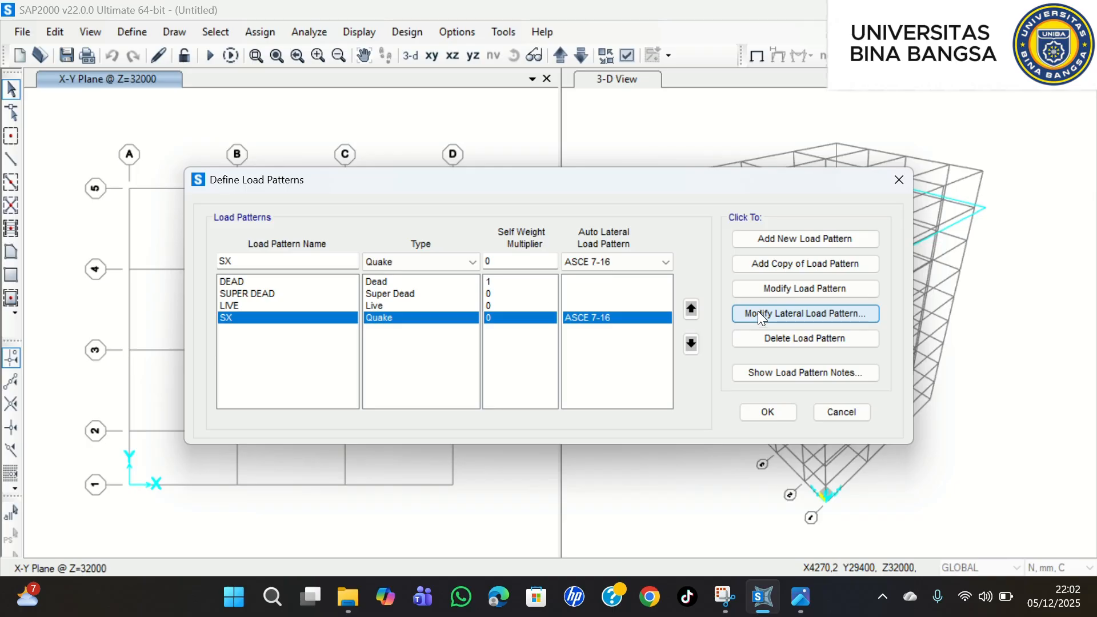
- Add a copy of the SX load pattern and set its seismic load direction to Global Y
click(793, 264)
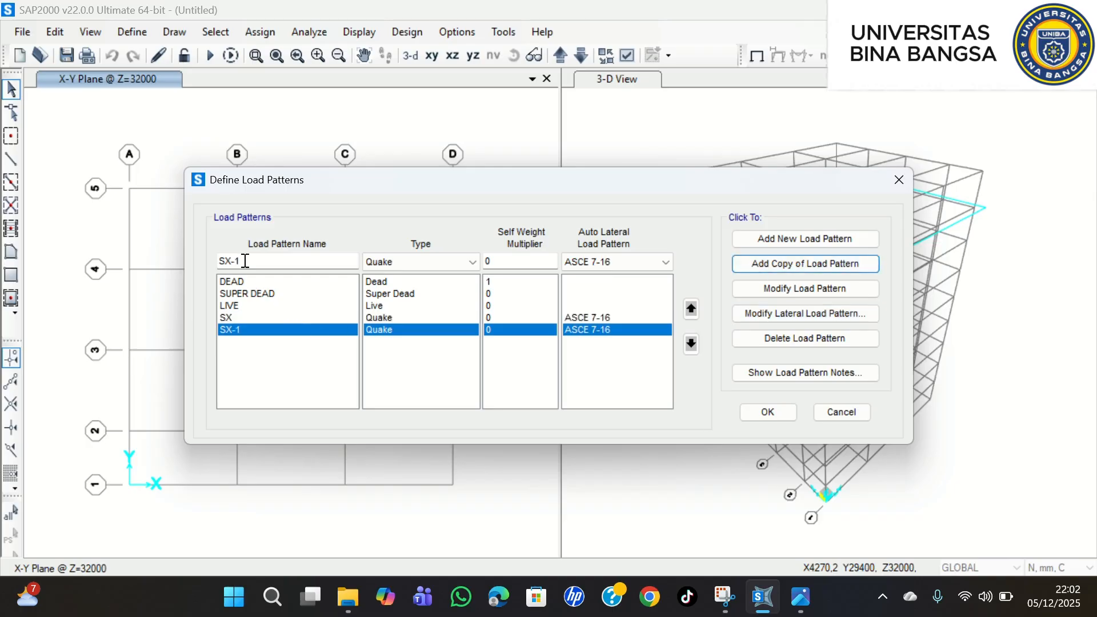
drag(242, 261, 228, 260)
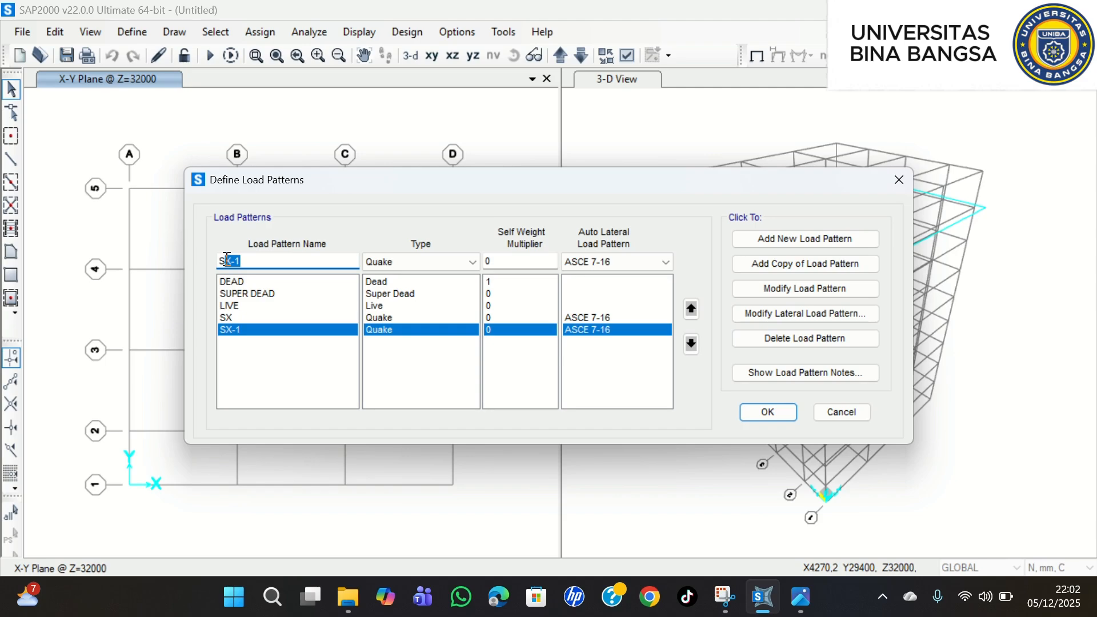
text(Y)
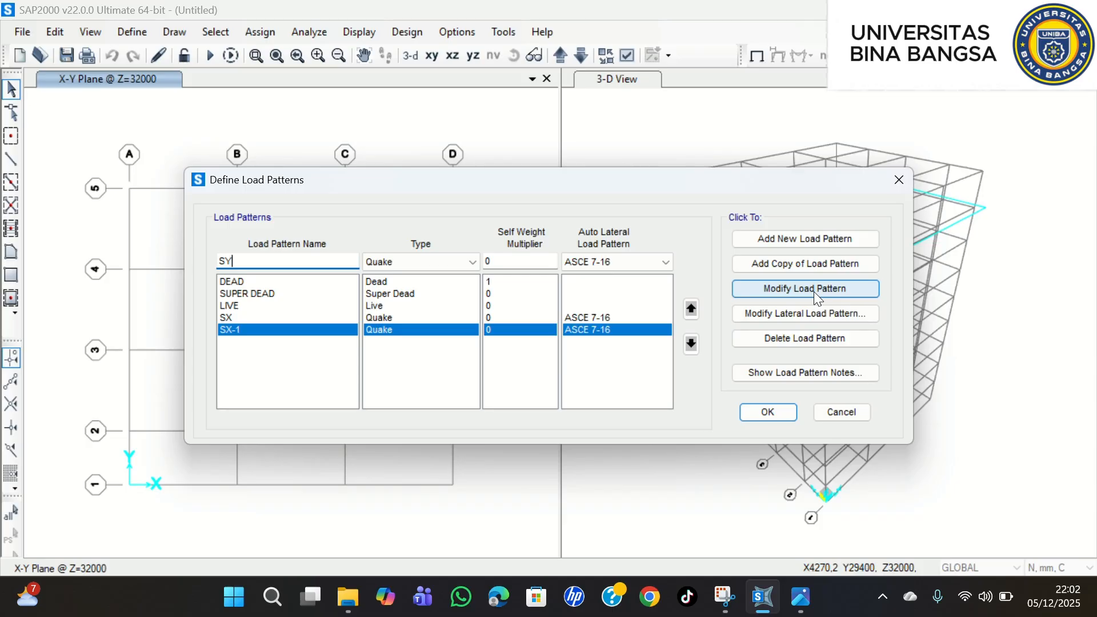
click(826, 321)
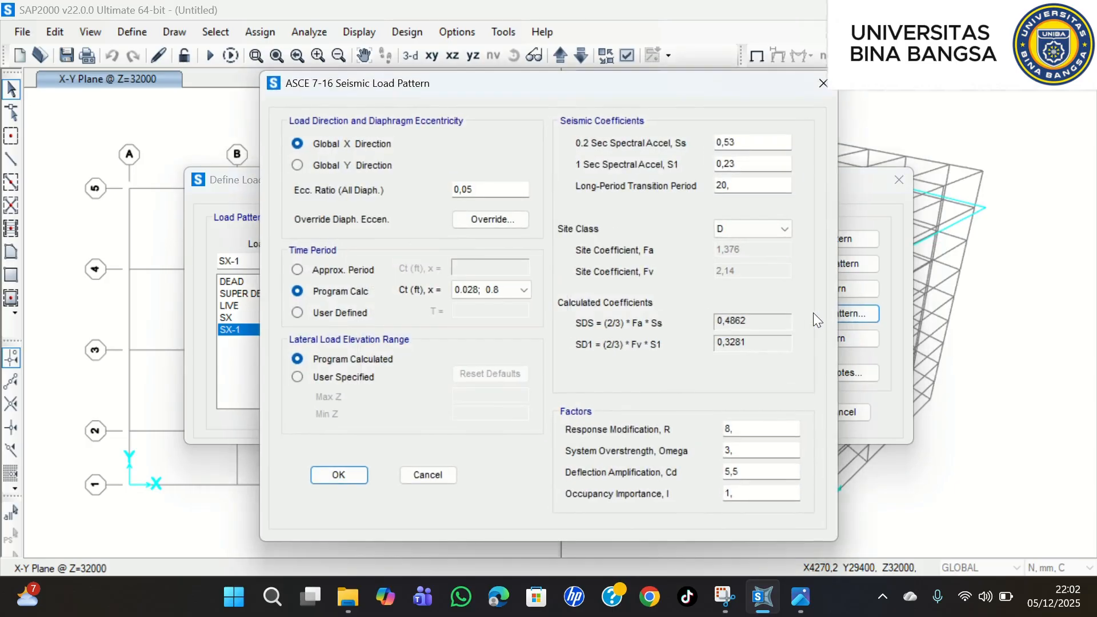
click(299, 166)
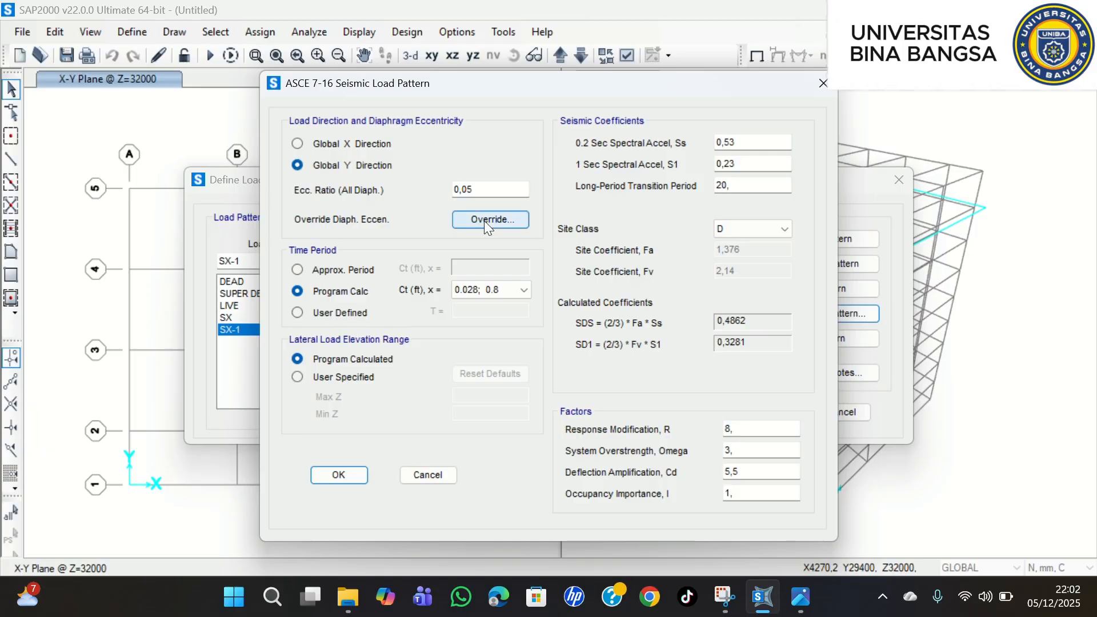
click(456, 27)
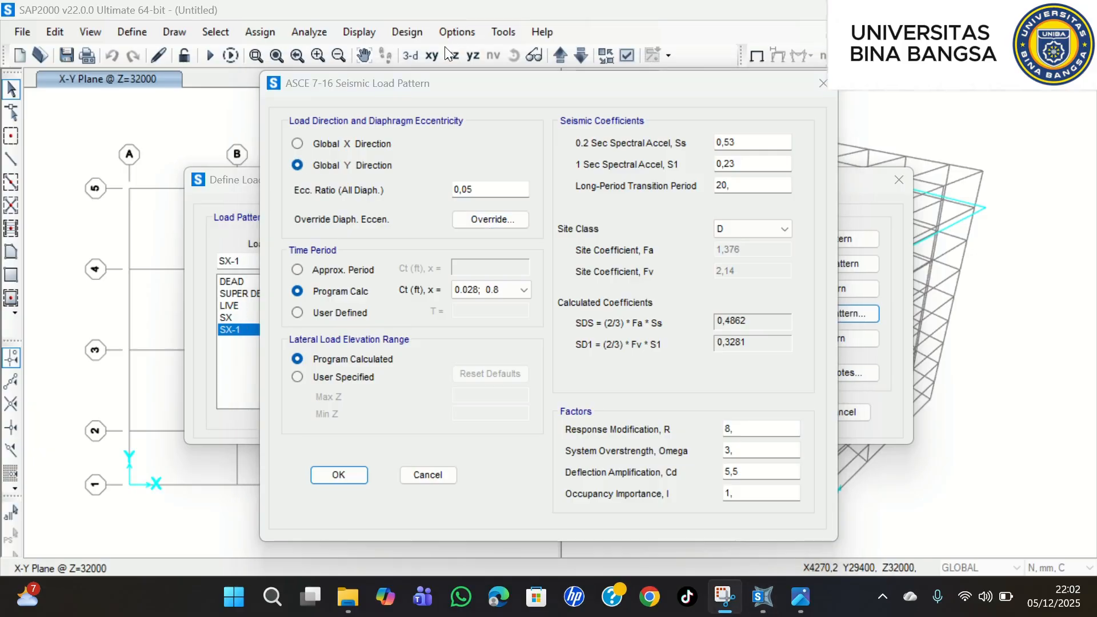
click(329, 470)
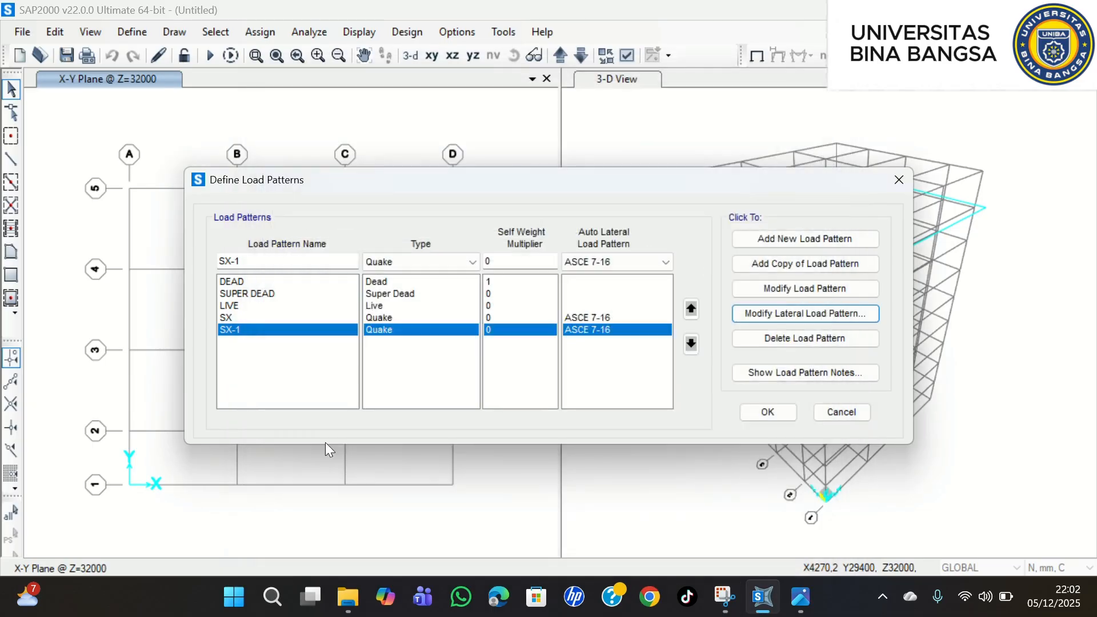
drag(247, 262, 228, 263)
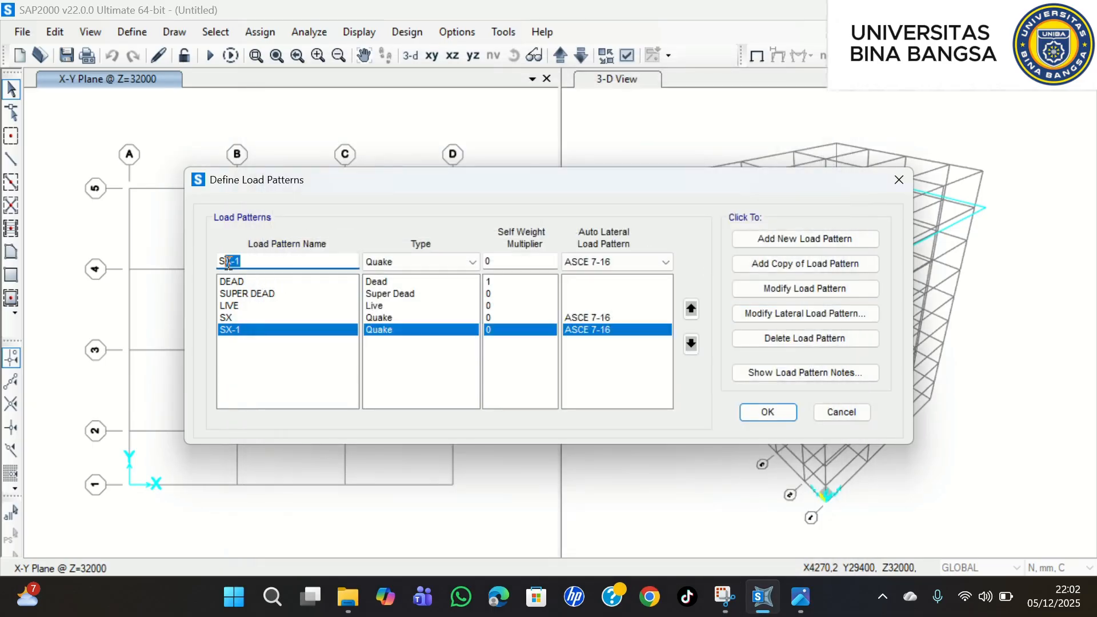
text(Y)
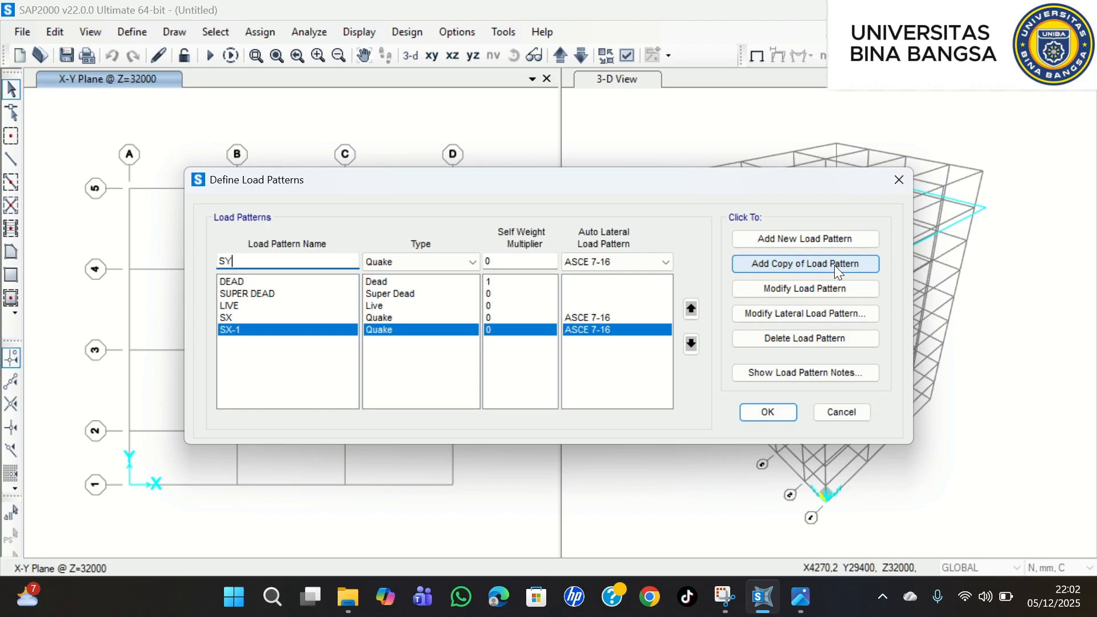
click(832, 242)
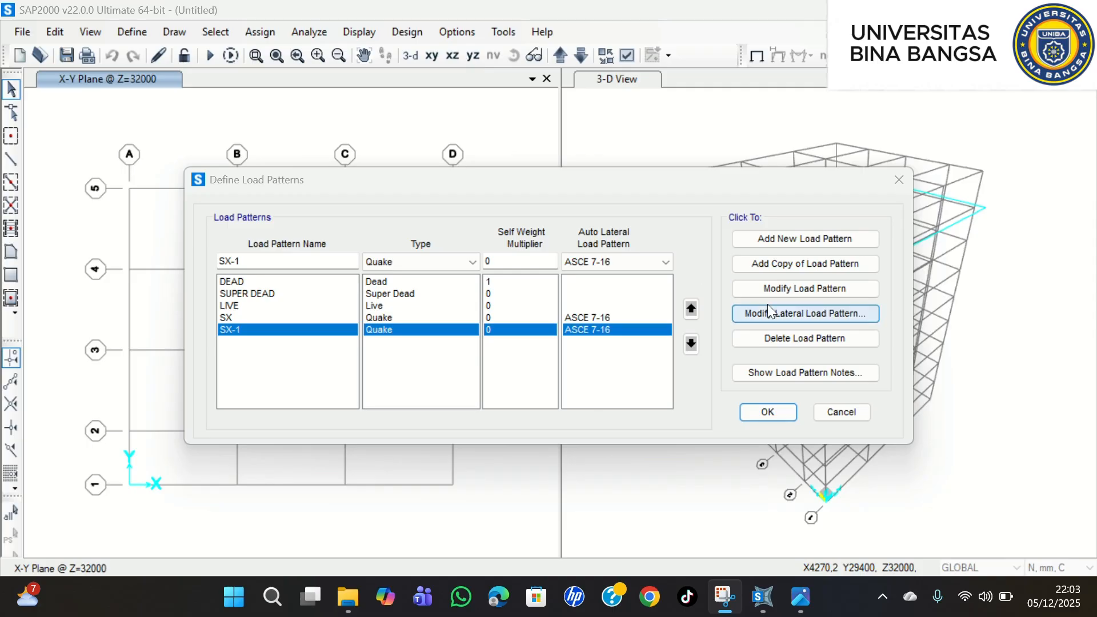
click(817, 290)
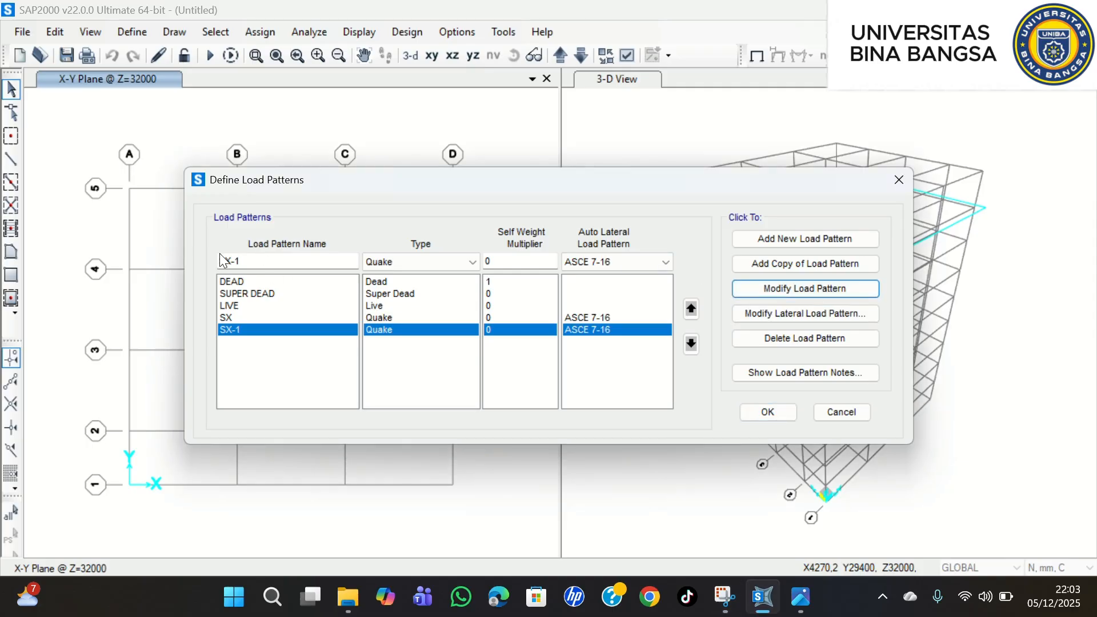
- Rename the copied quake load pattern as SY
drag(224, 261, 238, 261)
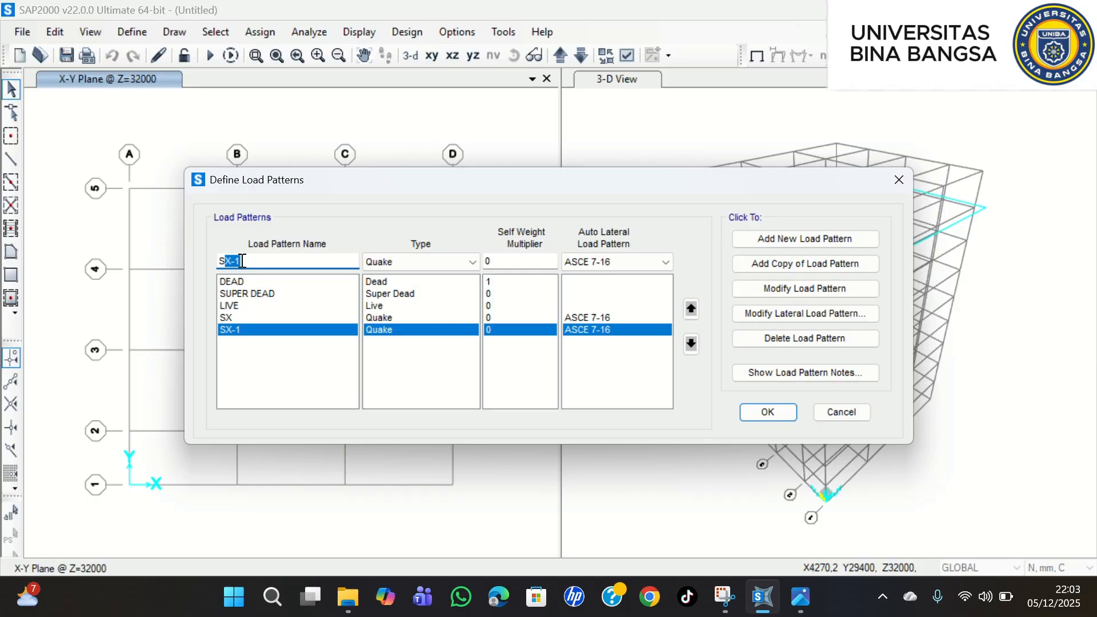
text(Y)
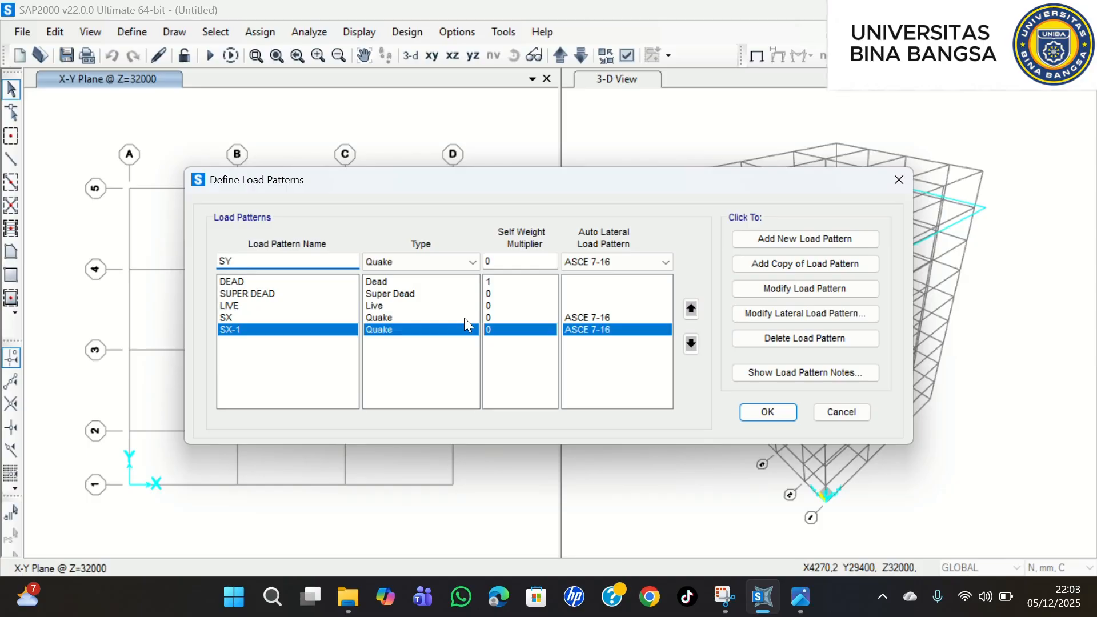
click(772, 288)
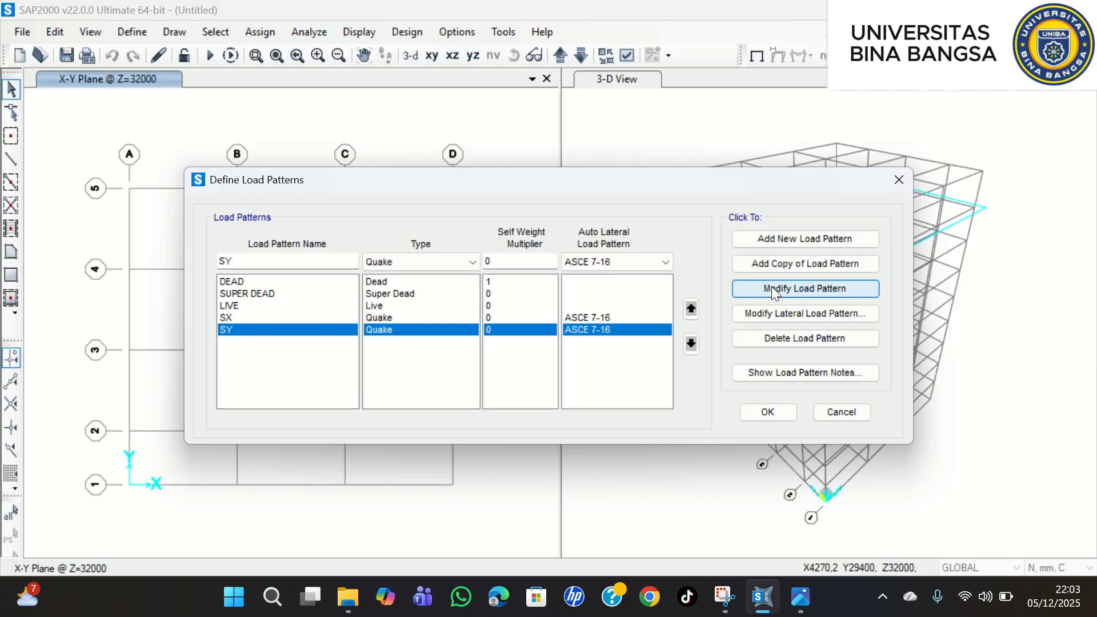
- Accept the defined load patterns and open the response spectrum function definitions
click(768, 413)
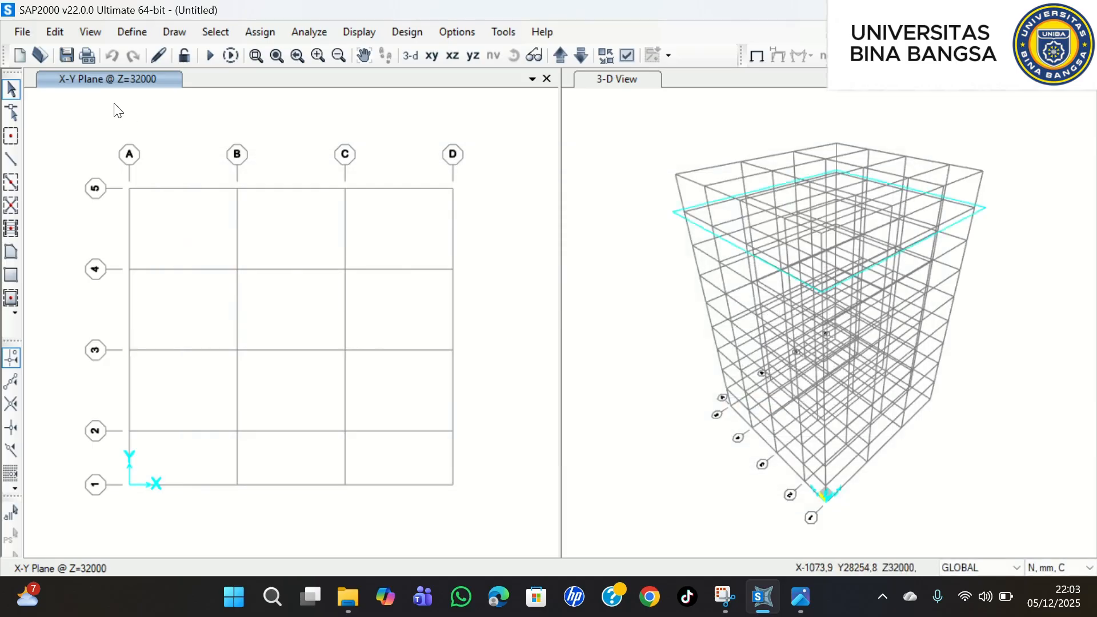
click(94, 34)
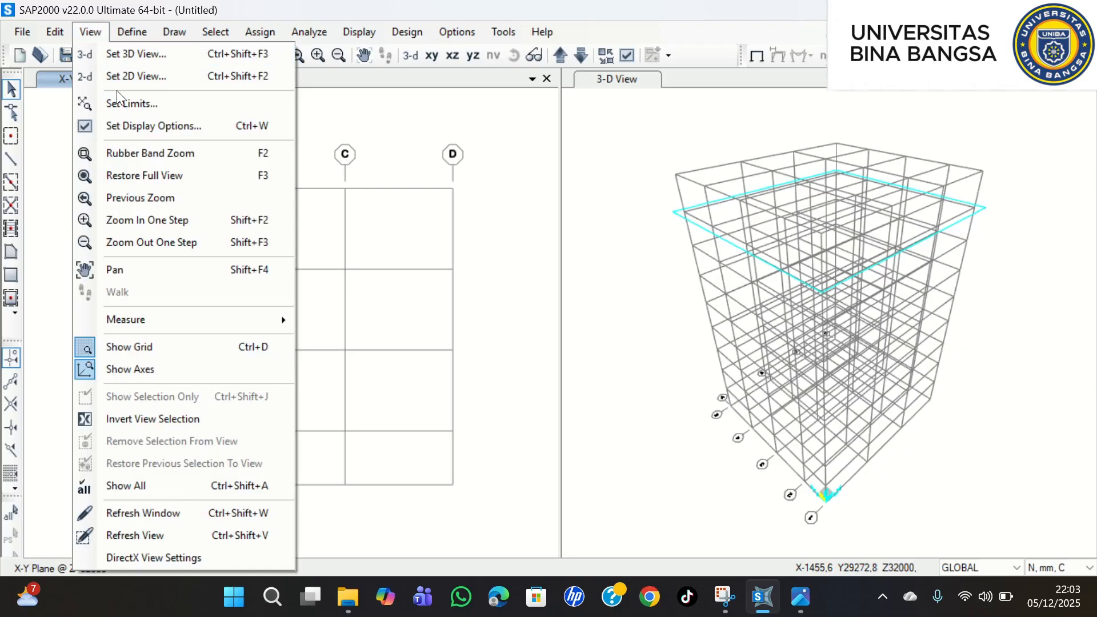
click(132, 32)
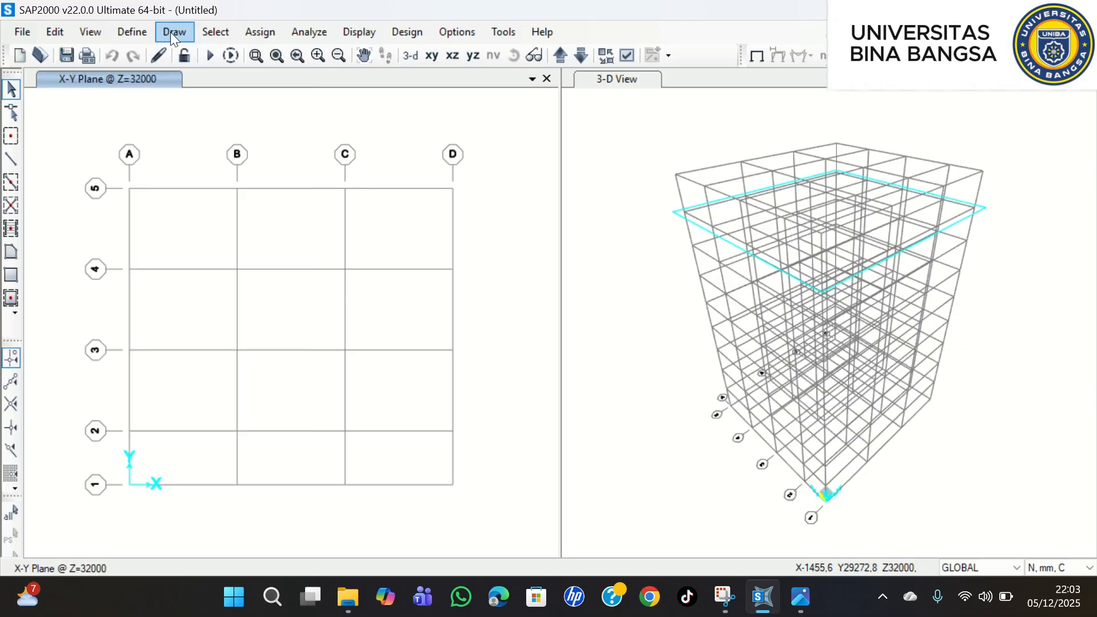
click(142, 32)
mouse_move(177, 36)
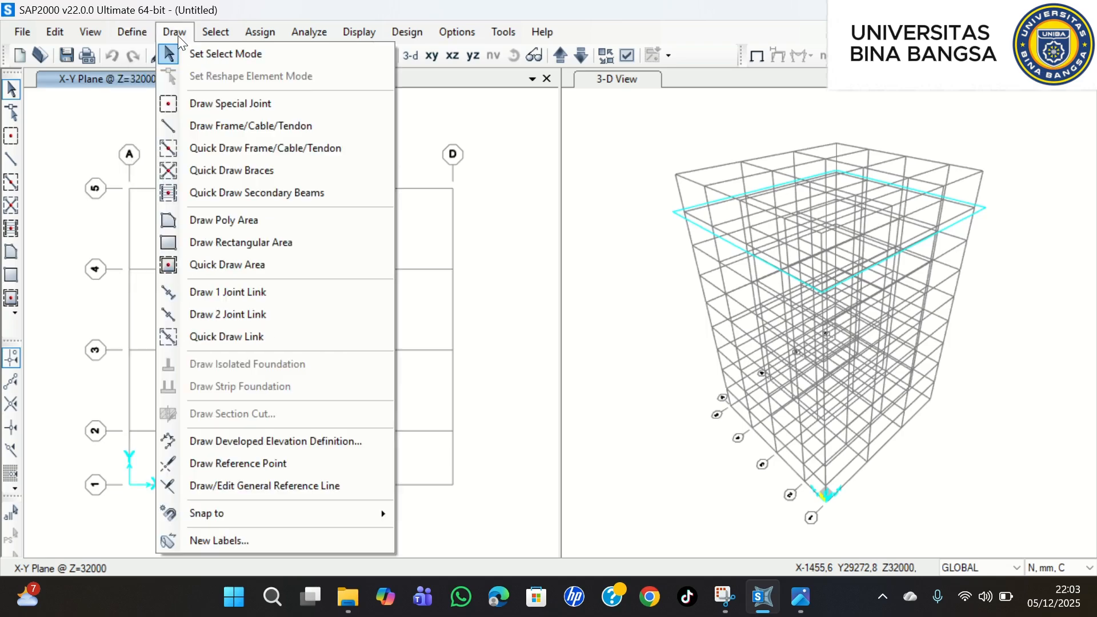
mouse_move(133, 32)
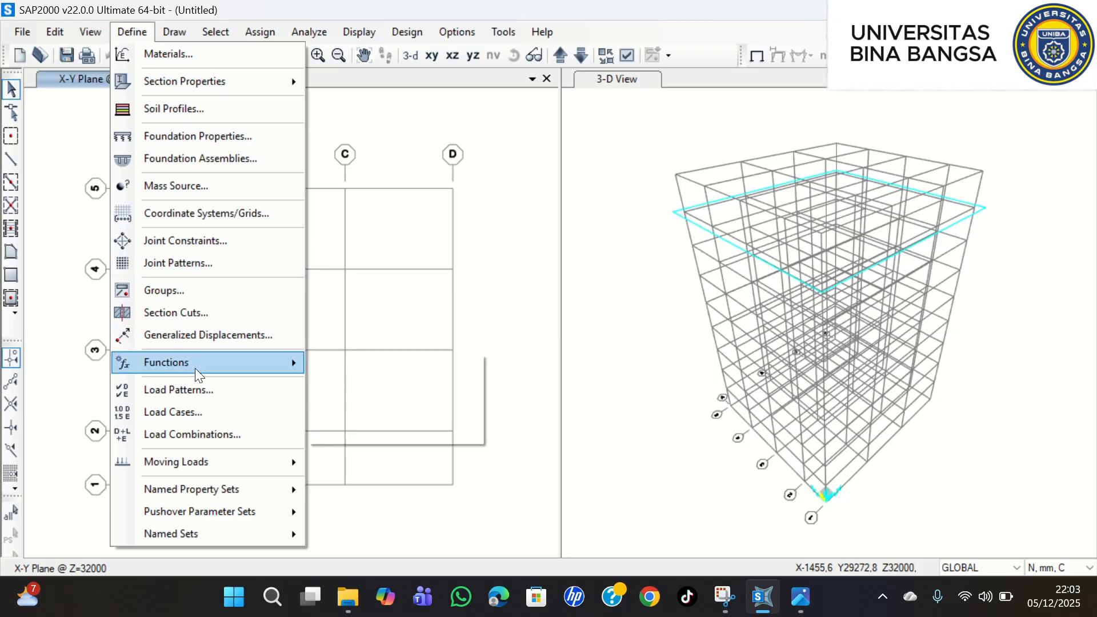
mouse_move(220, 372)
click(366, 365)
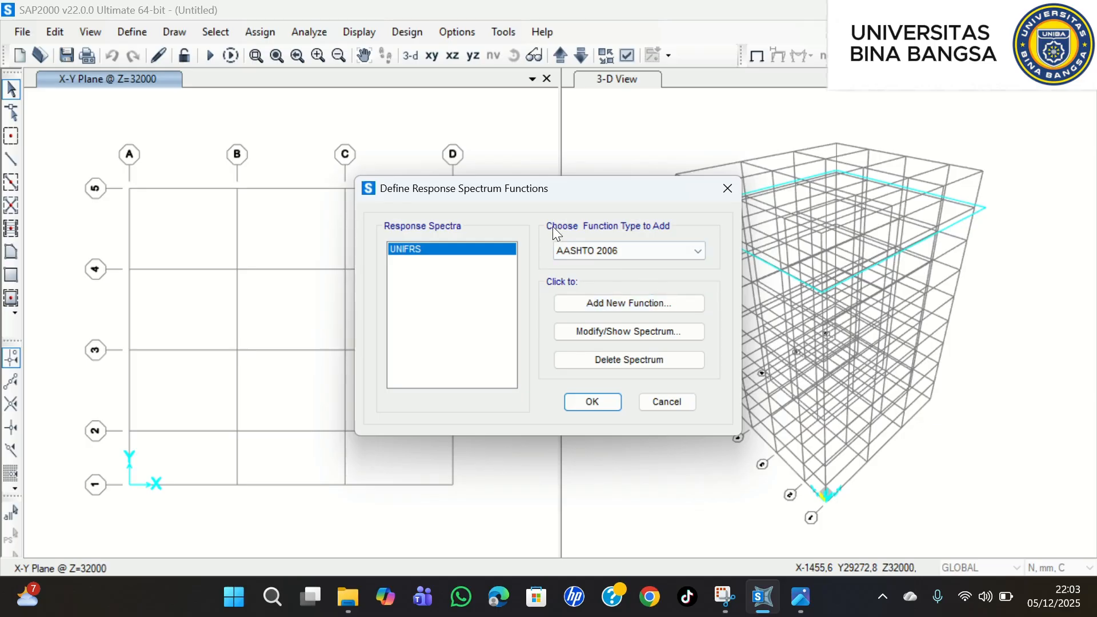
- Add a new ASCE 7-16 response spectrum function named KOTA SERANG
drag(514, 192, 311, 138)
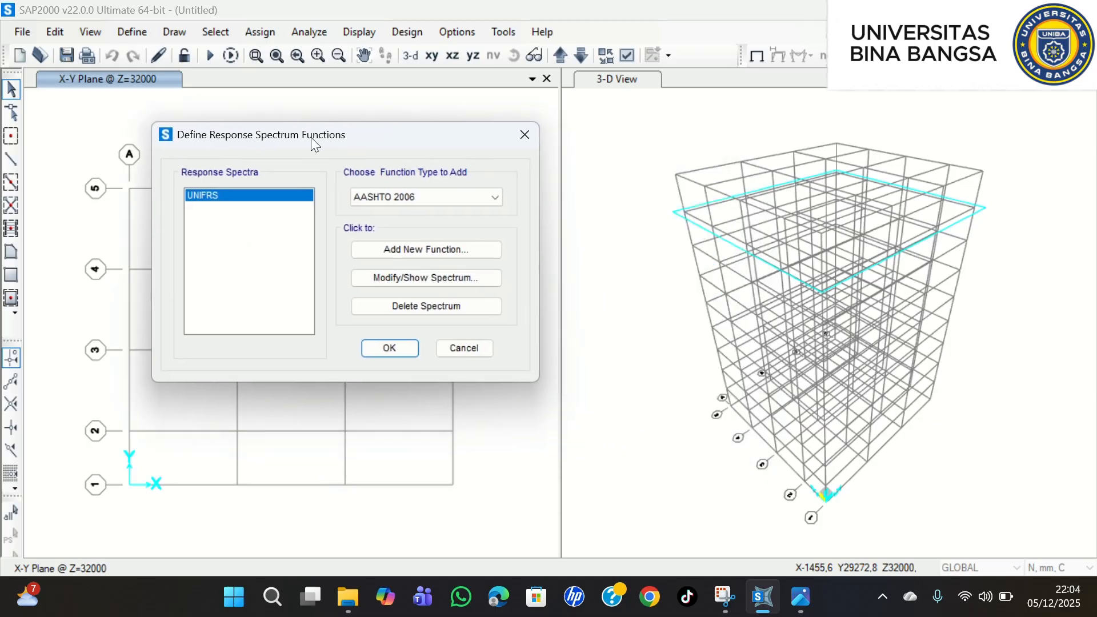
click(436, 200)
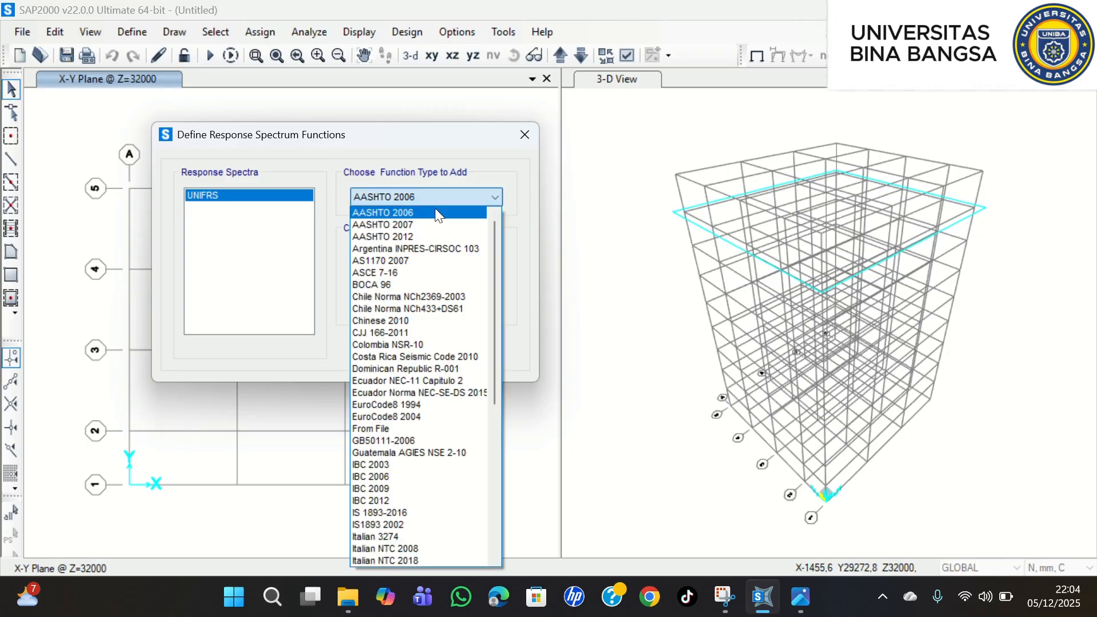
click(413, 272)
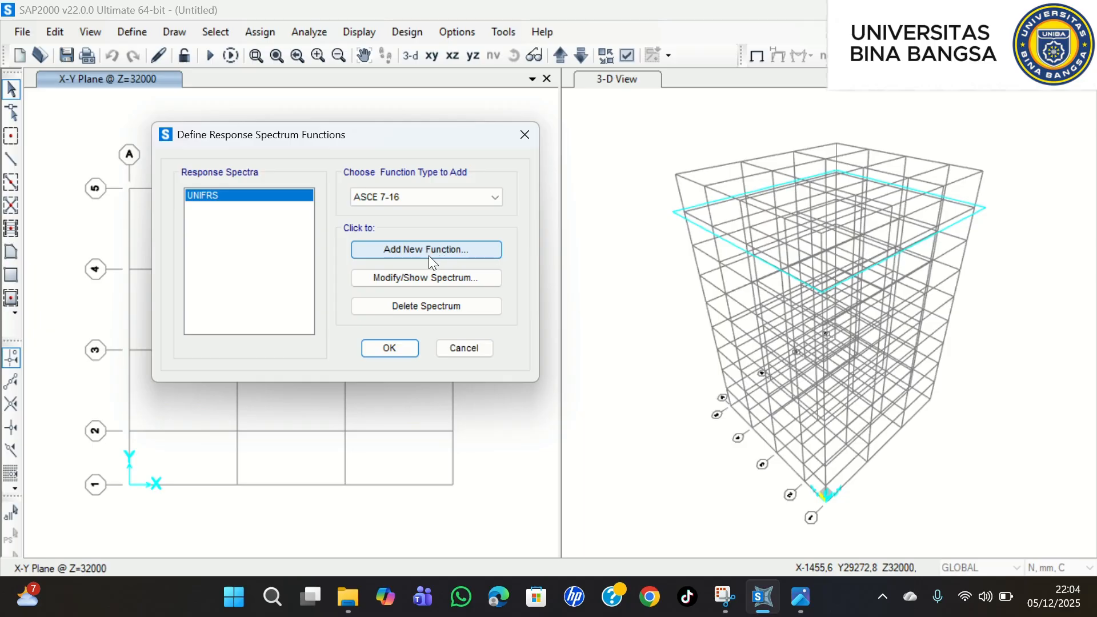
click(428, 255)
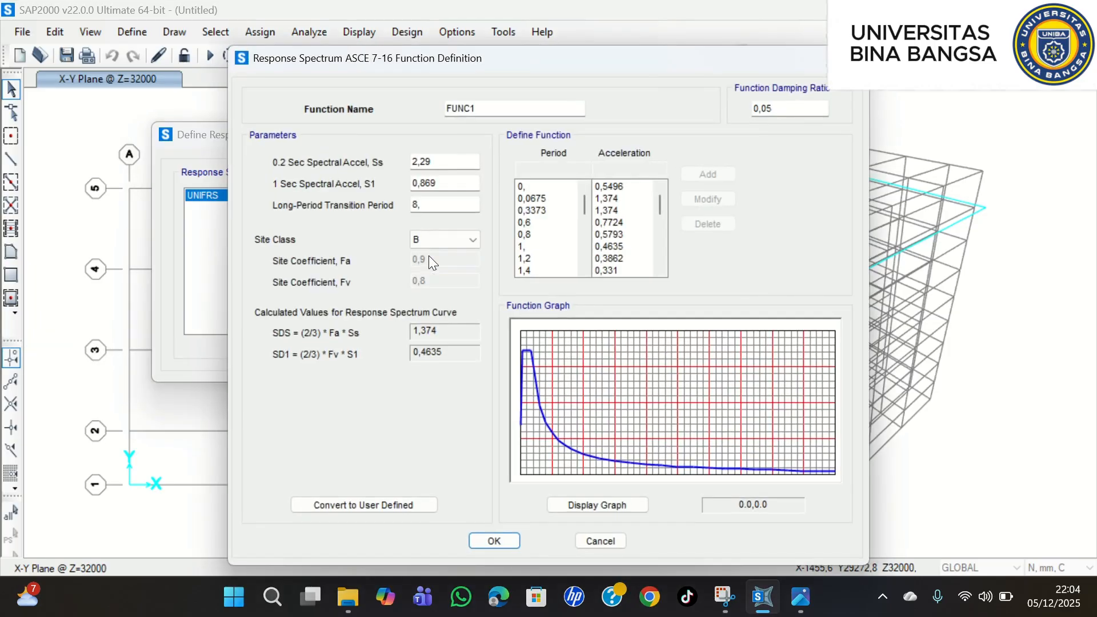
double_click(489, 108)
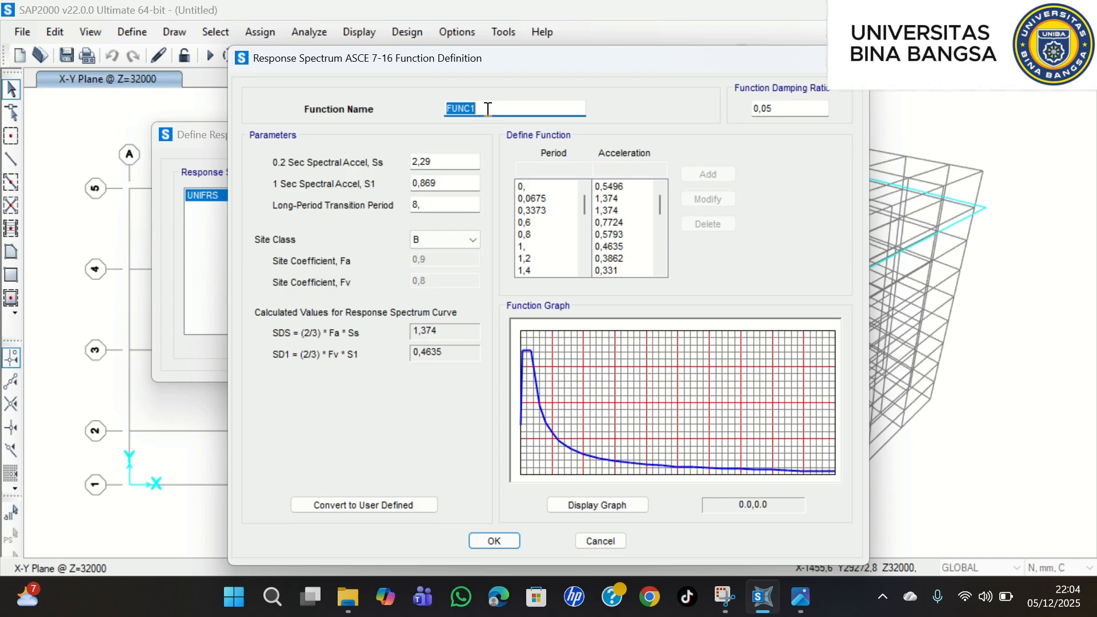
text(KOTA SERANG)
- Set the spectrum's Ss to 0,53 and S1 to 0,23, consulting the Desain Spektra Indonesia screenshot
drag(442, 160, 404, 164)
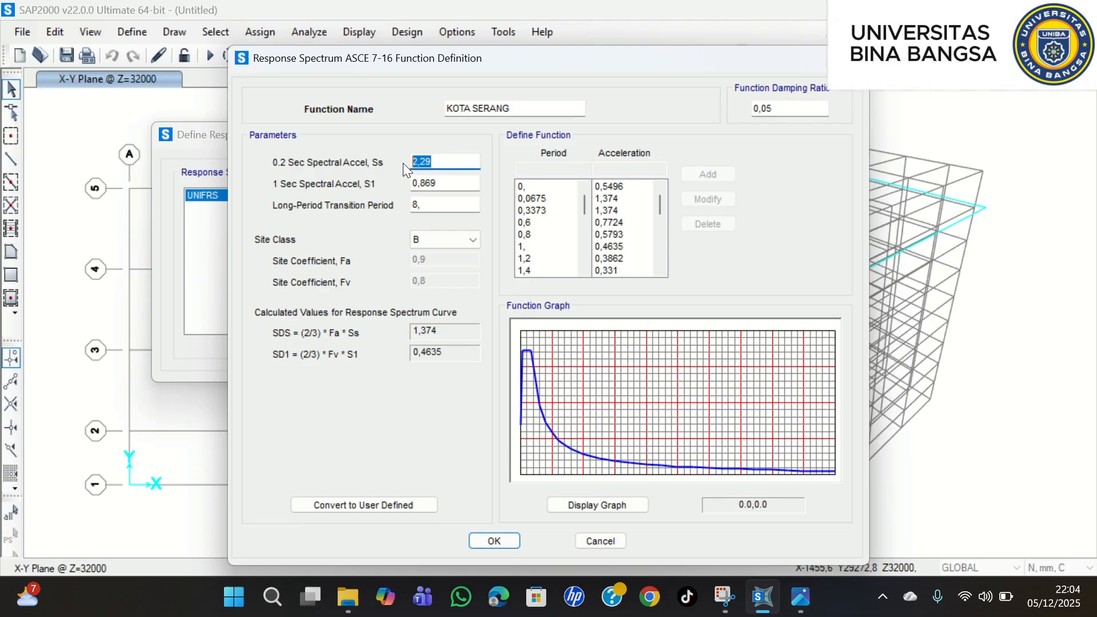
click(800, 597)
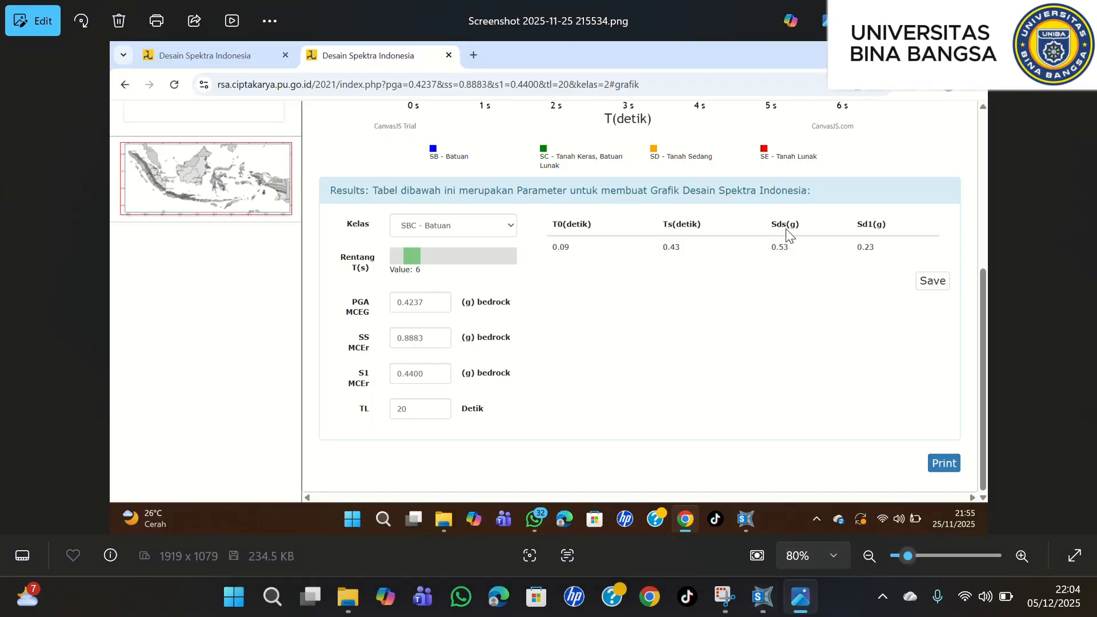
click(763, 597)
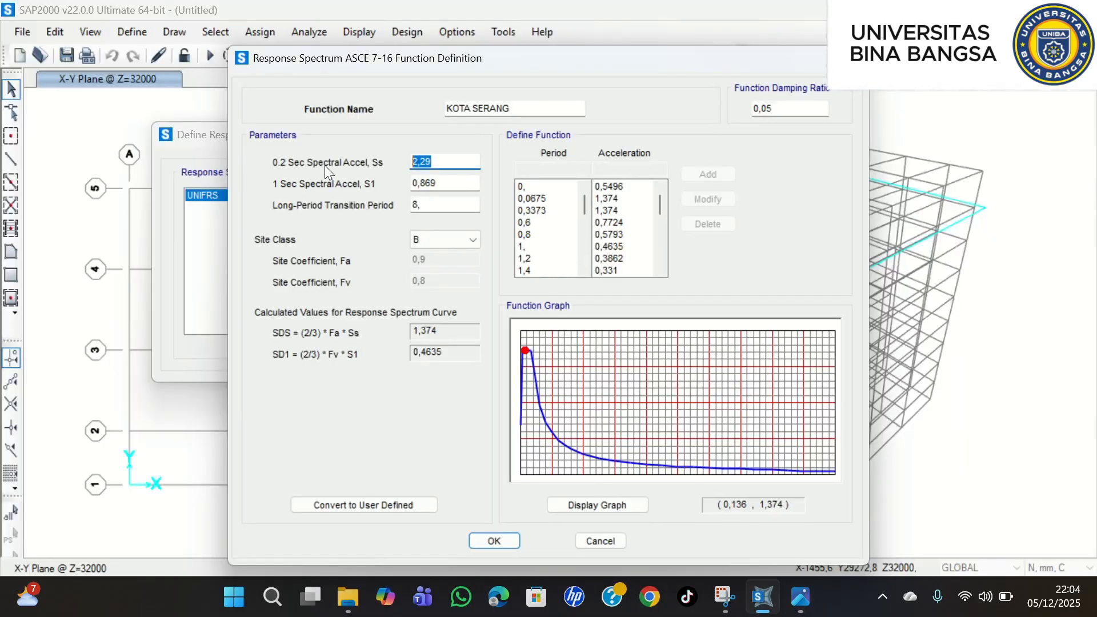
text(0,53)
click(447, 183)
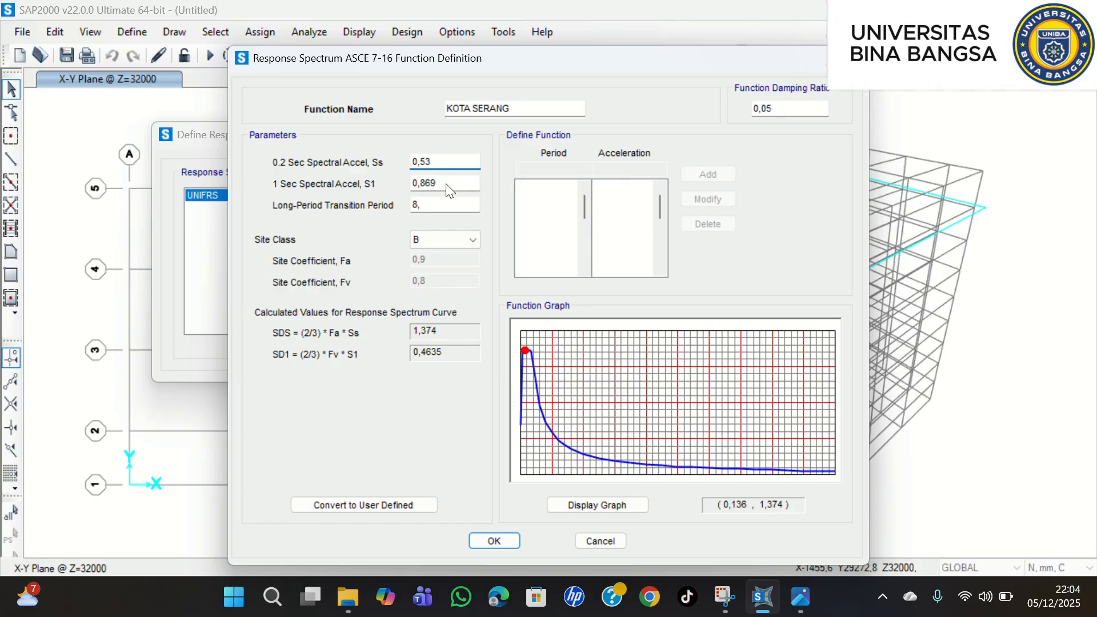
key(BackSpace)
key(BackSpace)
key(BackSpace)
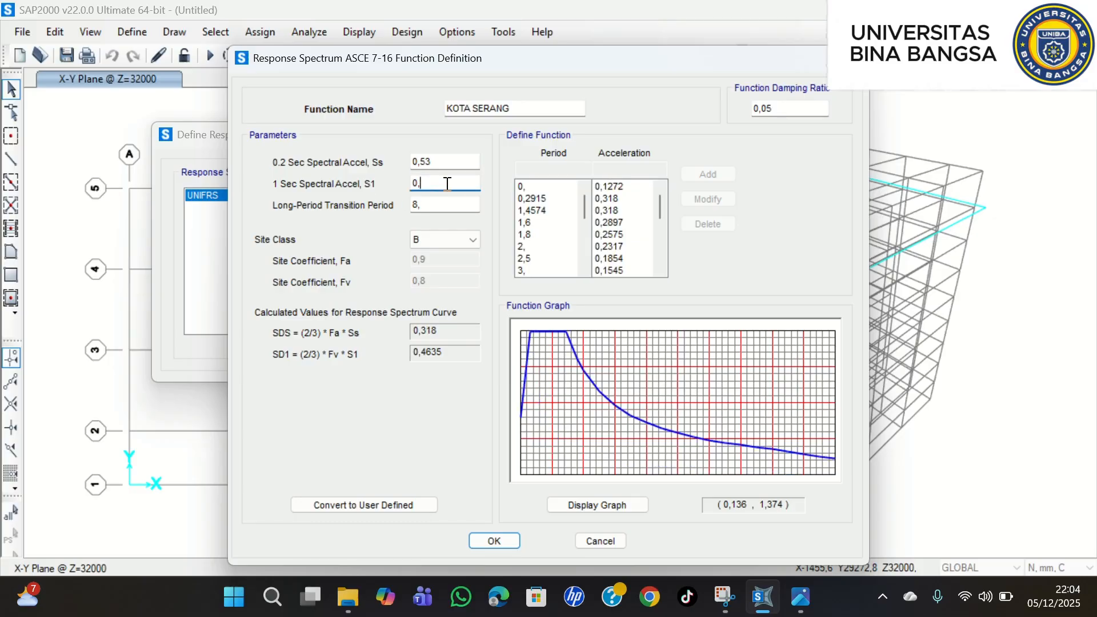
text(23)
- Set the spectrum's long-period transition period to 20 and site class to D, and accept the KOTA SERANG function
click(464, 204)
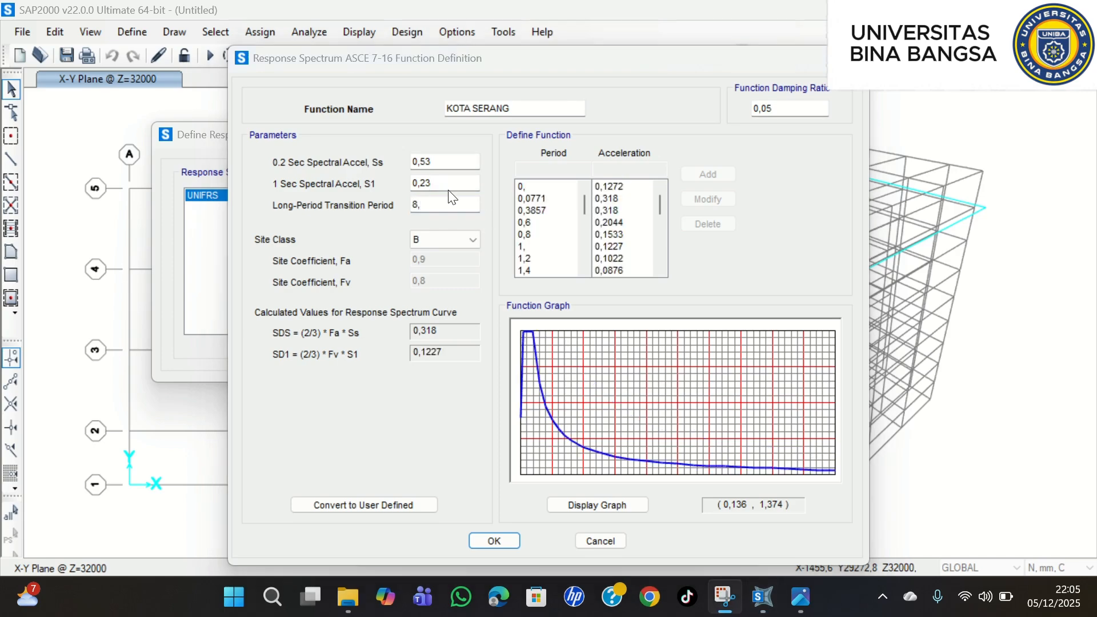
key(BackSpace)
key(BackSpace)
text(20)
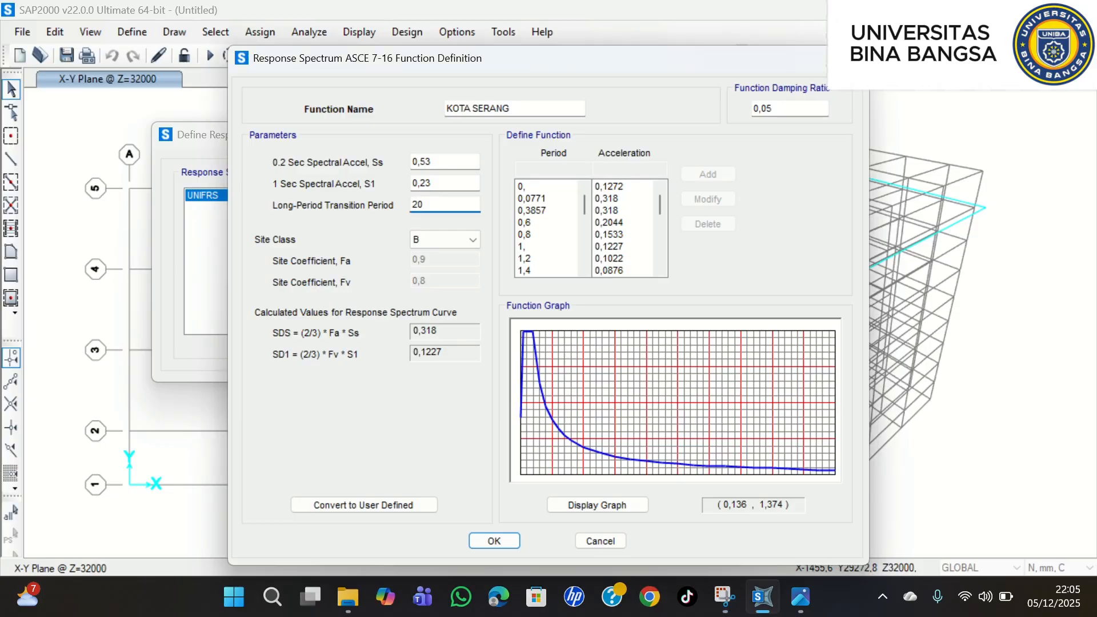
click(448, 245)
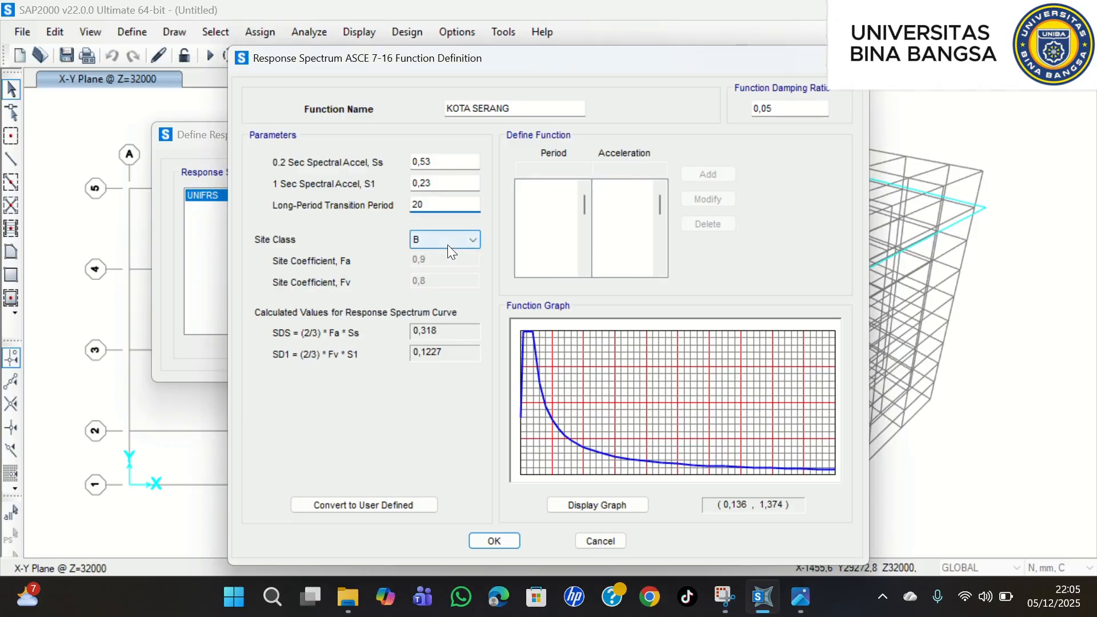
click(434, 293)
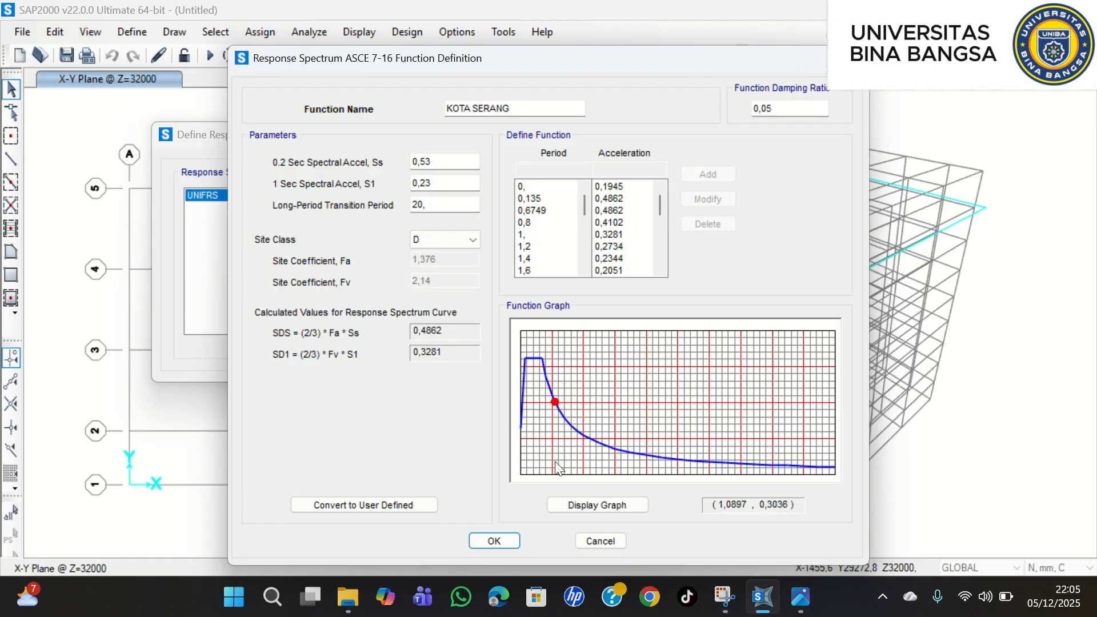
click(501, 540)
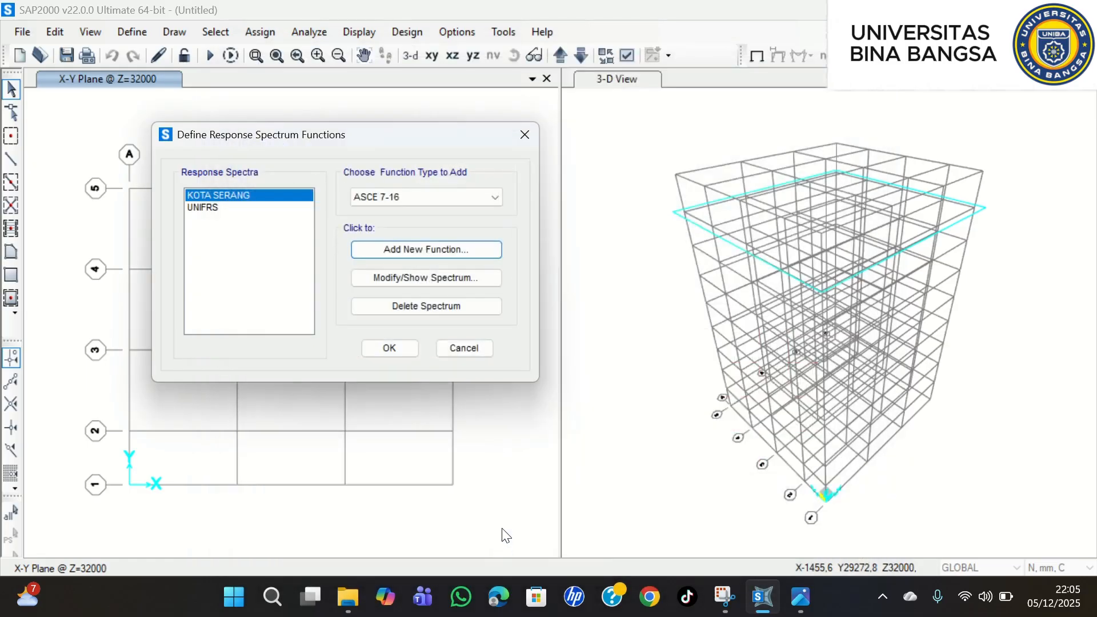
- Delete the UNIFRS response spectrum and accept the spectrum function list
click(264, 209)
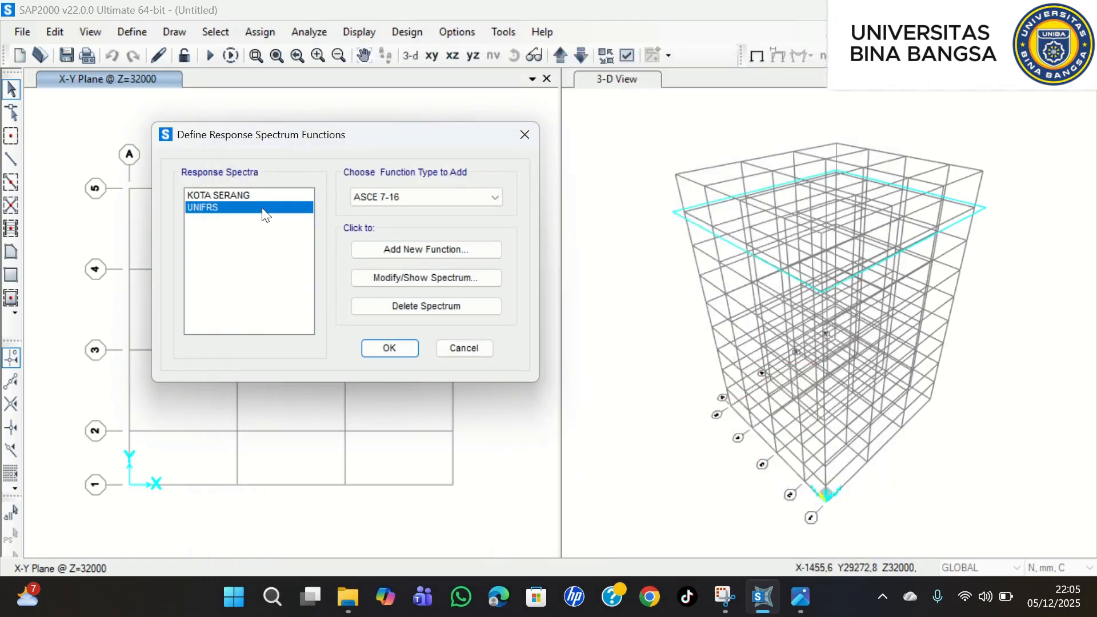
click(418, 307)
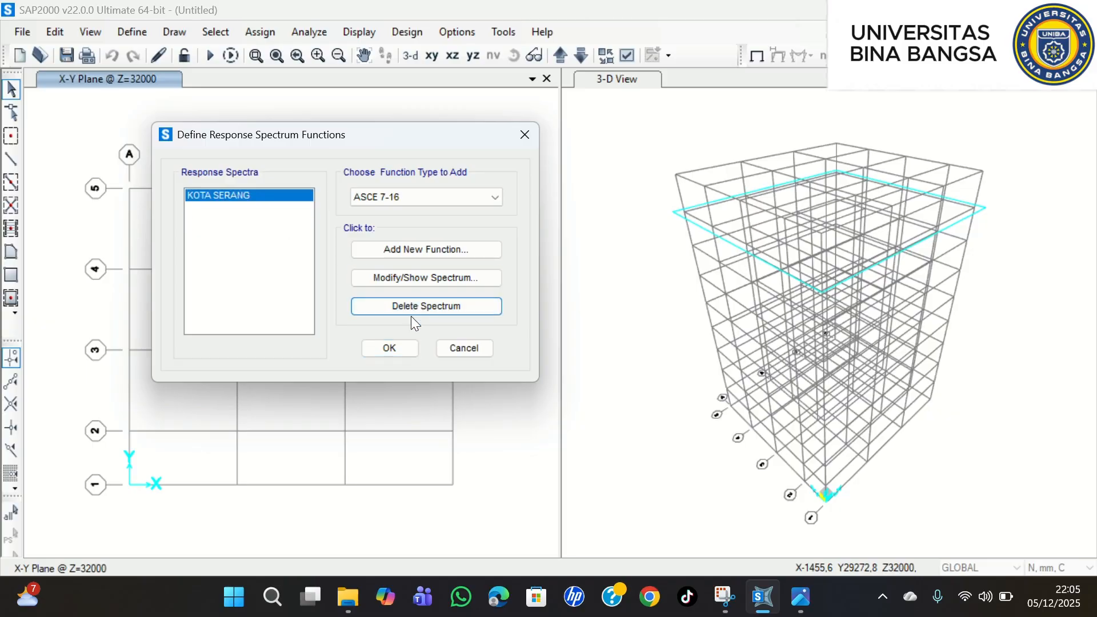
click(395, 348)
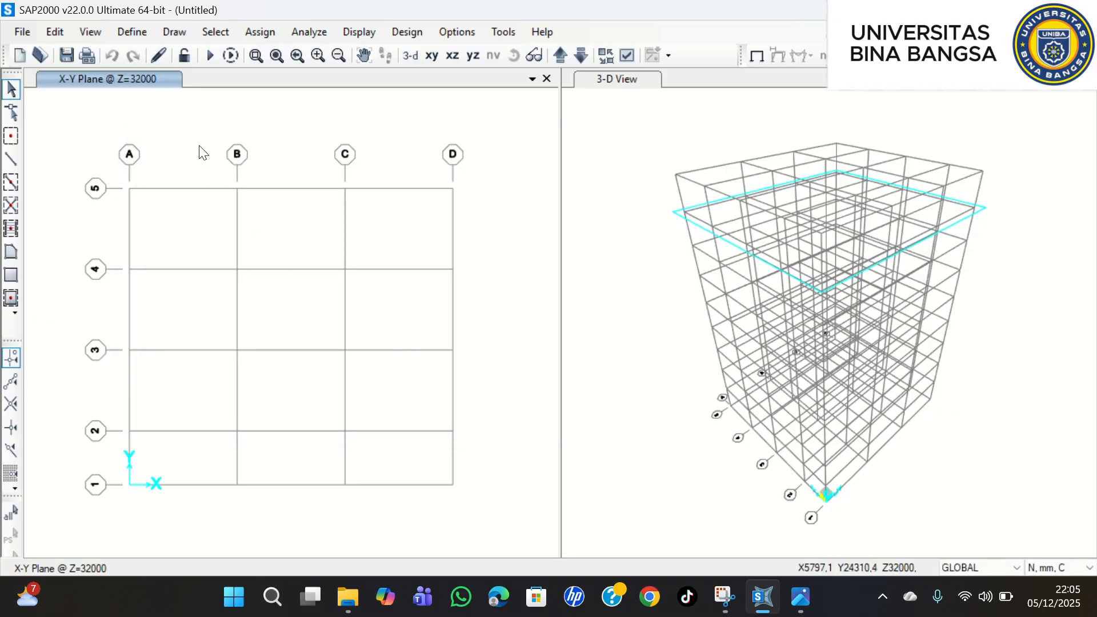
click(130, 29)
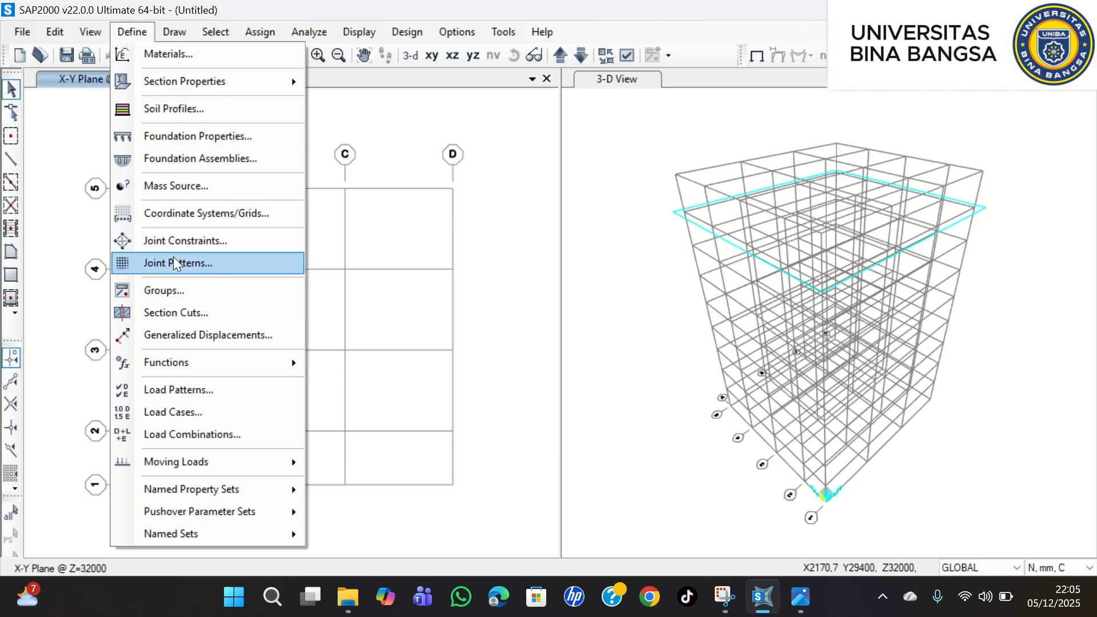
click(192, 413)
key(Escape)
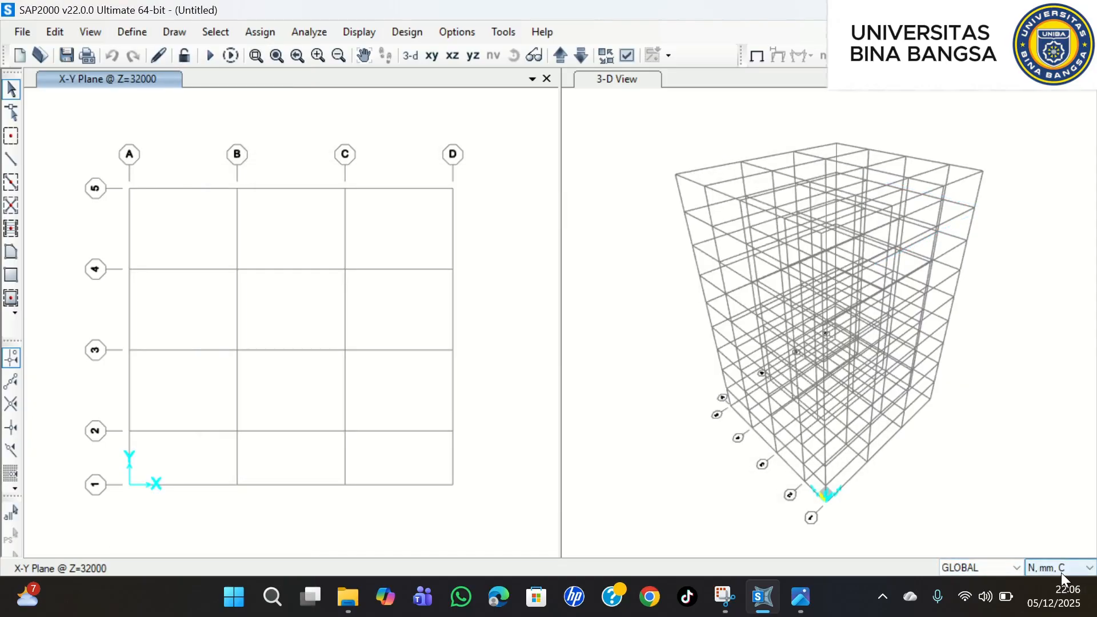
- Switch the model units to KN, m, C and open the load case definitions
click(1062, 573)
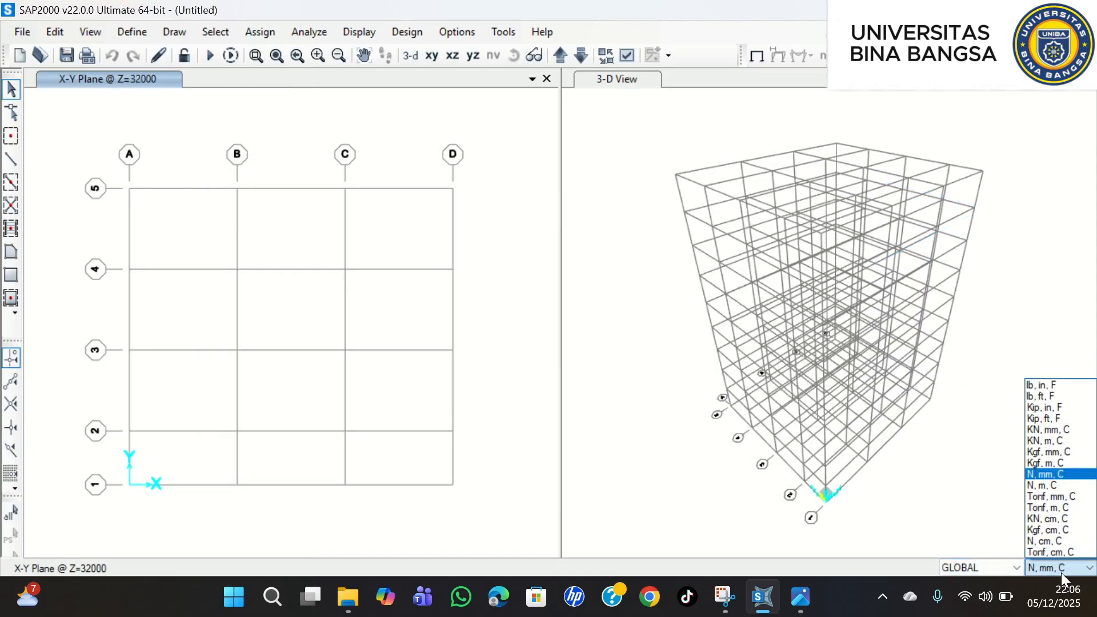
click(1046, 441)
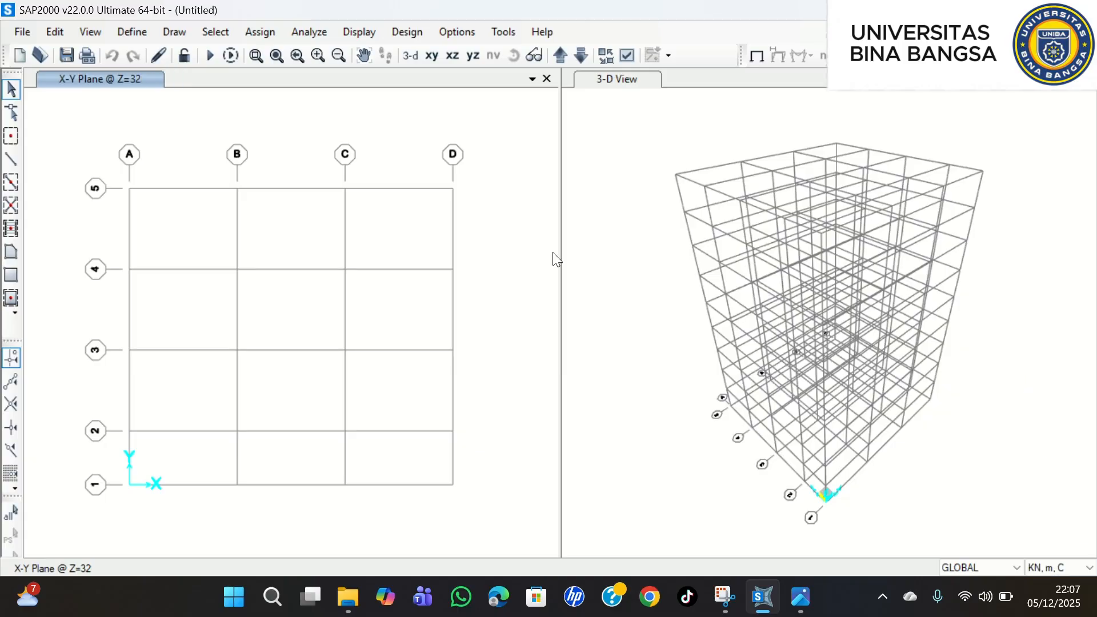
click(136, 38)
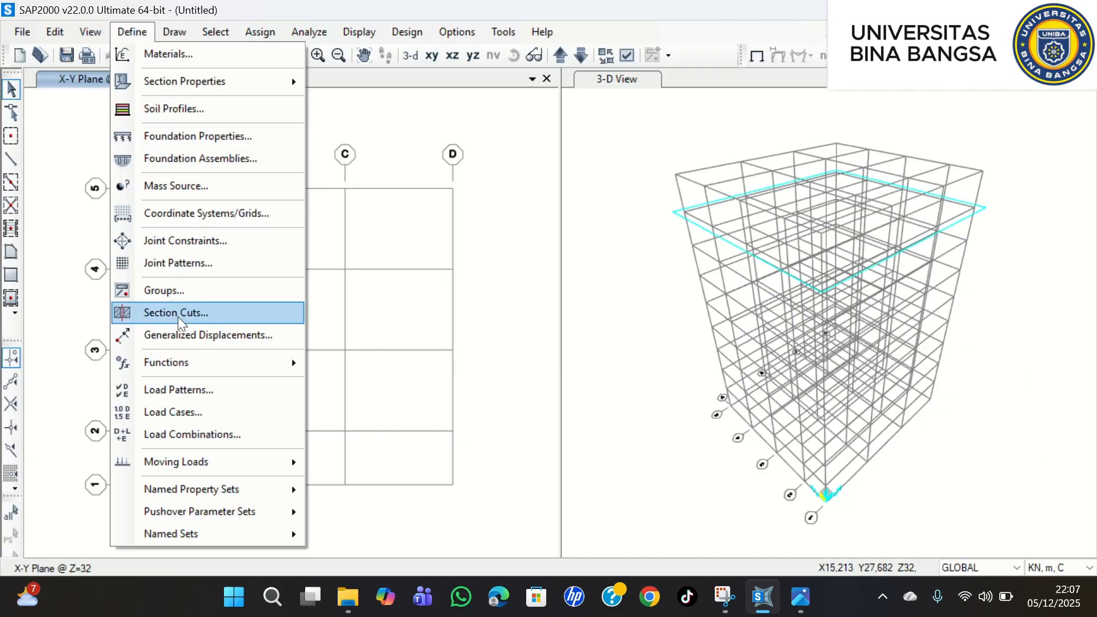
click(181, 410)
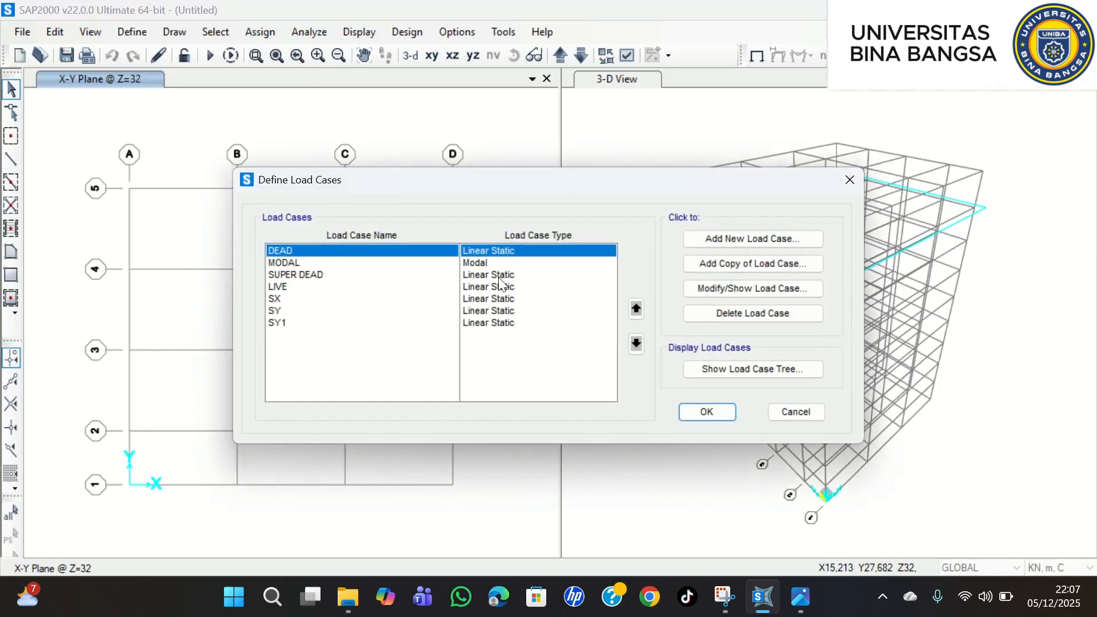
click(282, 299)
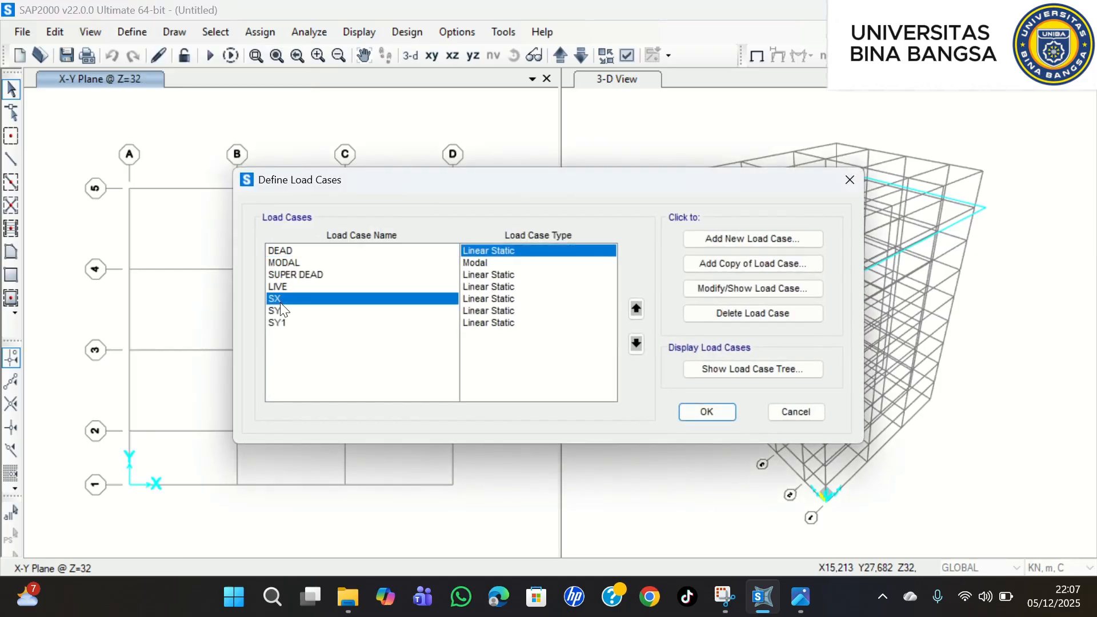
click(480, 311)
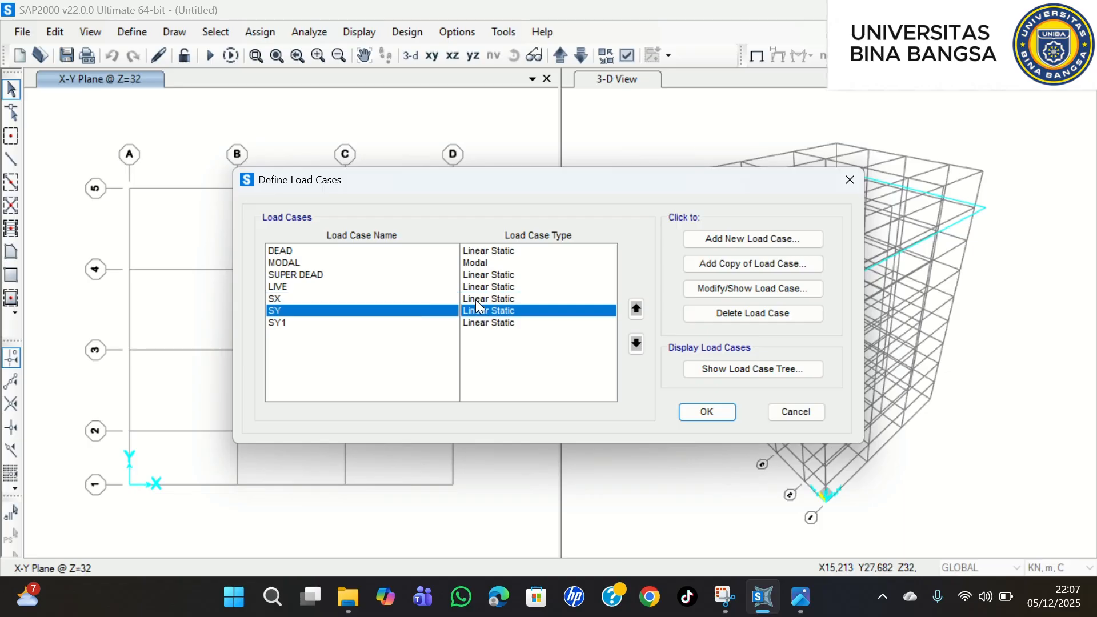
click(475, 299)
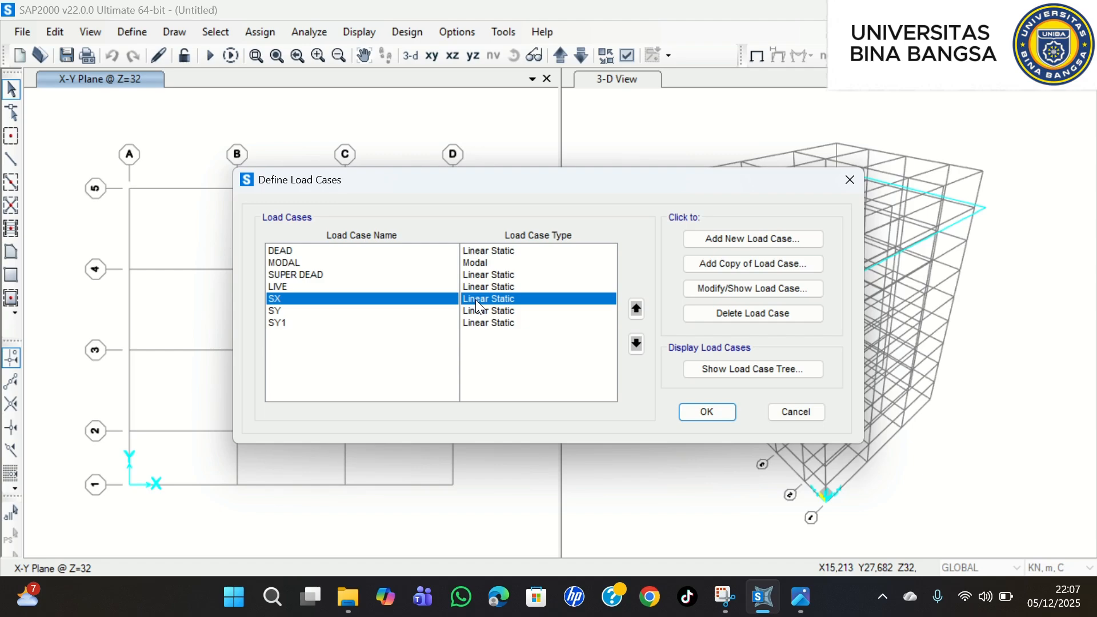
click(469, 310)
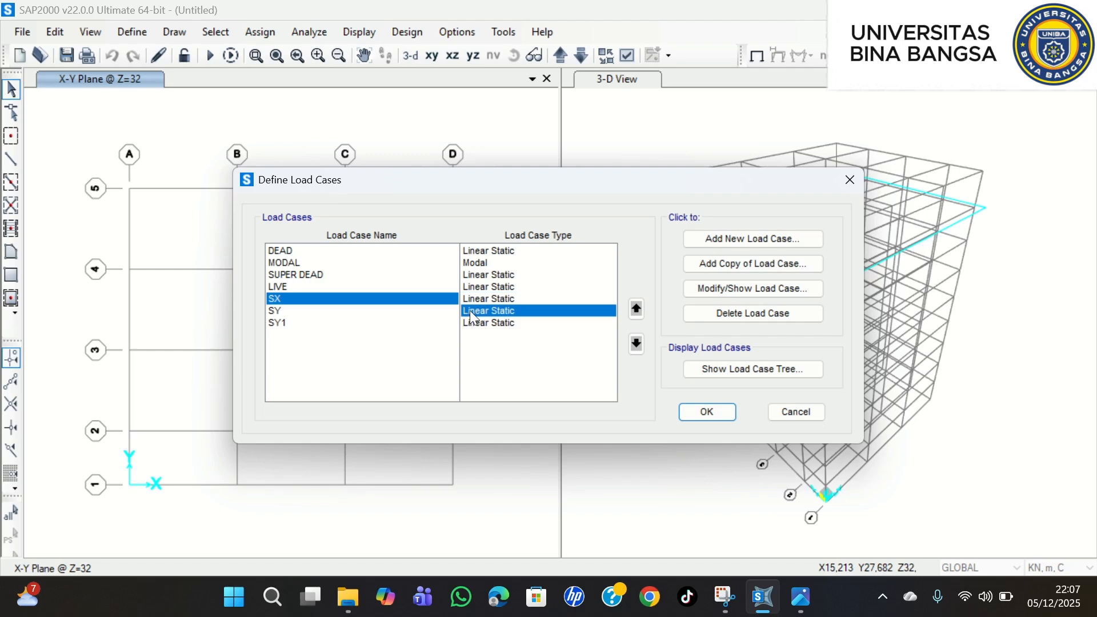
- Add a new load case named DX and set its type to Response Spectrum
click(753, 237)
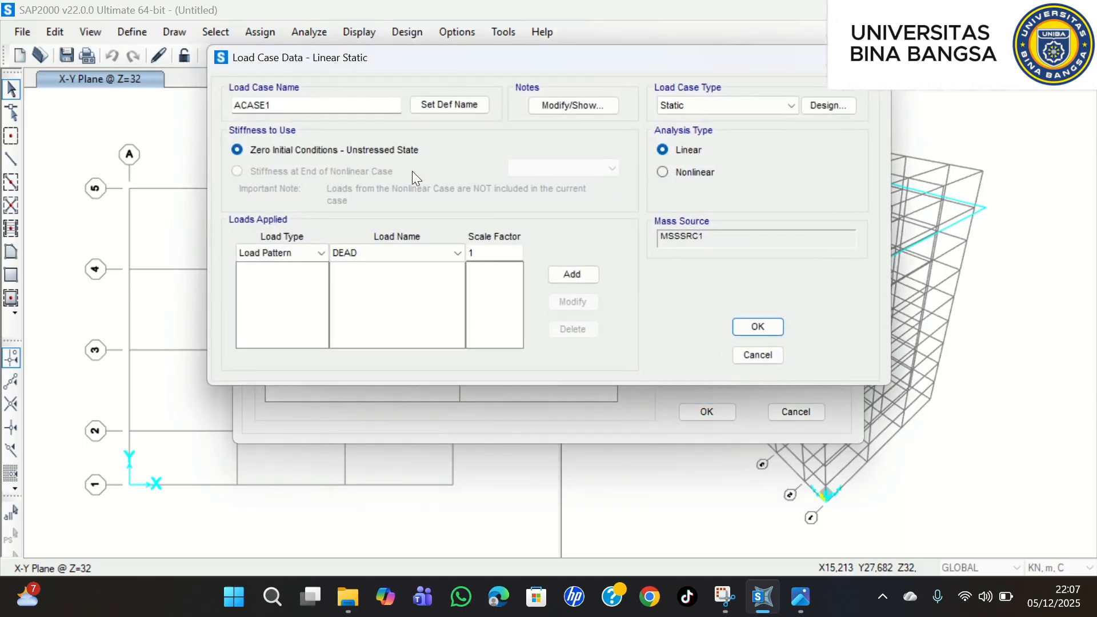
drag(288, 109, 231, 108)
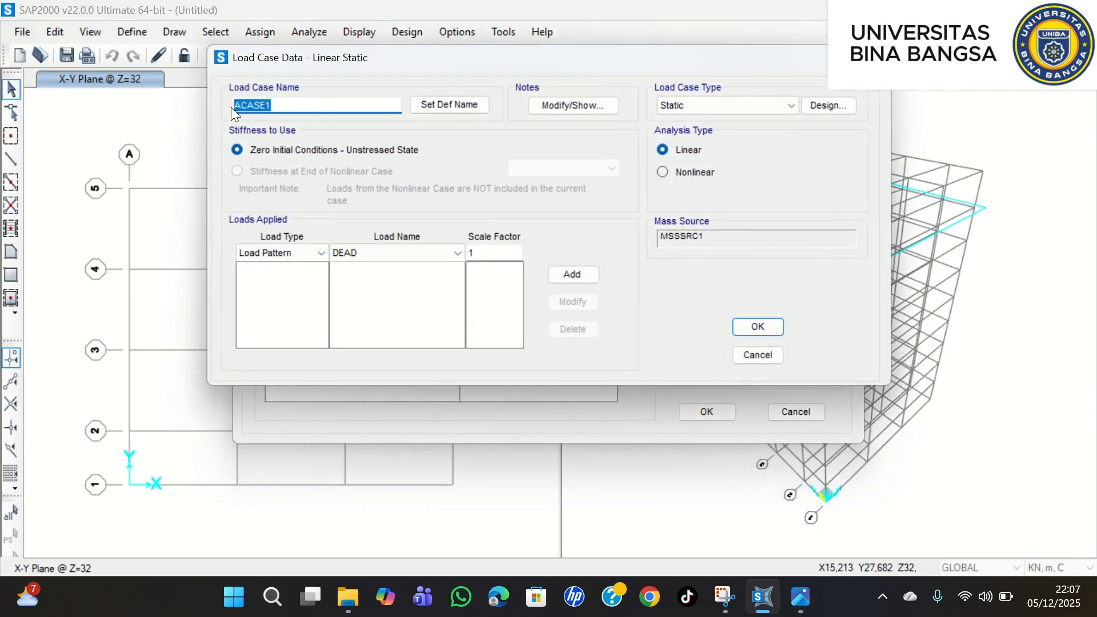
text(DX)
click(725, 104)
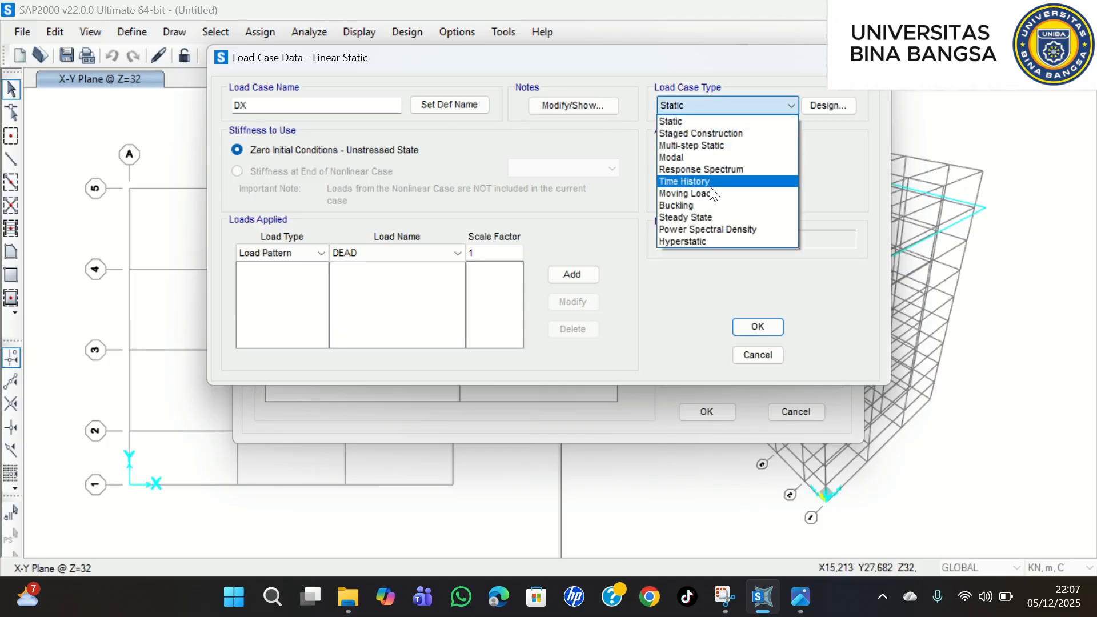
click(735, 171)
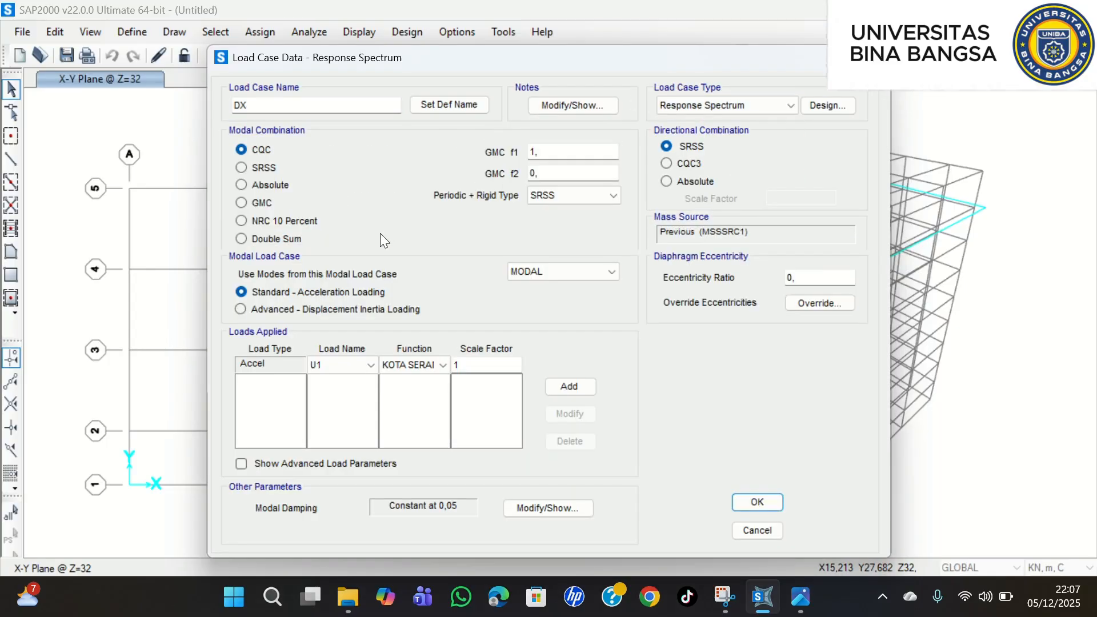
- Apply the U1 acceleration with the KOTA SERANG function and scale factor 9,81*1/8 to DX, and accept the load case
click(473, 360)
key(BackSpace)
text(9,81*1/8)
click(575, 383)
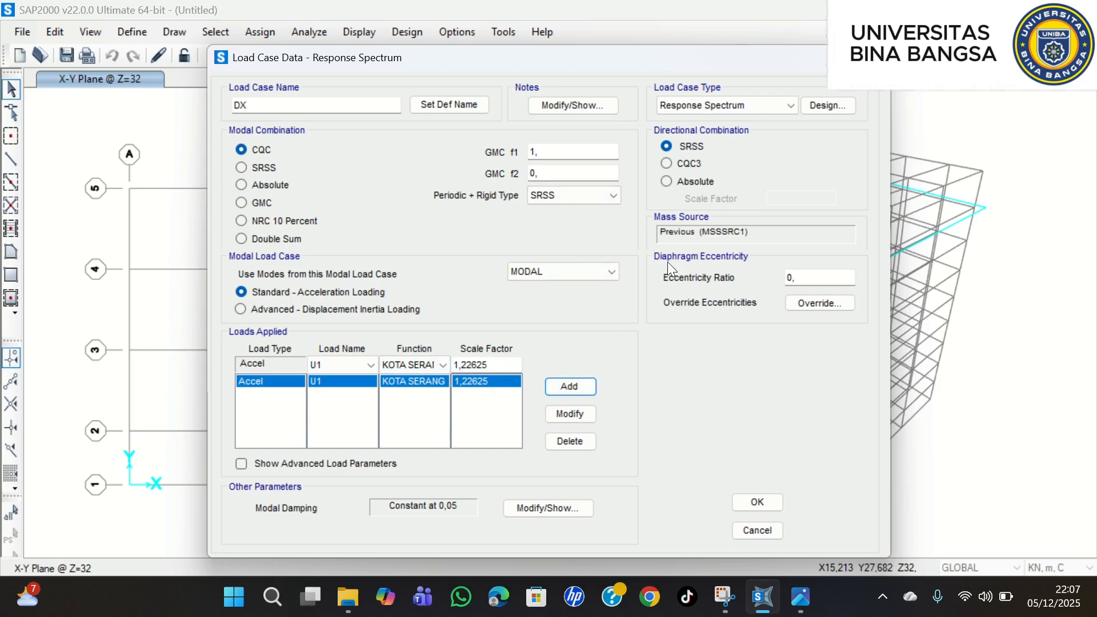
click(760, 503)
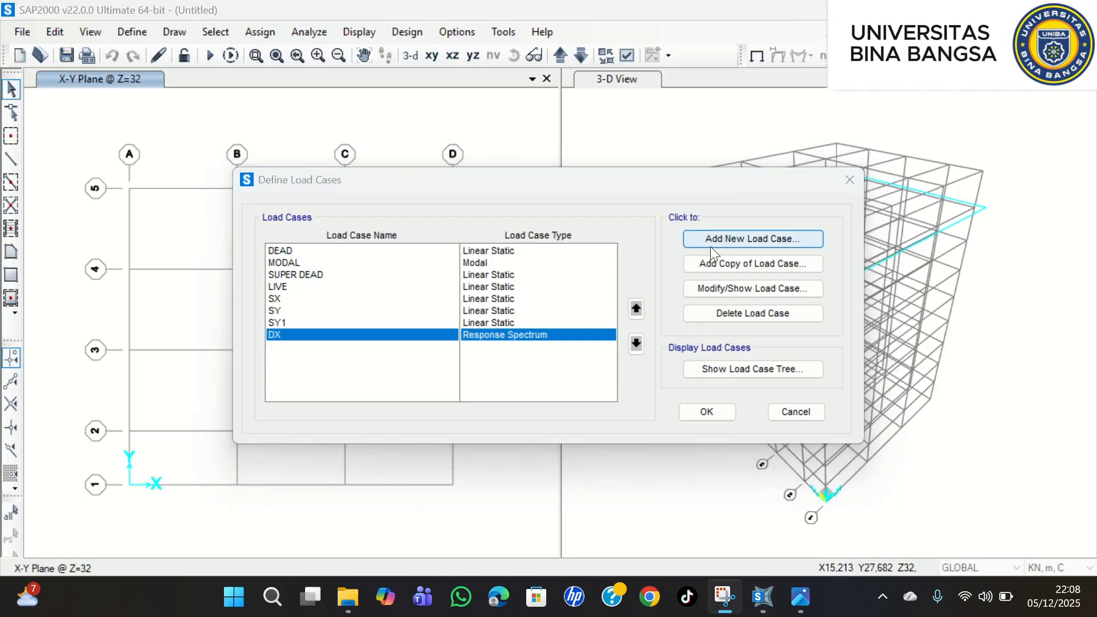
- Copy the DX load case as DY, change its applied acceleration to U2, and accept it
click(745, 266)
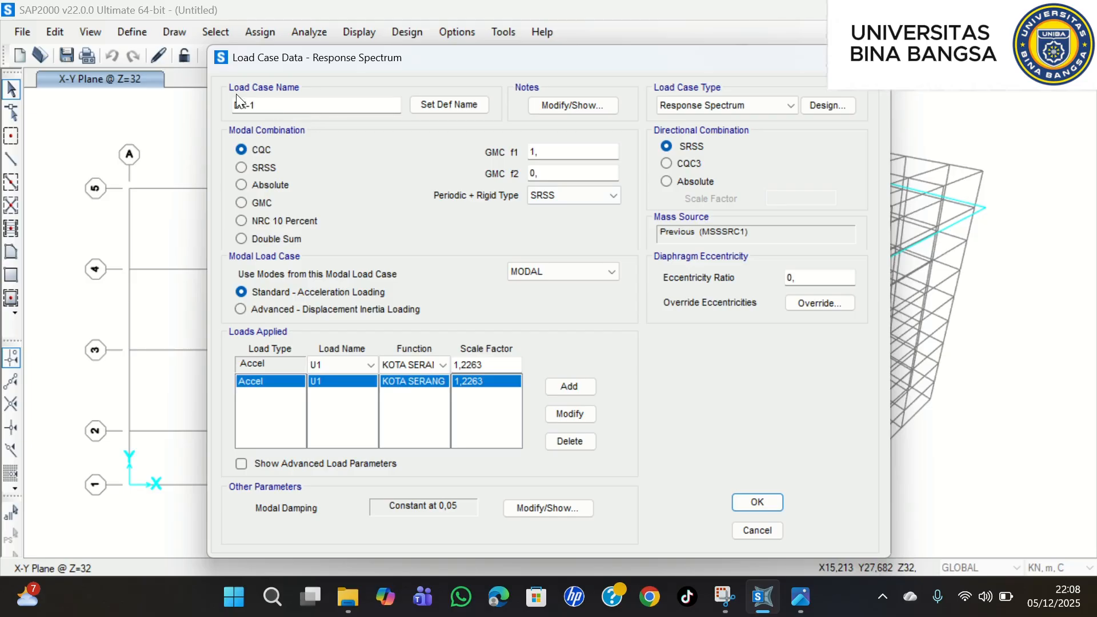
drag(257, 103, 239, 105)
text(Y)
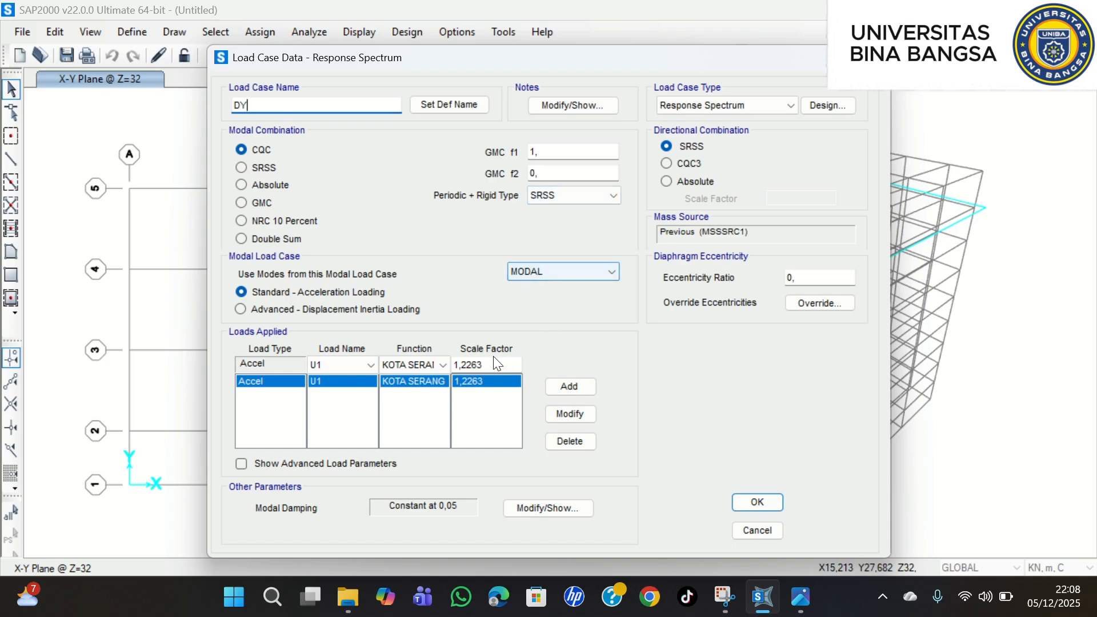
click(576, 413)
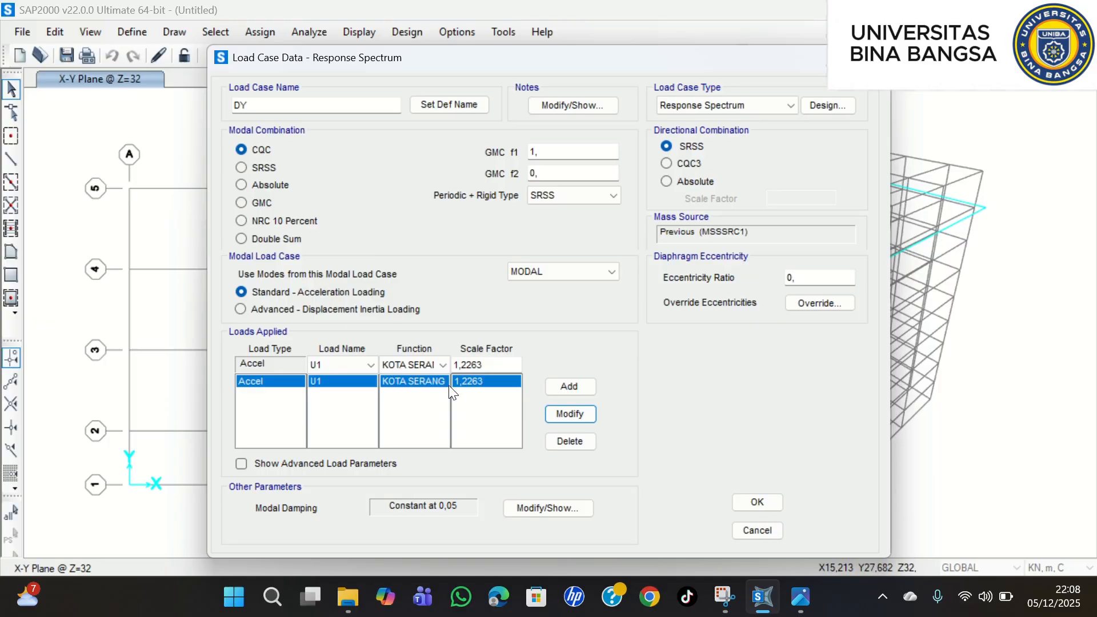
click(463, 30)
click(346, 363)
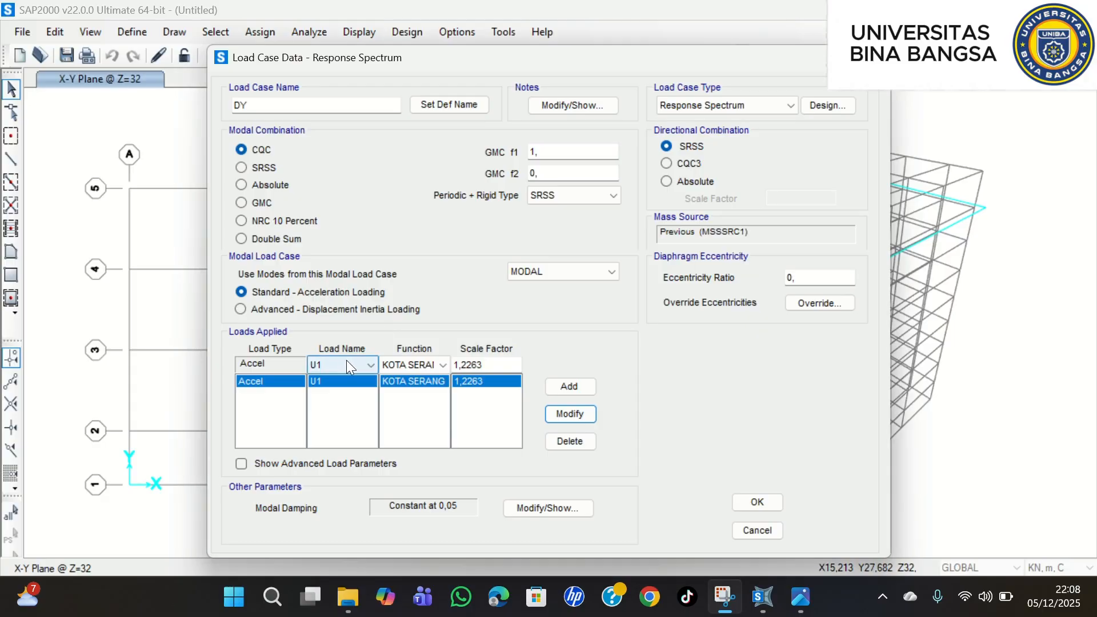
click(343, 394)
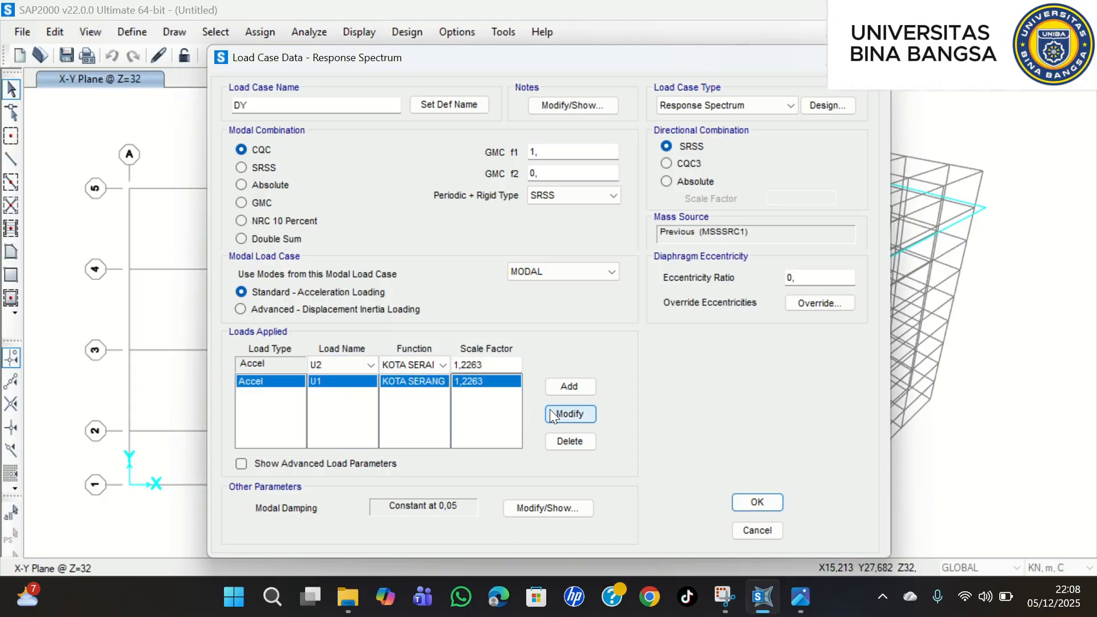
click(571, 413)
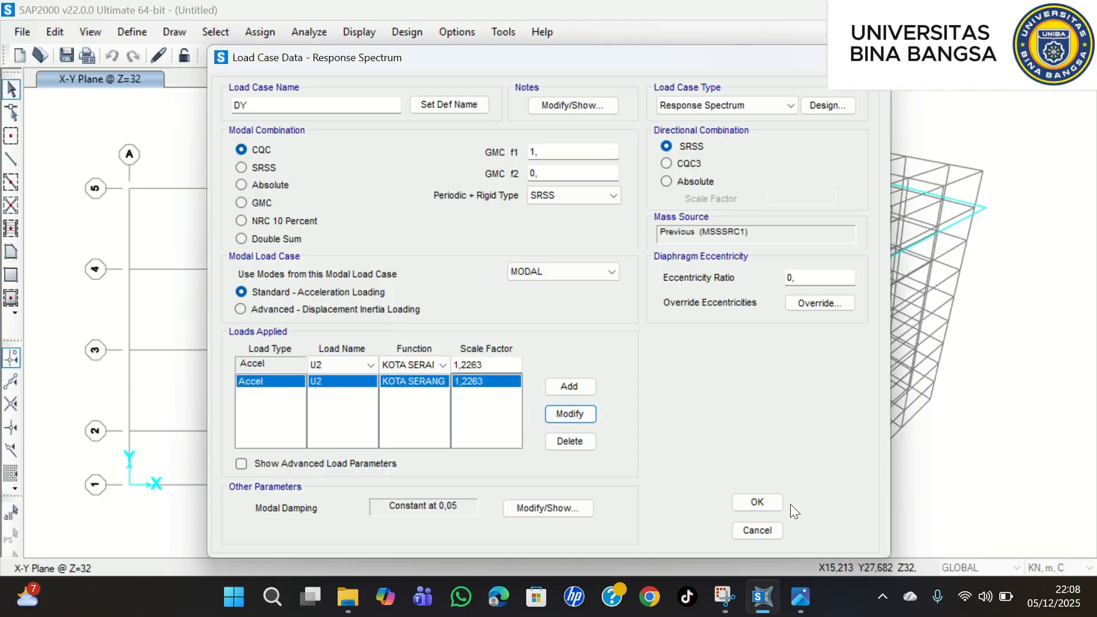
click(762, 501)
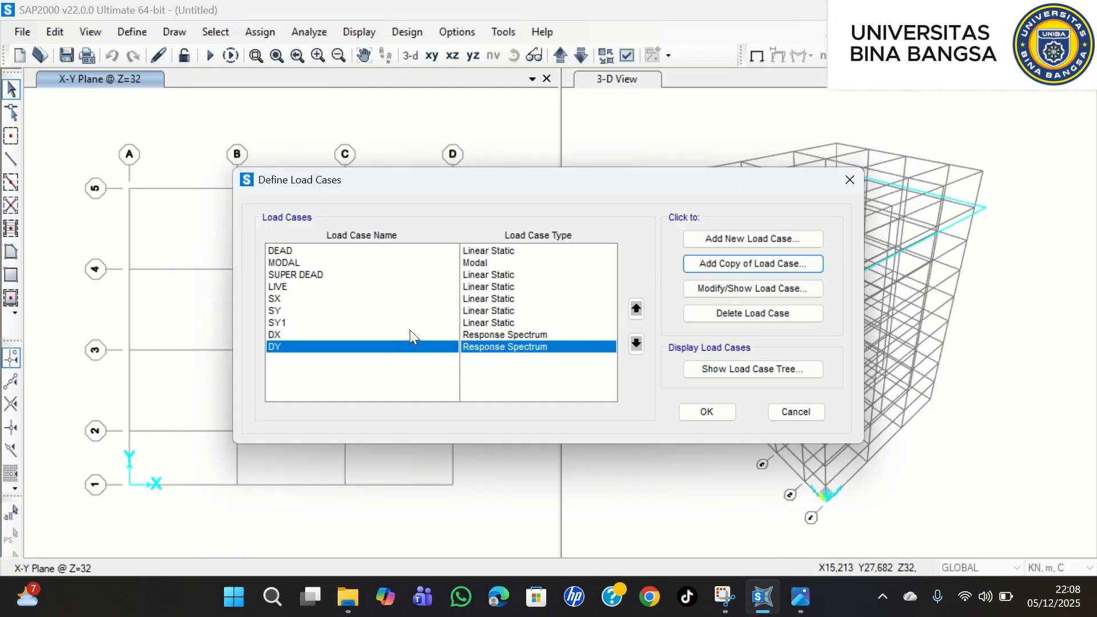
- Delete the SY1 load case and accept the load case list
click(379, 322)
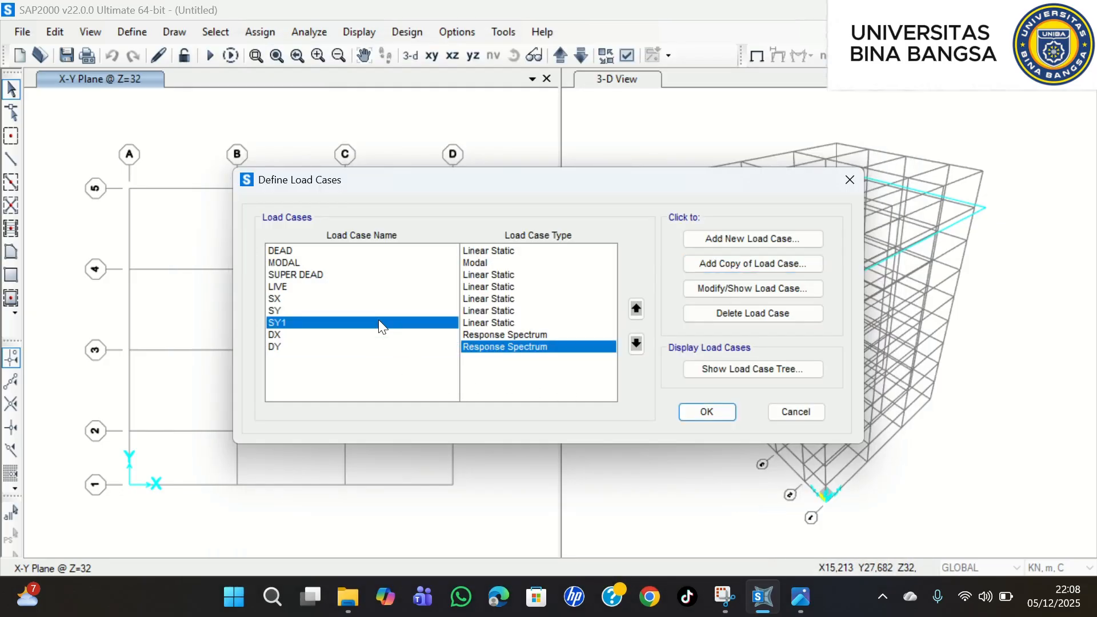
click(762, 313)
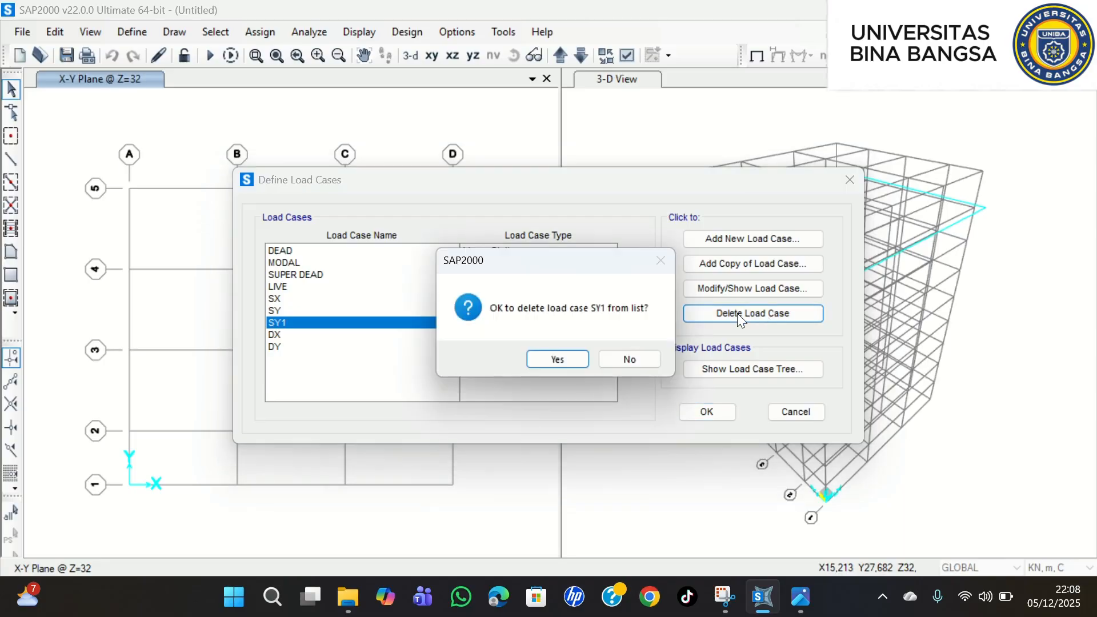
click(566, 358)
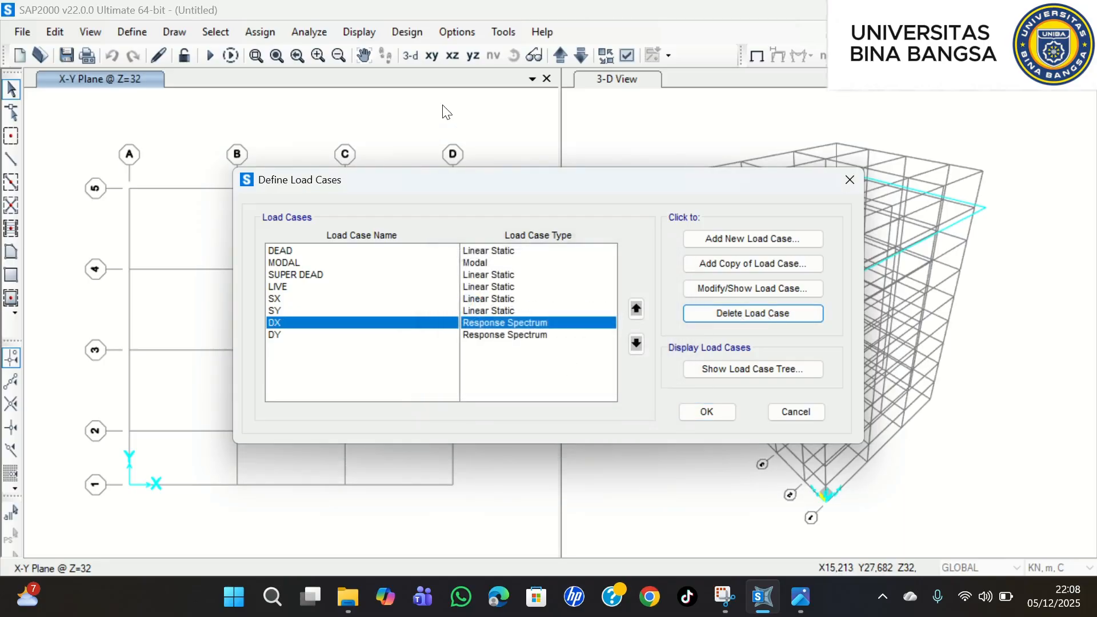
click(460, 35)
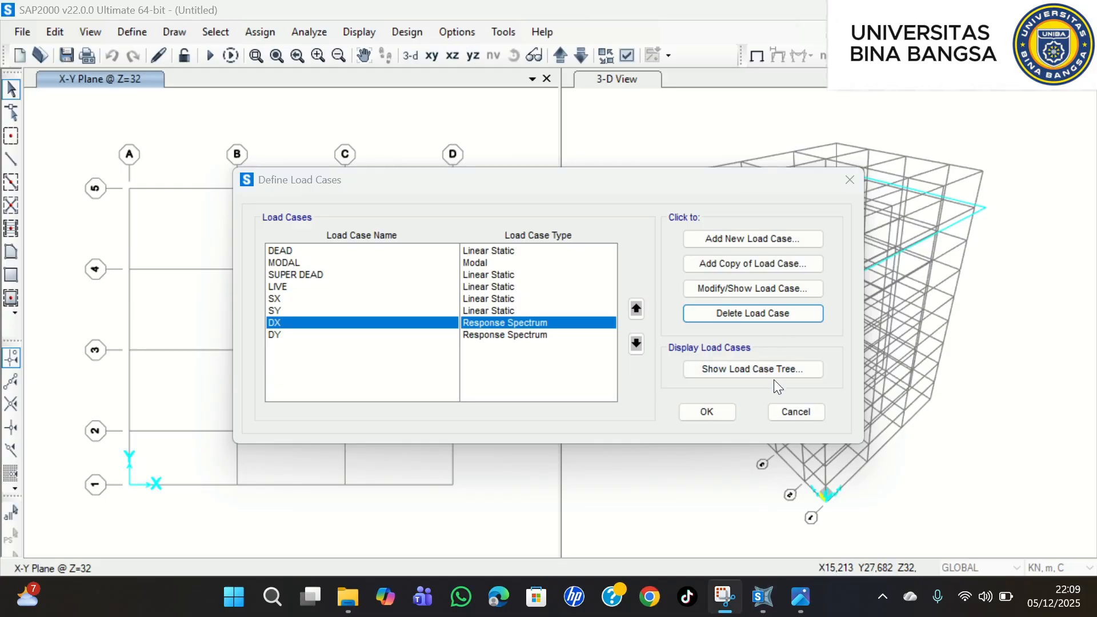
click(708, 412)
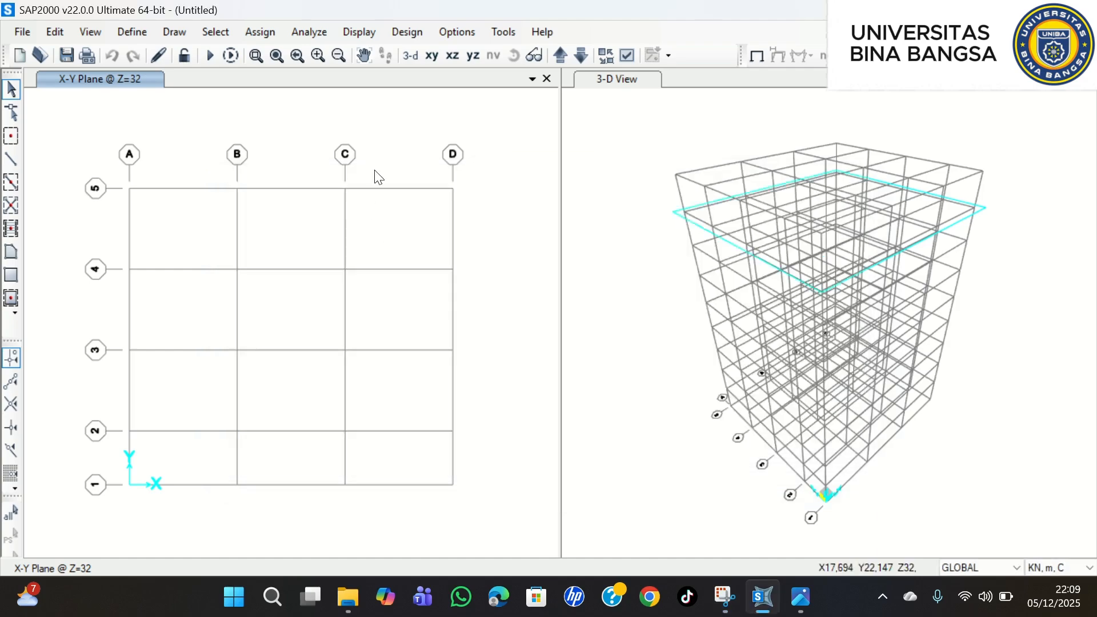
- Create a first load combination and add the DEAD load case with scale factor 1,4
click(122, 25)
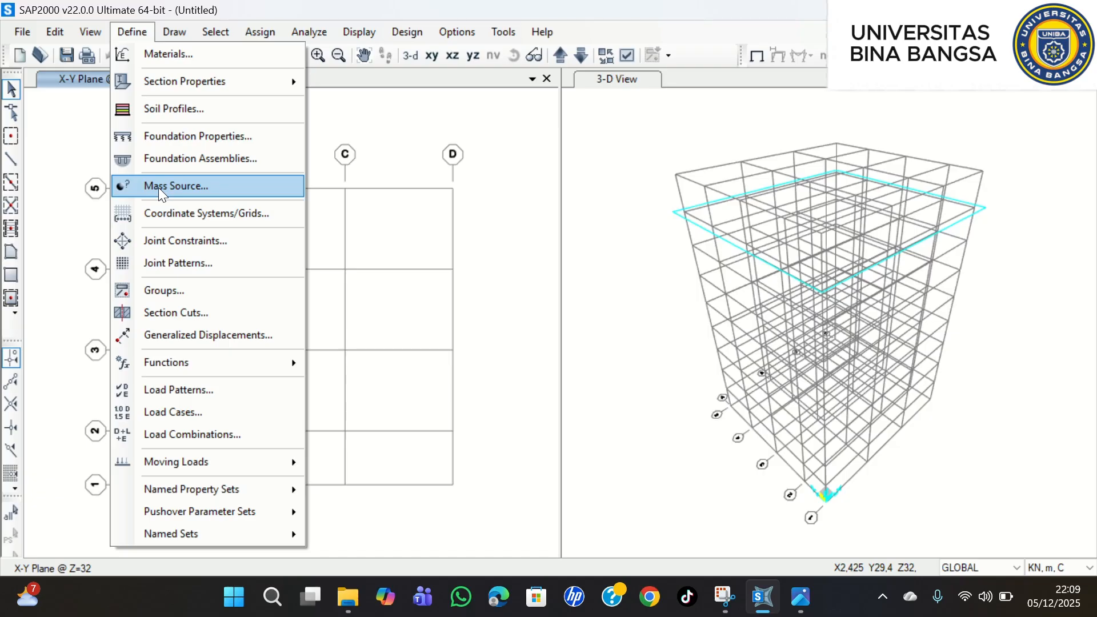
click(182, 434)
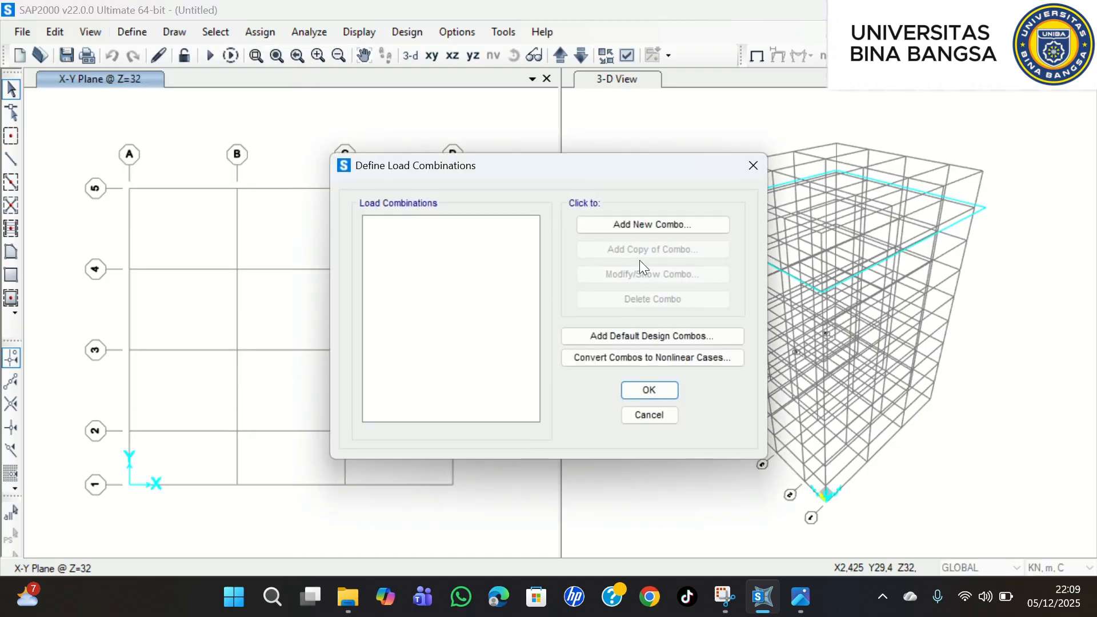
click(675, 227)
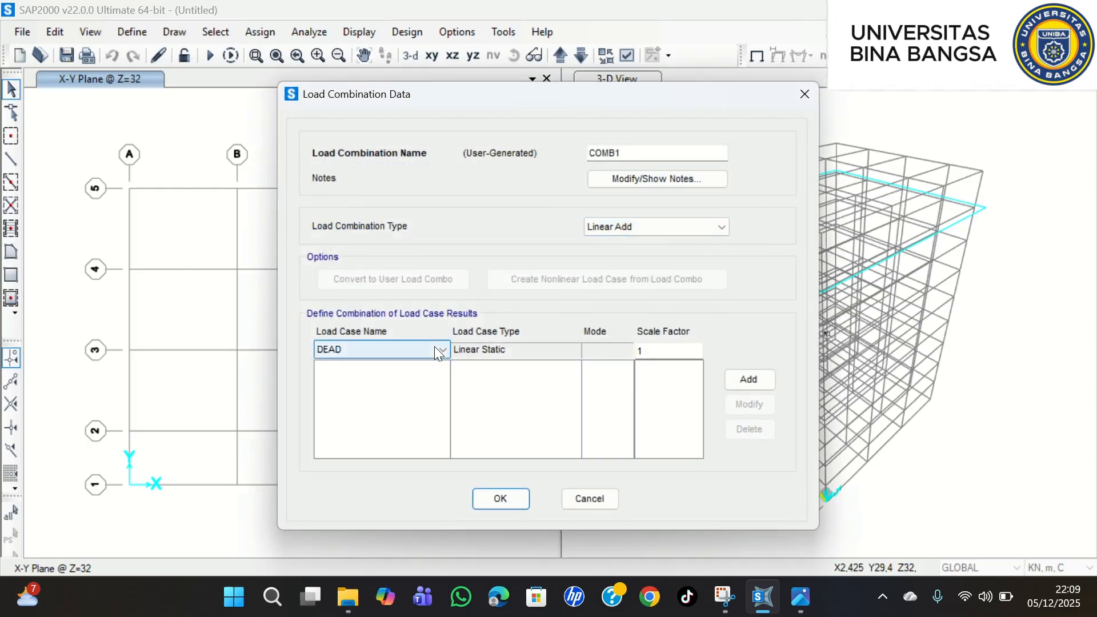
click(452, 26)
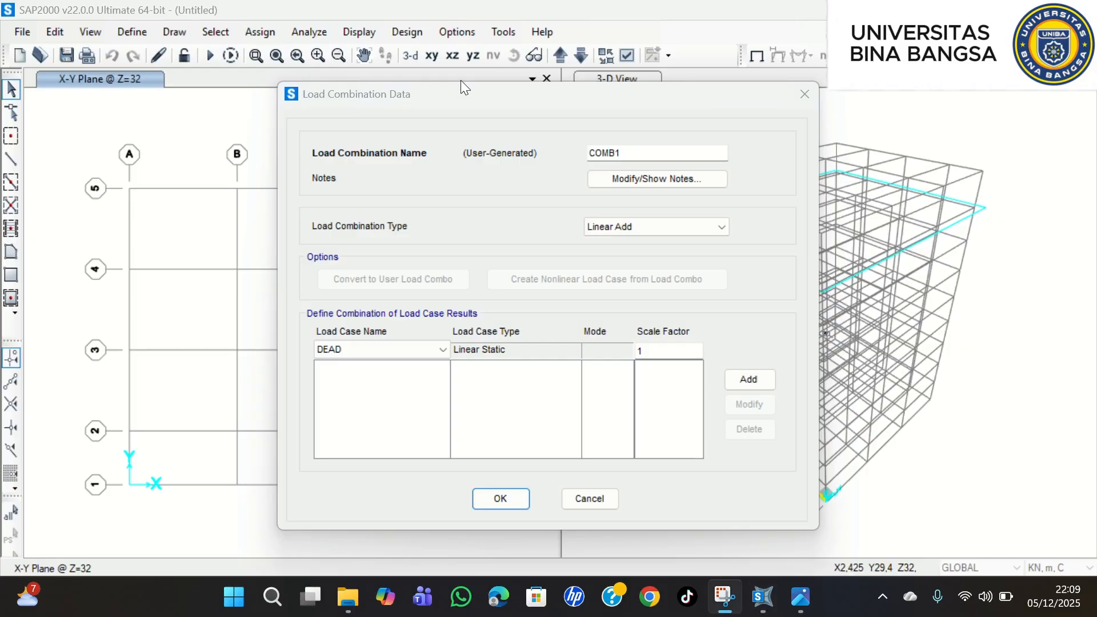
click(658, 351)
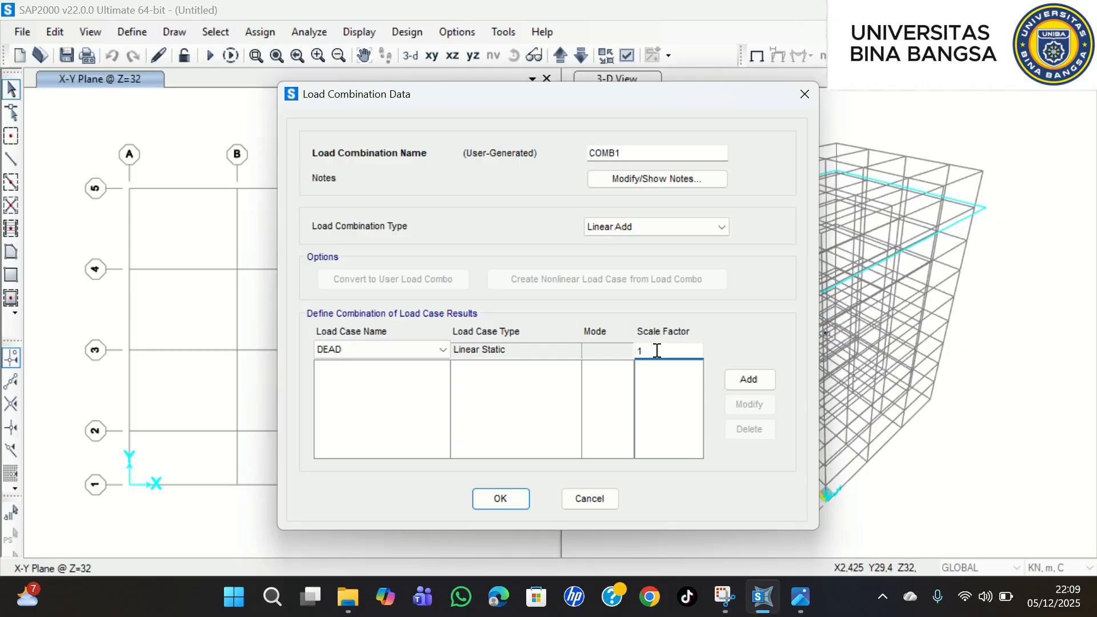
text(,4)
click(756, 384)
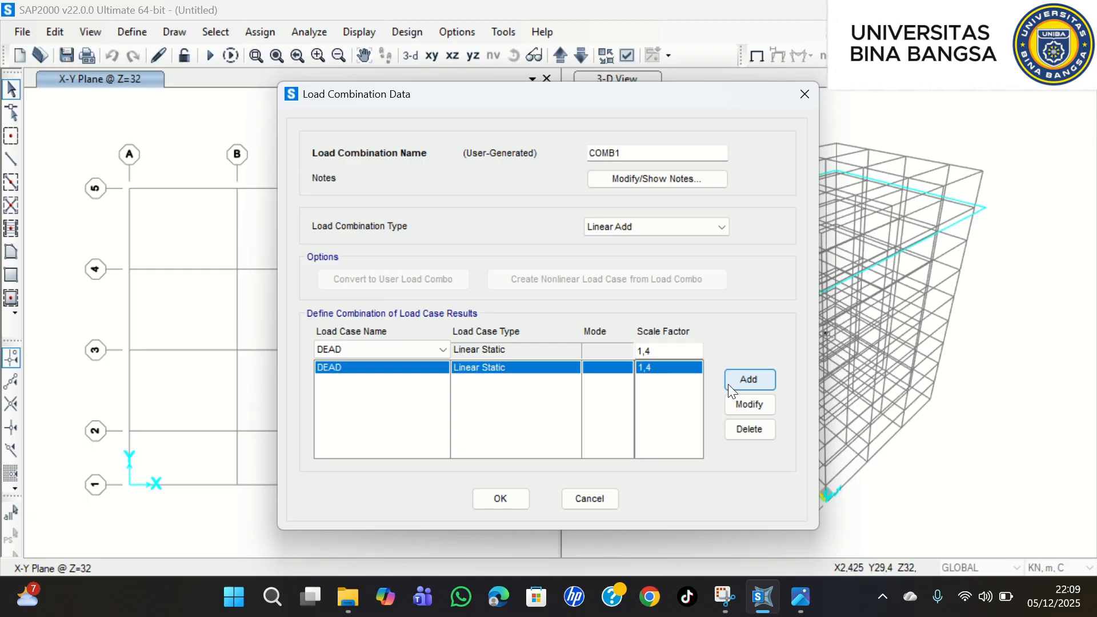
- Add the SUPER DEAD load case with scale factor 1,4 to the combination and accept it
click(457, 26)
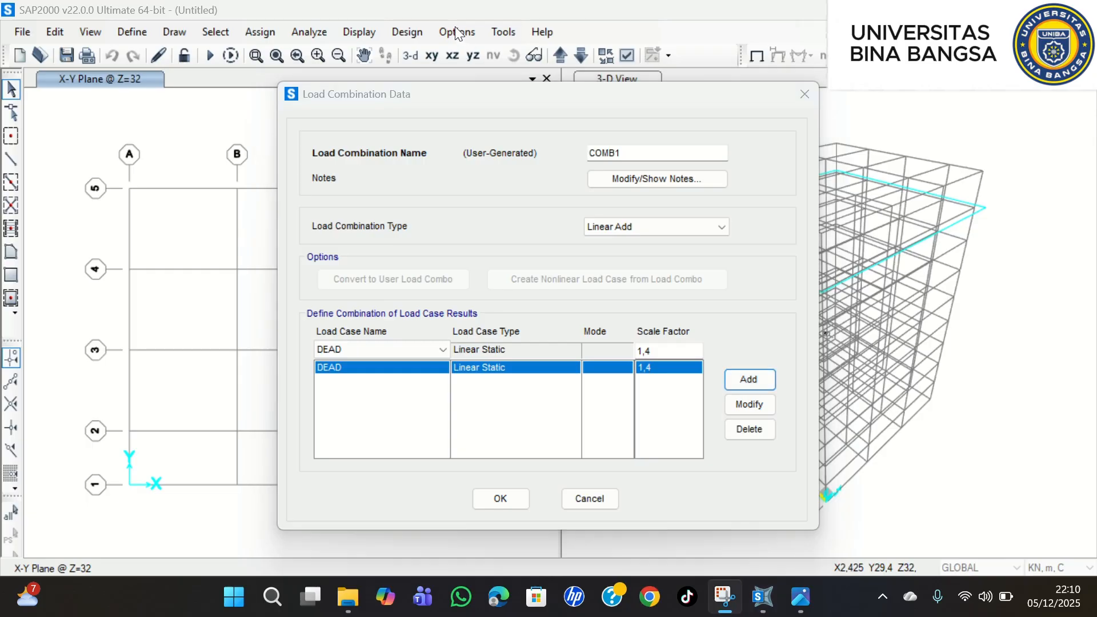
click(424, 349)
click(436, 350)
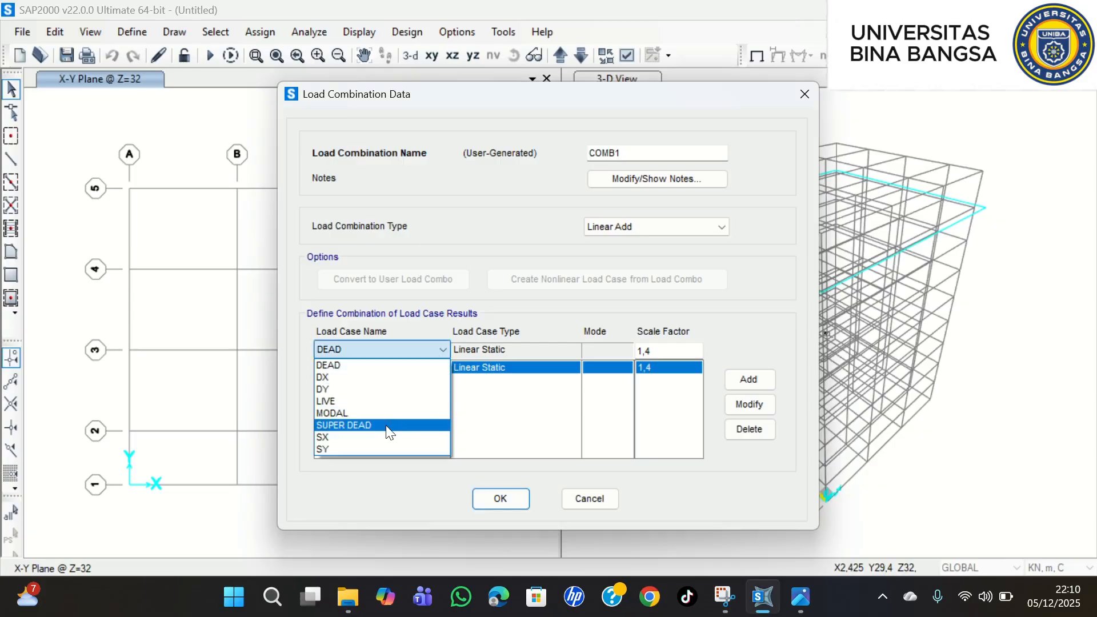
click(388, 427)
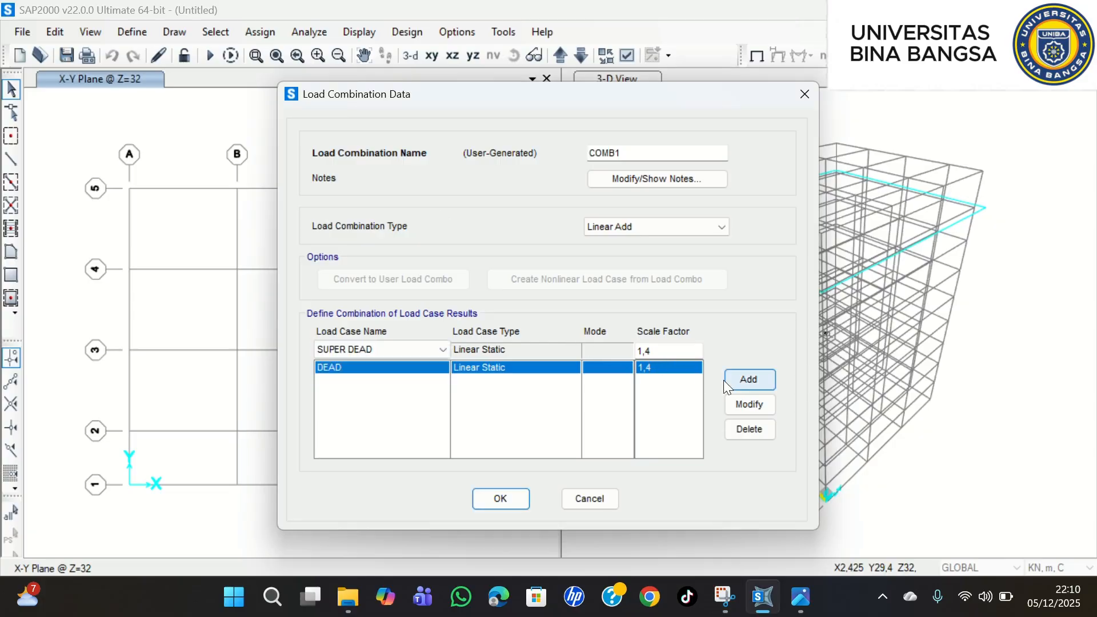
click(745, 380)
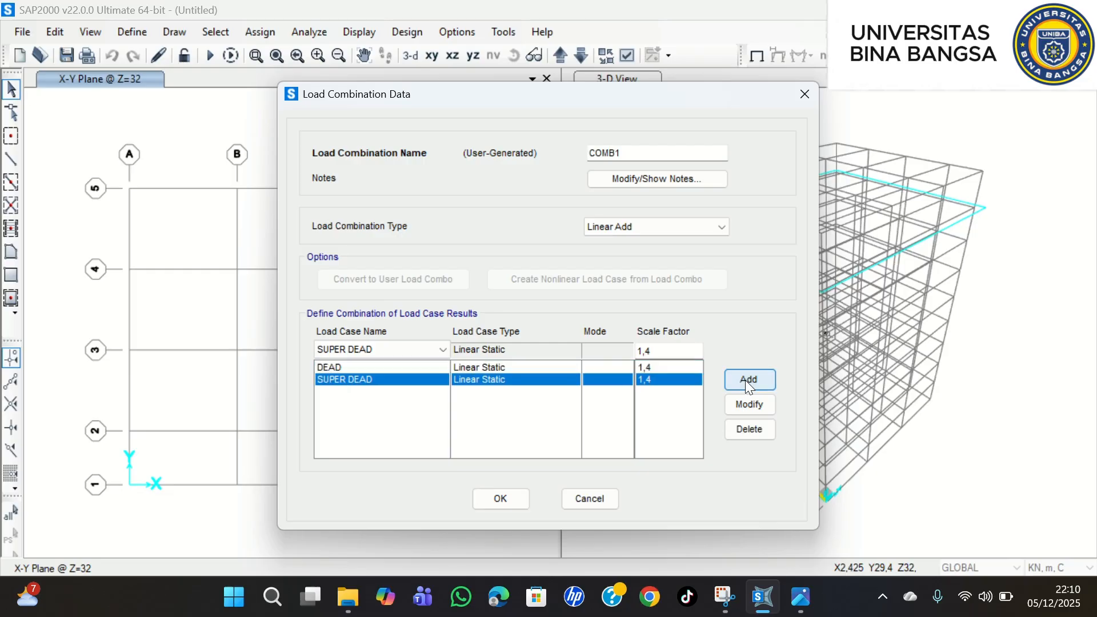
click(512, 493)
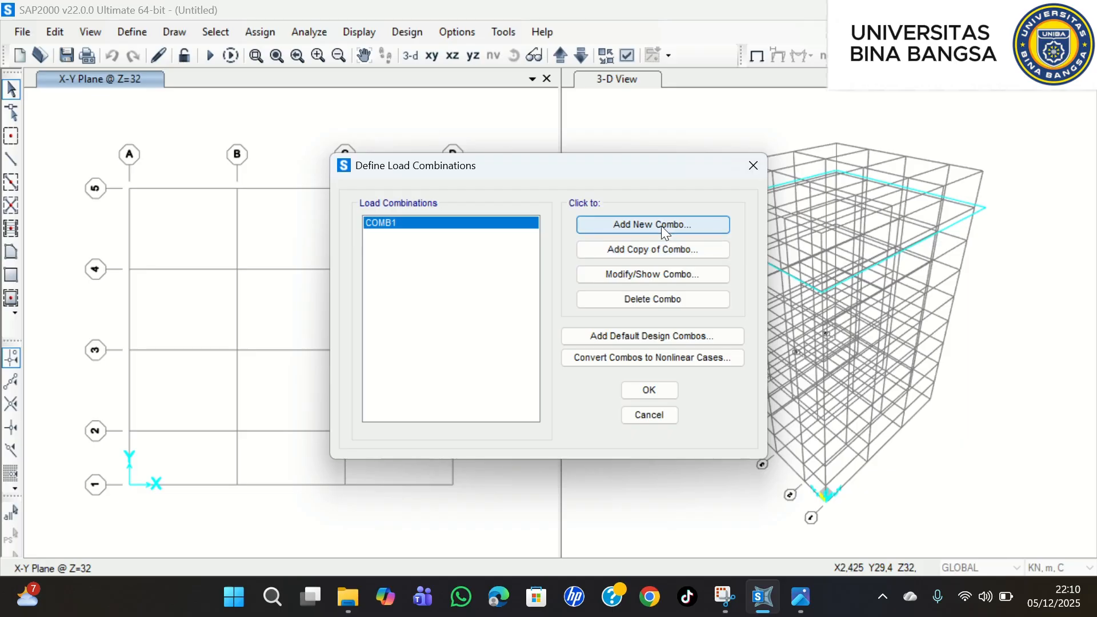
- Create a second load combination and add the DEAD and SUPER DEAD load cases, each with scale factor 1,2
click(660, 225)
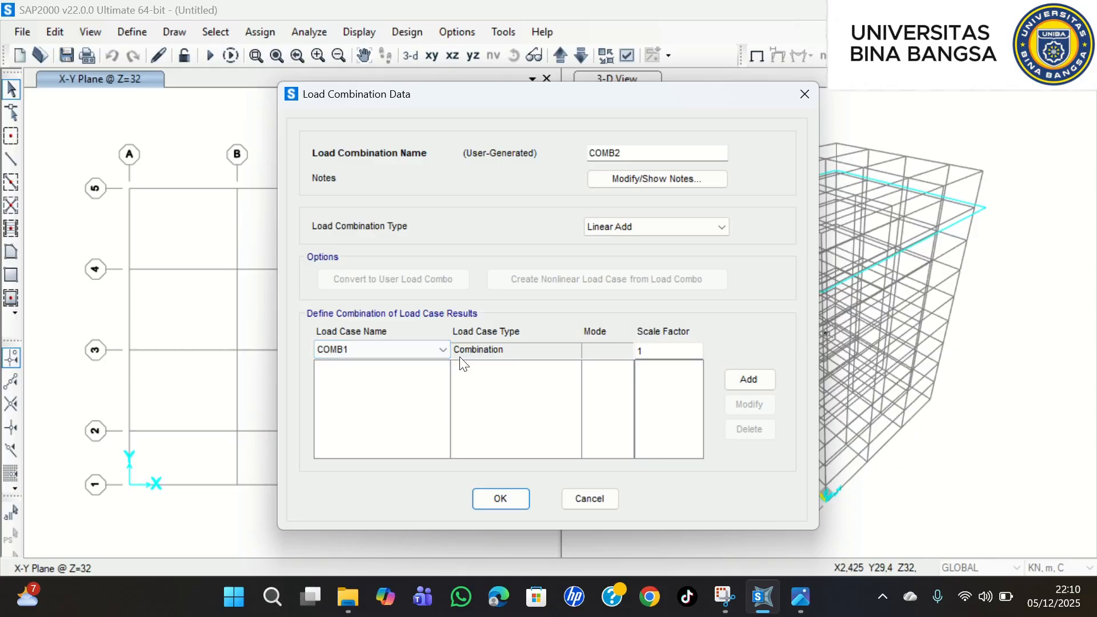
click(432, 355)
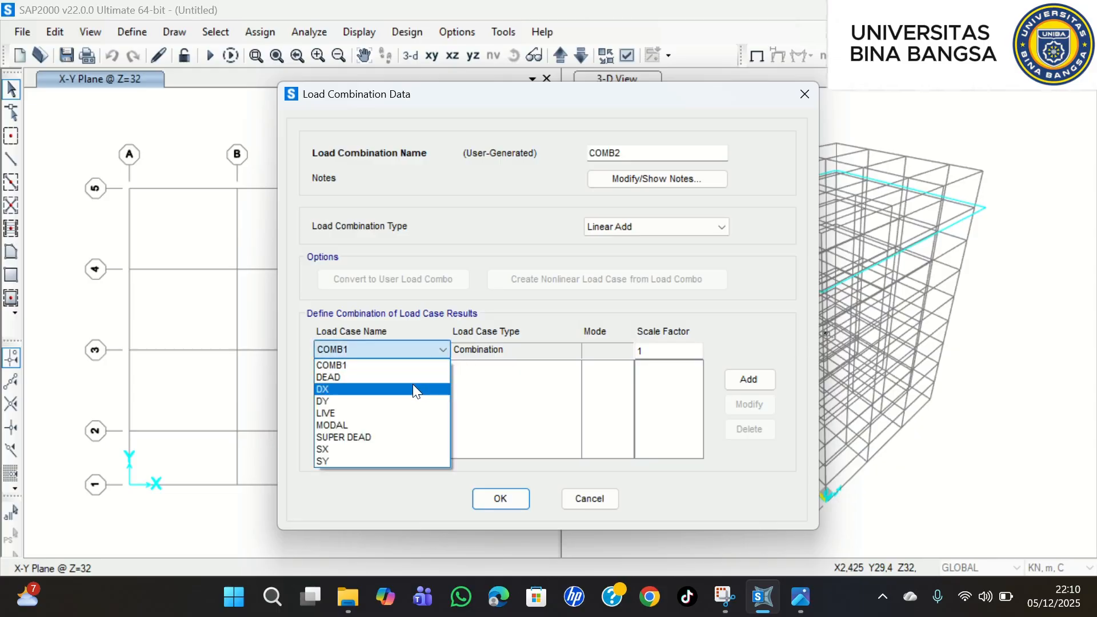
click(417, 378)
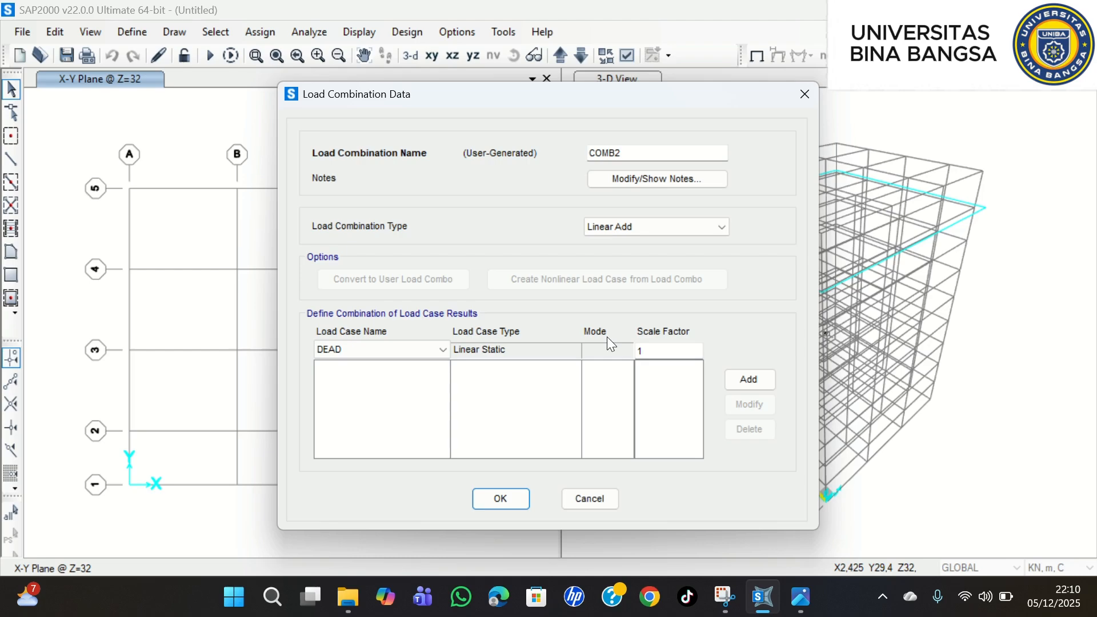
click(667, 355)
text(,2)
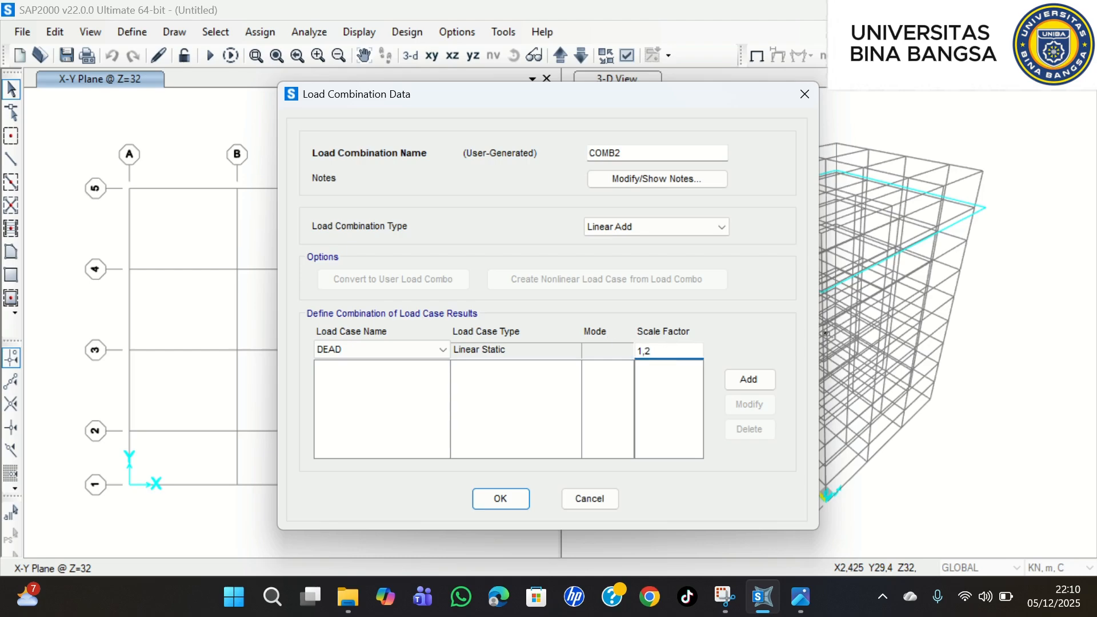
click(750, 387)
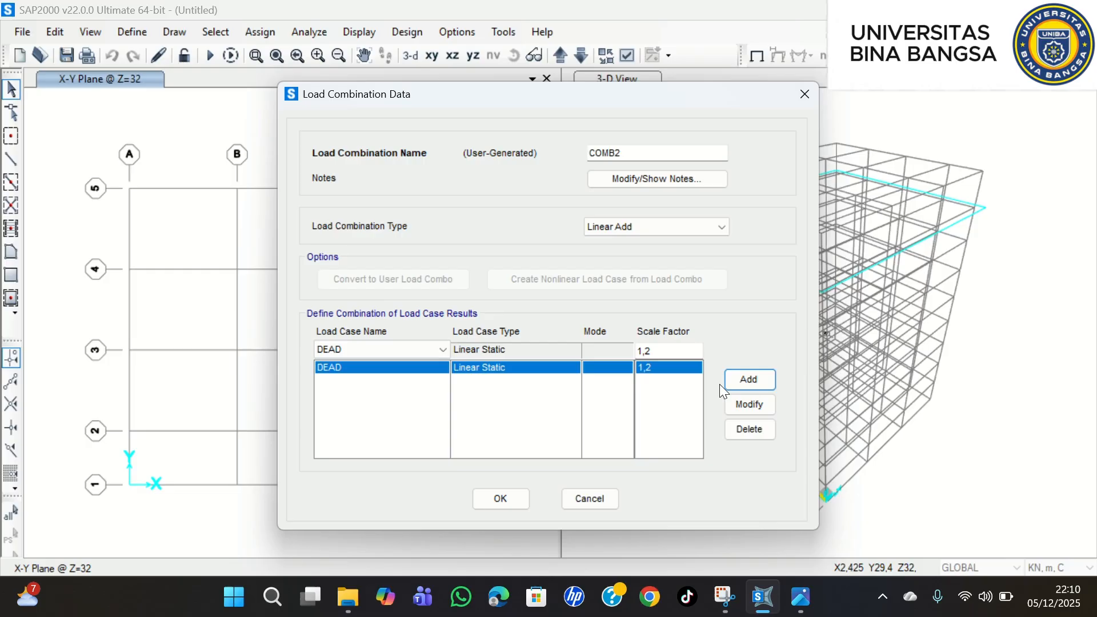
click(433, 356)
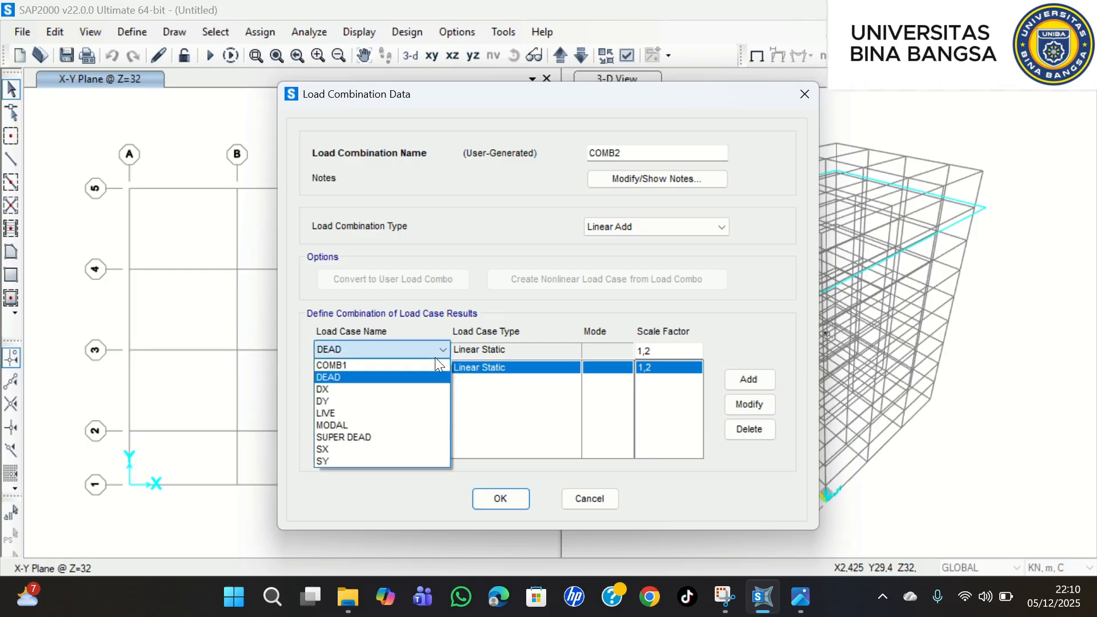
click(399, 438)
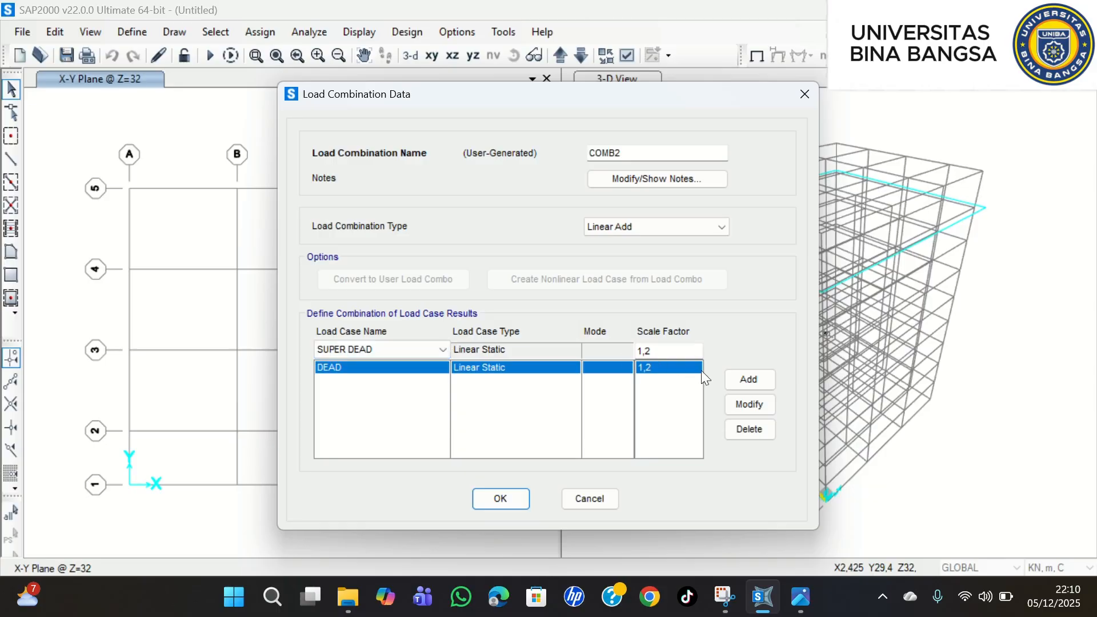
click(741, 383)
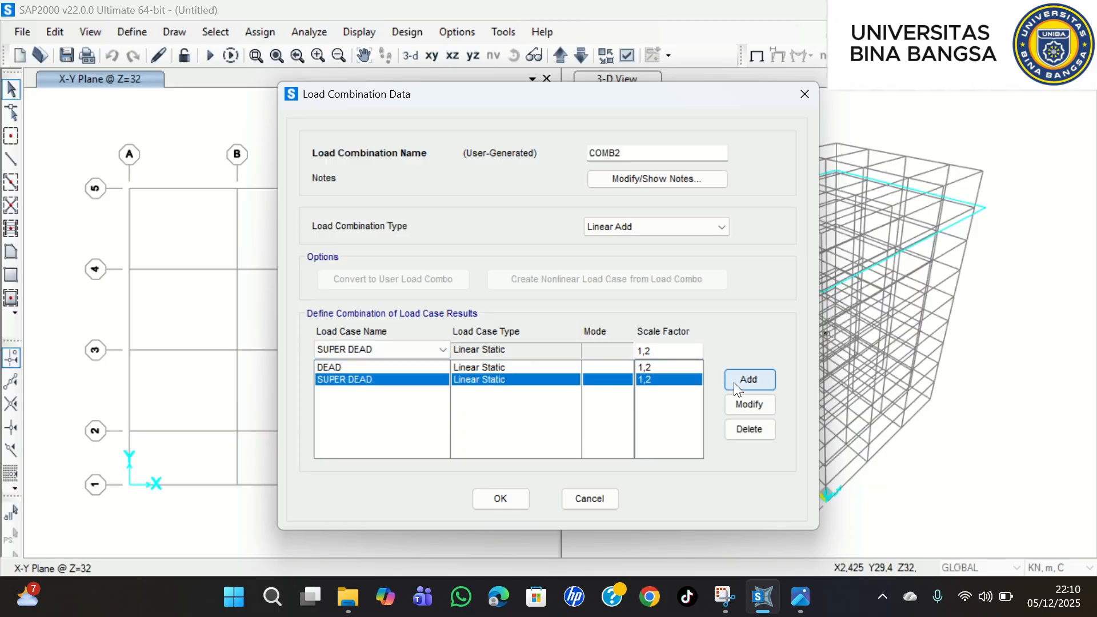
- Add the LIVE load case with scale factor 1,6 to the second combination and accept it
click(382, 358)
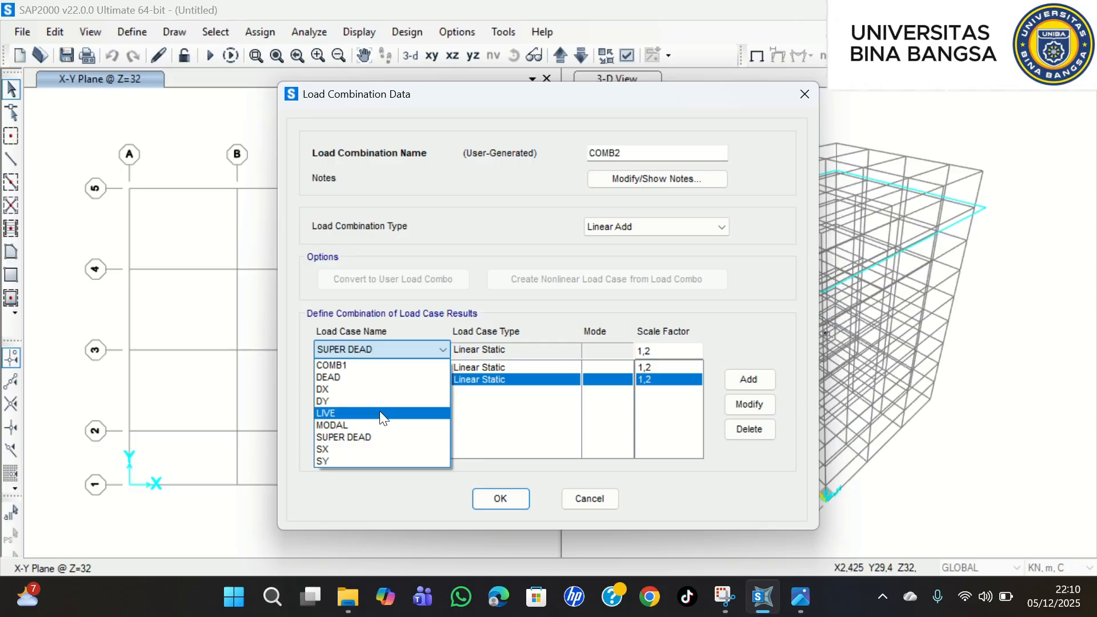
click(379, 412)
click(671, 351)
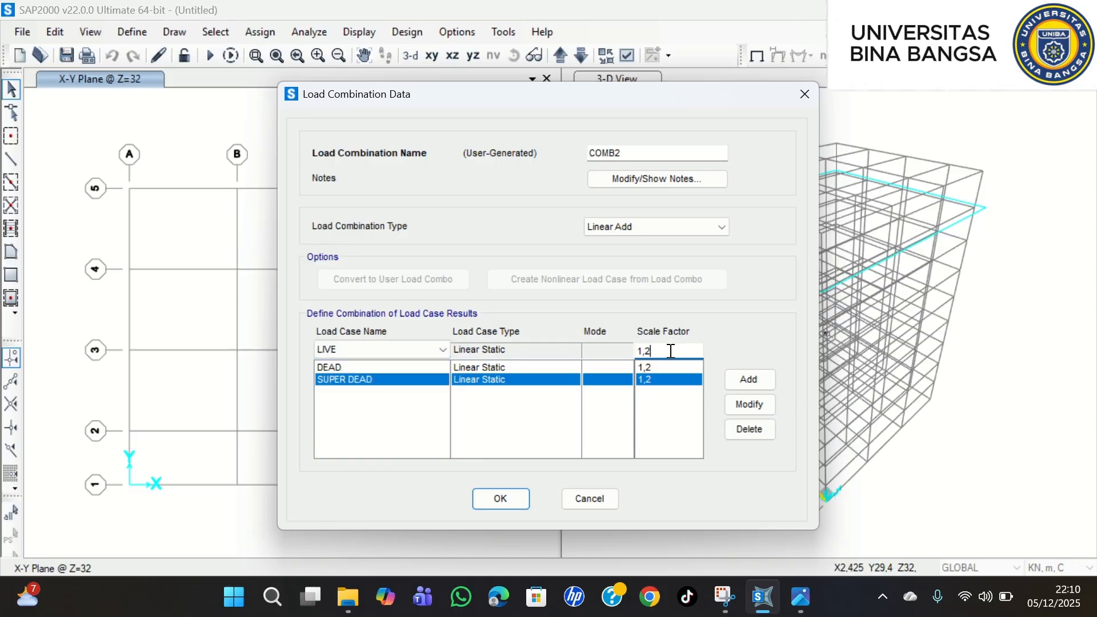
key(BackSpace)
text(6)
click(743, 379)
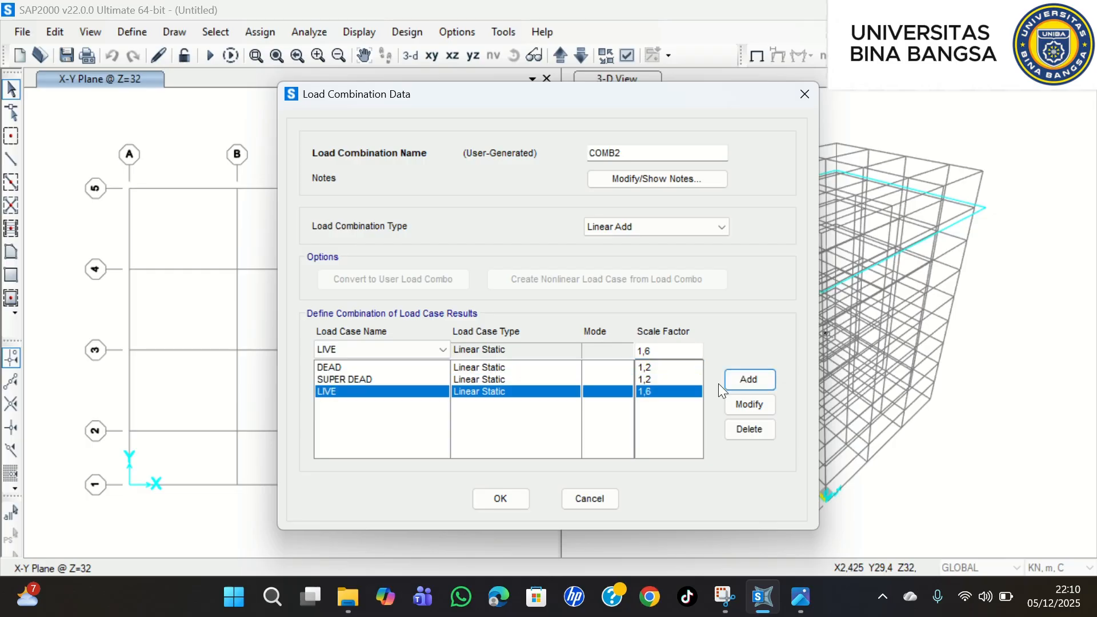
click(518, 497)
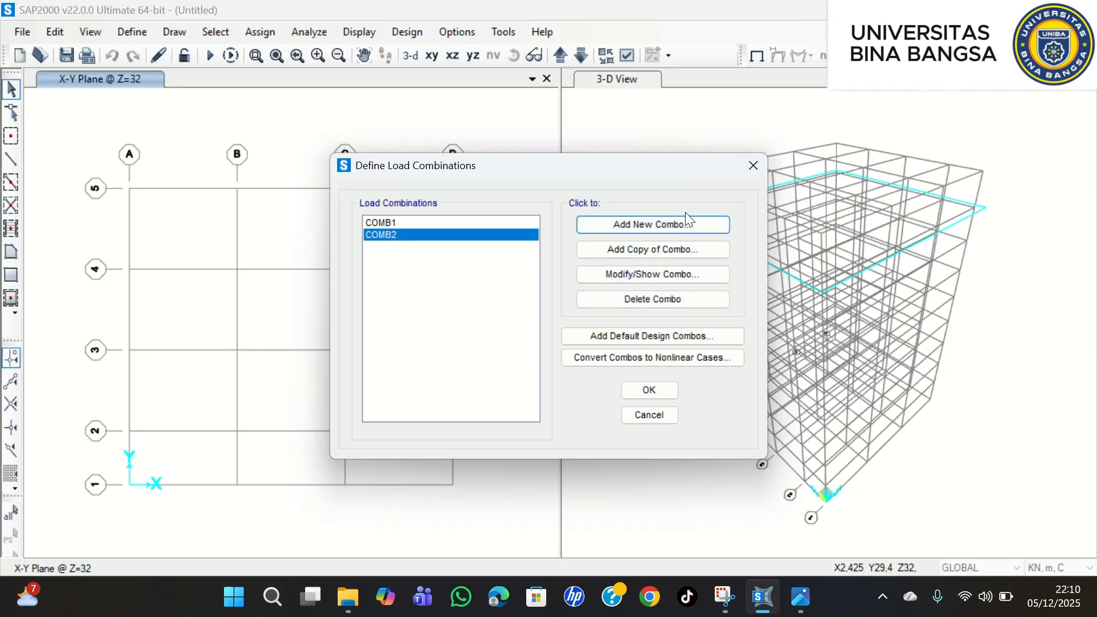
- Create a third load combination and add the DEAD load case with scale factor 1,36
click(686, 221)
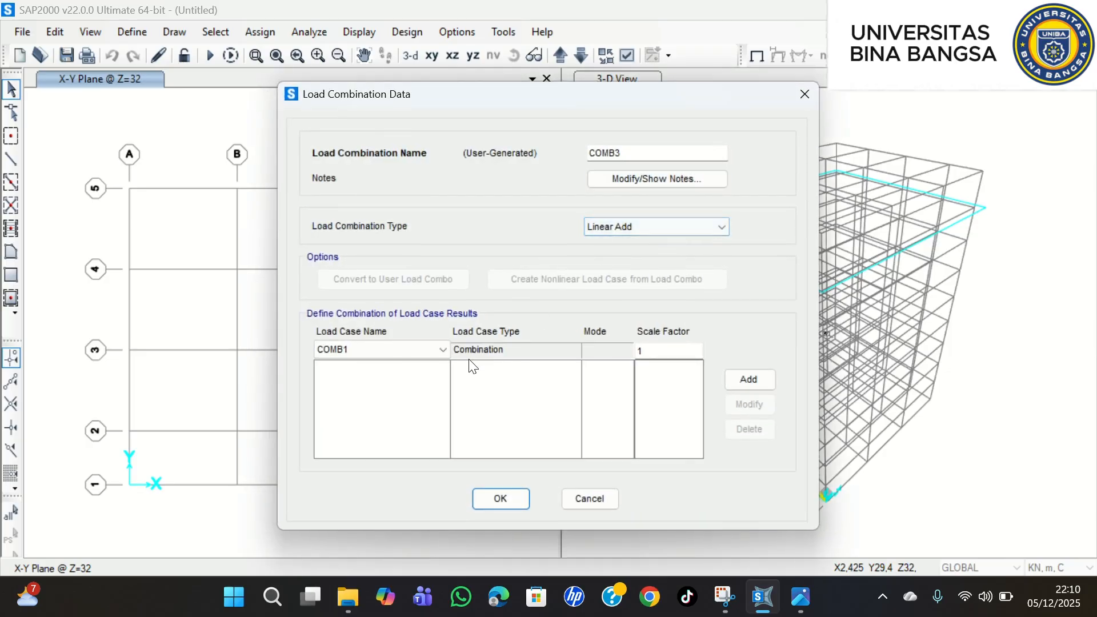
click(435, 351)
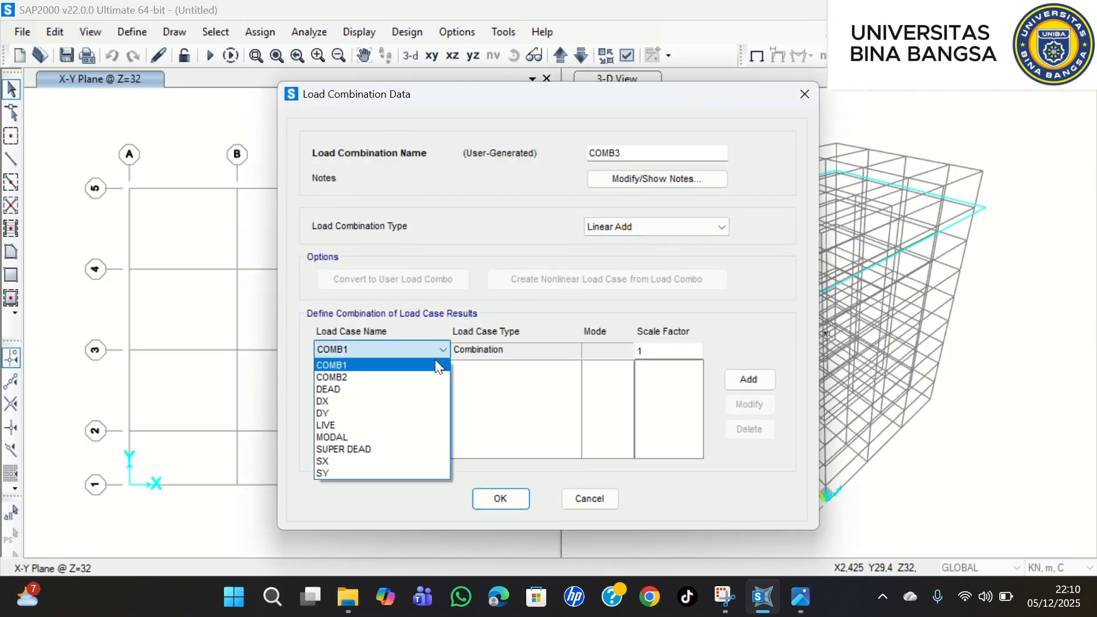
click(399, 390)
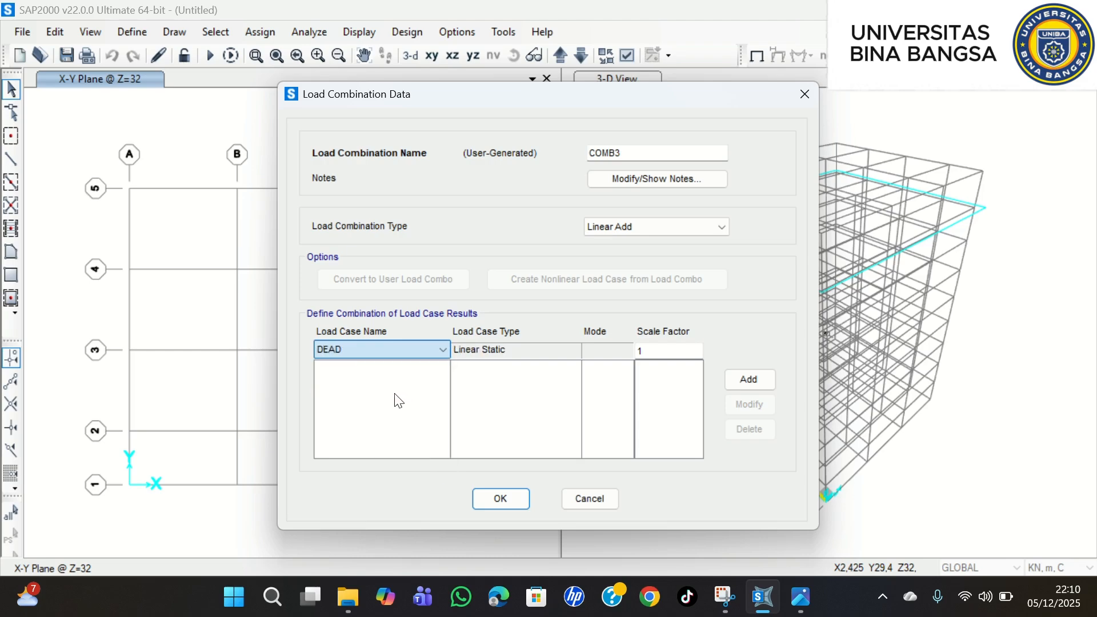
click(666, 353)
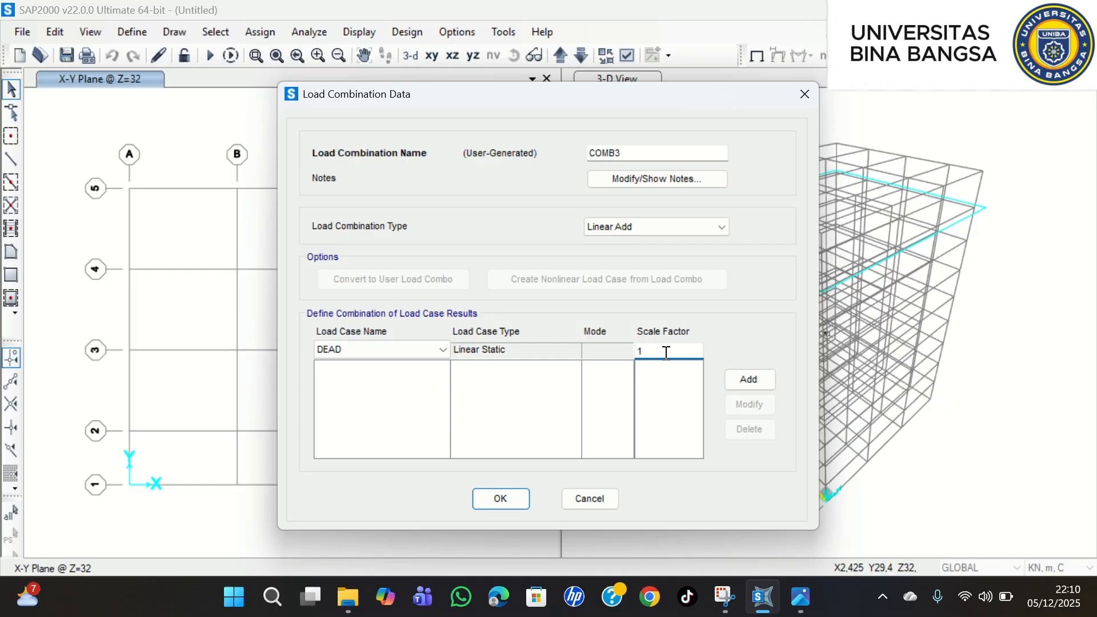
click(468, 29)
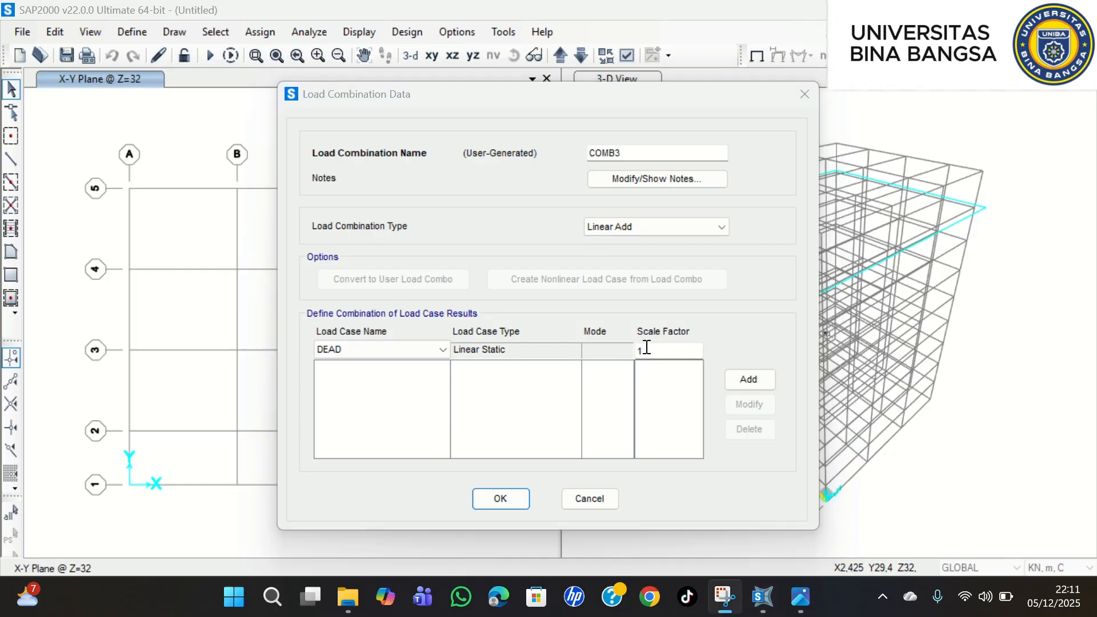
click(663, 346)
text(,)
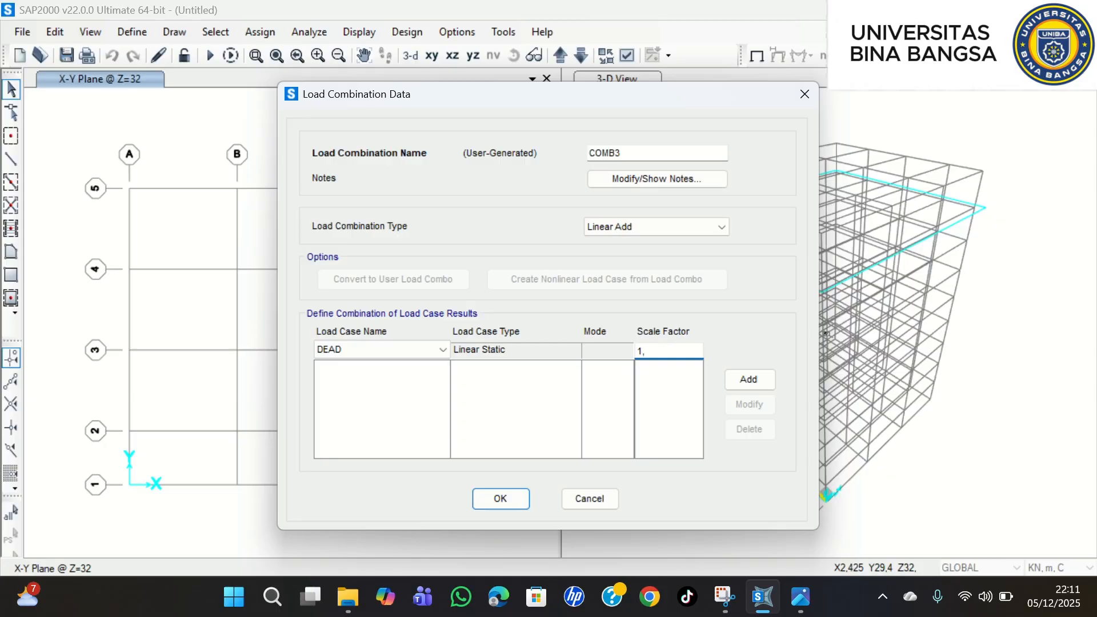
text(36)
click(761, 378)
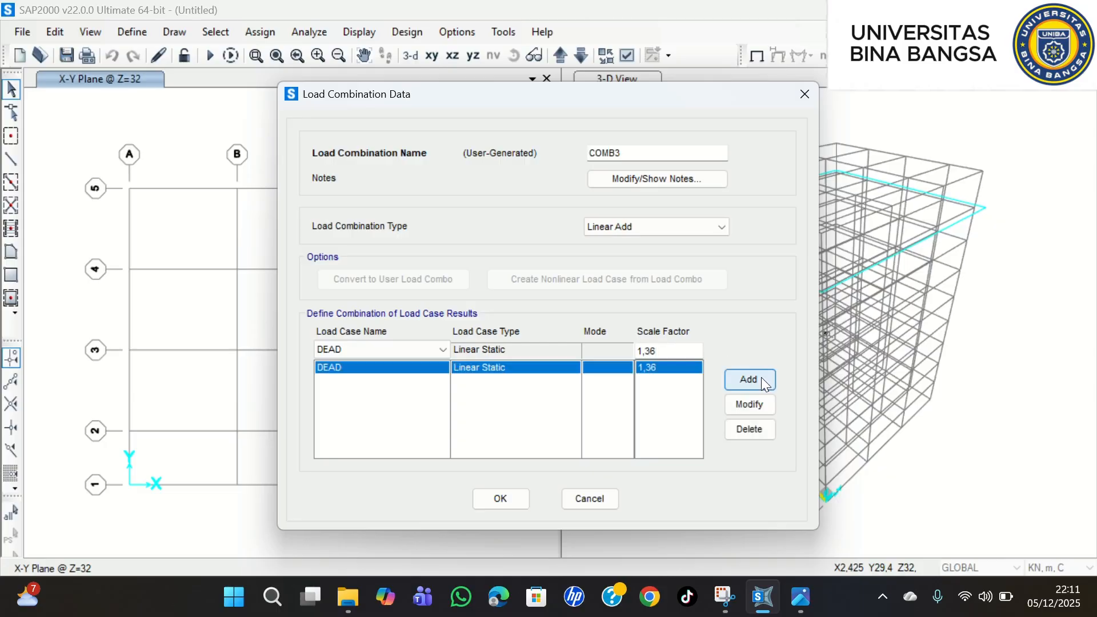
- Add the SUPER DEAD load case to the third combination with scale factor 1,36
click(428, 347)
click(397, 453)
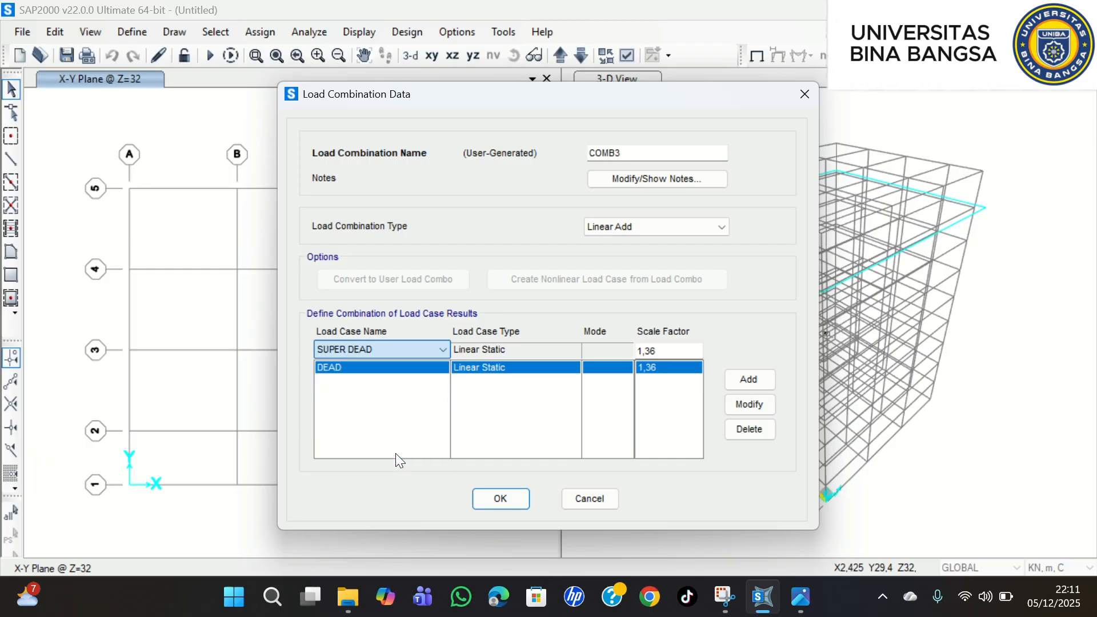
click(755, 378)
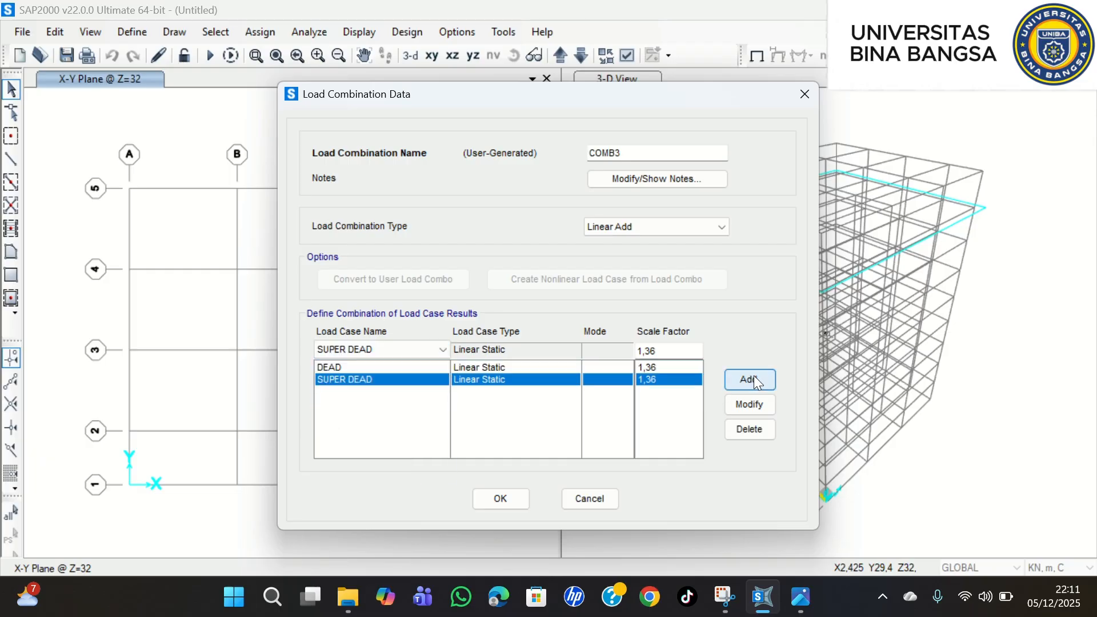
- Add the LIVE load case to the third combination with scale factor 1
click(375, 344)
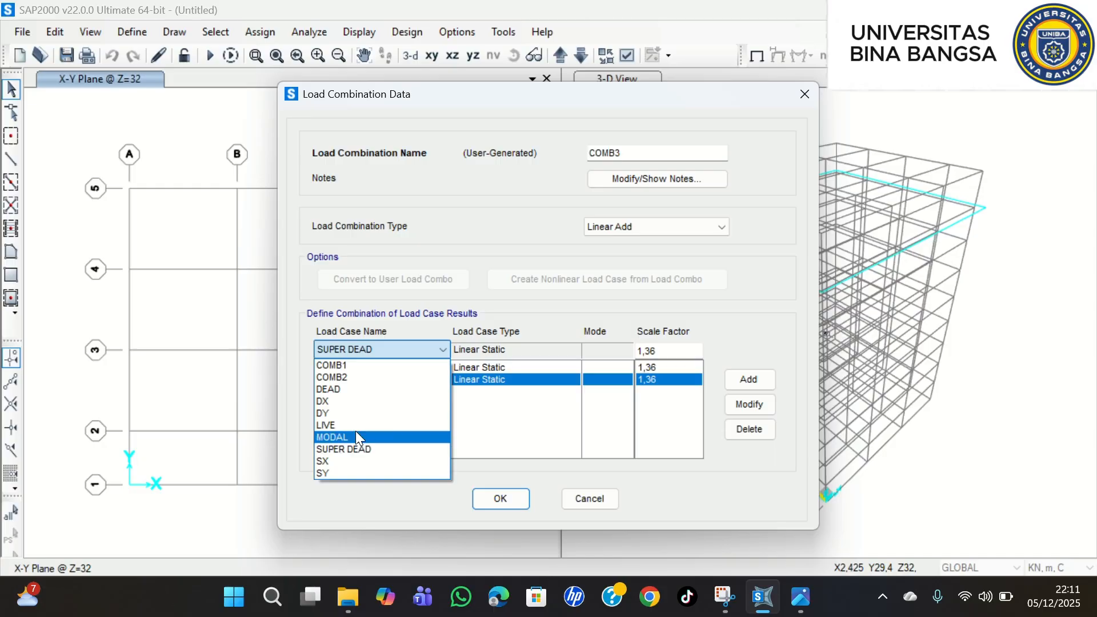
click(356, 434)
click(398, 346)
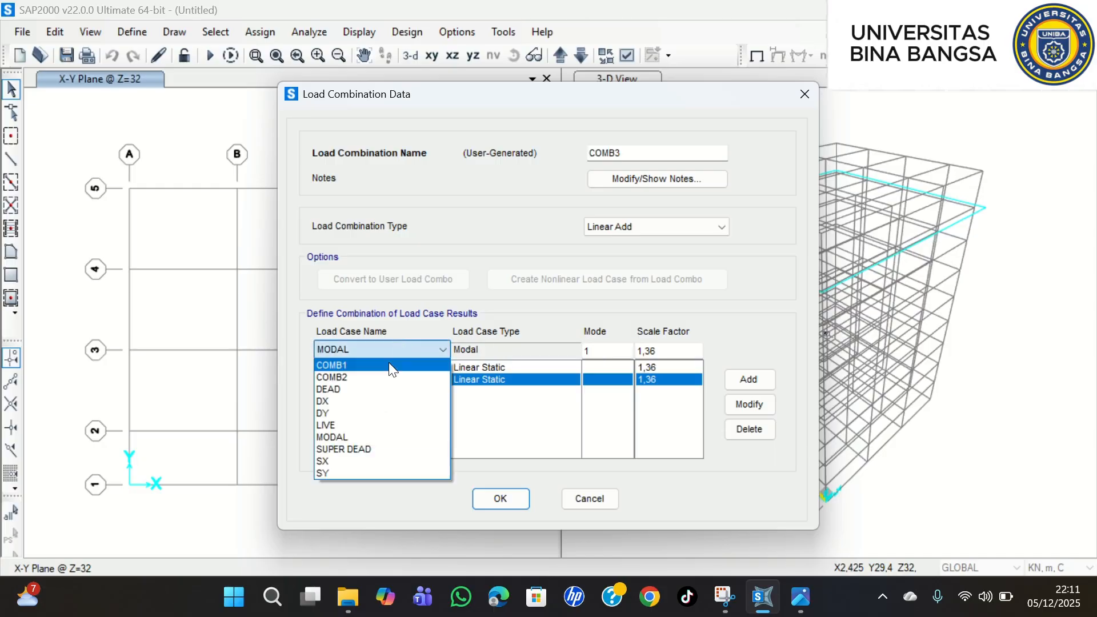
click(350, 427)
click(668, 348)
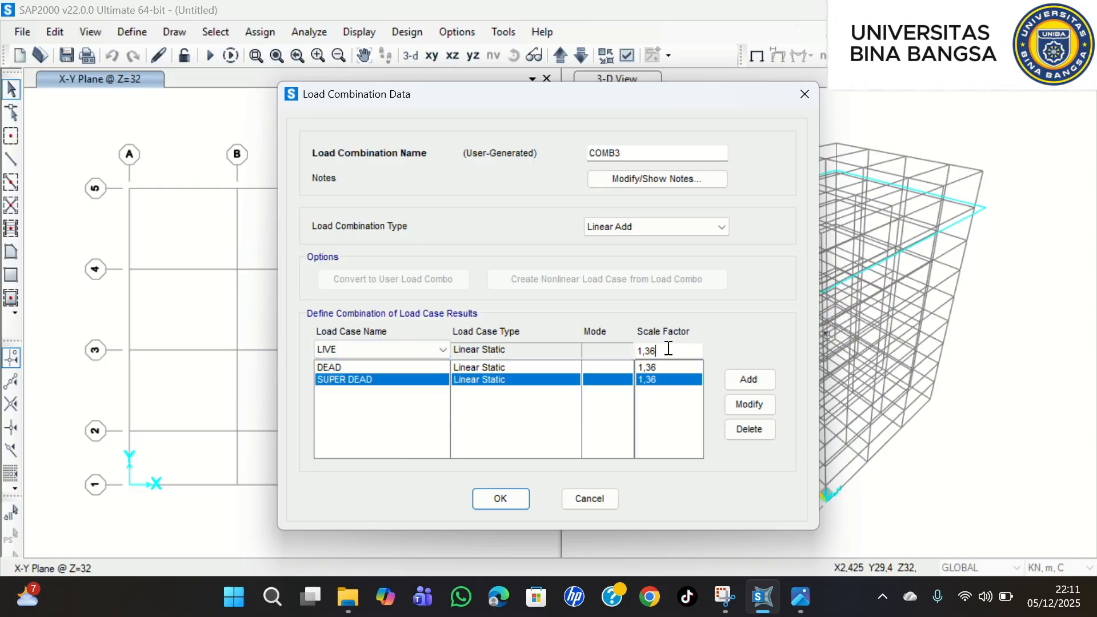
key(BackSpace)
key(BackSpace)
key(BackSpace)
click(748, 378)
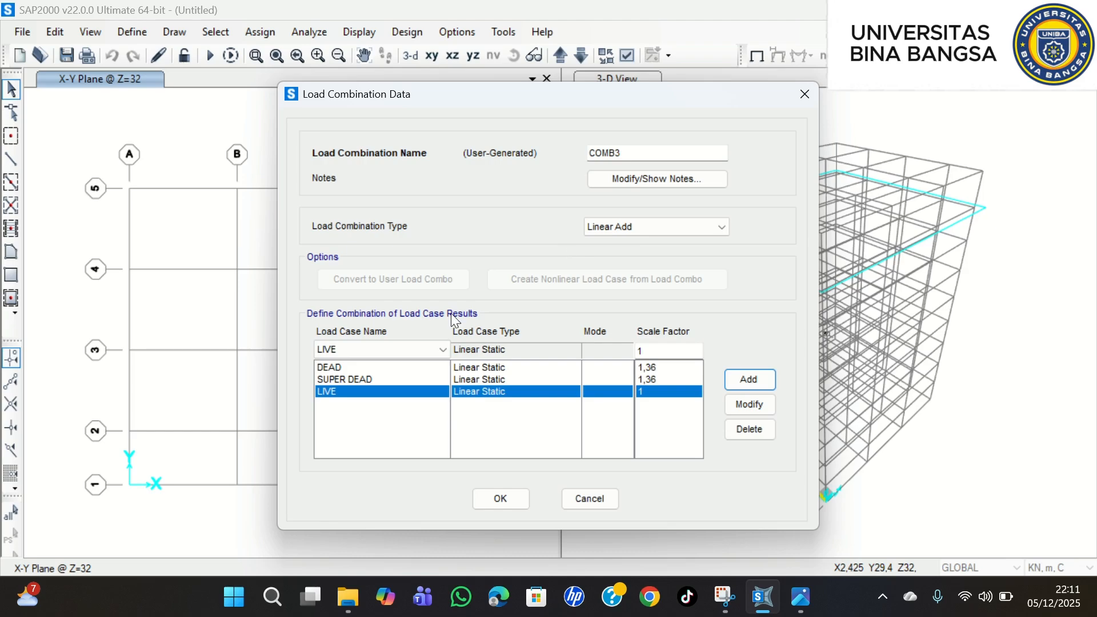
- Add the DX response spectrum case to the third combination with scale factor 1,3
click(419, 344)
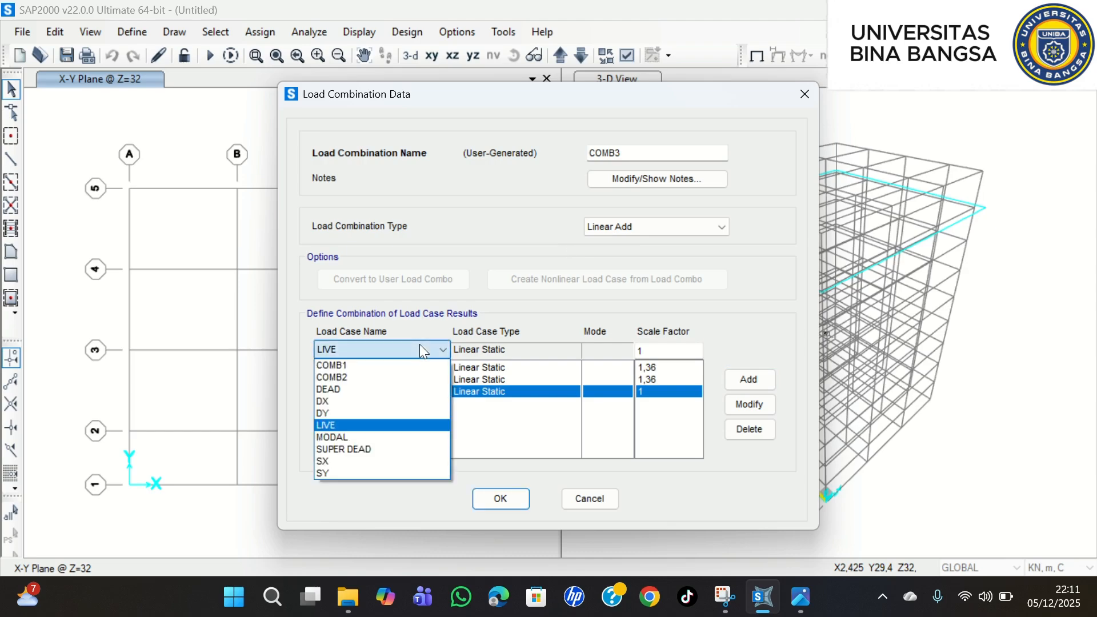
click(378, 401)
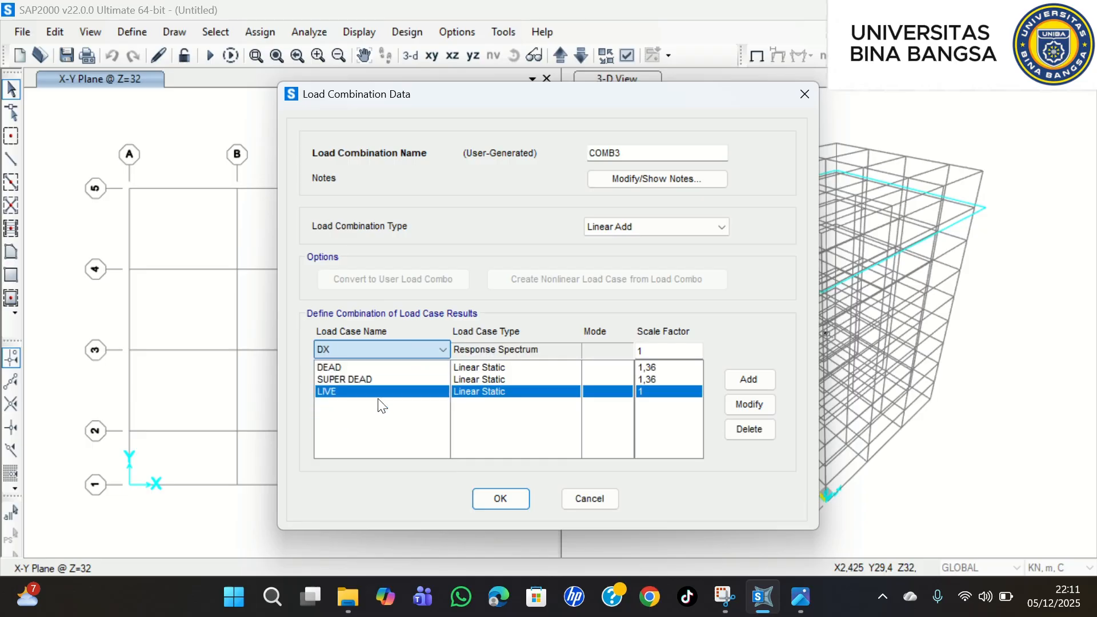
click(662, 354)
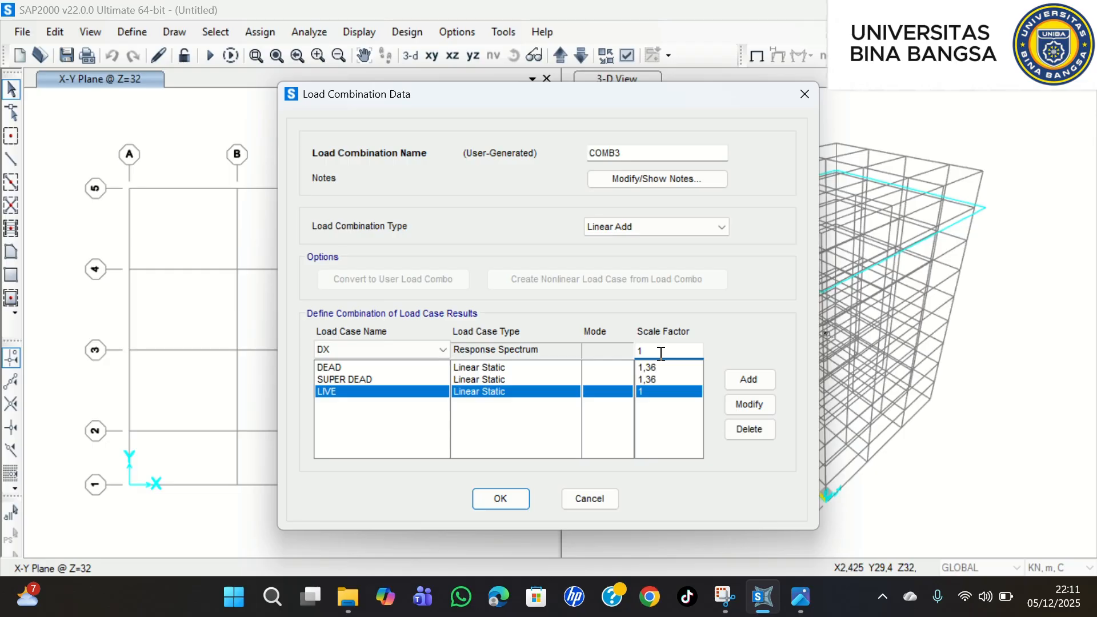
text(,3)
click(750, 379)
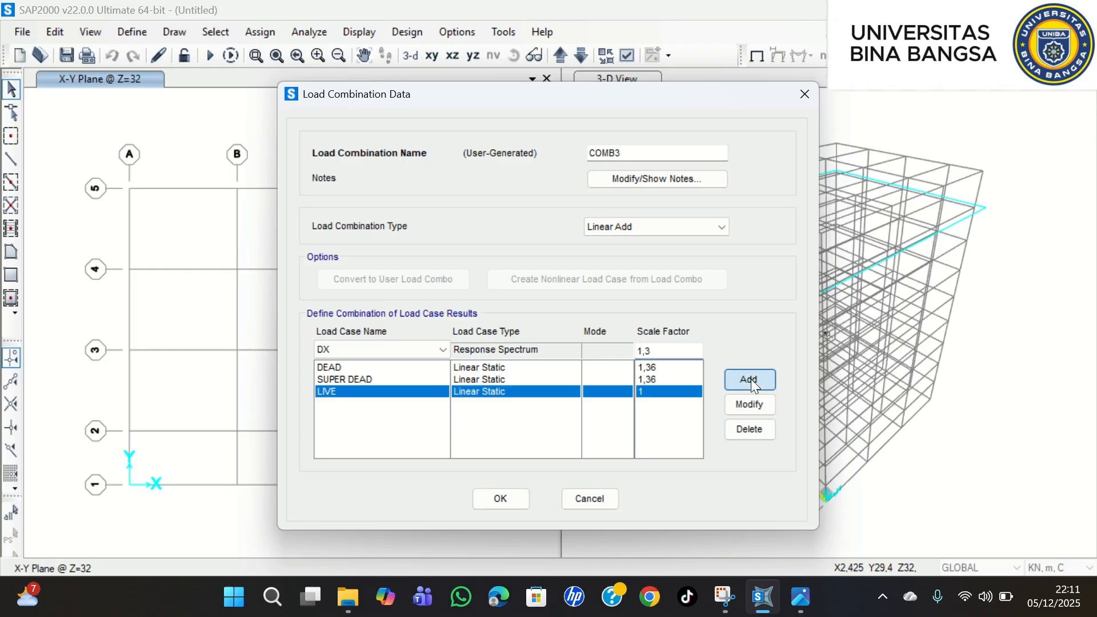
- Add the DY response spectrum case to the third combination with scale factor 0,39
click(424, 355)
click(395, 407)
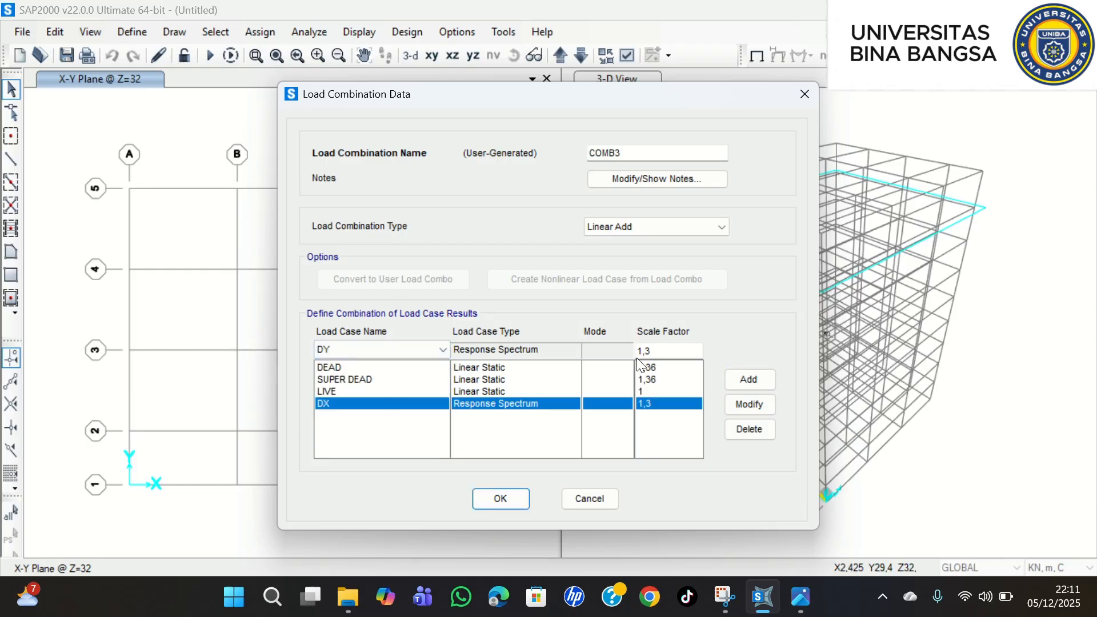
click(669, 347)
key(BackSpace)
key(BackSpace)
key(BackSpace)
text(0,39)
click(758, 377)
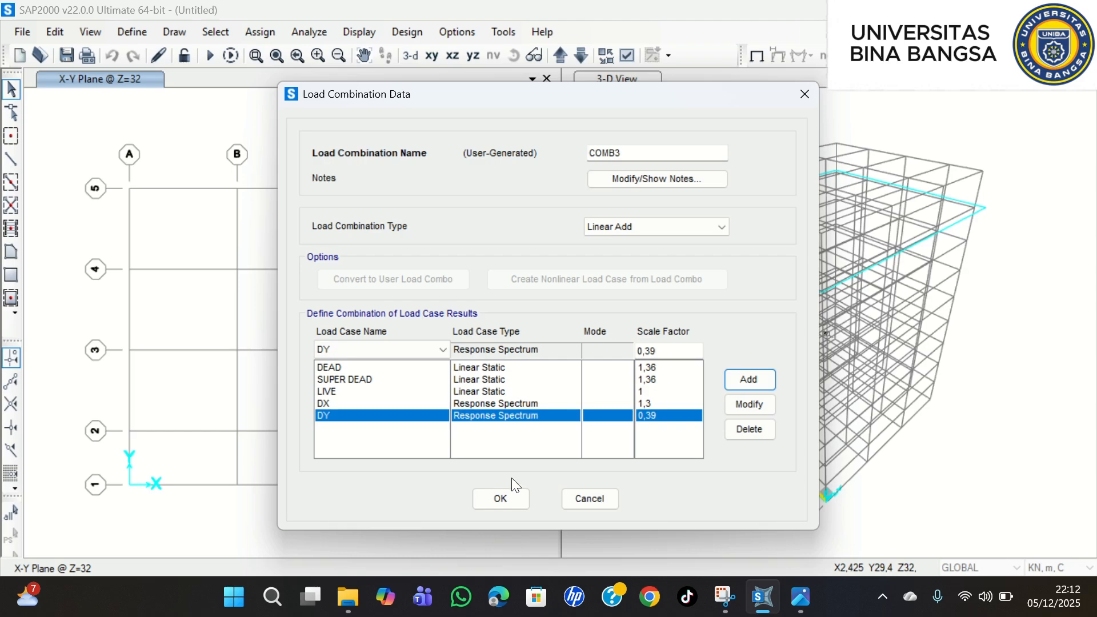
- Set the third combination's type to Absolute Add and accept the combination
click(710, 229)
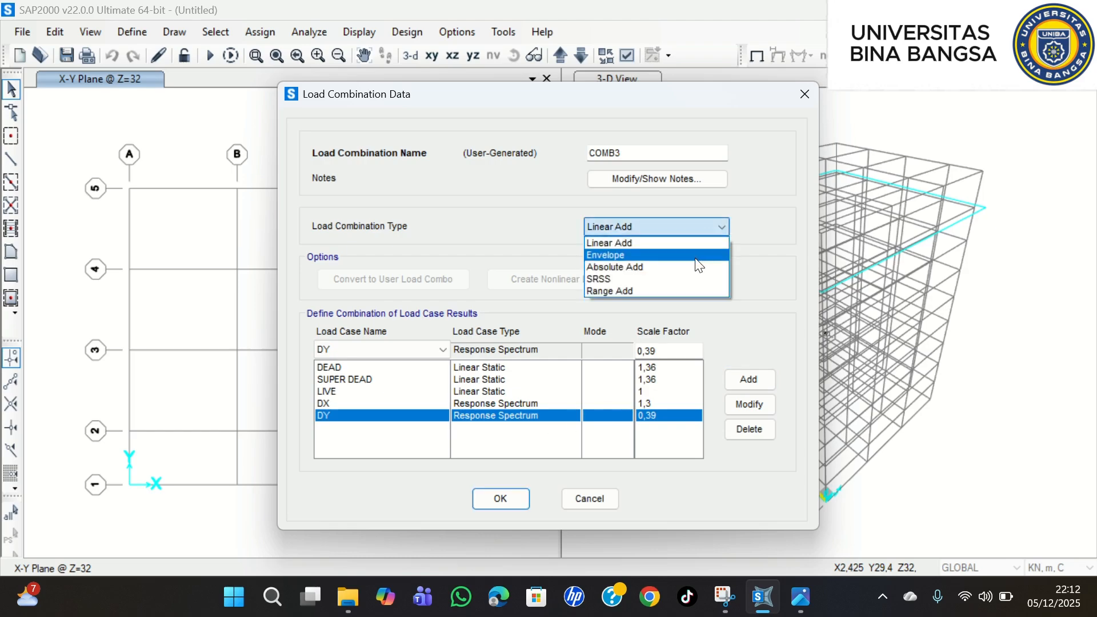
click(694, 267)
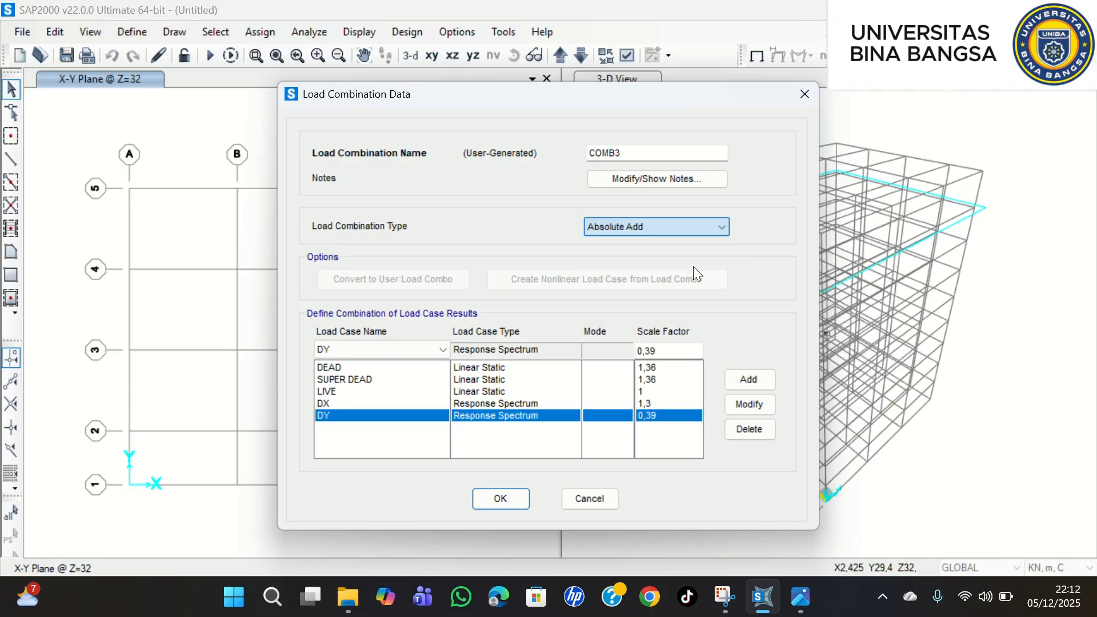
click(520, 499)
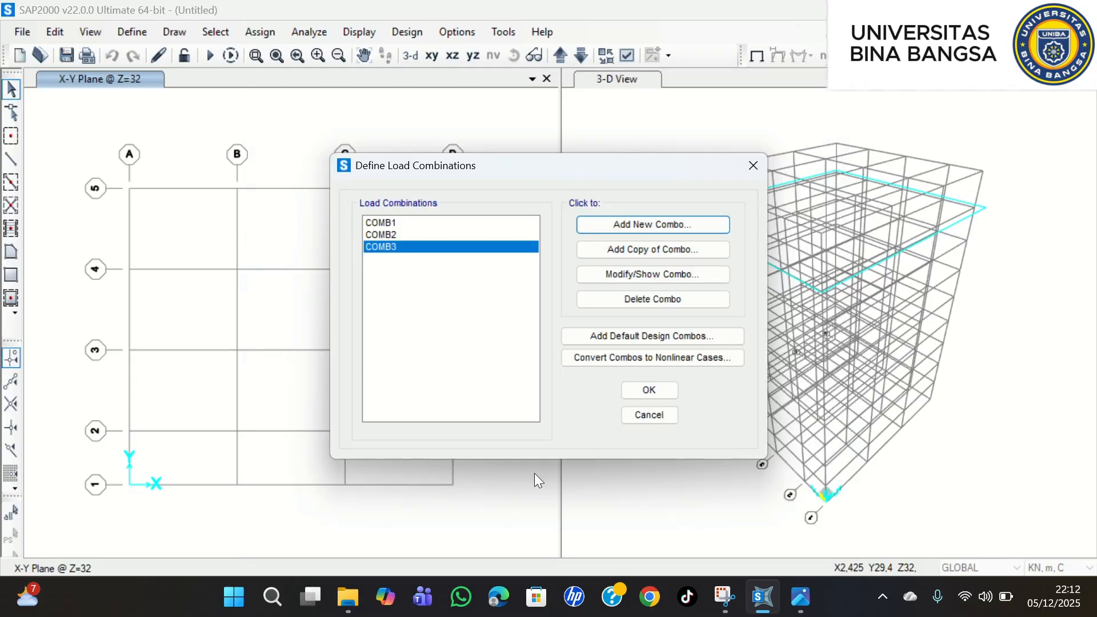
- Create a fourth combination as a copy of the third, with the DY scale factor set to -0,39
click(676, 224)
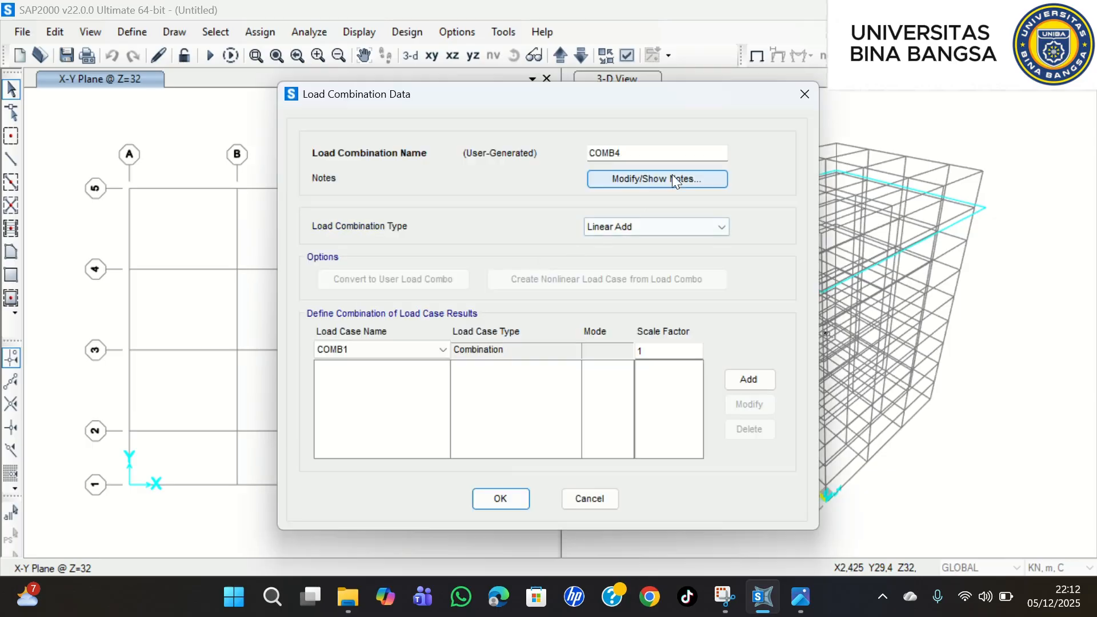
click(802, 98)
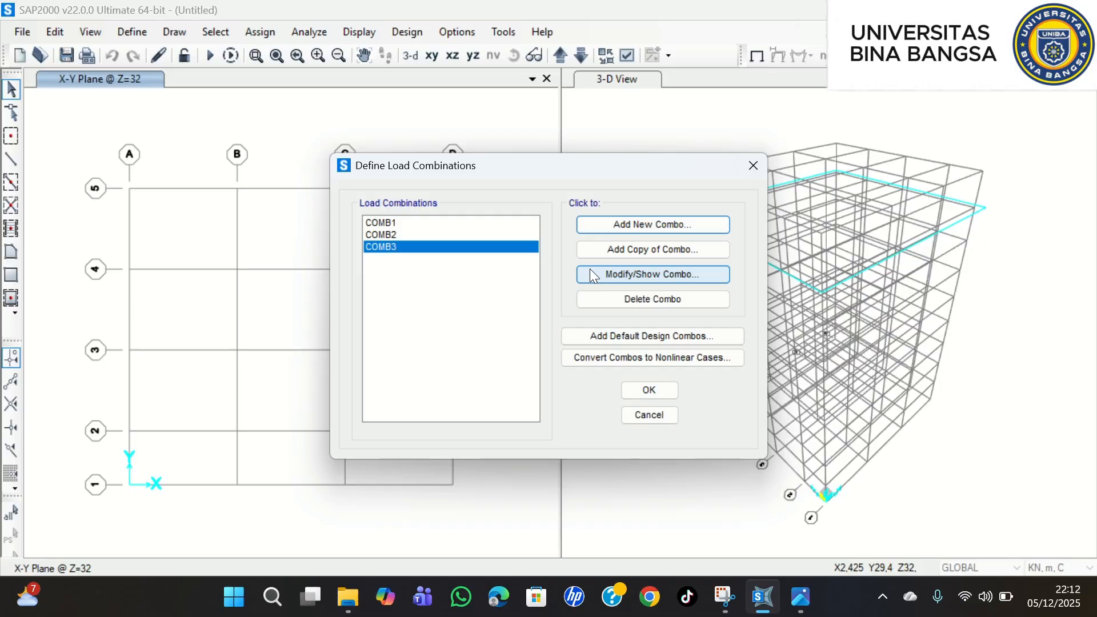
click(674, 252)
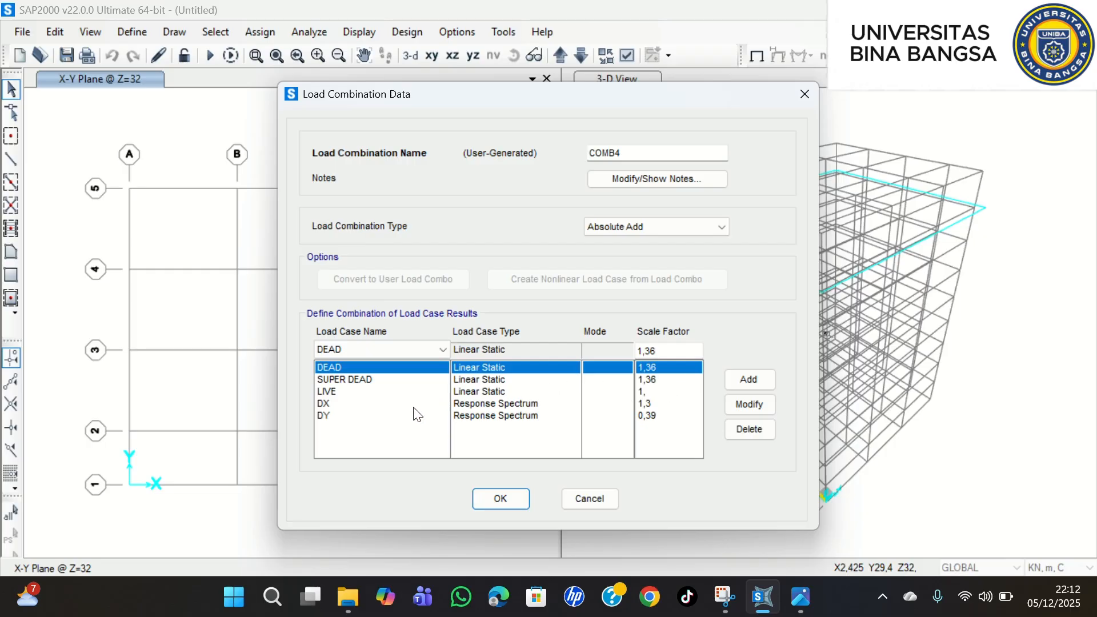
click(526, 418)
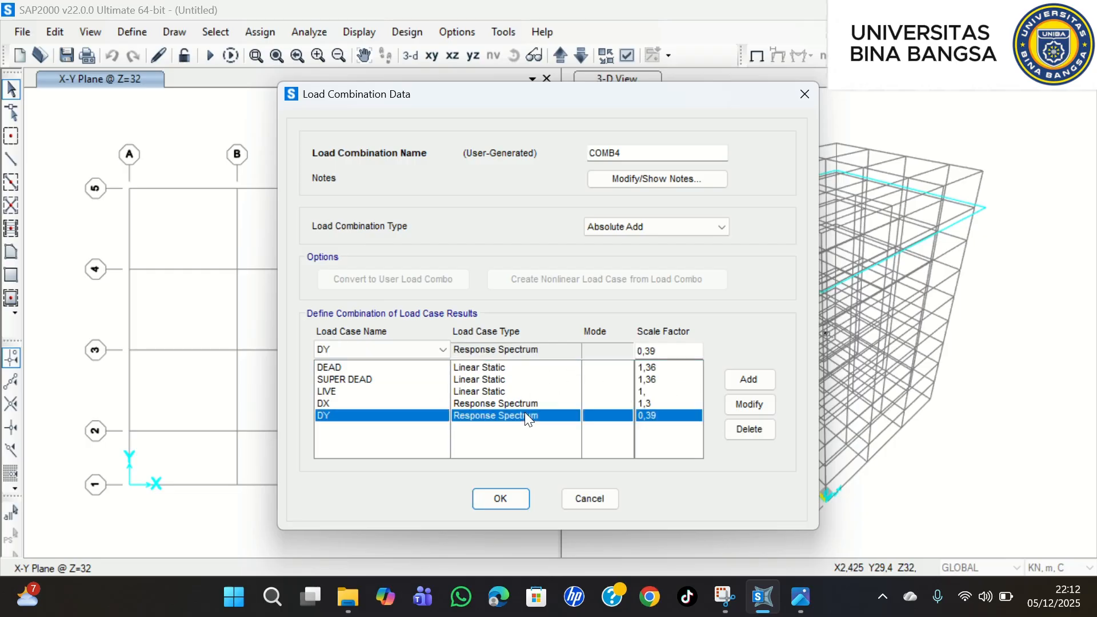
click(640, 351)
text(-)
click(747, 403)
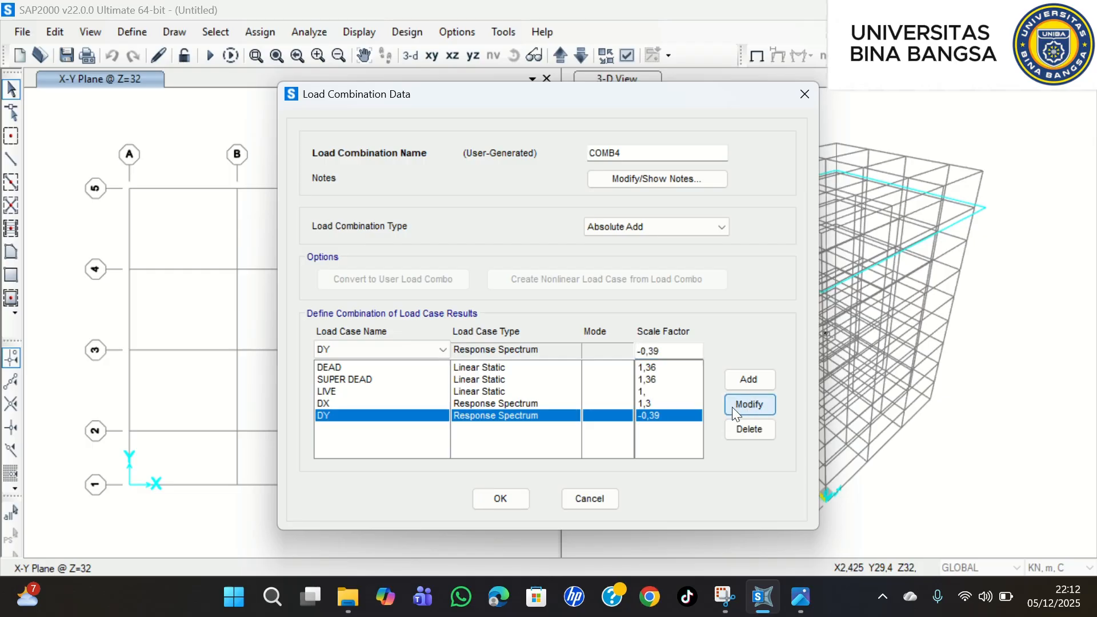
click(513, 490)
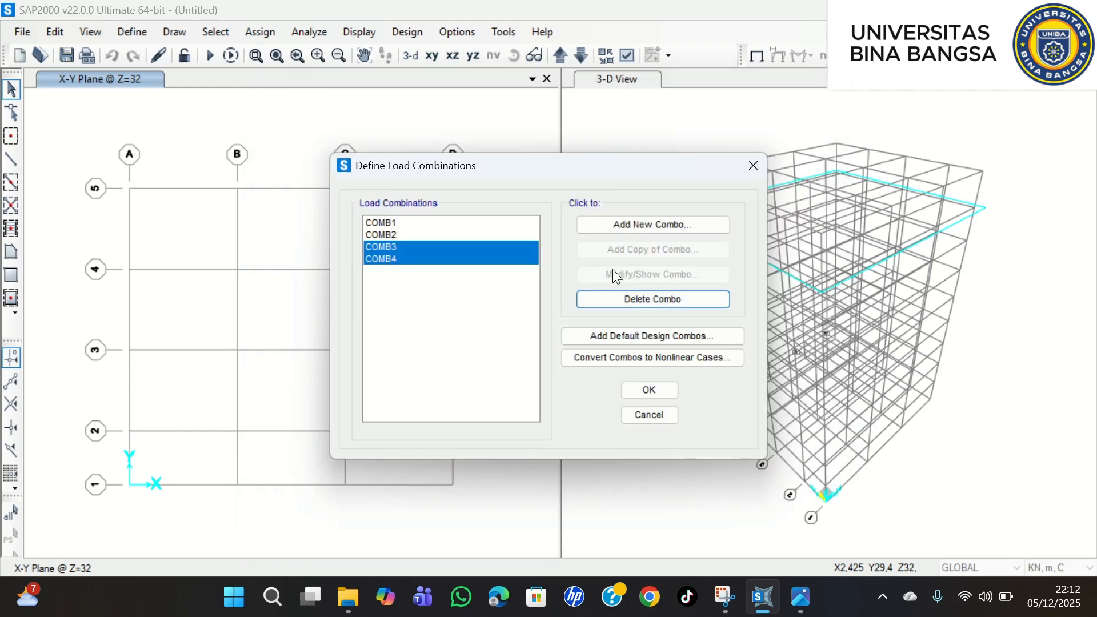
- Create a fifth combination as a copy of the fourth, with the DX scale factor set to -1,3
click(504, 259)
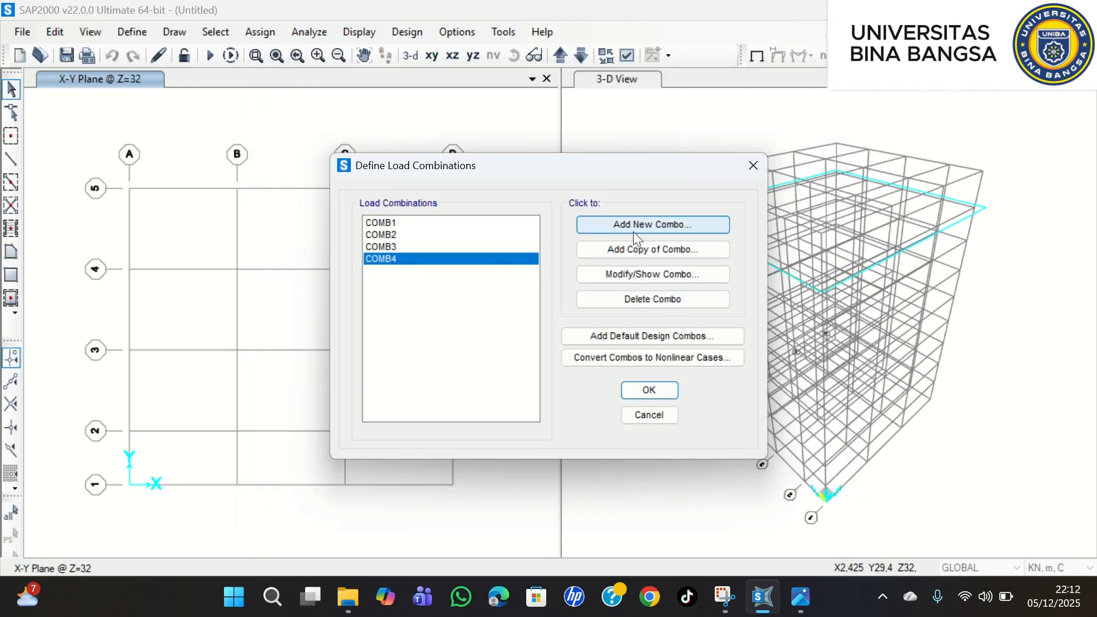
click(647, 247)
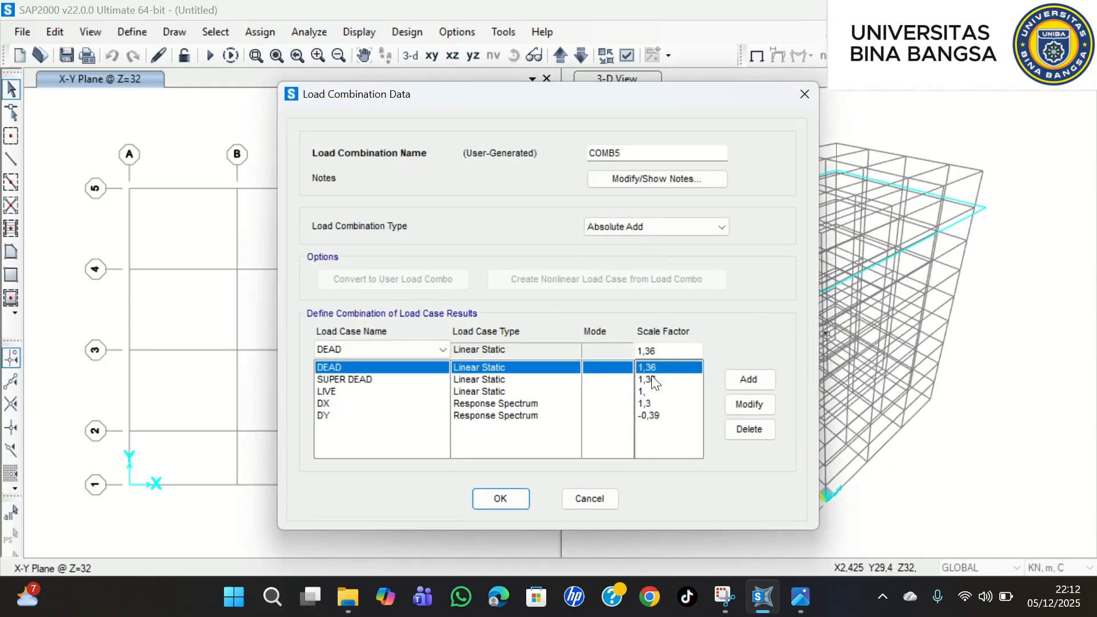
click(656, 404)
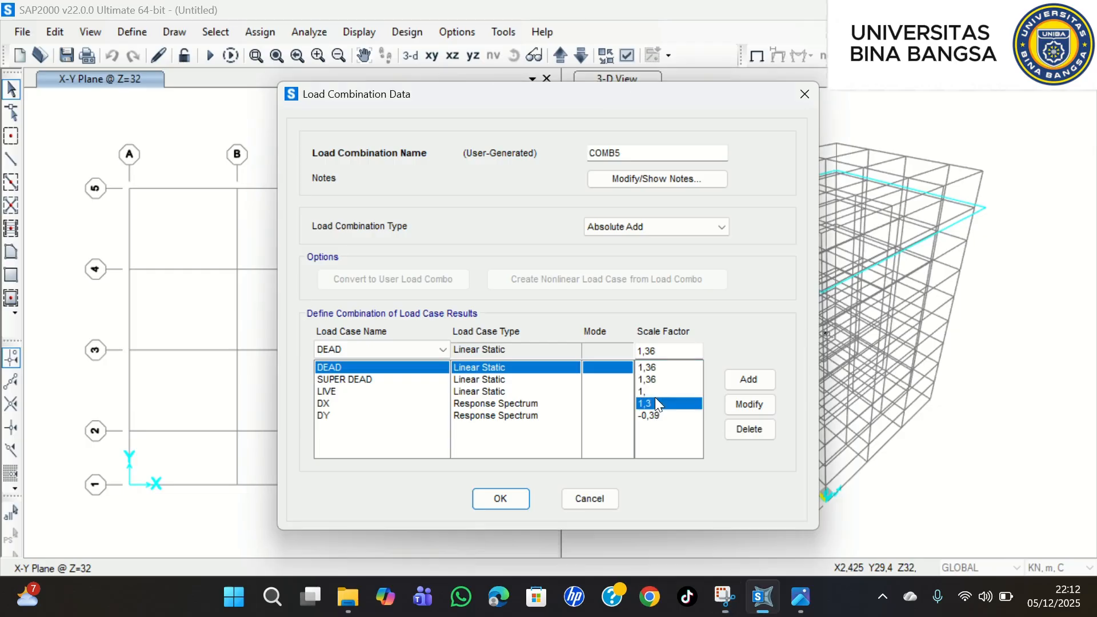
click(639, 351)
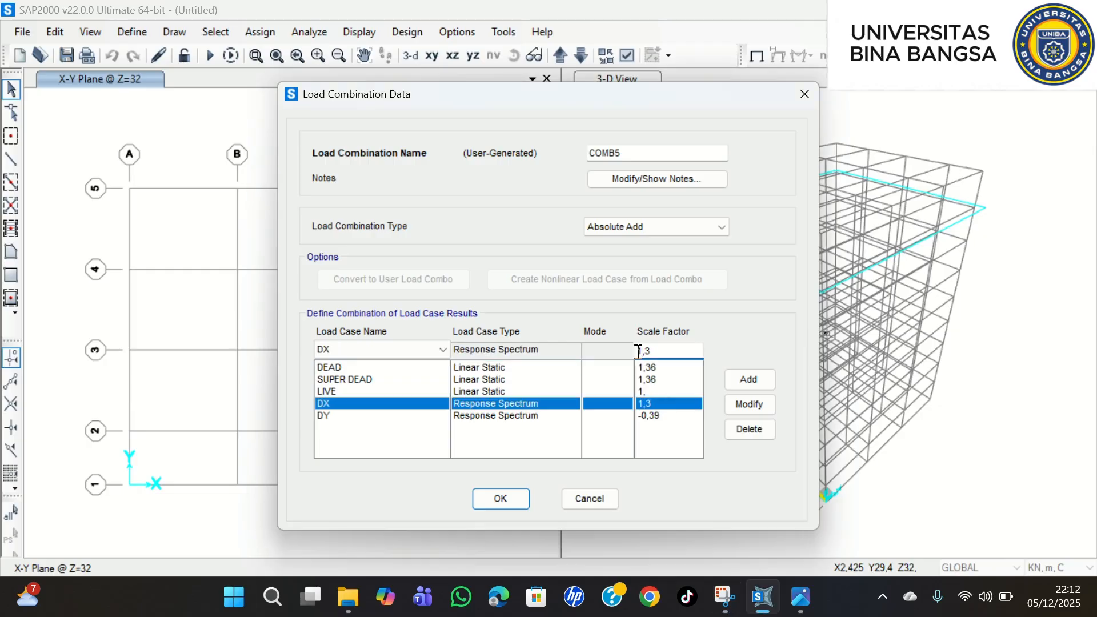
text(-)
click(749, 403)
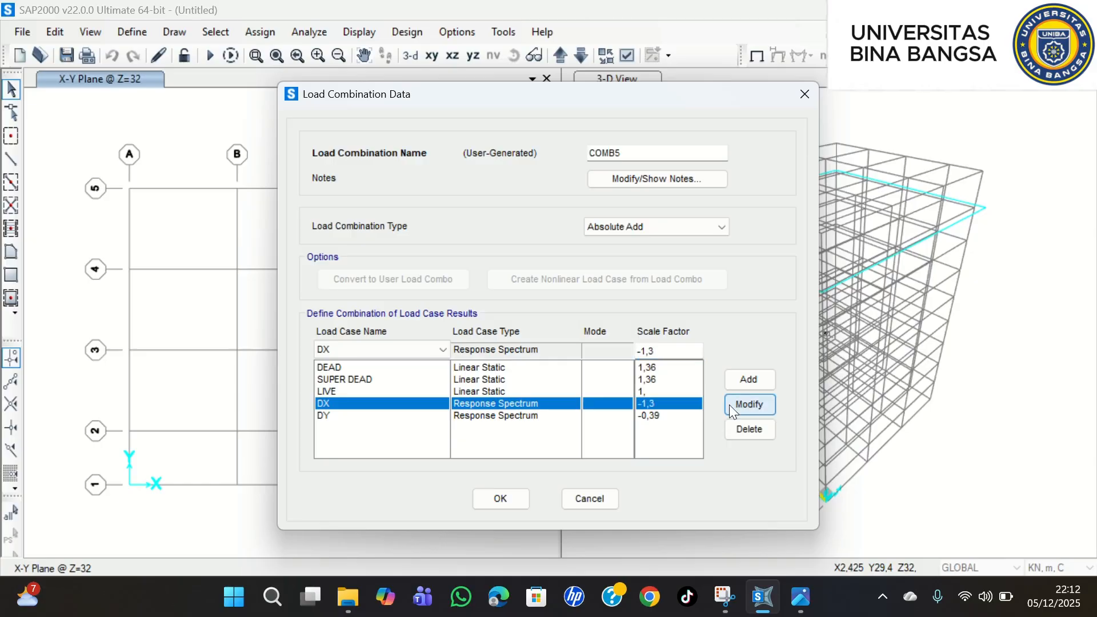
click(497, 499)
- Modify the fifth combination by setting its DY scale factor to 0,39
click(519, 266)
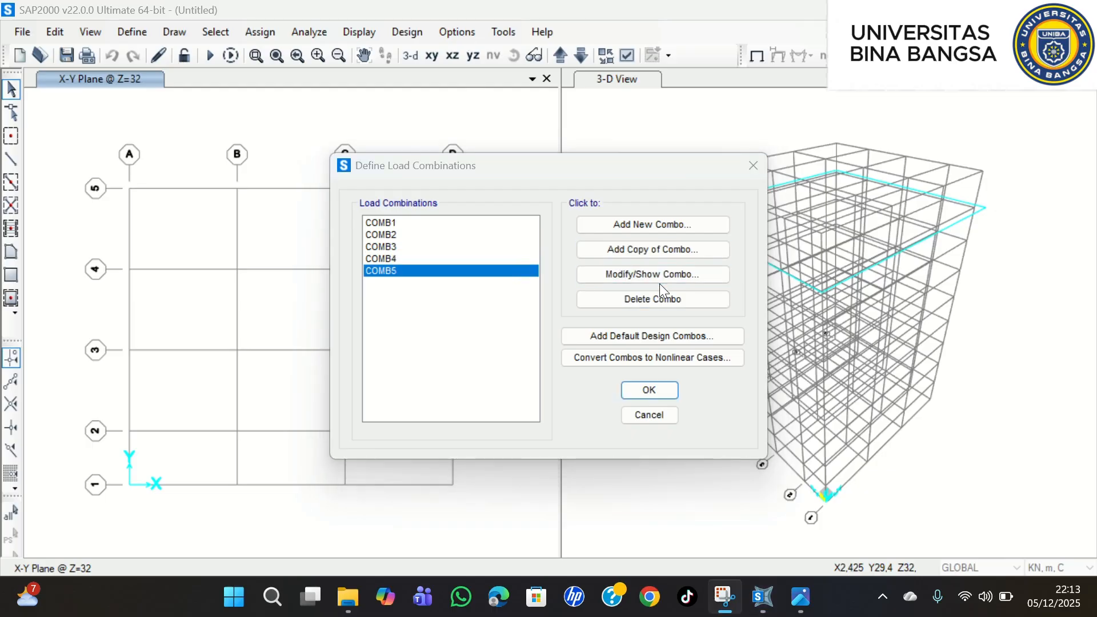
click(684, 269)
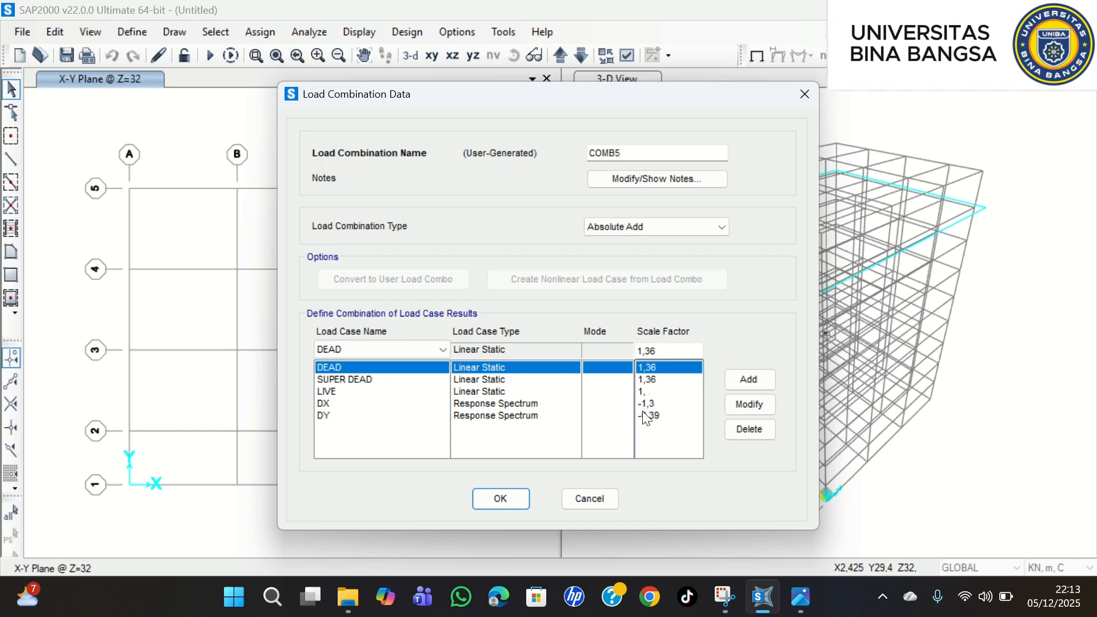
click(643, 411)
click(649, 403)
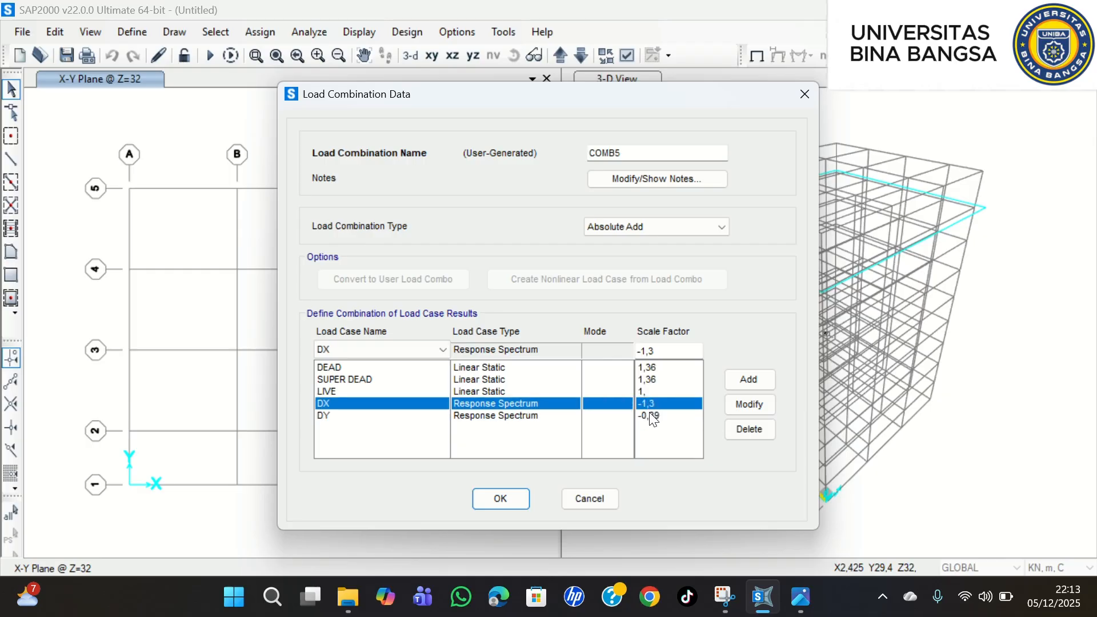
click(649, 413)
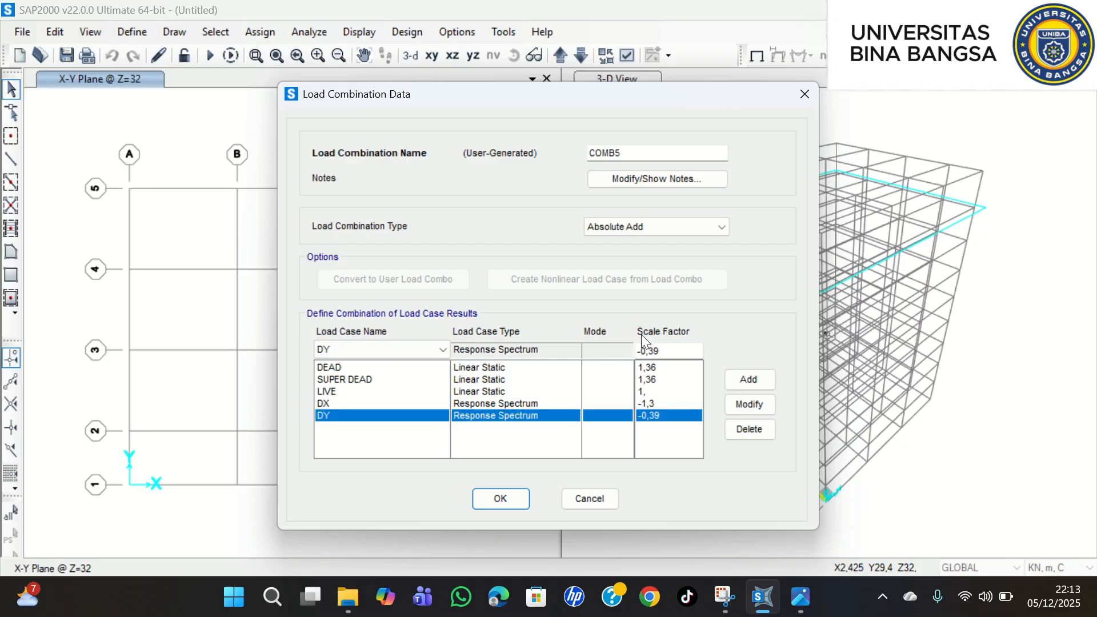
click(642, 351)
key(BackSpace)
click(750, 405)
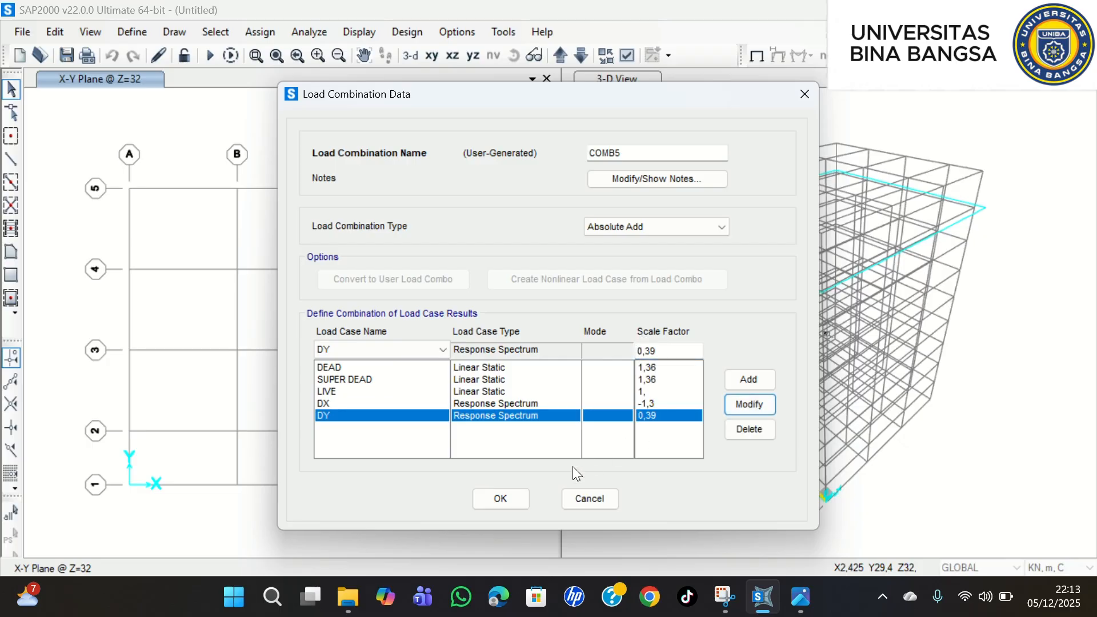
click(503, 494)
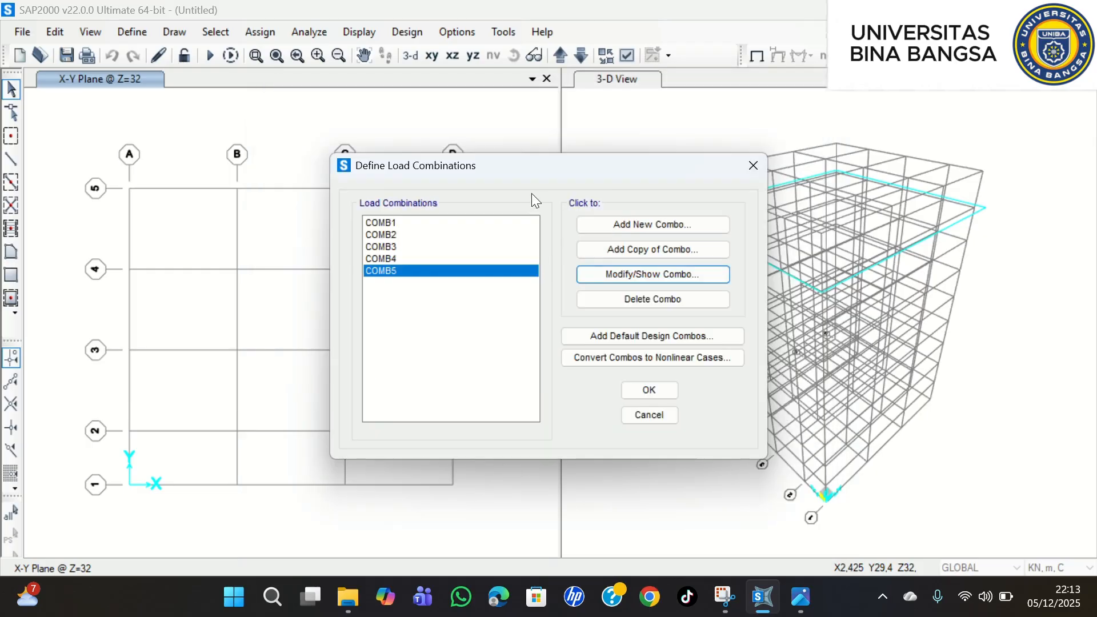
- Create a sixth combination as a copy of the fifth, with the DY scale factor set to -0,39
click(664, 248)
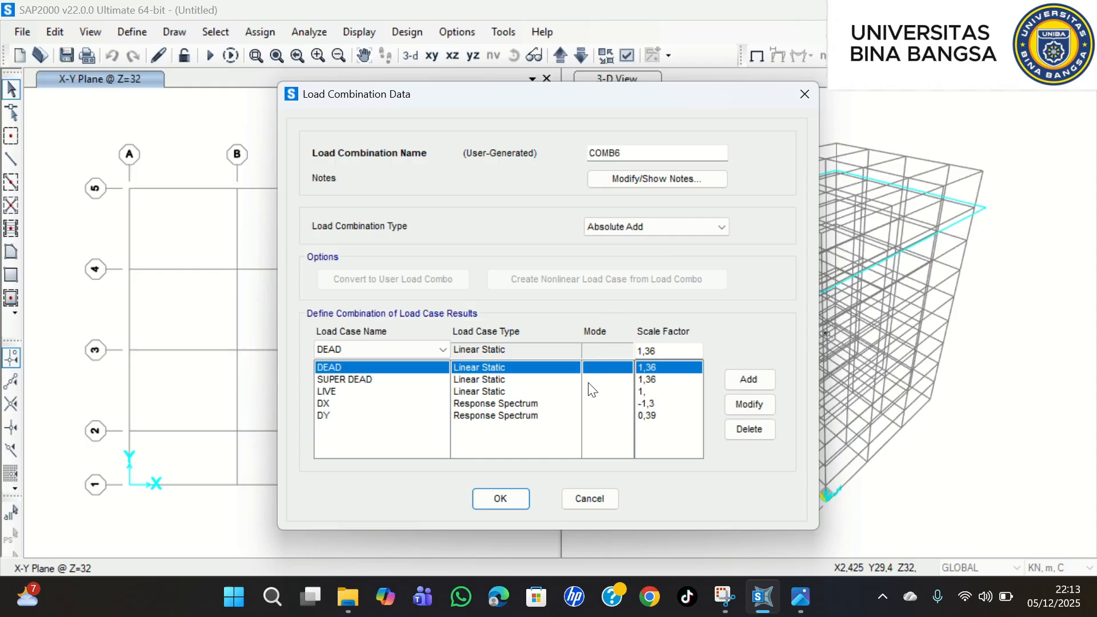
click(461, 29)
click(651, 414)
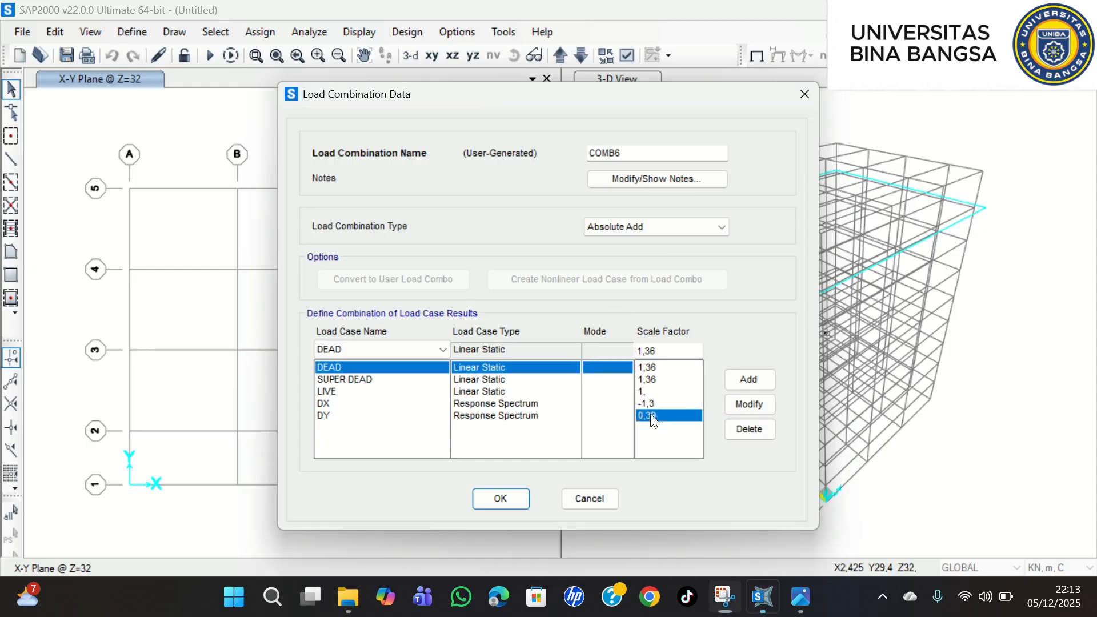
click(640, 351)
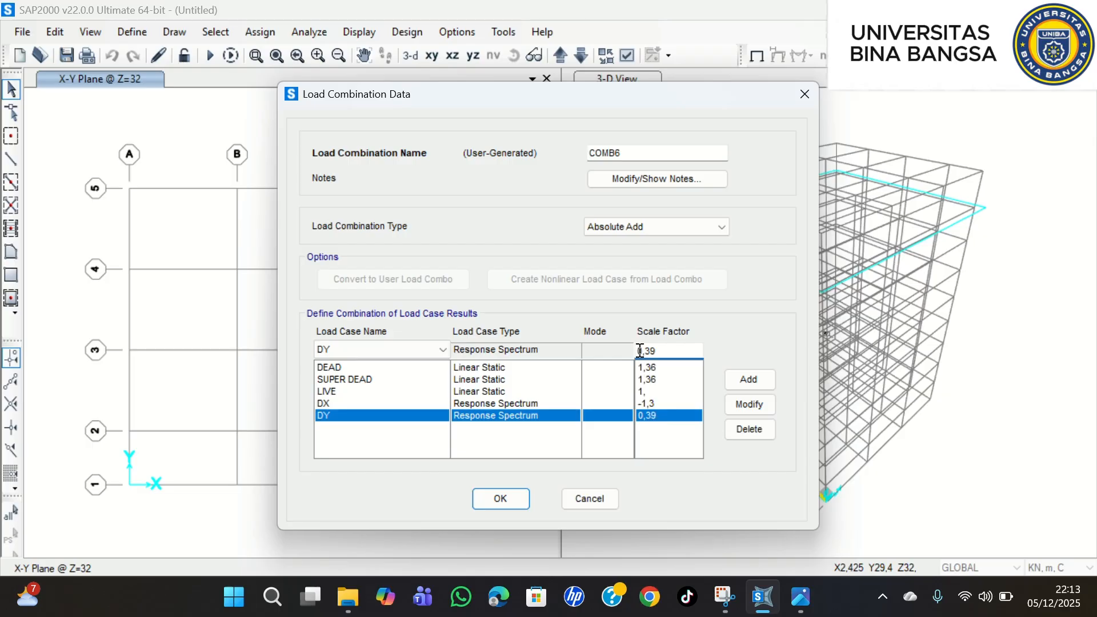
text(-)
click(746, 405)
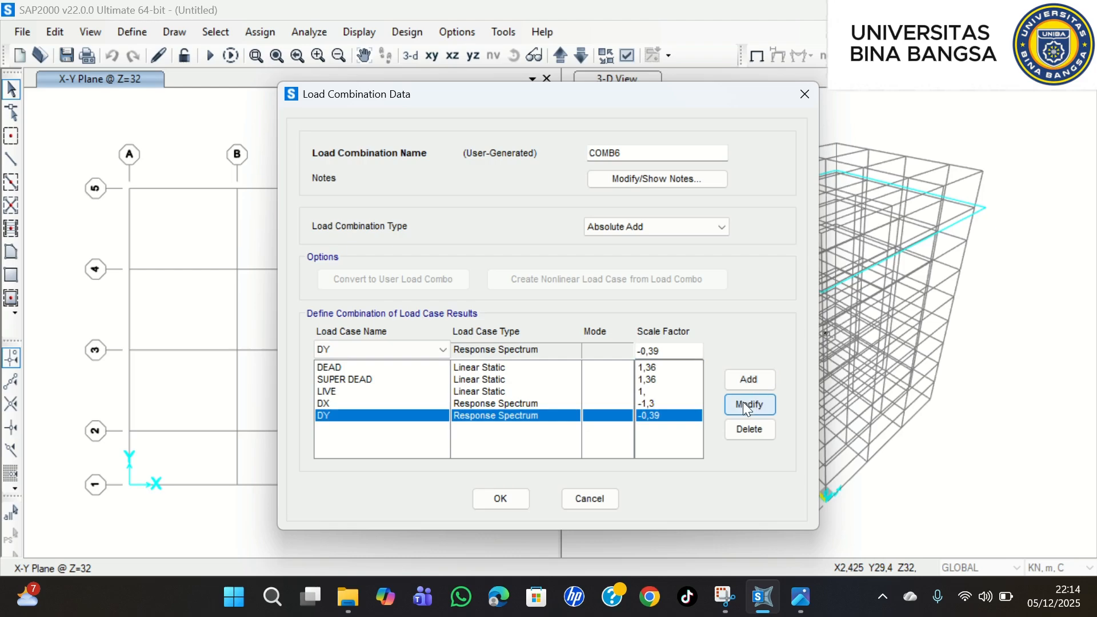
click(501, 499)
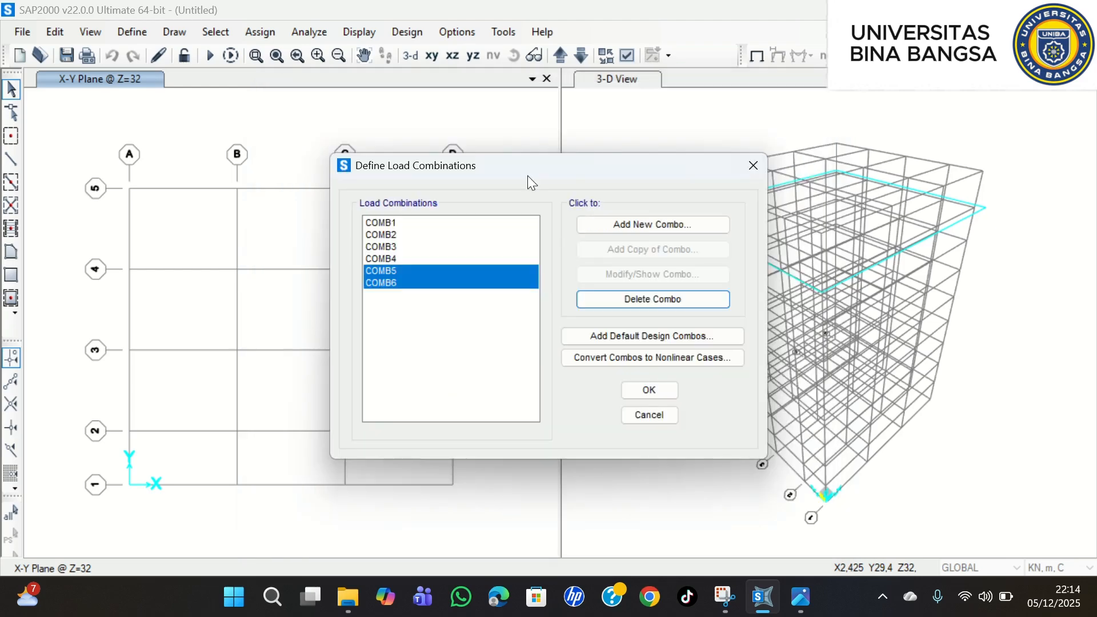
- Start a seventh combination as a copy of the sixth and set its DX scale factor to 0,39
click(519, 281)
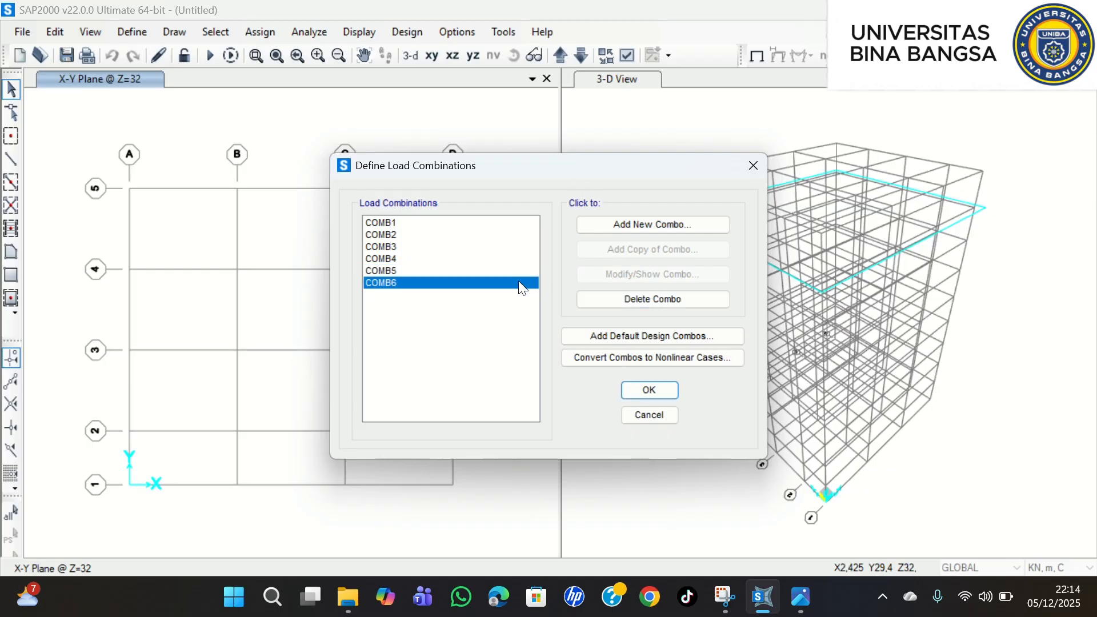
click(631, 250)
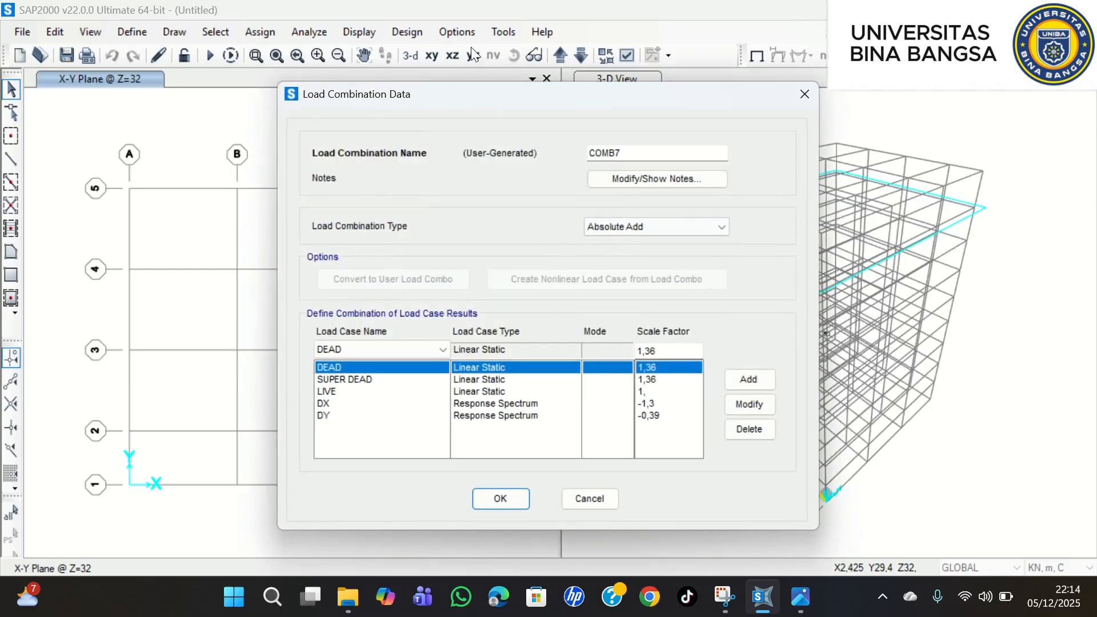
click(651, 403)
click(664, 351)
drag(663, 350, 596, 364)
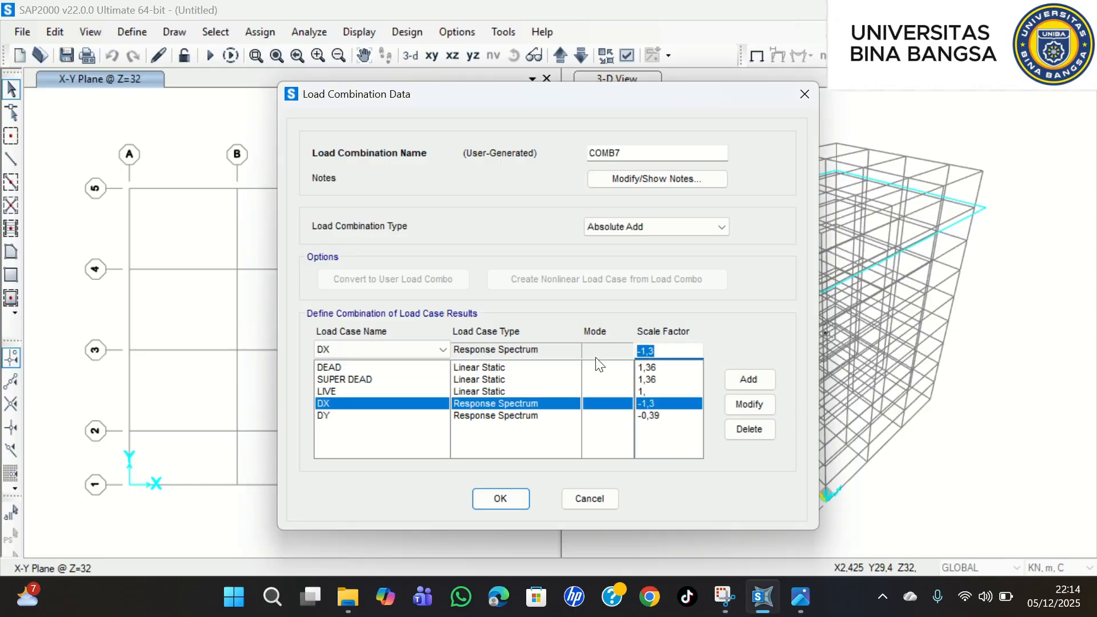
text(0,39)
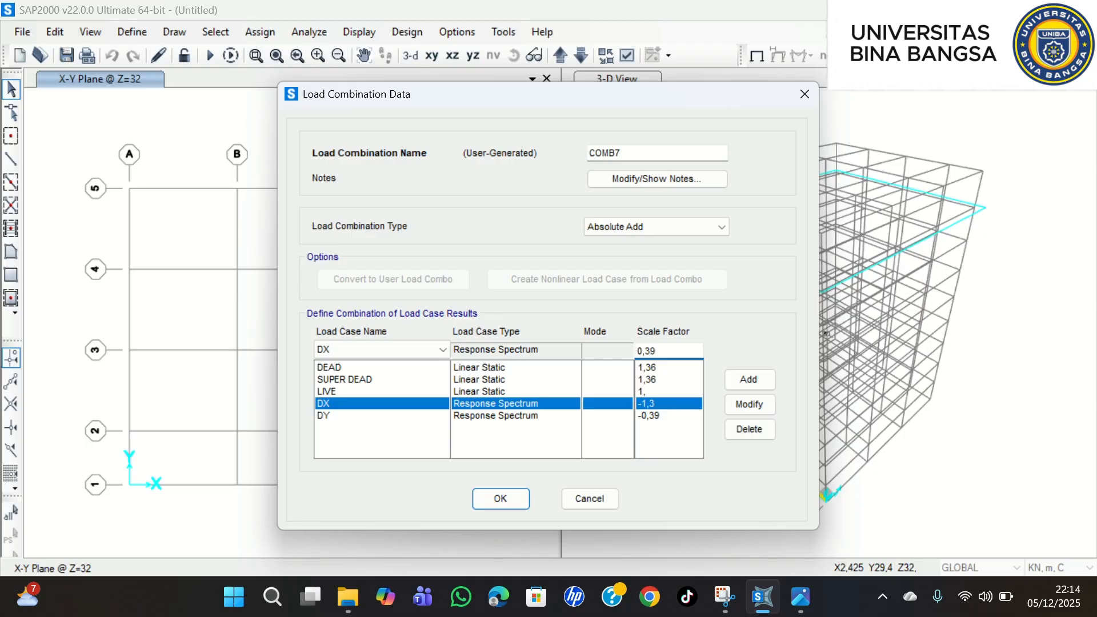
click(747, 403)
- Set the seventh combination's DY scale factor to 1,3 and accept the combination
click(681, 416)
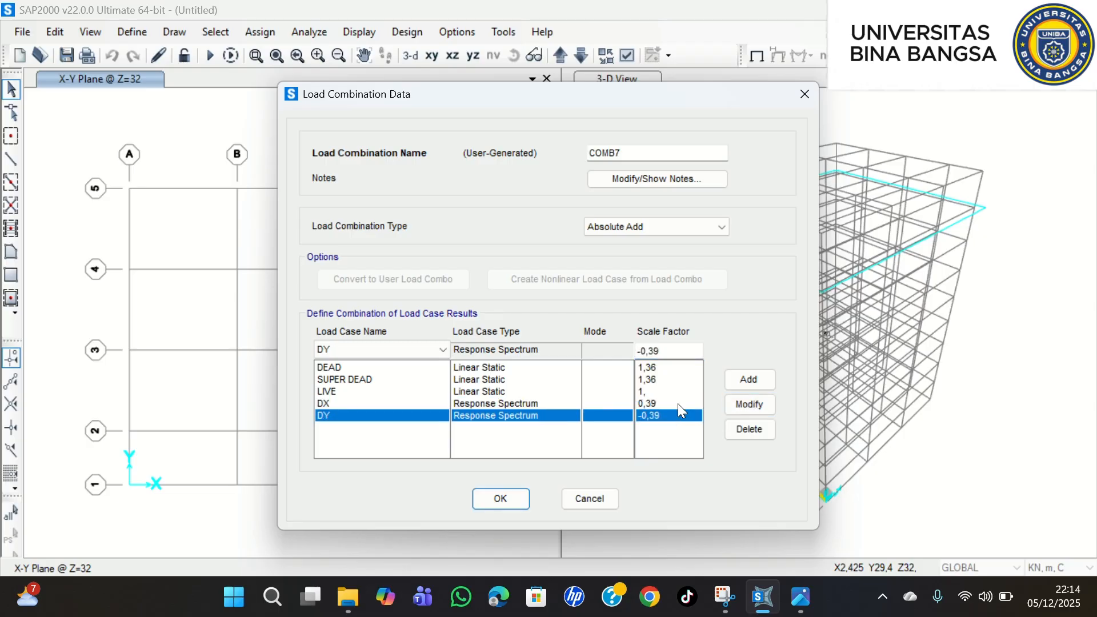
drag(666, 350, 623, 351)
text(1,3)
click(757, 401)
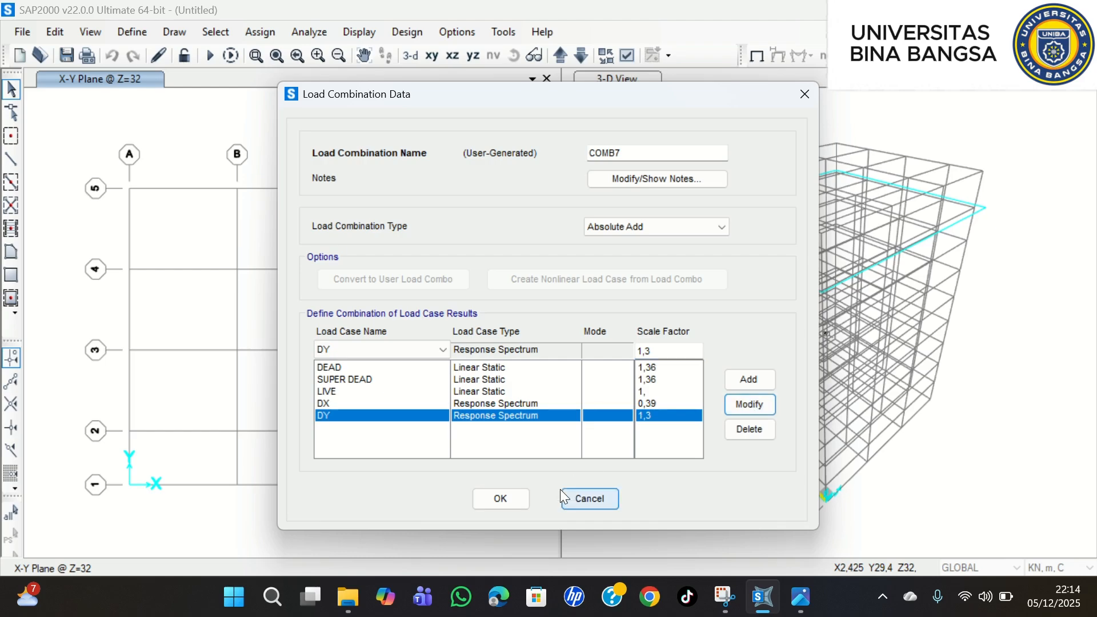
click(497, 495)
- Create an eighth combination as a copy of the seventh, with the DX scale factor set to -0,39
click(478, 292)
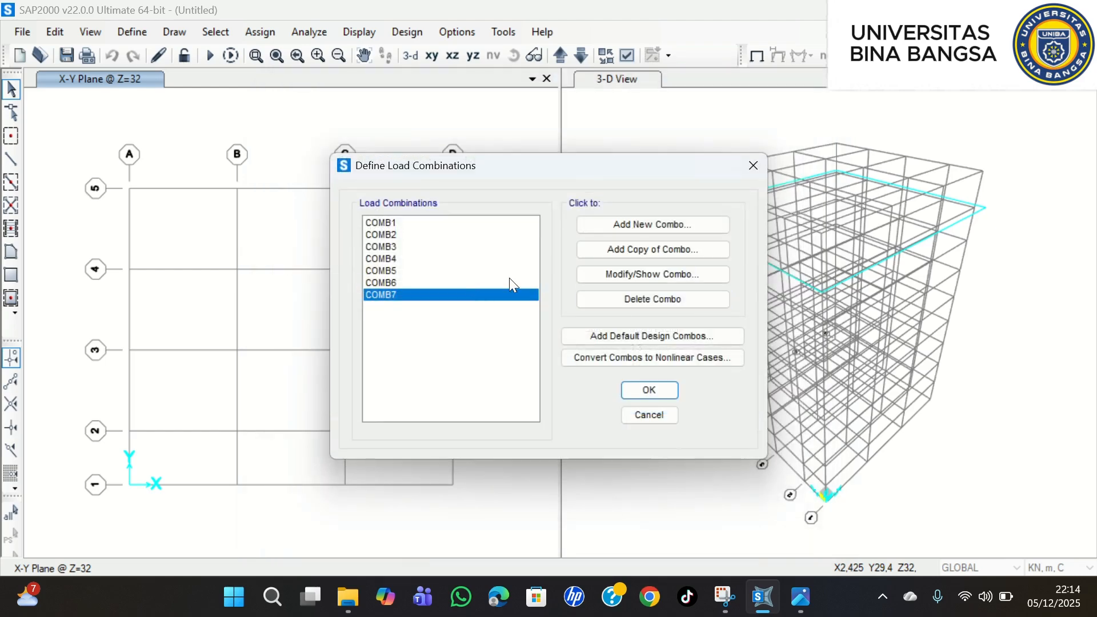
click(643, 250)
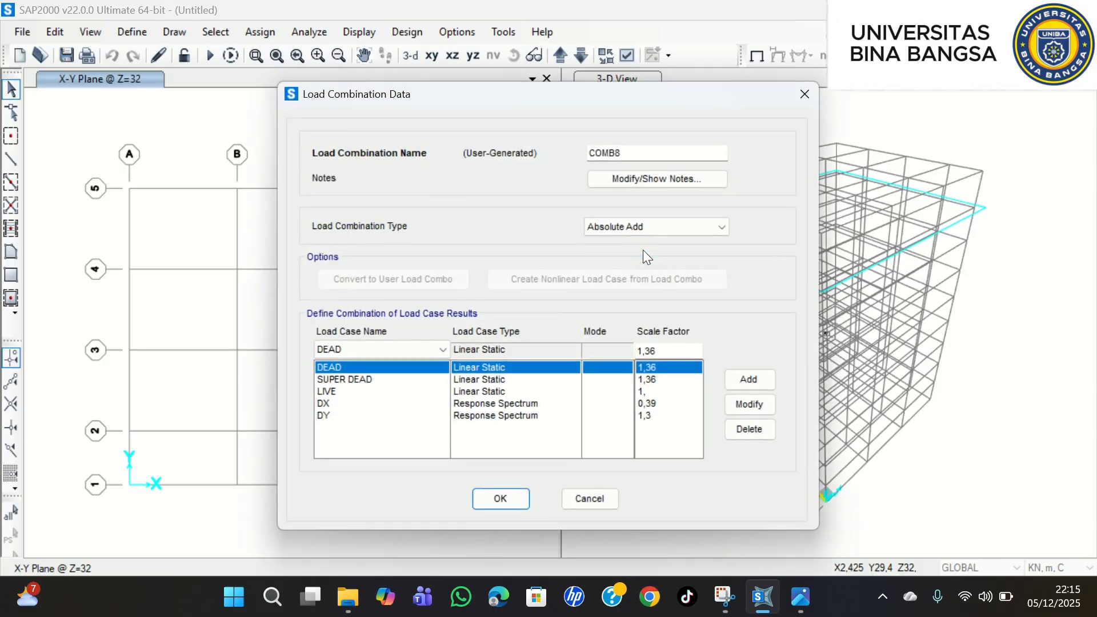
click(460, 32)
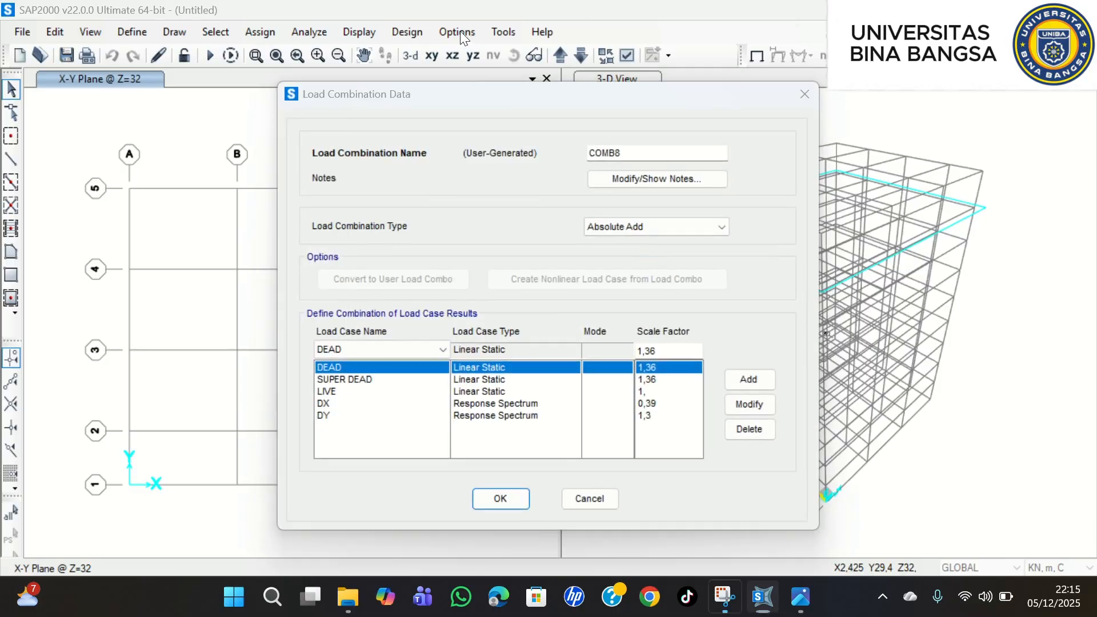
click(660, 403)
click(640, 351)
text(-0)
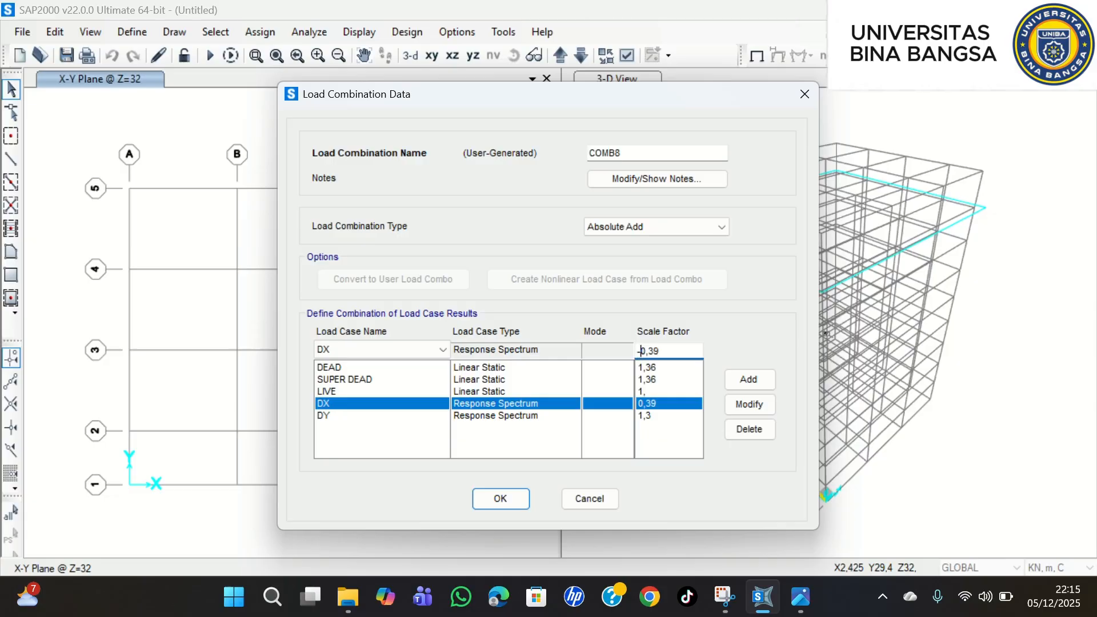
click(745, 404)
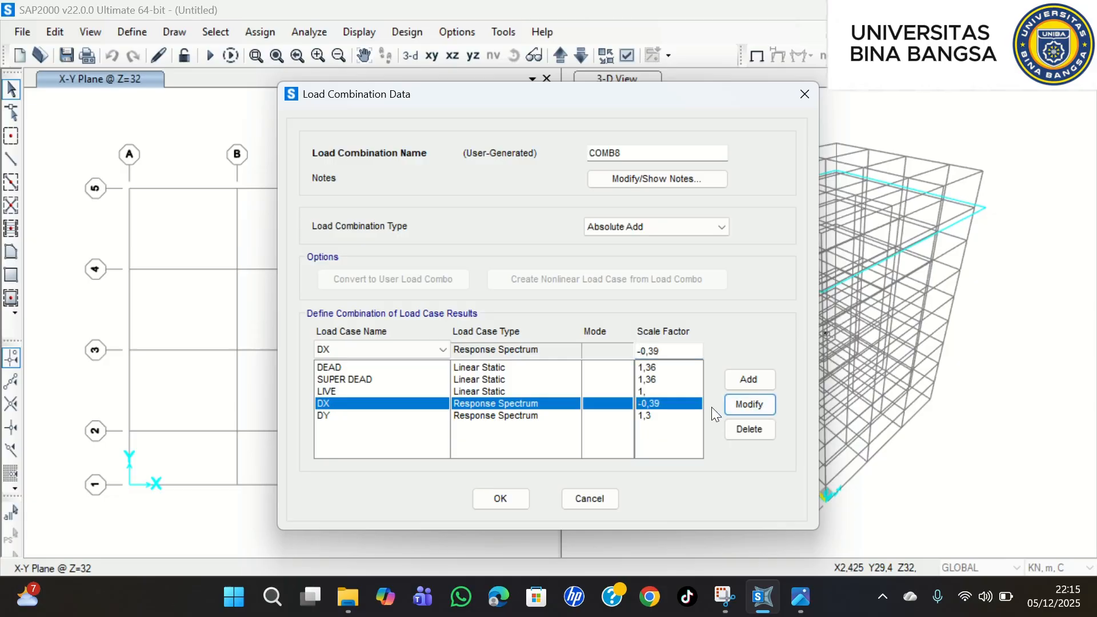
click(501, 496)
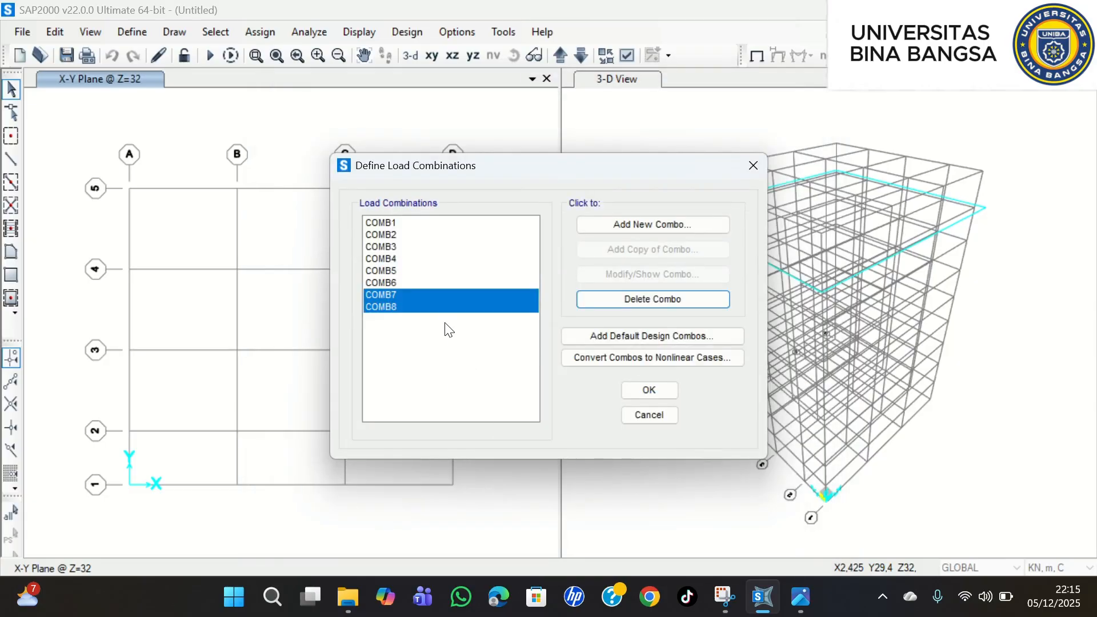
click(444, 308)
click(463, 36)
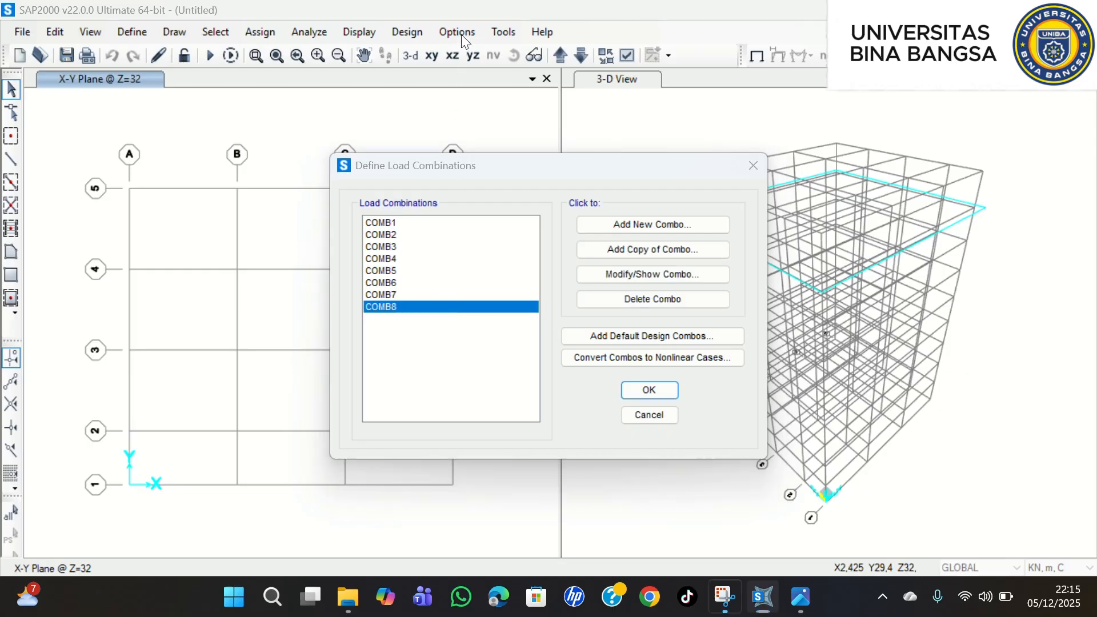
- Start a ninth combination as a copy of the eighth and set its DX scale factor to 0,39
click(715, 246)
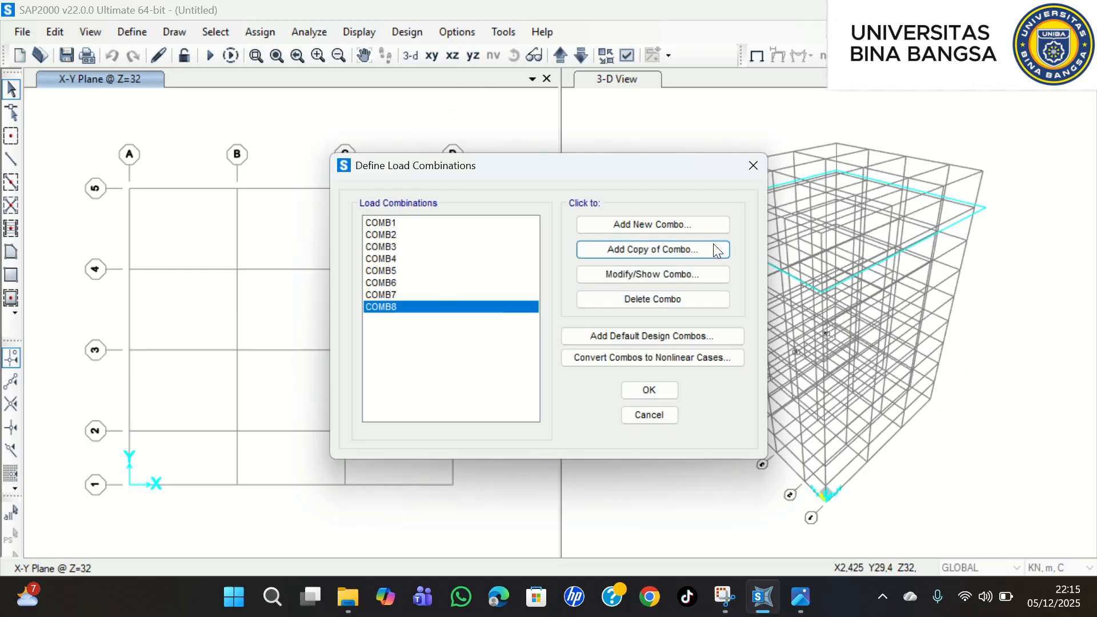
click(647, 404)
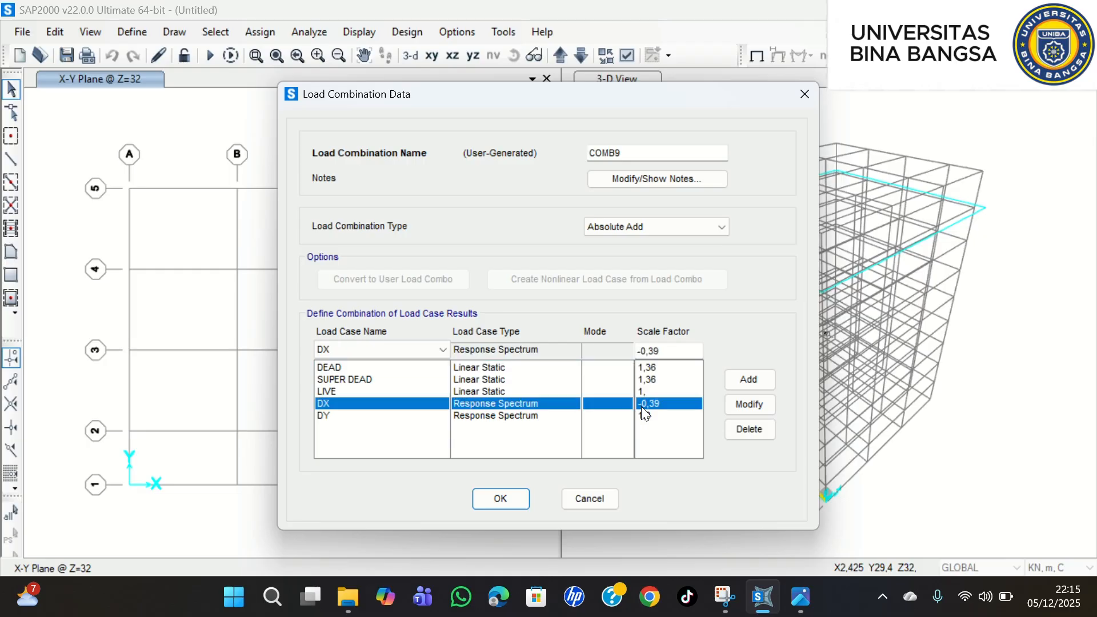
click(646, 351)
key(BackSpace)
key(BackSpace)
text(0)
click(740, 400)
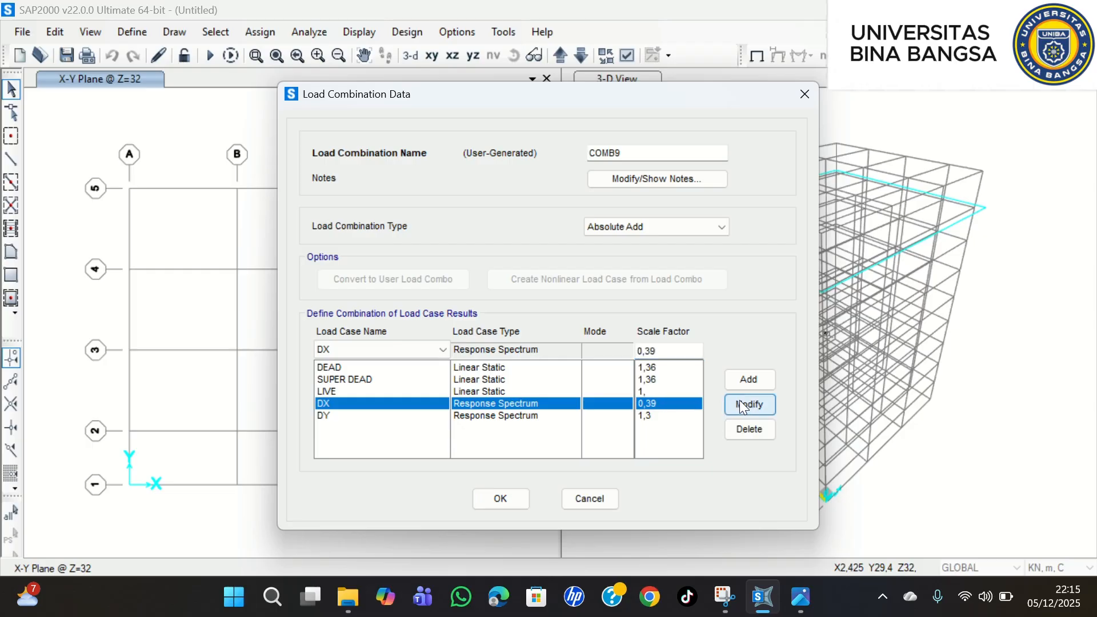
- Set the ninth combination's DY scale factor to -1,3 and accept the combination
click(655, 416)
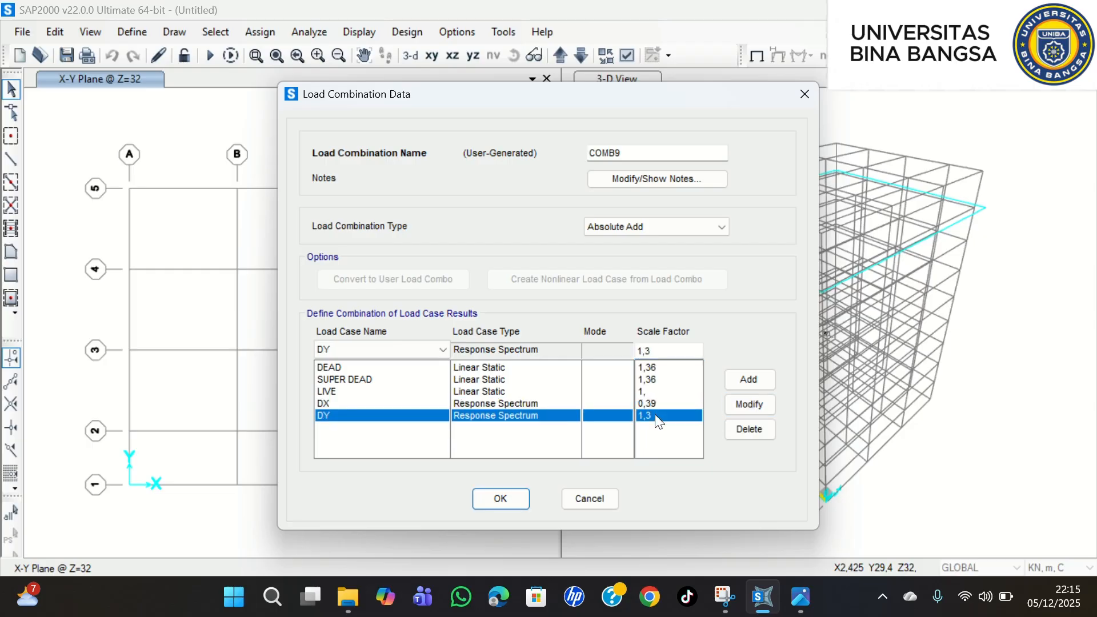
click(639, 352)
text(-)
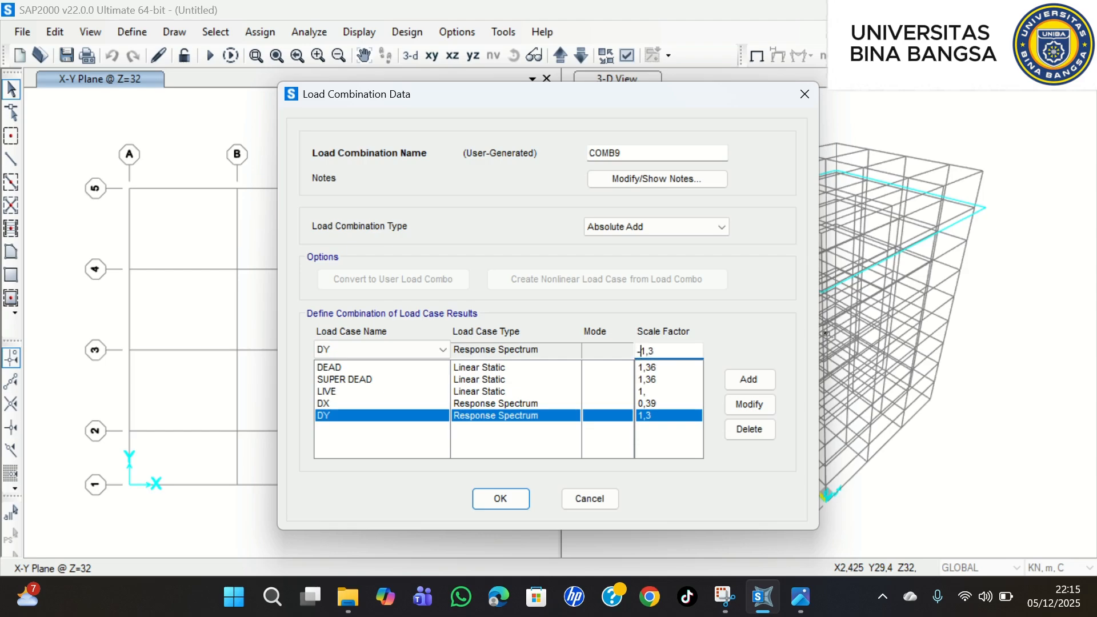
click(758, 399)
click(485, 499)
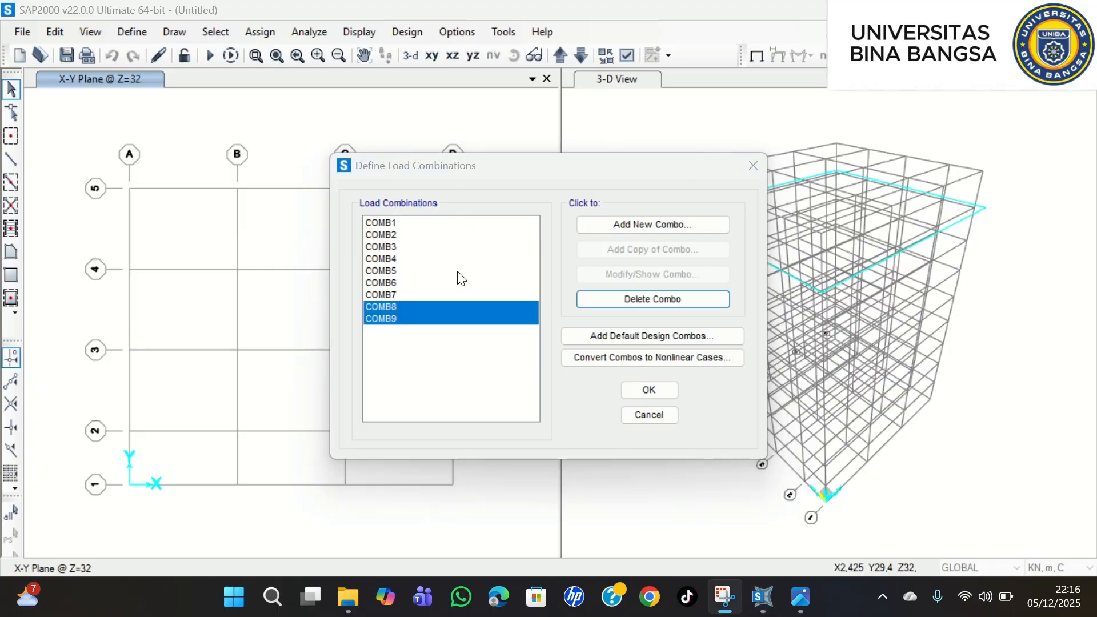
- Create a tenth combination as a copy of the ninth, with the DX scale factor set to -0,39
click(467, 319)
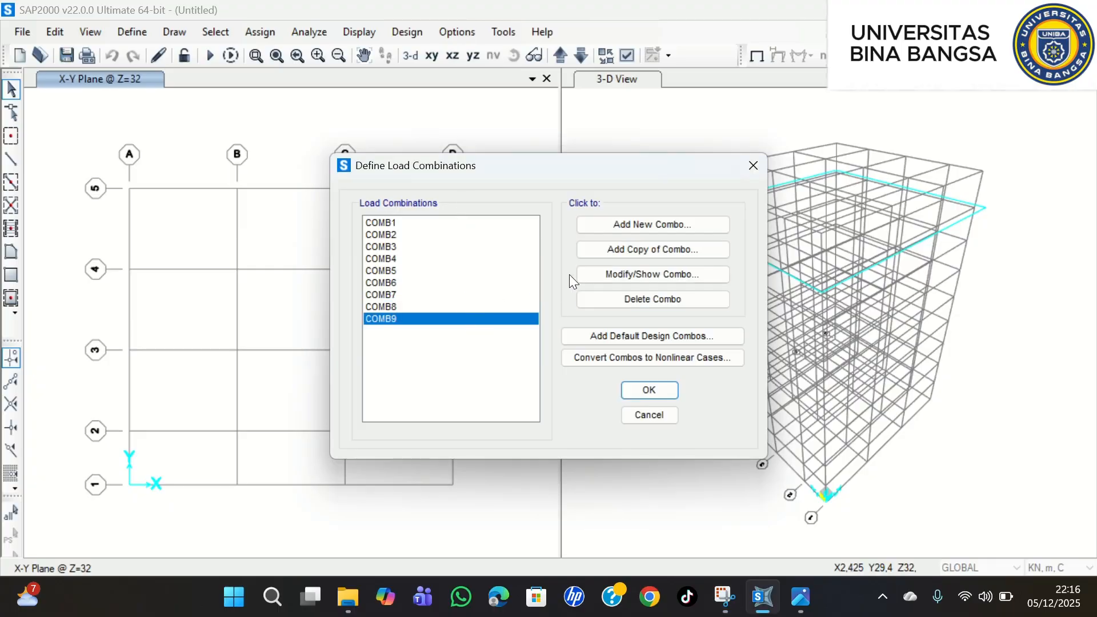
click(608, 253)
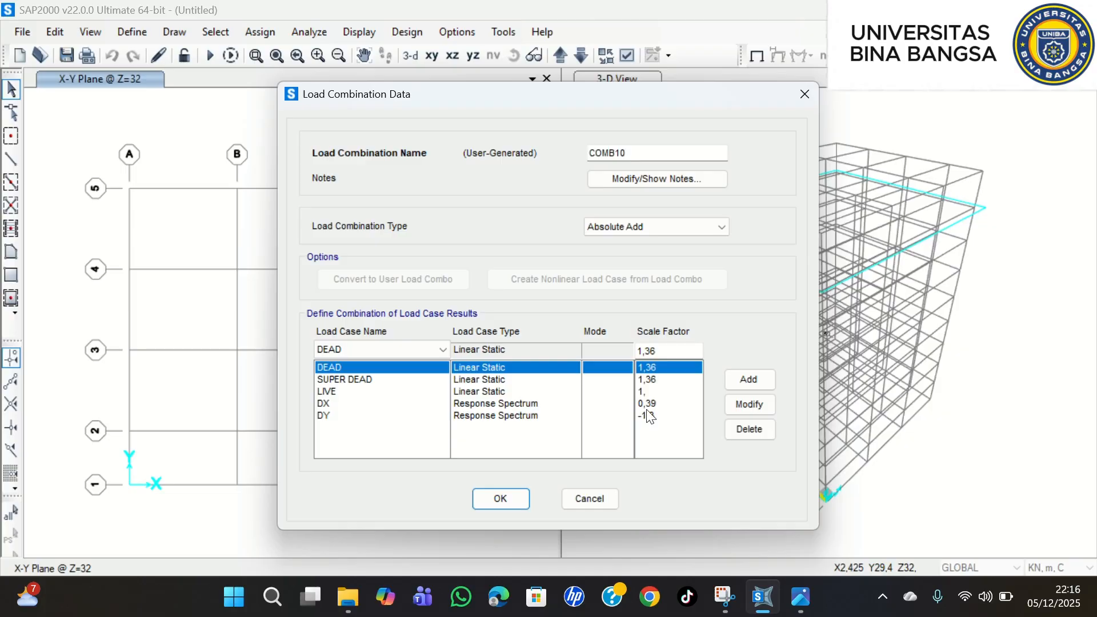
click(642, 404)
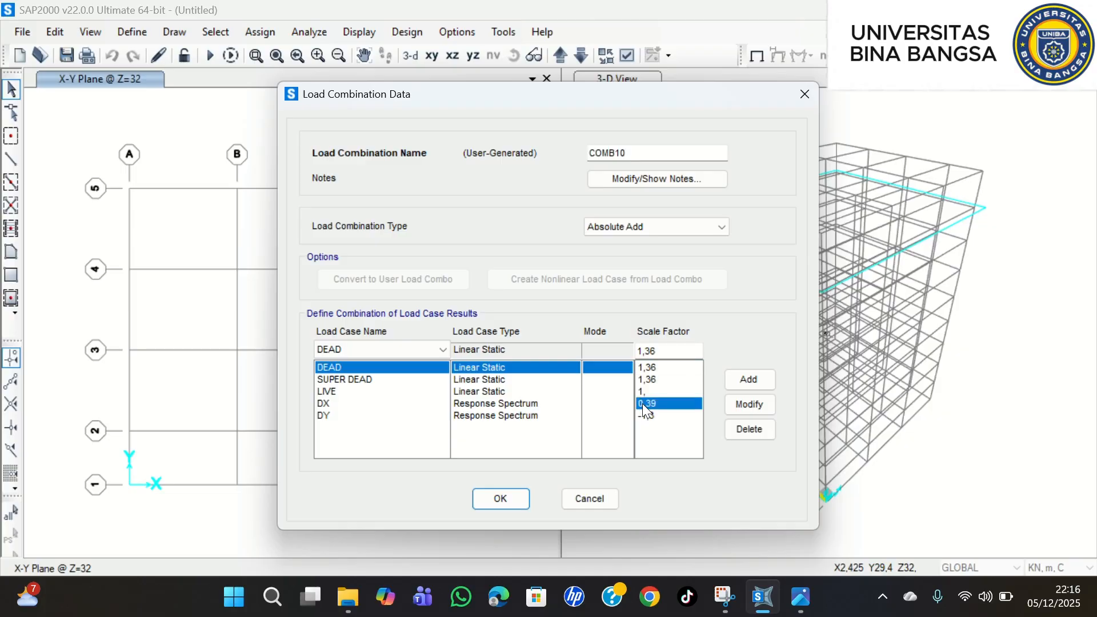
click(642, 351)
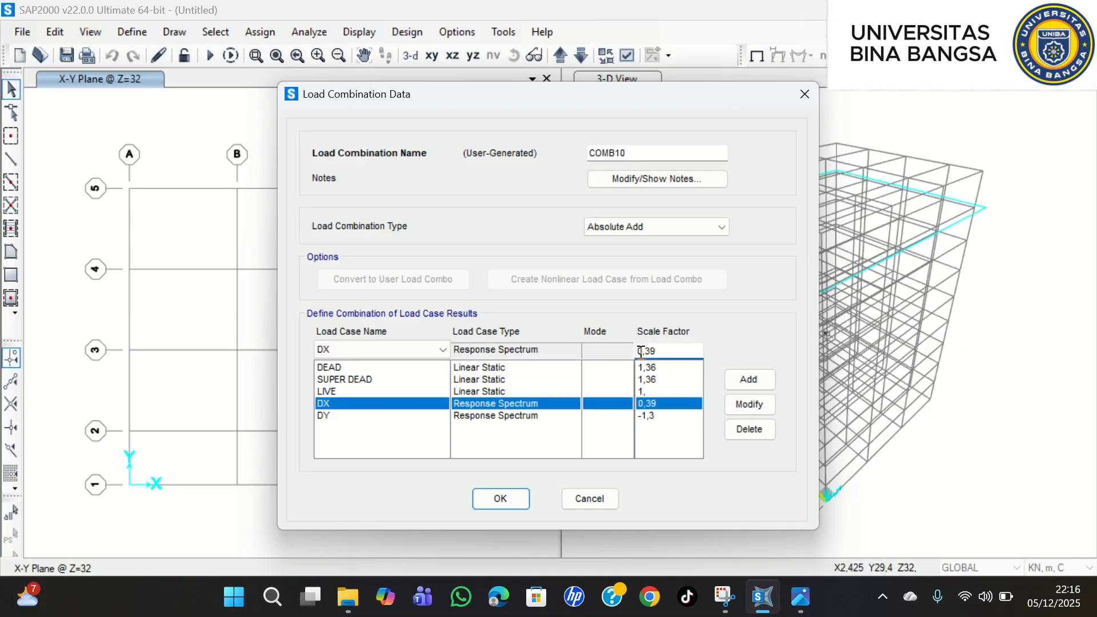
text(-)
click(740, 403)
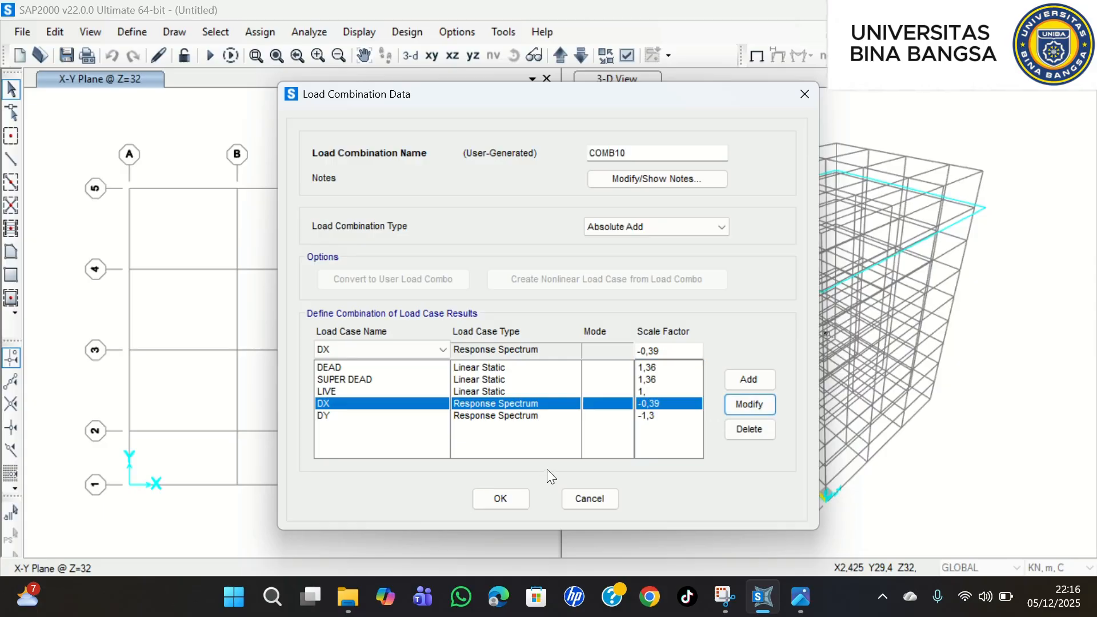
click(501, 498)
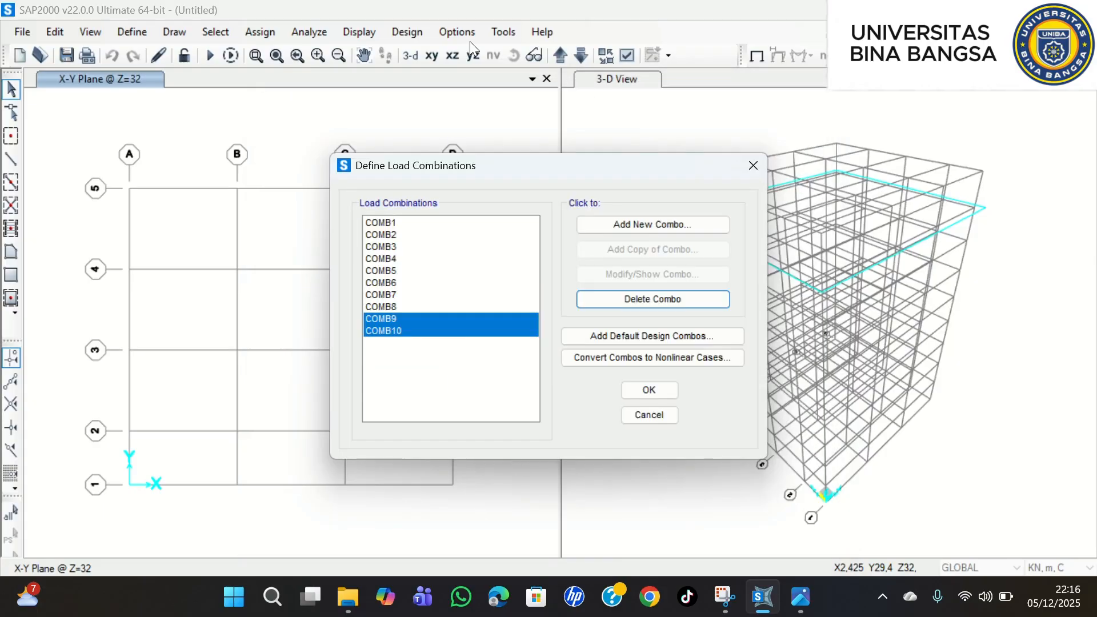
- Start an eleventh combination as a copy of the tenth and set its DEAD scale factor to 0,74
click(441, 332)
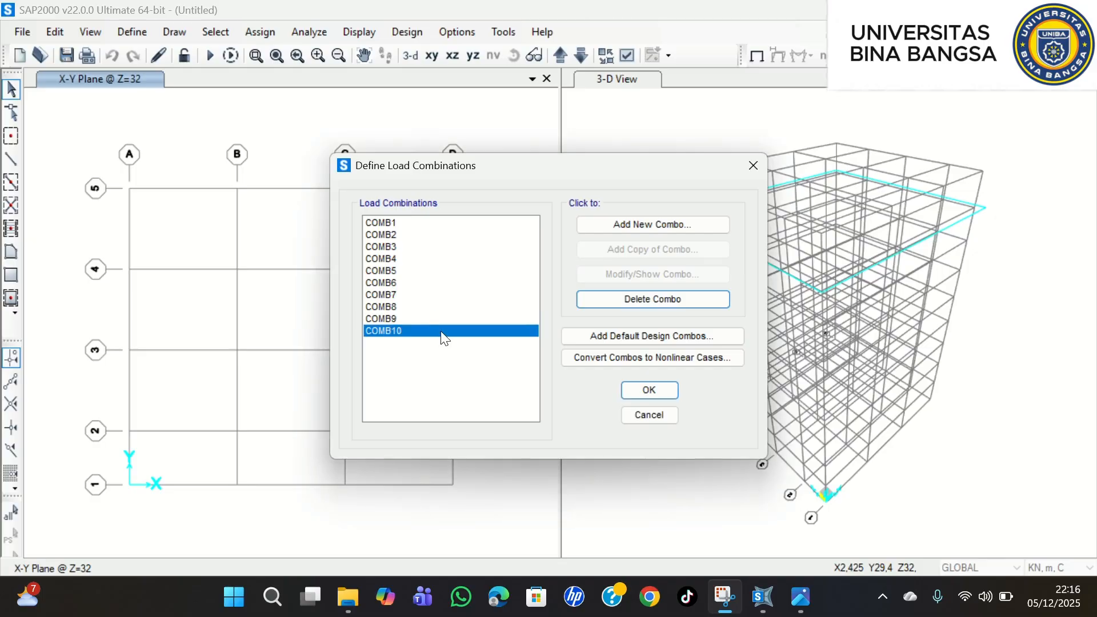
click(643, 248)
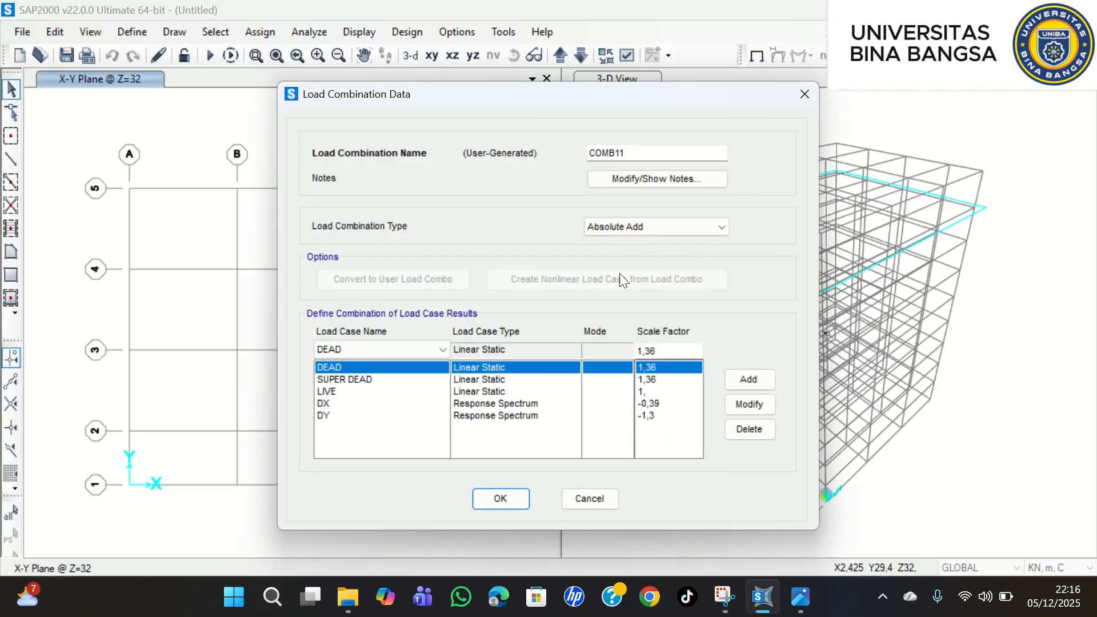
click(464, 42)
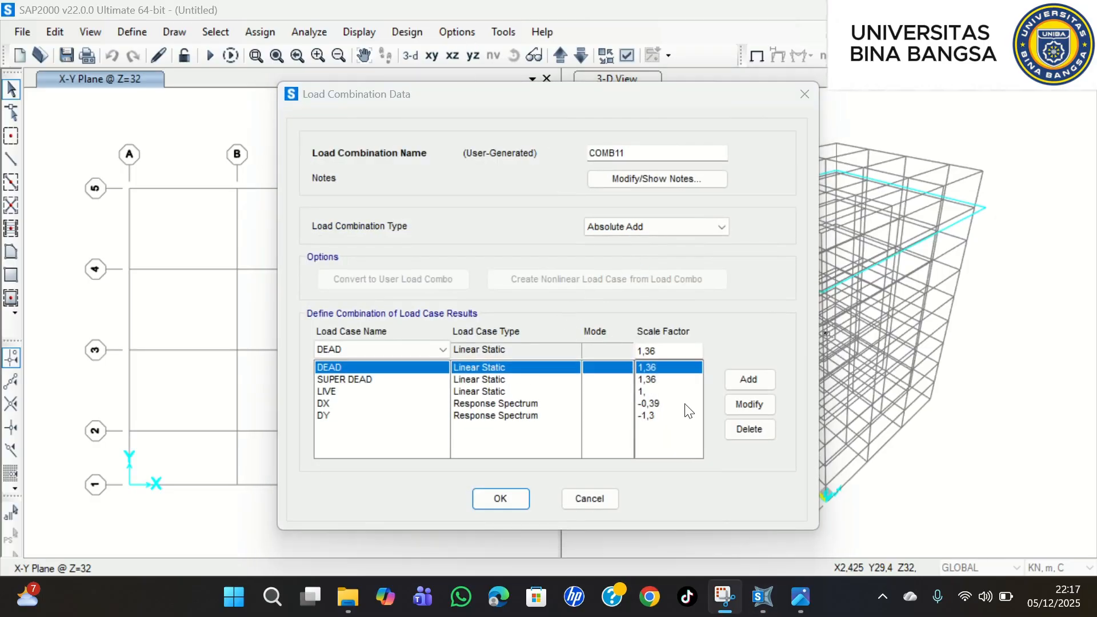
click(661, 350)
drag(661, 351, 634, 348)
text(0,)
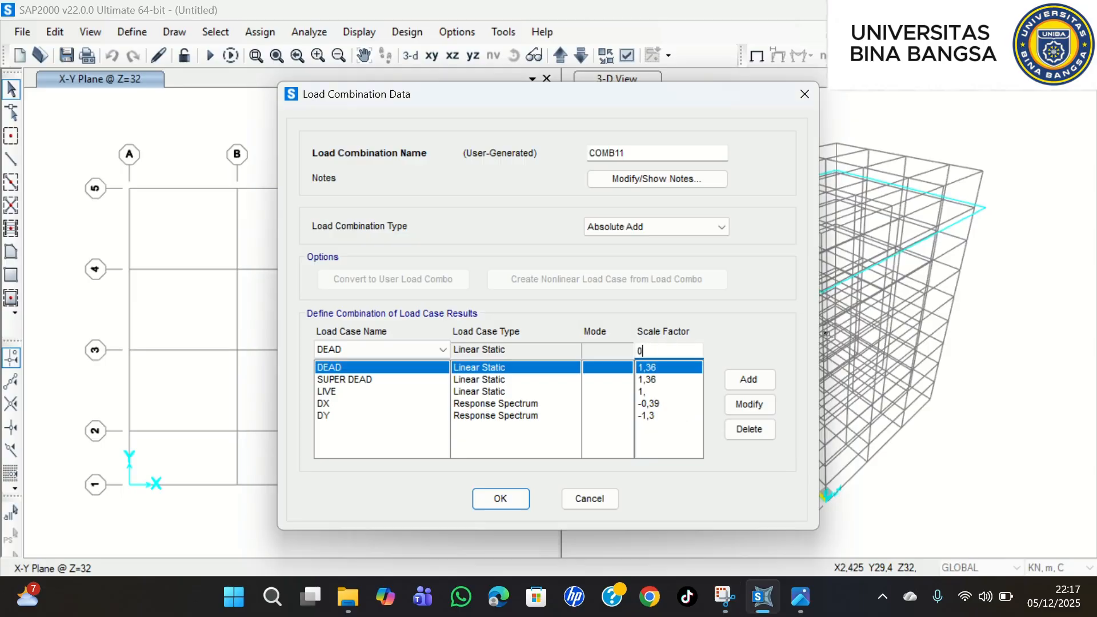
text(74)
click(753, 410)
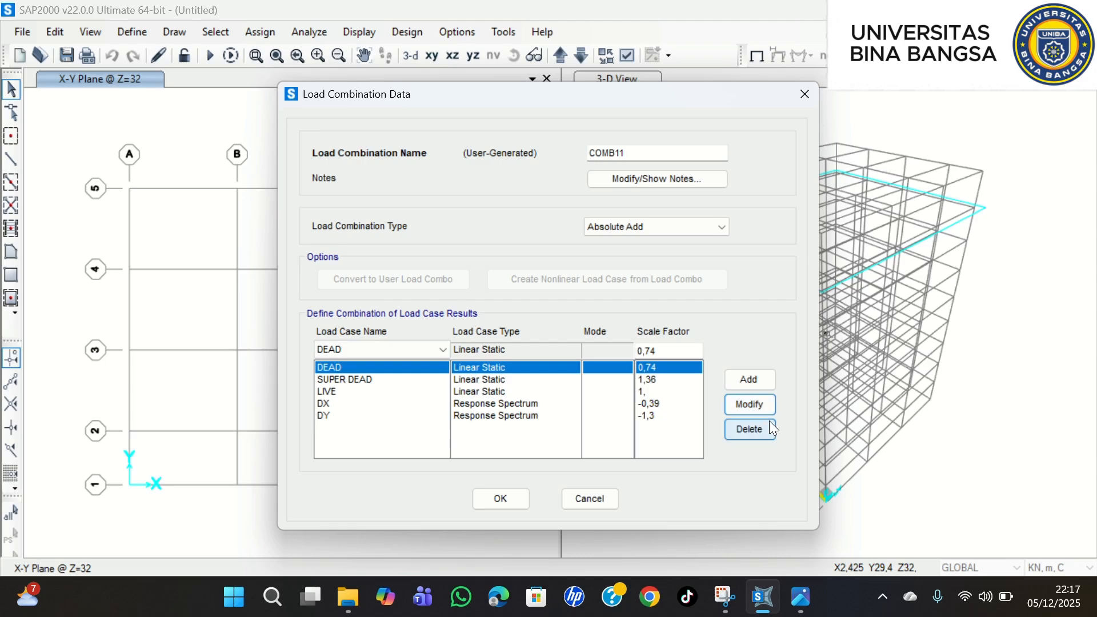
- Set the eleventh combination's SUPER DEAD scale factor to 0,74 and remove the LIVE case from it
click(658, 377)
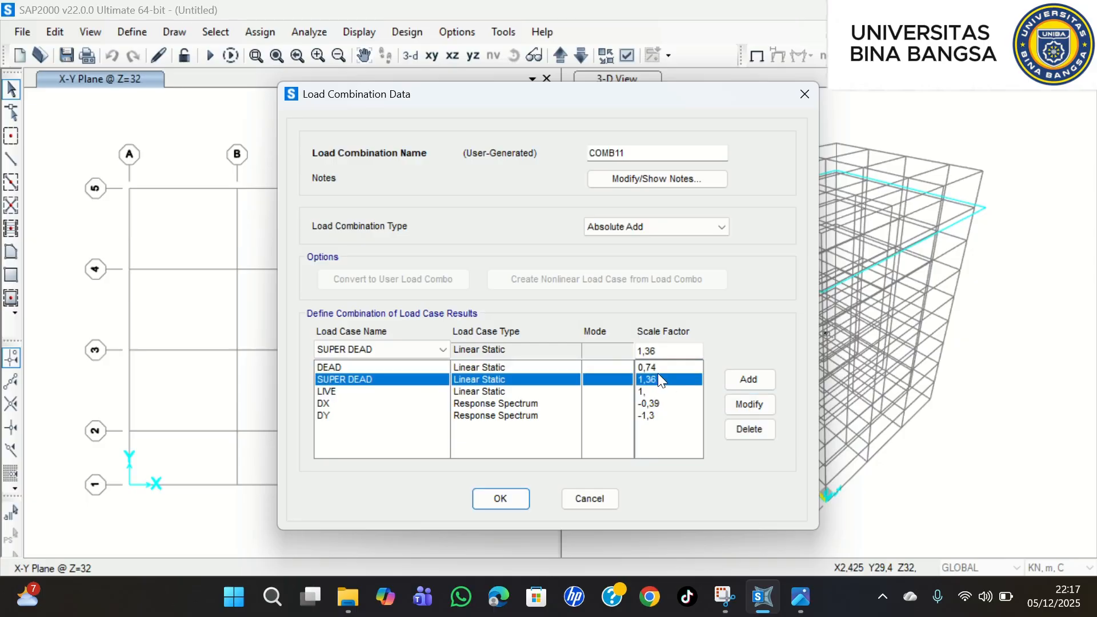
drag(661, 350, 626, 361)
text(0,74)
click(759, 404)
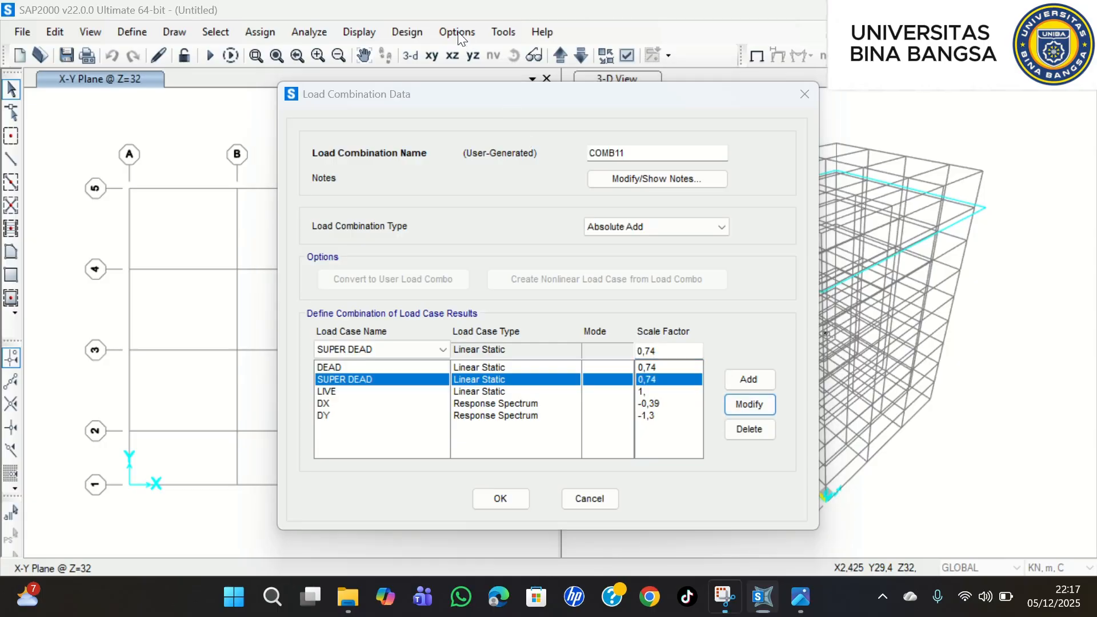
click(521, 391)
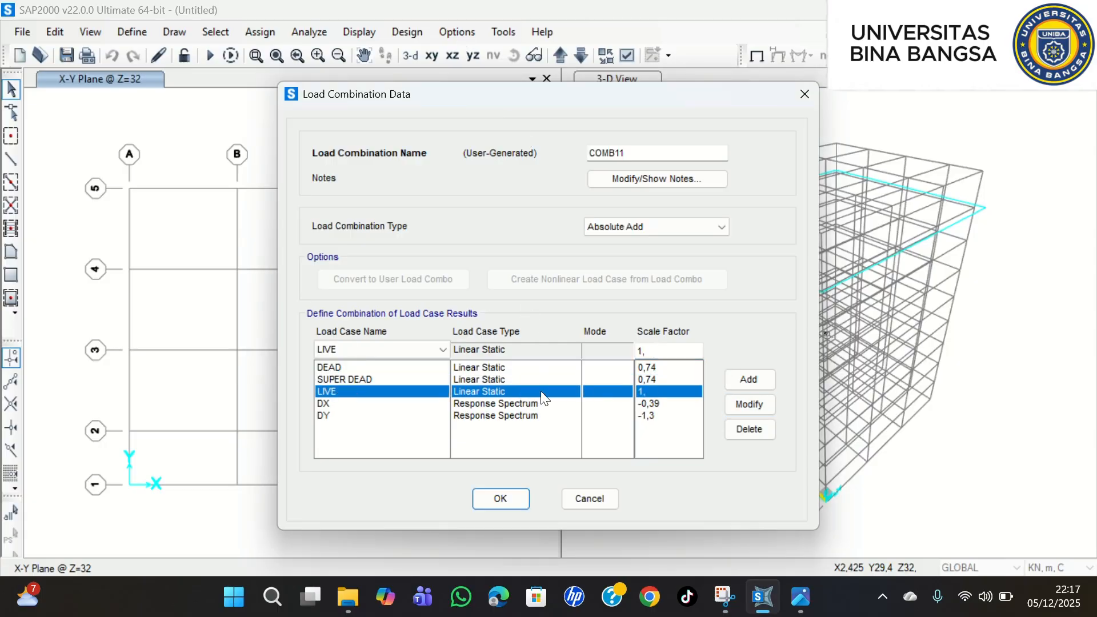
click(752, 428)
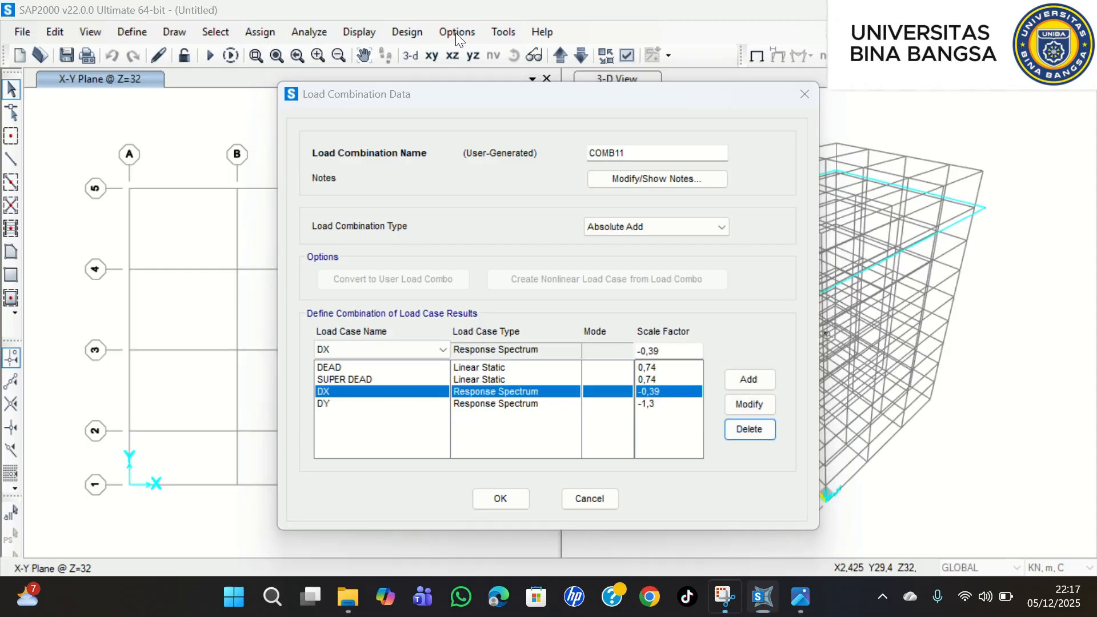
- Set the eleventh combination's DX scale factor to 1,3
click(647, 351)
drag(661, 351, 643, 353)
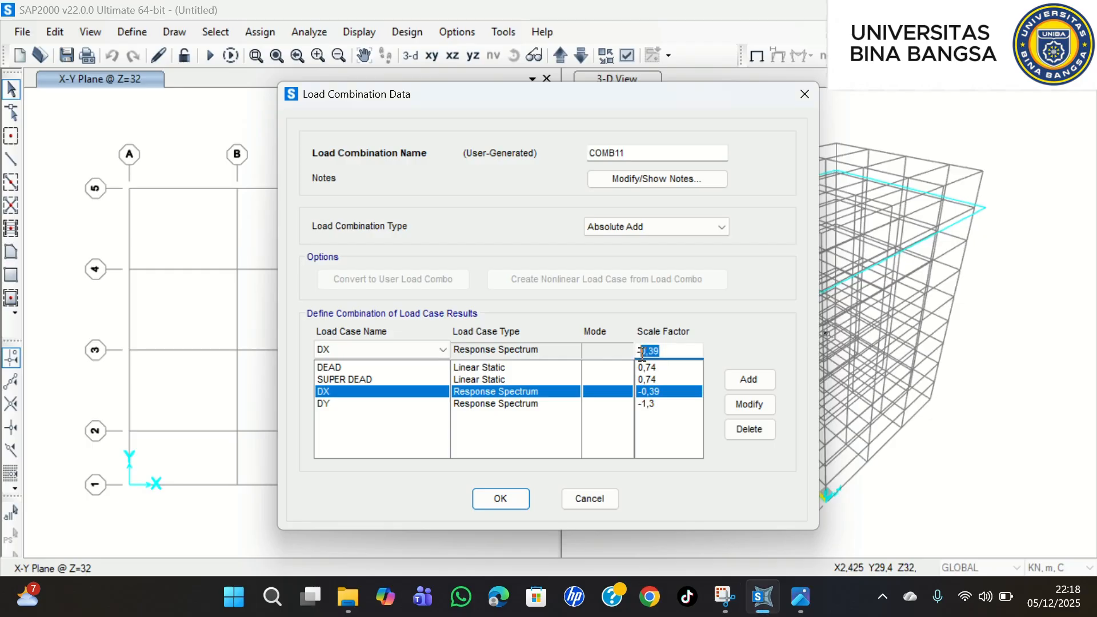
key(BackSpace)
key(BackSpace)
text(1,3)
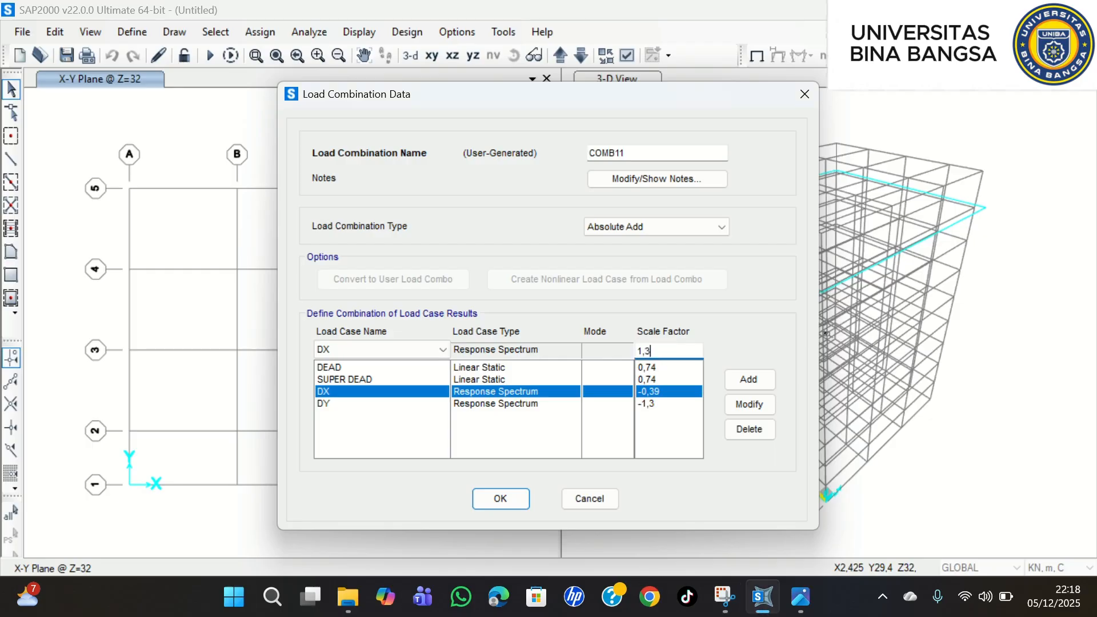
- Set the scale factors in COMB11 to 1,3 for DX and 0,39 for DY, and save the combination
click(753, 405)
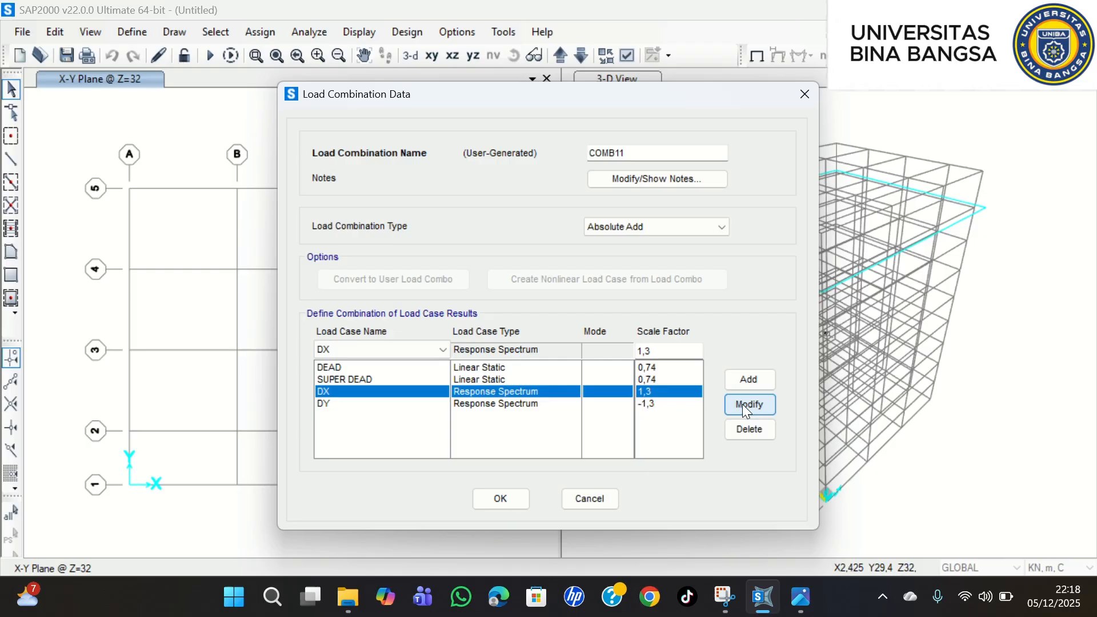
click(670, 406)
drag(658, 351, 617, 348)
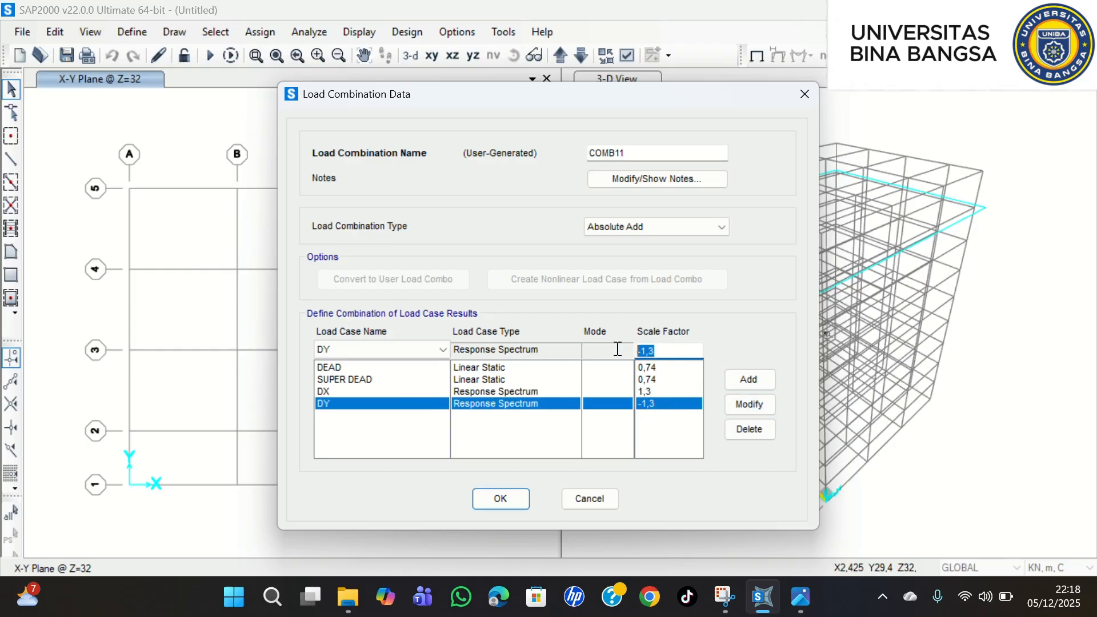
text(0,39)
click(459, 32)
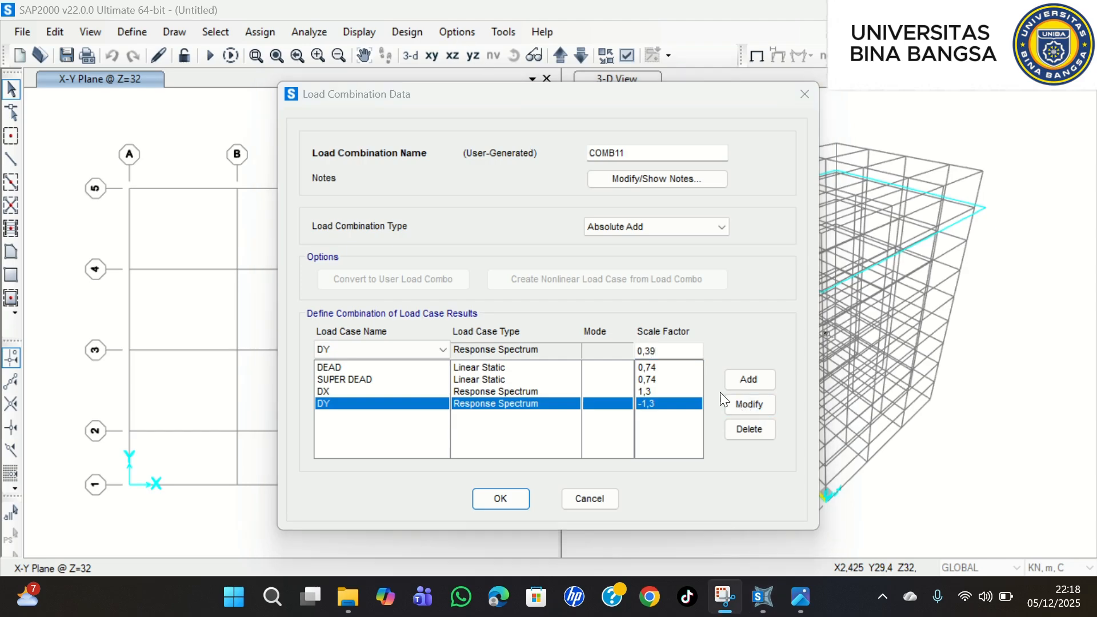
click(746, 404)
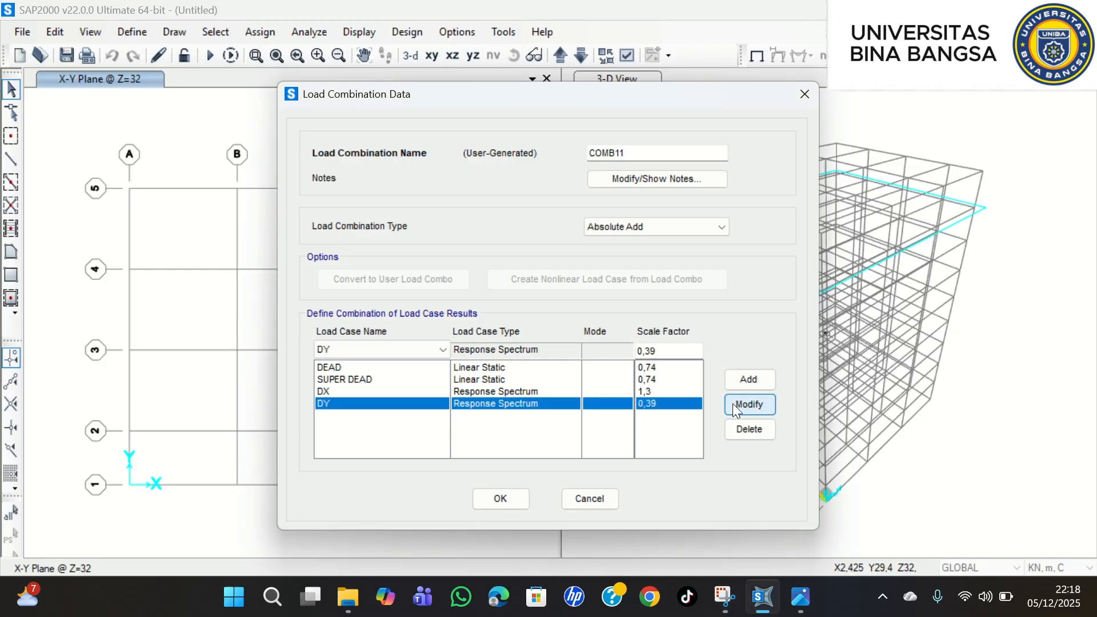
click(489, 501)
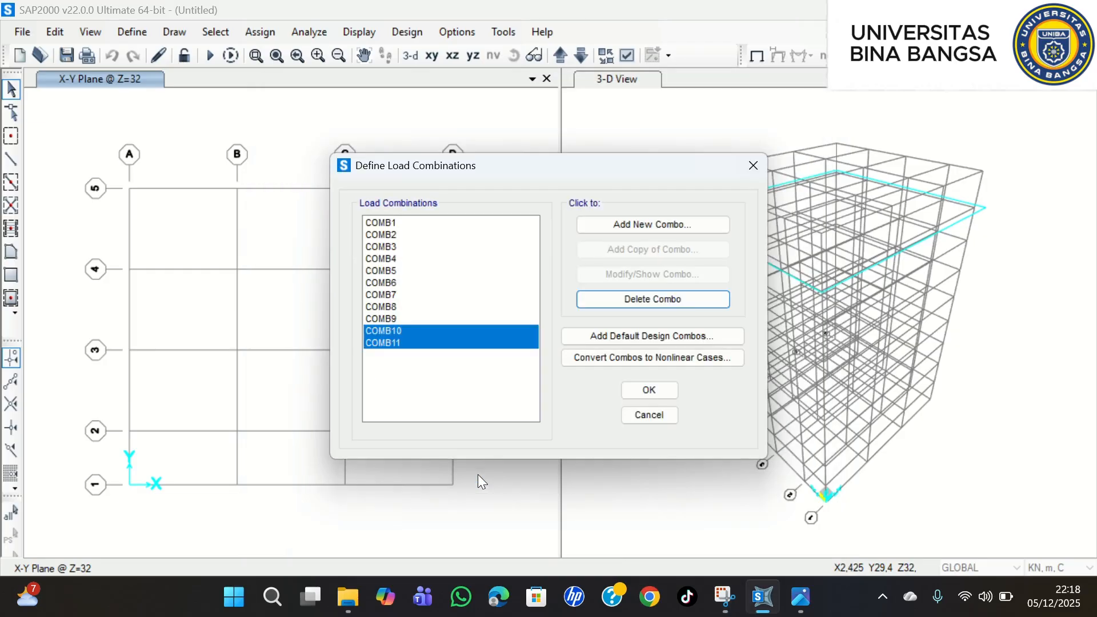
- Add a copy of COMB11 with the DY scale factor changed to -0,39, and save it
click(430, 341)
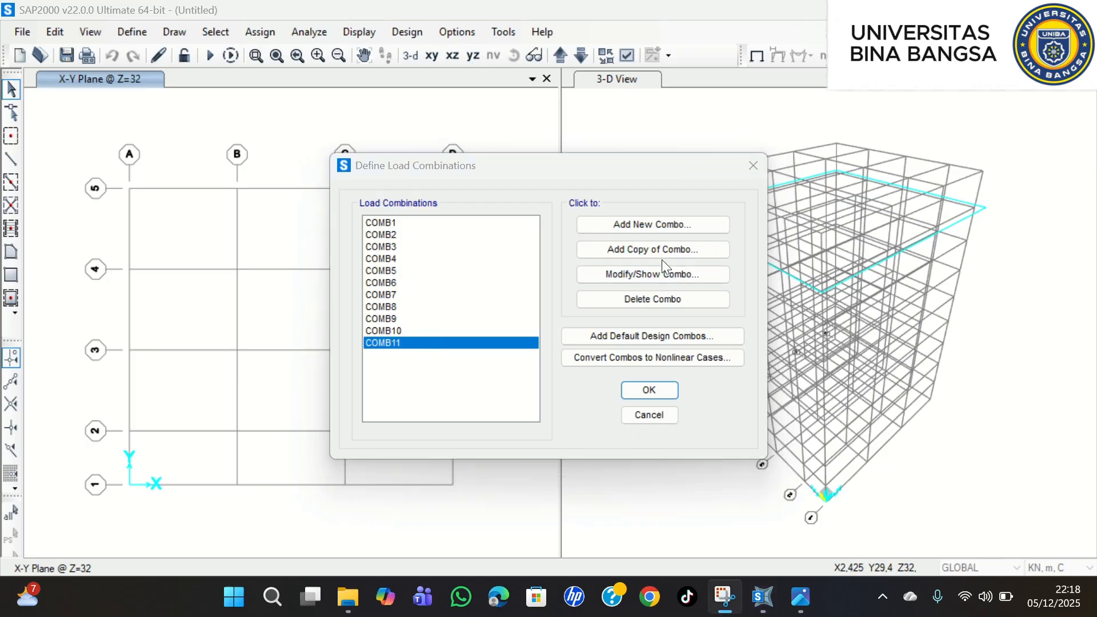
click(682, 247)
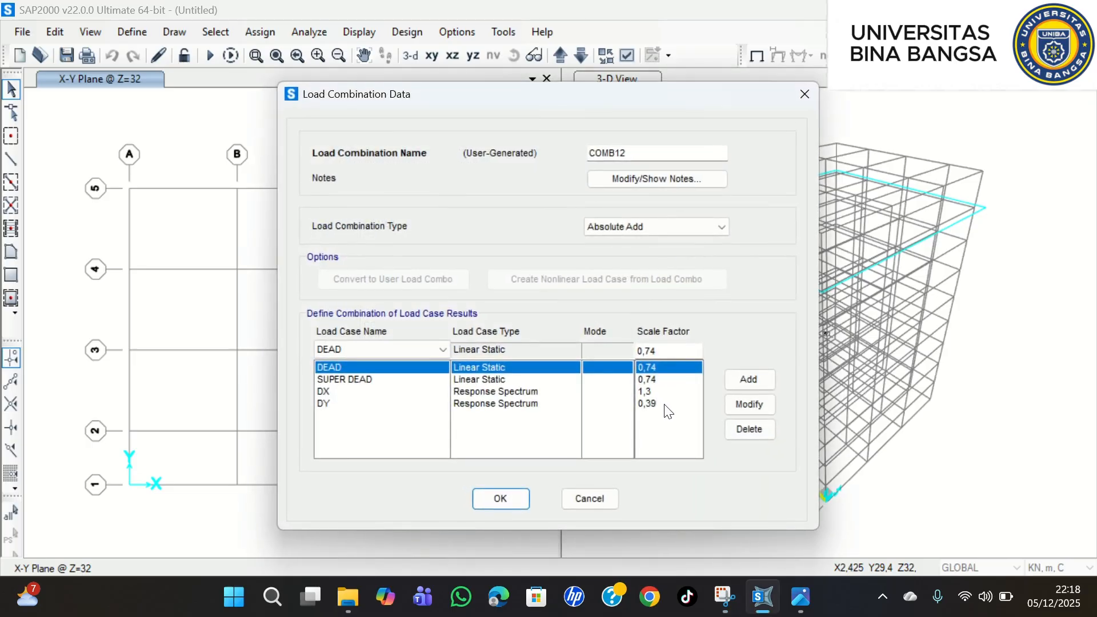
click(666, 404)
click(643, 352)
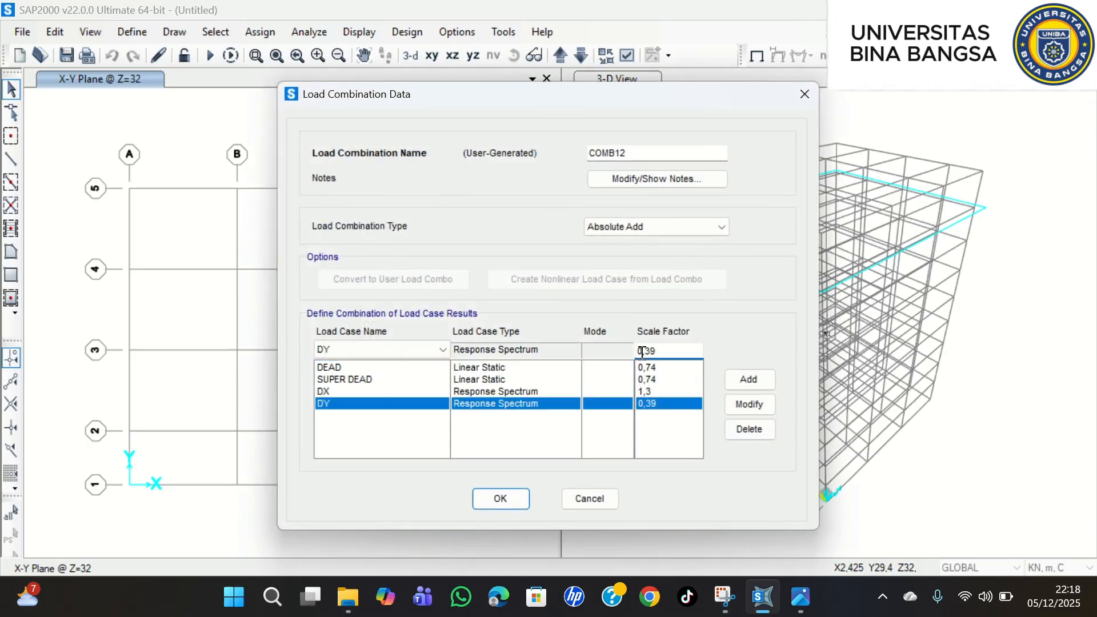
text(-)
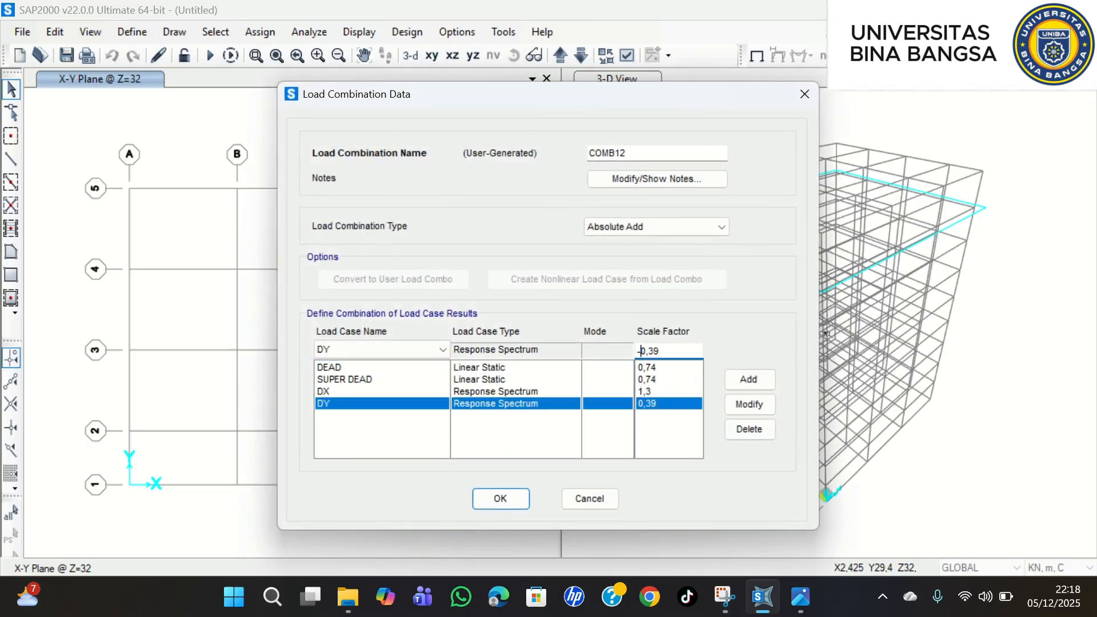
click(755, 403)
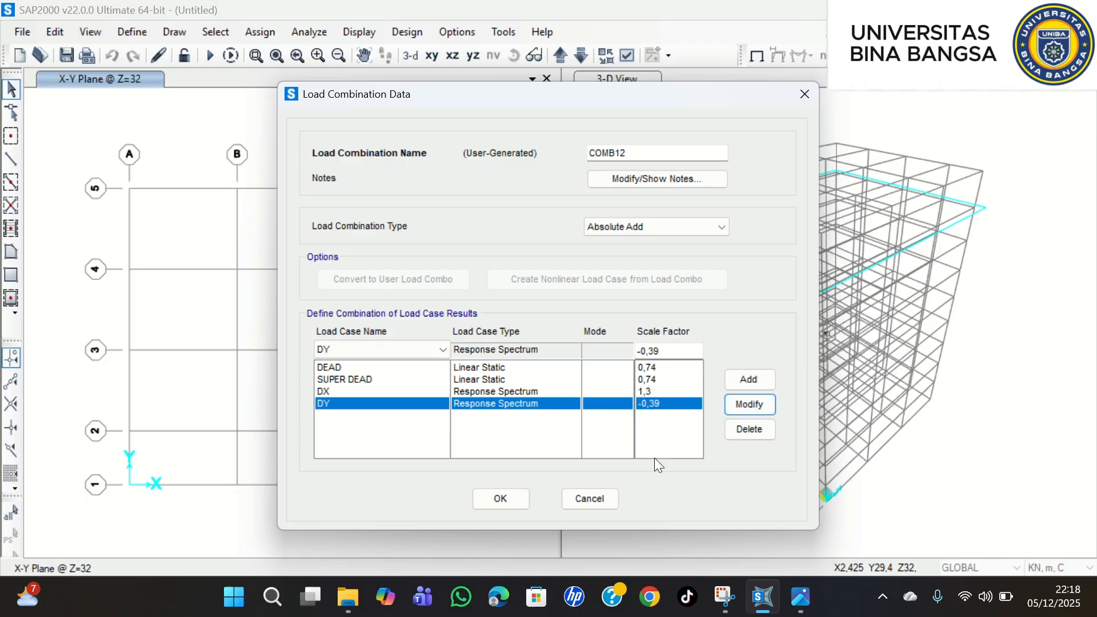
click(503, 495)
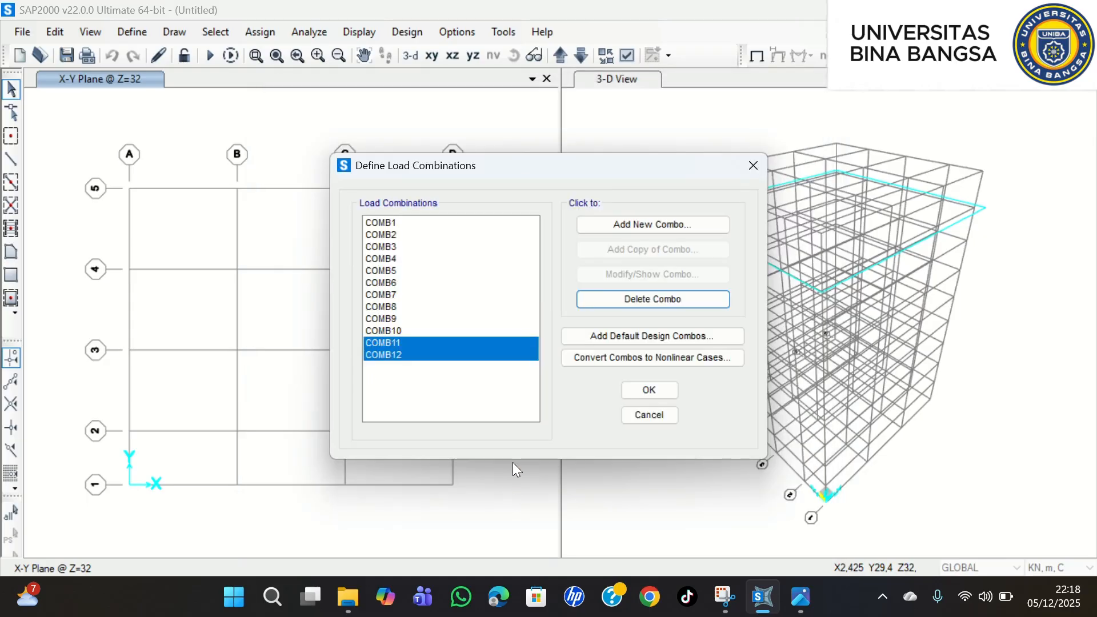
- Add a copy of COMB12 and set its DY scale factor to 0,39
click(524, 356)
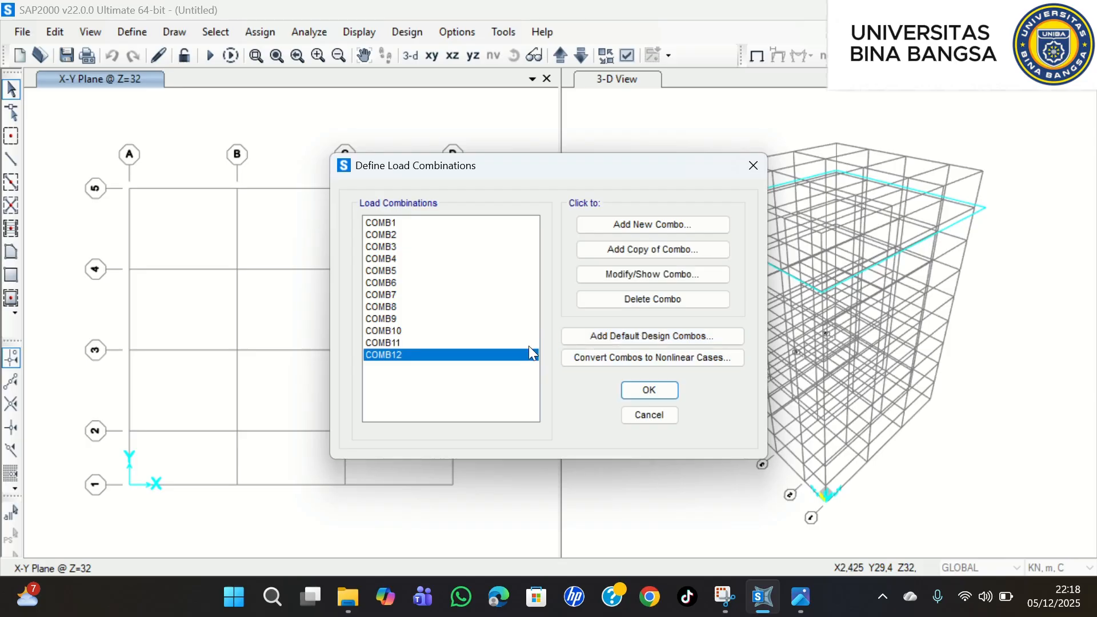
click(650, 255)
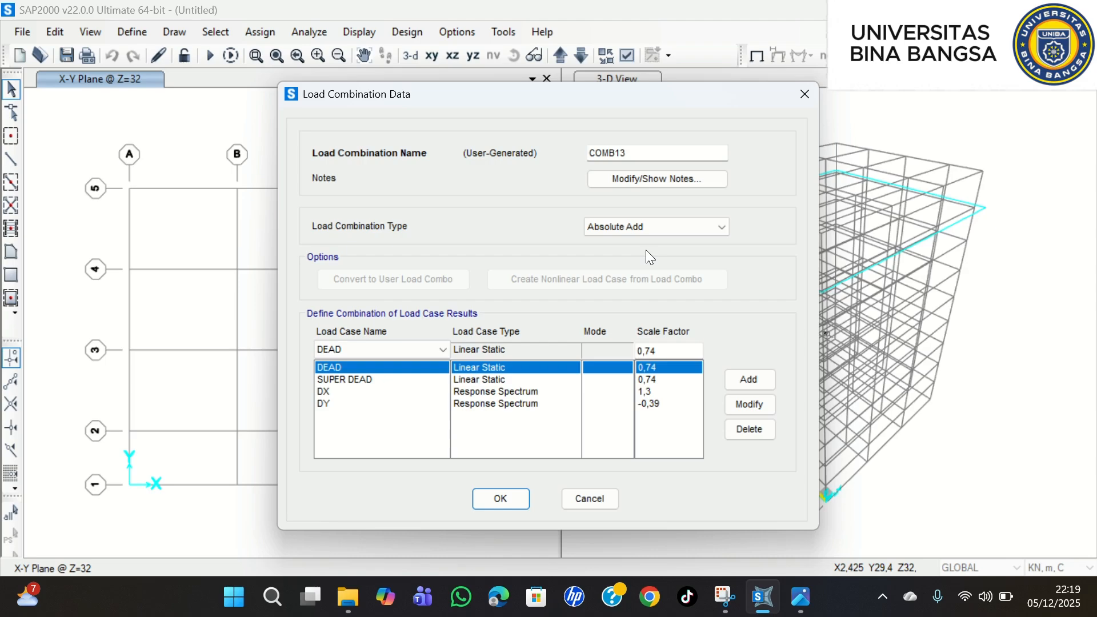
click(465, 40)
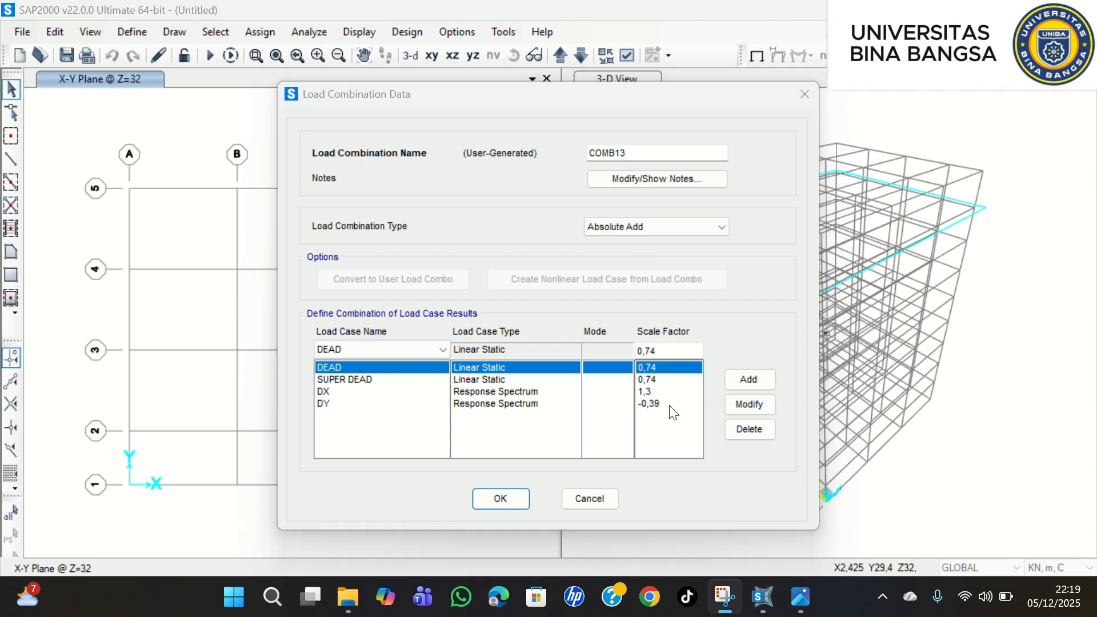
click(652, 403)
click(643, 350)
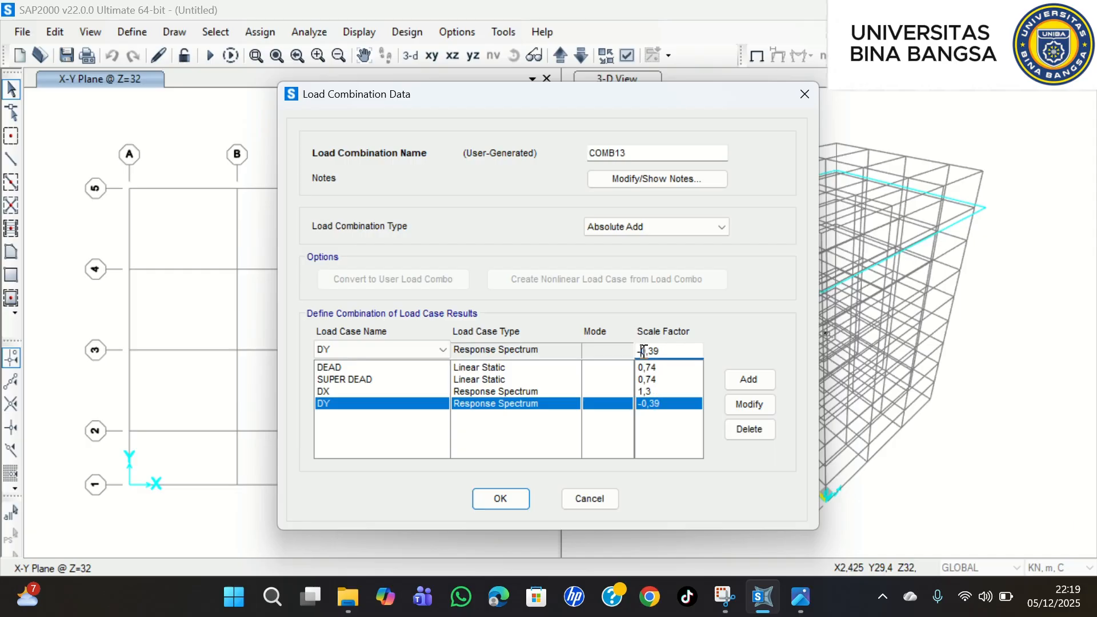
key(BackSpace)
click(745, 404)
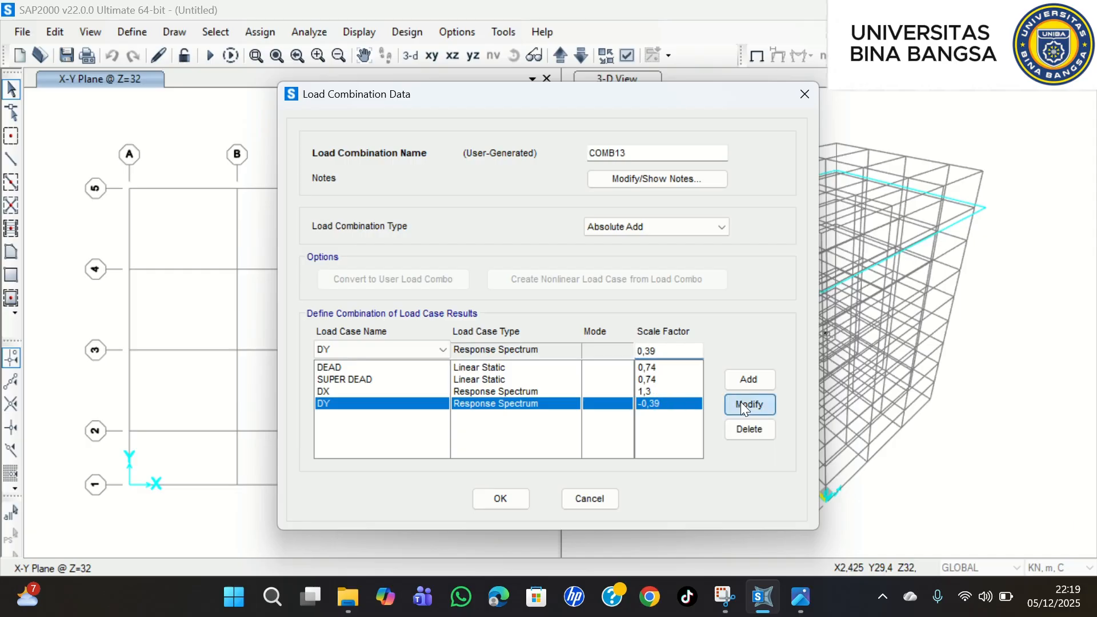
- Set the DX scale factor in COMB13 to -1,3 and save the combination
click(663, 392)
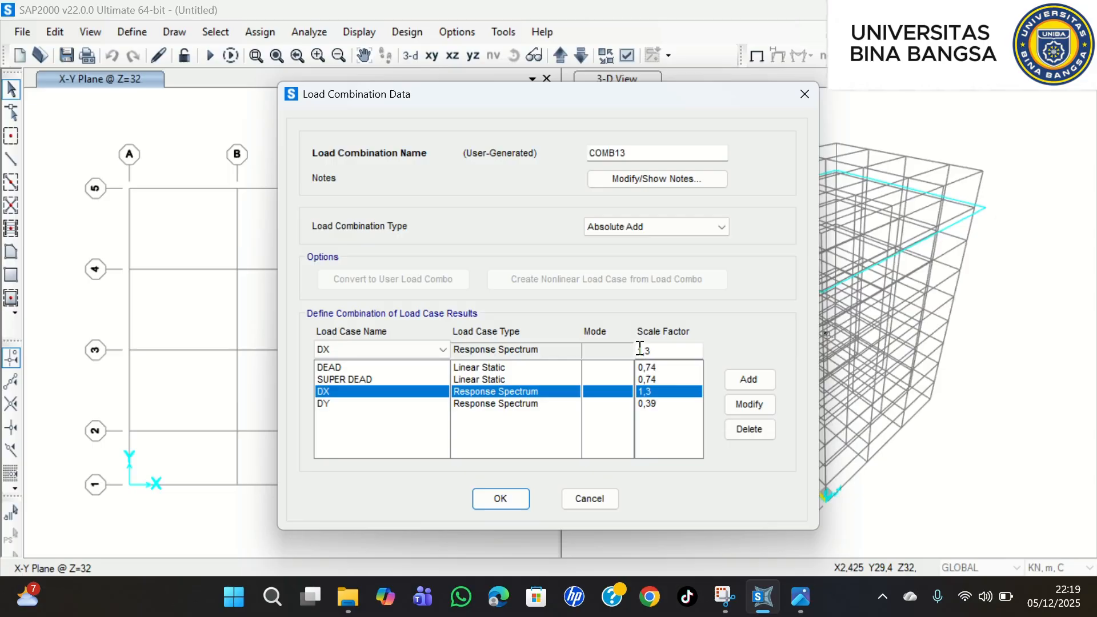
click(641, 351)
text(-)
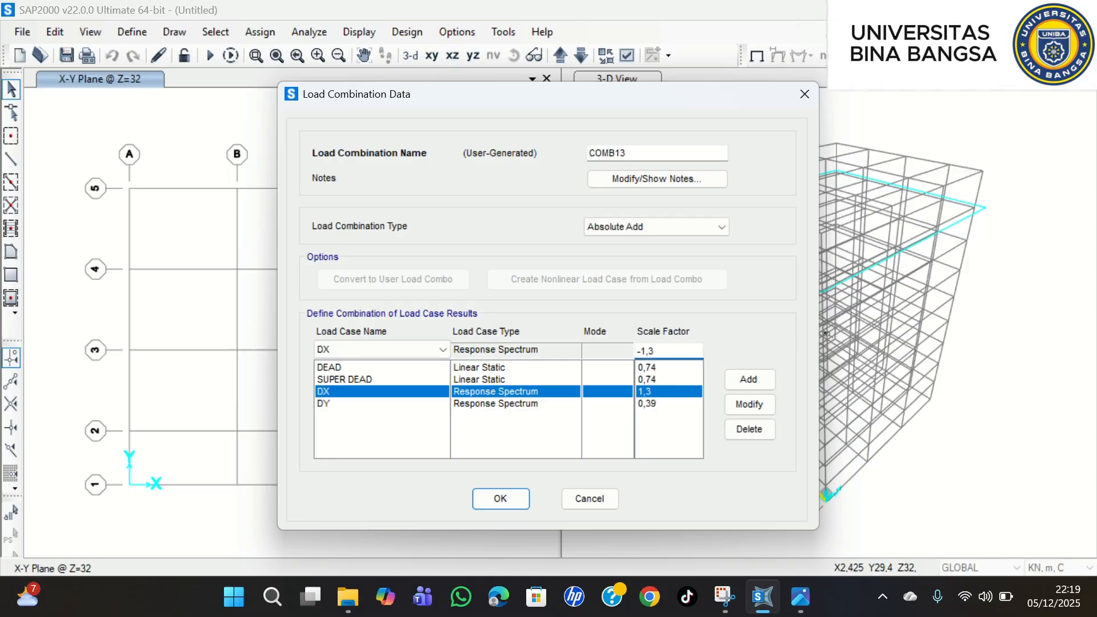
click(748, 403)
click(505, 499)
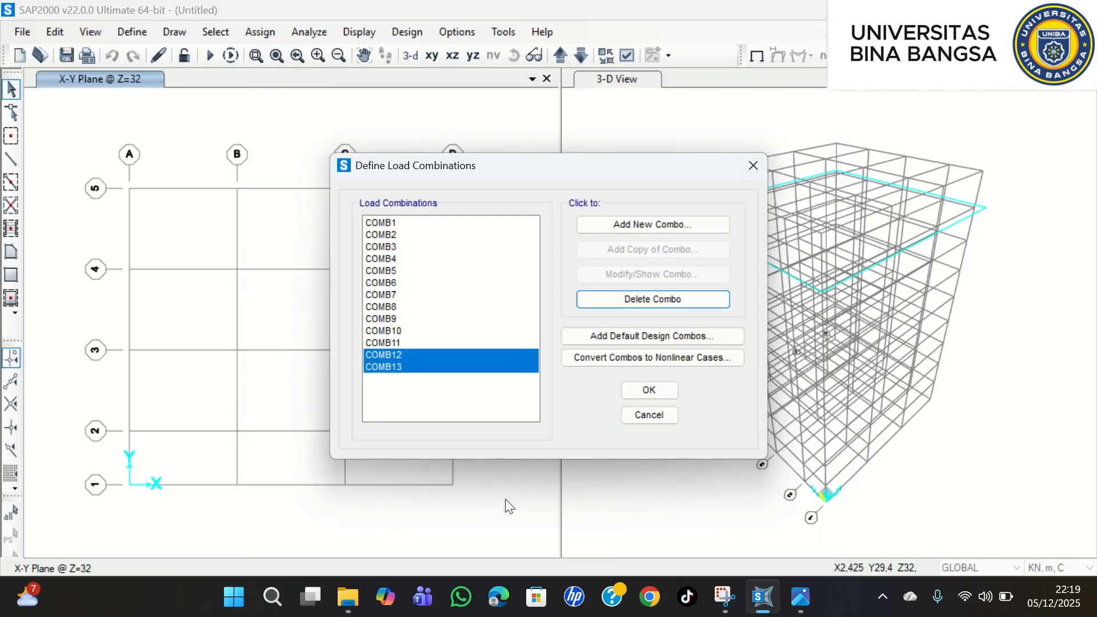
- Add a copy of COMB13 with the DY scale factor changed to -0,39, and save it
ctrl+click(455, 354)
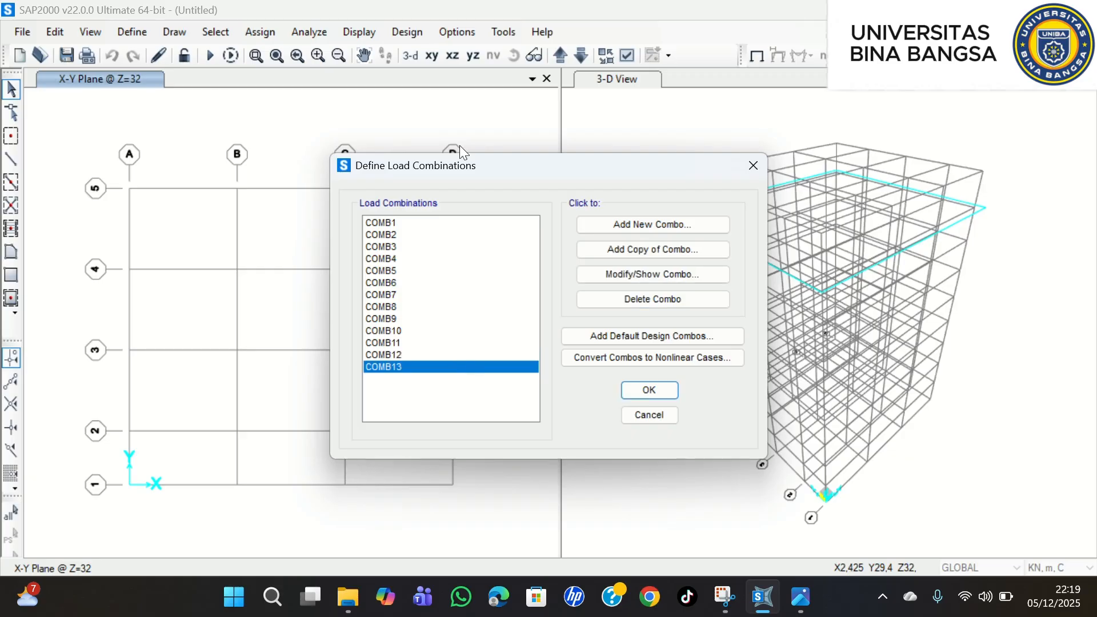
click(690, 248)
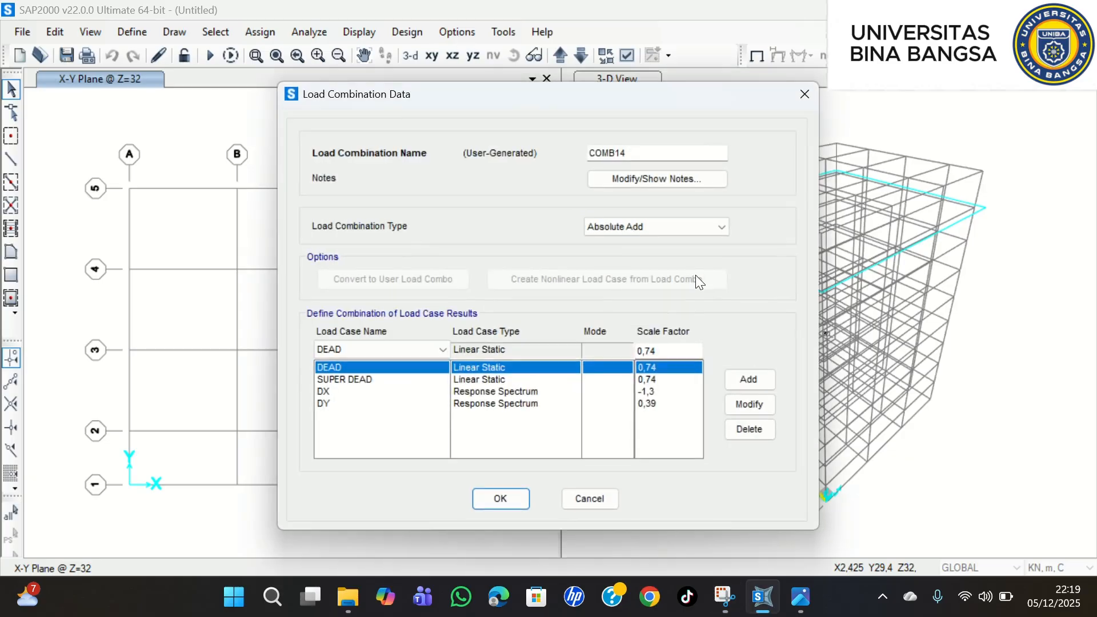
click(664, 403)
click(641, 351)
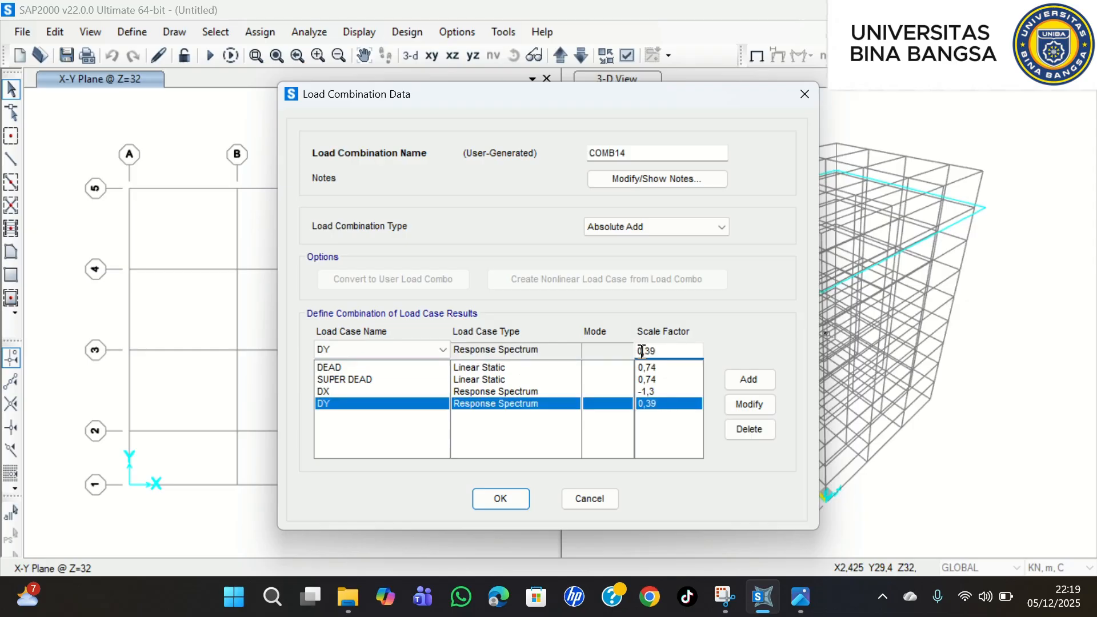
text(-)
click(749, 405)
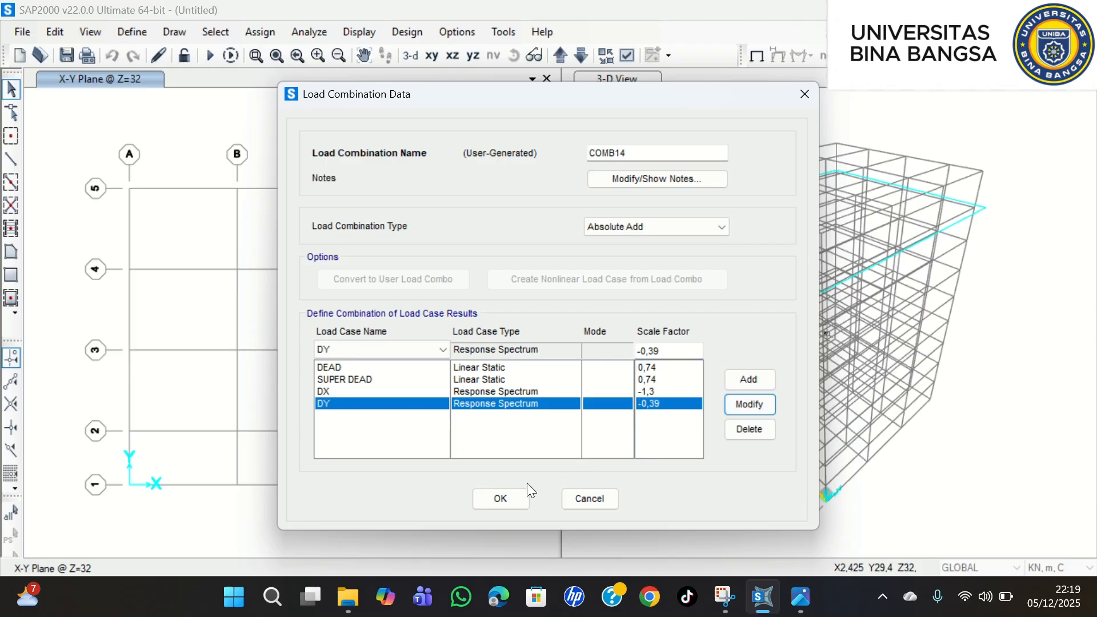
click(516, 495)
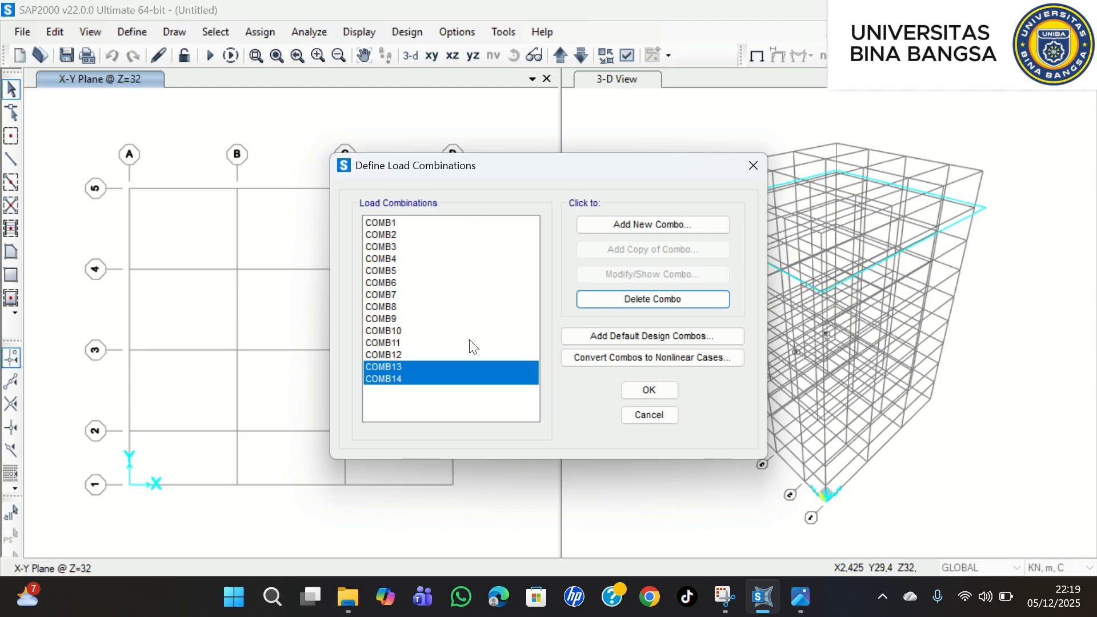
- Add a copy of COMB14 and set its DX scale factor to 0,39
click(473, 378)
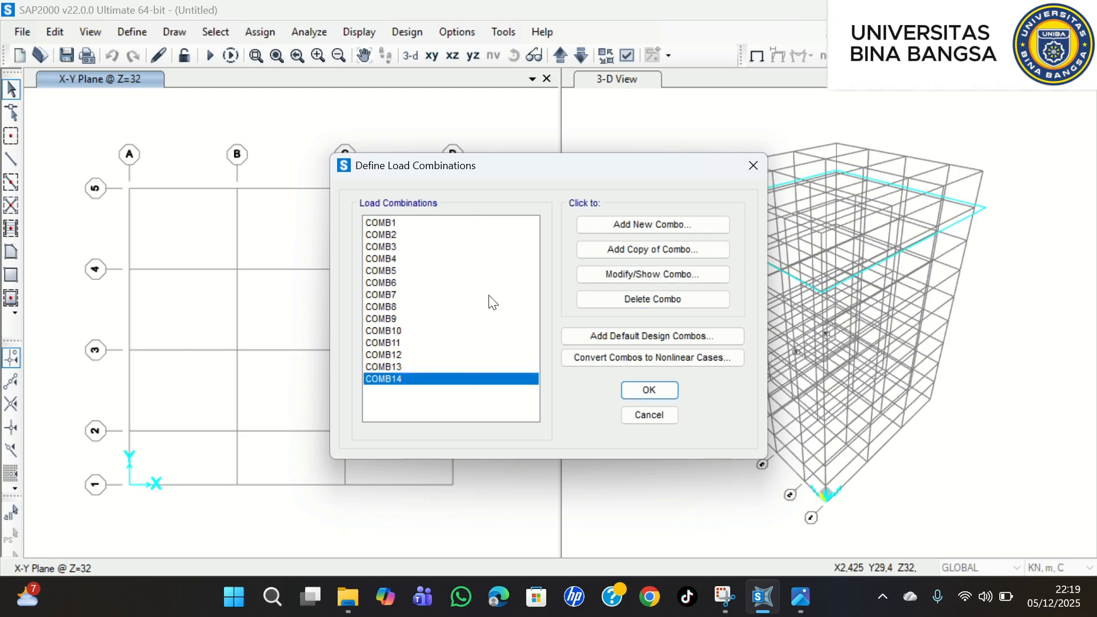
click(465, 35)
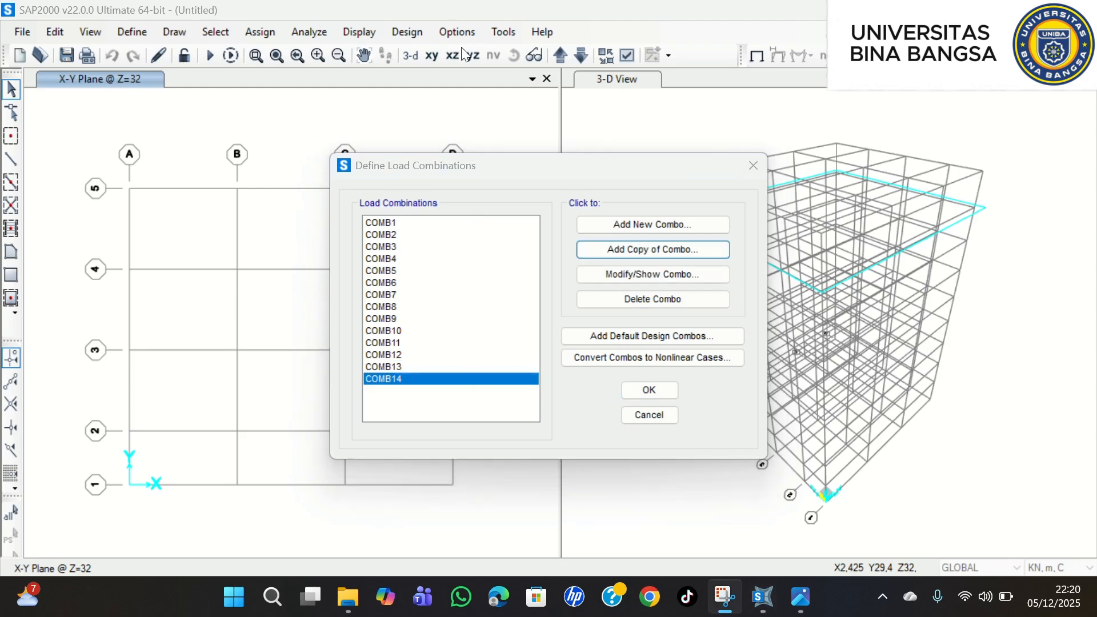
click(655, 245)
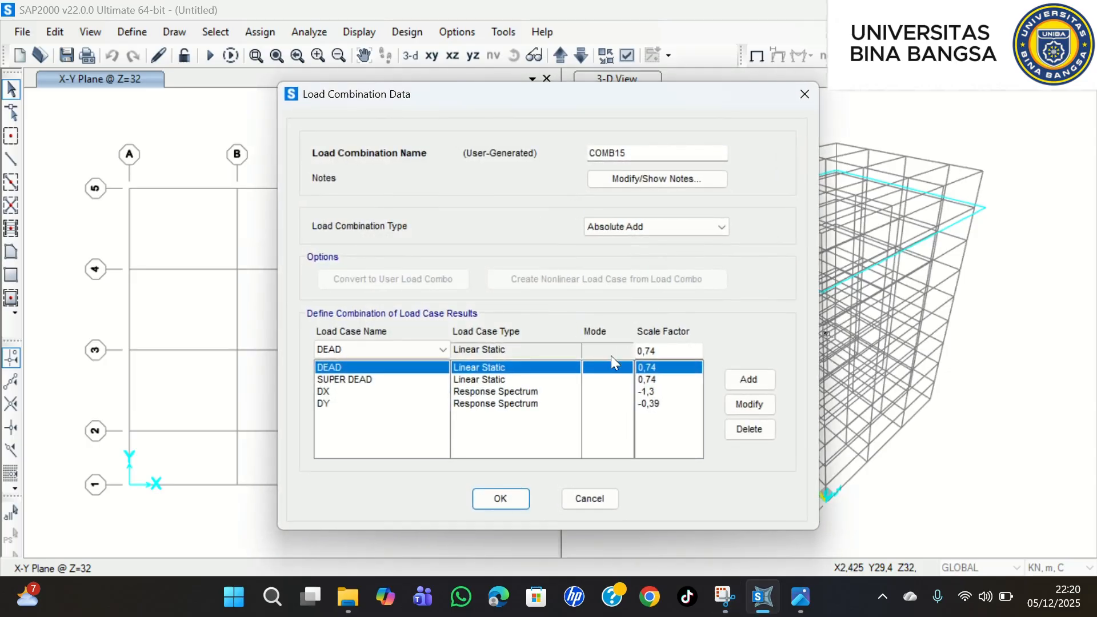
click(657, 392)
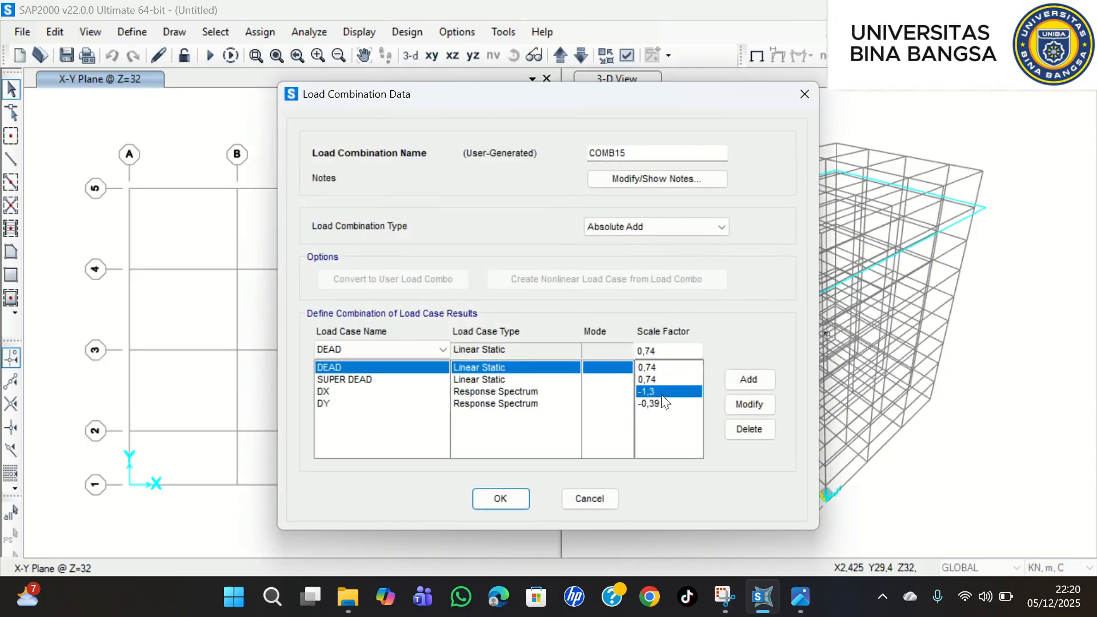
click(658, 351)
drag(658, 350, 612, 359)
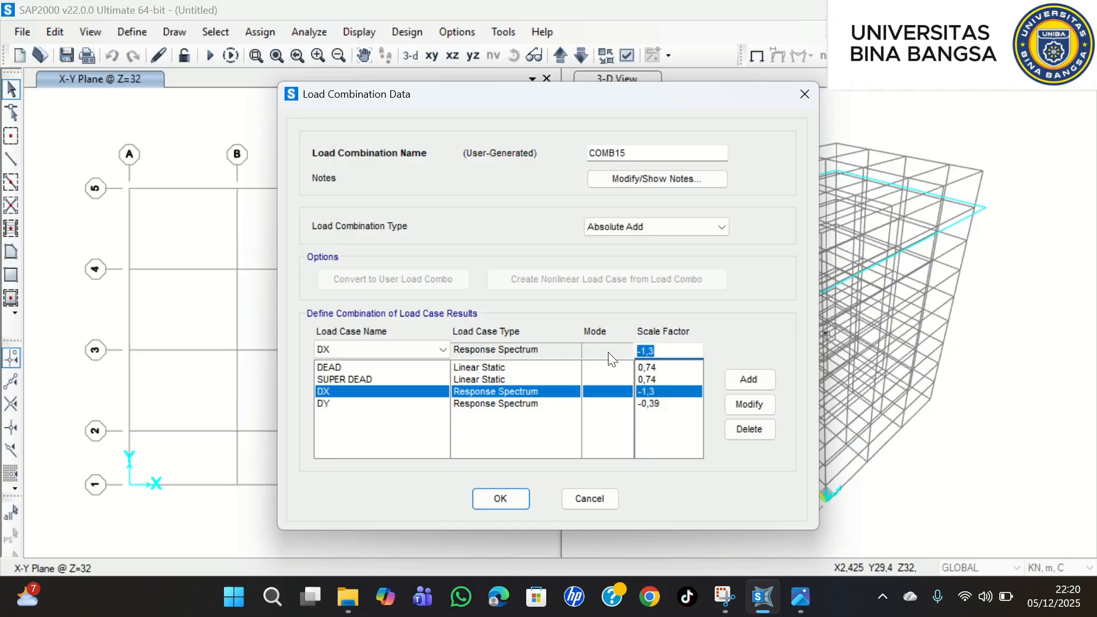
text(0,39)
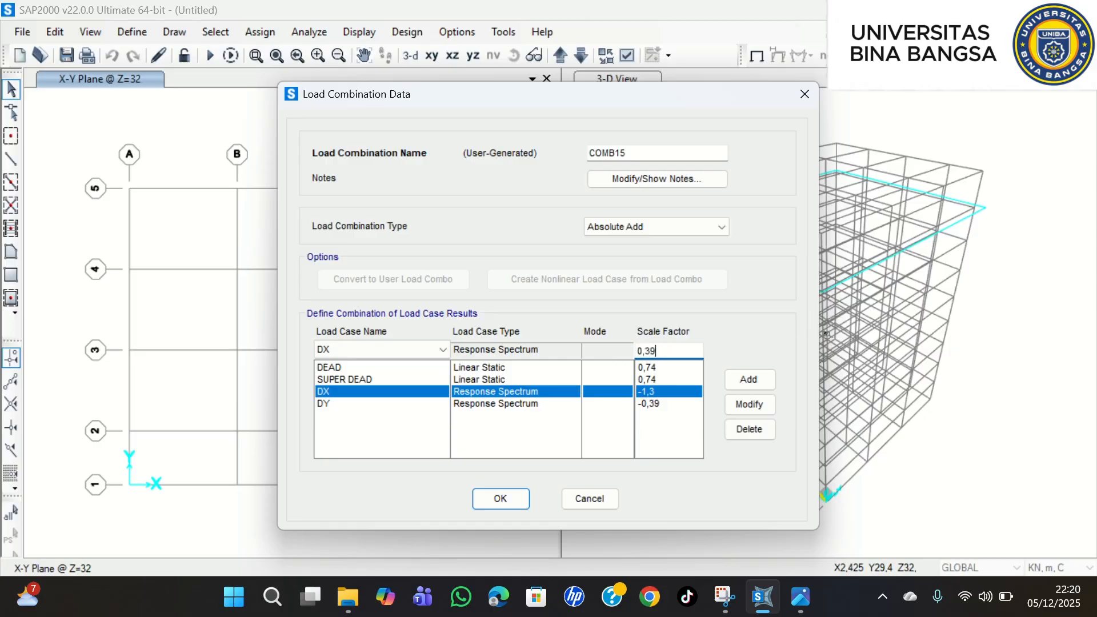
click(752, 403)
- Set the DY scale factor in COMB15 to 1,3 and save the combination
click(654, 402)
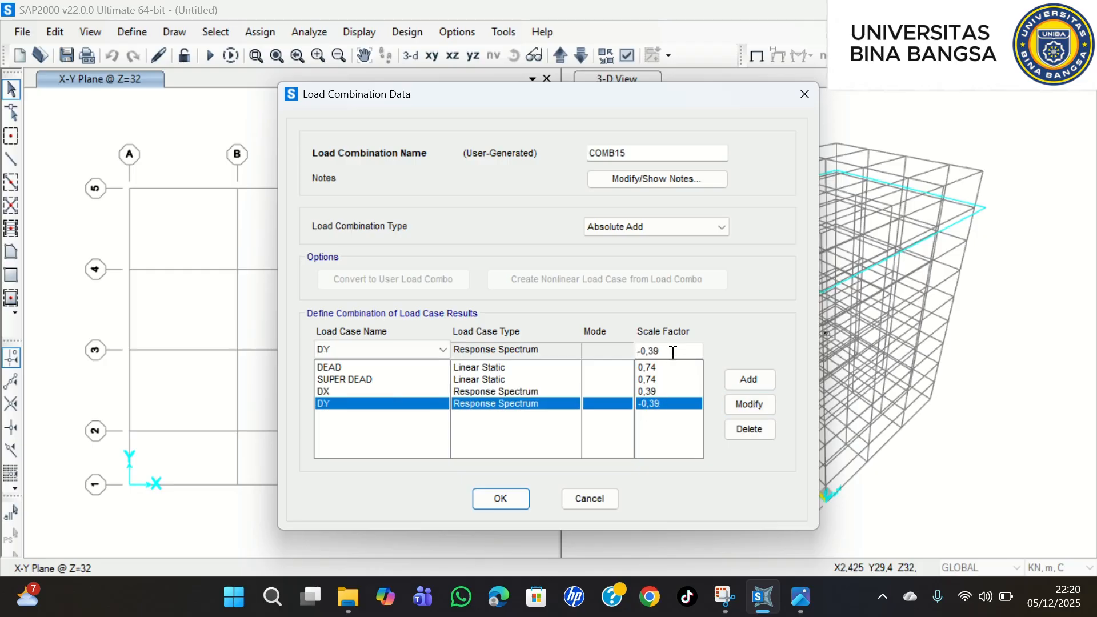
double_click(674, 350)
text(1,)
click(459, 28)
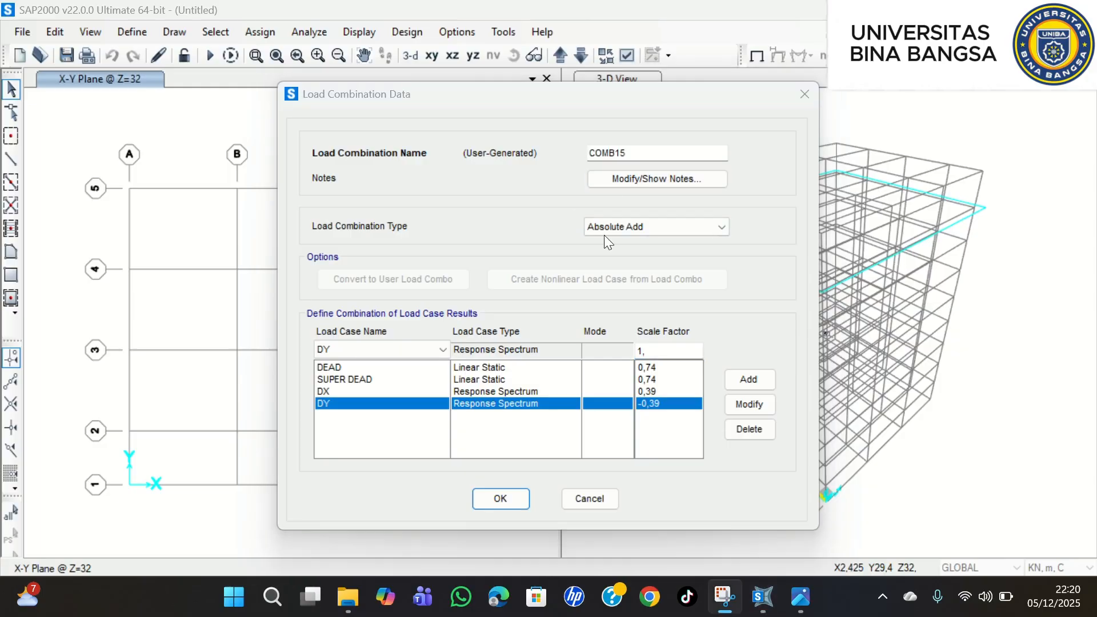
click(657, 351)
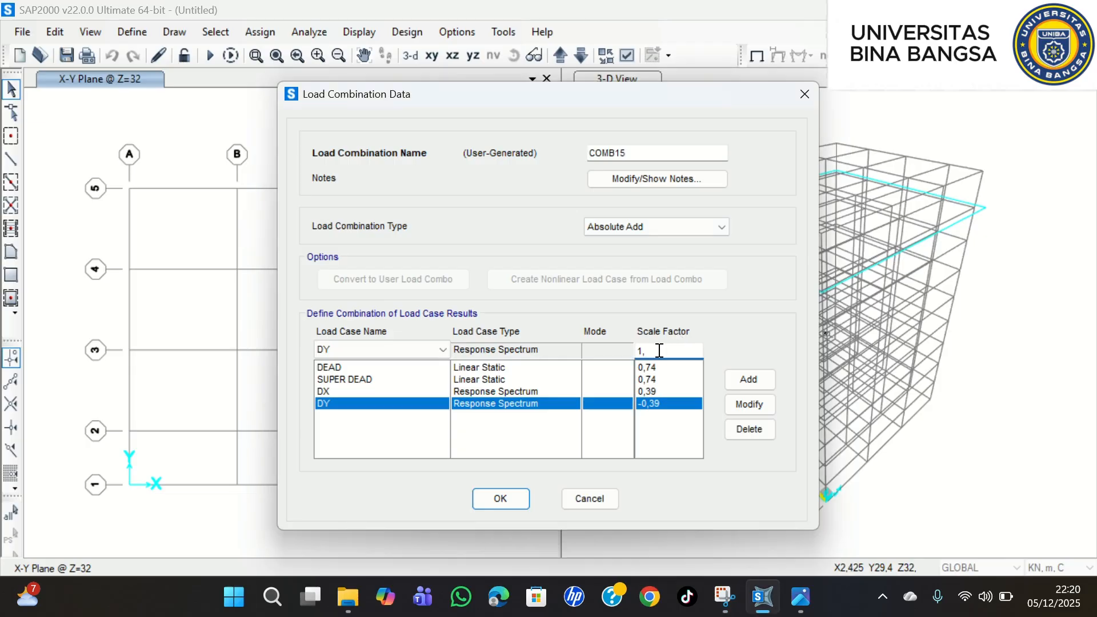
text(3)
click(768, 402)
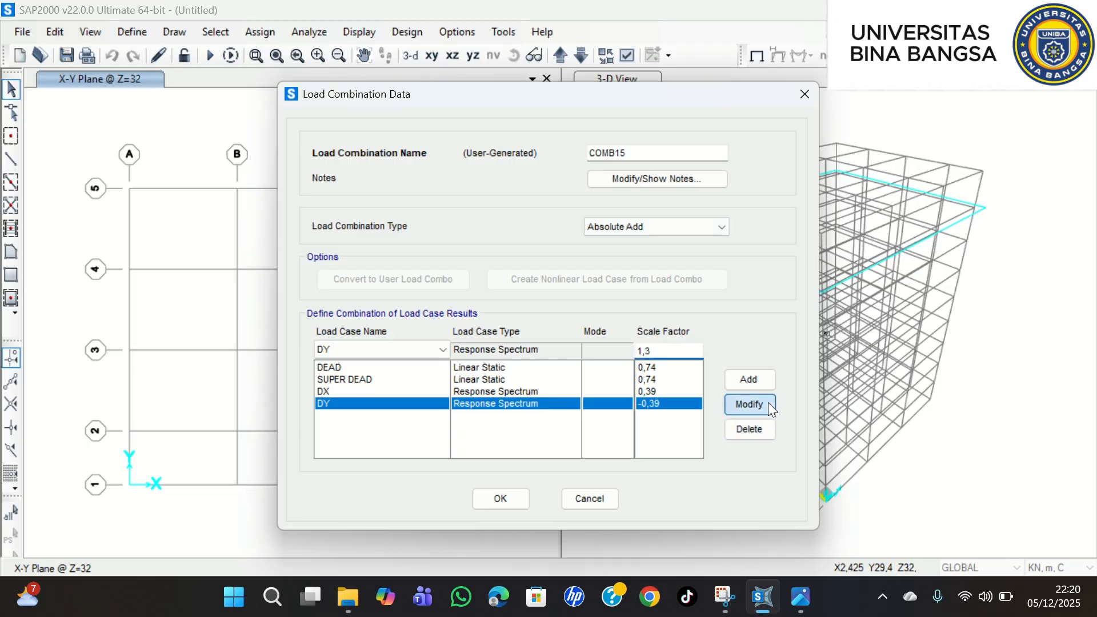
click(509, 493)
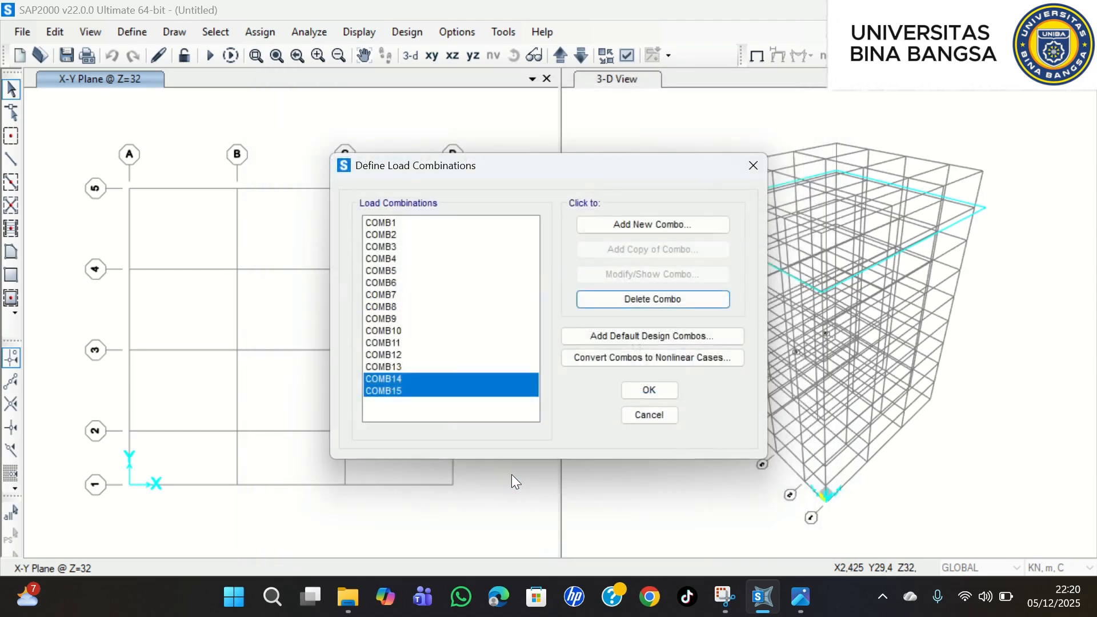
- Add a copy of COMB15 with the DX scale factor changed to -0,39, and save it
click(527, 391)
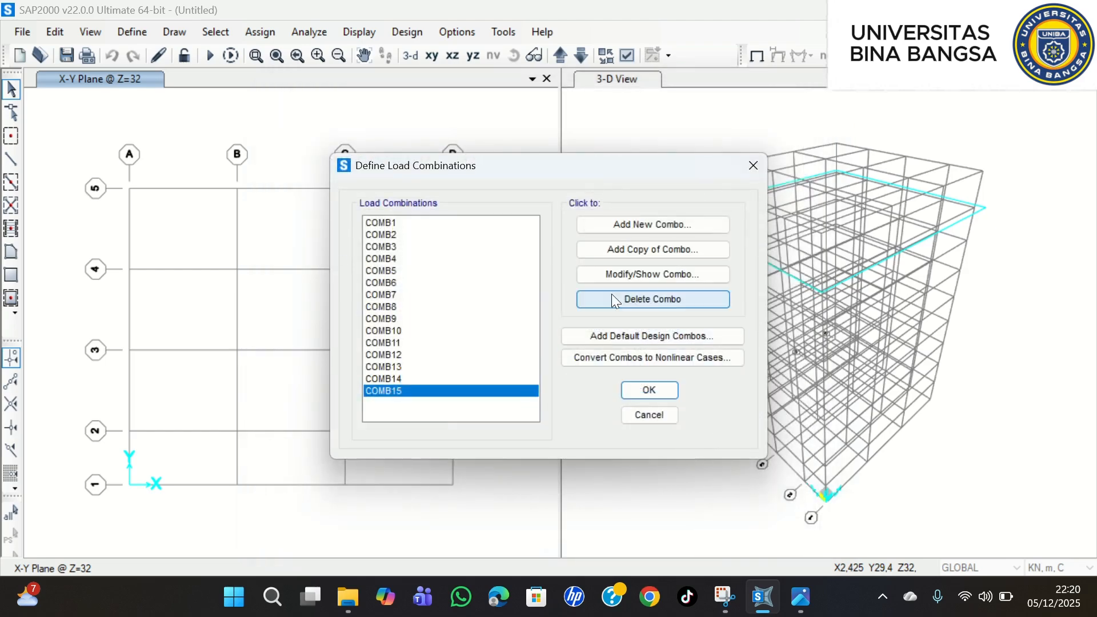
click(650, 246)
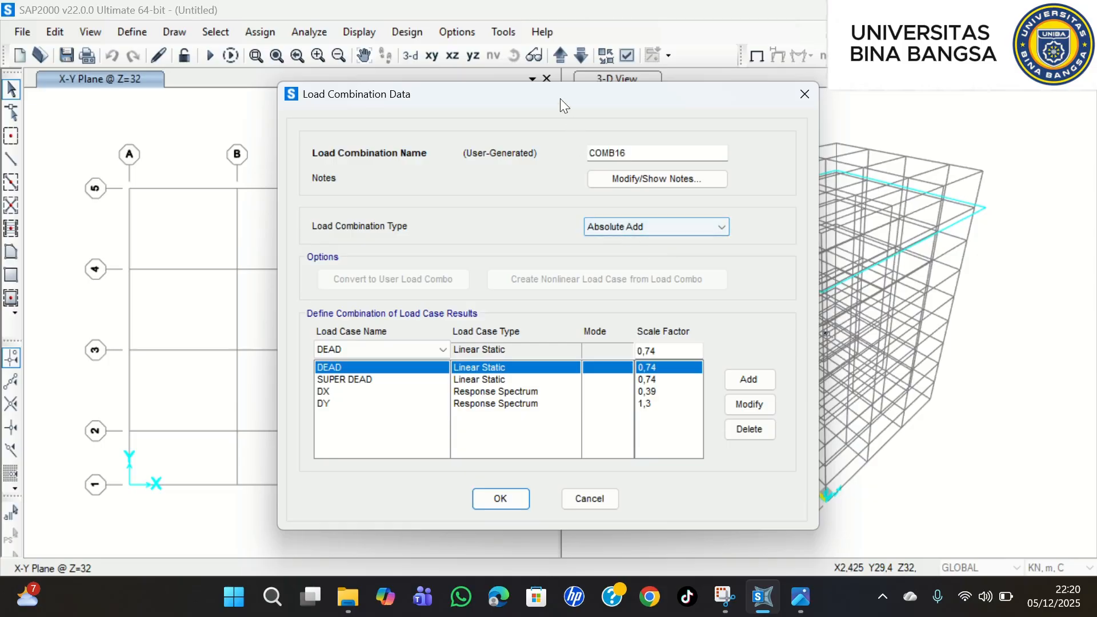
click(448, 22)
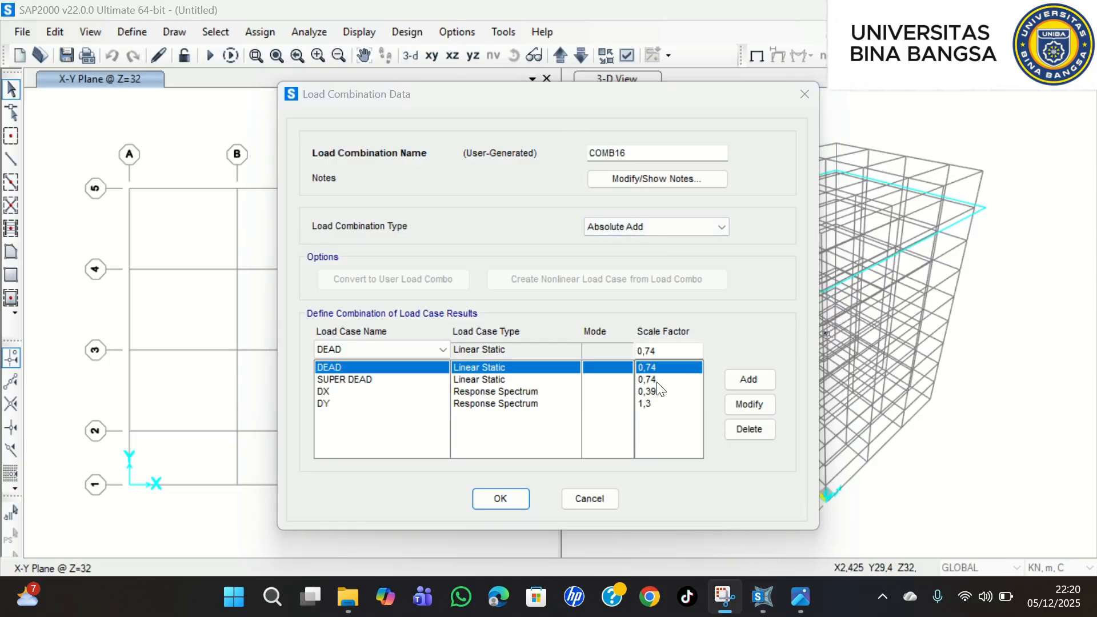
mouse_move(657, 383)
mouse_down()
mouse_move(643, 363)
mouse_move(656, 389)
mouse_up()
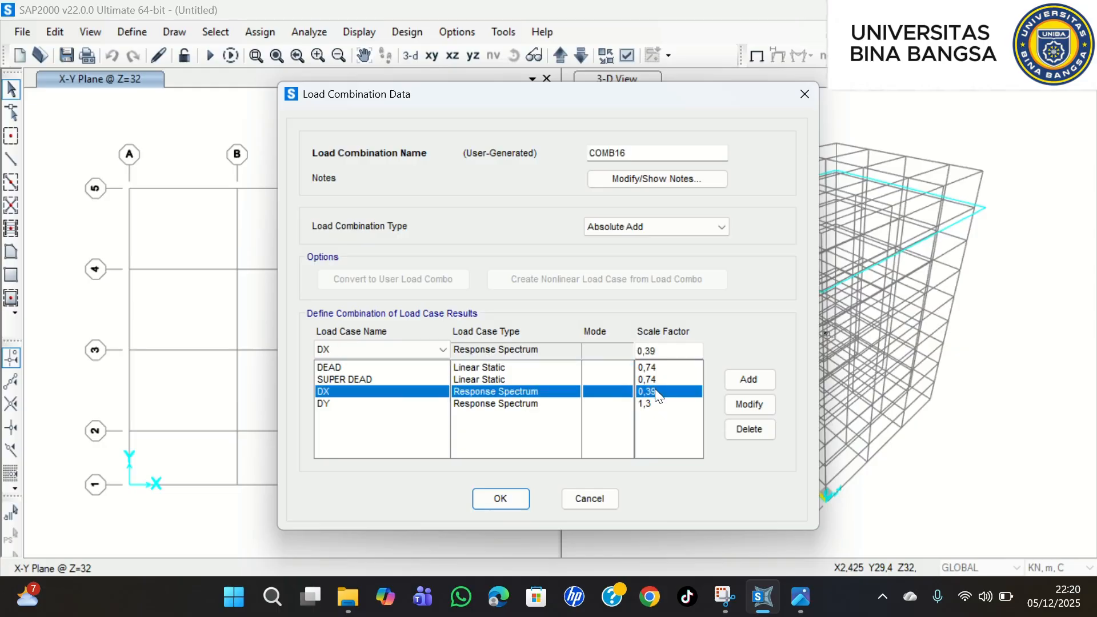
click(643, 351)
text(-)
click(747, 403)
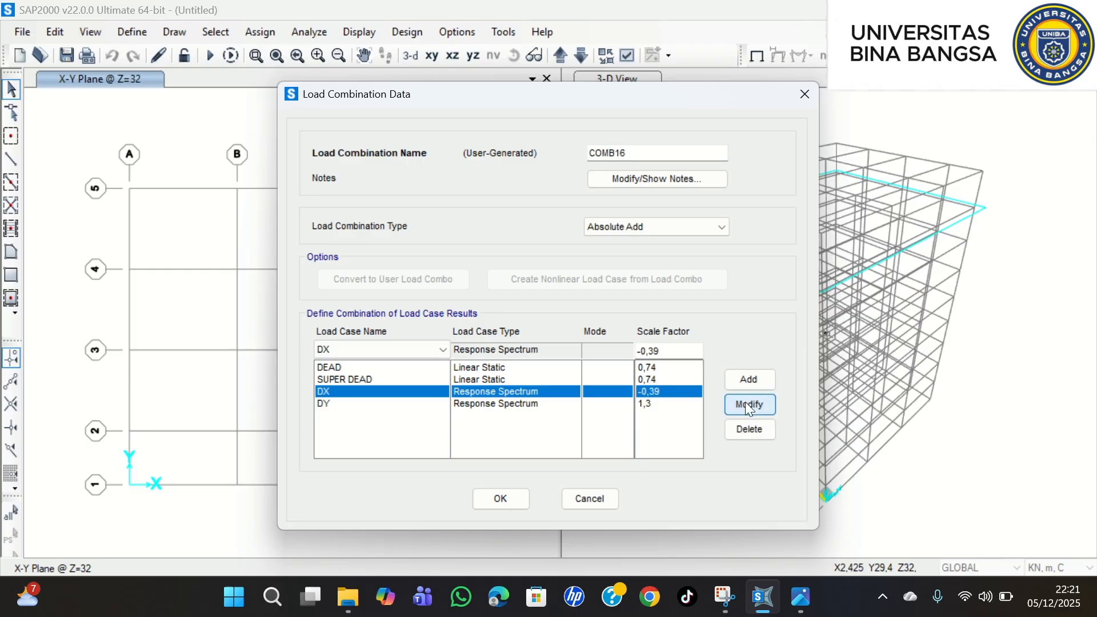
click(498, 500)
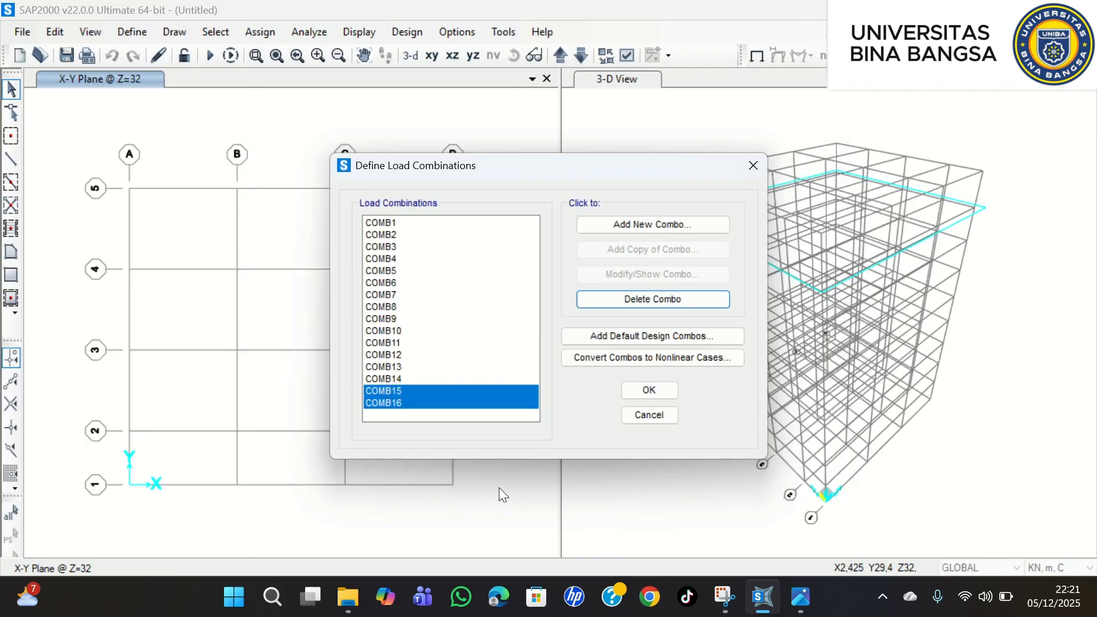
- Add a copy of COMB16 and try to set its DX scale factor to 0,39
click(474, 401)
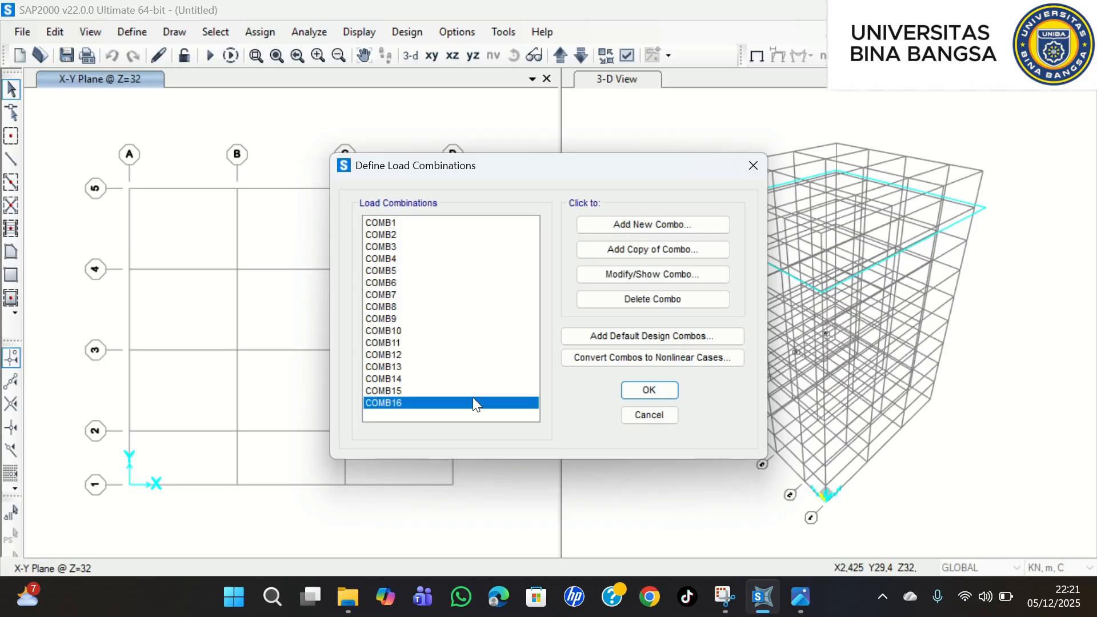
click(657, 248)
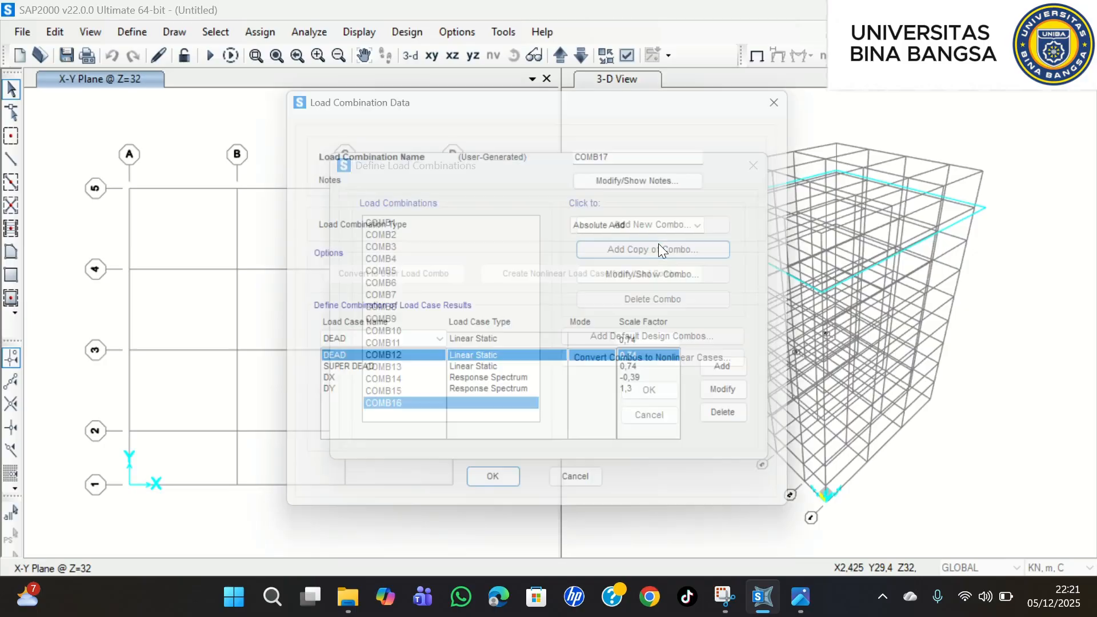
click(656, 392)
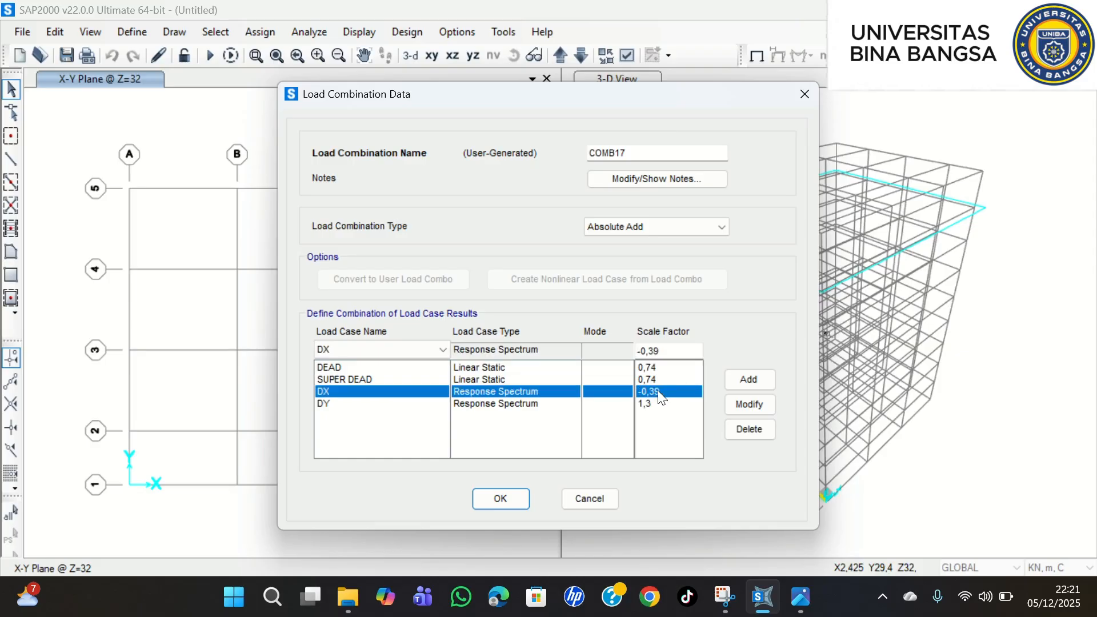
double_click(646, 352)
click(646, 352)
key(BackSpace)
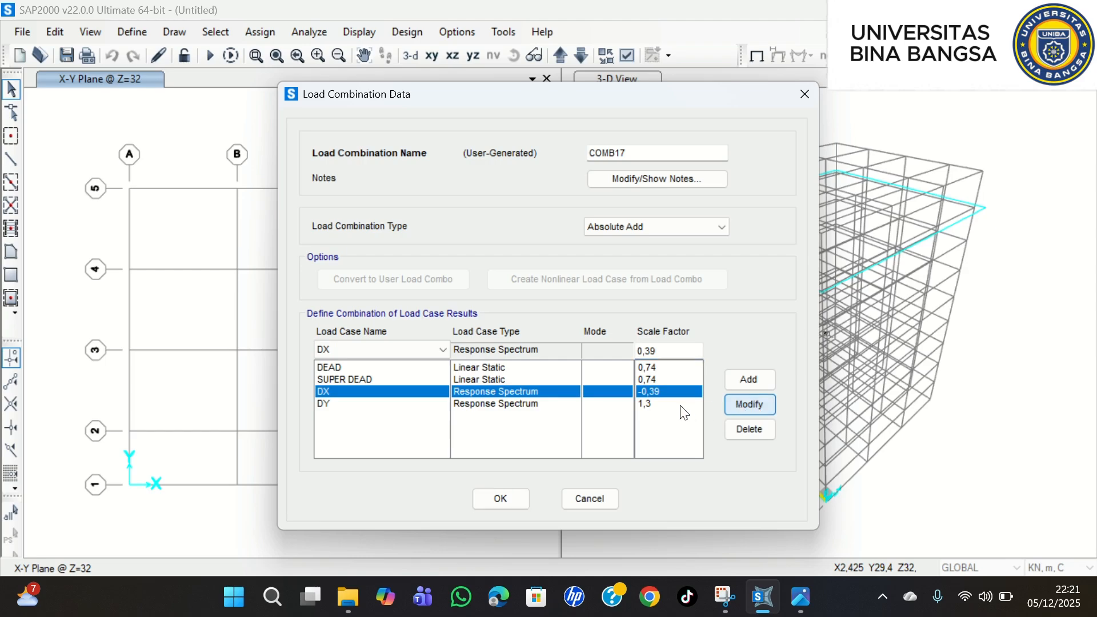
- Set the DY scale factor in COMB17 to -1,3 and save the combination
click(663, 404)
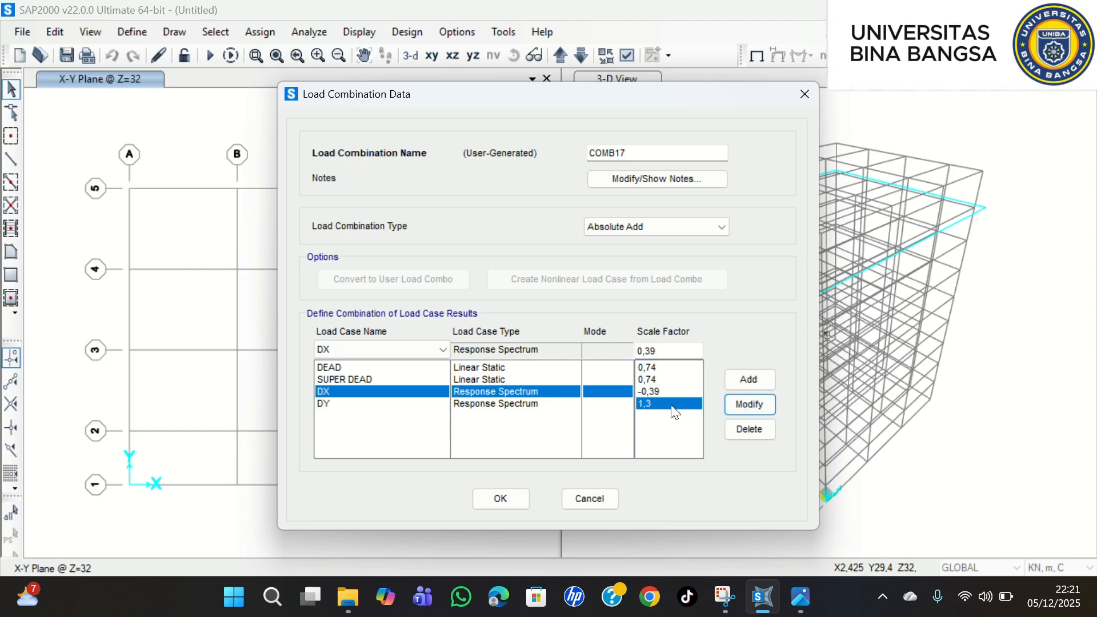
click(641, 351)
text(-)
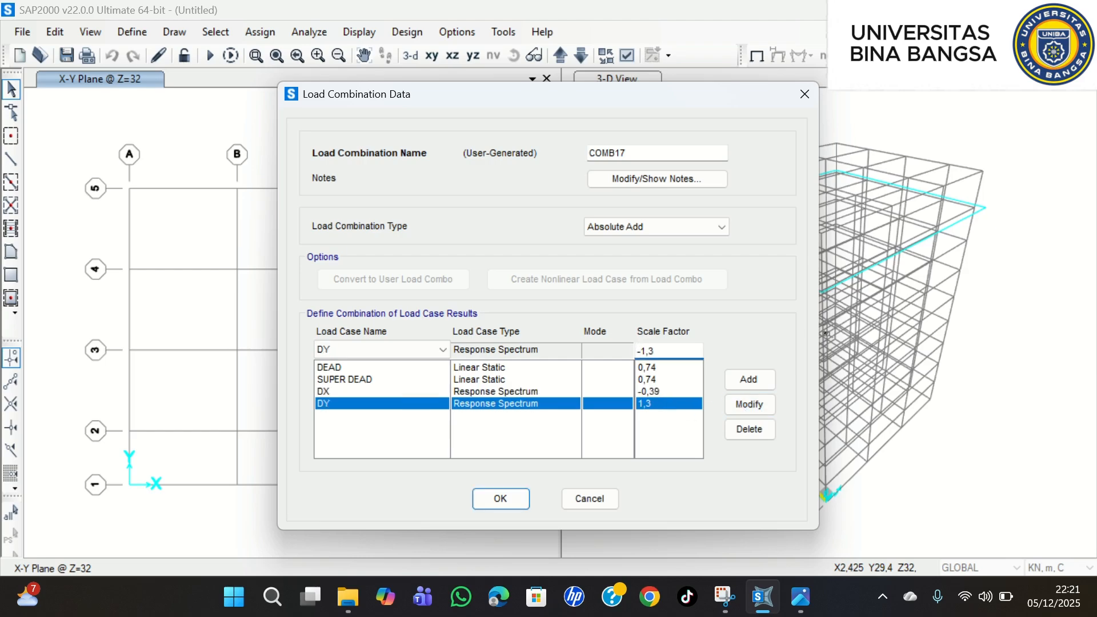
click(762, 402)
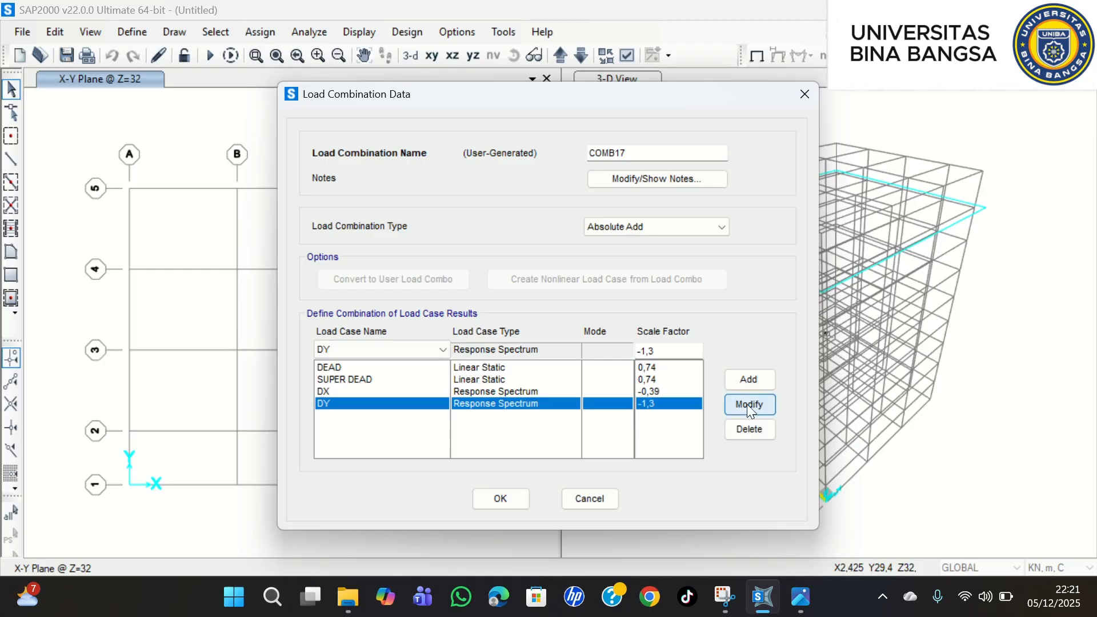
click(504, 500)
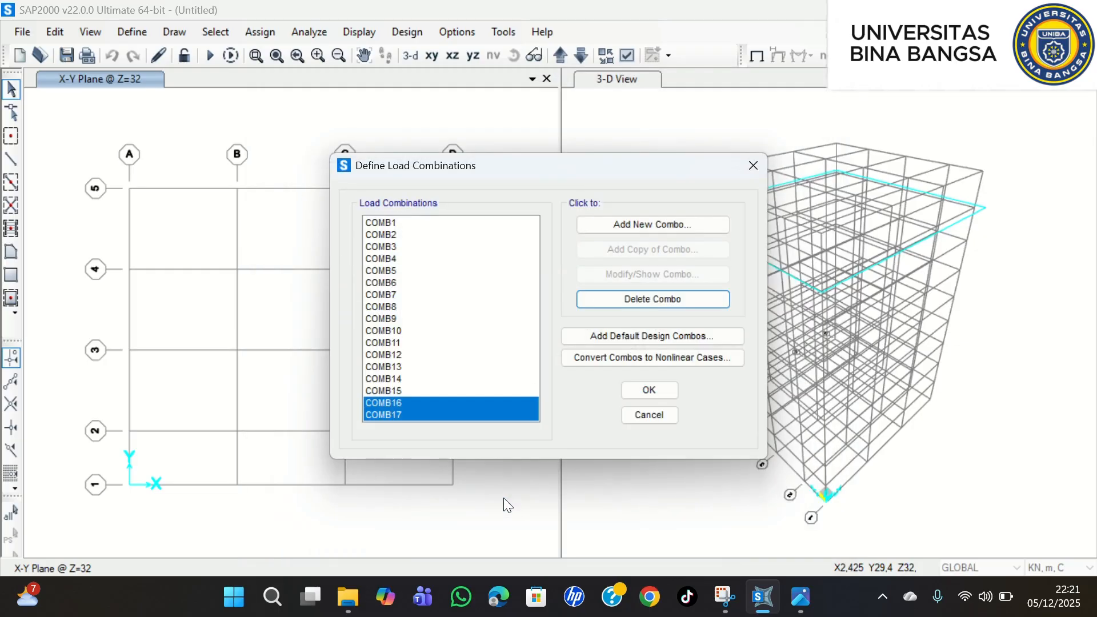
- Reopen COMB17, set its DX scale factor to 0,39 and save the combination
click(509, 412)
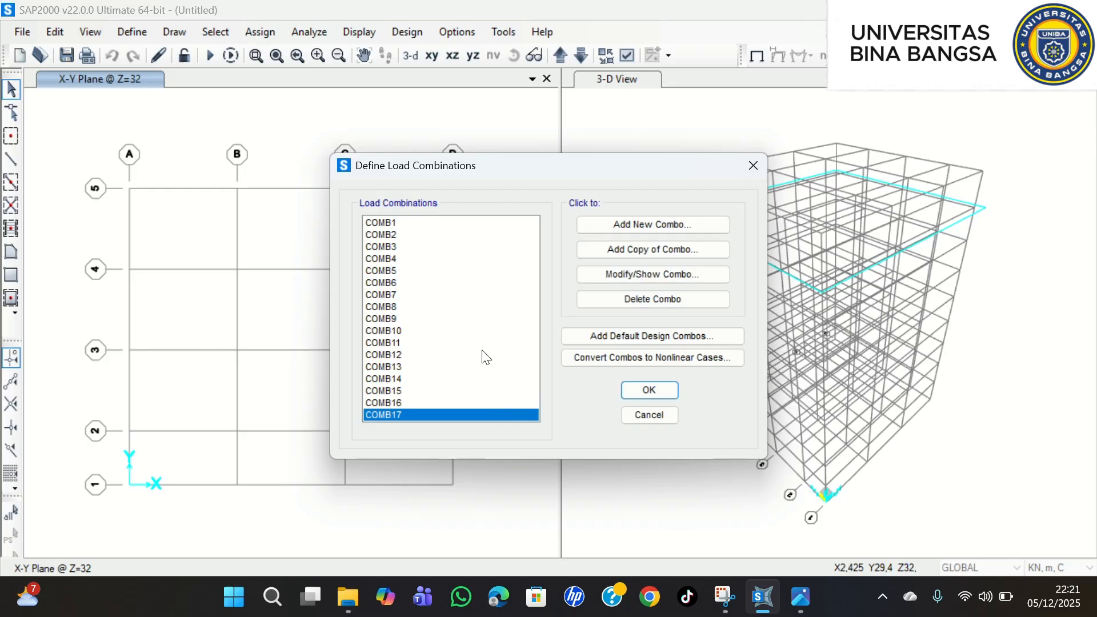
click(692, 250)
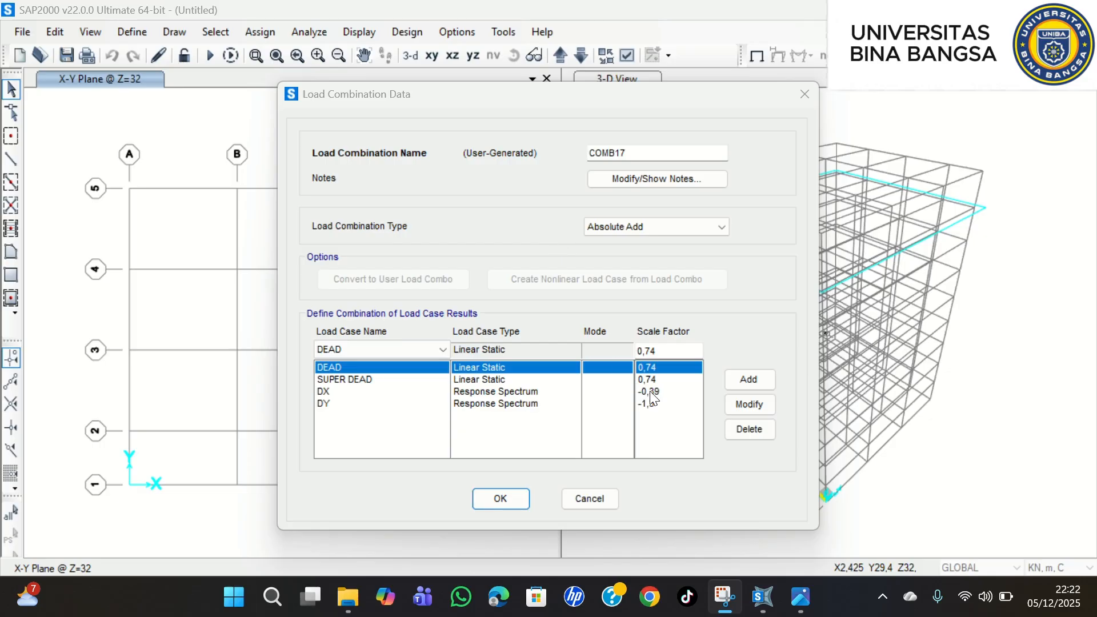
click(651, 396)
click(651, 392)
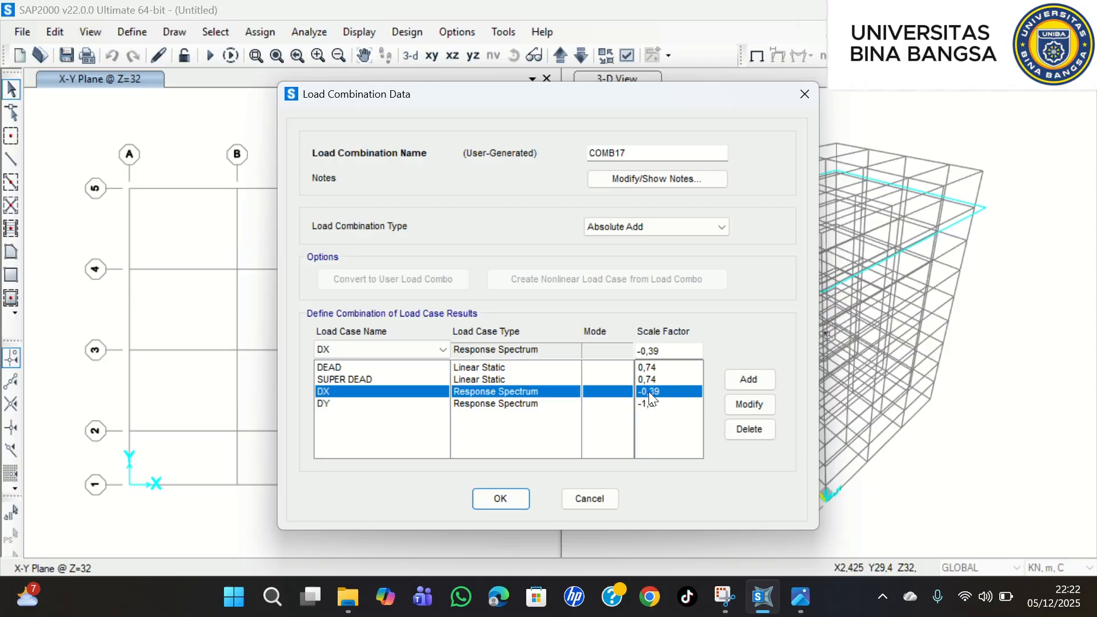
click(646, 350)
click(639, 350)
key(BackSpace)
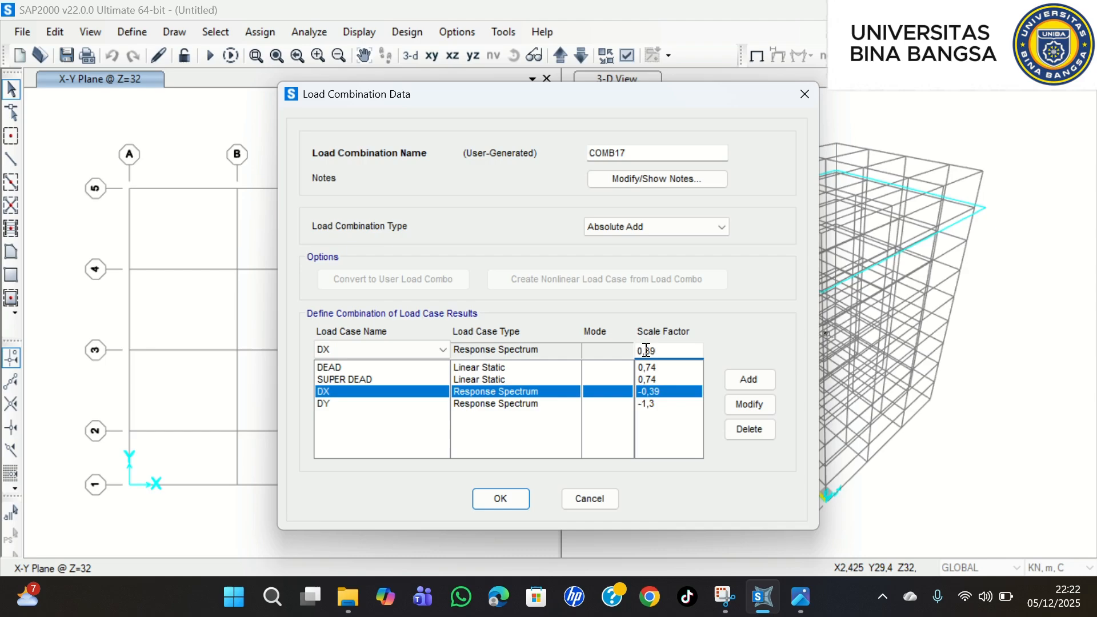
click(750, 404)
click(500, 499)
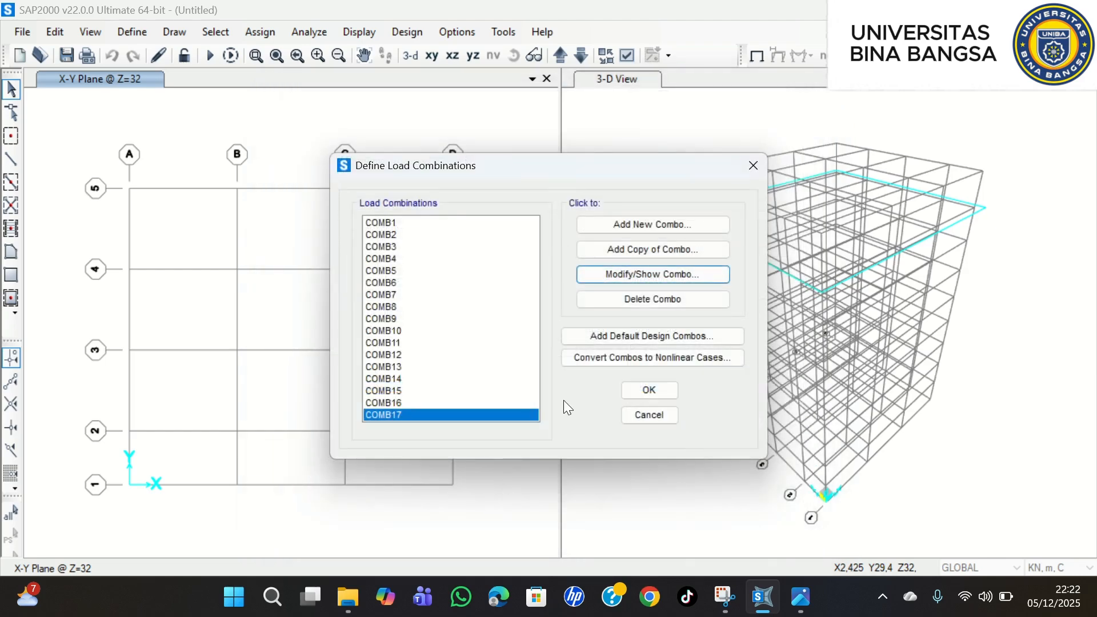
- Add a copy of COMB17 with the DX scale factor changed to -0,39, and accept all load combinations
click(663, 252)
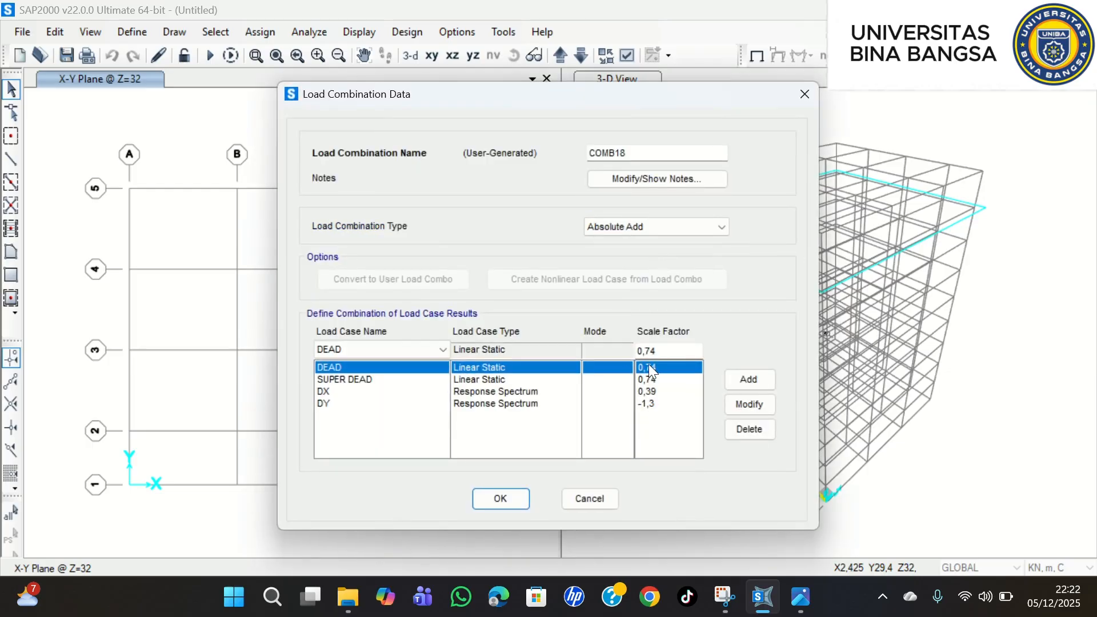
click(643, 393)
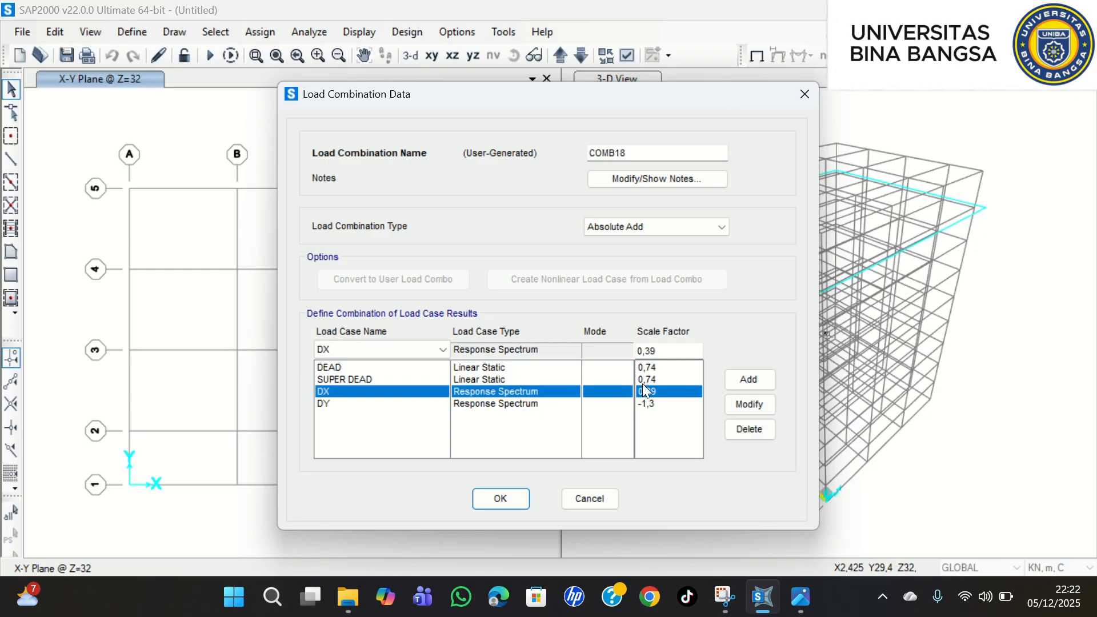
click(638, 351)
text(-)
click(746, 404)
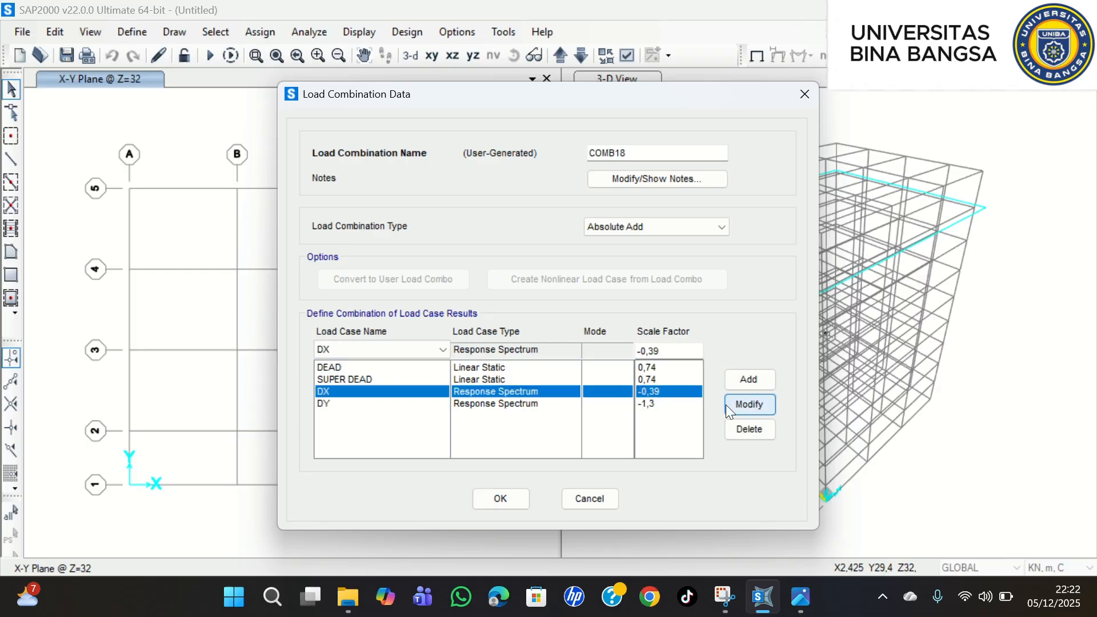
click(511, 497)
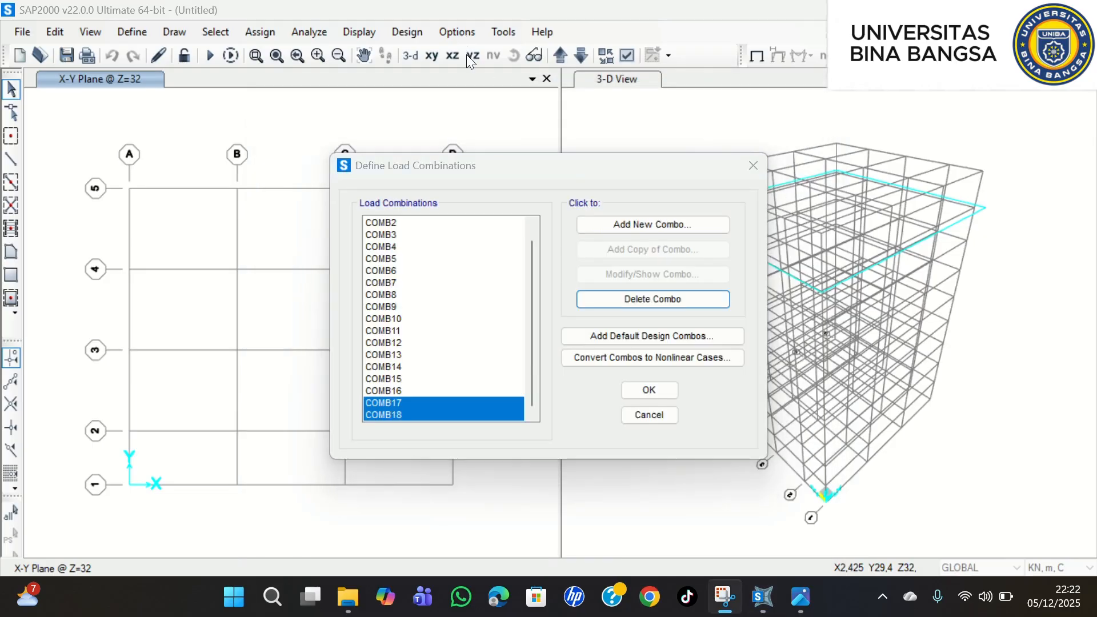
click(661, 391)
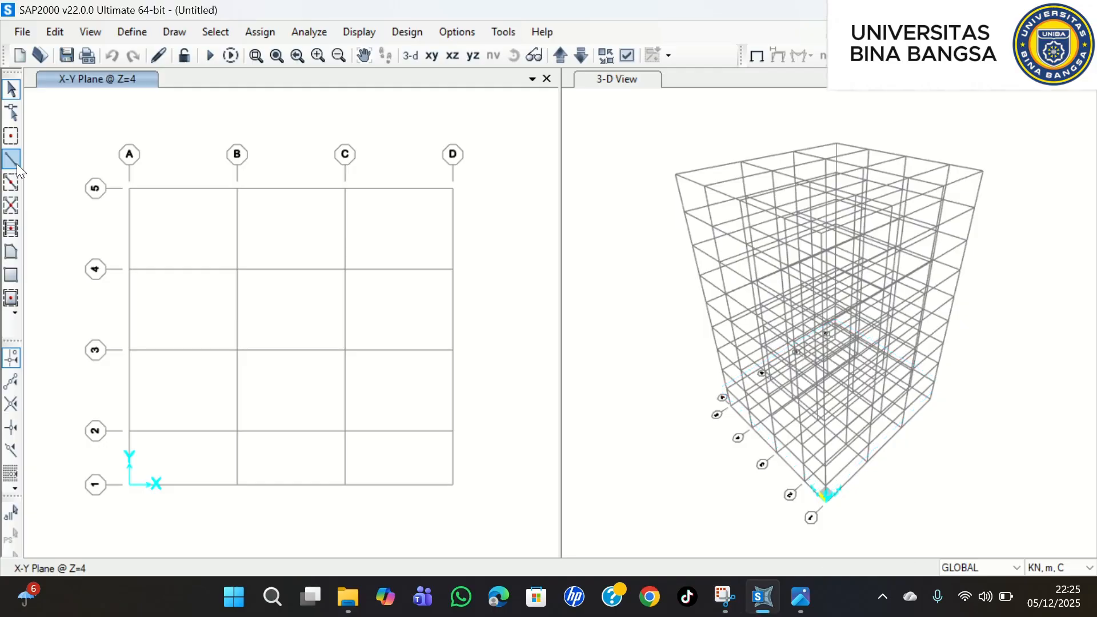
- Set up straight frame drawing on the Z=4 plan with section B1 40/70, keeping the properties window clear of the grid
click(14, 159)
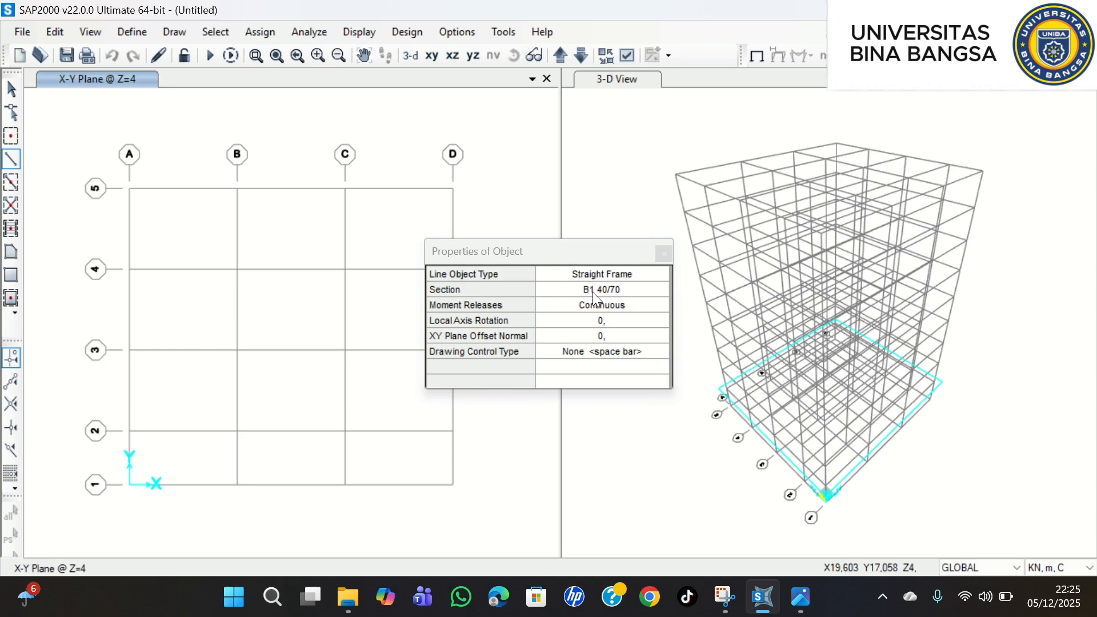
drag(620, 251, 680, 111)
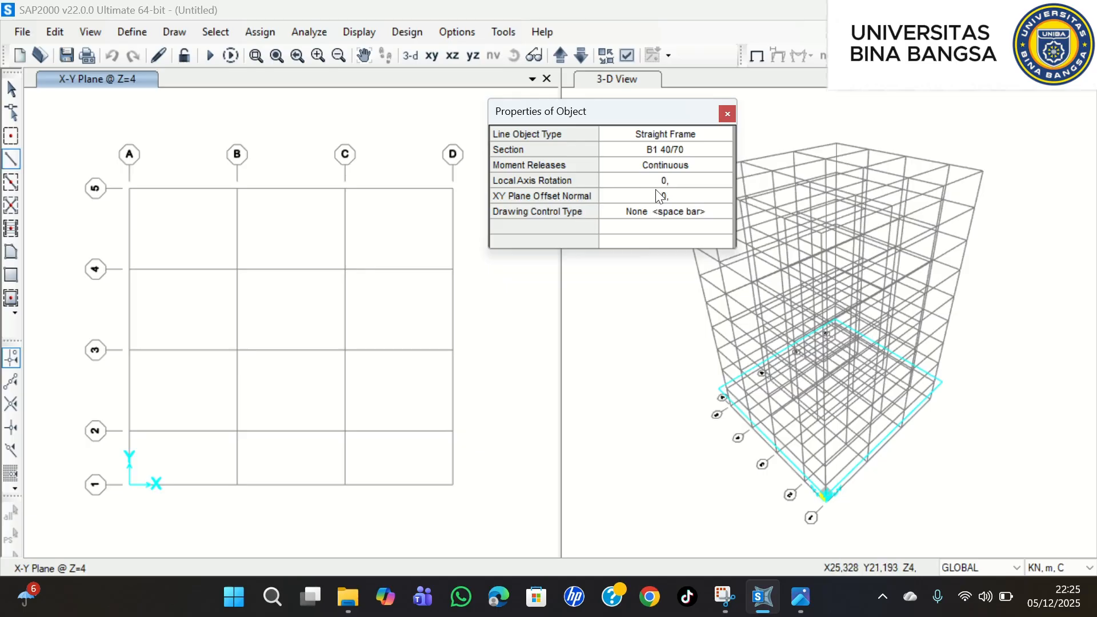
click(702, 153)
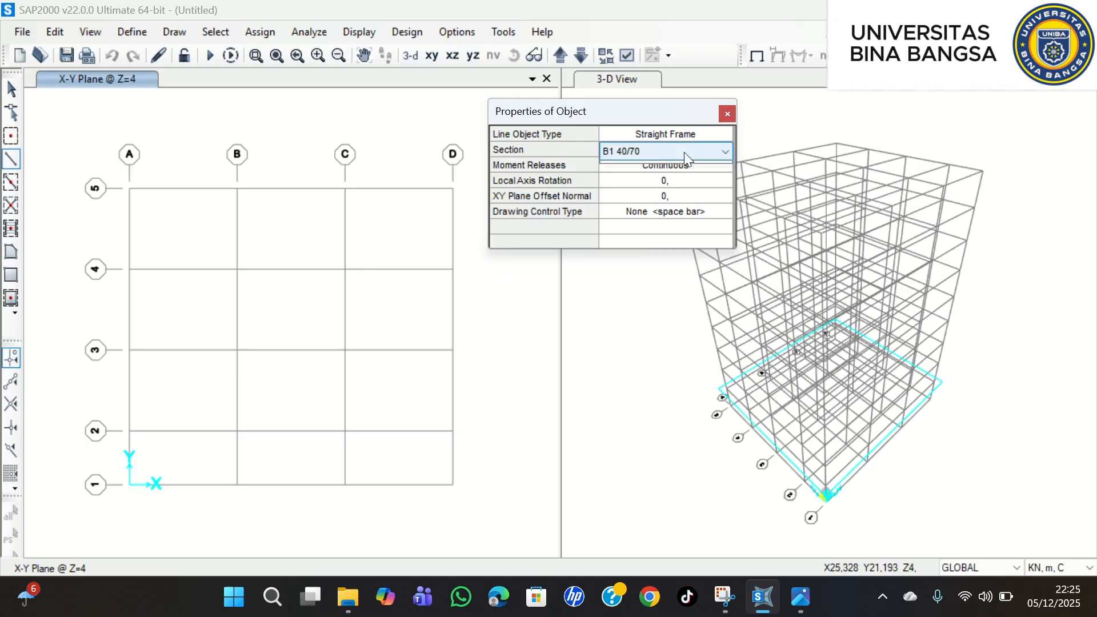
click(684, 152)
click(676, 167)
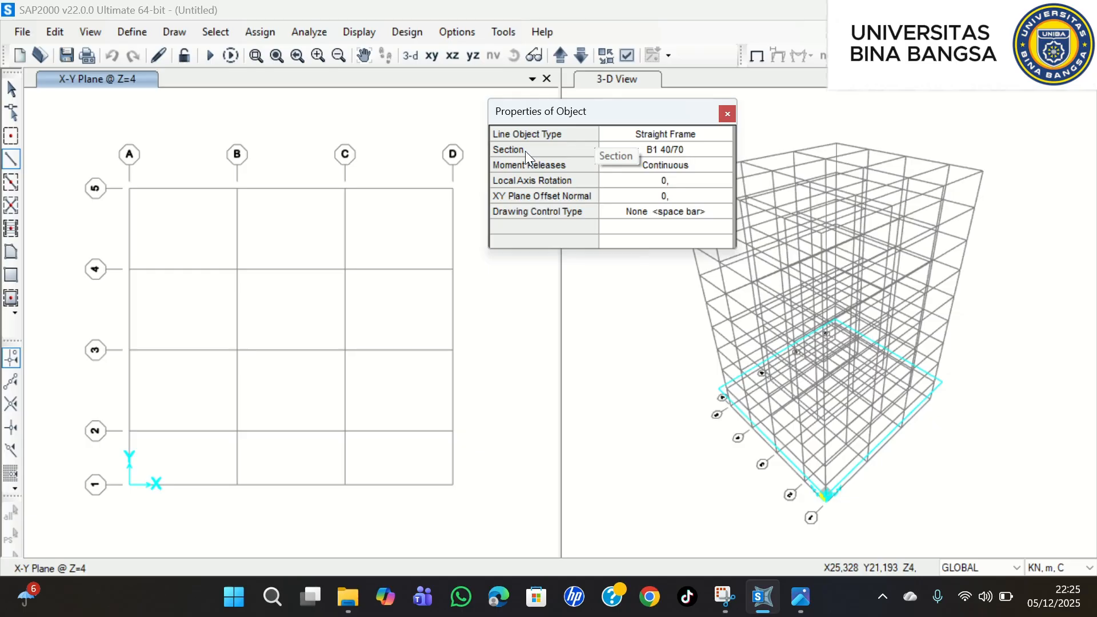
- Draw B1 40/70 beams along grid line A, bay by bay from grid 5 to grid 1, and end the drawing command
click(130, 188)
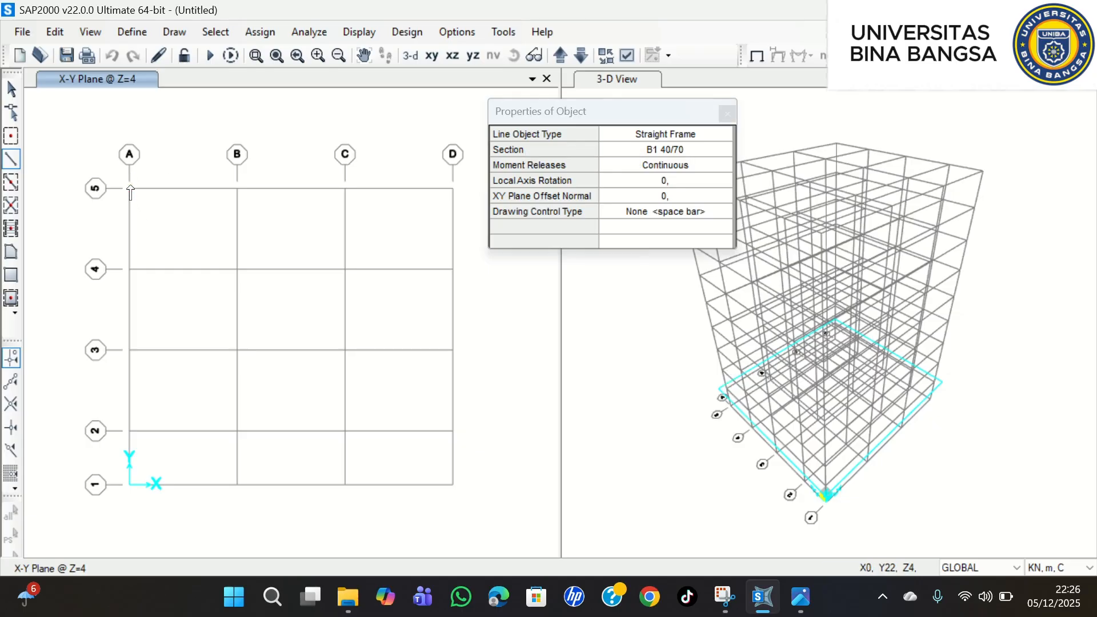
click(130, 268)
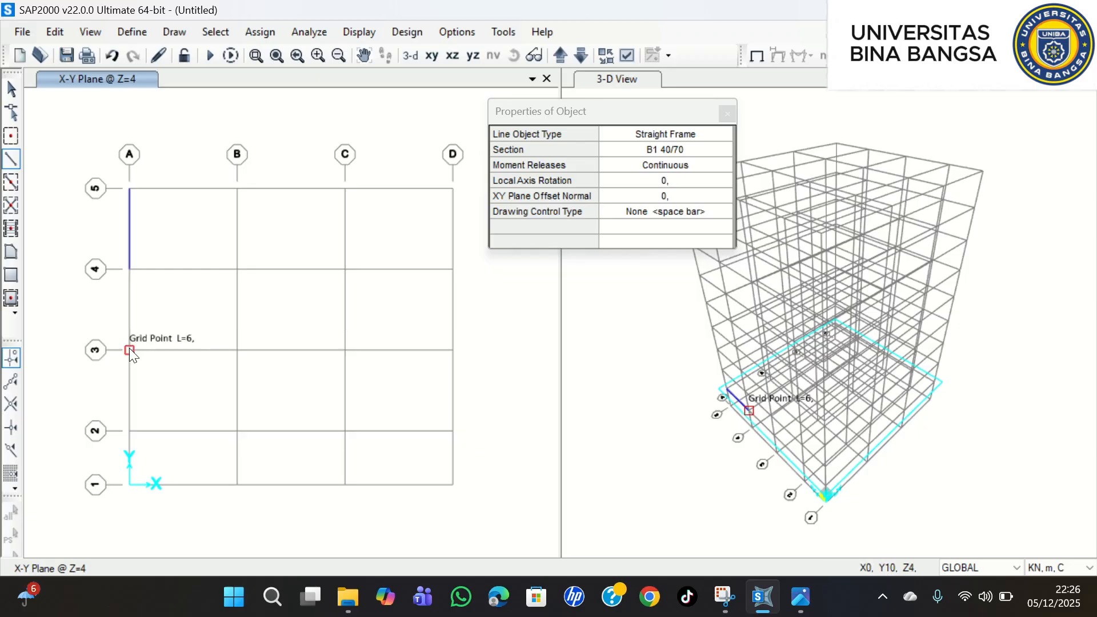
click(130, 350)
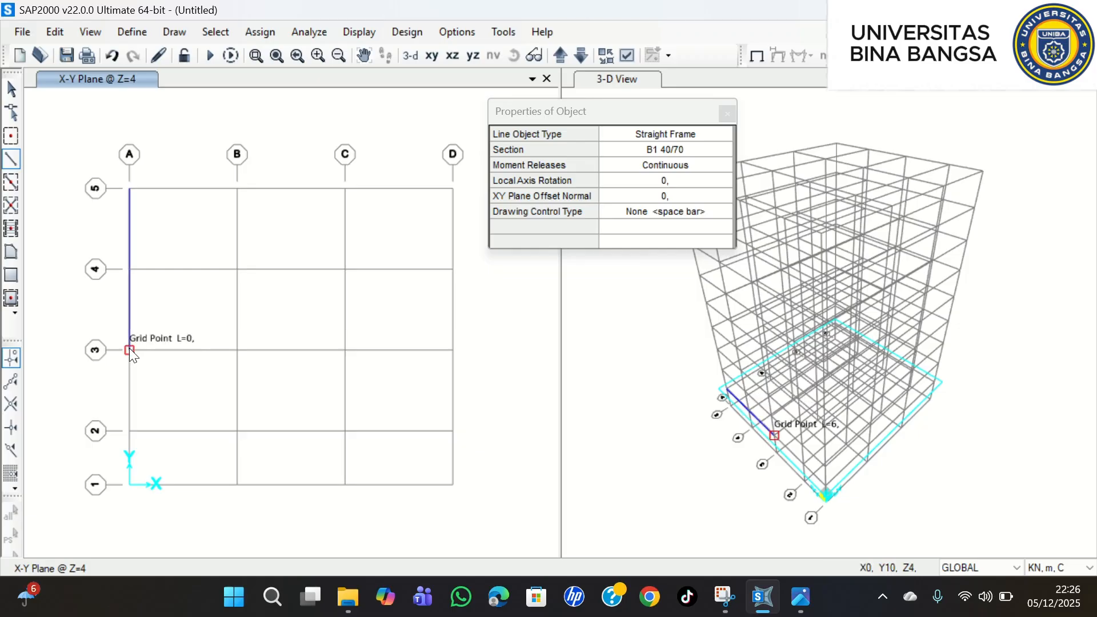
click(130, 431)
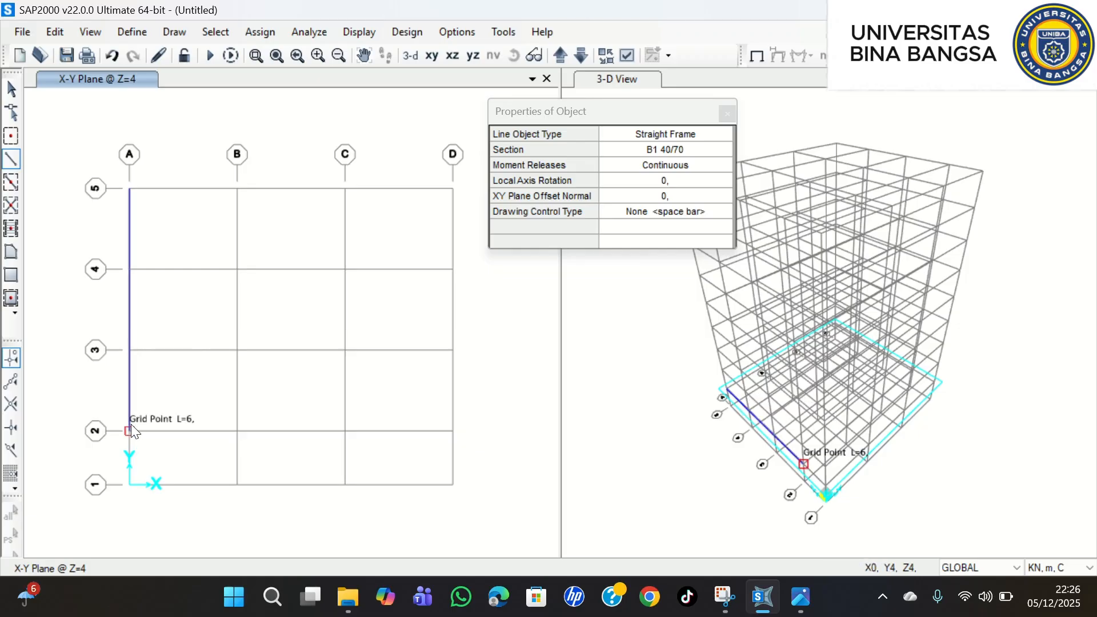
click(132, 477)
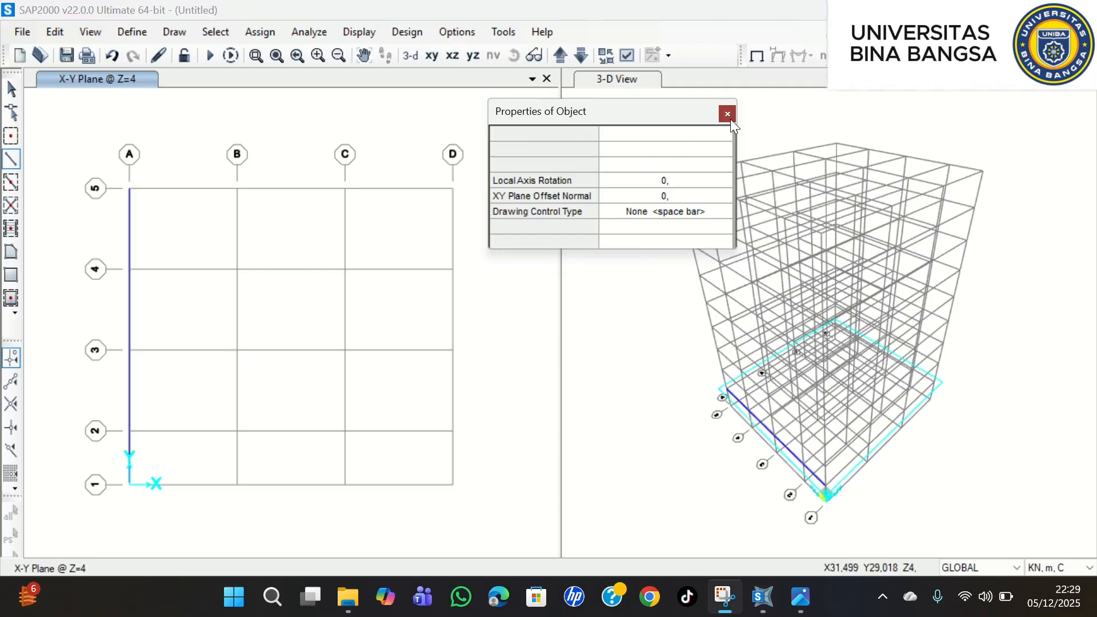
click(730, 117)
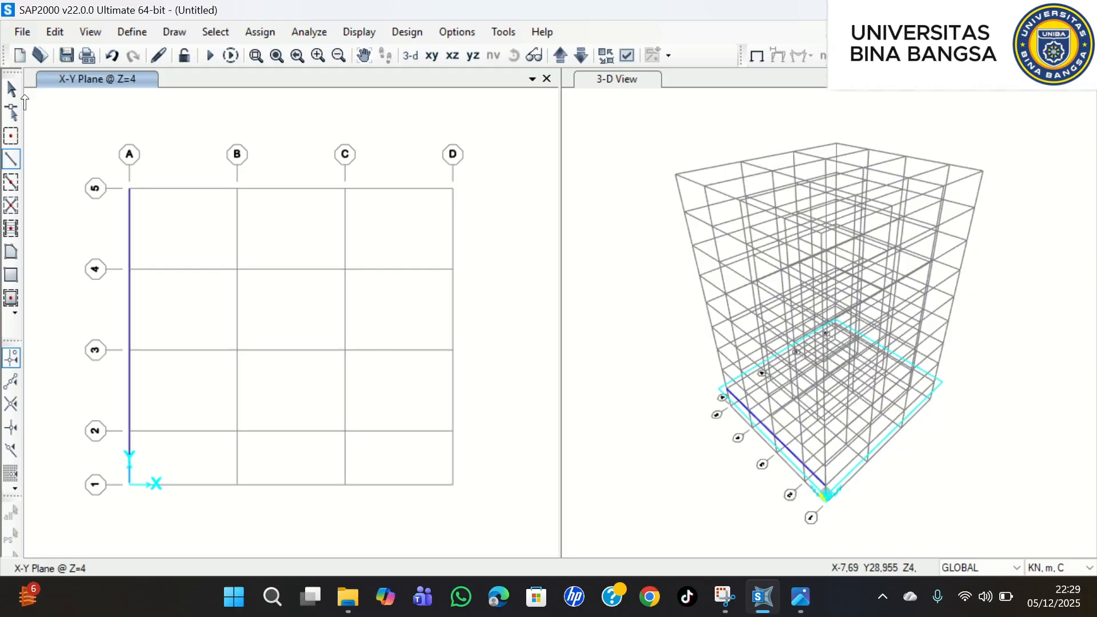
click(17, 89)
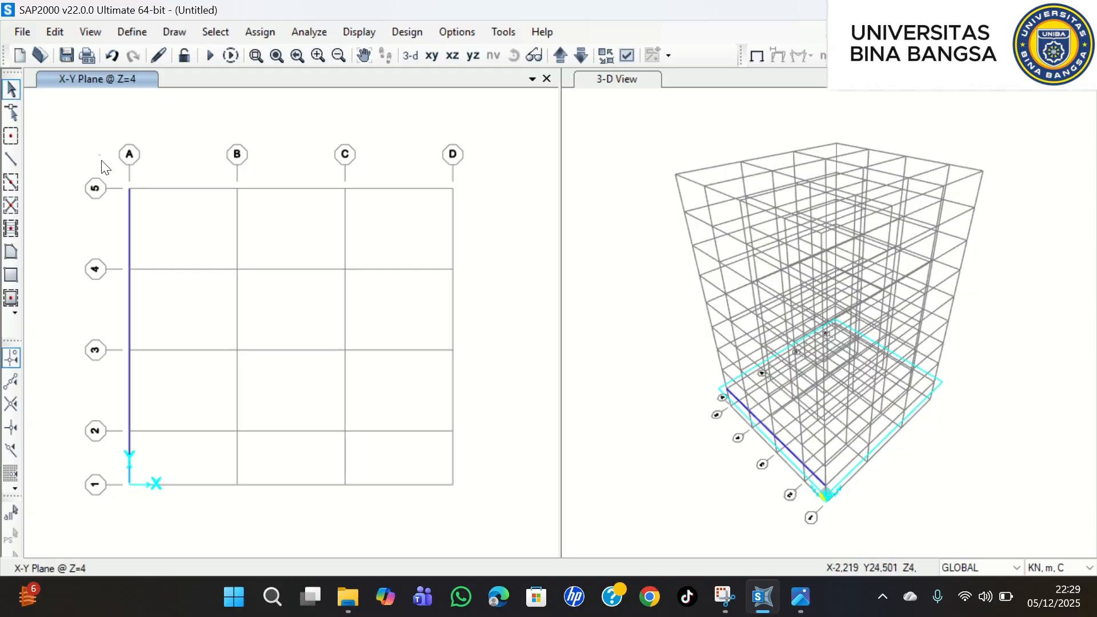
- Replicate the beams on grid line A linearly with dx 8 and number 3, covering grid lines B to D
drag(100, 160, 159, 537)
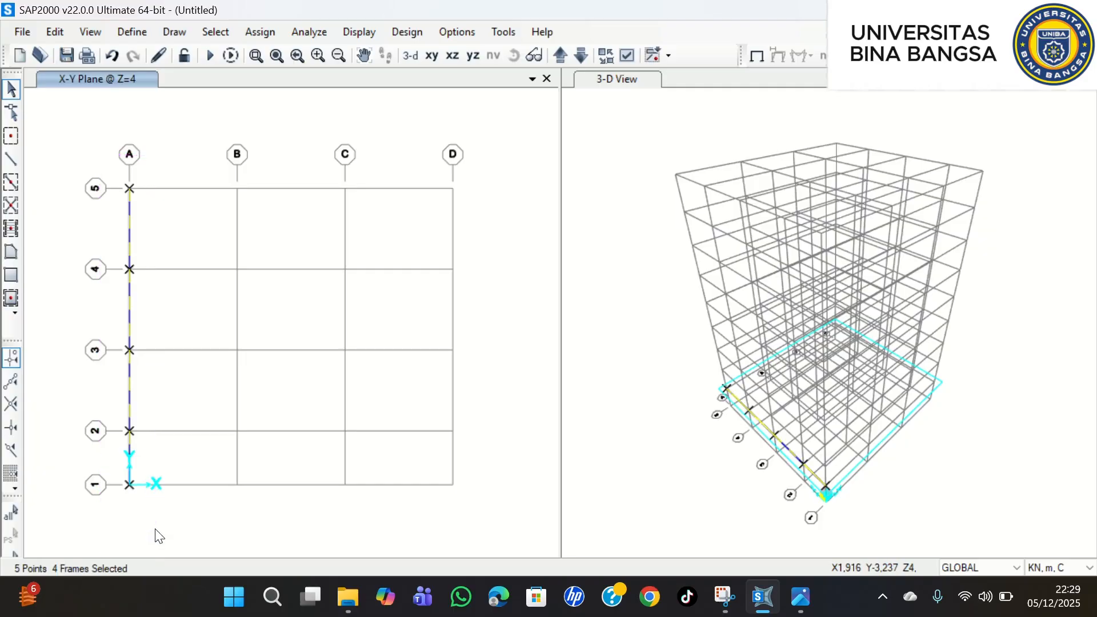
key(ctrl+r)
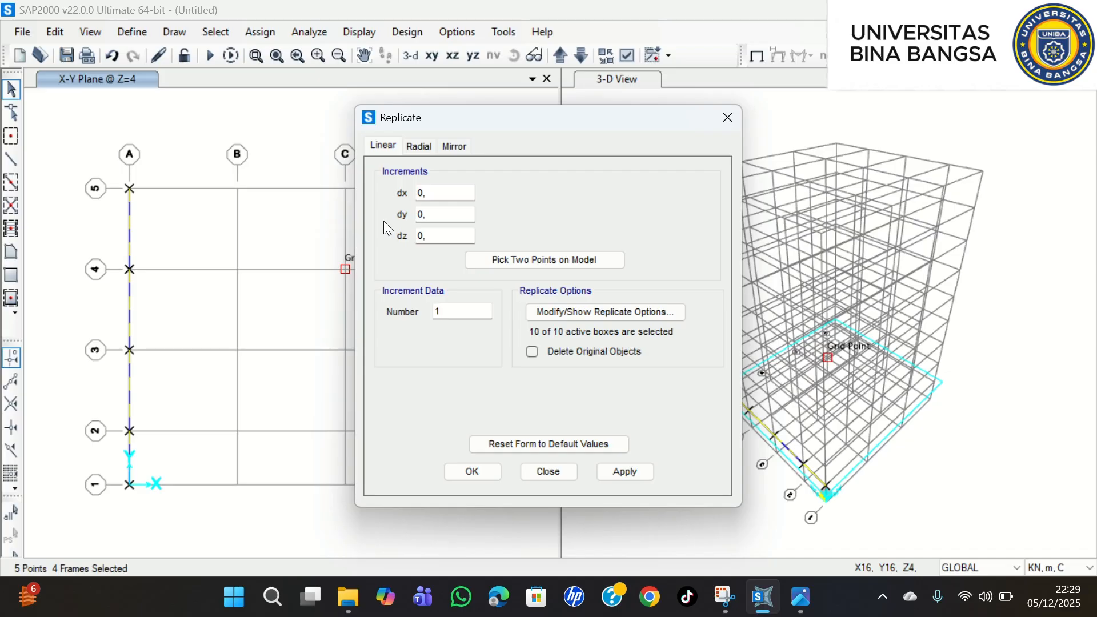
click(428, 194)
key(BackSpace)
text(8)
click(445, 309)
key(BackSpace)
text(3)
click(647, 479)
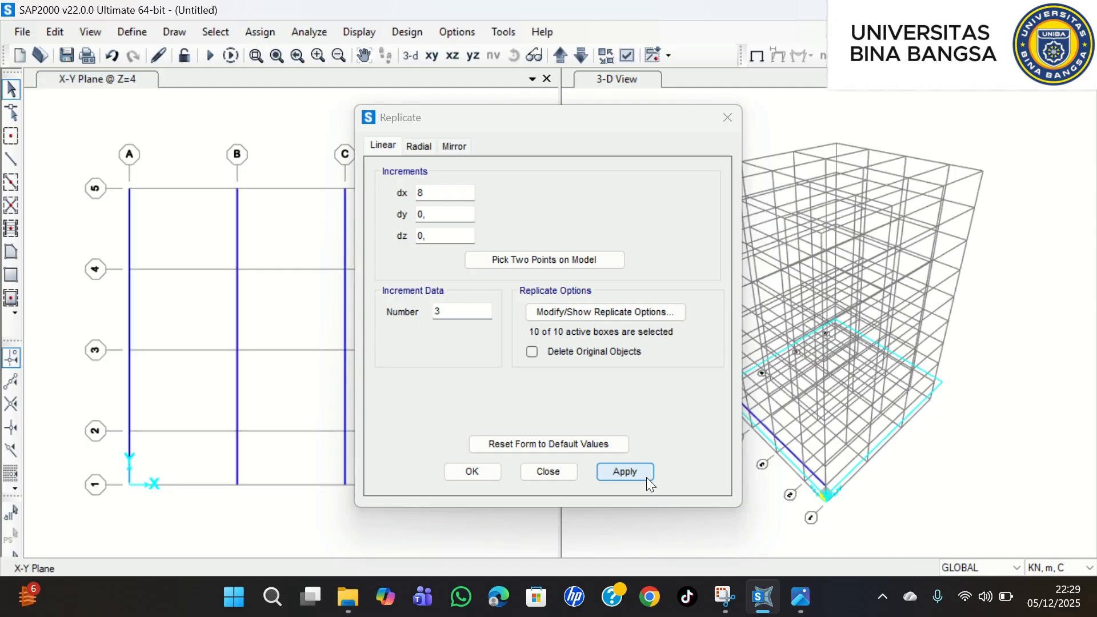
click(473, 472)
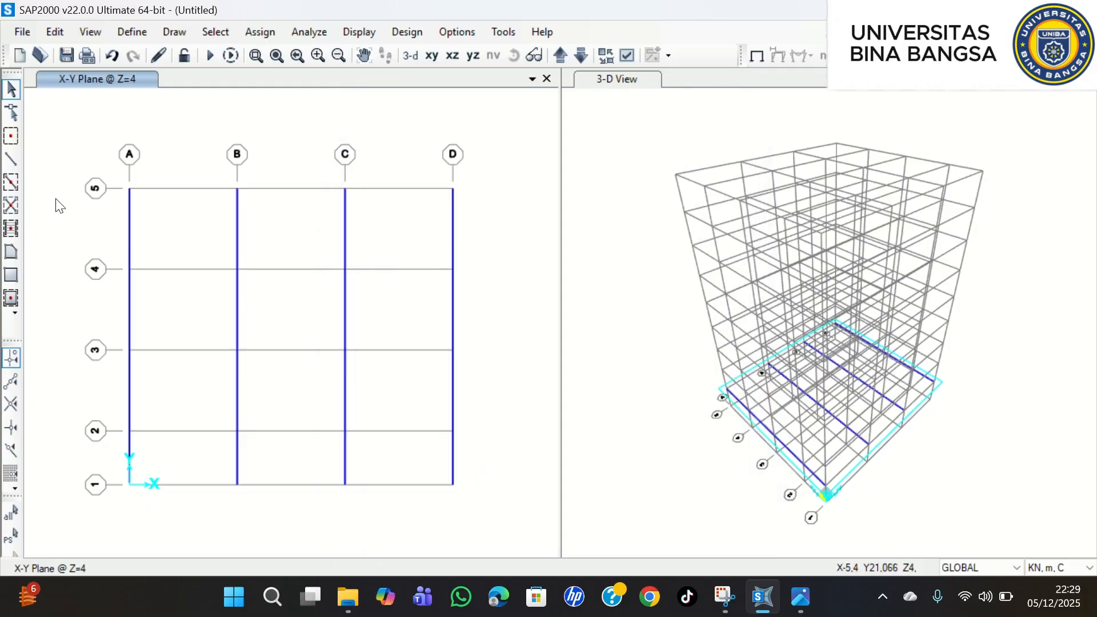
- Try to draw B1 40/70 beams along grid line 1, bay by bay from grid A to grid D
click(12, 159)
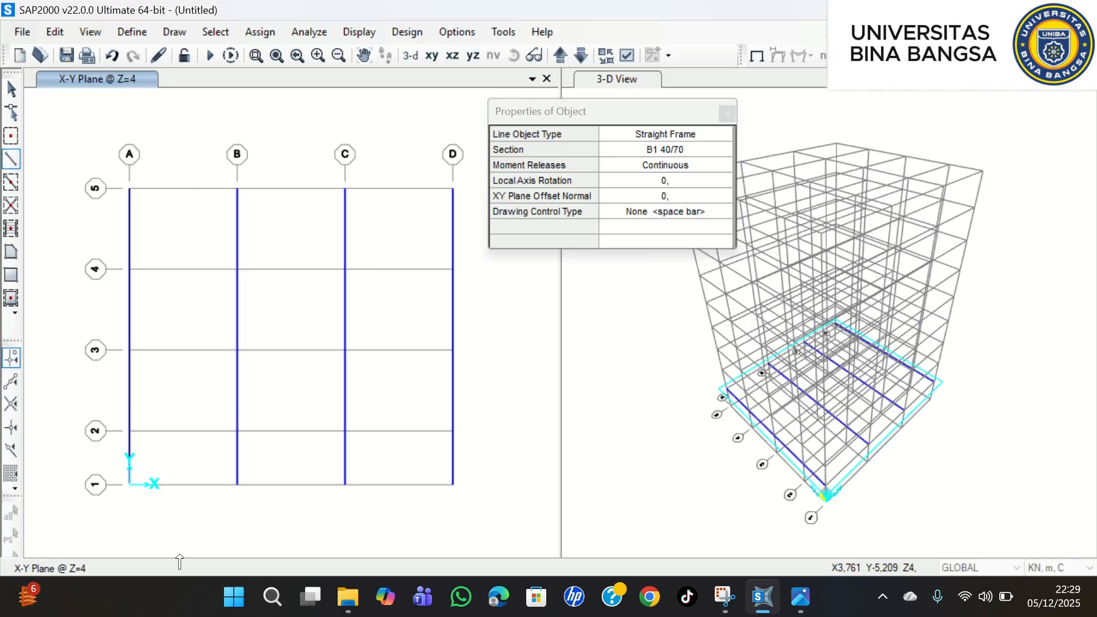
click(133, 485)
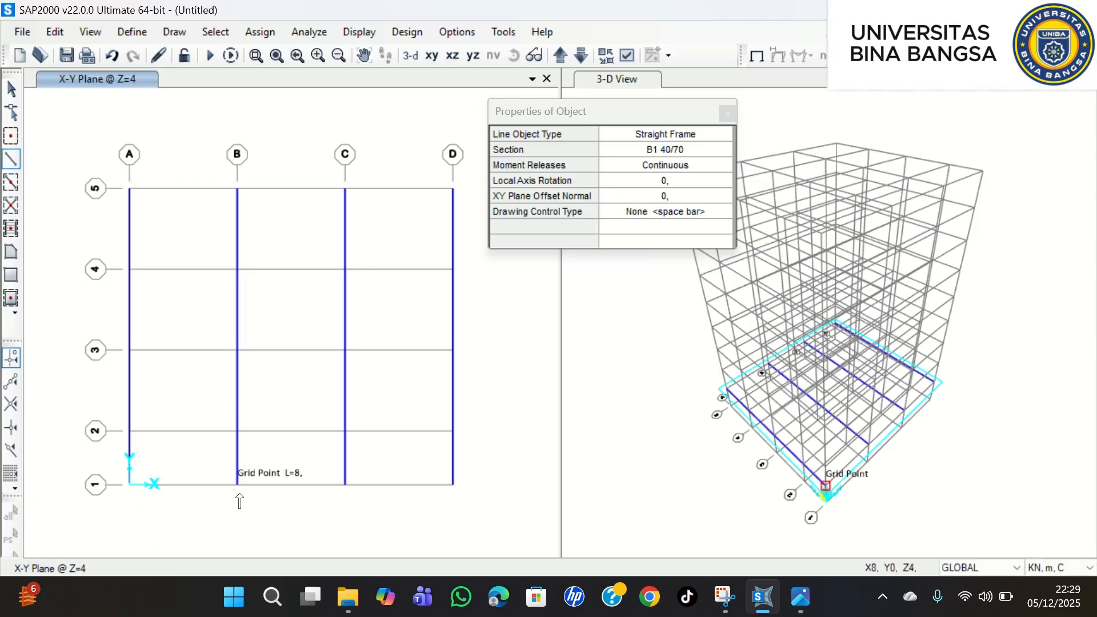
click(237, 485)
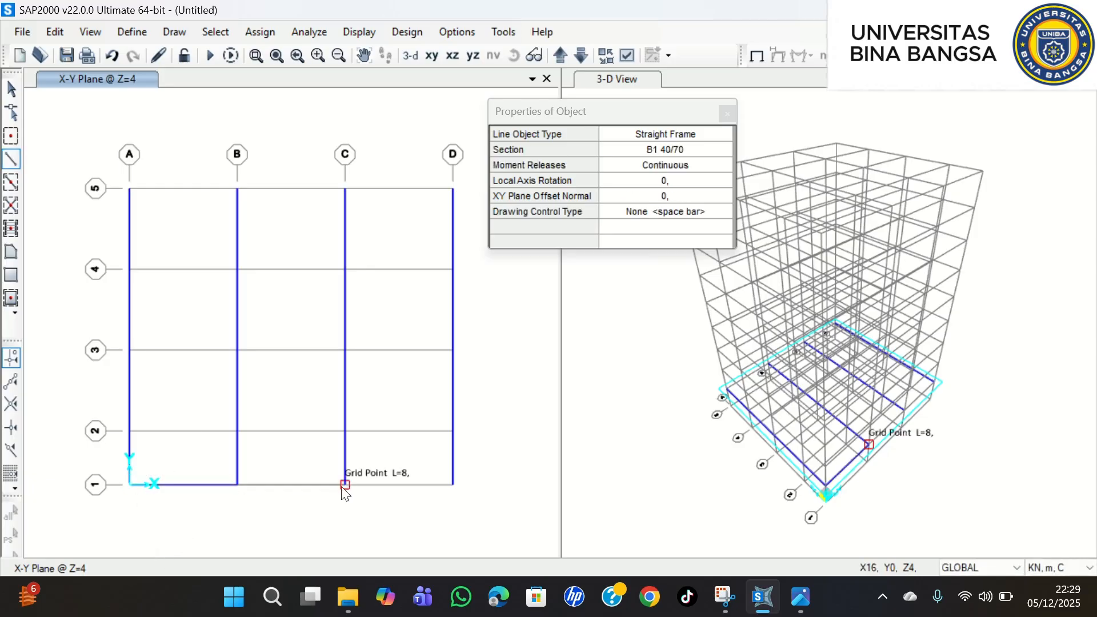
click(345, 484)
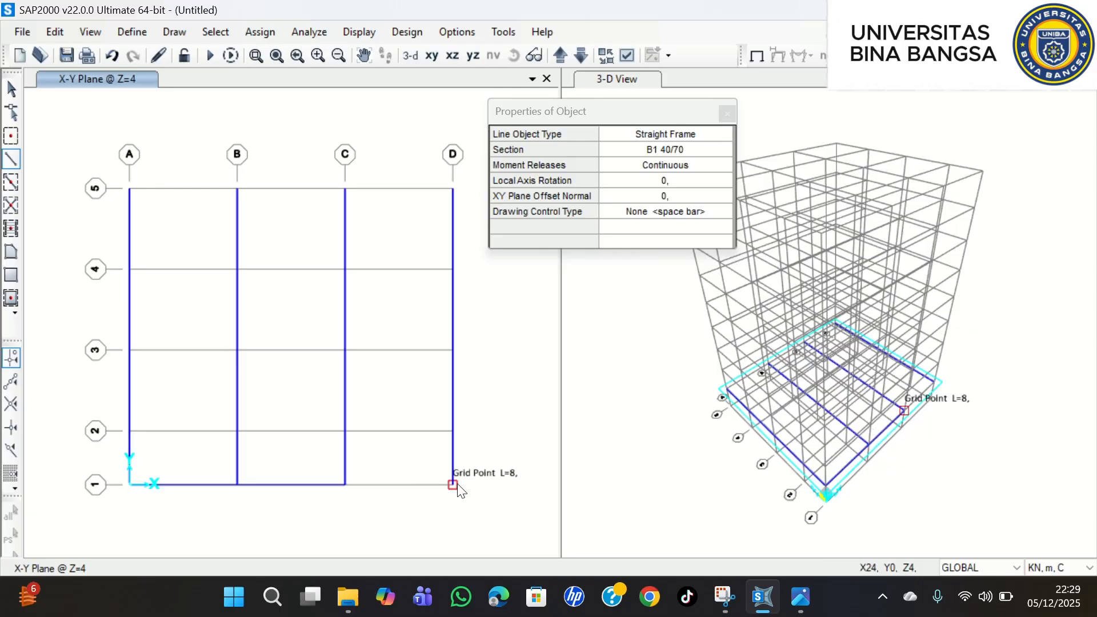
click(454, 484)
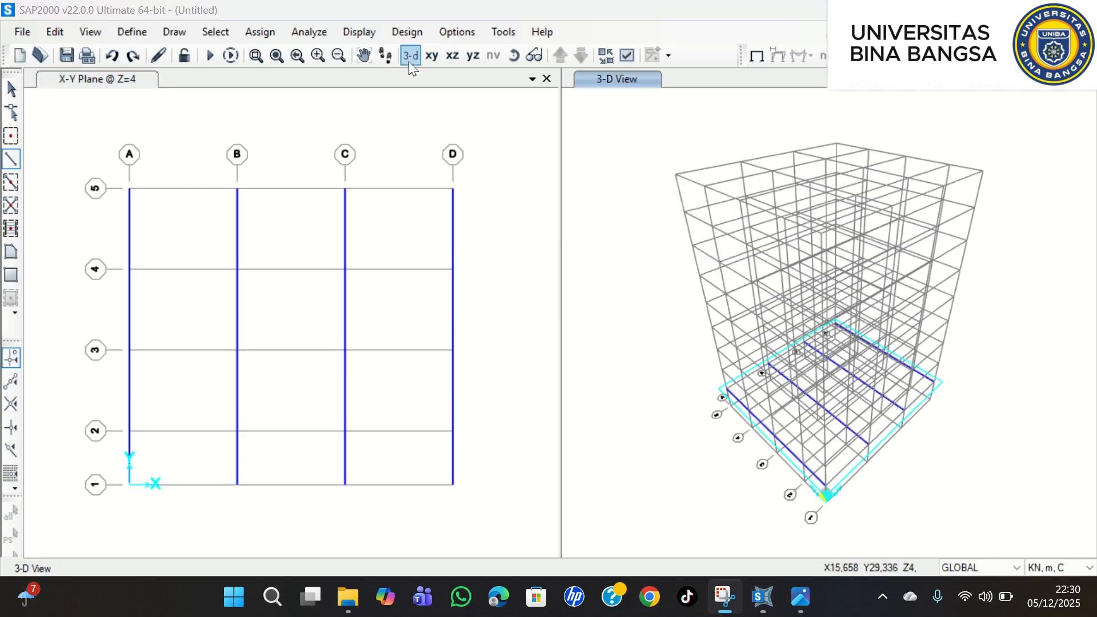
- Draw B1 40/70 beams on grid line 1 in bays A–B and C–D only, leaving bay B–C open
click(11, 159)
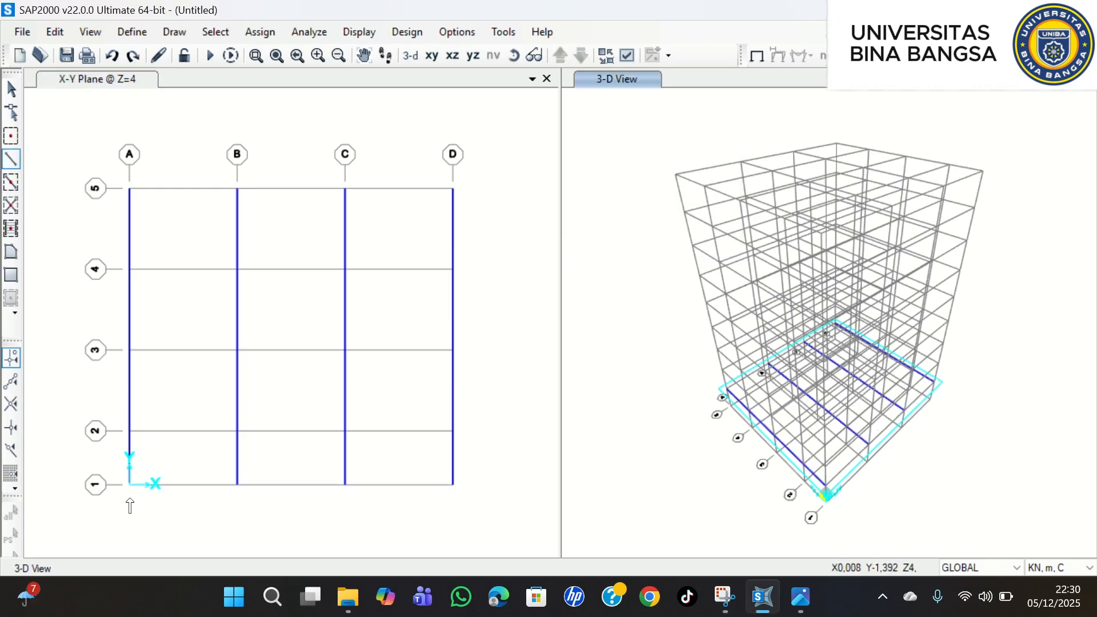
click(130, 480)
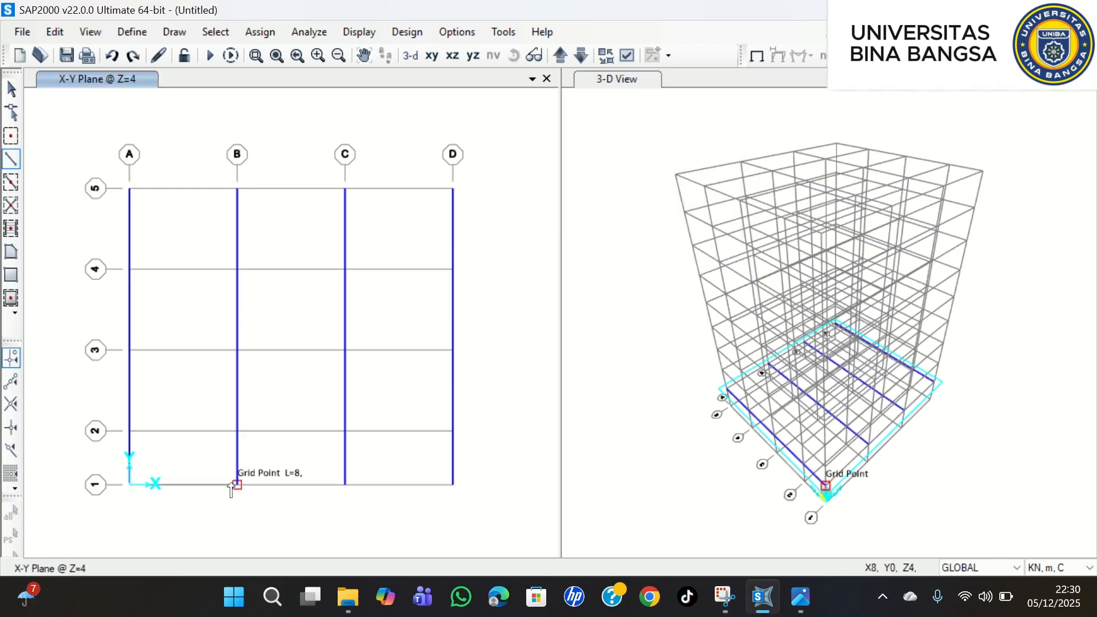
click(235, 486)
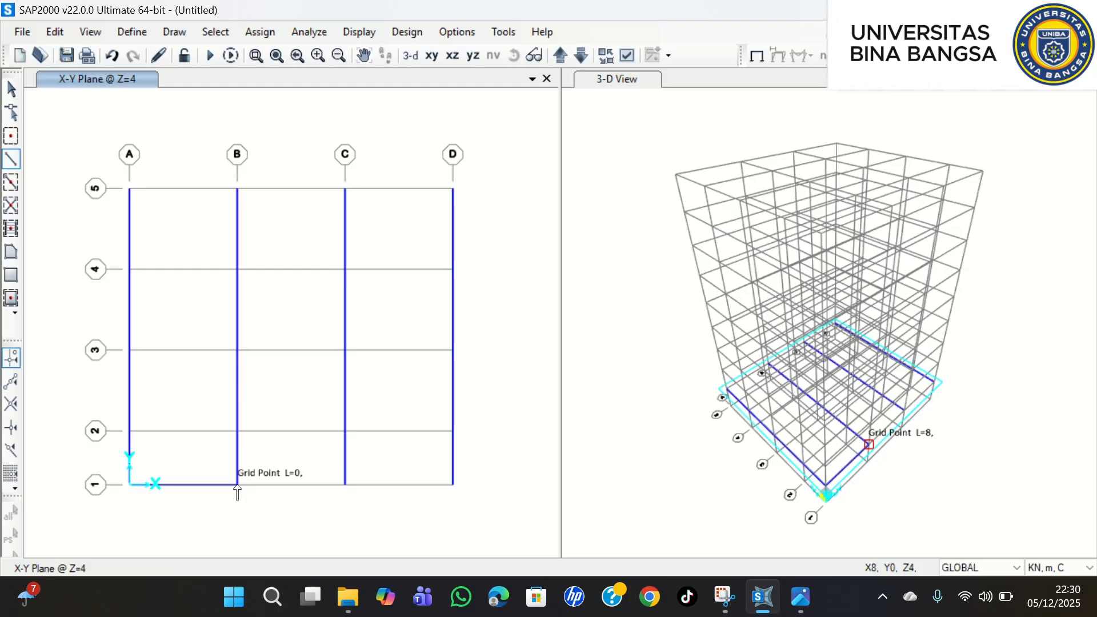
click(350, 488)
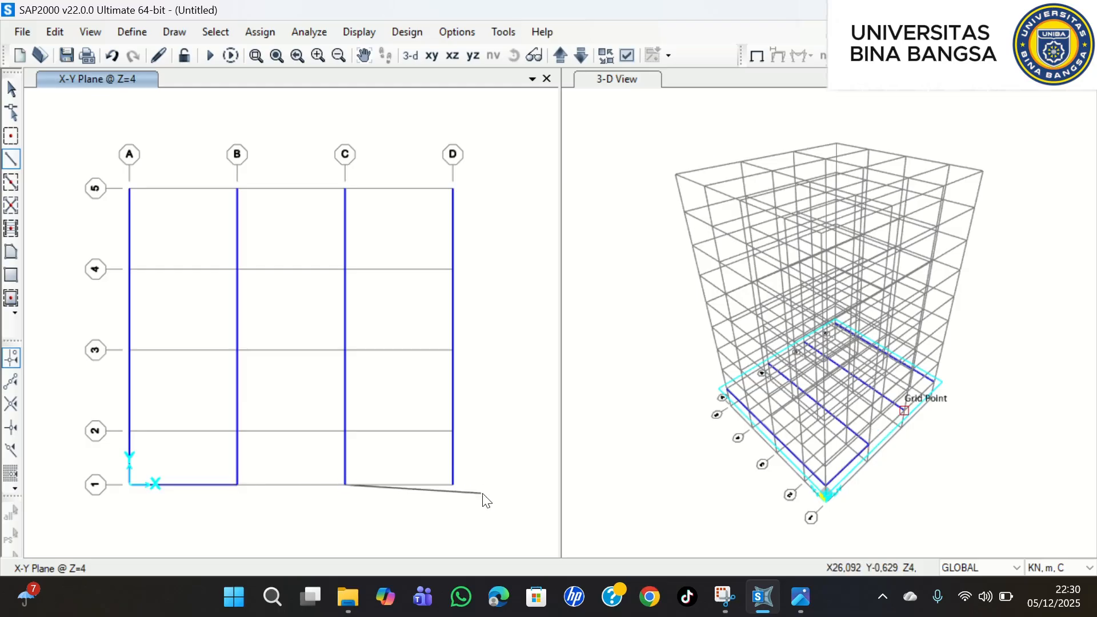
double_click(455, 486)
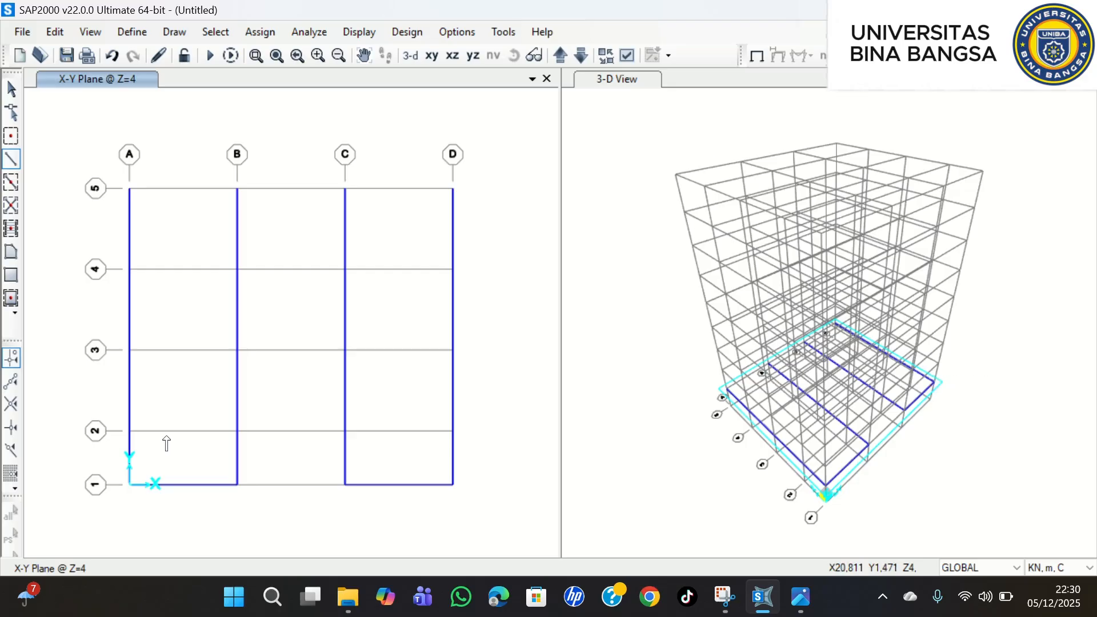
- Draw beams along grid line 2, bay by bay from grid A to grid D, and end the drawing command
click(135, 435)
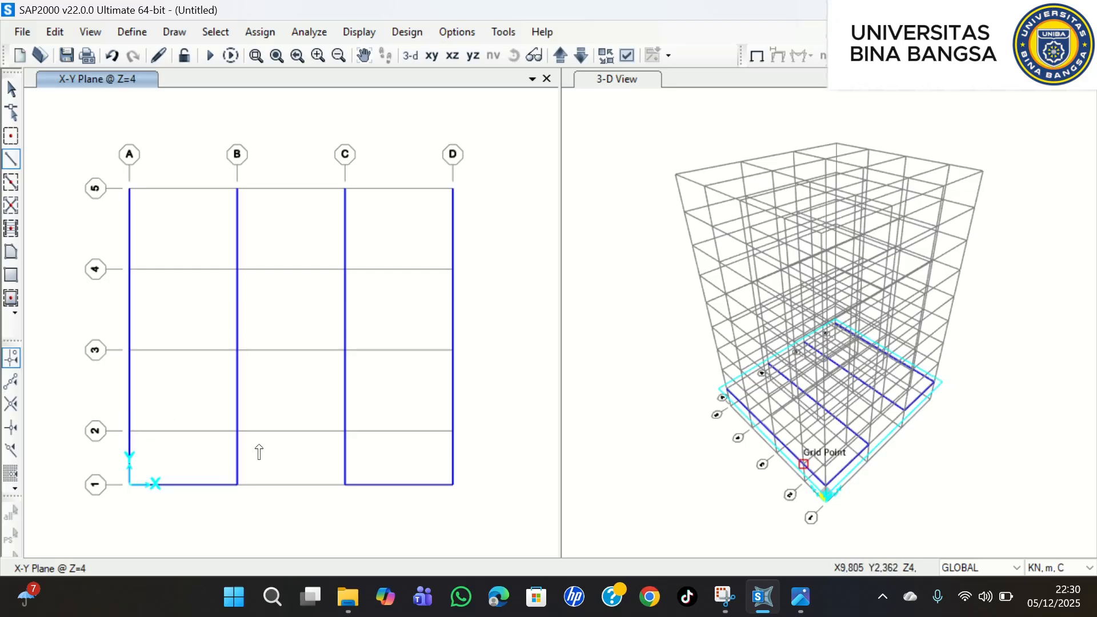
click(236, 431)
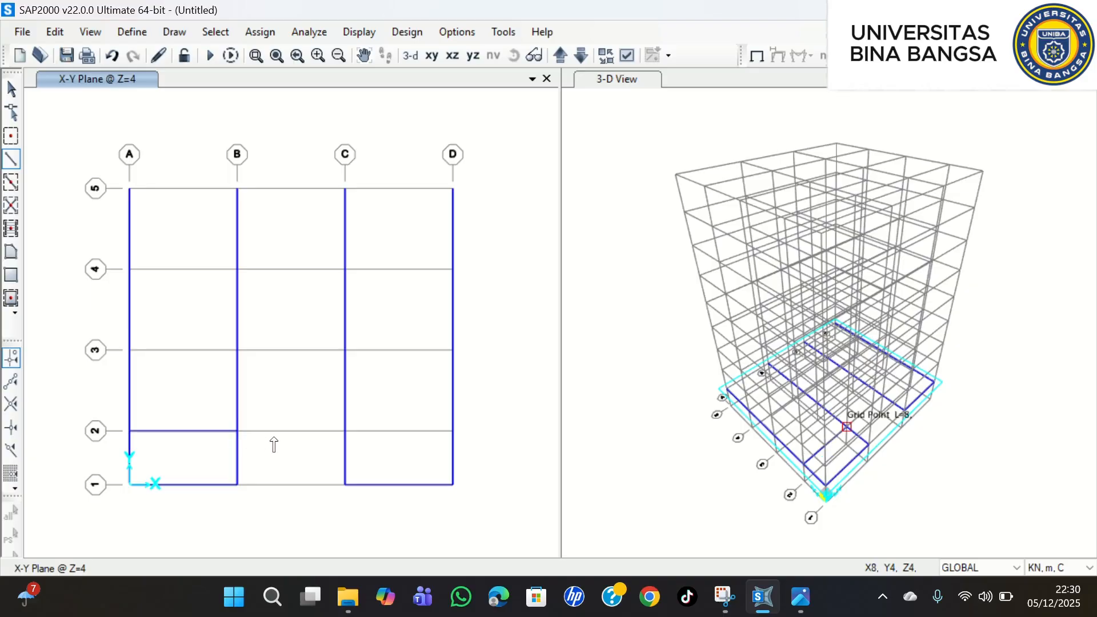
click(346, 433)
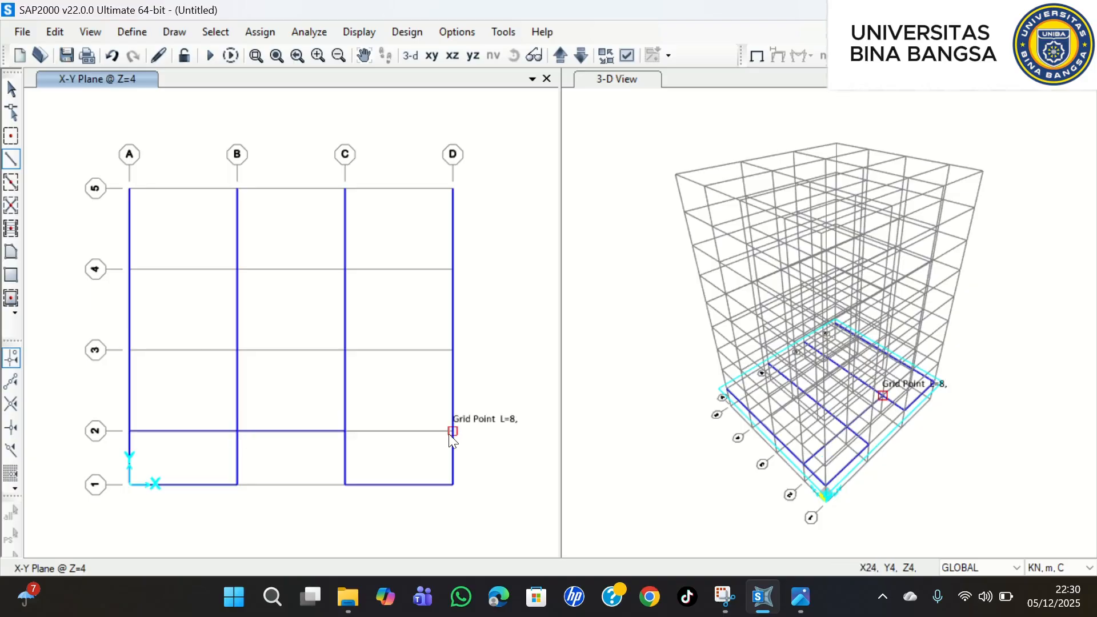
click(452, 432)
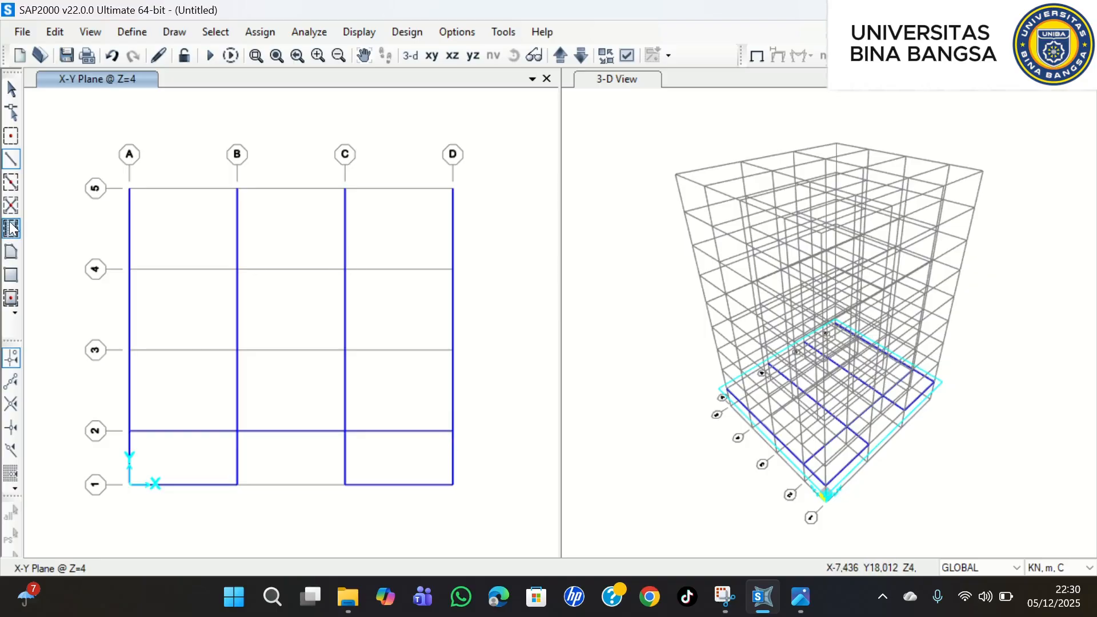
click(462, 39)
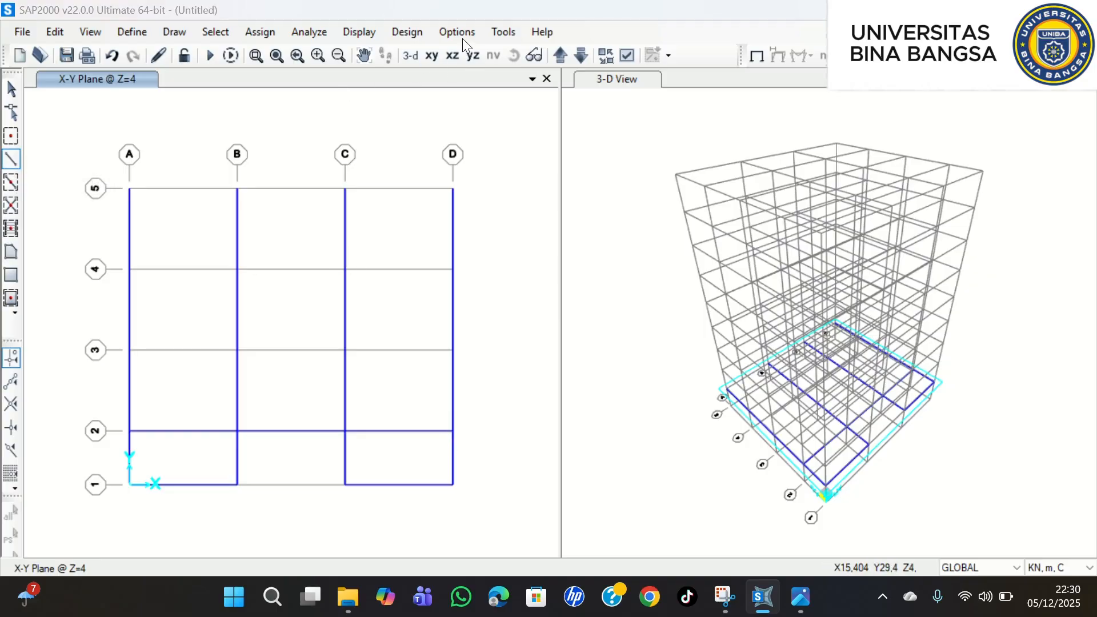
click(10, 91)
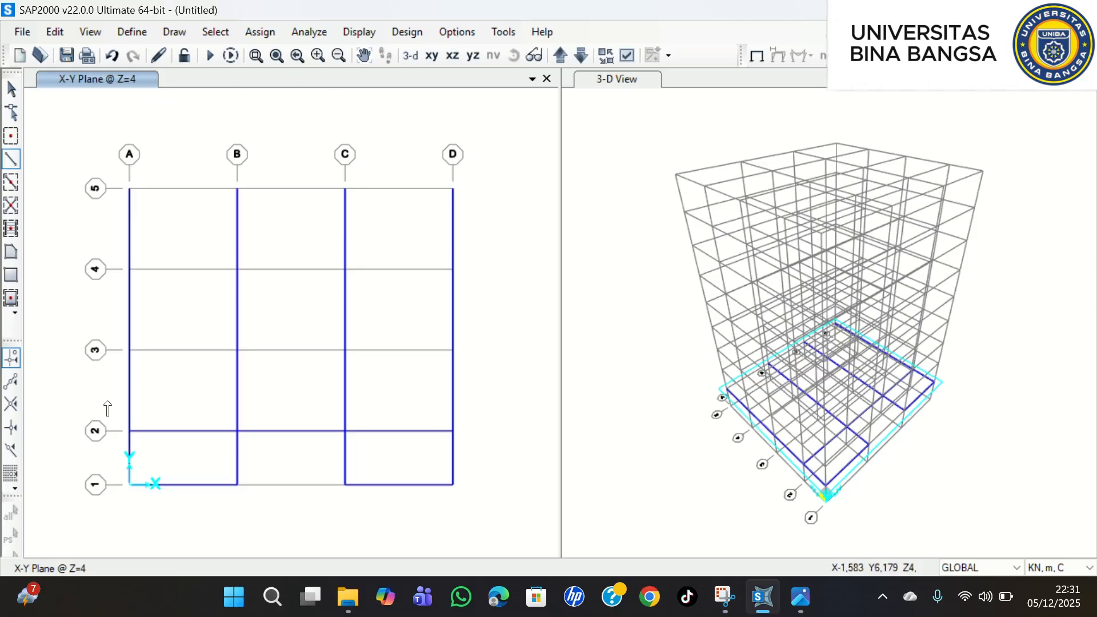
click(11, 88)
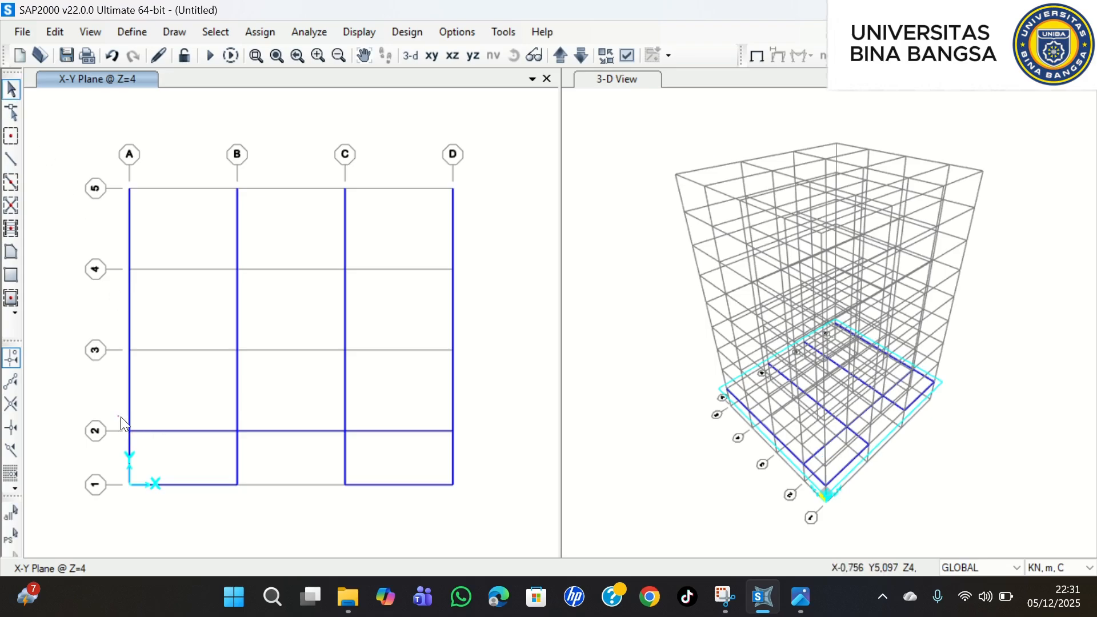
- Replicate the grid line 2 beams linearly with dx 0, dy 6 and number 3, covering grid lines 3 to 5
drag(118, 417, 516, 447)
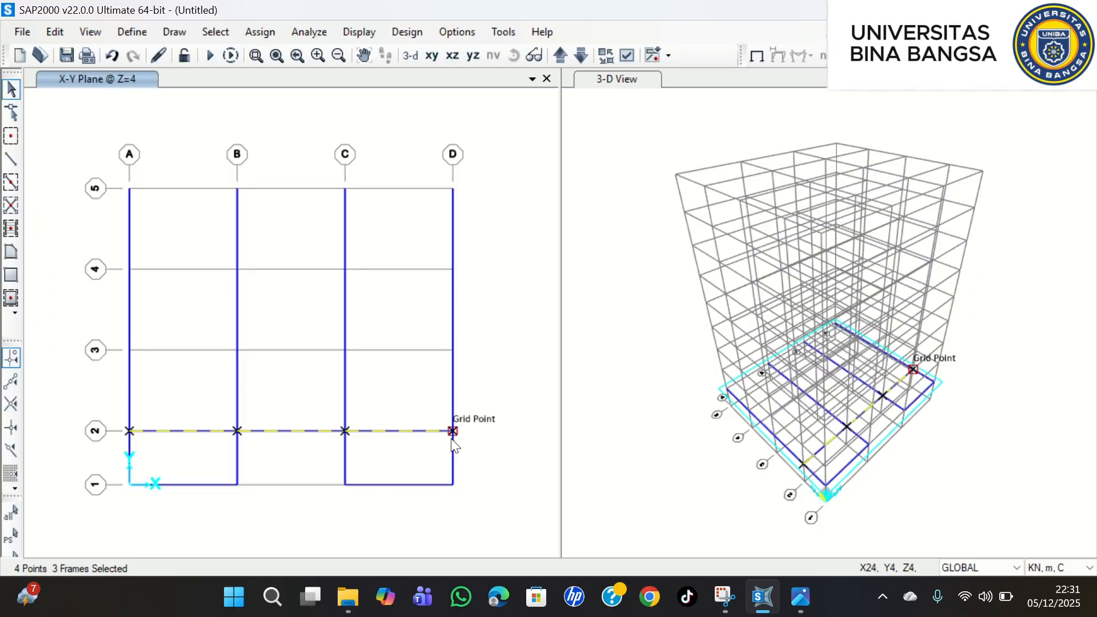
key(ctrl+r)
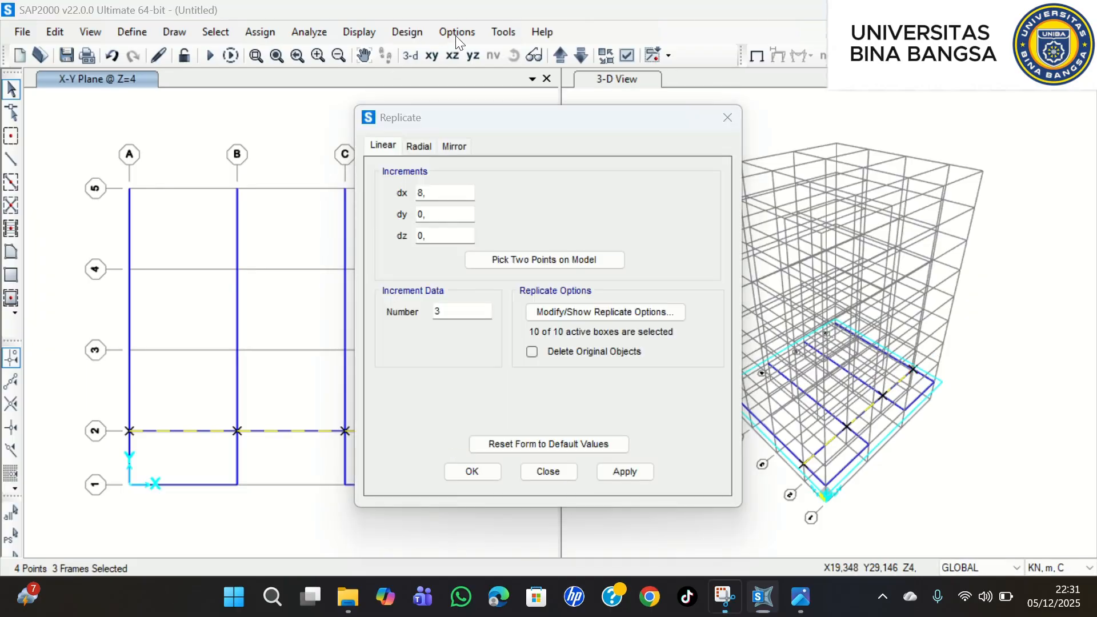
click(421, 193)
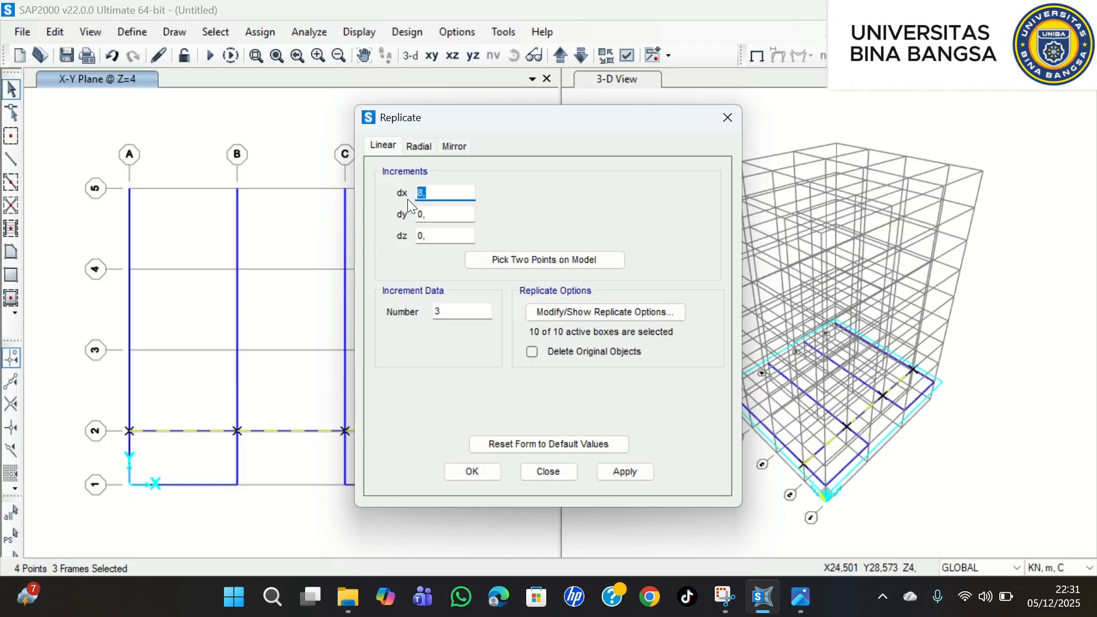
text(0)
click(427, 214)
click(626, 475)
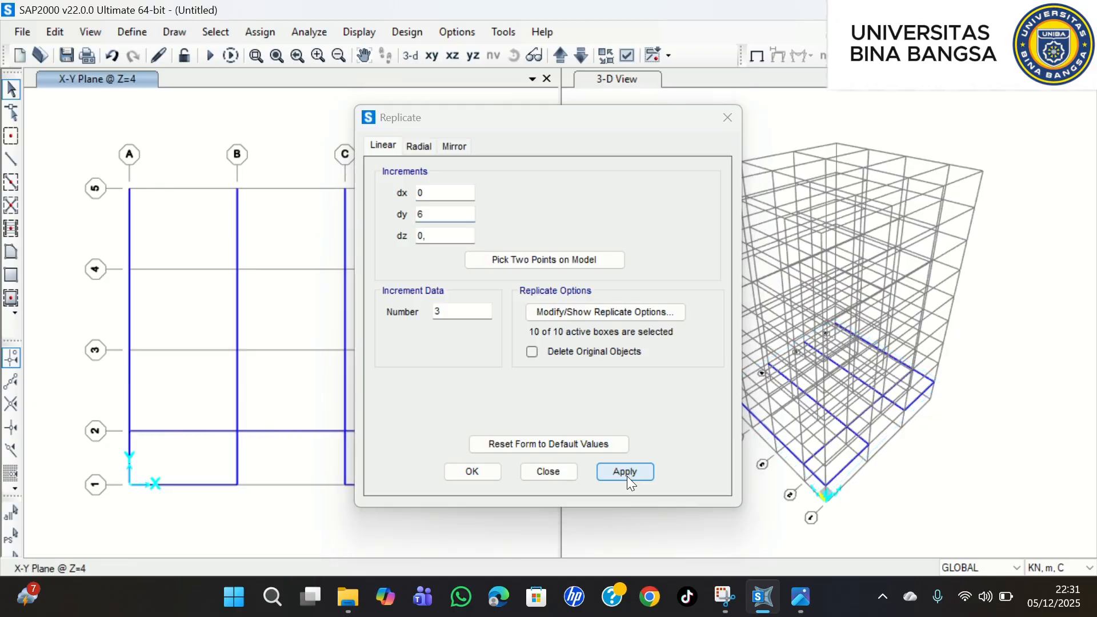
click(479, 470)
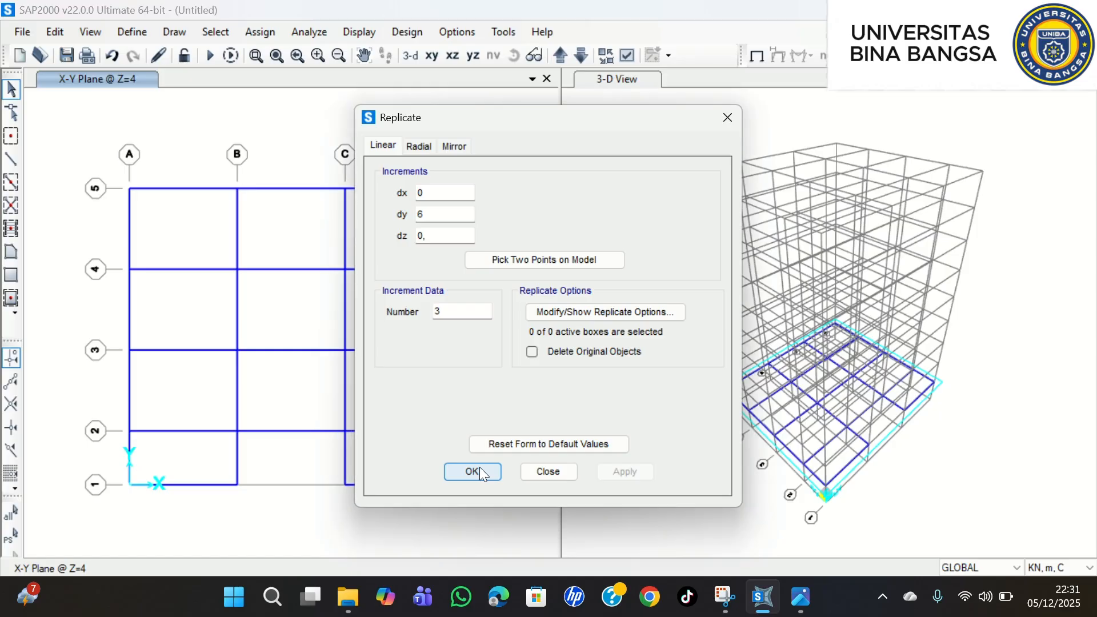
click(454, 20)
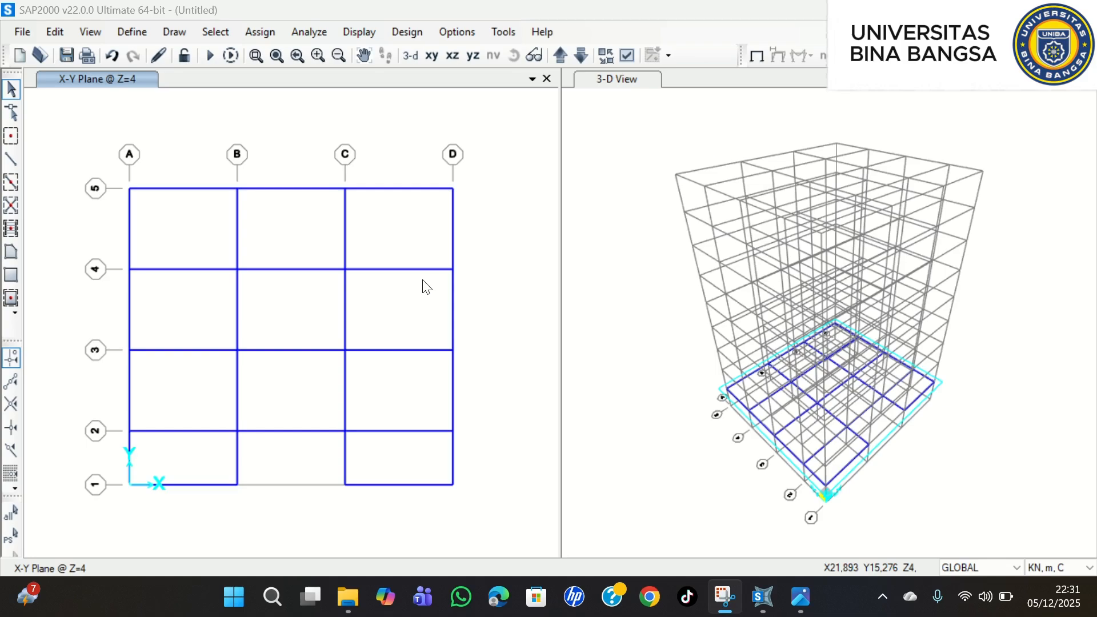
click(11, 258)
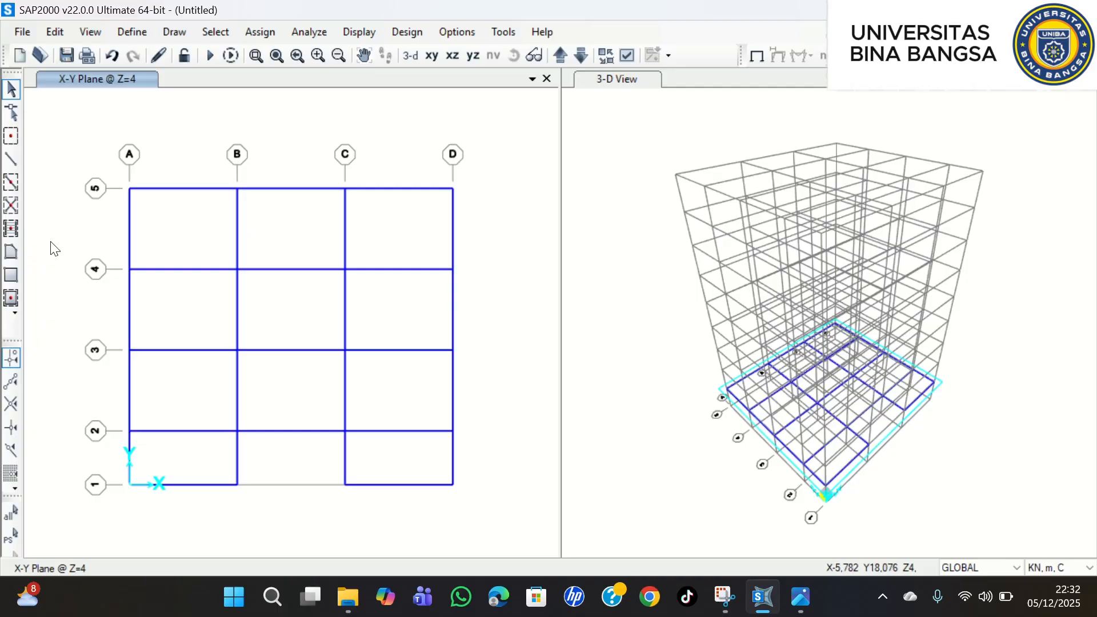
click(4, 255)
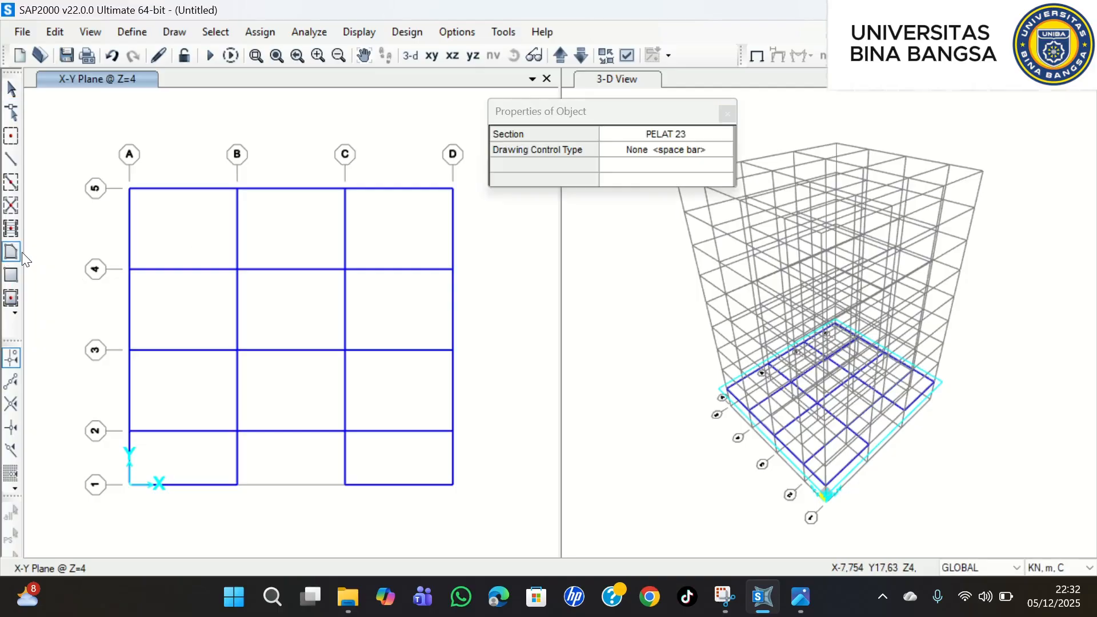
click(728, 114)
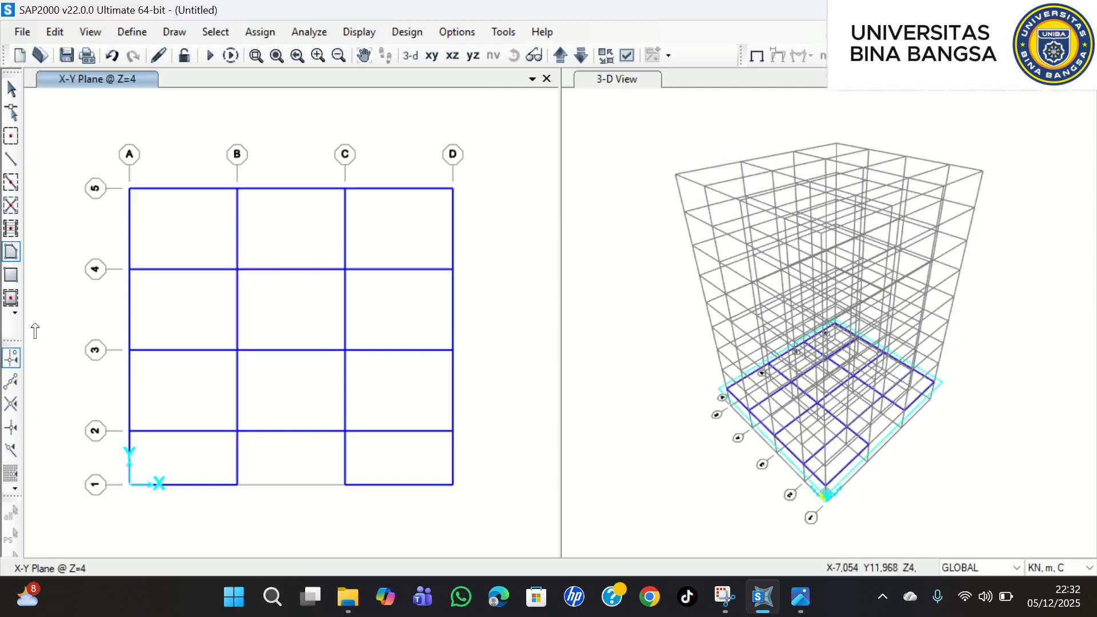
- Quick-draw PELAT 23 slab areas in the floor bays, including A–B and B–C between grids 4 and 5, and end the drawing command
click(14, 297)
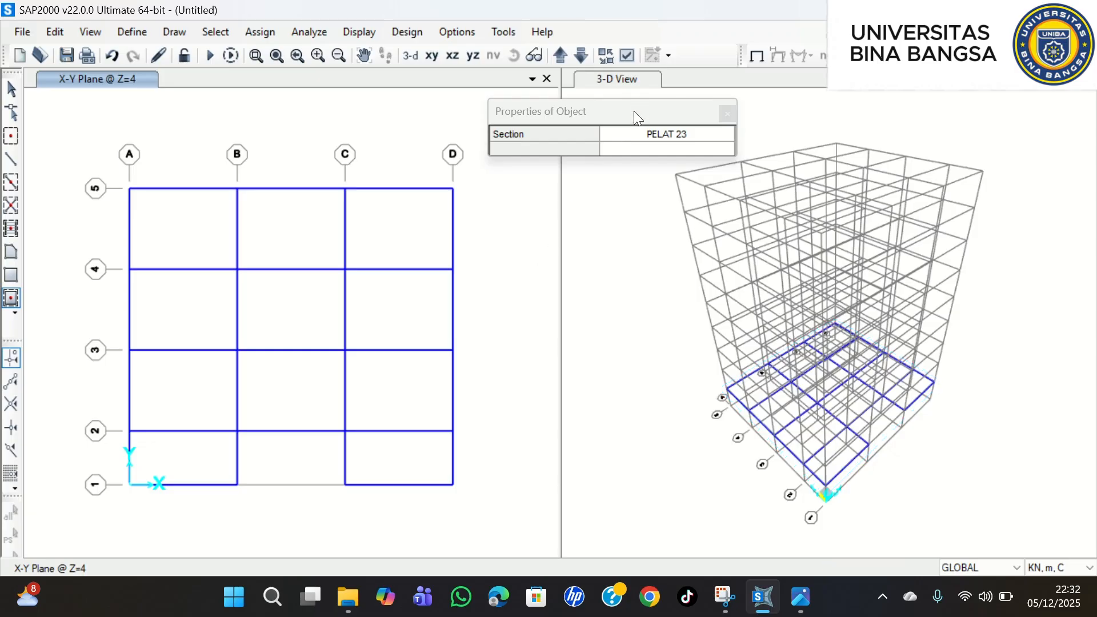
click(728, 112)
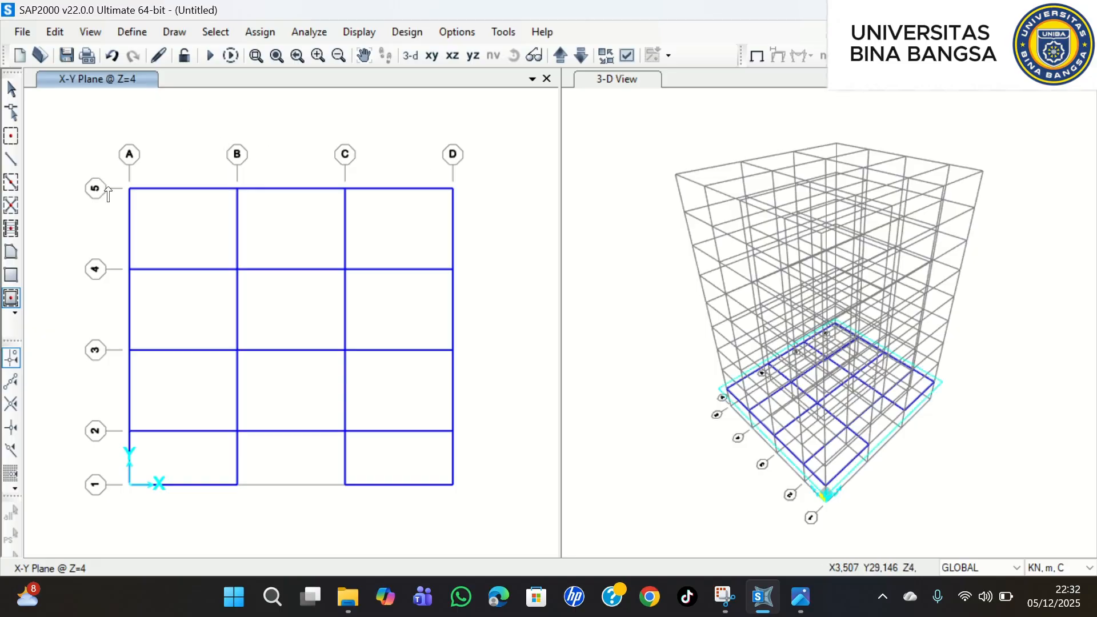
click(11, 89)
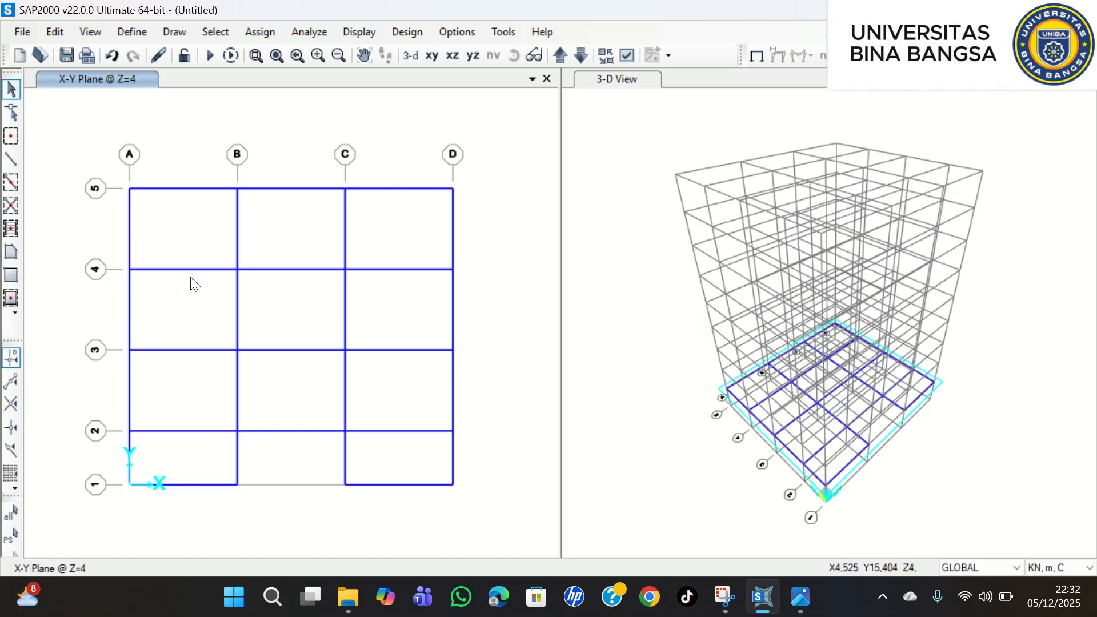
- Select the slab area in every floor bay except B–C between grids 1 and 2, and clear the selection
click(187, 234)
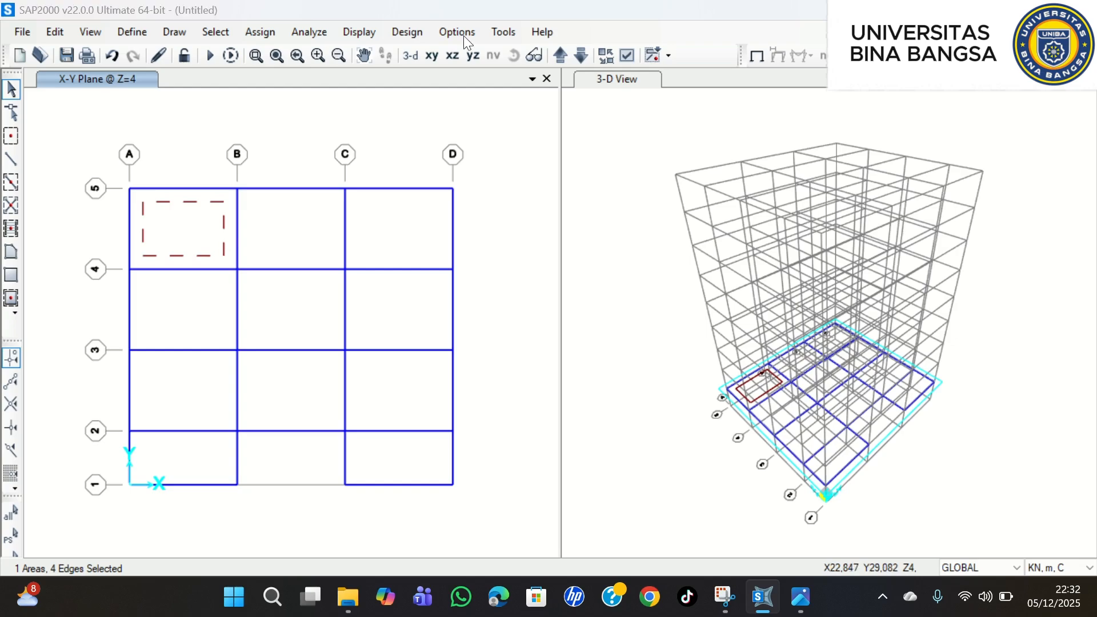
click(304, 236)
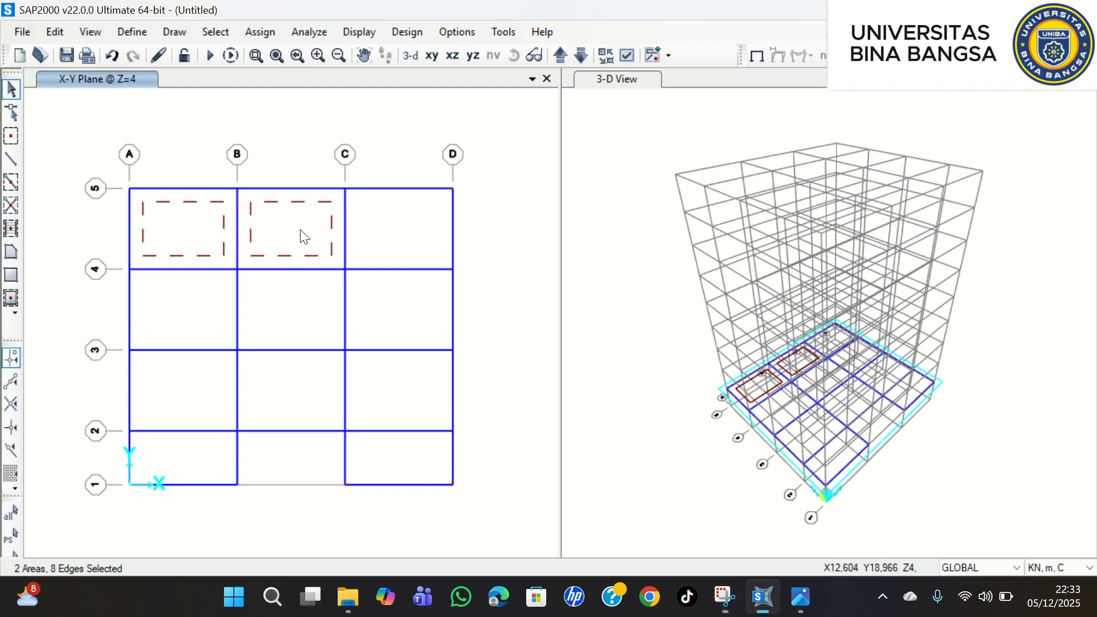
click(429, 262)
click(188, 309)
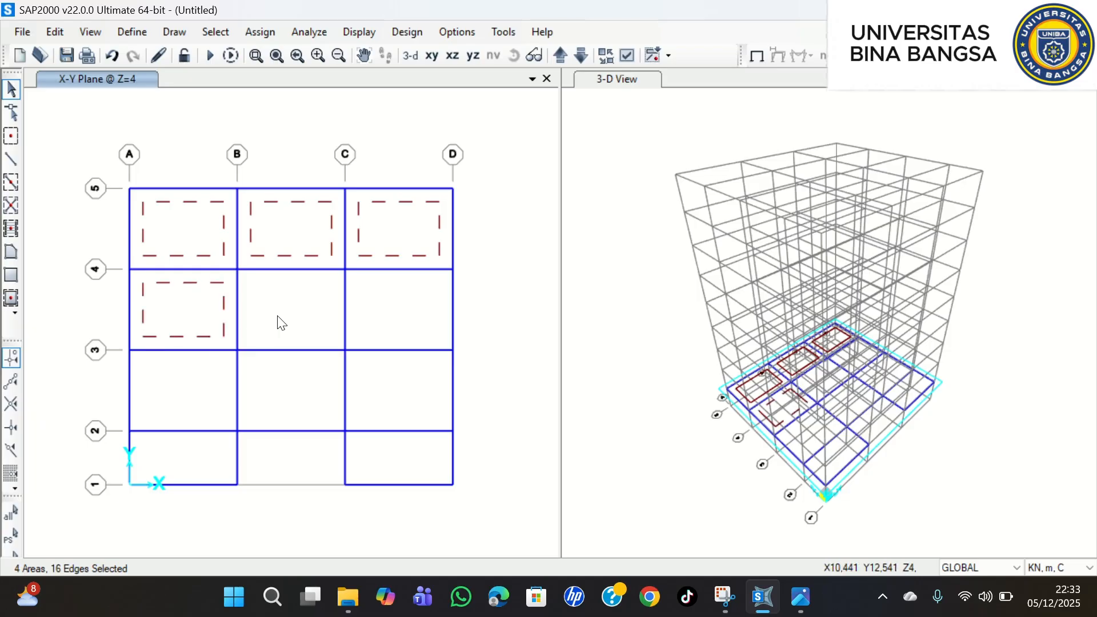
click(292, 315)
click(394, 315)
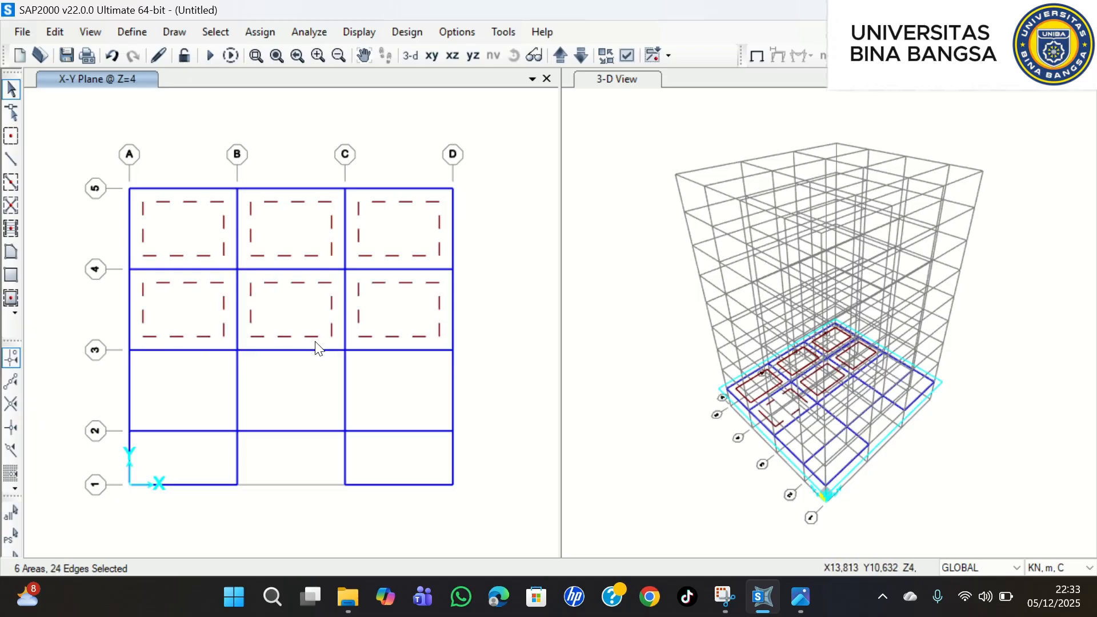
click(206, 392)
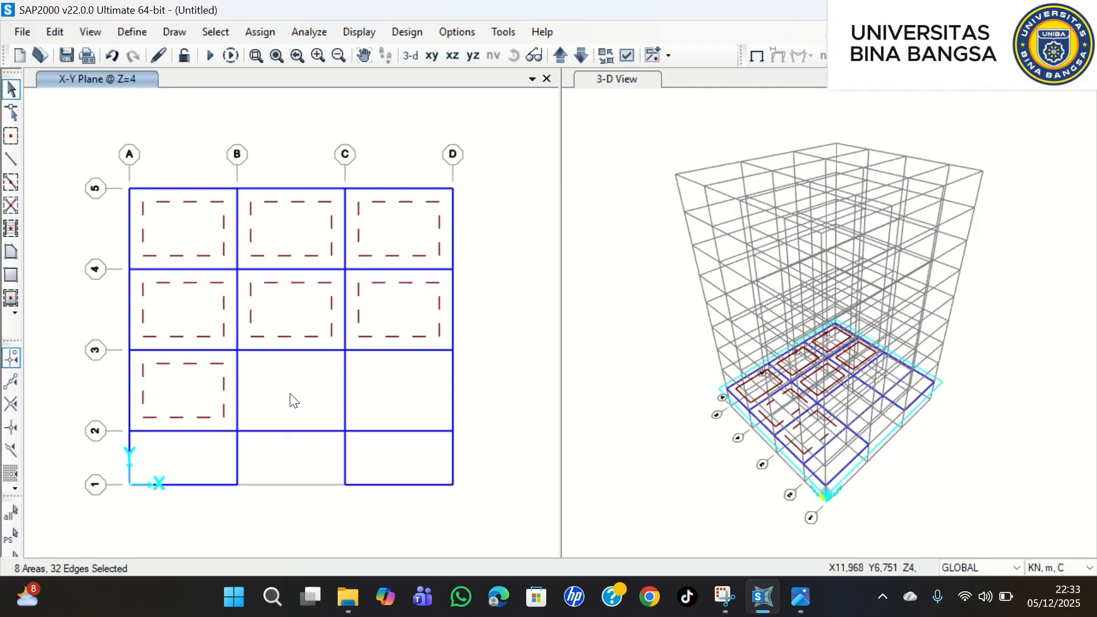
click(292, 397)
click(419, 399)
click(197, 461)
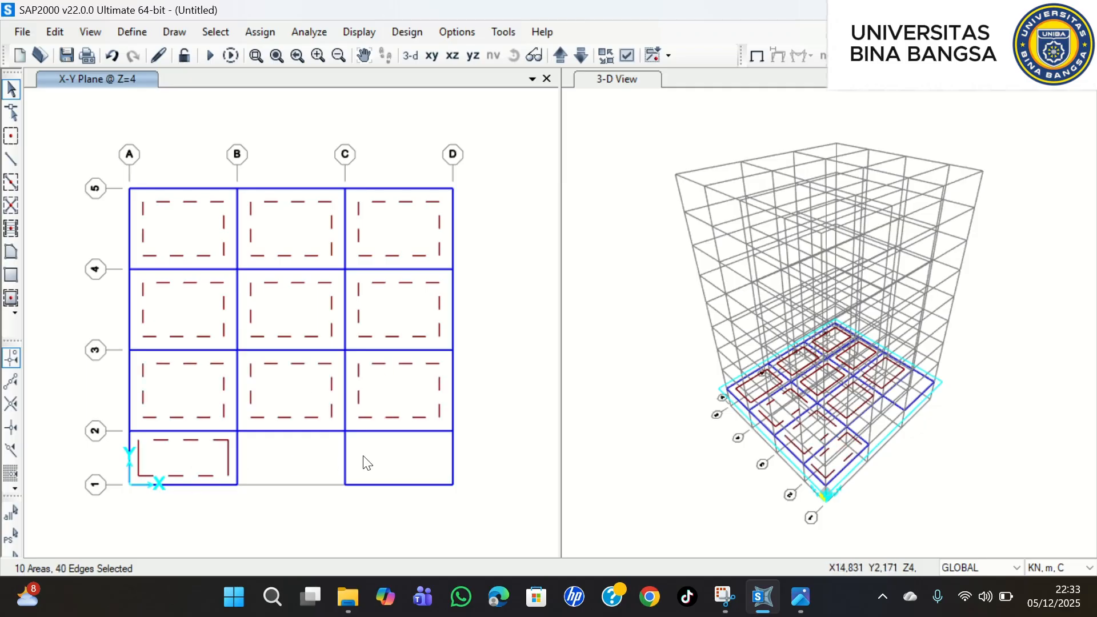
click(388, 459)
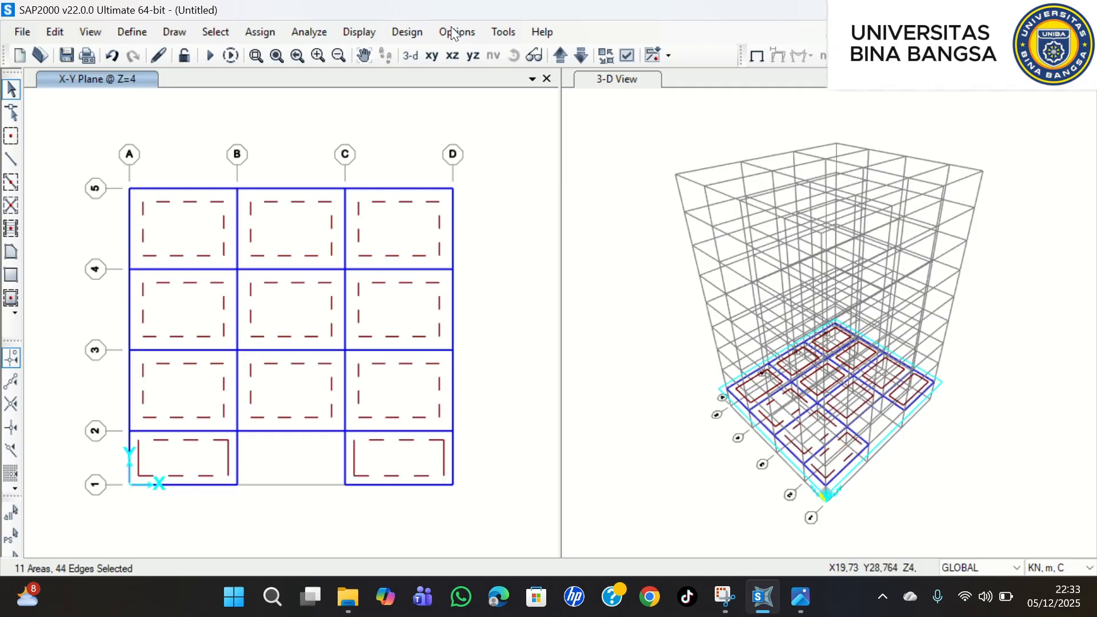
key(Delete)
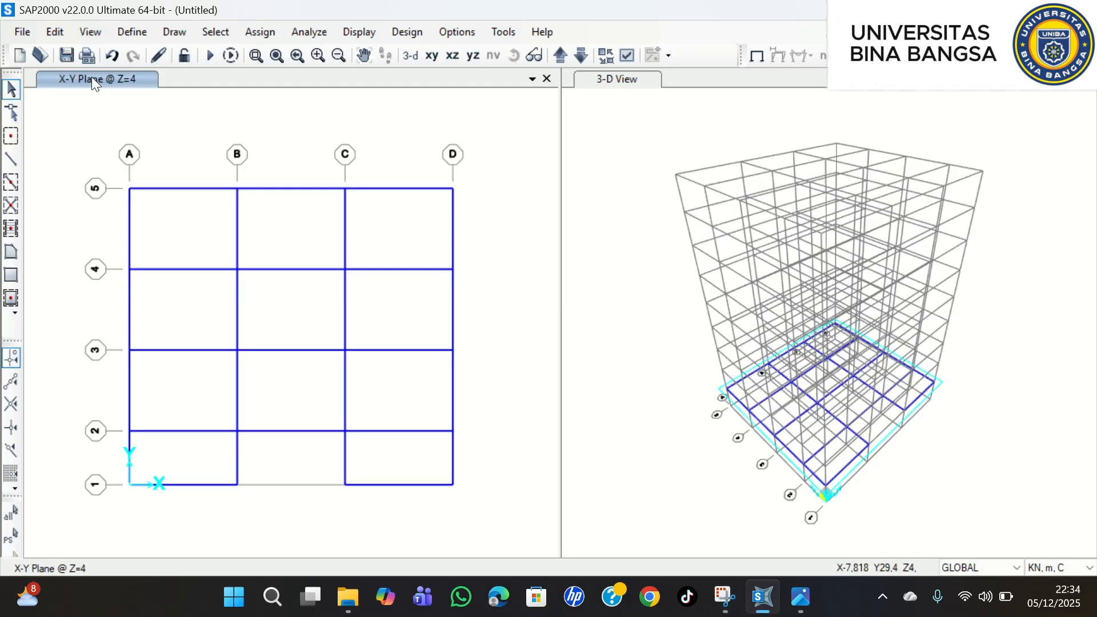
- Show the Z=4 plan view with the Extrude view type and colour its objects by Sections
click(88, 38)
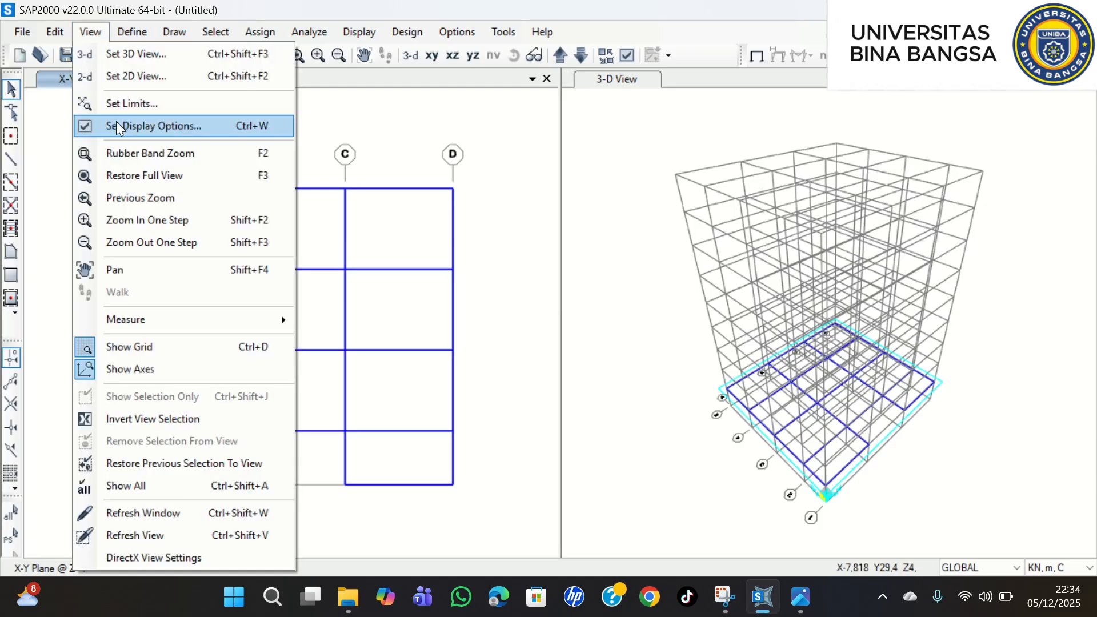
click(120, 127)
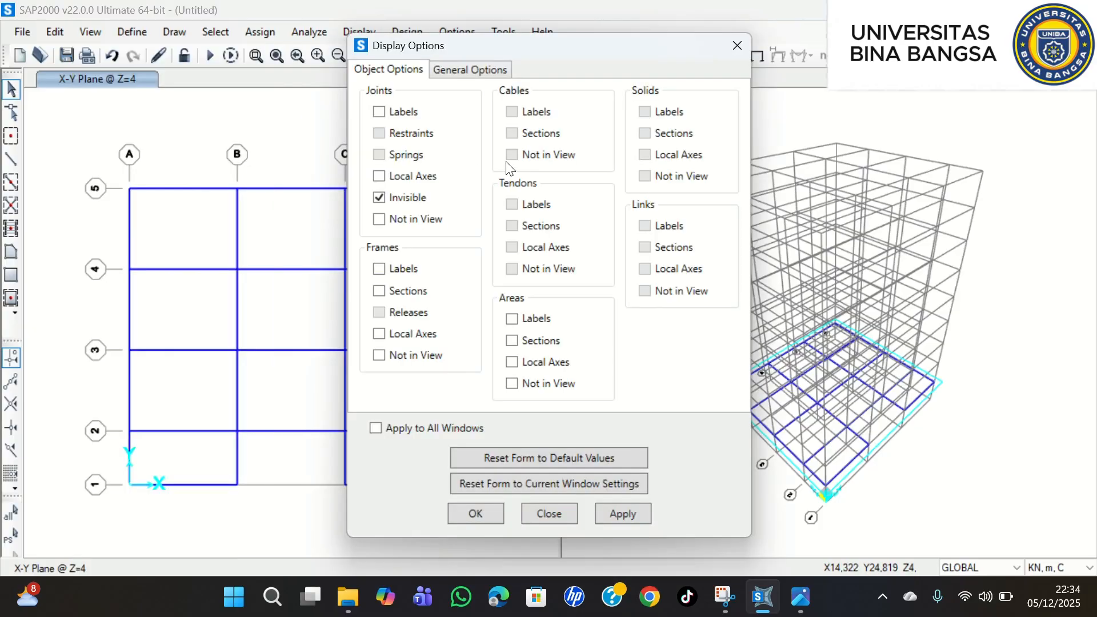
click(447, 68)
click(612, 156)
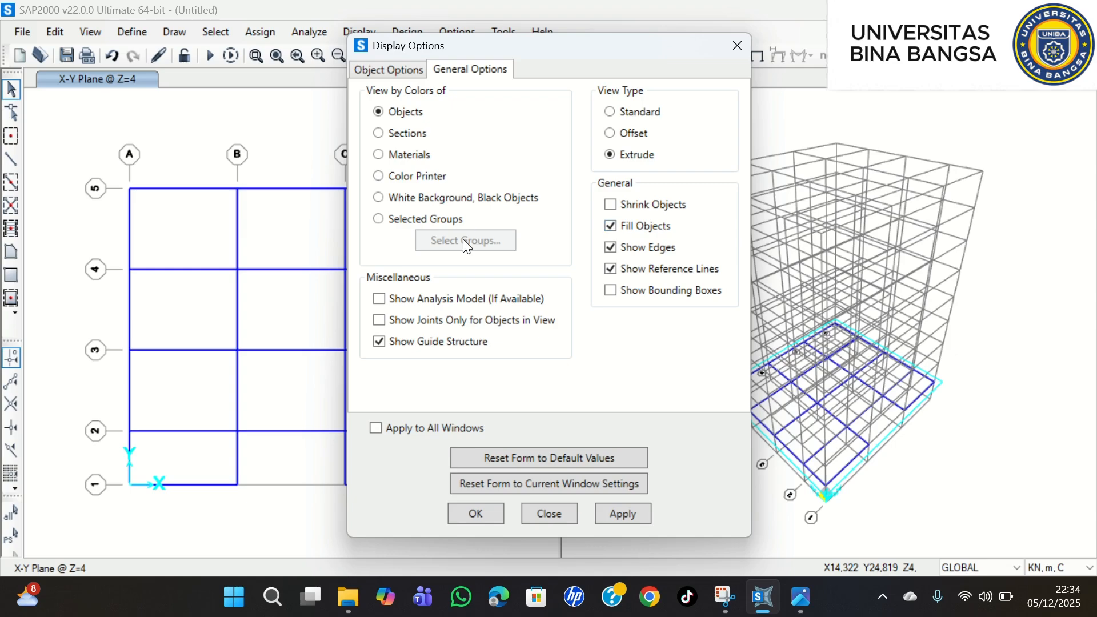
click(379, 134)
click(627, 516)
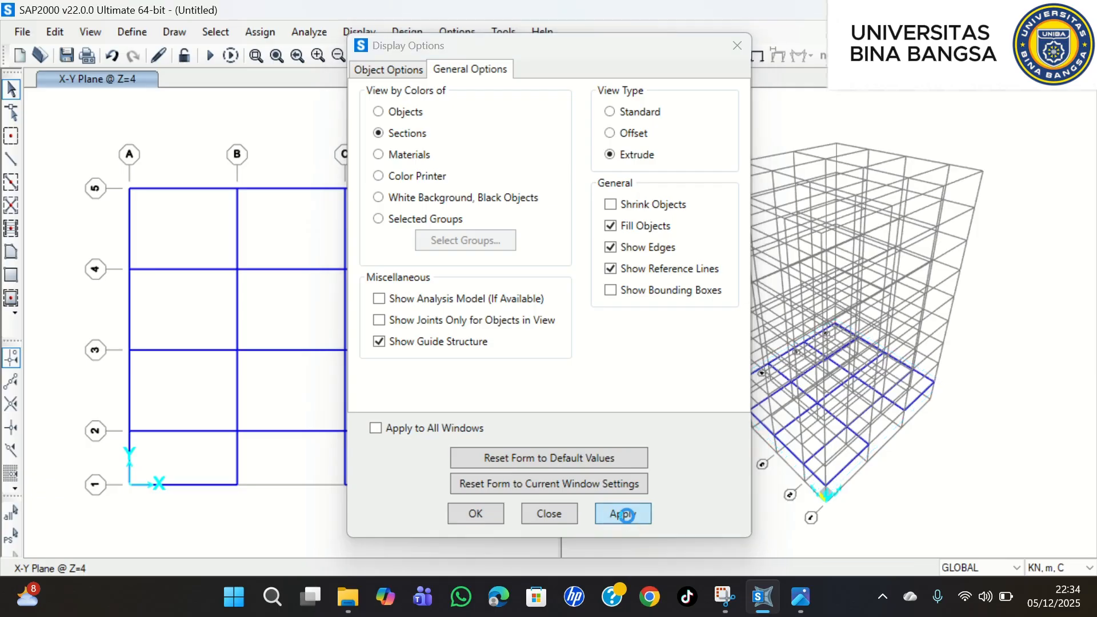
click(627, 516)
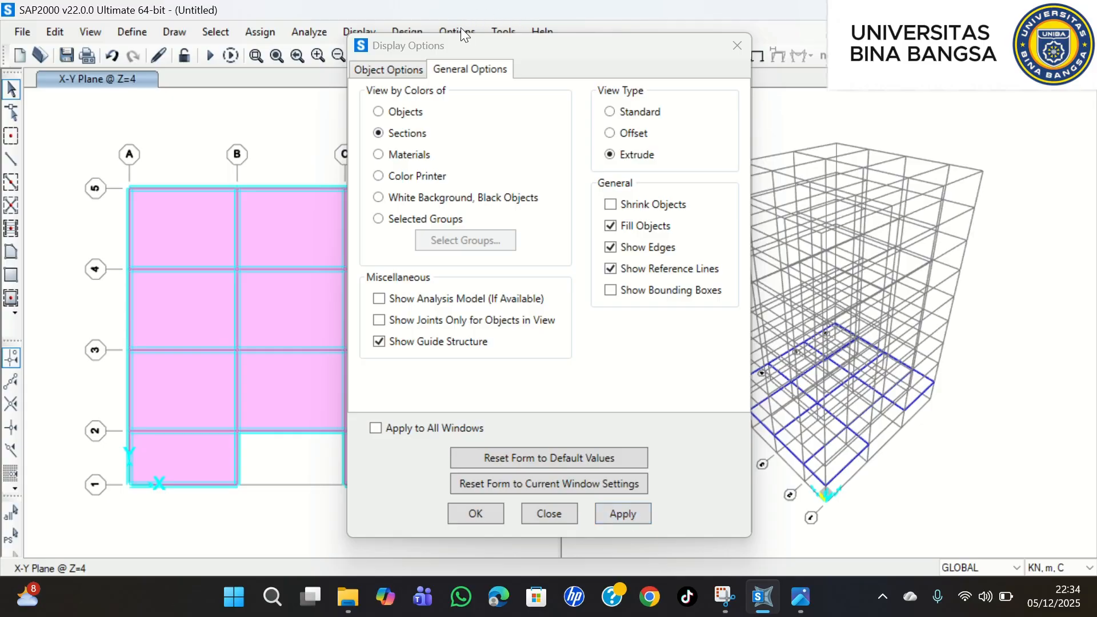
- Apply the same extruded display with section colours to the 3-D view and close the display options
drag(424, 33, 192, 30)
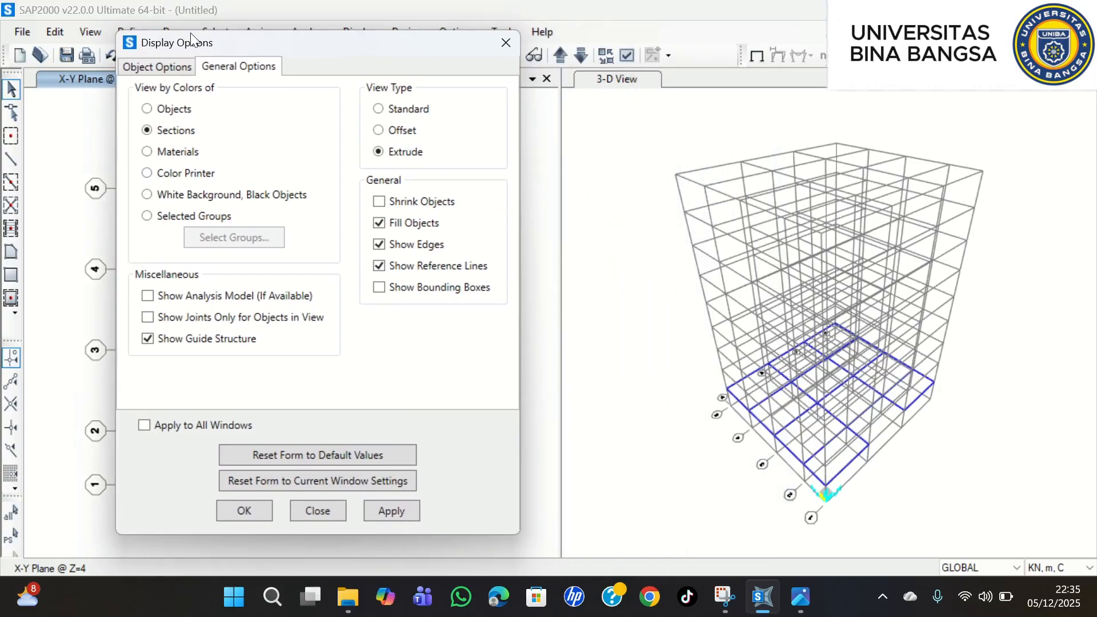
click(670, 135)
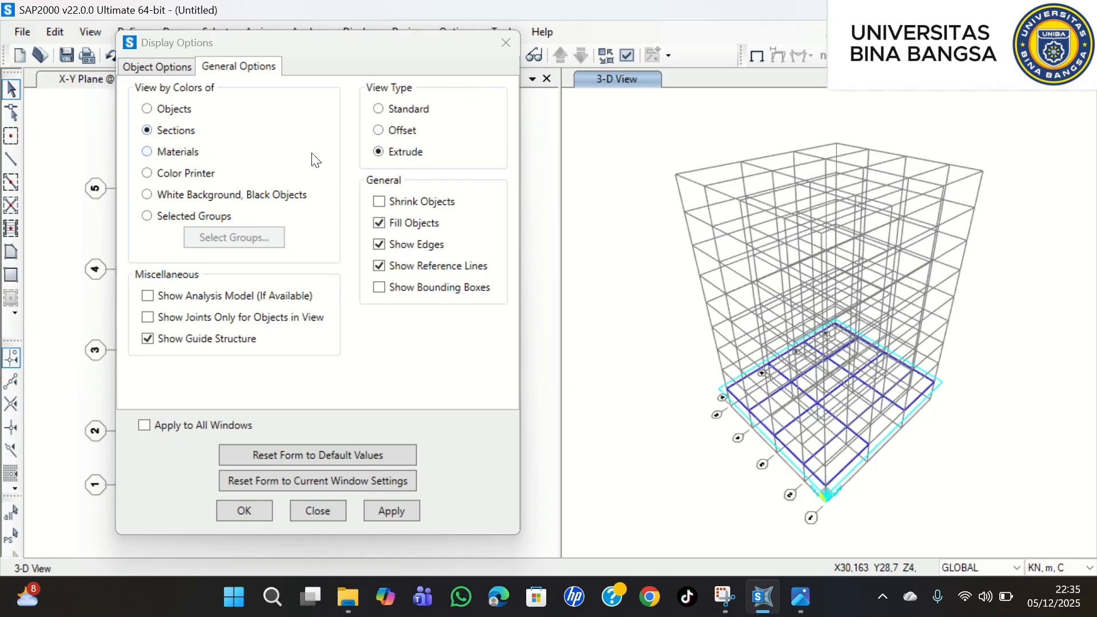
click(393, 511)
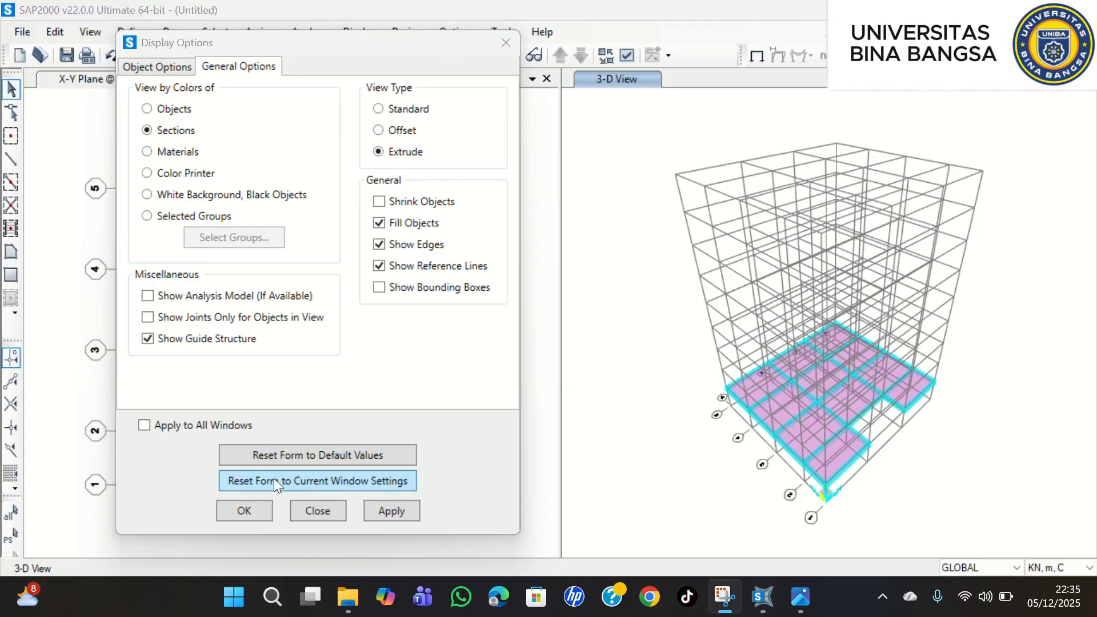
click(265, 509)
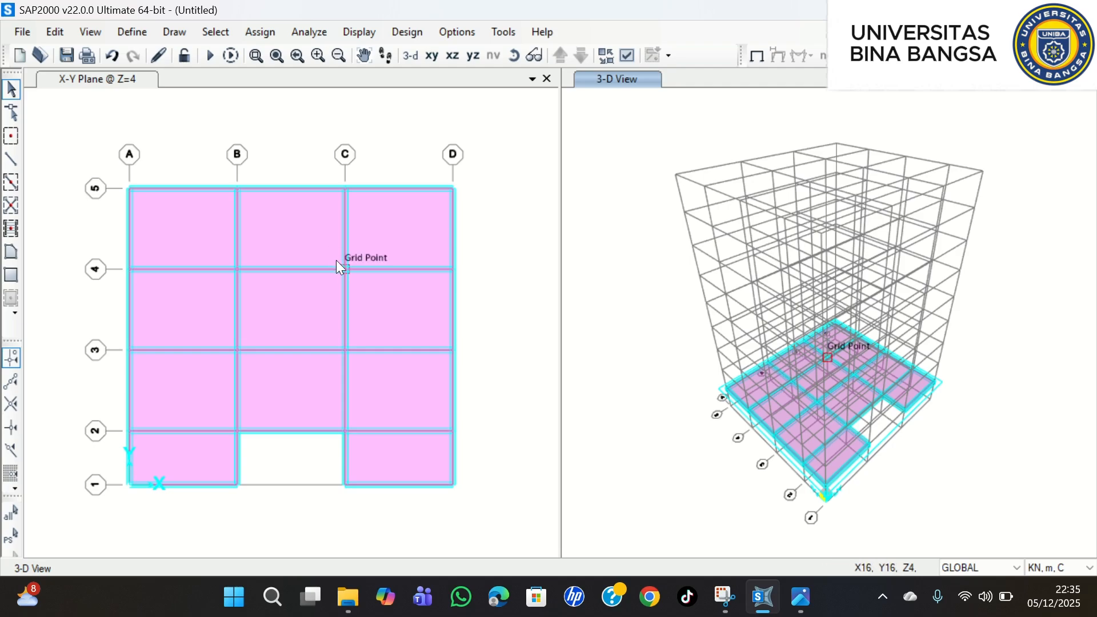
- Assign an 8,25 kN/m uniform SUPER DEAD gravity load to the beams along grid lines 2 and 5 and along A and D between them
click(182, 187)
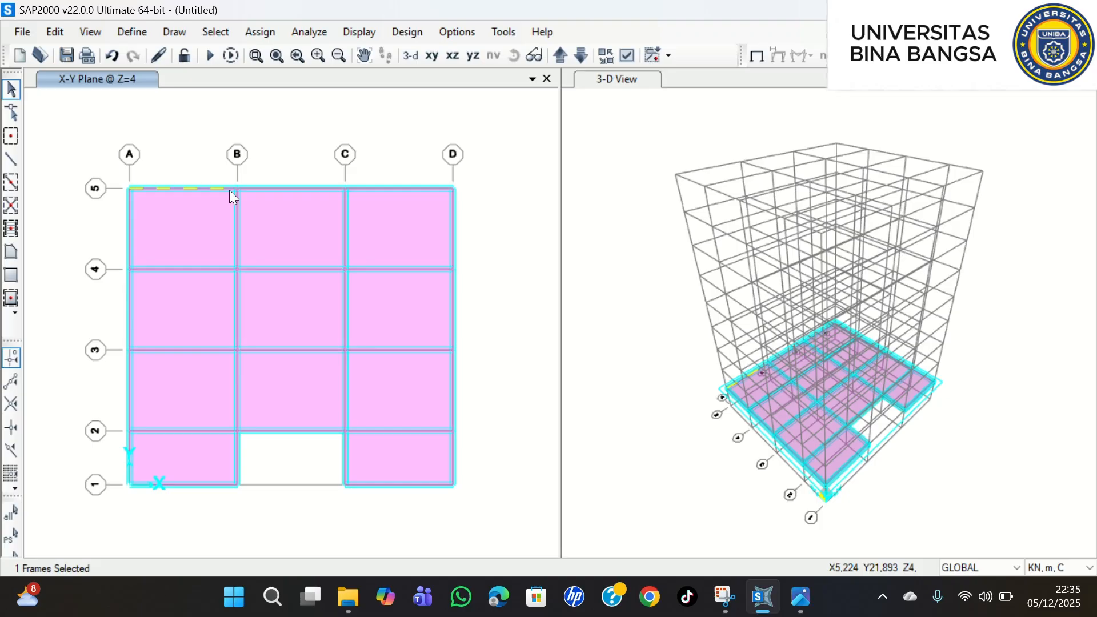
click(297, 187)
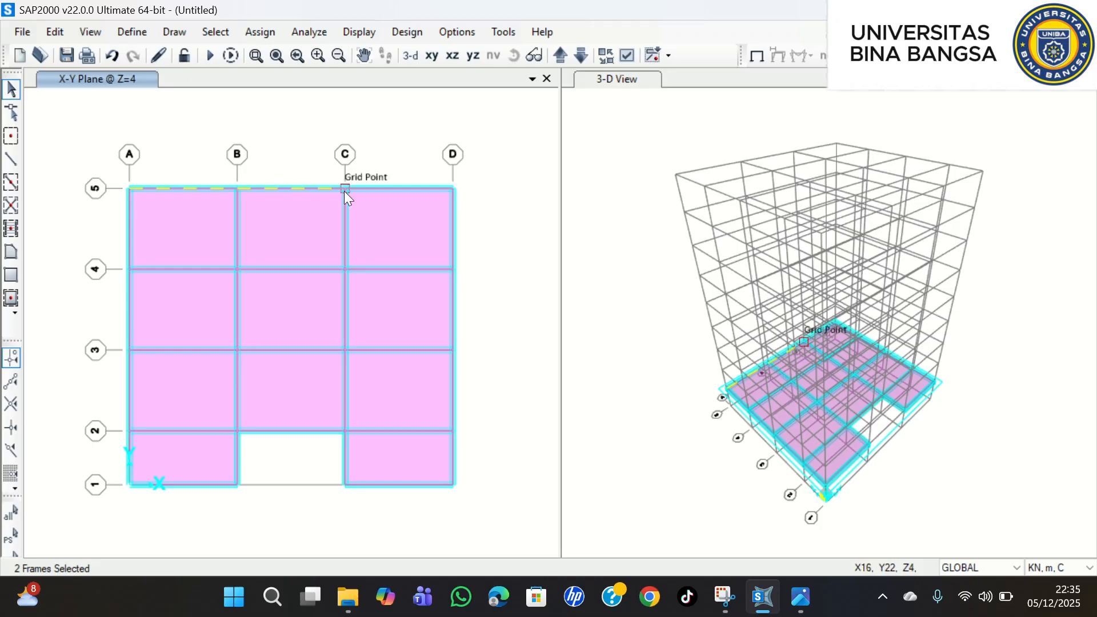
click(399, 190)
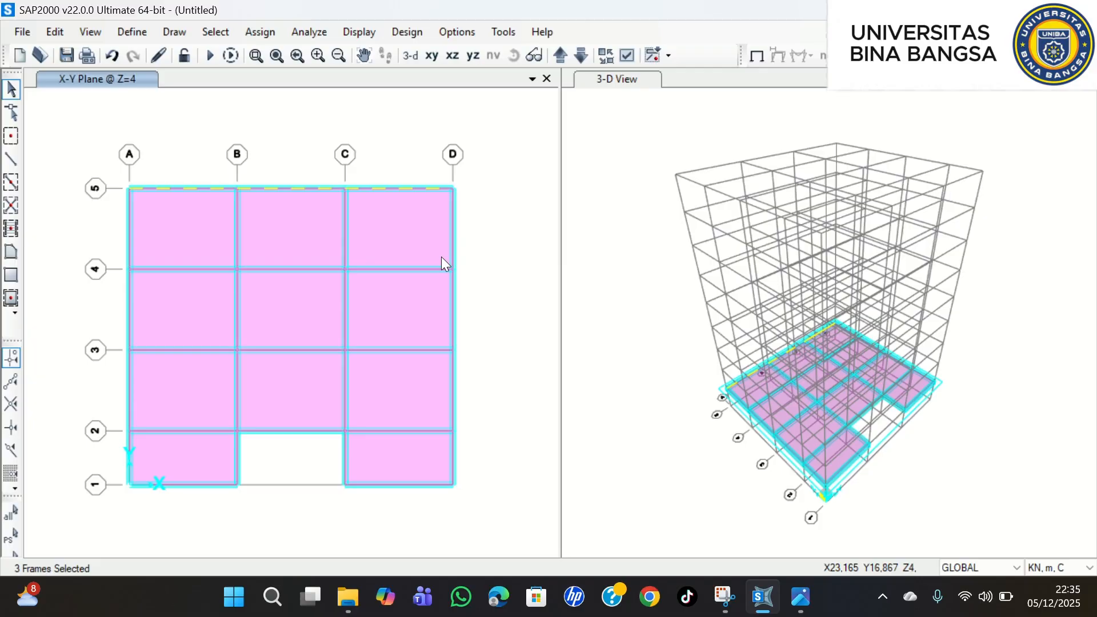
click(454, 229)
click(454, 321)
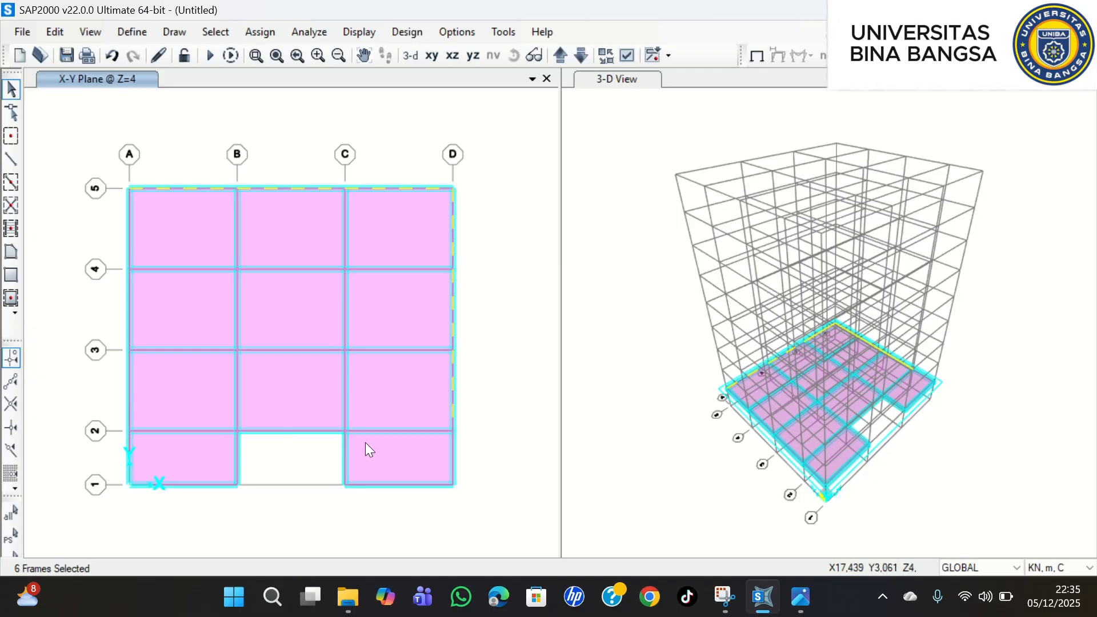
click(392, 432)
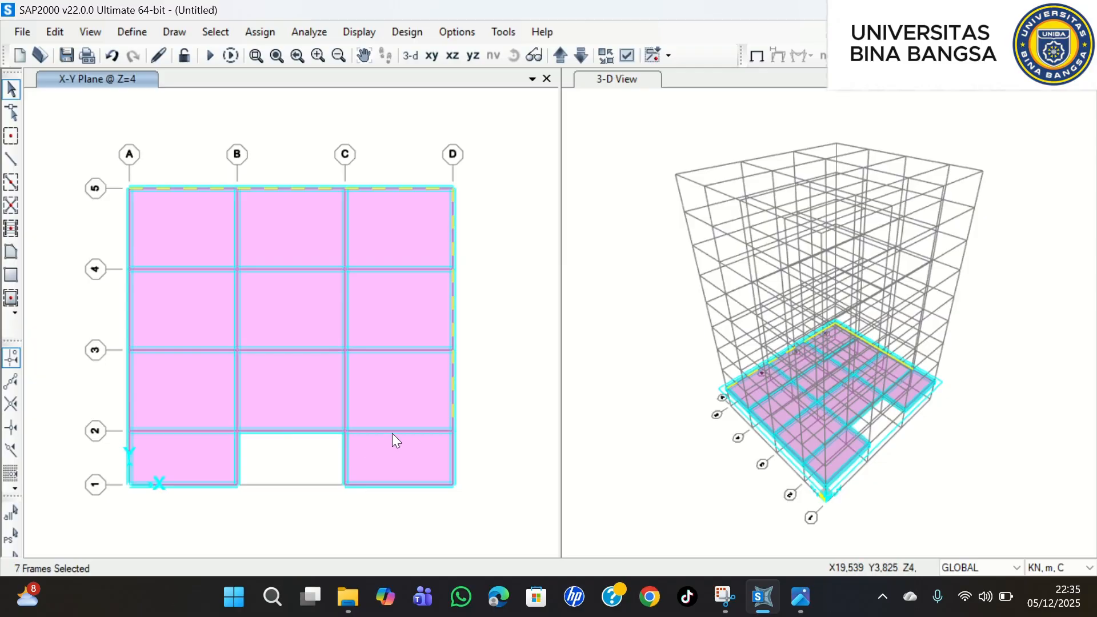
click(297, 433)
click(205, 432)
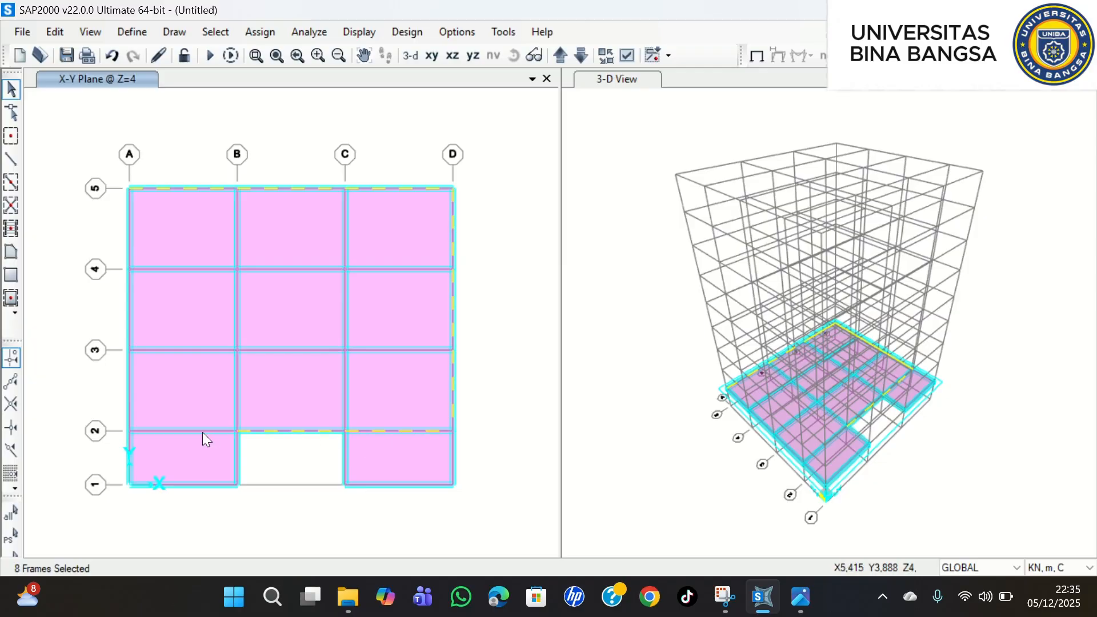
click(130, 393)
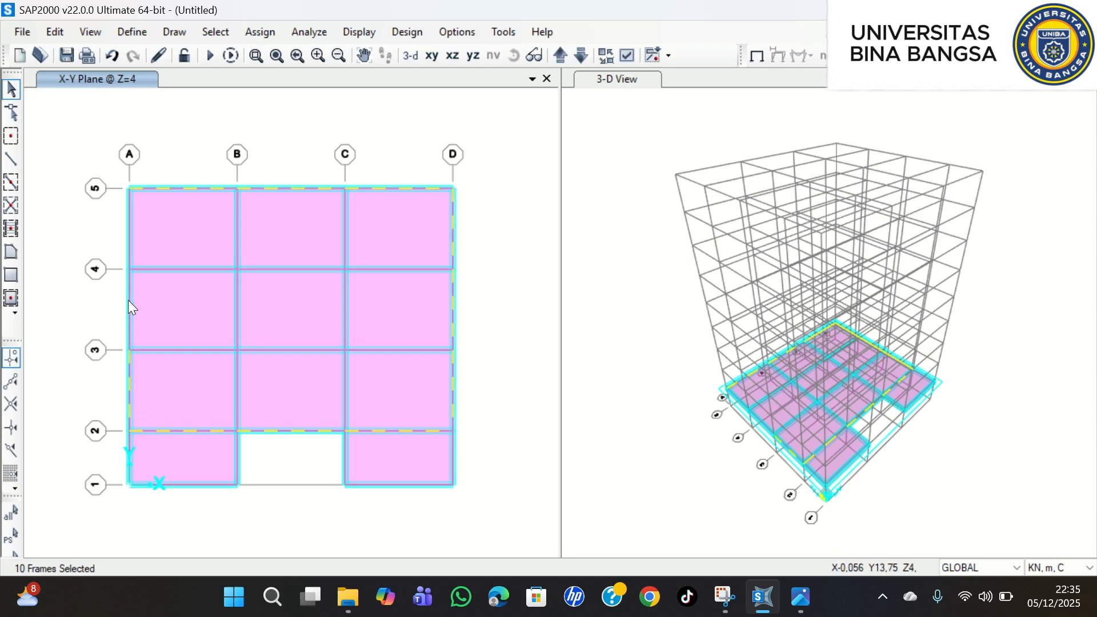
click(128, 300)
click(128, 231)
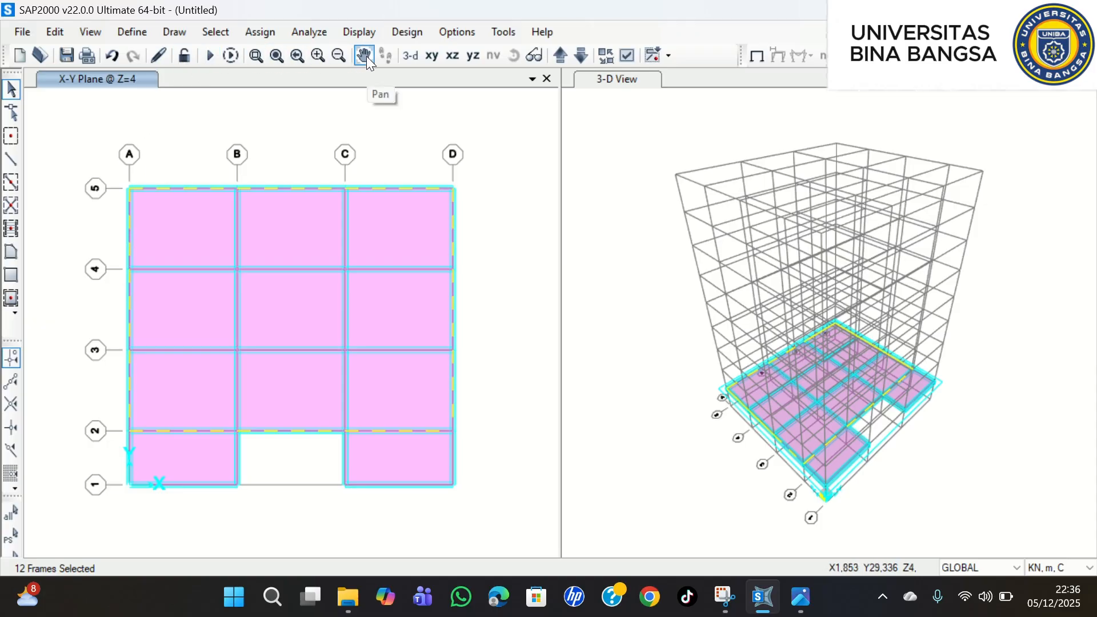
click(259, 33)
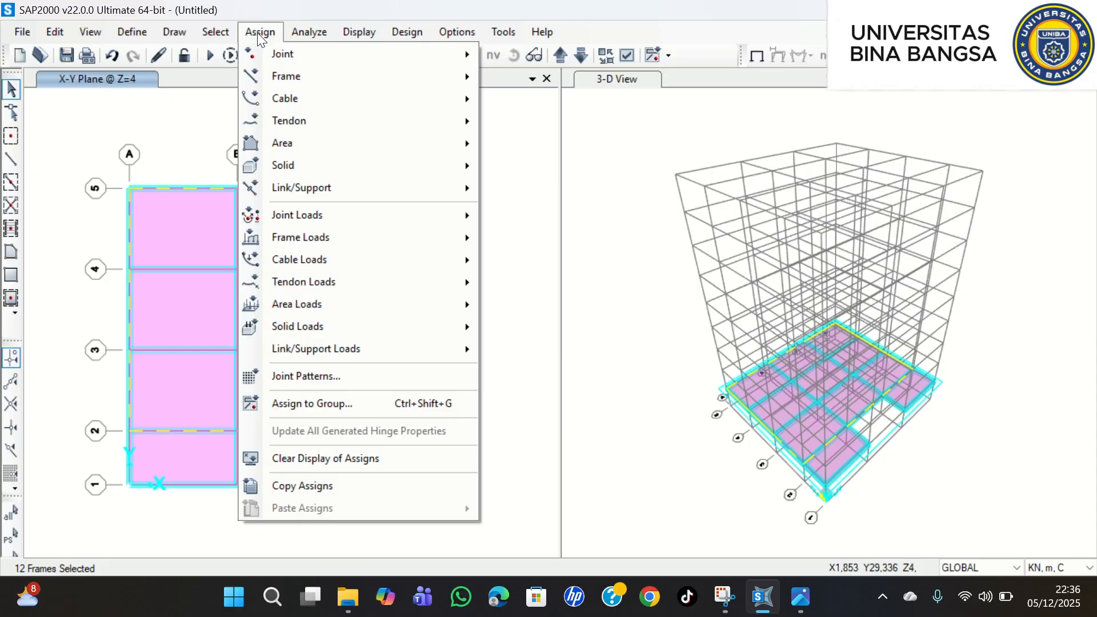
mouse_move(298, 231)
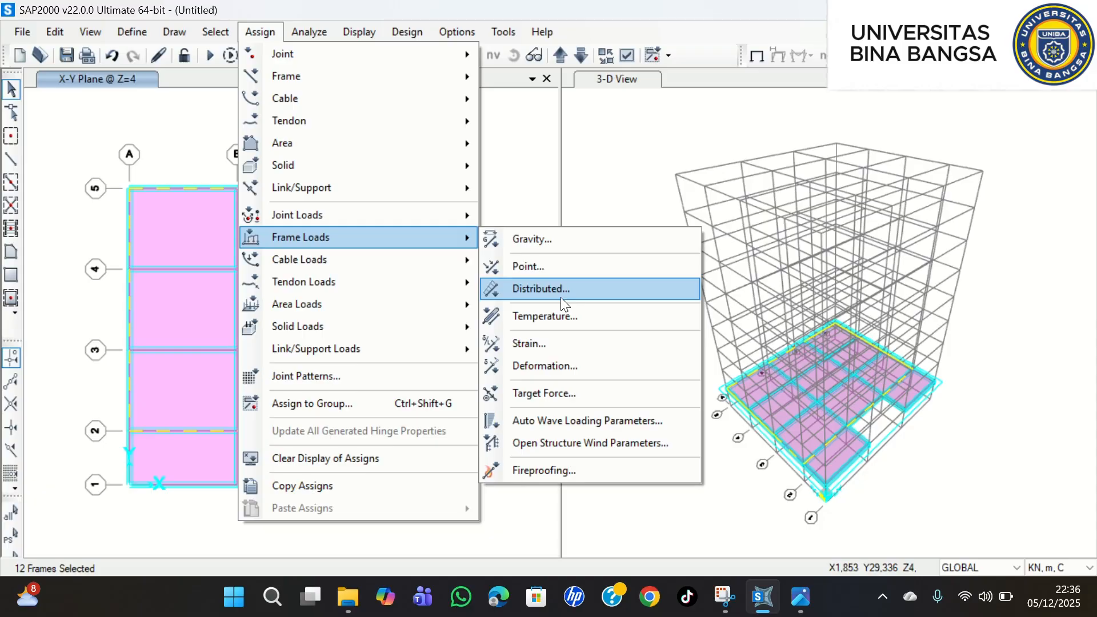
click(561, 298)
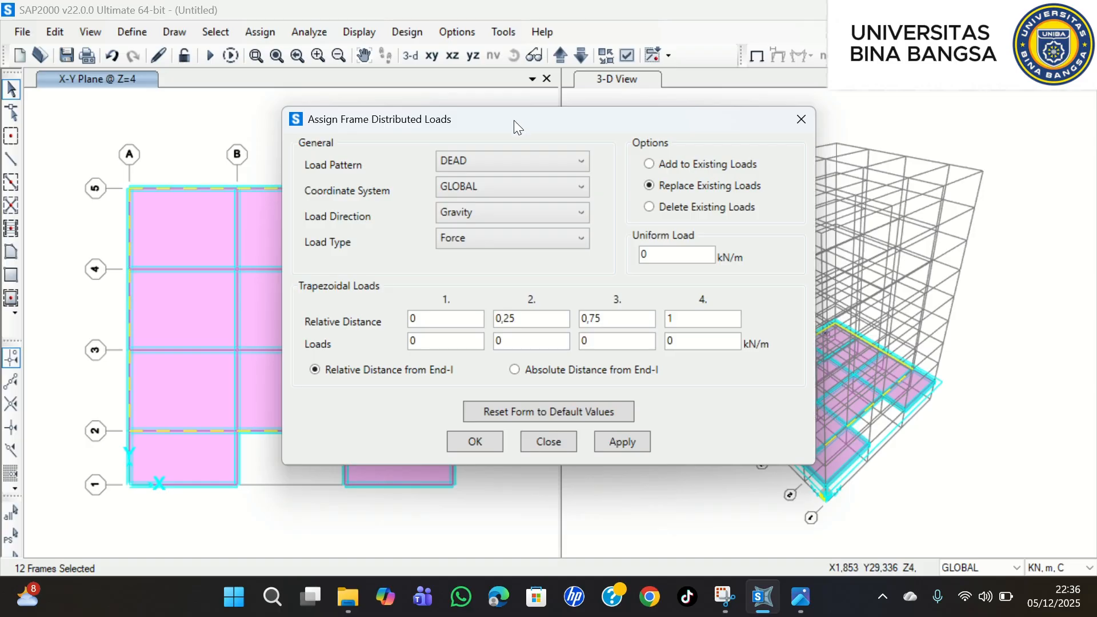
drag(514, 120, 680, 112)
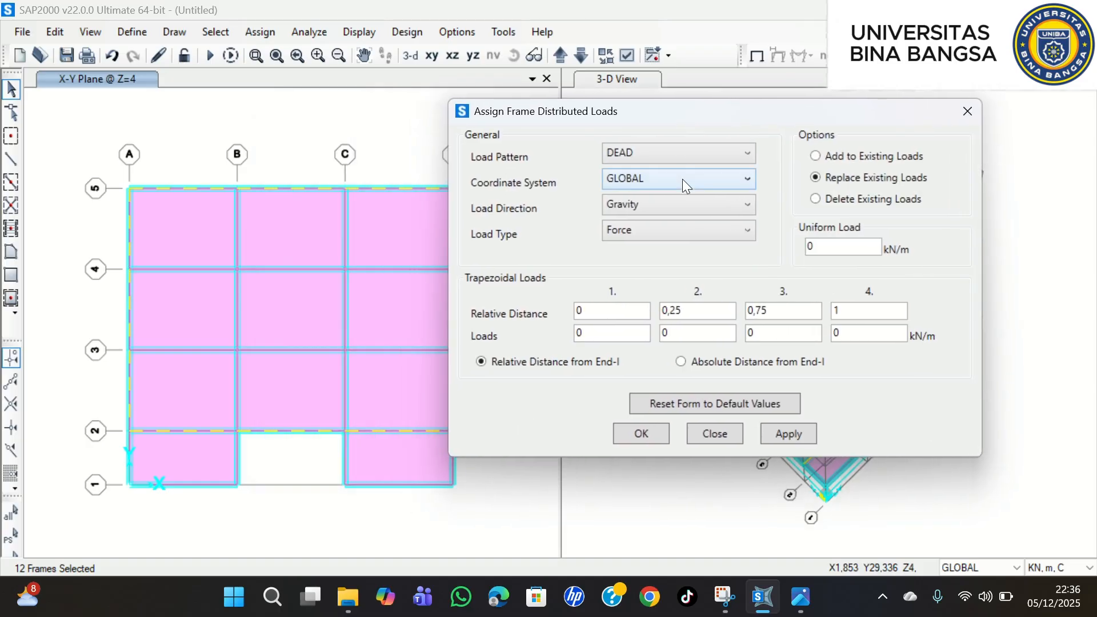
click(675, 160)
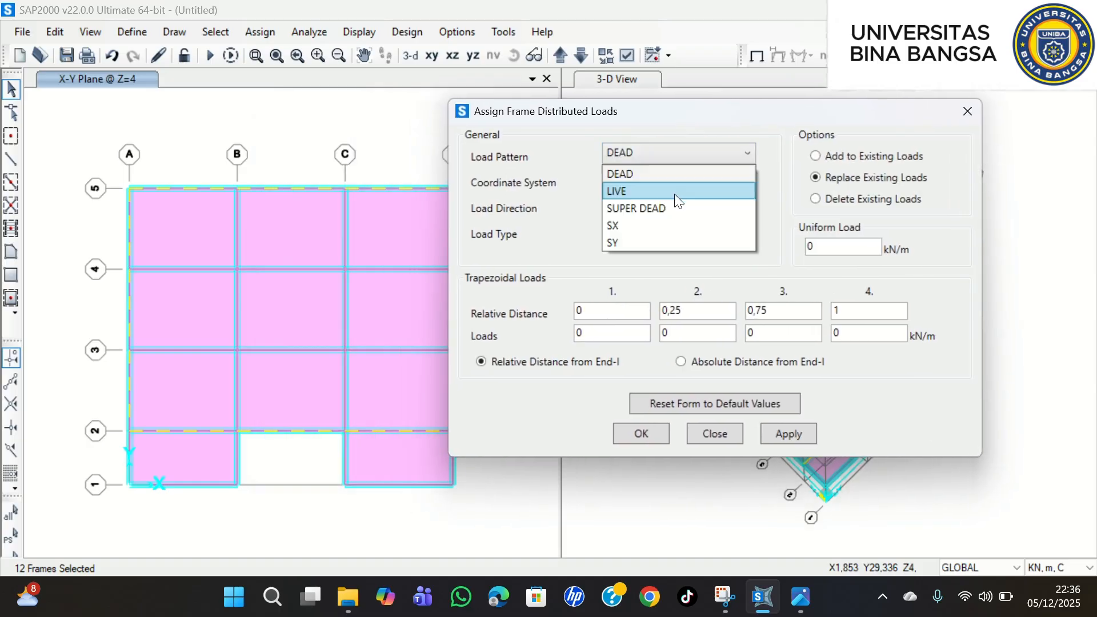
click(657, 208)
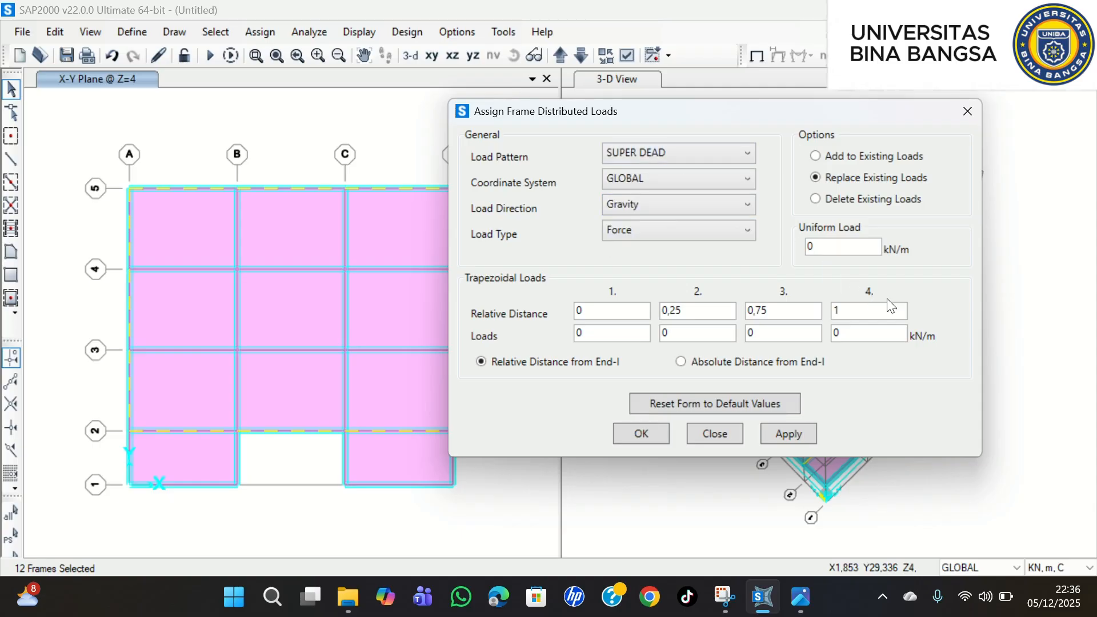
click(835, 247)
click(459, 20)
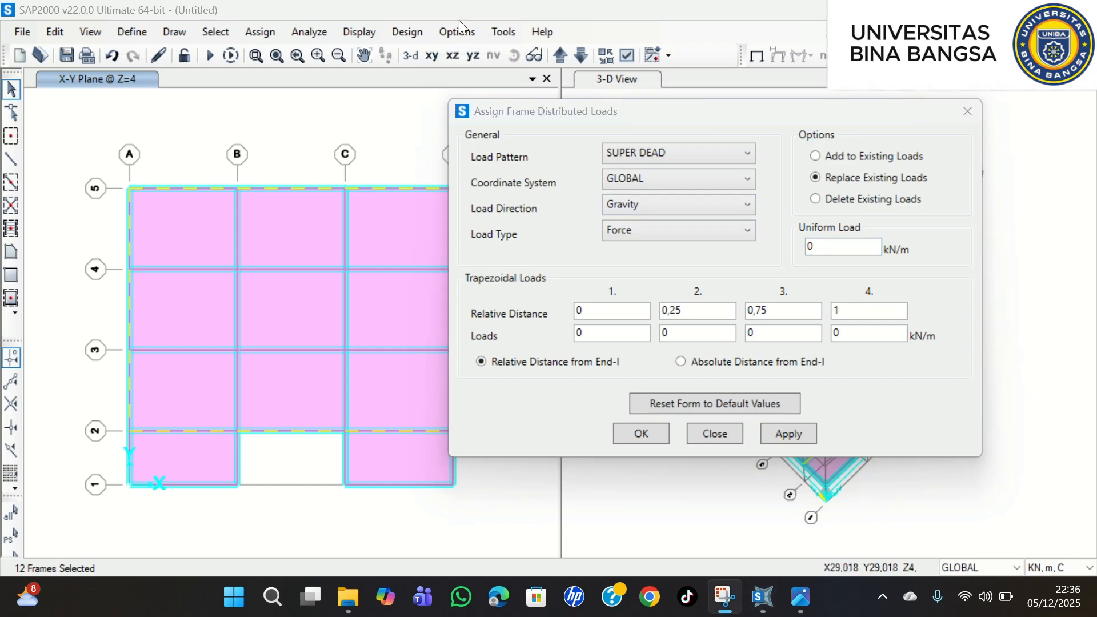
click(833, 240)
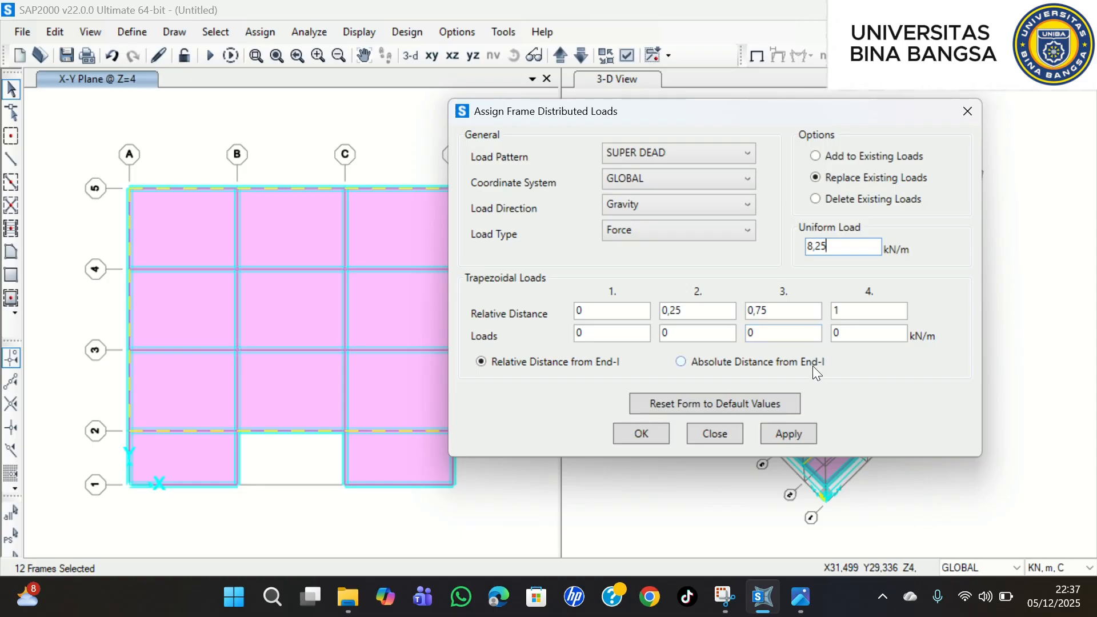
click(792, 437)
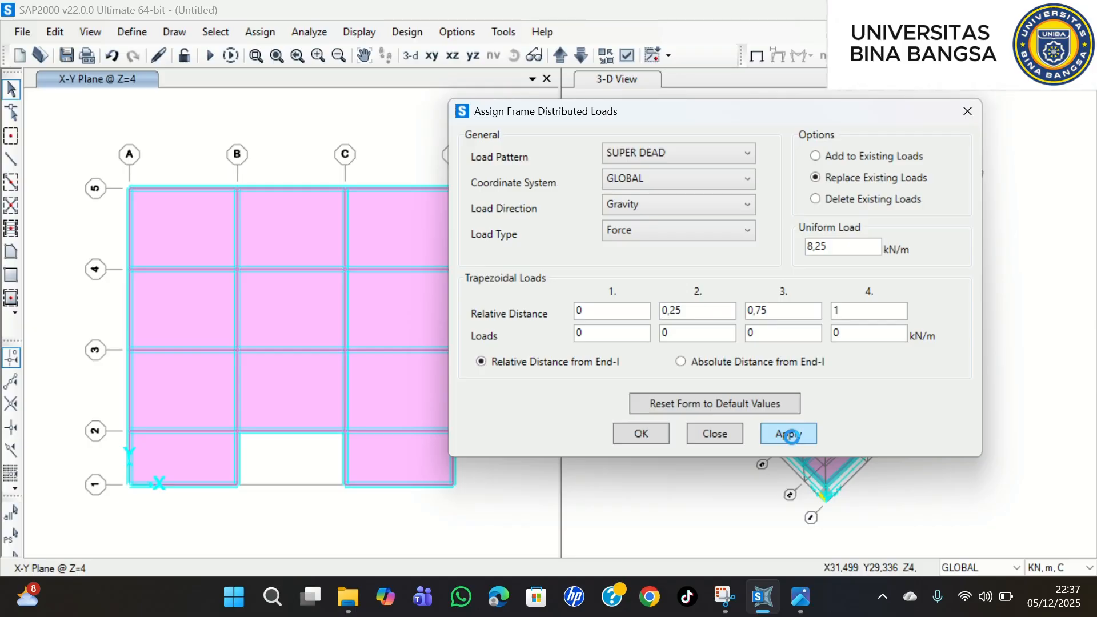
click(636, 426)
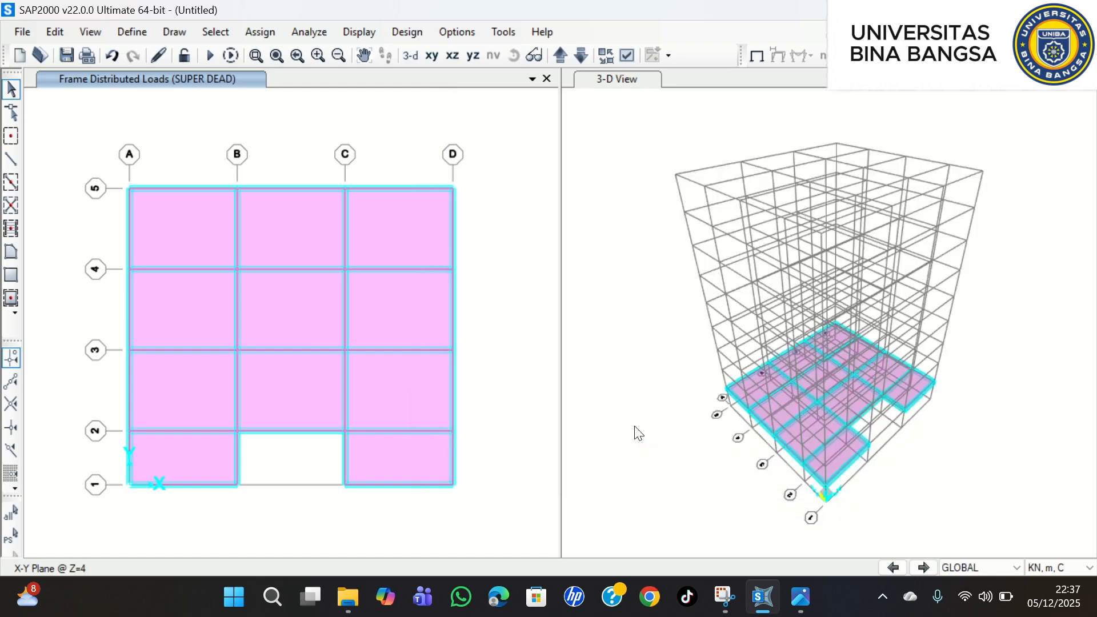
click(455, 36)
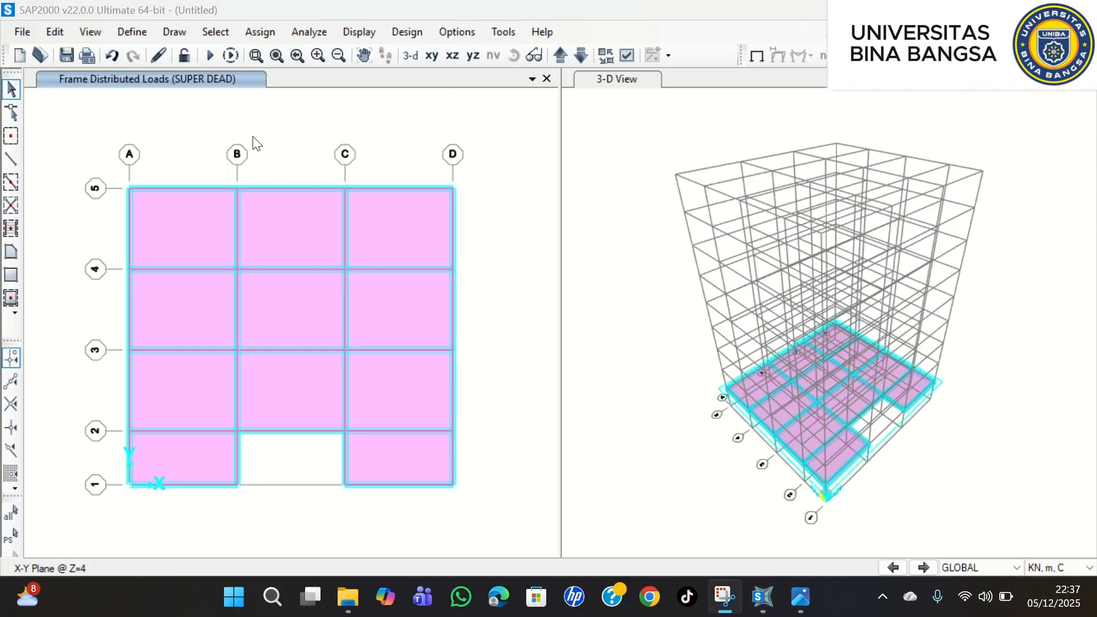
click(416, 57)
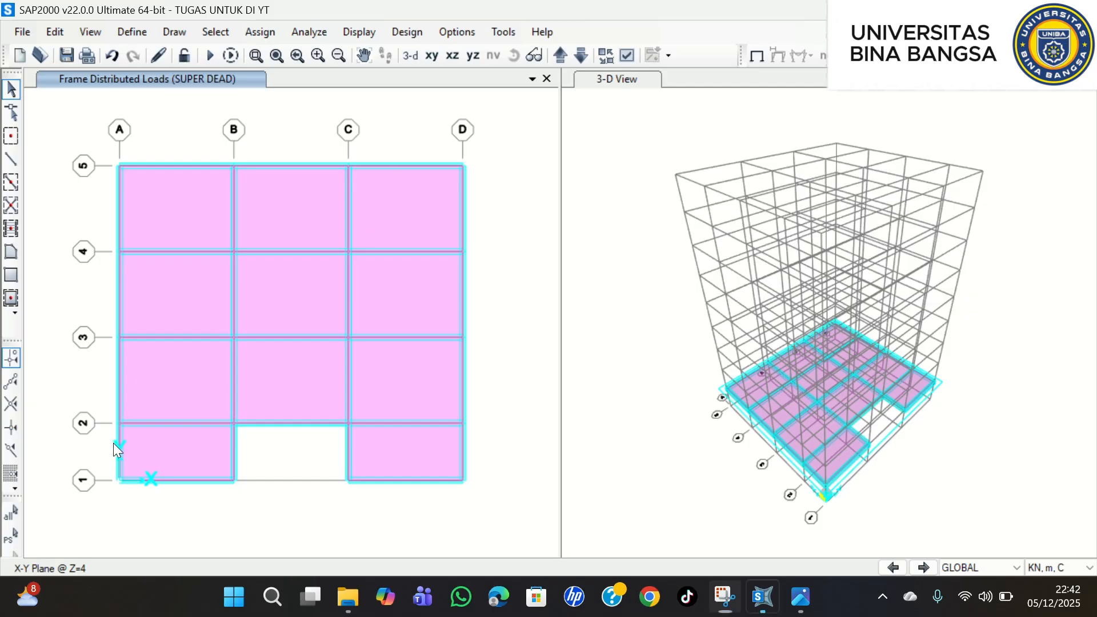
- Assign a 0,8 kN/m uniform SUPER DEAD load to the Z=4 beams along grid line 1 and along A, B, C and D between 1 and 2
click(118, 458)
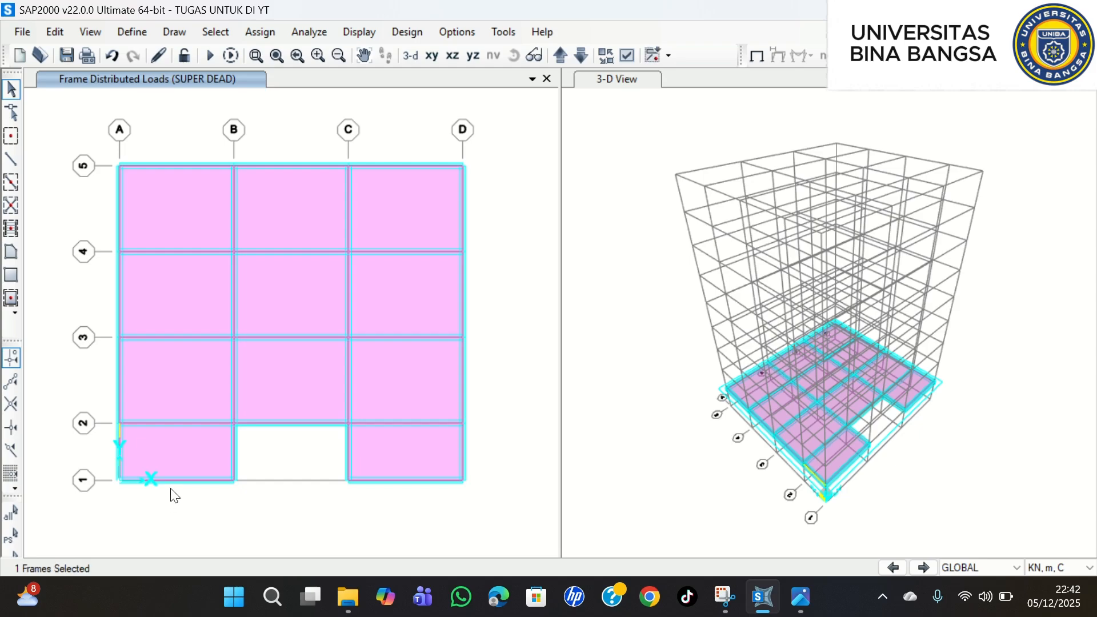
click(216, 482)
click(233, 460)
click(347, 453)
click(399, 482)
click(464, 452)
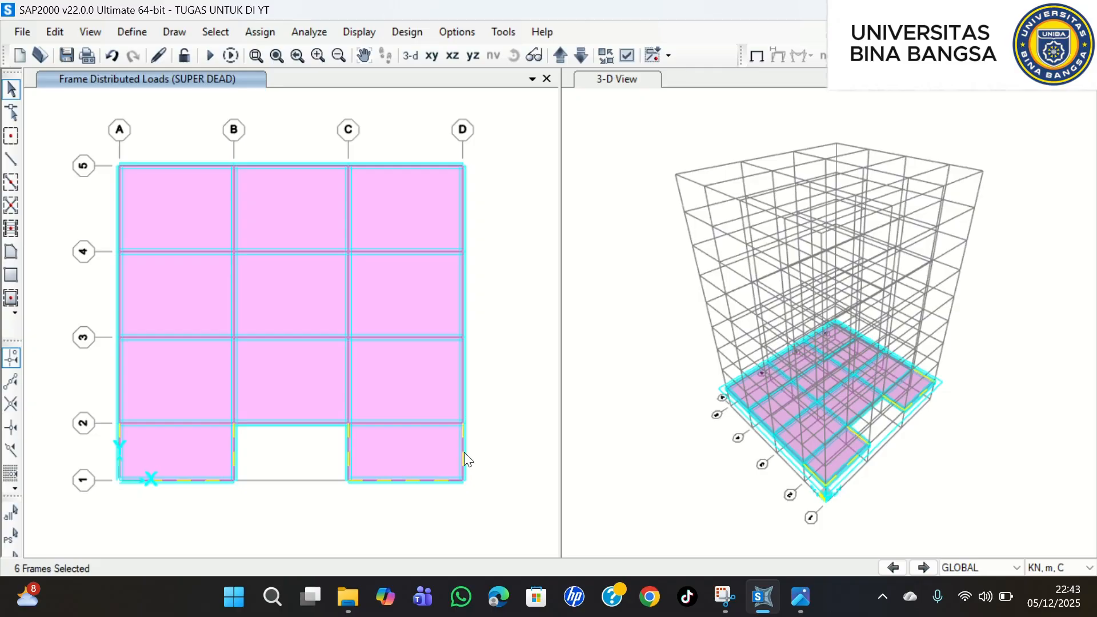
click(259, 33)
mouse_move(321, 228)
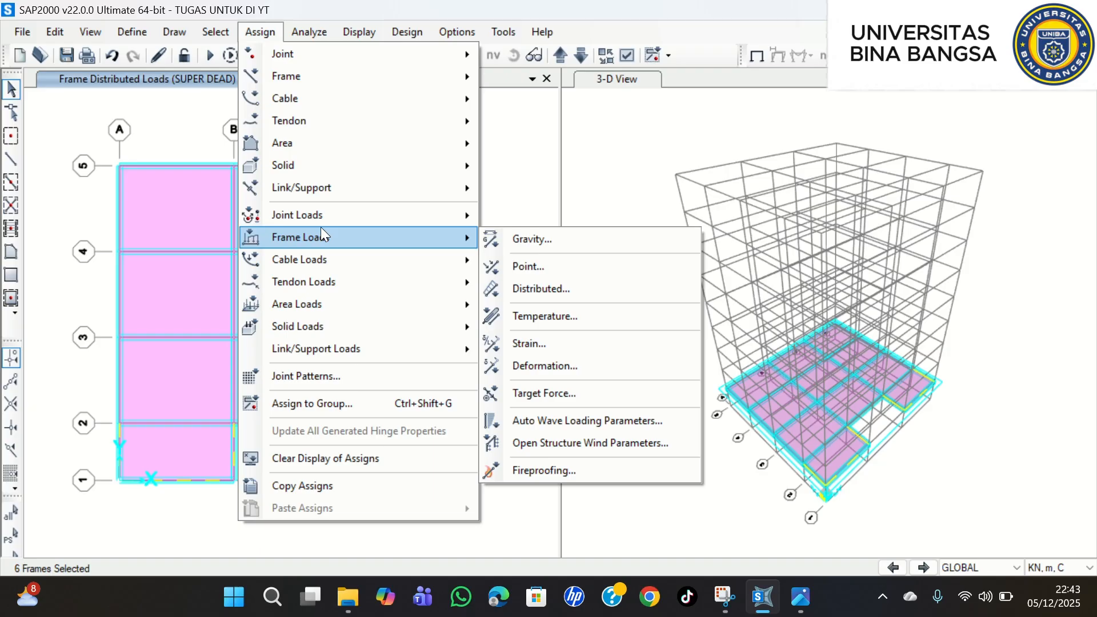
click(529, 288)
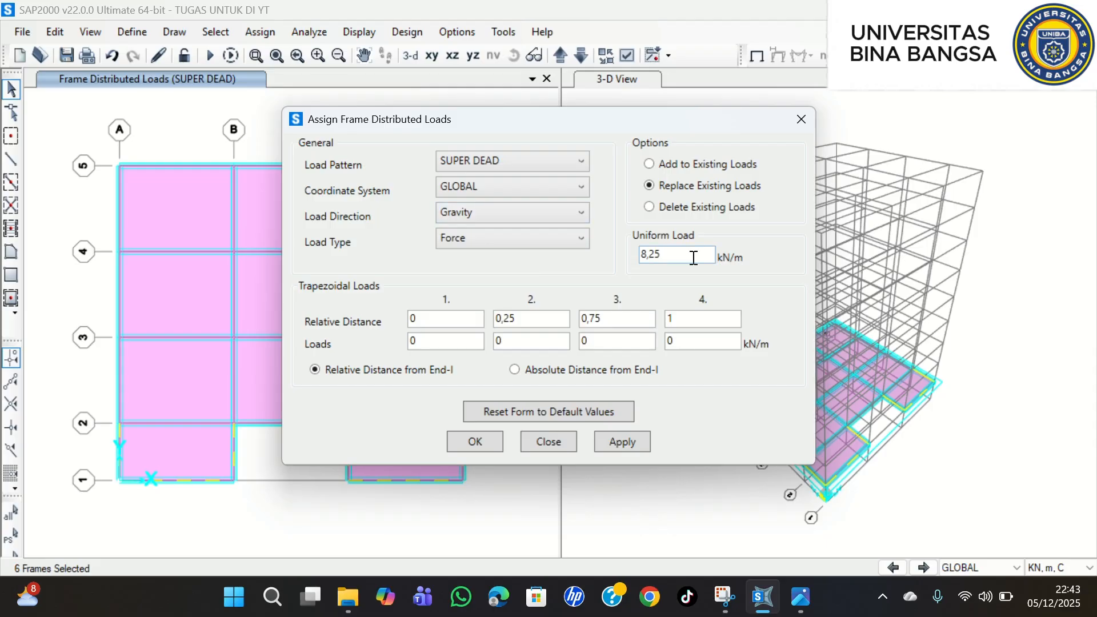
drag(694, 258, 614, 259)
text(0,8)
click(622, 444)
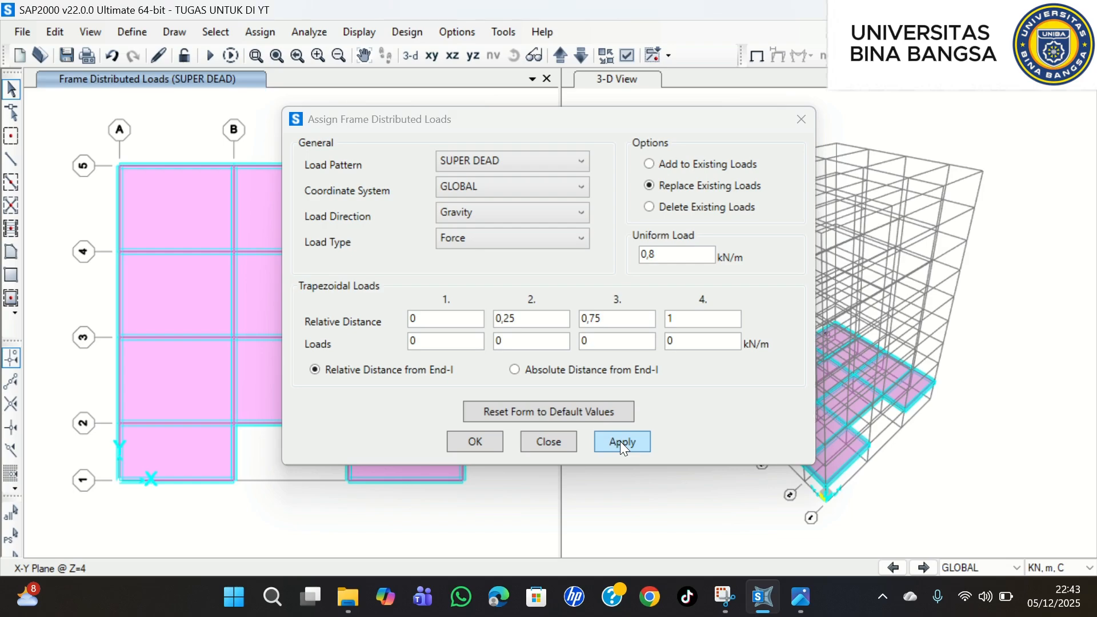
click(501, 440)
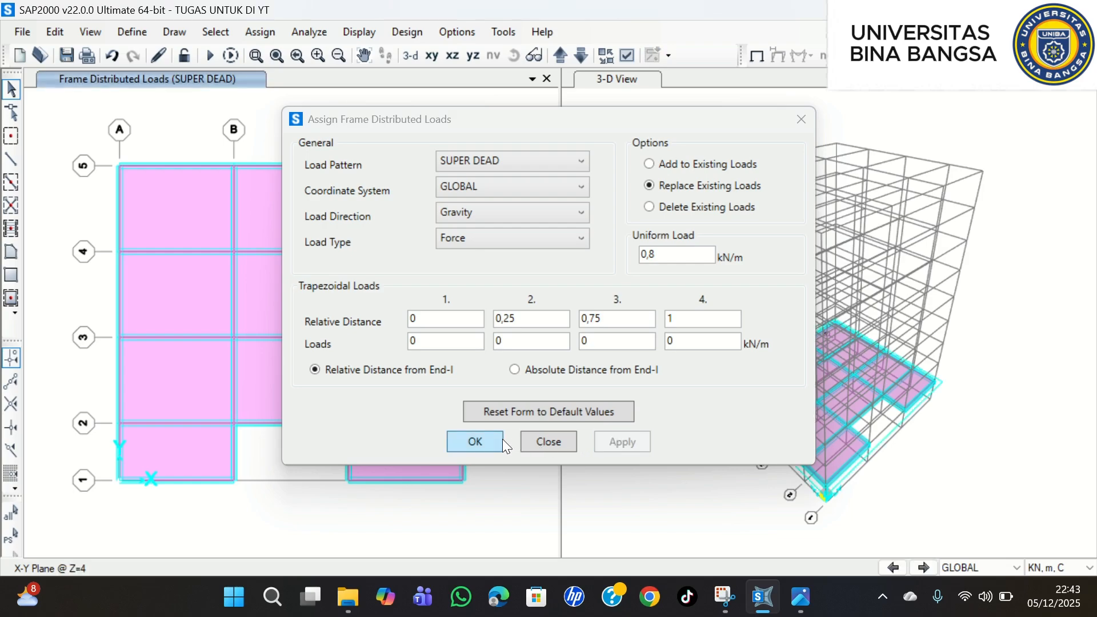
click(498, 440)
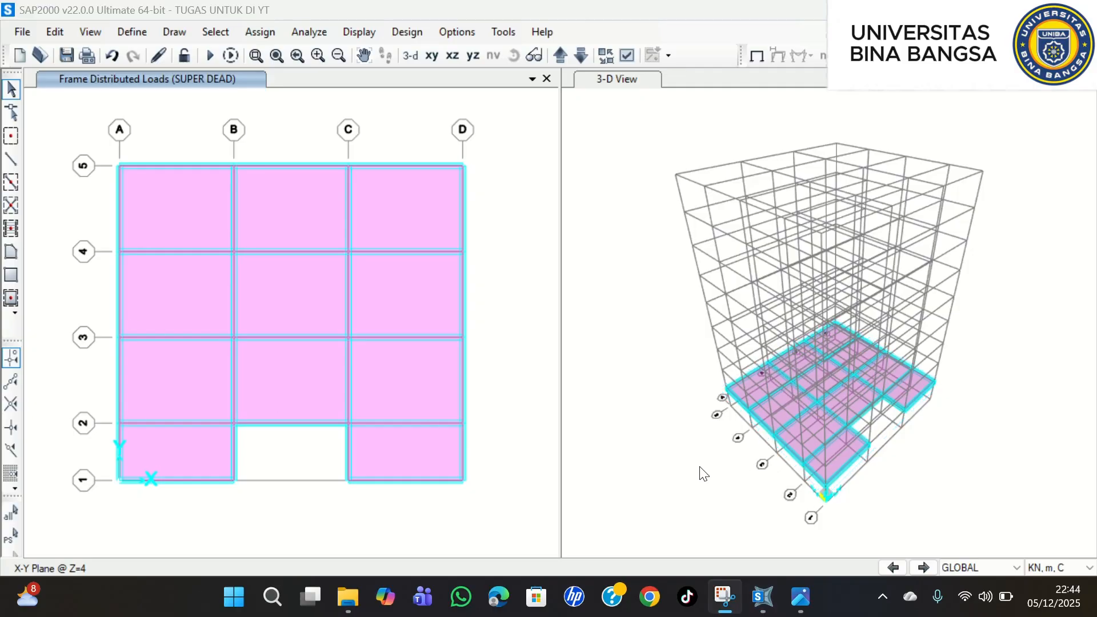
- Replicate the entire Z=4 floor linearly with dx 0, dy 0, dz 4 and a number of 3
drag(48, 101, 520, 522)
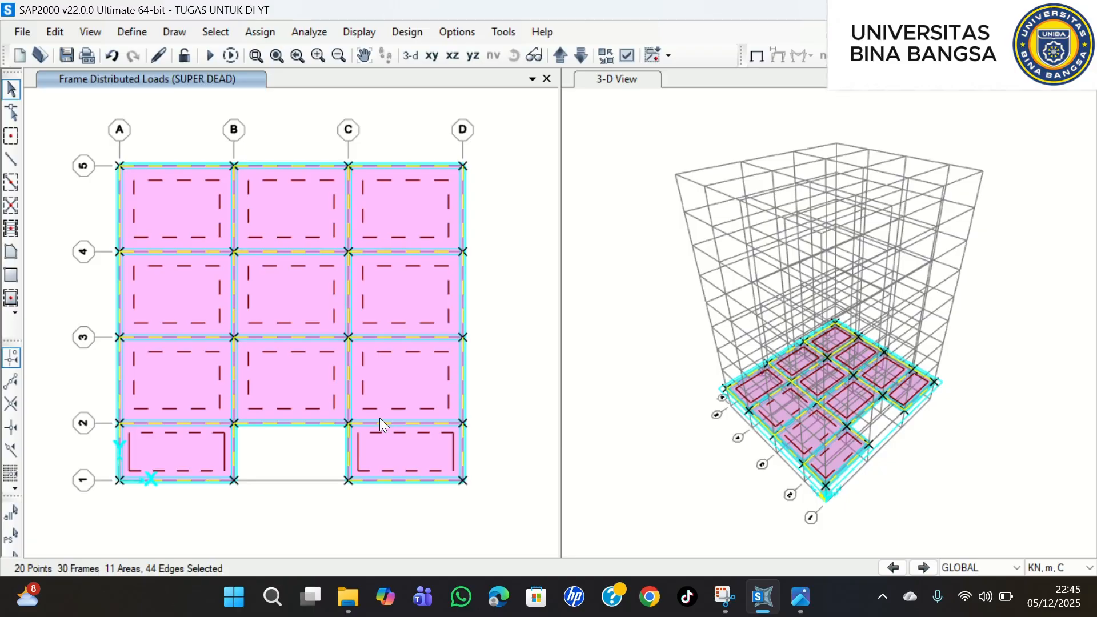
key(ctrl+r)
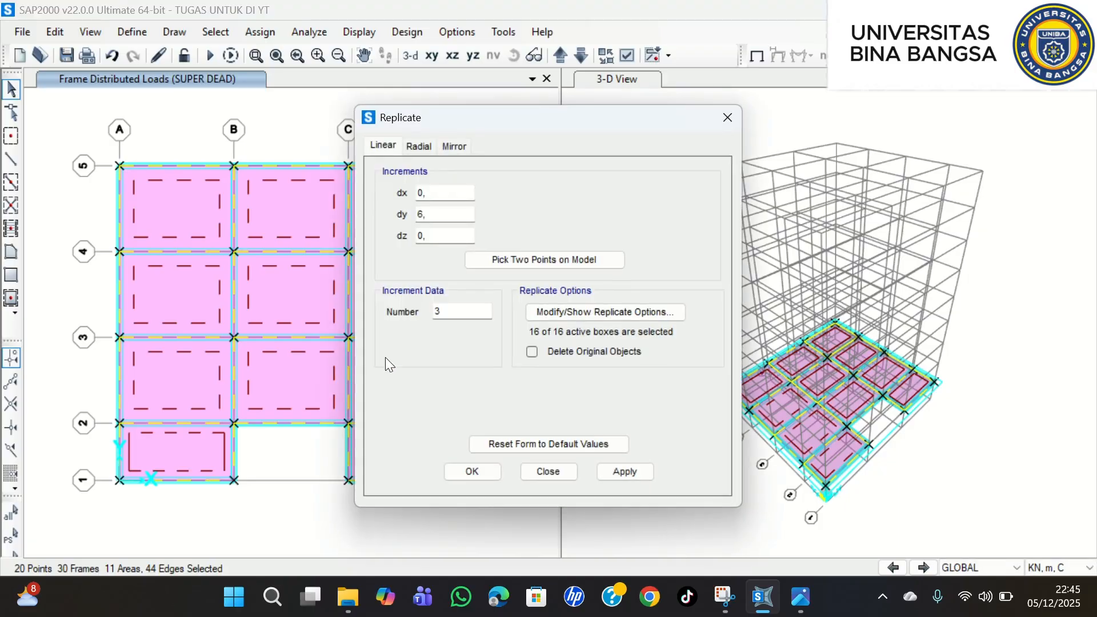
click(439, 215)
double_click(421, 214)
key(BackSpace)
text(0)
key(Tab)
text(4)
click(640, 472)
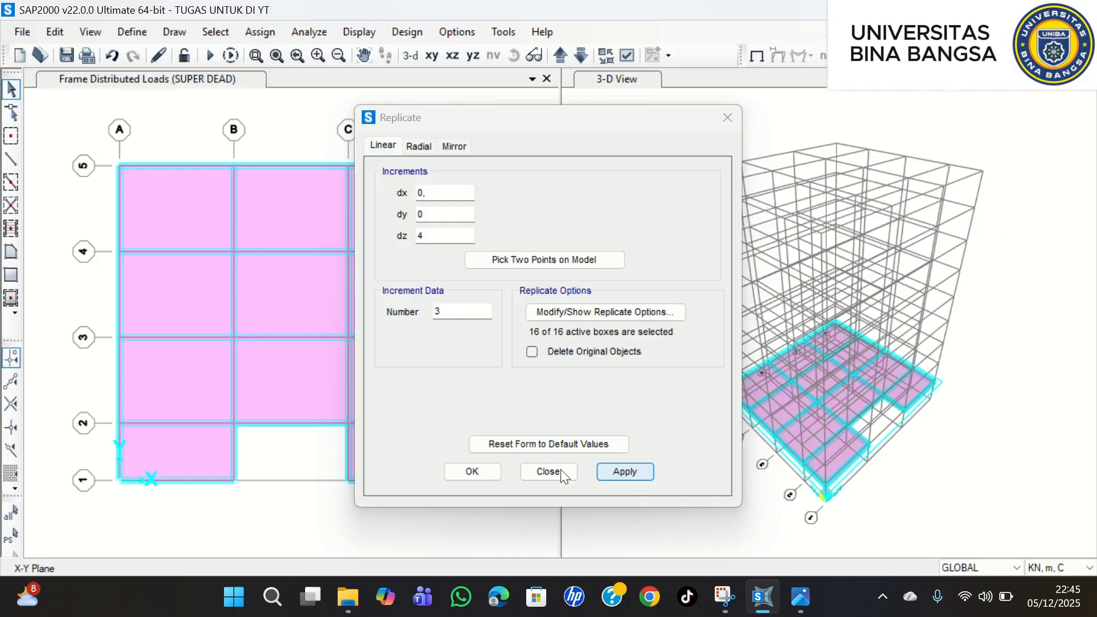
click(488, 470)
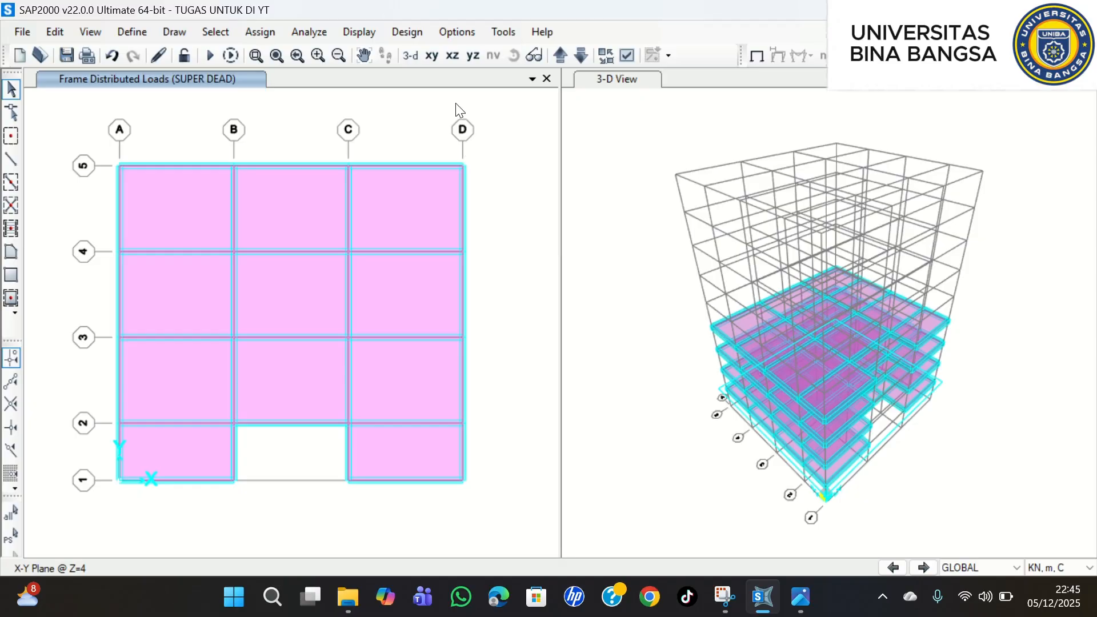
- On the Z=16 plan, replicate the floor between grid lines 2 and 5 upward with dz 4 and a number of 5
click(563, 61)
click(564, 60)
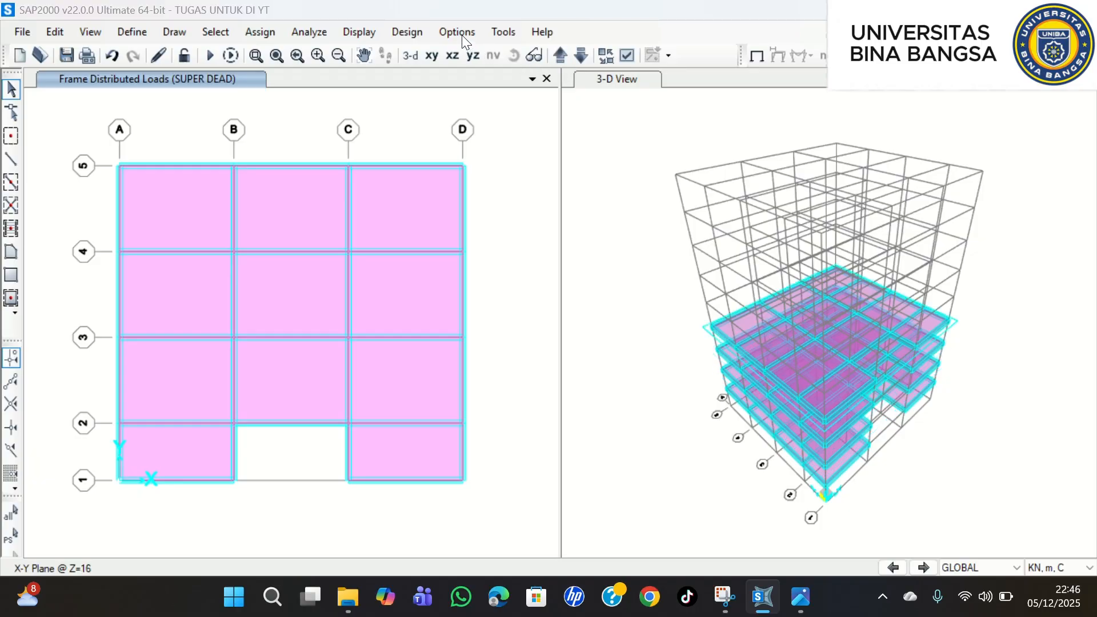
drag(98, 136, 493, 418)
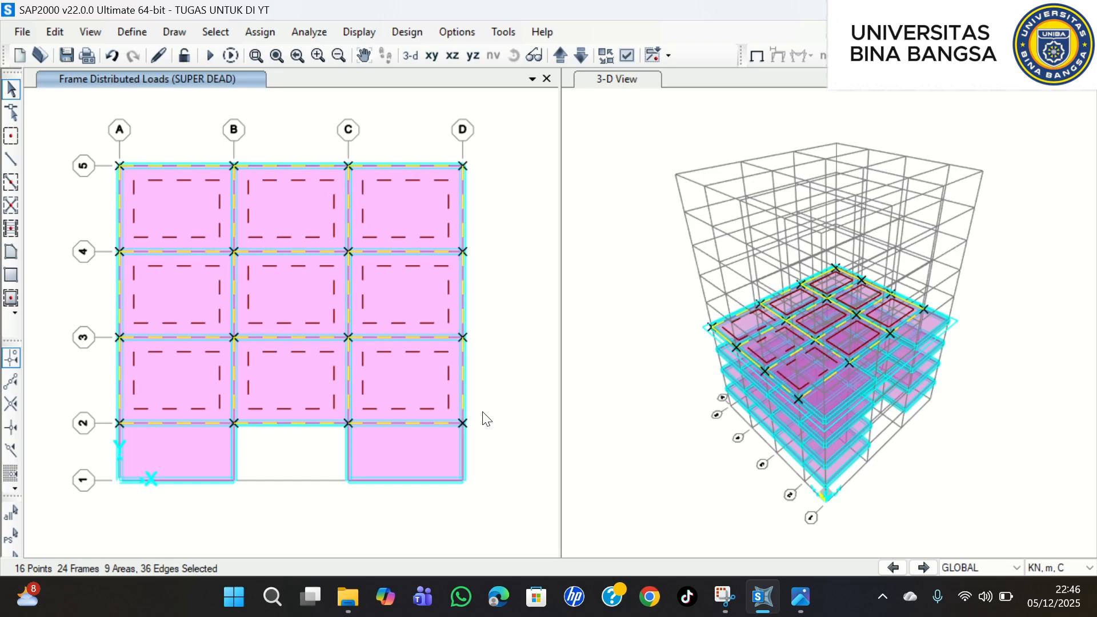
key(ctrl+r)
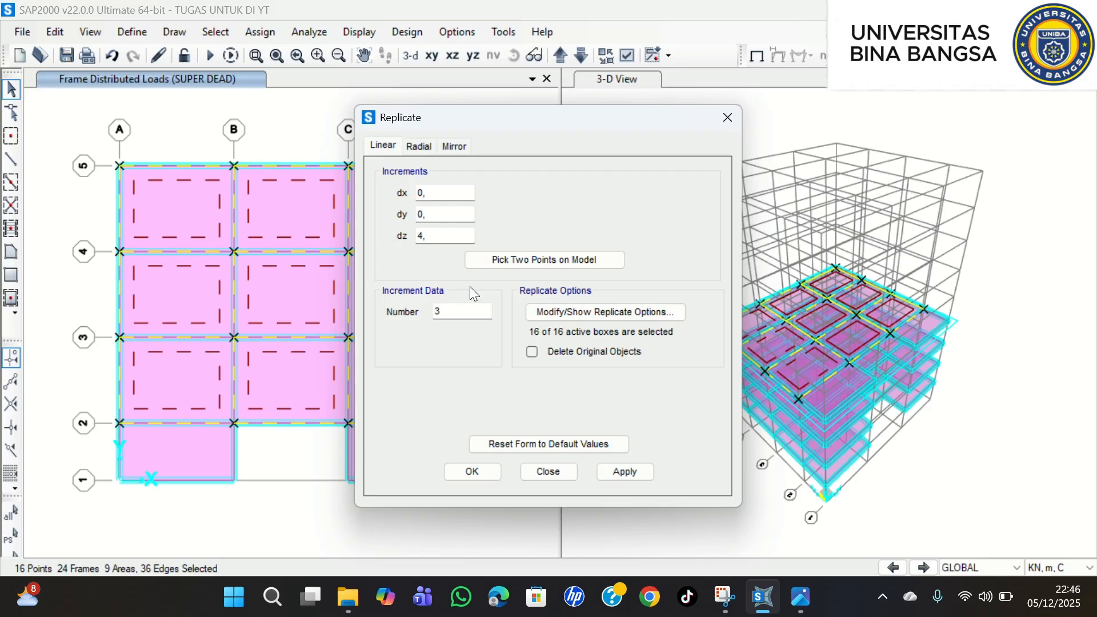
drag(455, 311, 398, 313)
text(5)
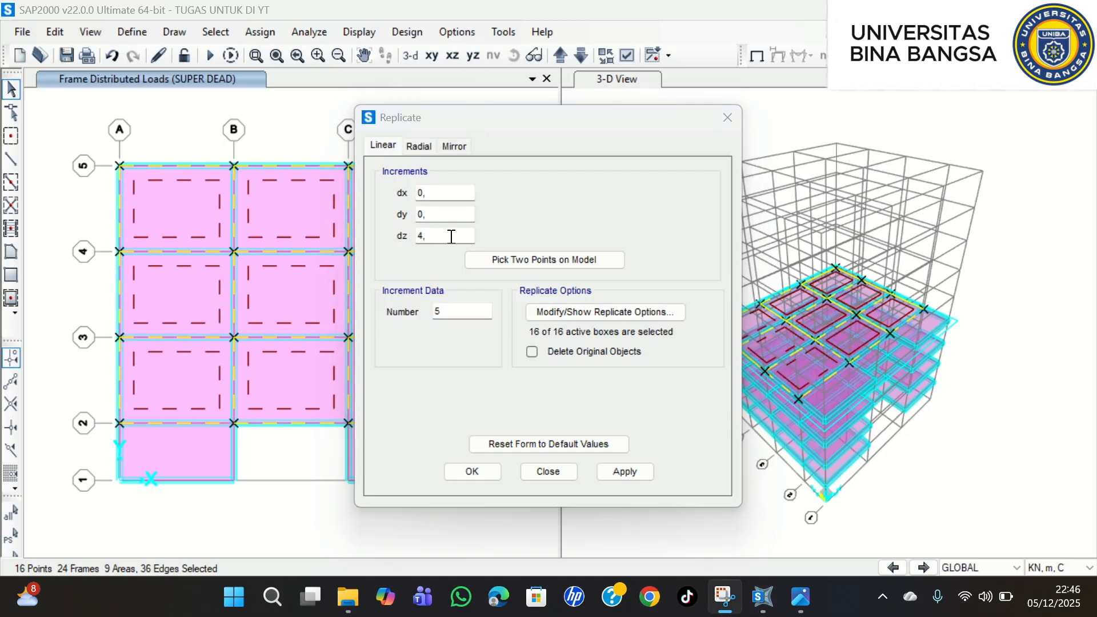
click(434, 234)
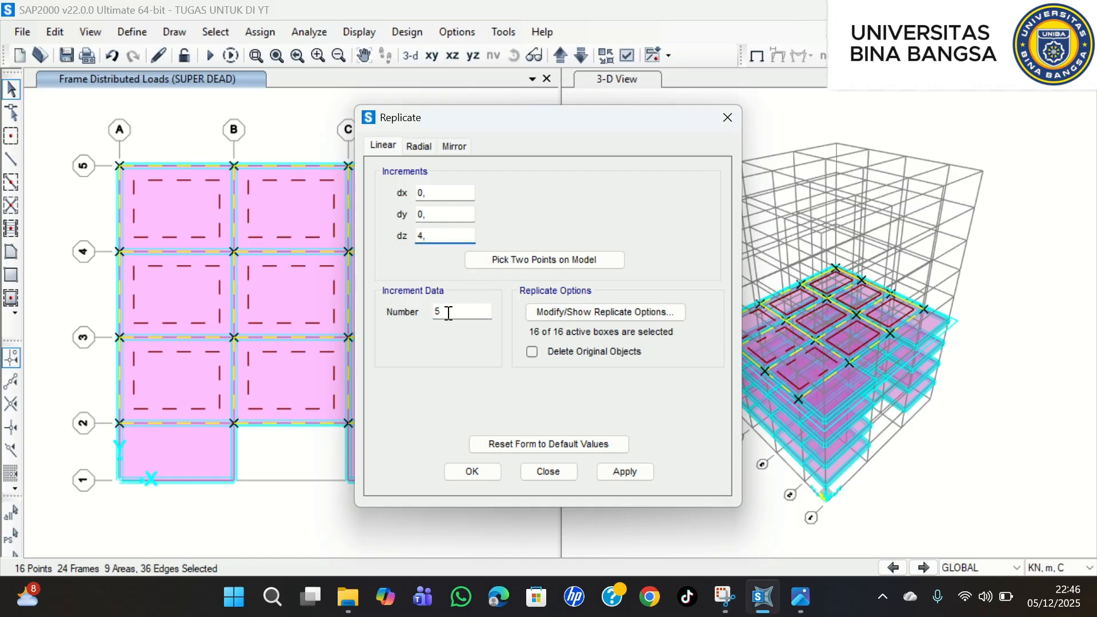
drag(448, 312, 360, 294)
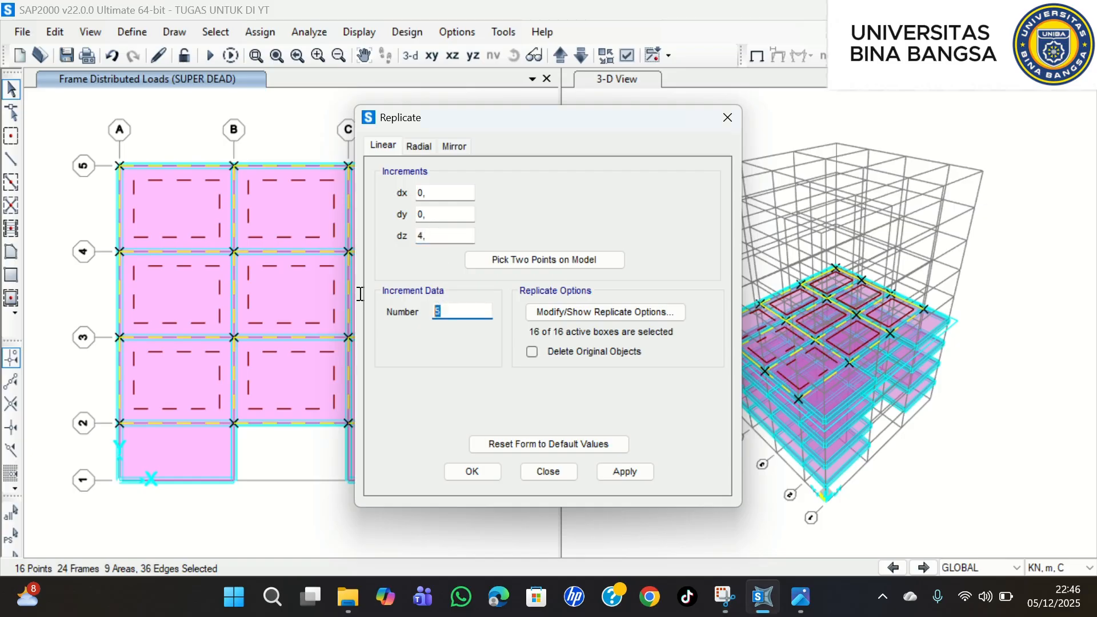
click(618, 471)
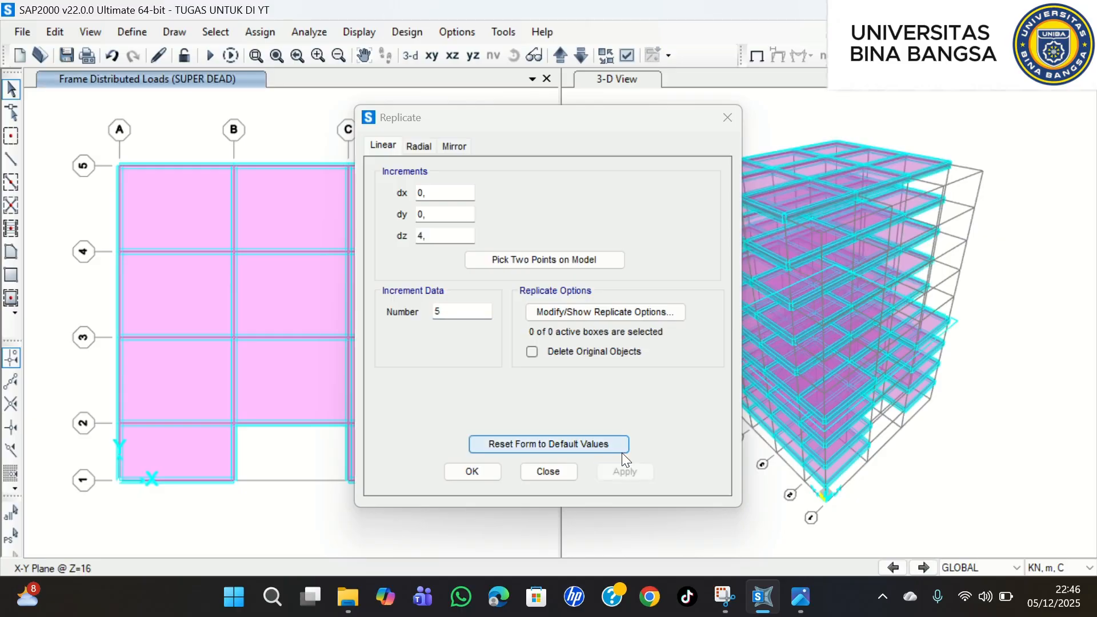
click(472, 472)
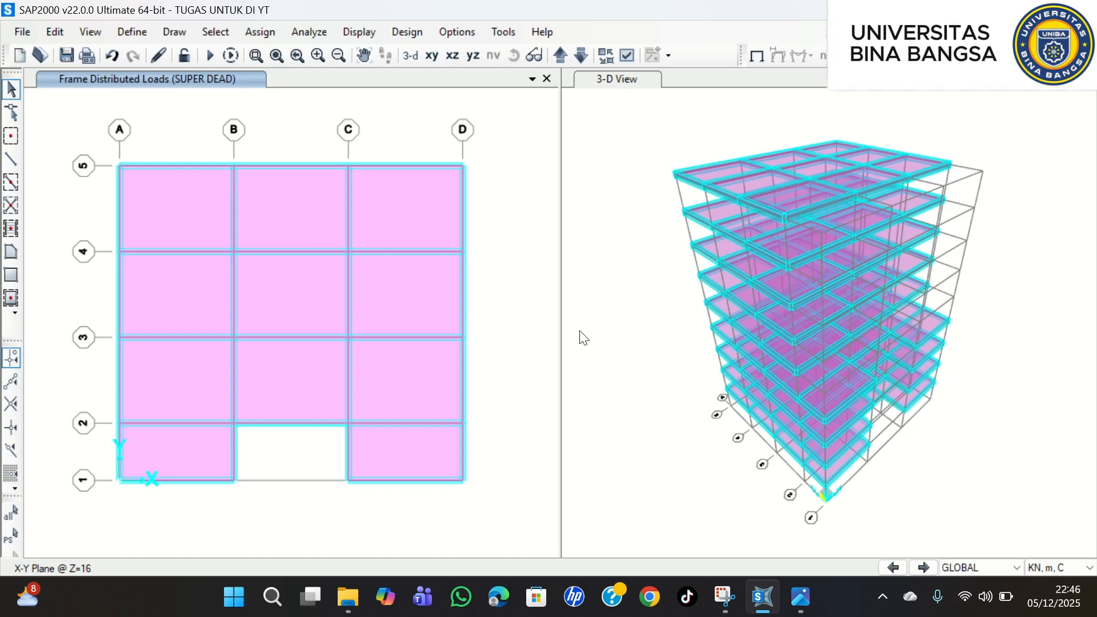
- In the X-Z elevation at Y=0, draw K1 90/90 columns storey by storey along grid A from the base to Z=16
click(451, 57)
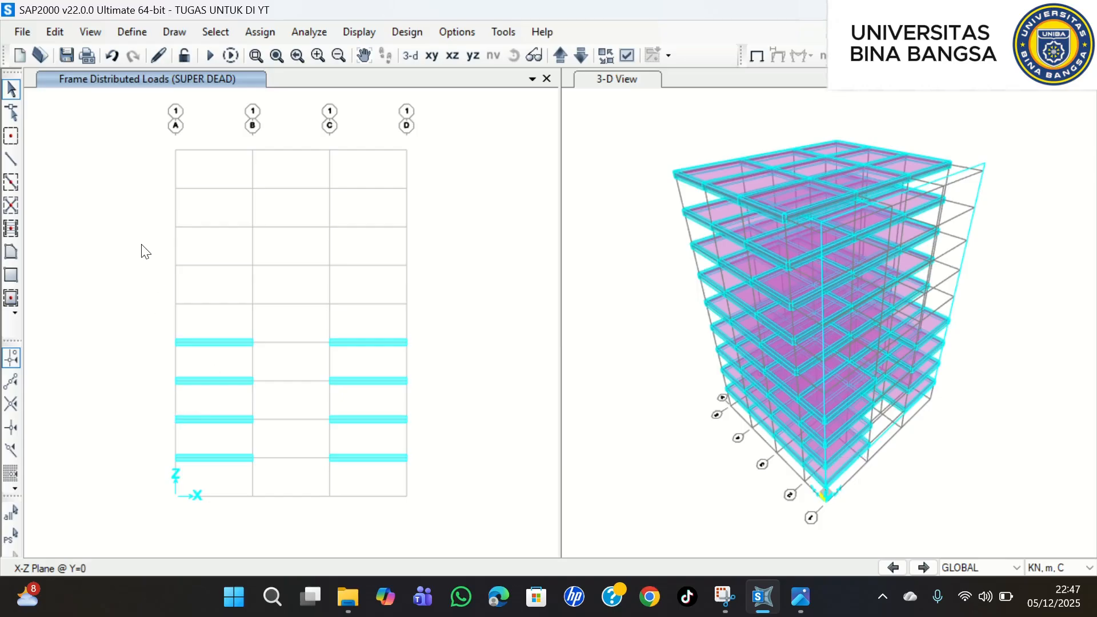
click(10, 162)
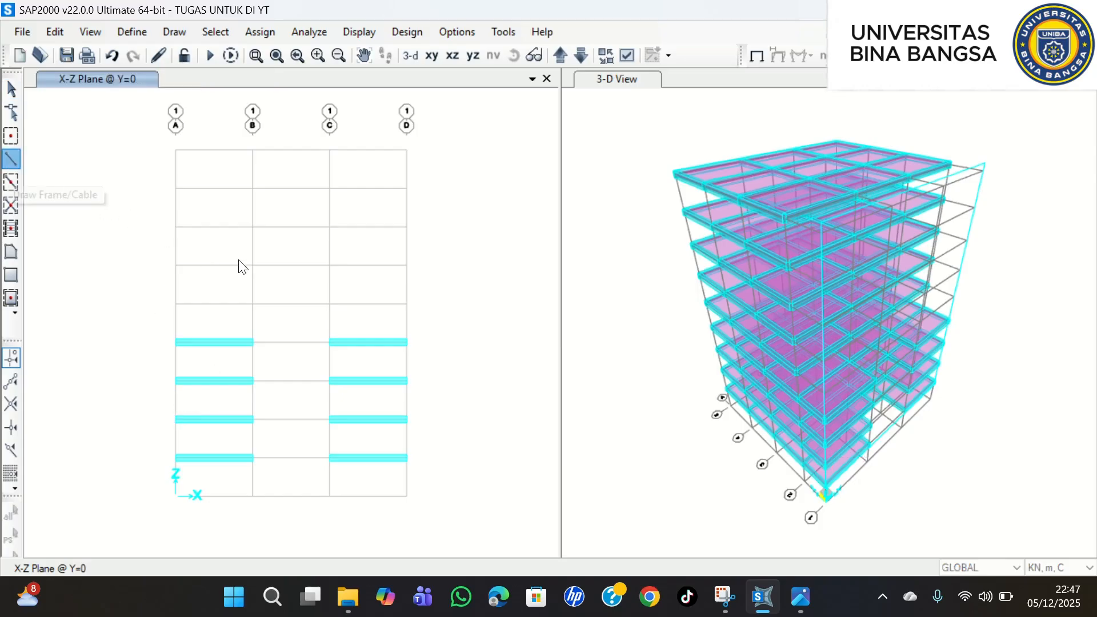
click(664, 150)
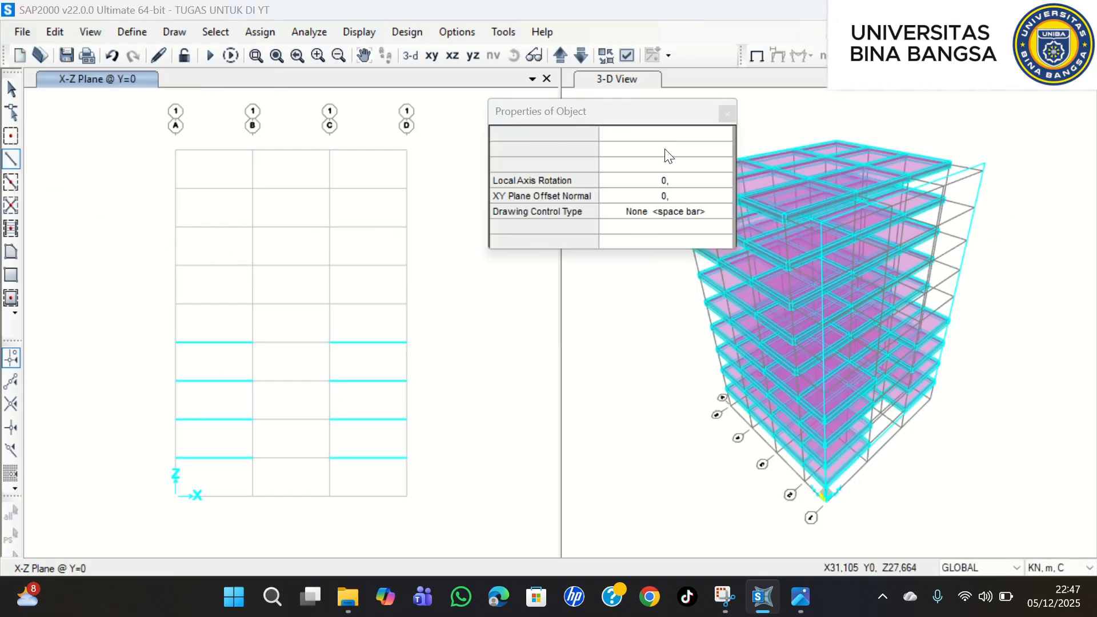
click(664, 149)
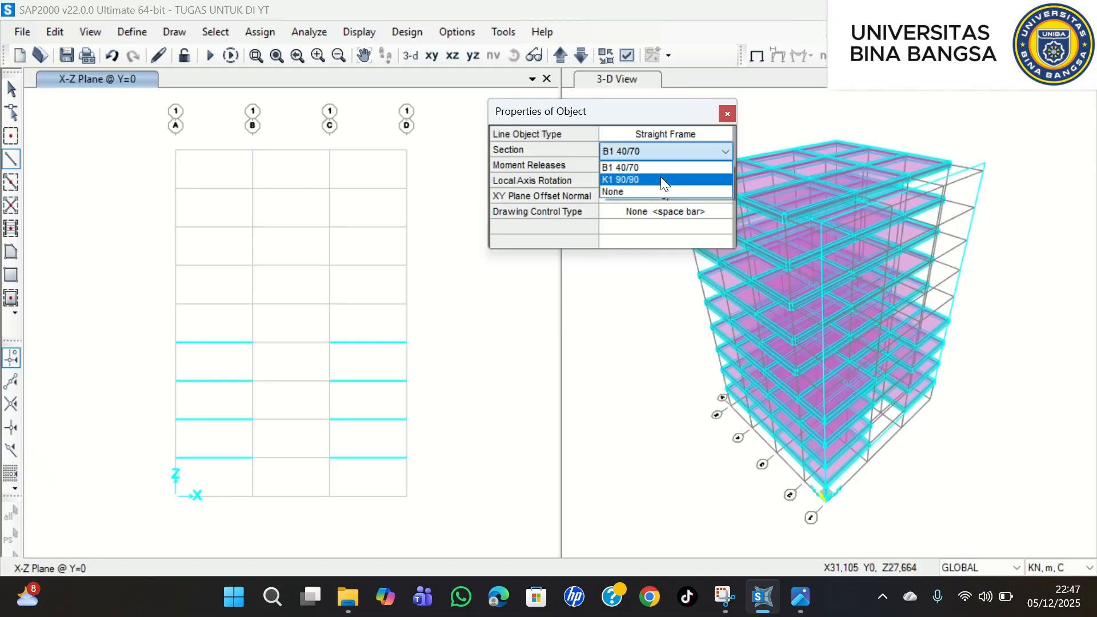
click(662, 179)
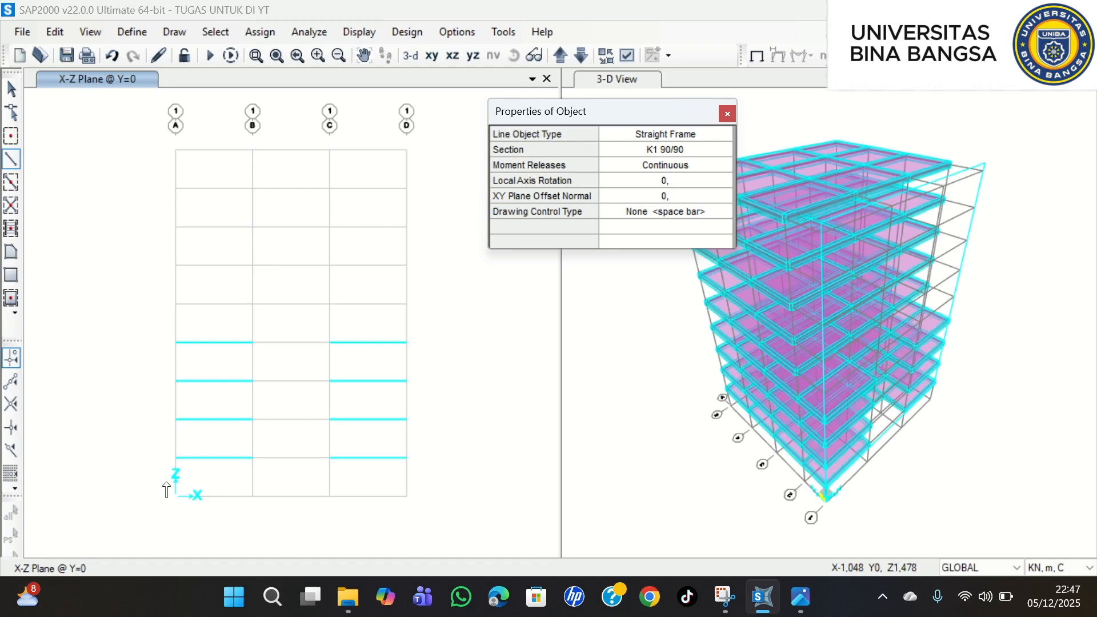
click(179, 502)
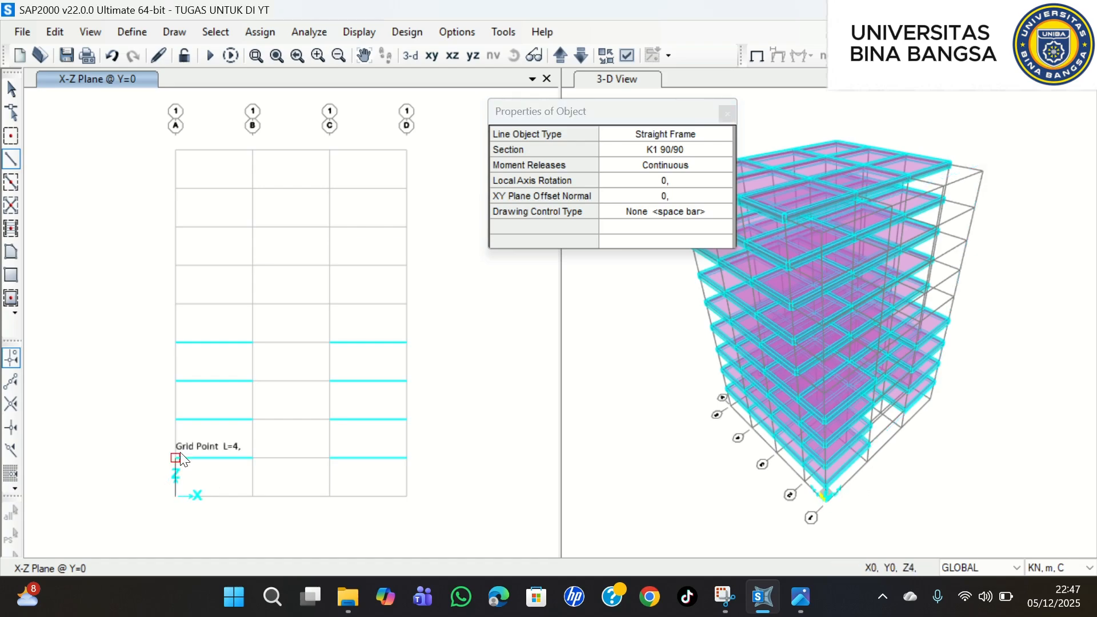
click(177, 420)
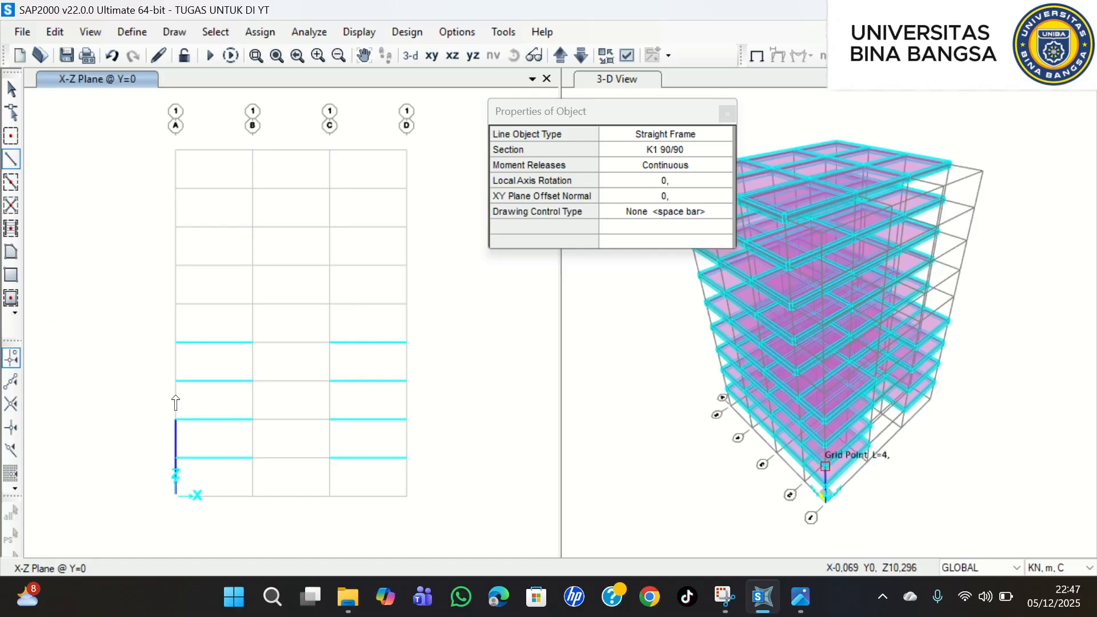
click(176, 381)
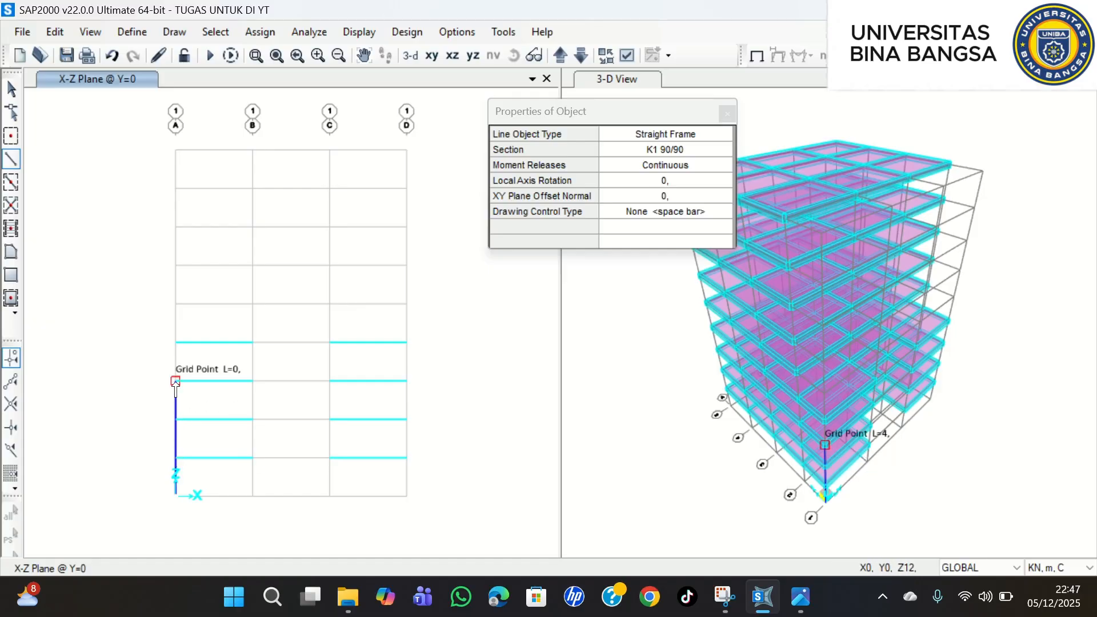
click(176, 343)
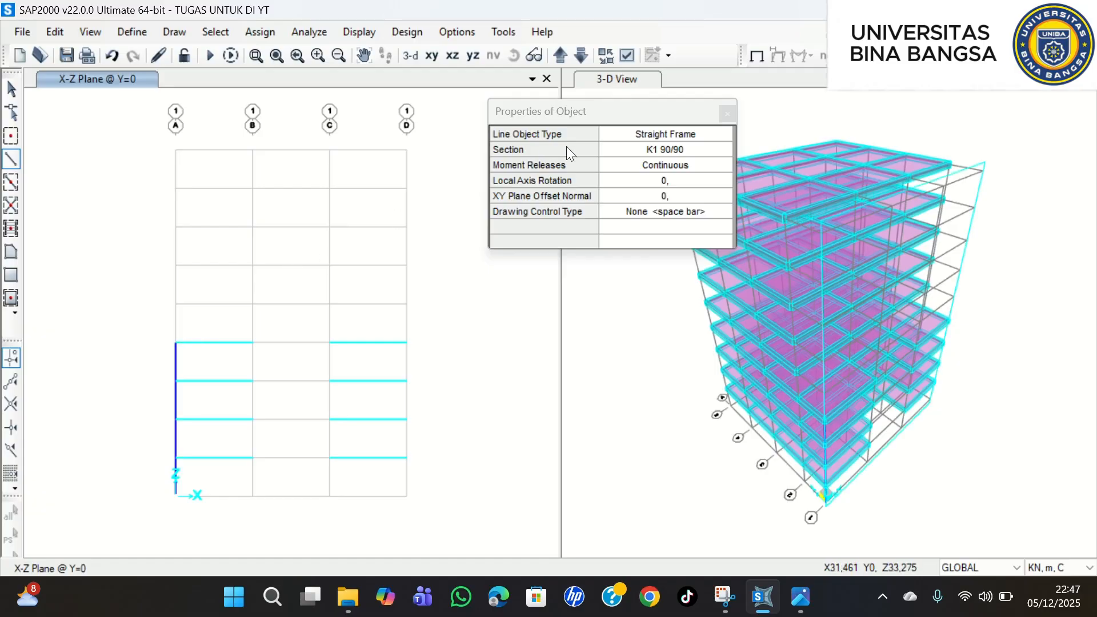
click(728, 113)
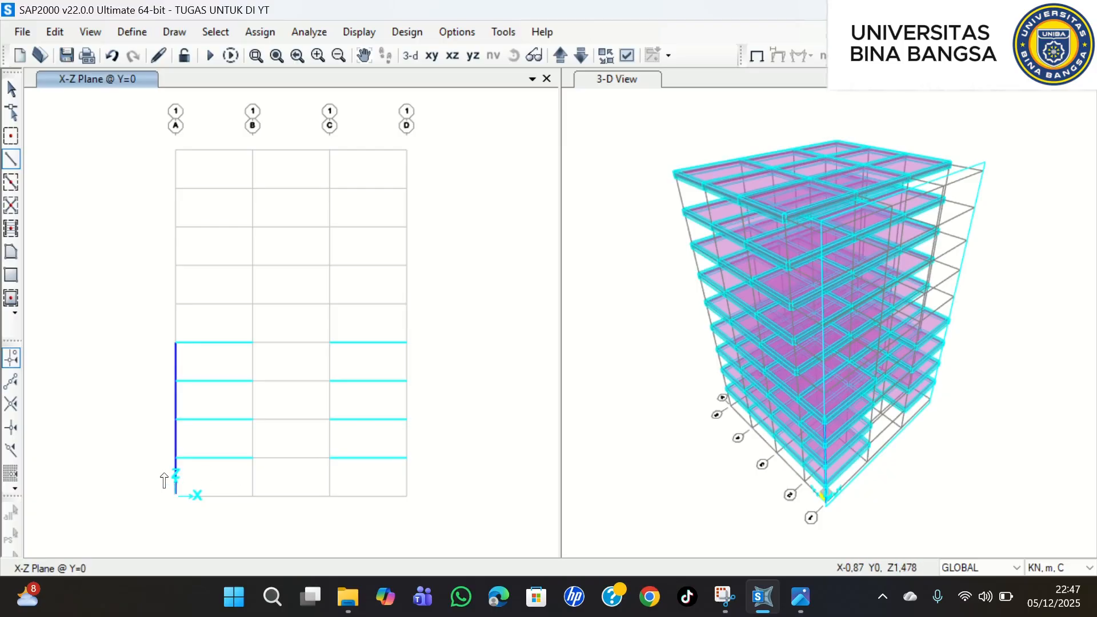
click(11, 89)
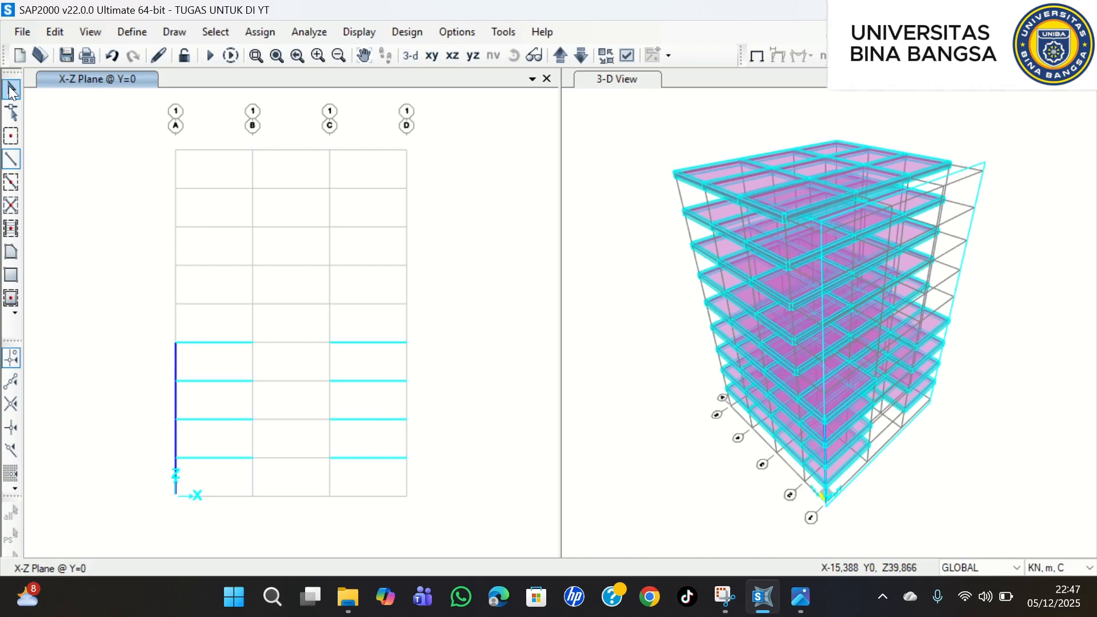
- Assign fixed restraints, with all translations and rotations restrained, to the base joint of the grid A column at Y=0
drag(153, 485, 198, 522)
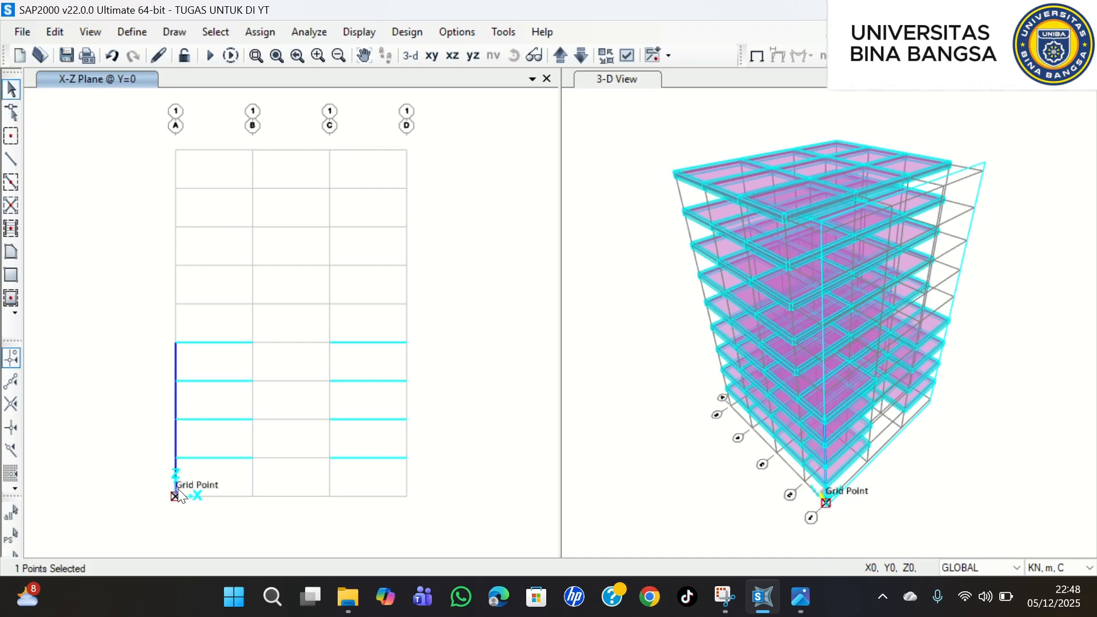
click(262, 32)
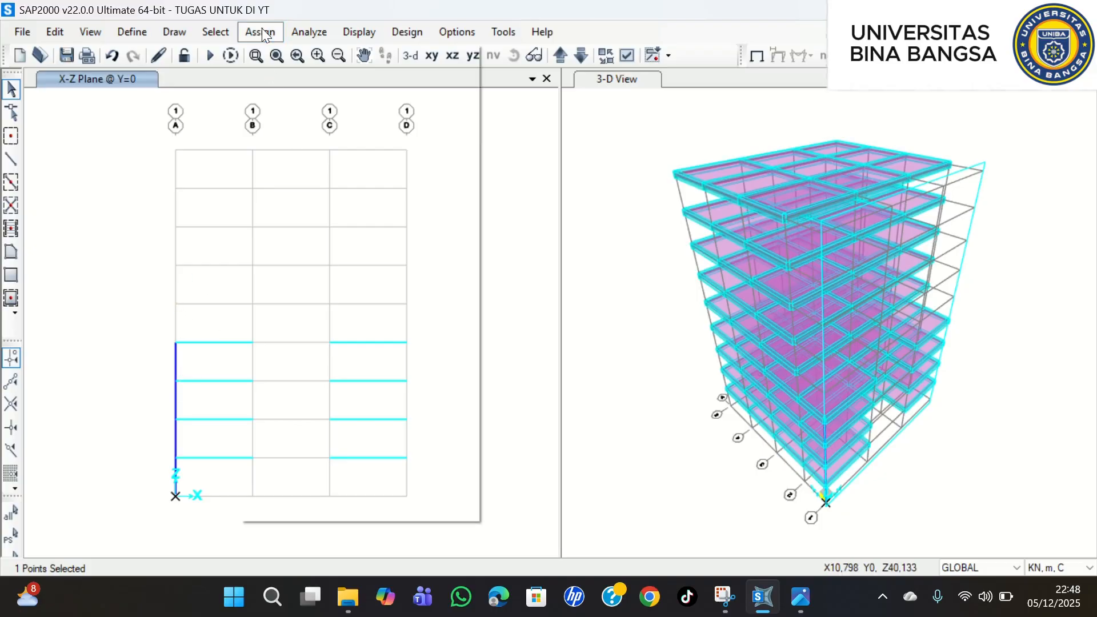
mouse_move(278, 191)
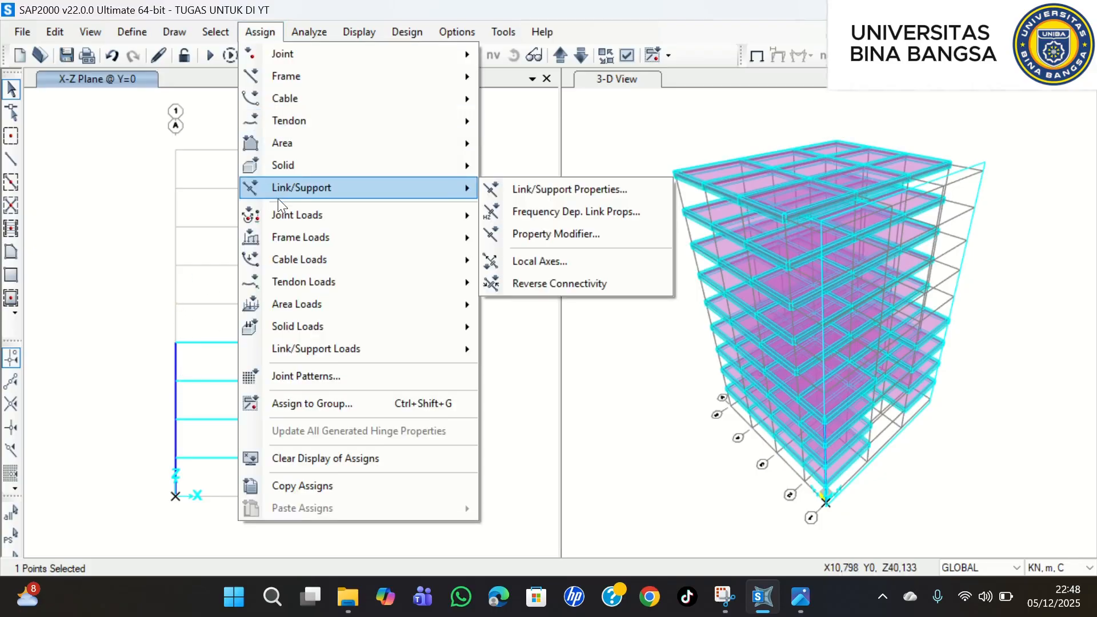
mouse_move(465, 52)
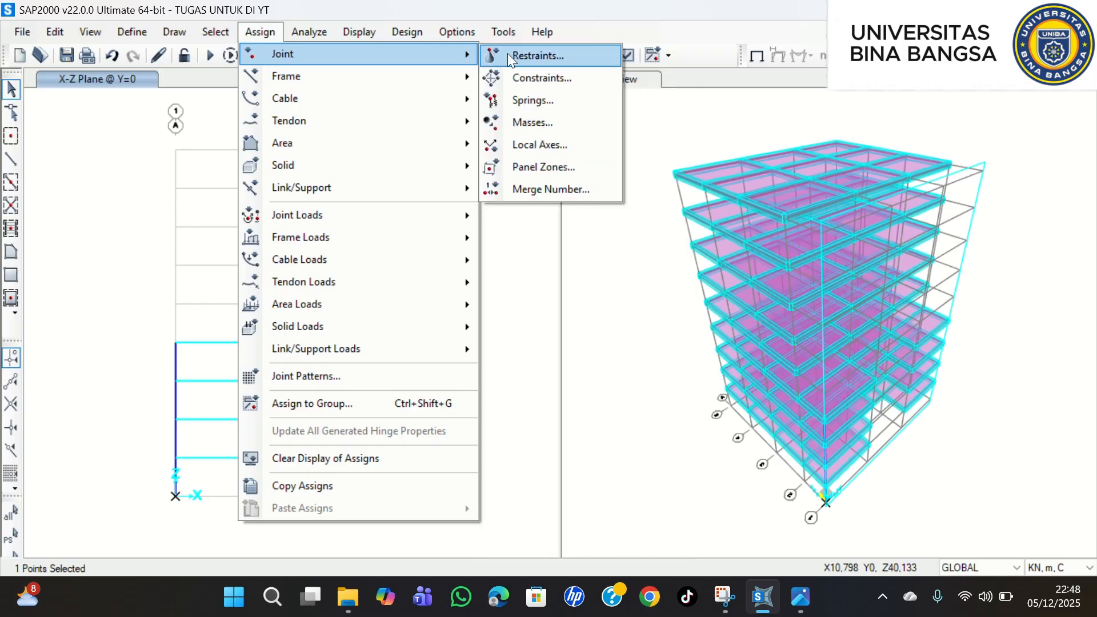
click(509, 55)
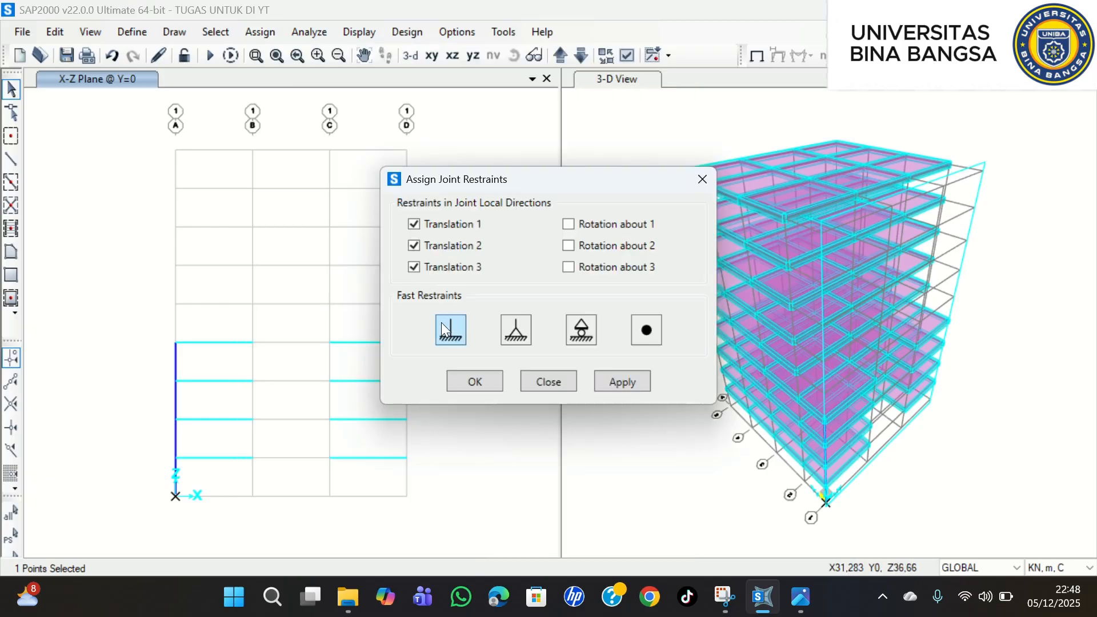
click(454, 330)
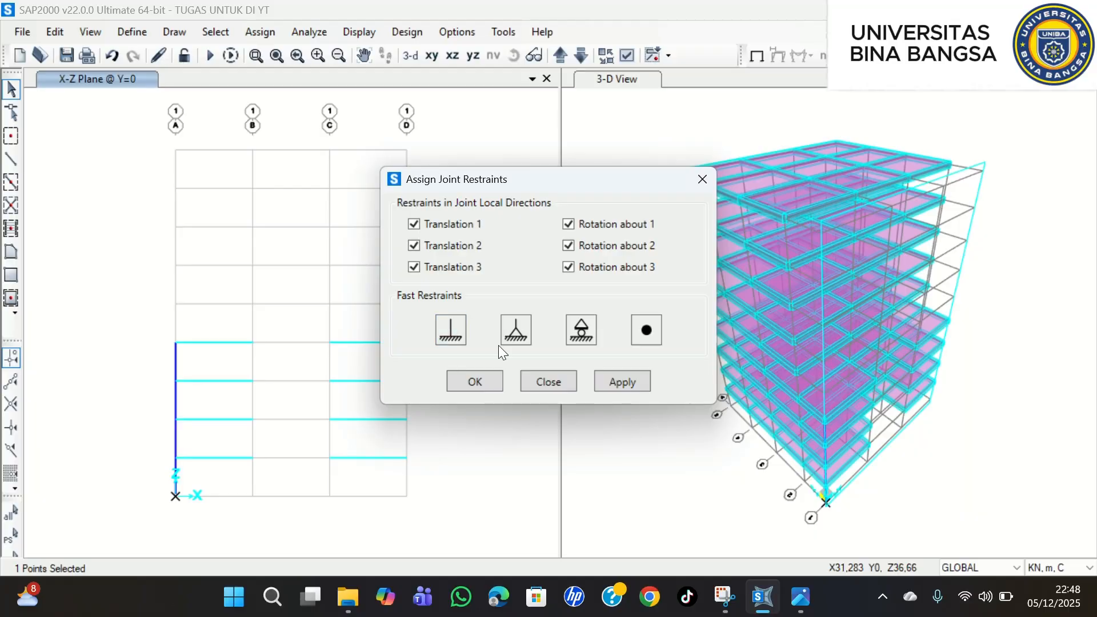
click(598, 379)
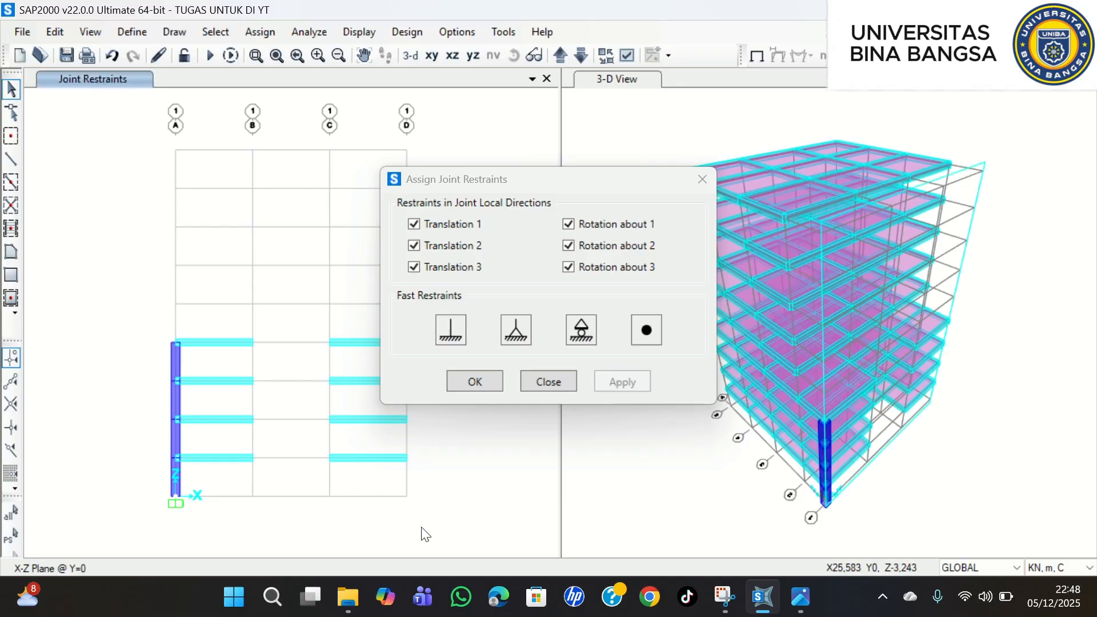
click(465, 385)
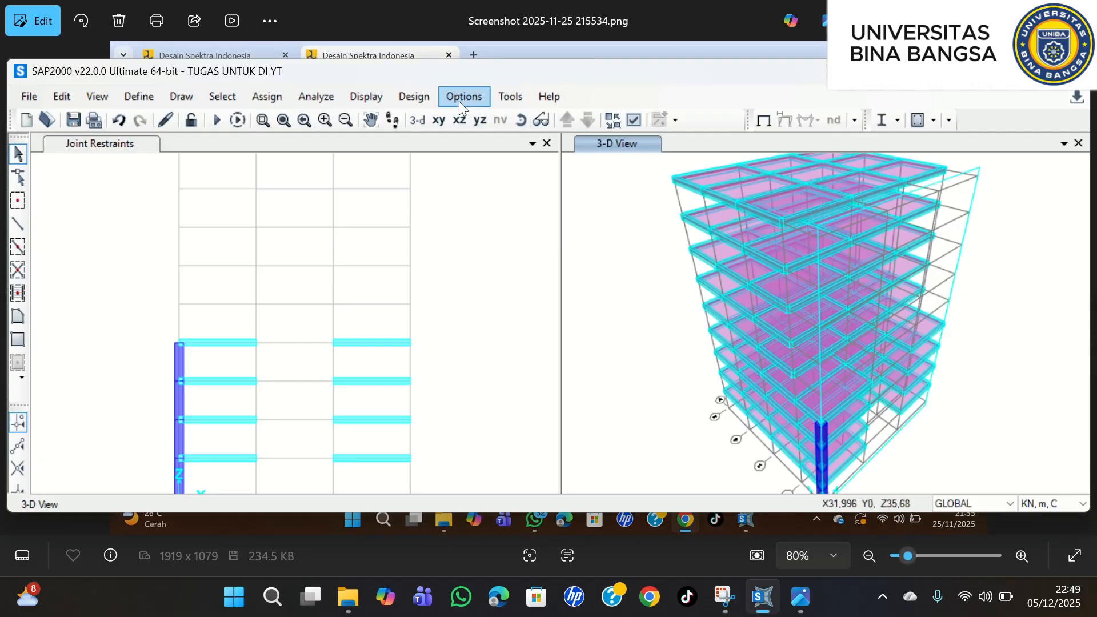
- Set the display darkness and the line, area and solid transparency to 0,1, and lower the selection transparency as well
click(460, 97)
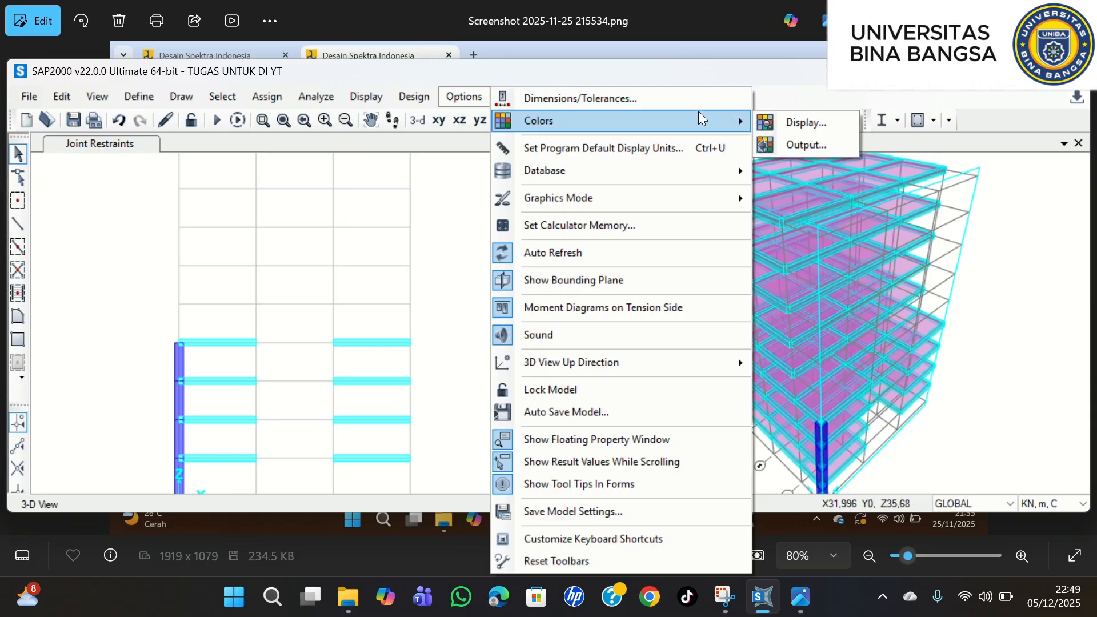
click(773, 121)
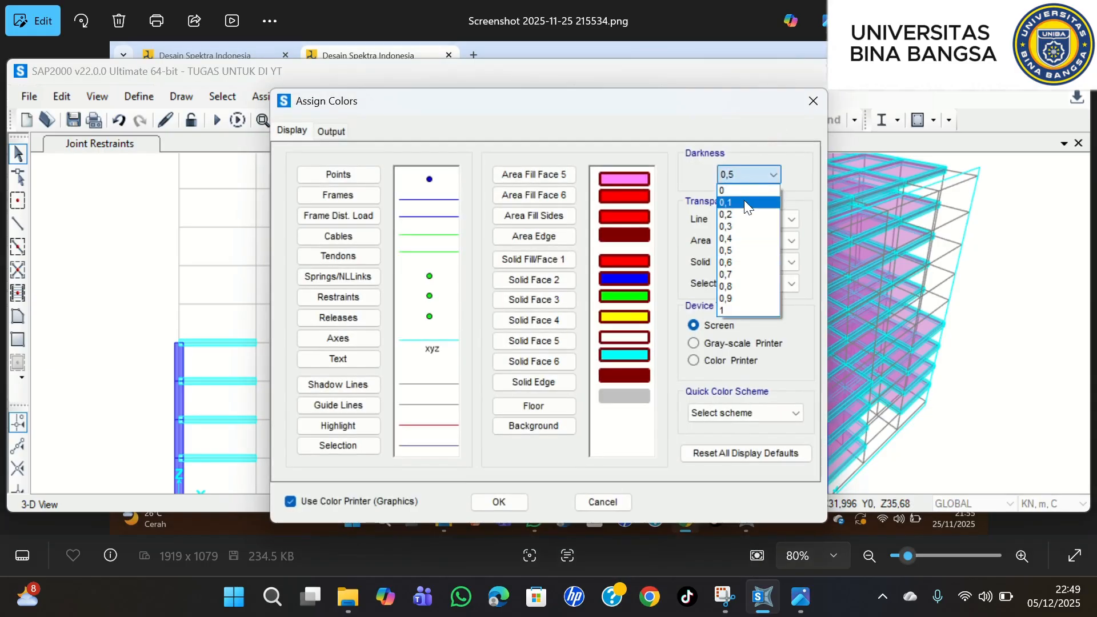
click(745, 200)
click(767, 219)
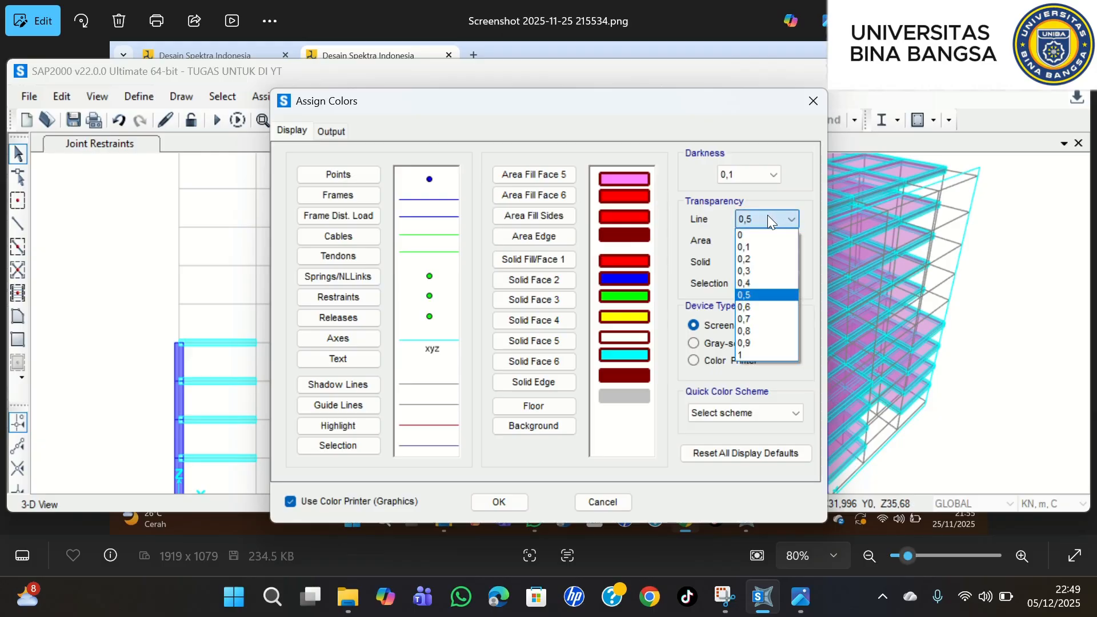
click(768, 246)
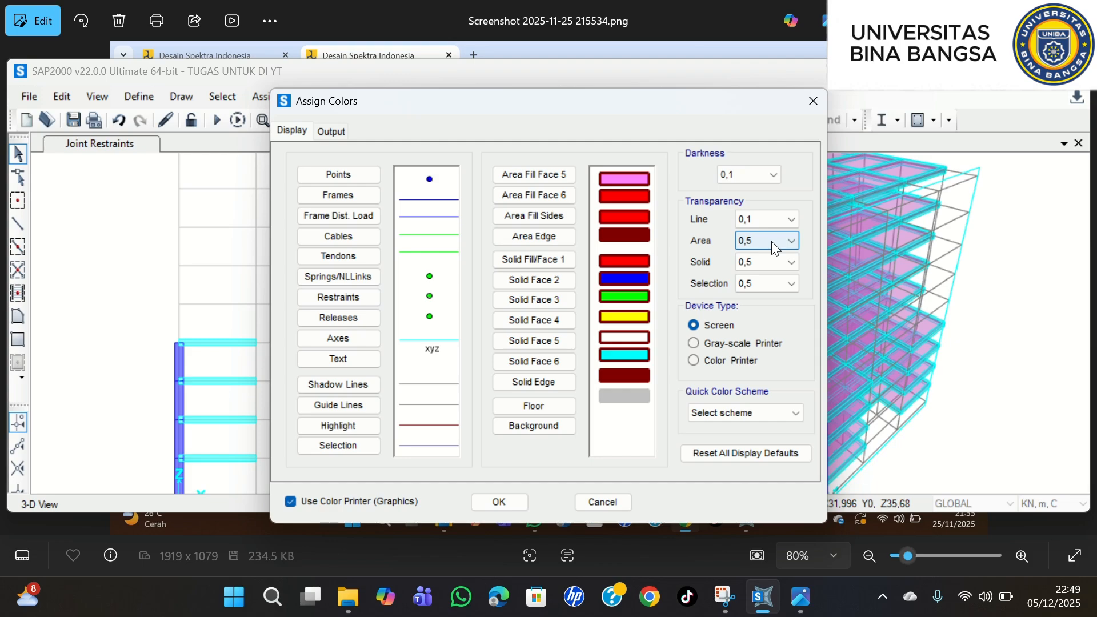
click(772, 241)
click(768, 268)
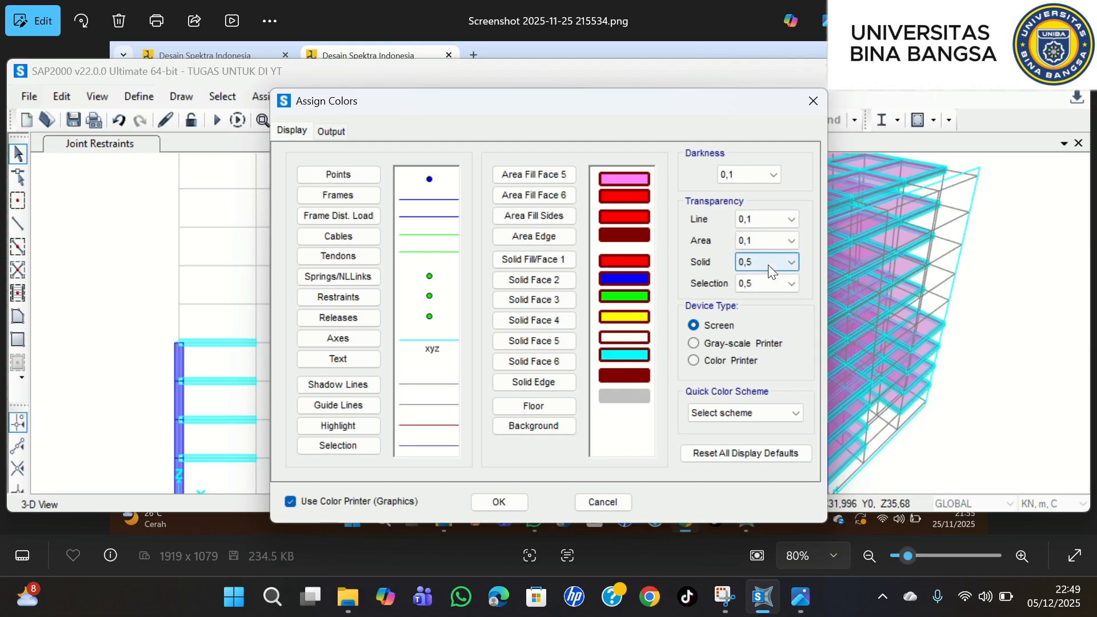
click(768, 264)
click(763, 290)
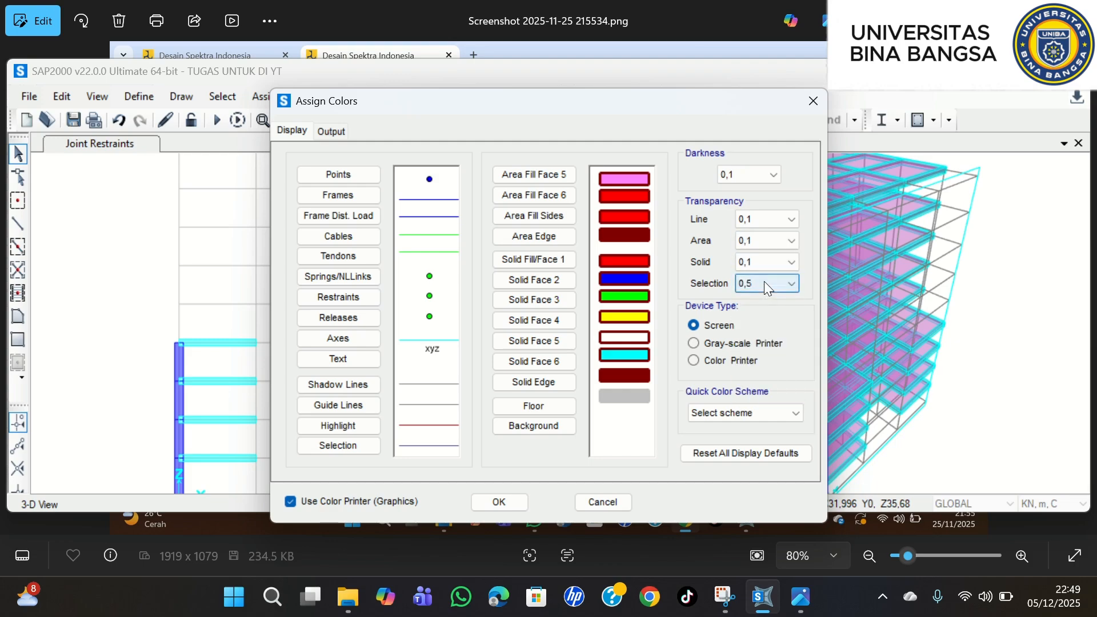
click(764, 281)
click(763, 305)
click(489, 502)
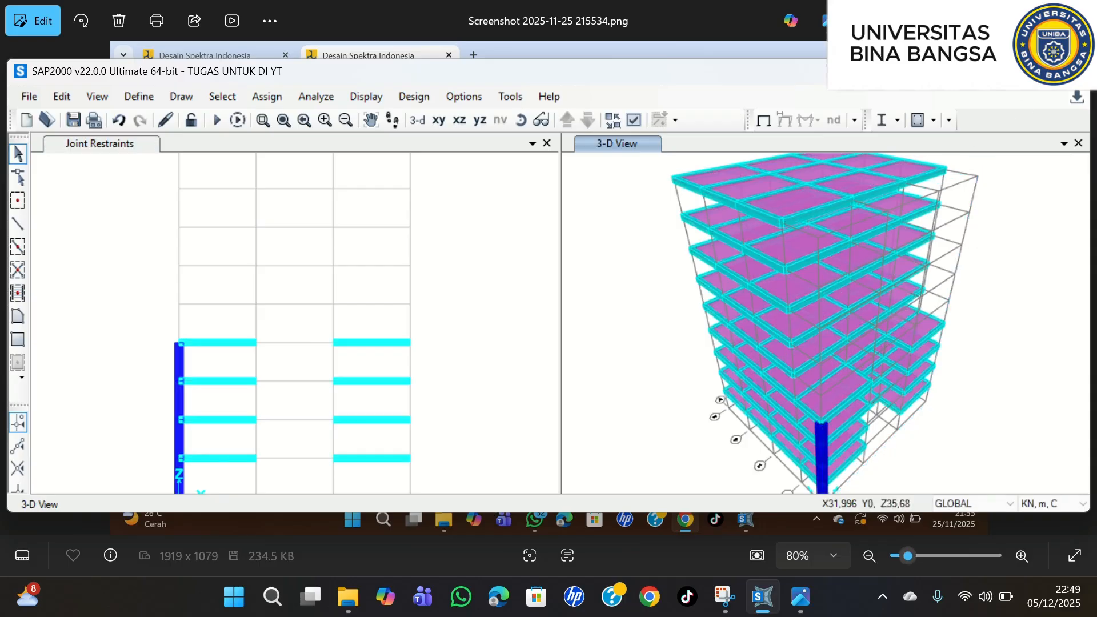
- Maximise the program window and turn on the display of joint restraints in the 3-D view
mouse_move(1040, 71)
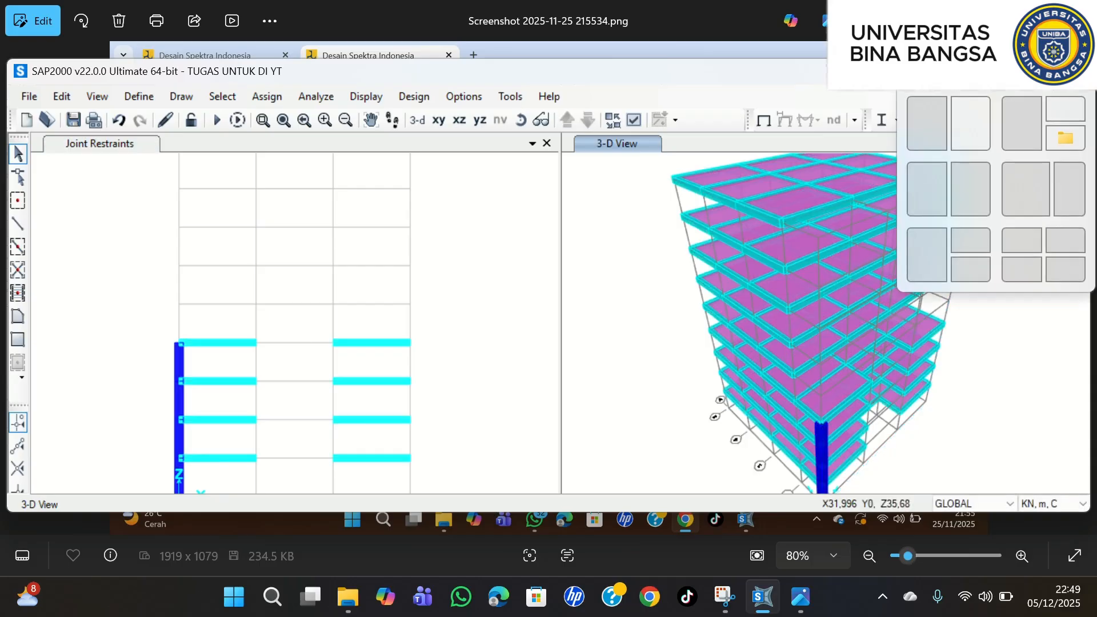
click(1040, 71)
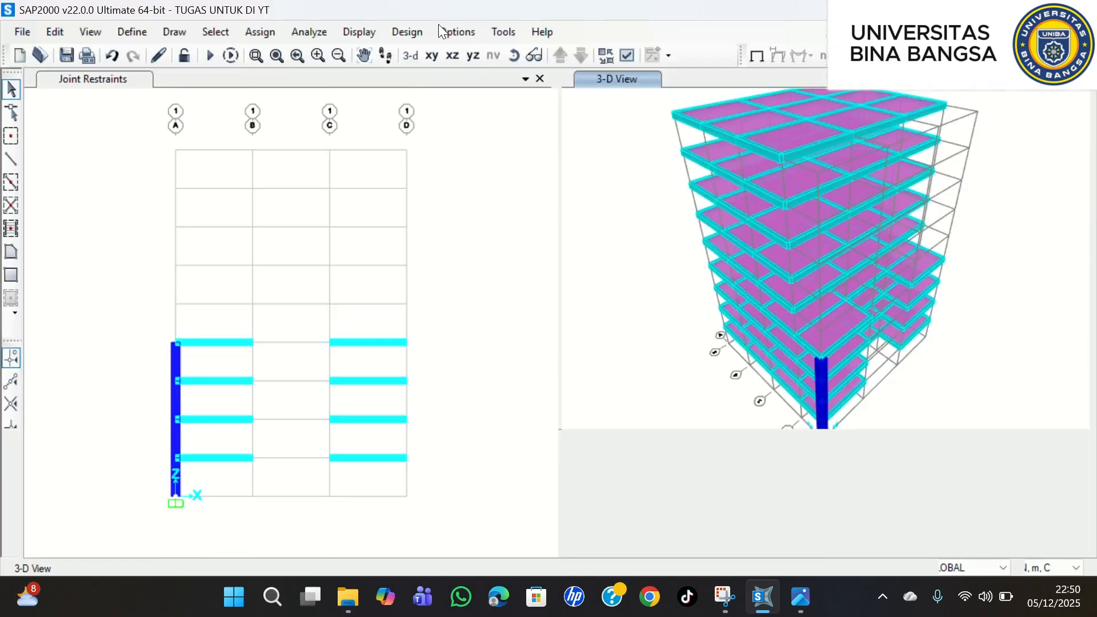
click(627, 56)
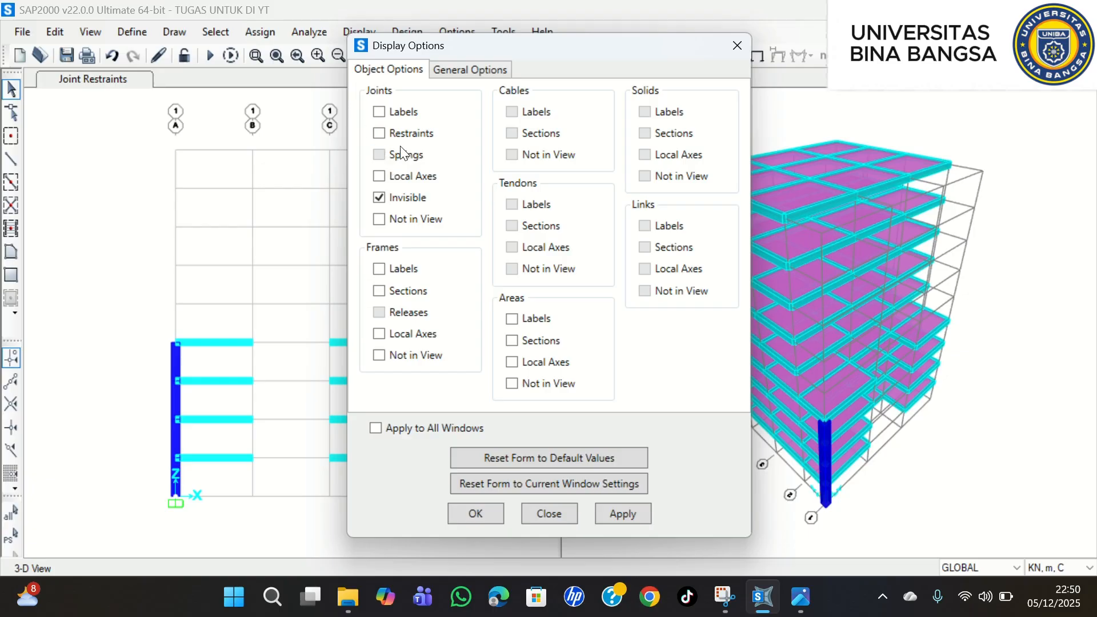
click(379, 134)
click(465, 76)
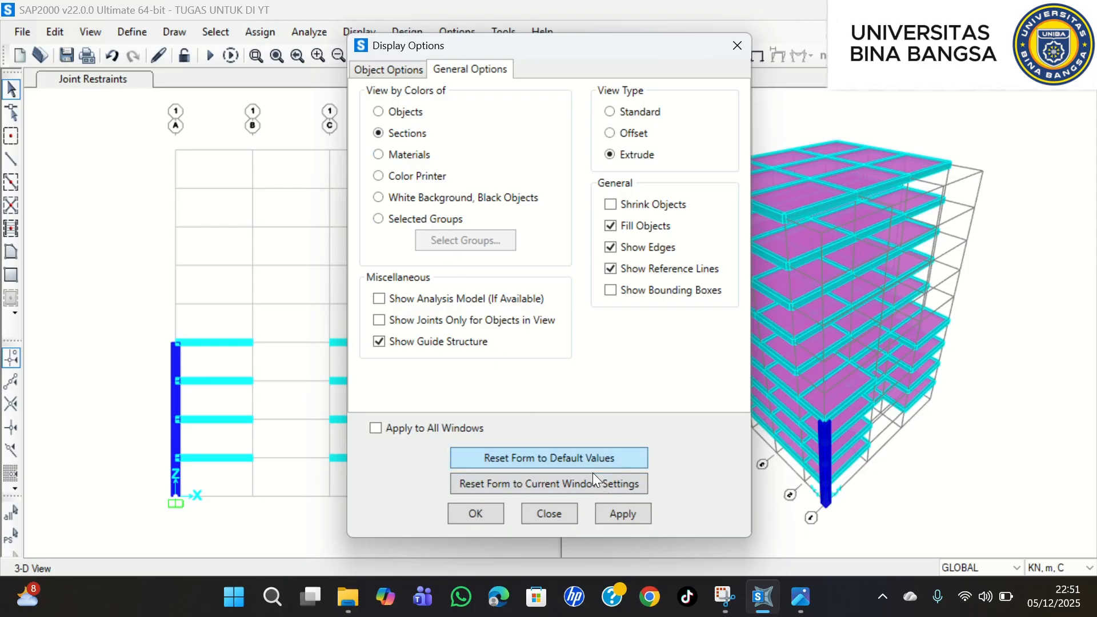
click(636, 512)
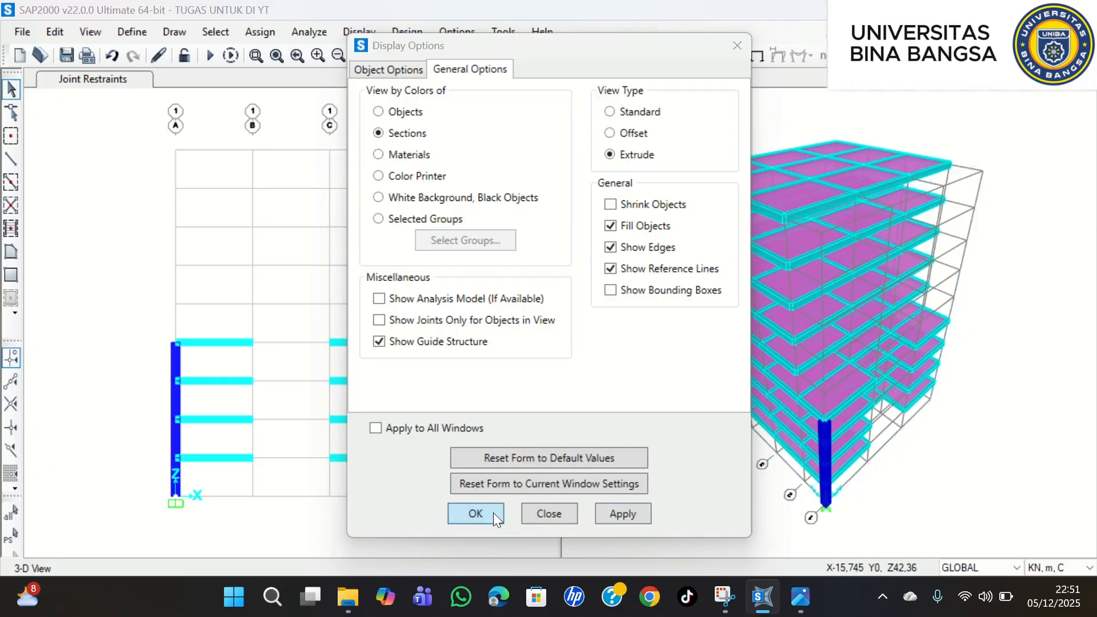
click(471, 514)
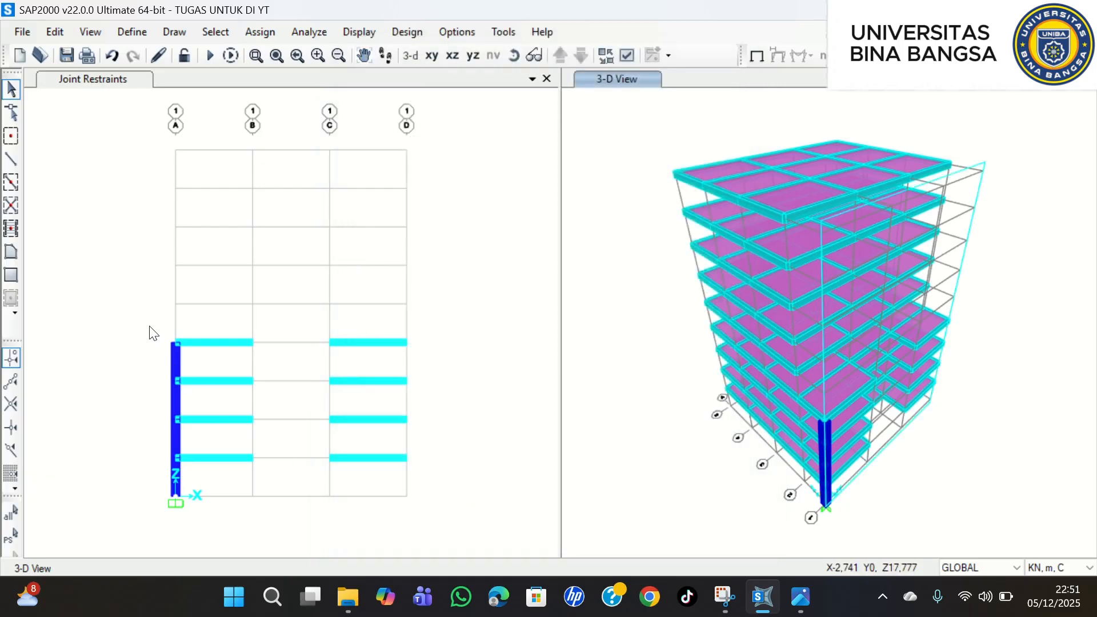
- Replicate the grid A columns and their joints at Y=0 linearly with dx 8, dy 0, dz 0 and a number of 3
drag(149, 326, 192, 516)
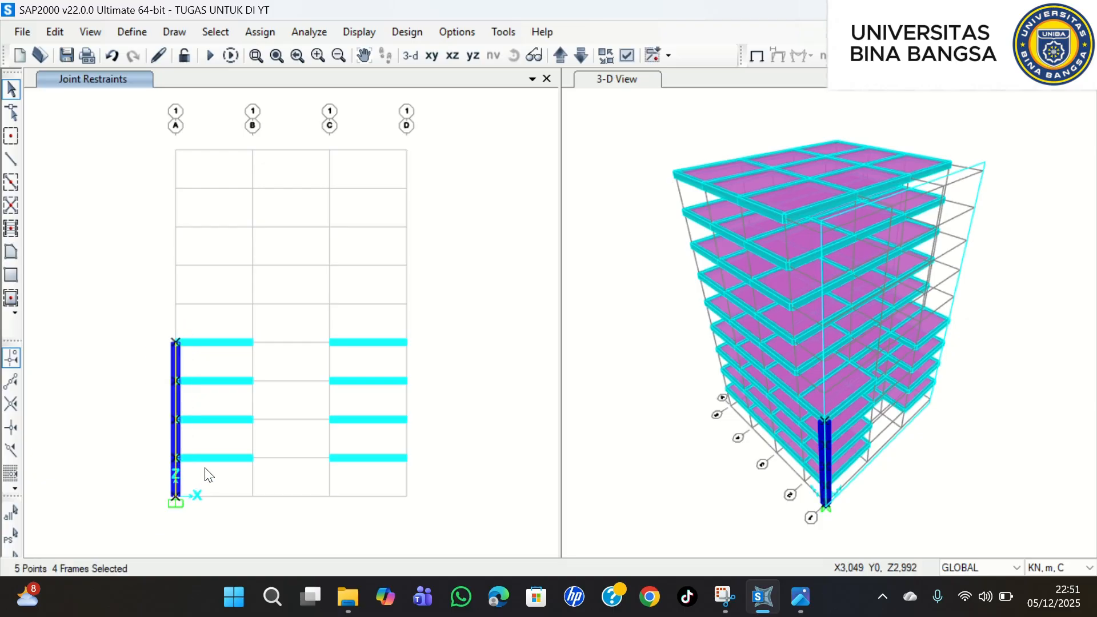
key(ctrl+r)
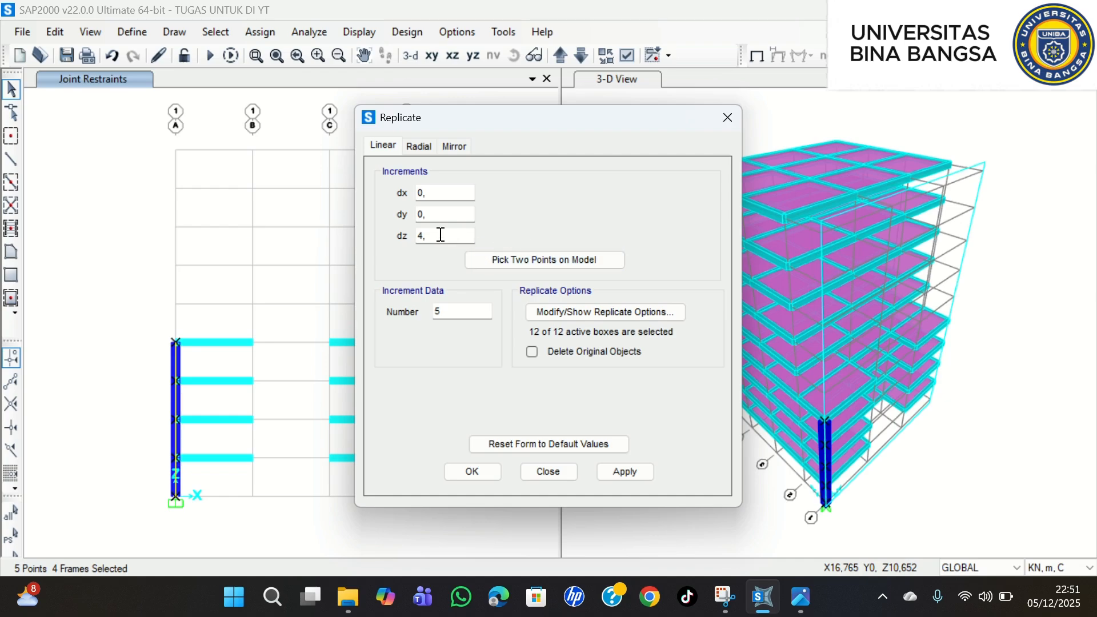
drag(441, 235, 412, 240)
text(0)
click(430, 192)
key(BackSpace)
key(BackSpace)
text(8)
double_click(437, 313)
text(3)
click(629, 472)
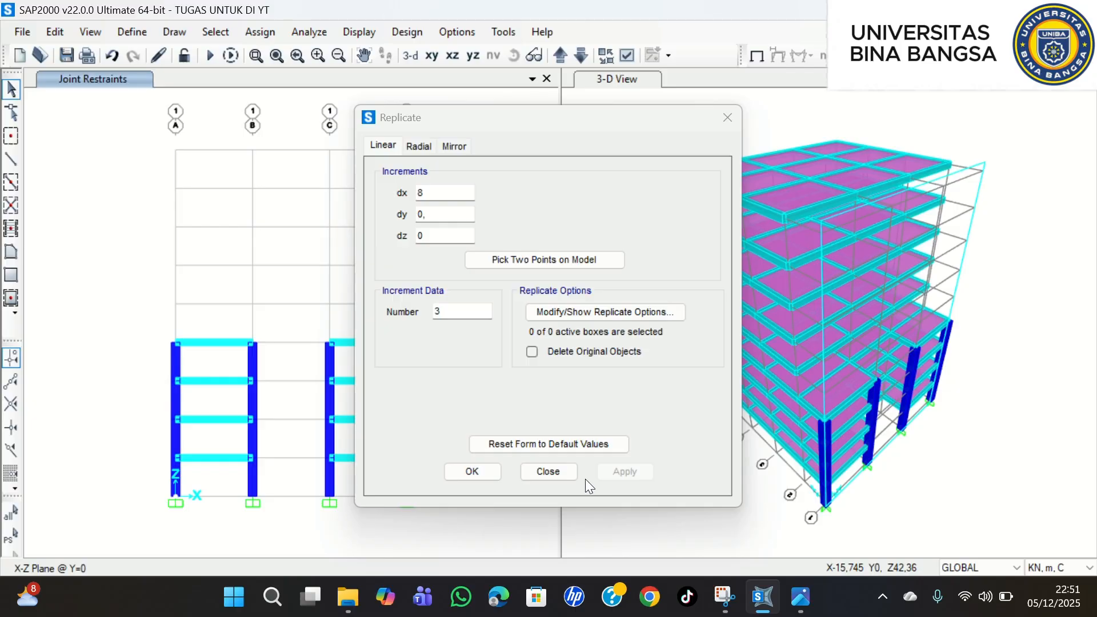
click(481, 475)
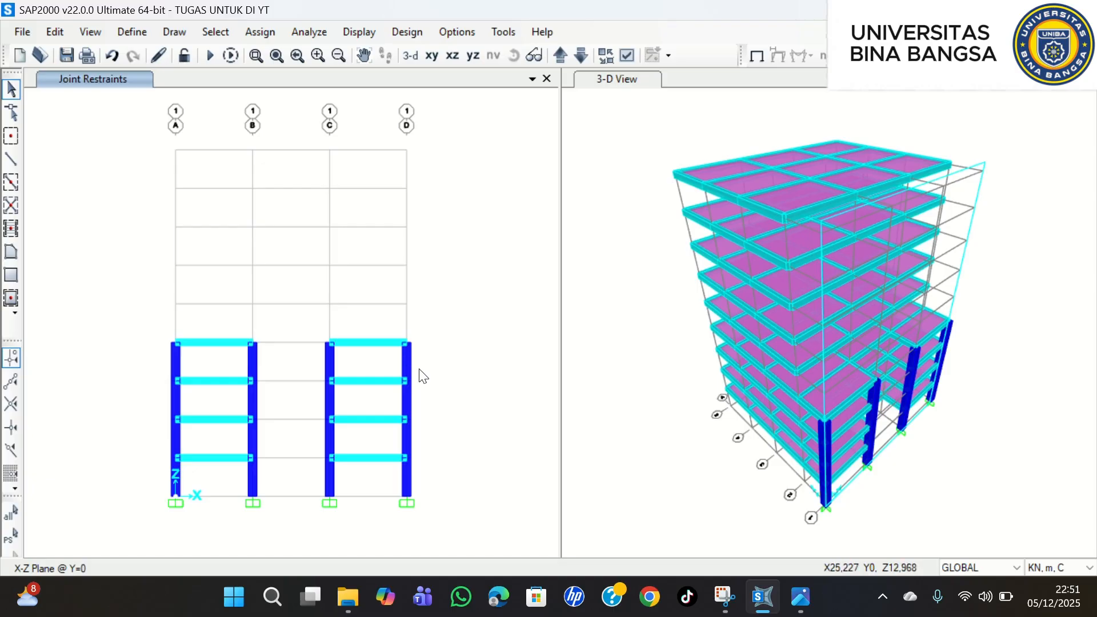
- In the X-Z elevation at Y=4, draw K1 90/90 columns from the base to Z=4 on grid lines A, B, C and D
click(560, 55)
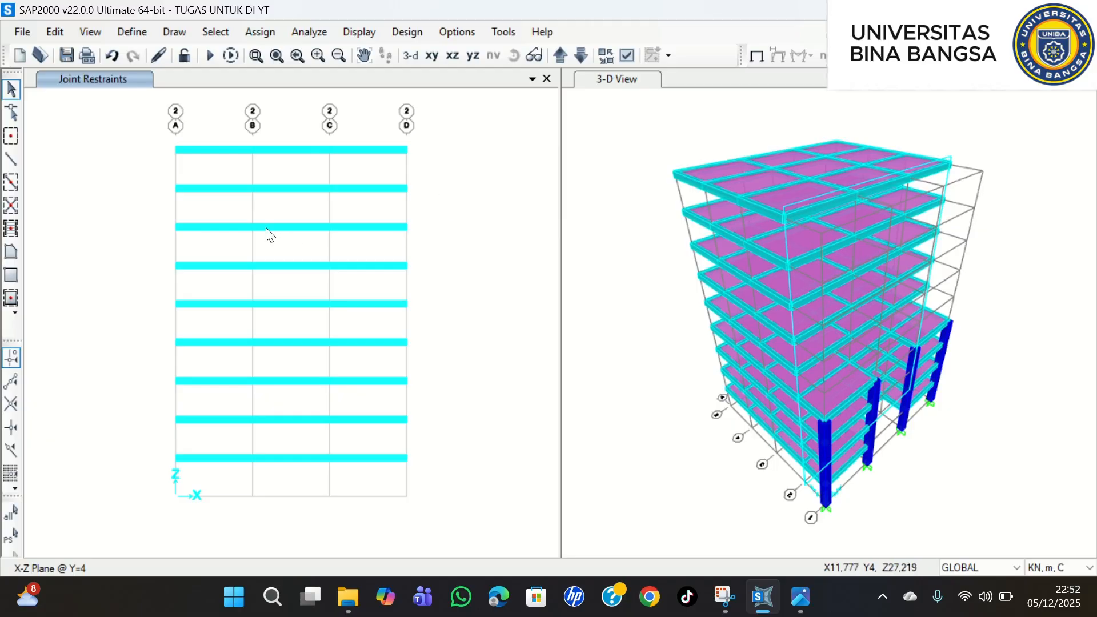
click(16, 158)
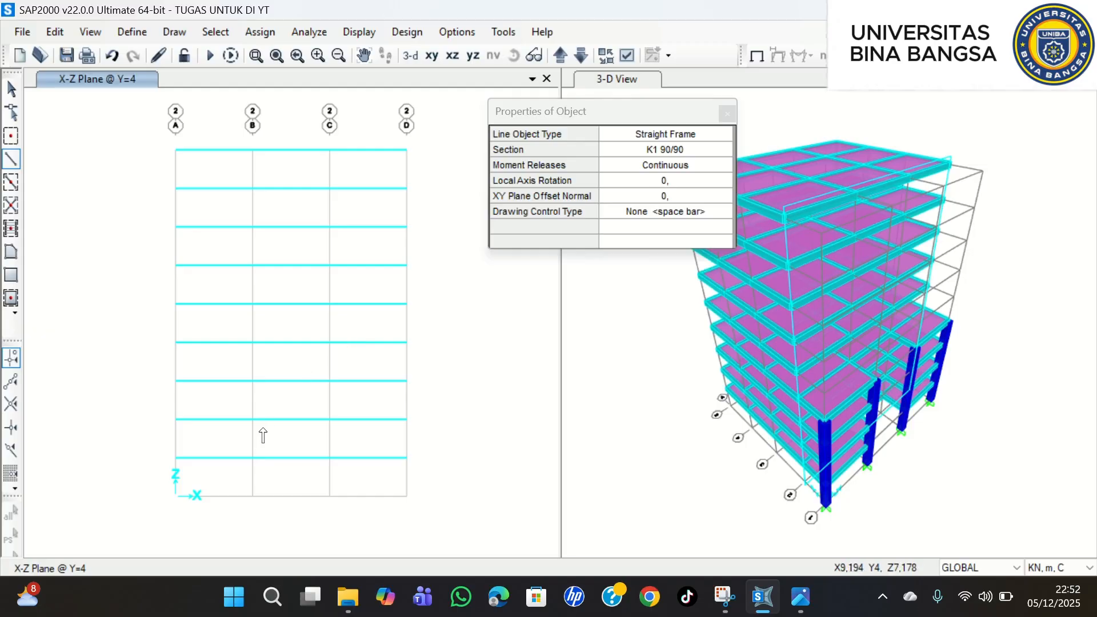
click(175, 497)
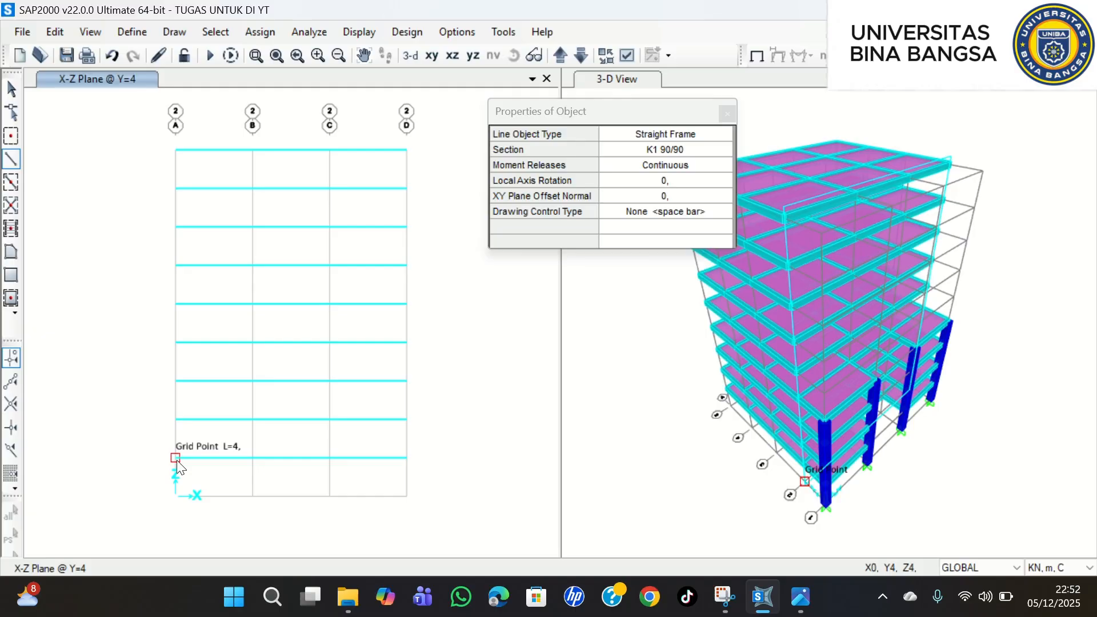
click(256, 465)
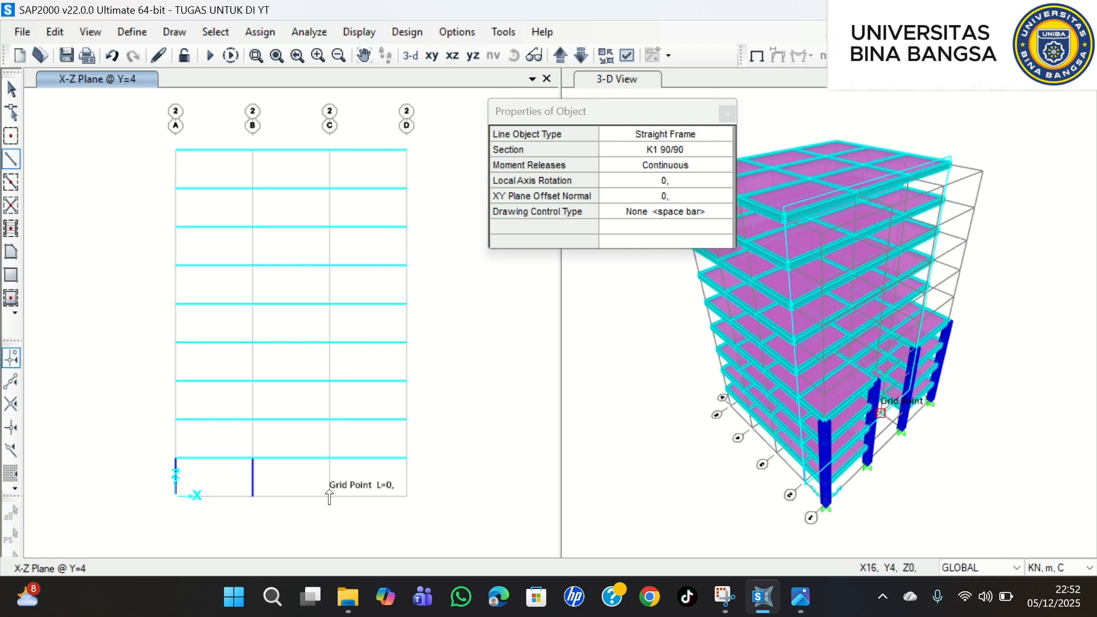
click(329, 460)
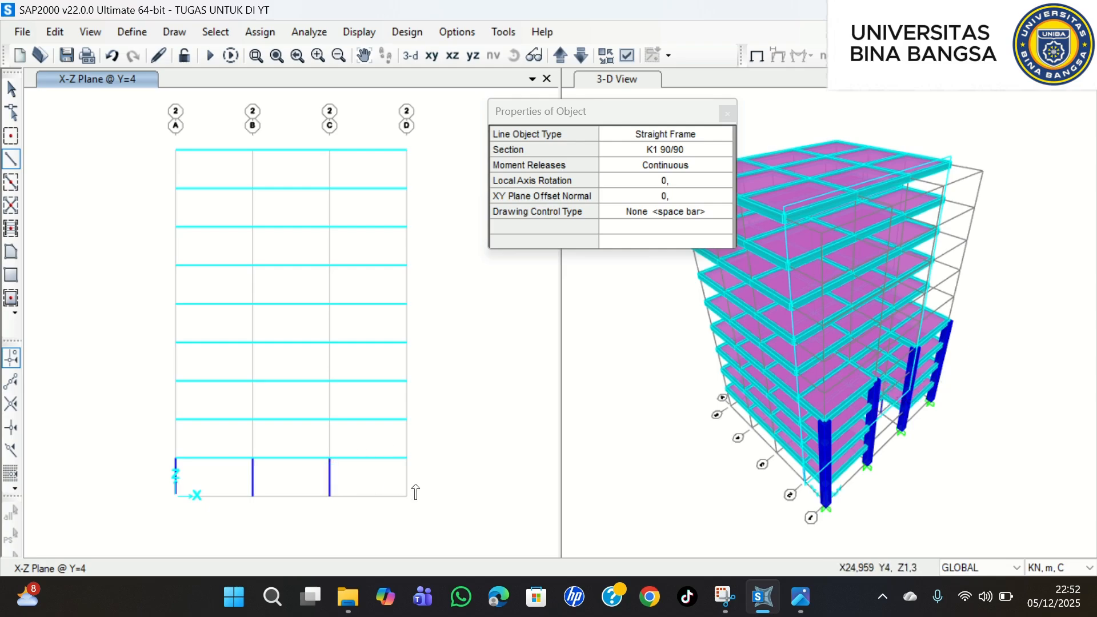
click(406, 460)
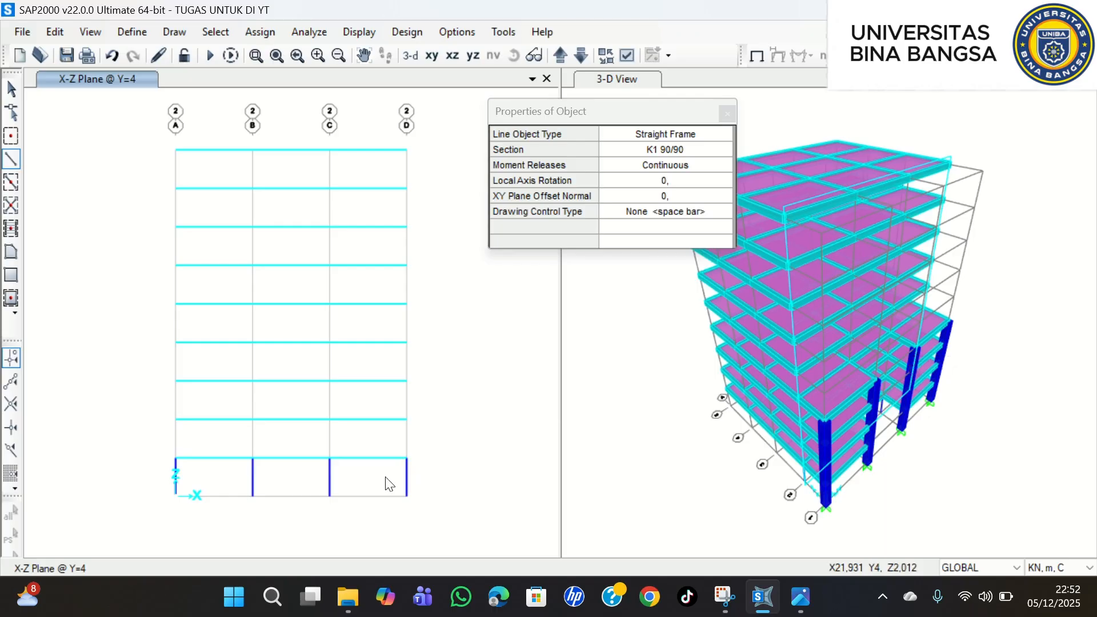
key(Escape)
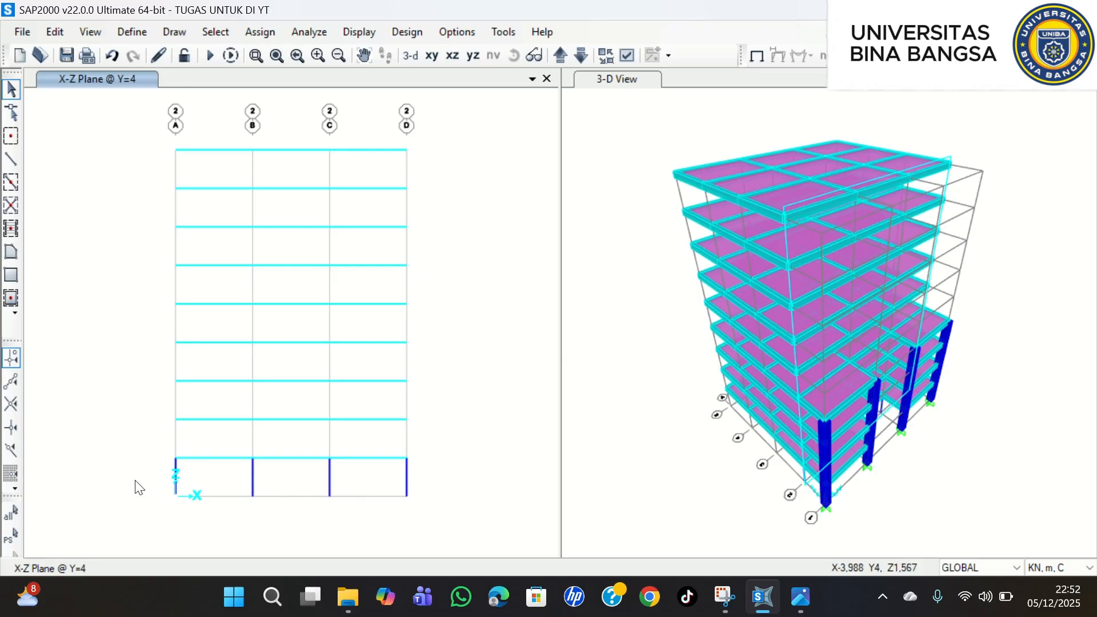
- Replicate the four base columns and their base joints at Y=4 linearly with dx 0, dy 0, dz 4 and a number of 8
drag(136, 482, 449, 515)
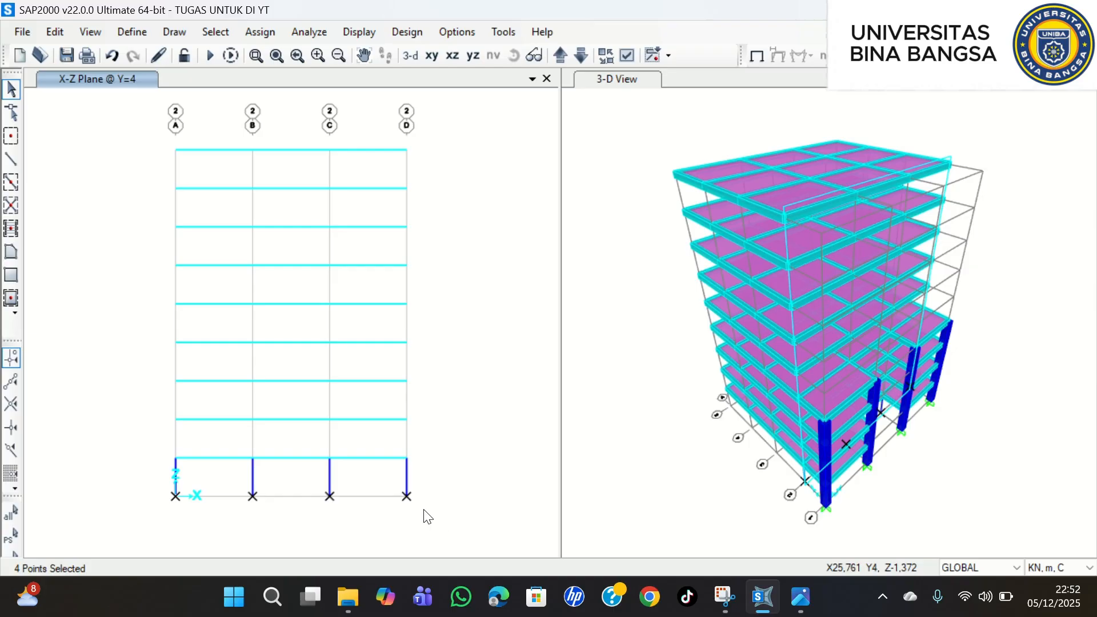
drag(453, 514, 148, 474)
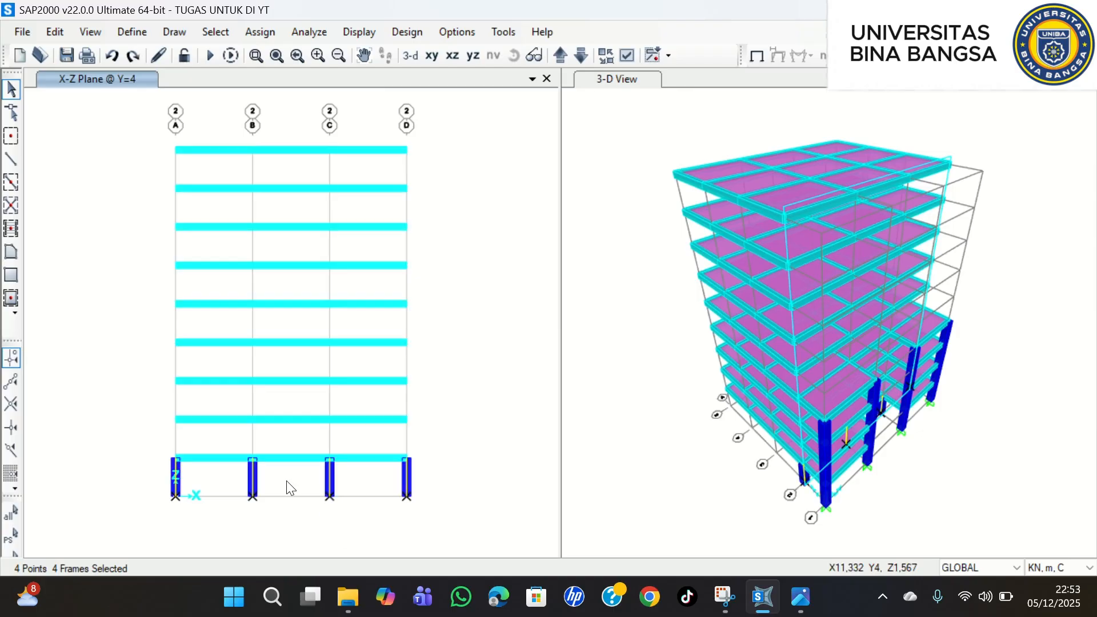
key(ctrl+r)
drag(432, 236, 381, 238)
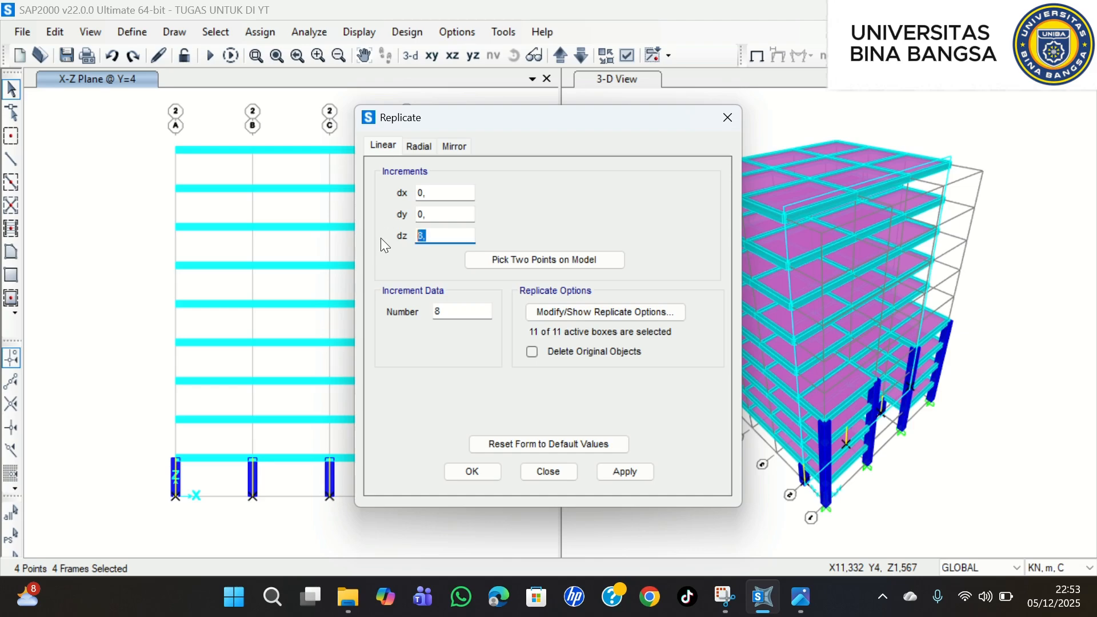
text(4)
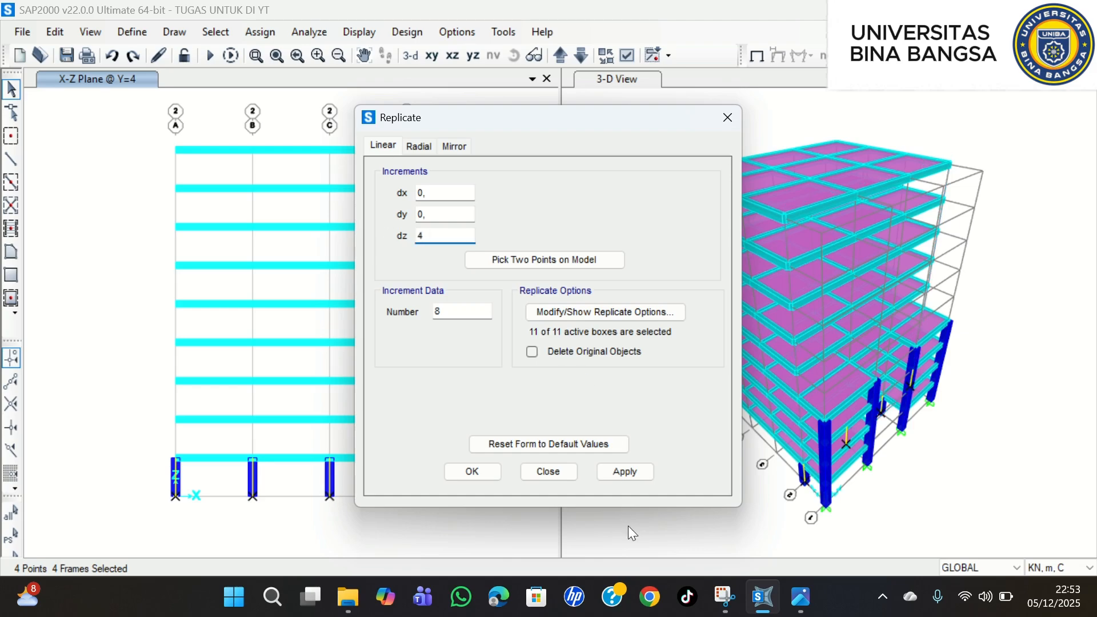
click(625, 471)
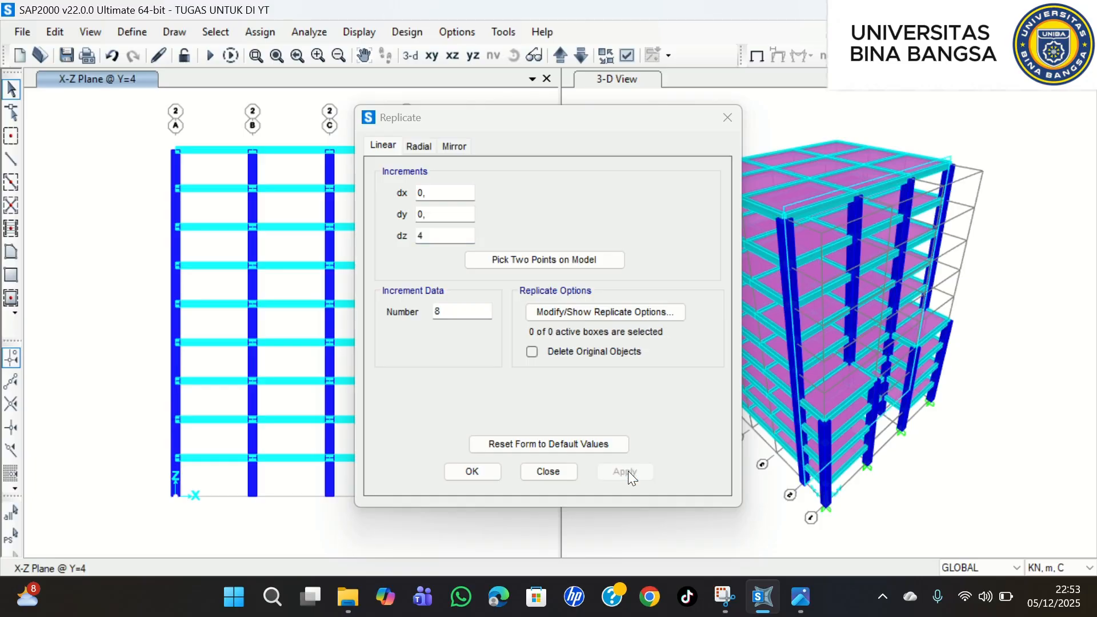
click(480, 475)
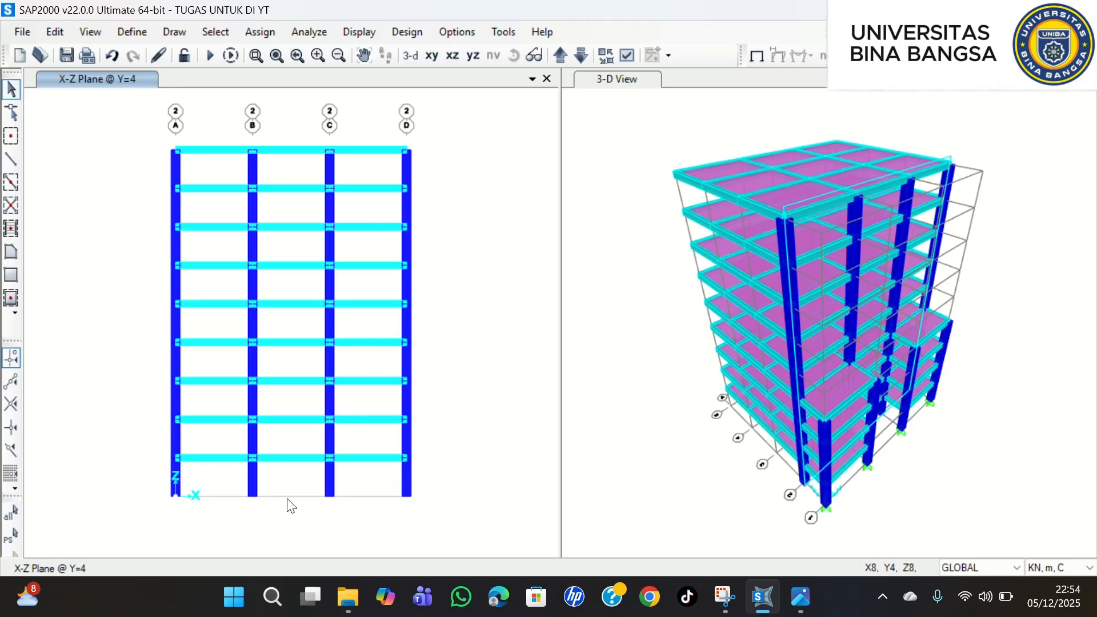
- Assign fixed joint restraints, with all translations and rotations restrained, to the four base joints at Y=4
drag(327, 523, 435, 532)
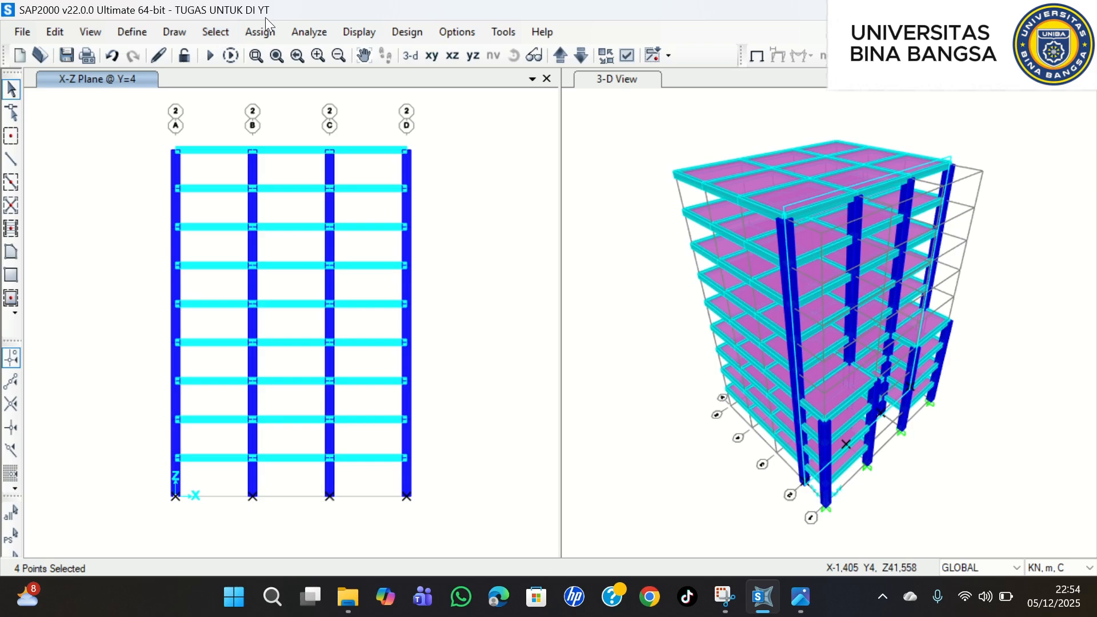
click(244, 32)
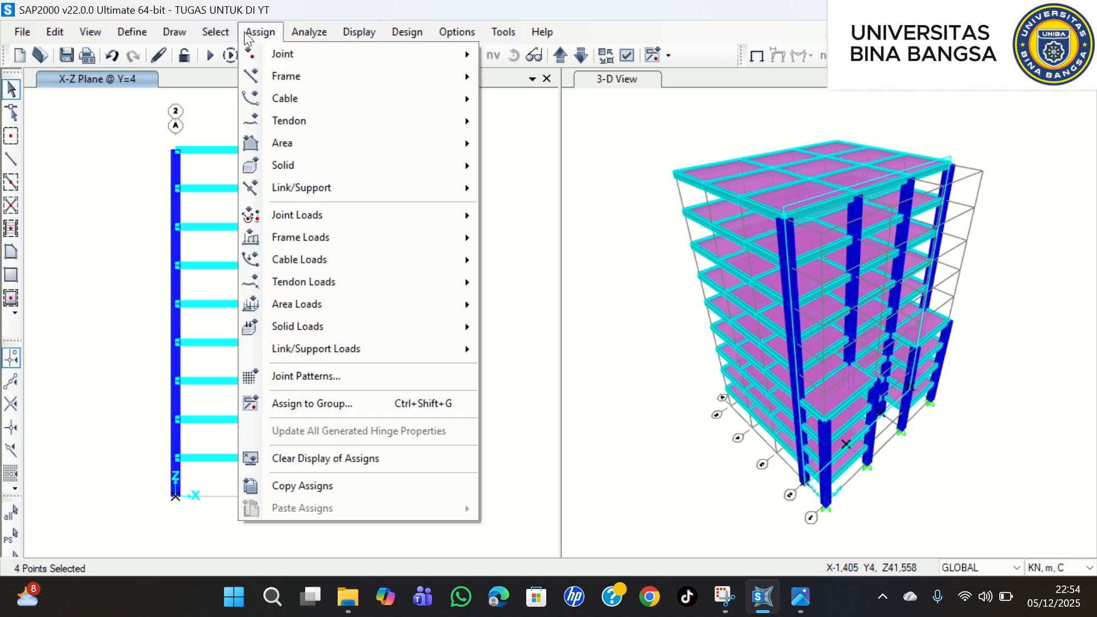
mouse_move(289, 60)
click(524, 58)
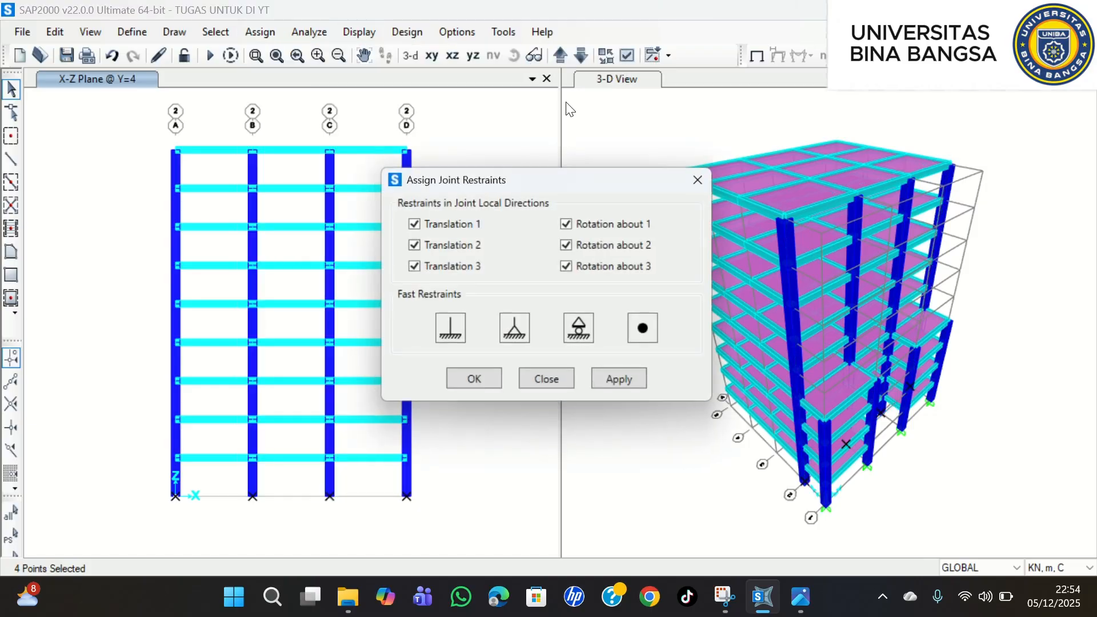
click(476, 380)
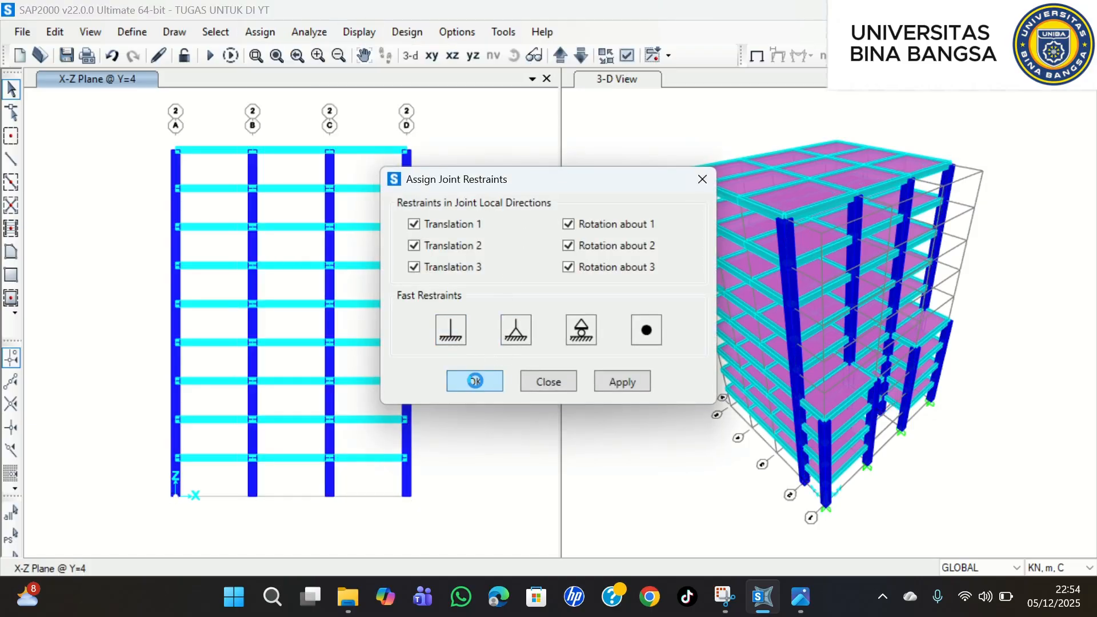
click(601, 379)
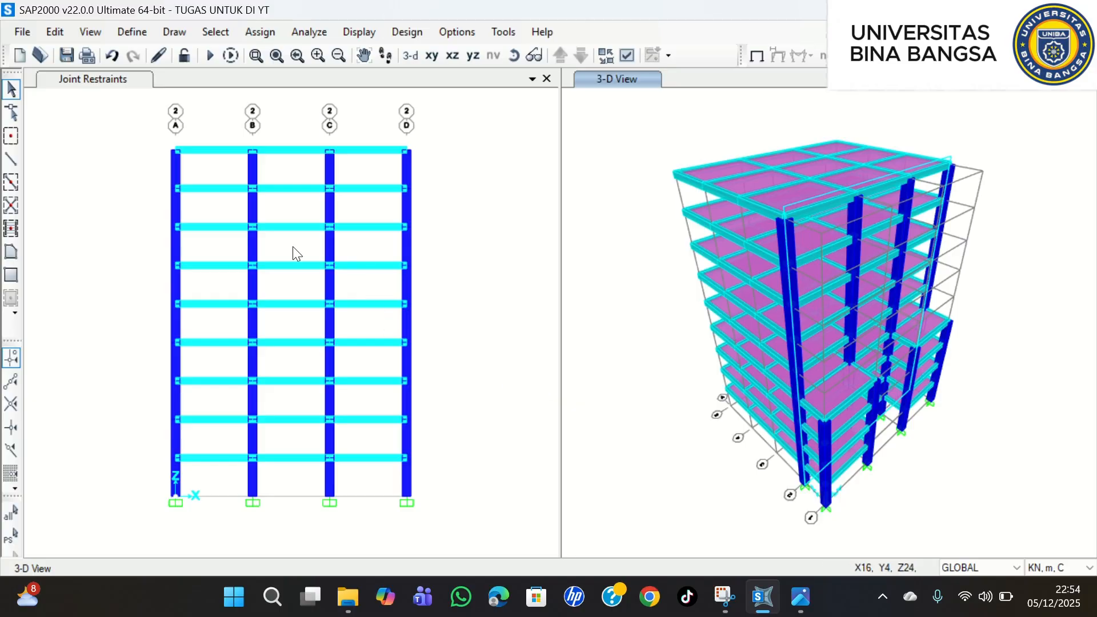
- Replicate the full-height columns and joints on grid lines A to D at Y=4 linearly with dx 0, dy 6, dz 0 and a number of 3
drag(156, 128, 186, 517)
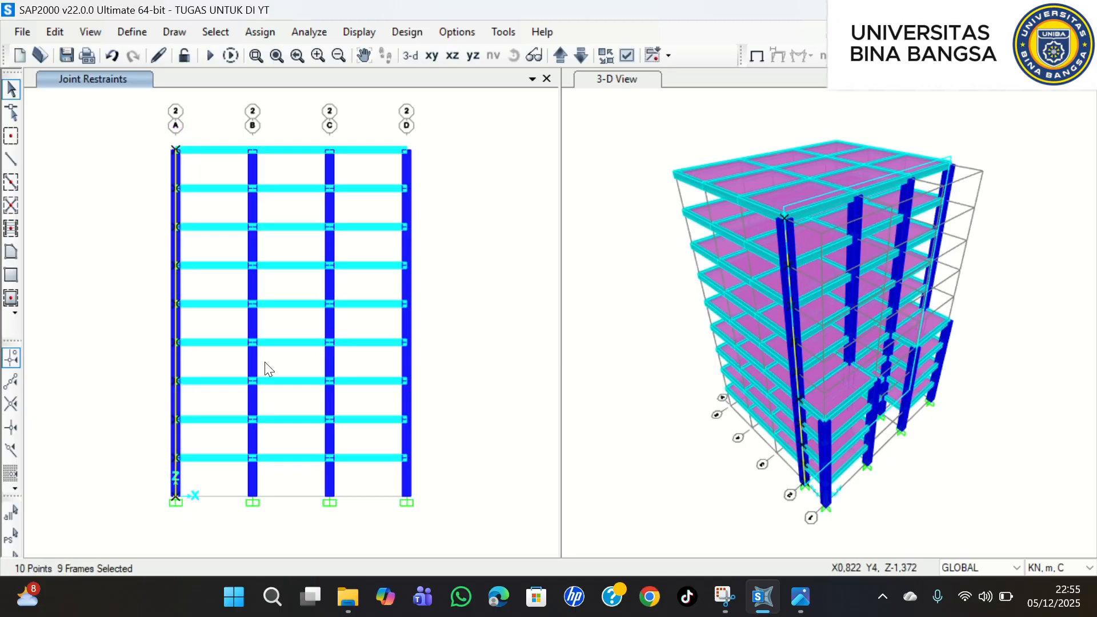
drag(240, 120, 266, 524)
drag(313, 123, 354, 548)
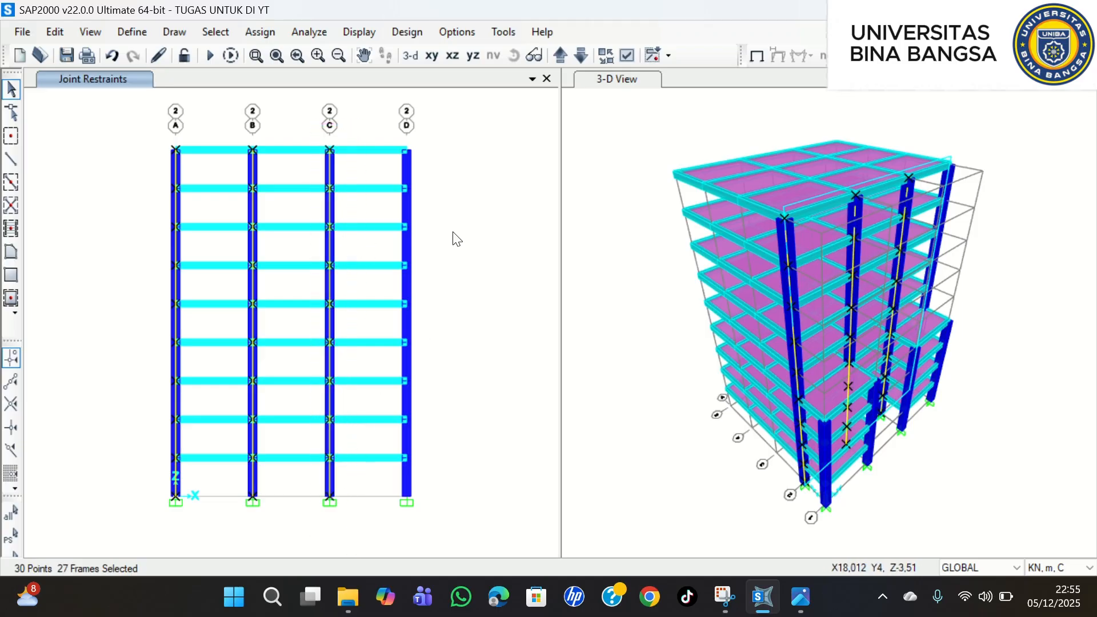
drag(405, 129, 429, 520)
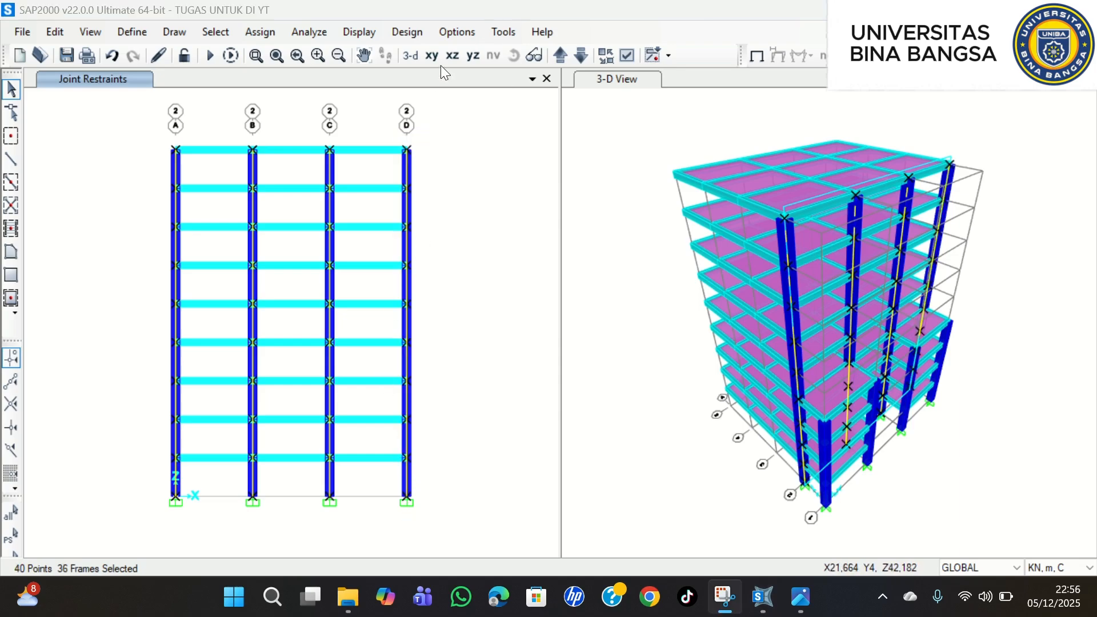
key(ctrl+r)
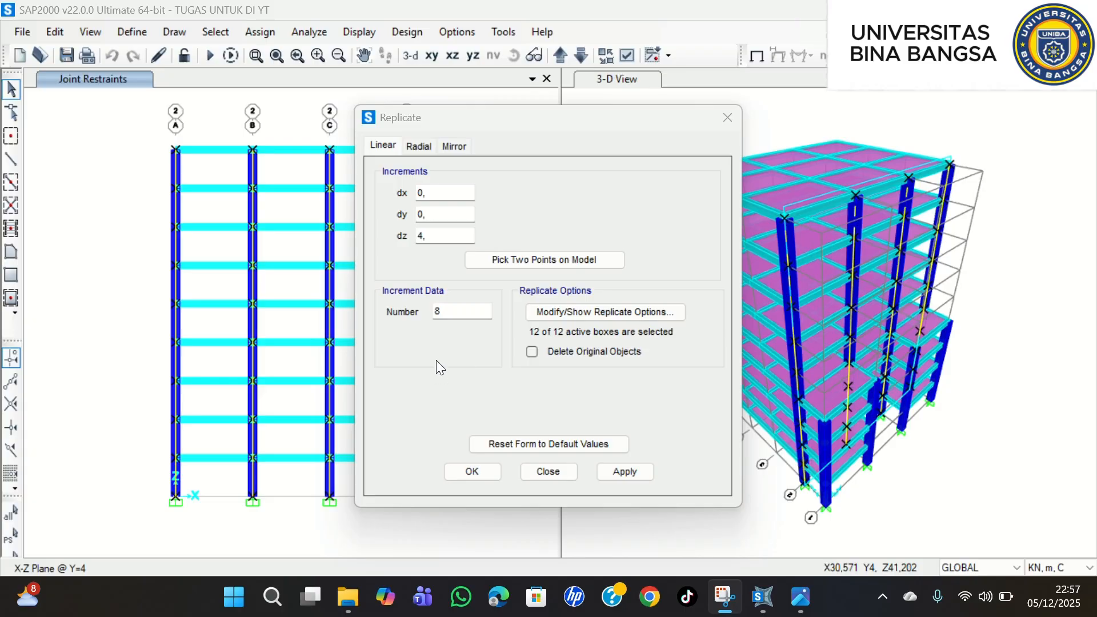
click(440, 238)
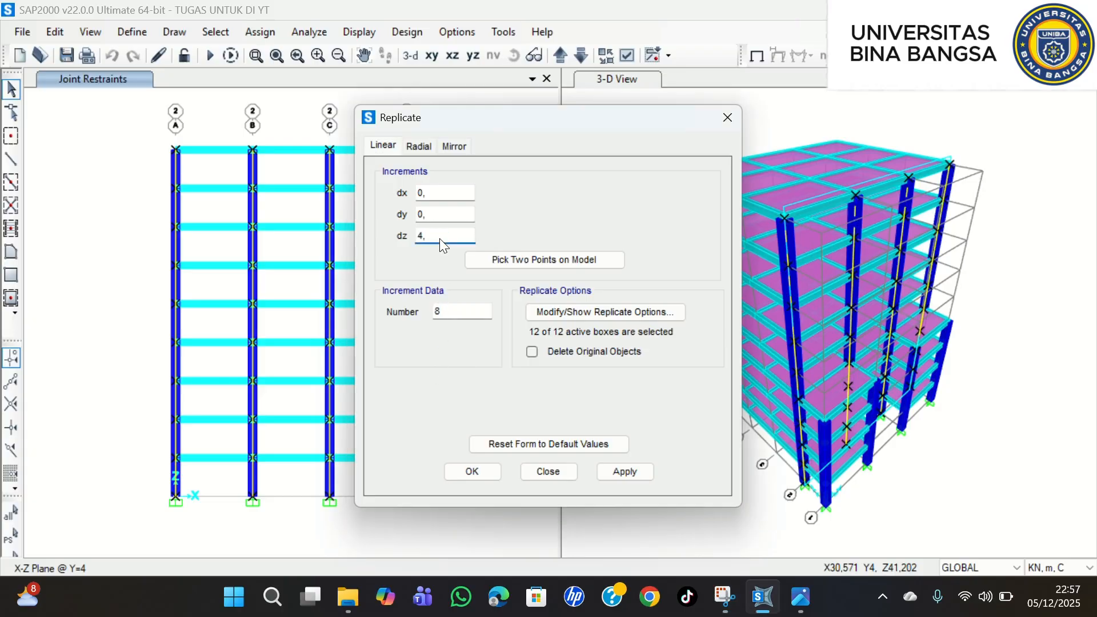
key(BackSpace)
key(BackSpace)
text(0)
double_click(436, 214)
text(6)
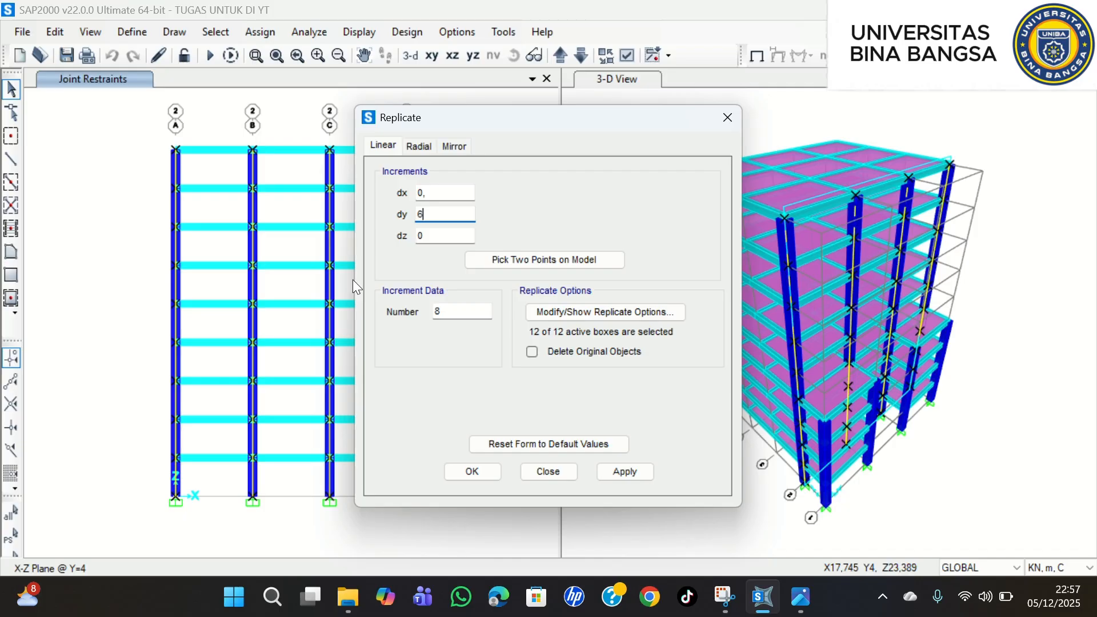
click(467, 313)
key(BackSpace)
text(3)
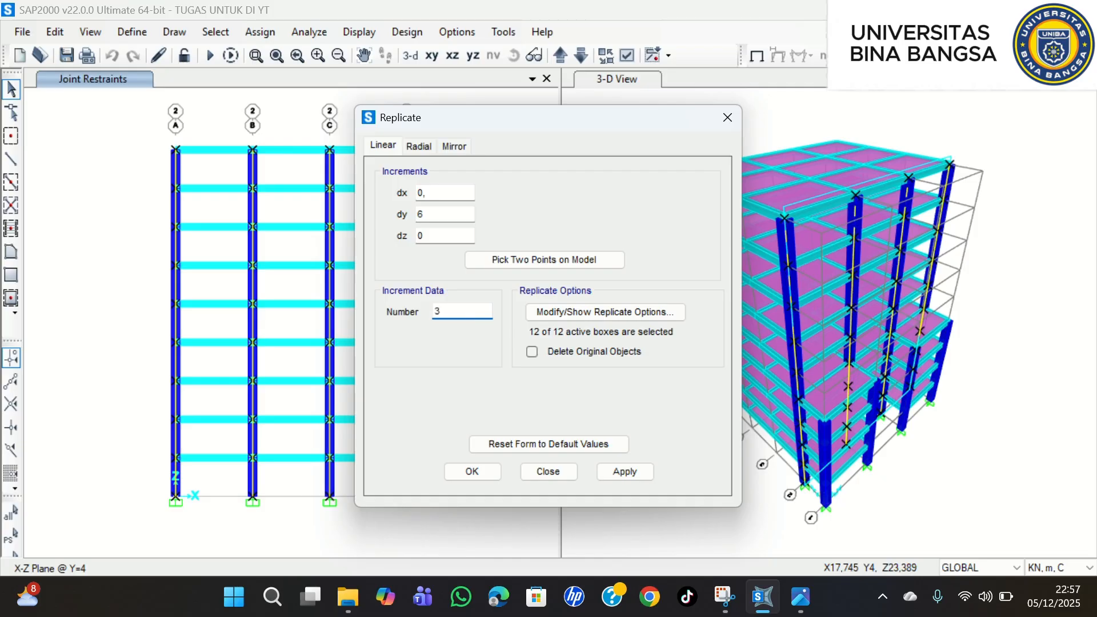
click(626, 472)
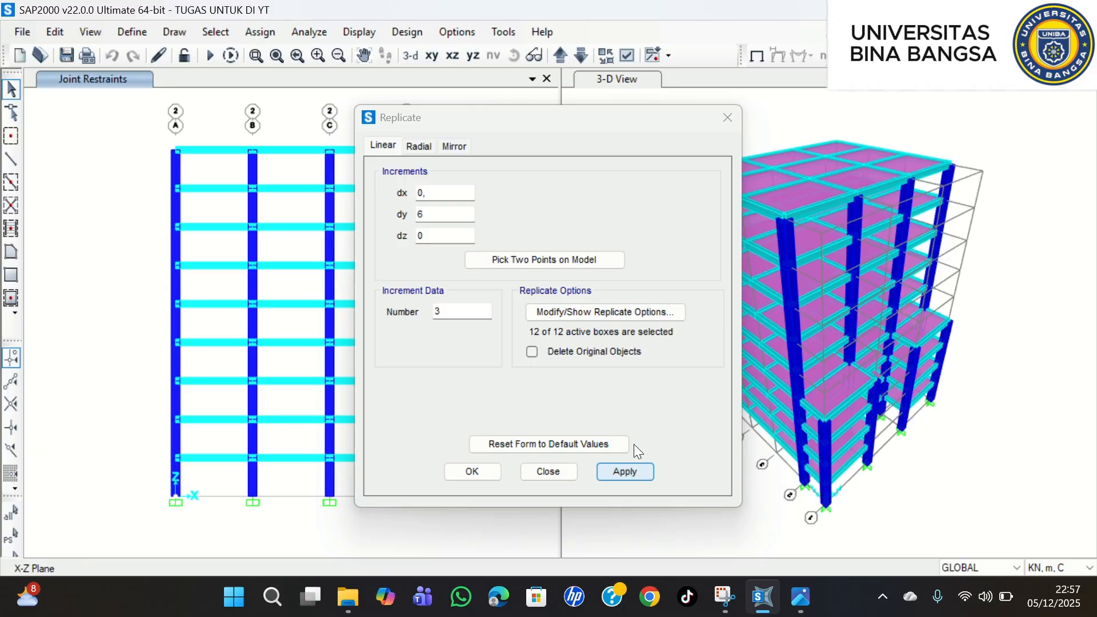
click(482, 474)
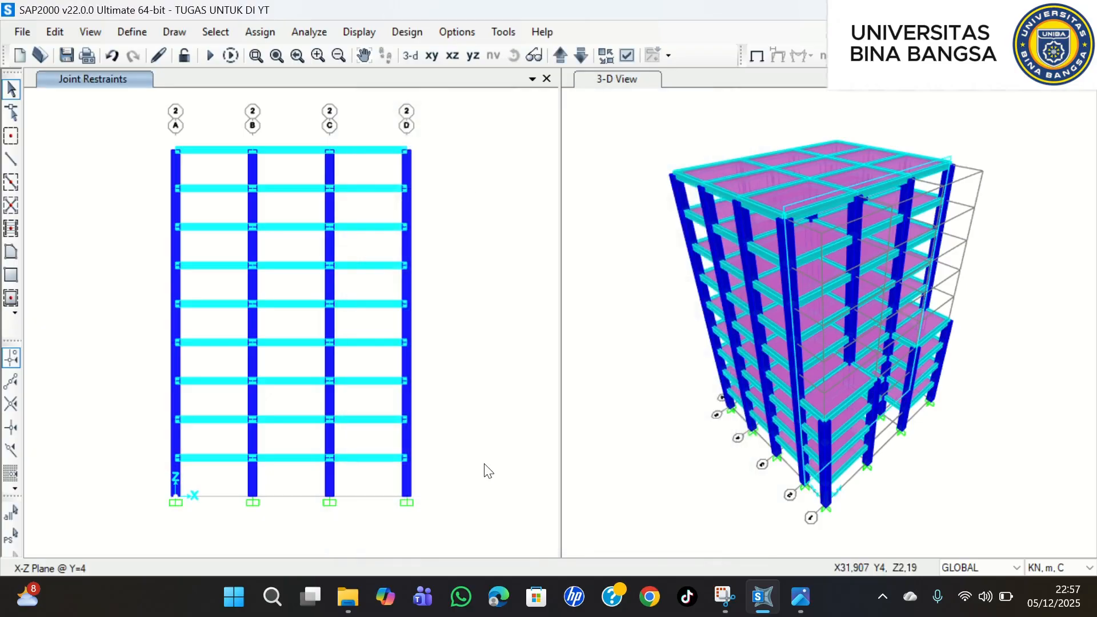
- Switch the X-Z elevation at Y=4 to a 3-D view of the whole building
click(459, 25)
click(467, 159)
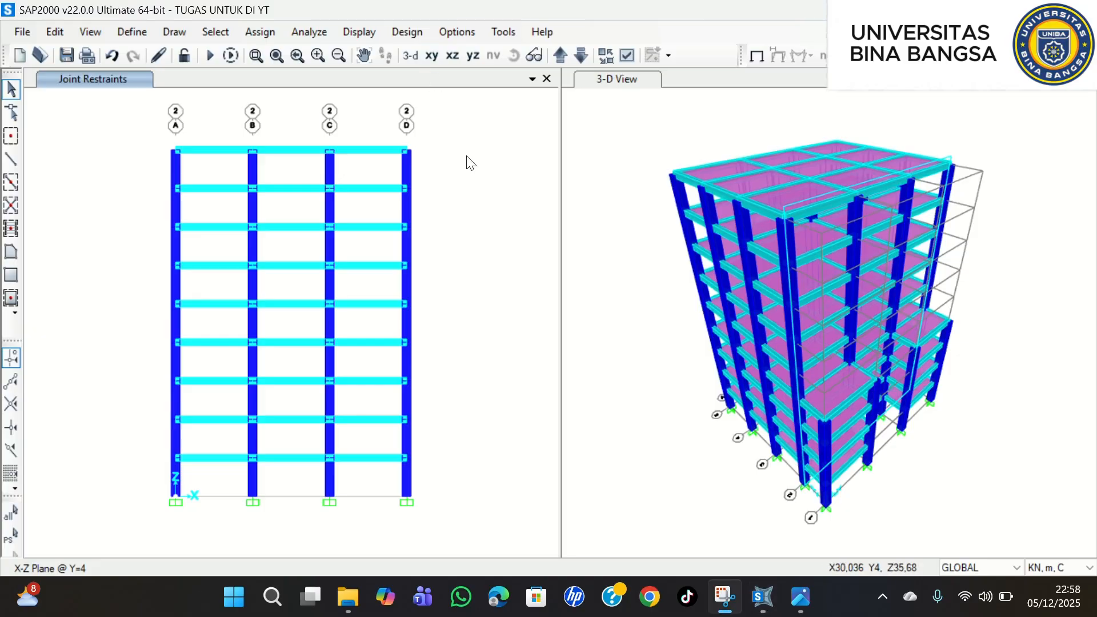
click(412, 56)
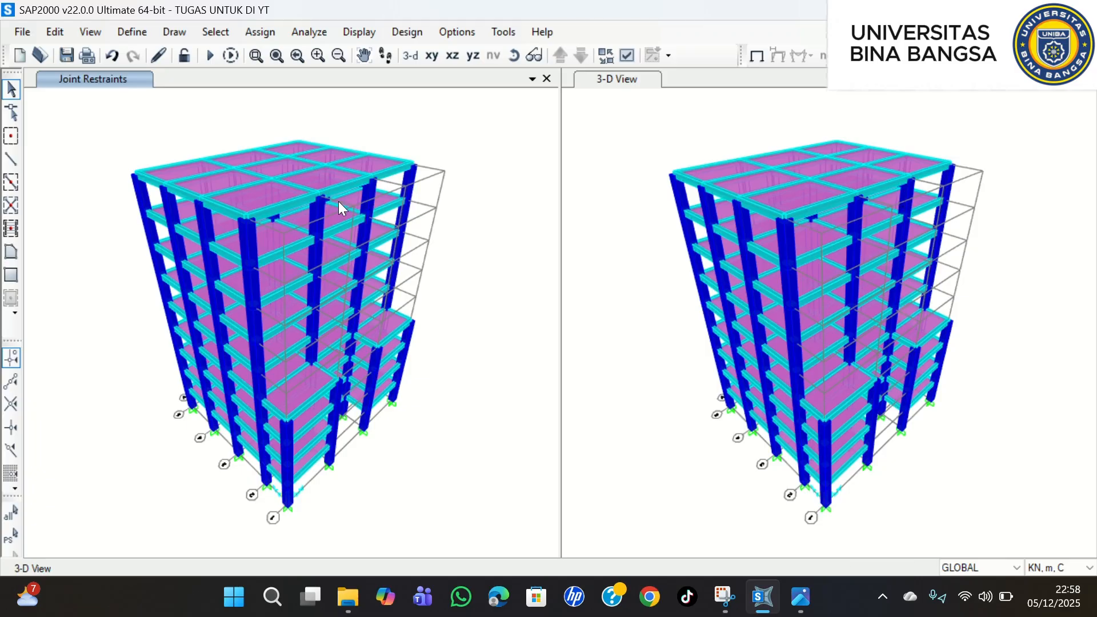
- Select all slab areas in the model by their area section PELAT 23
click(269, 32)
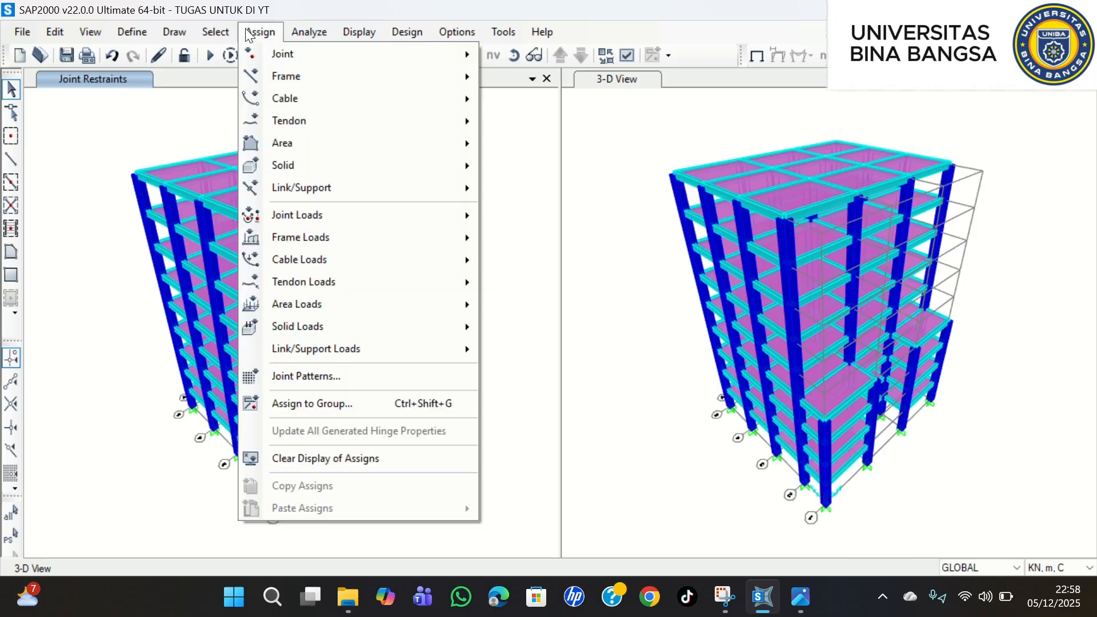
click(249, 32)
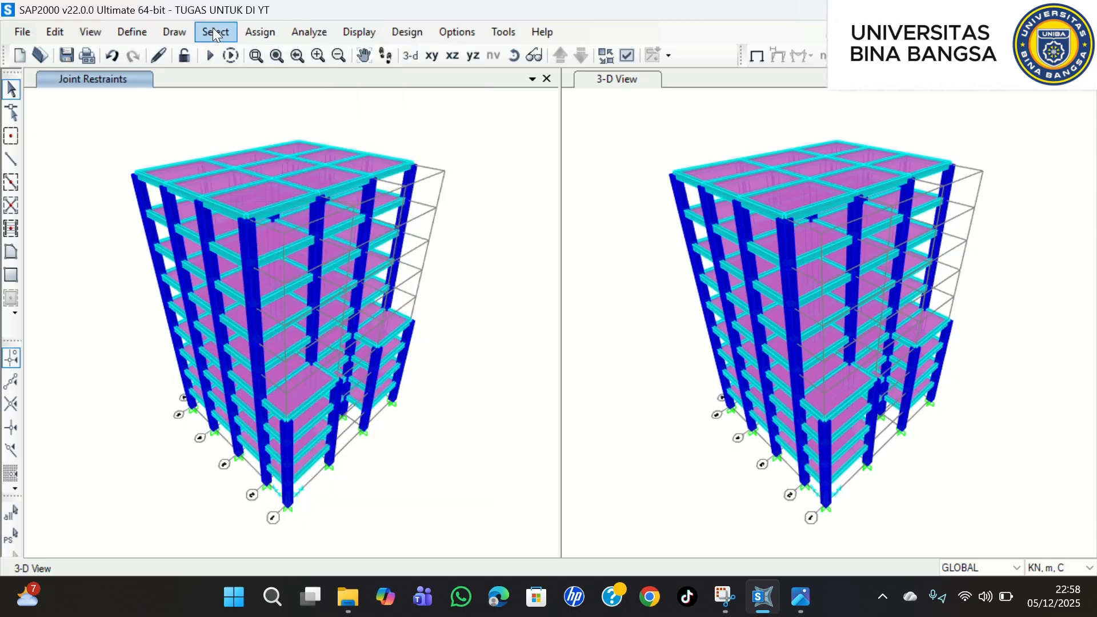
click(220, 32)
mouse_move(232, 48)
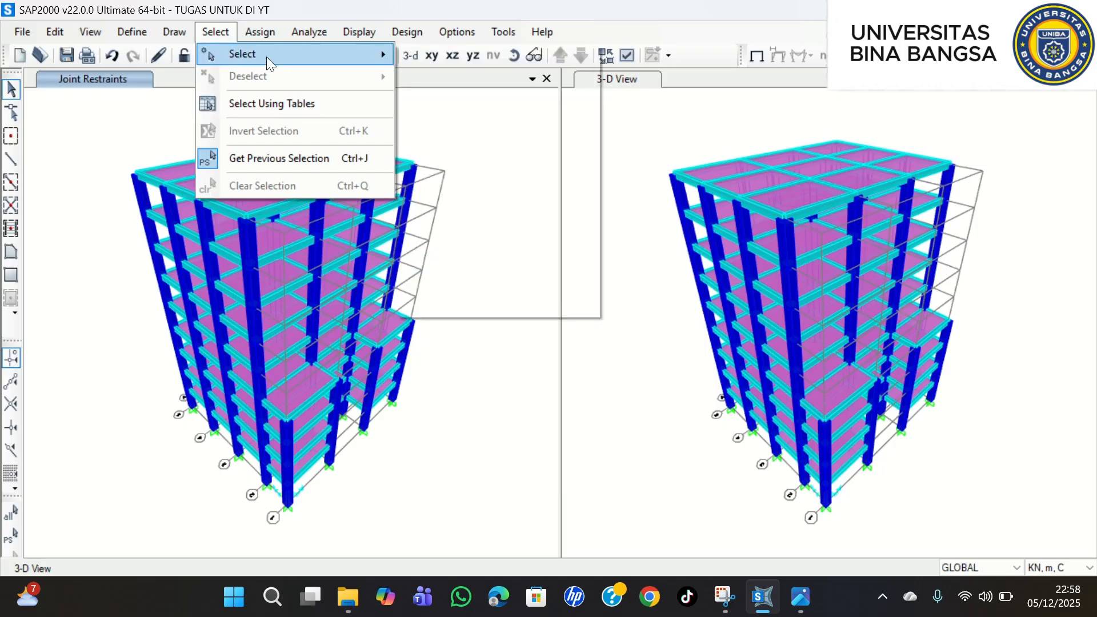
mouse_move(266, 57)
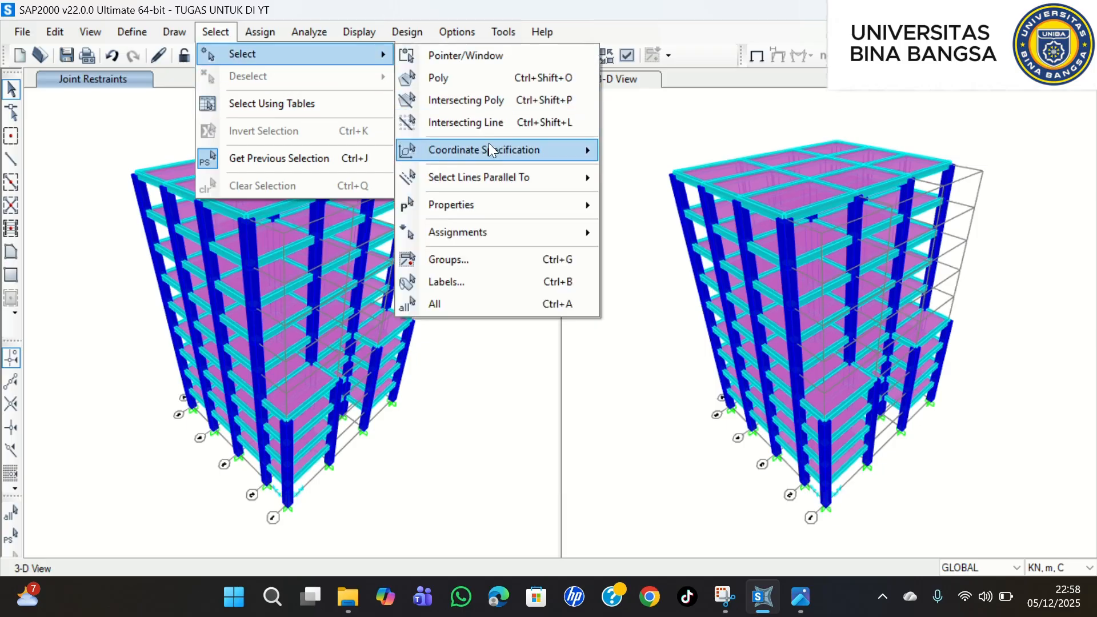
mouse_move(504, 207)
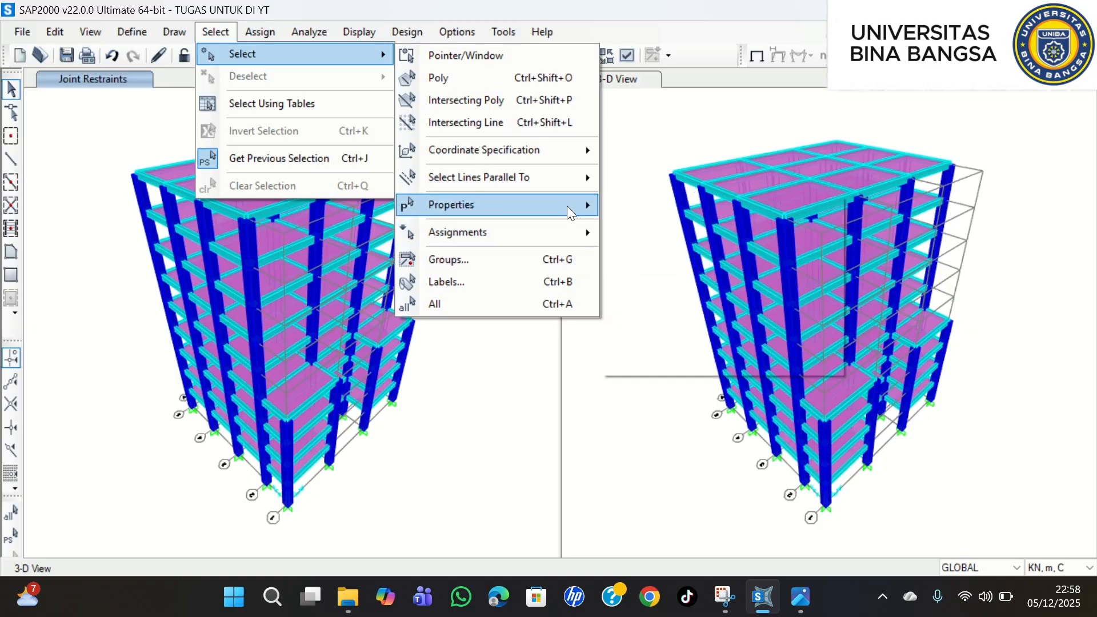
mouse_move(568, 213)
click(650, 291)
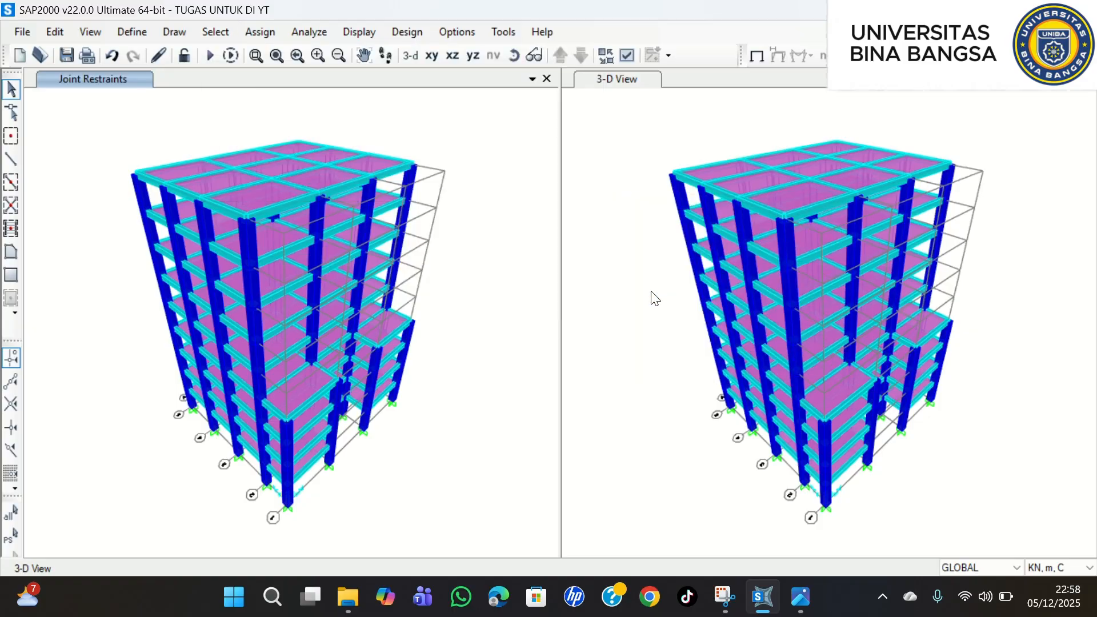
click(538, 208)
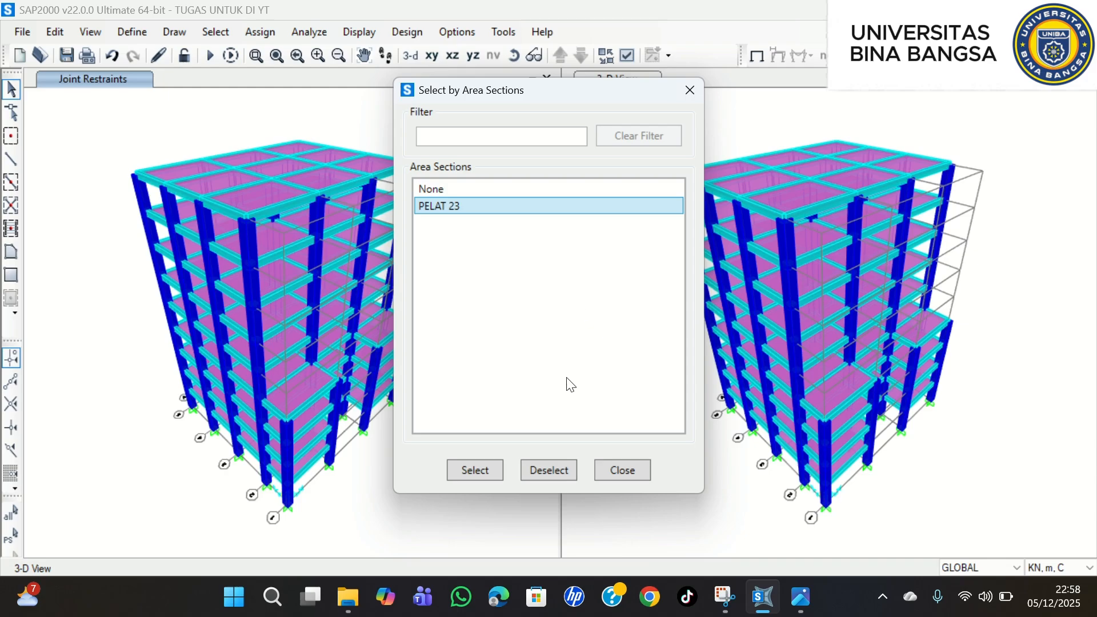
click(486, 465)
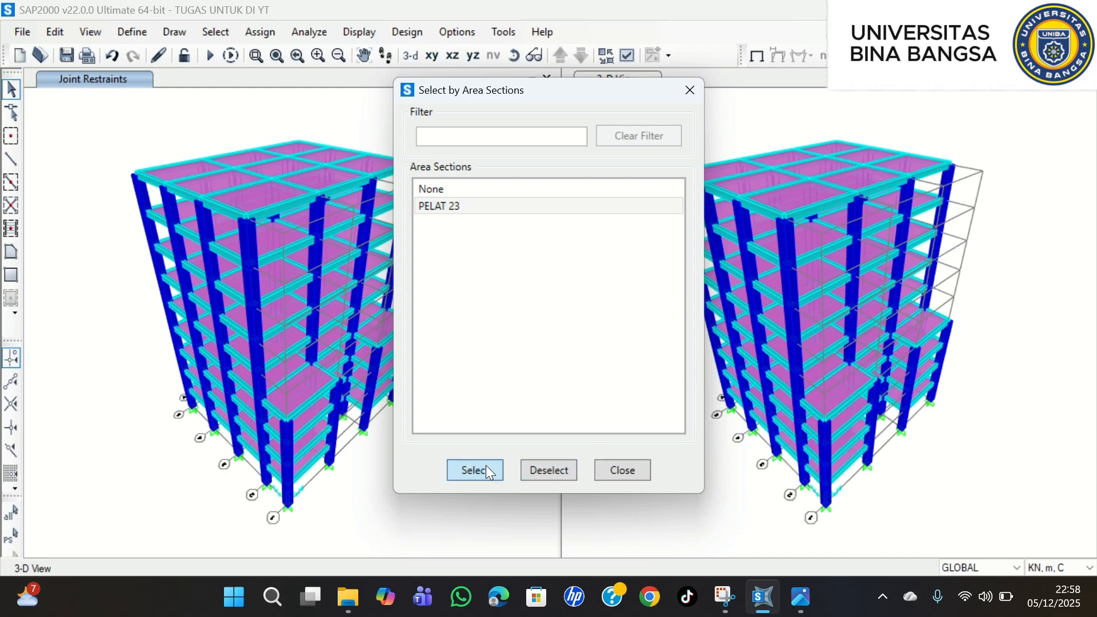
click(623, 471)
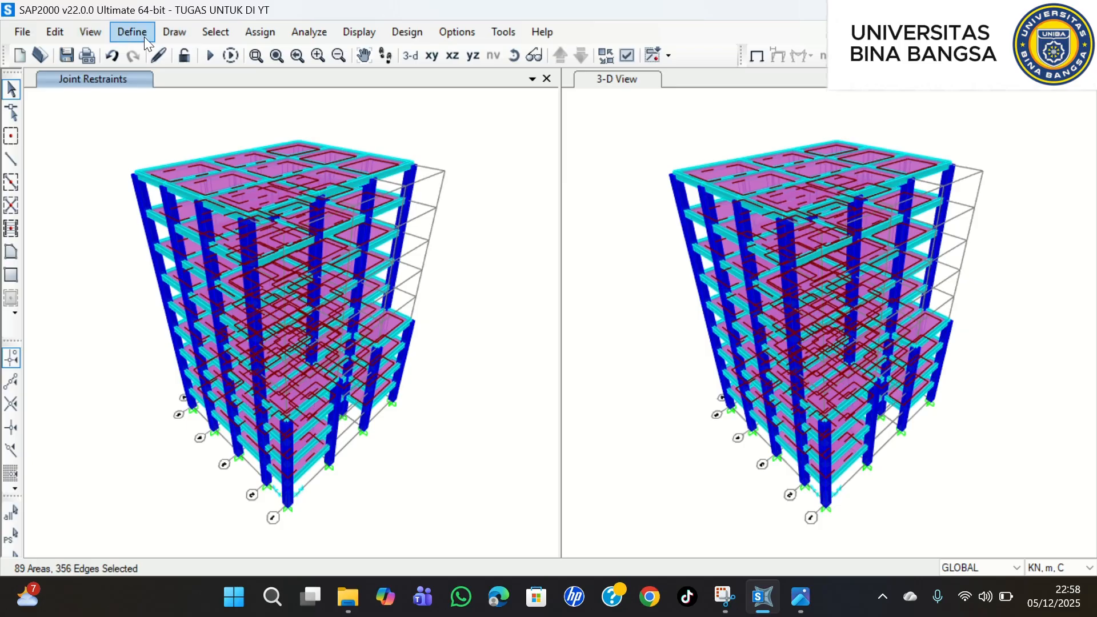
- Assign a uniform shell load of 1,5 kN/m² in the gravity direction to the selected slabs under the SUPER DEAD load pattern, replacing existing loads
click(258, 33)
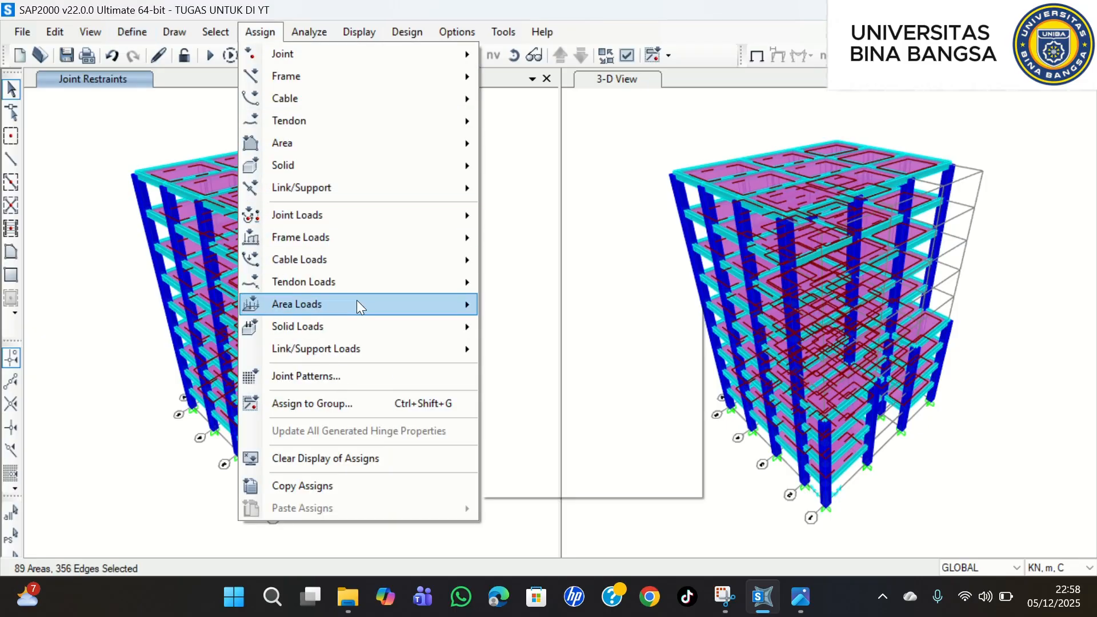
mouse_move(395, 306)
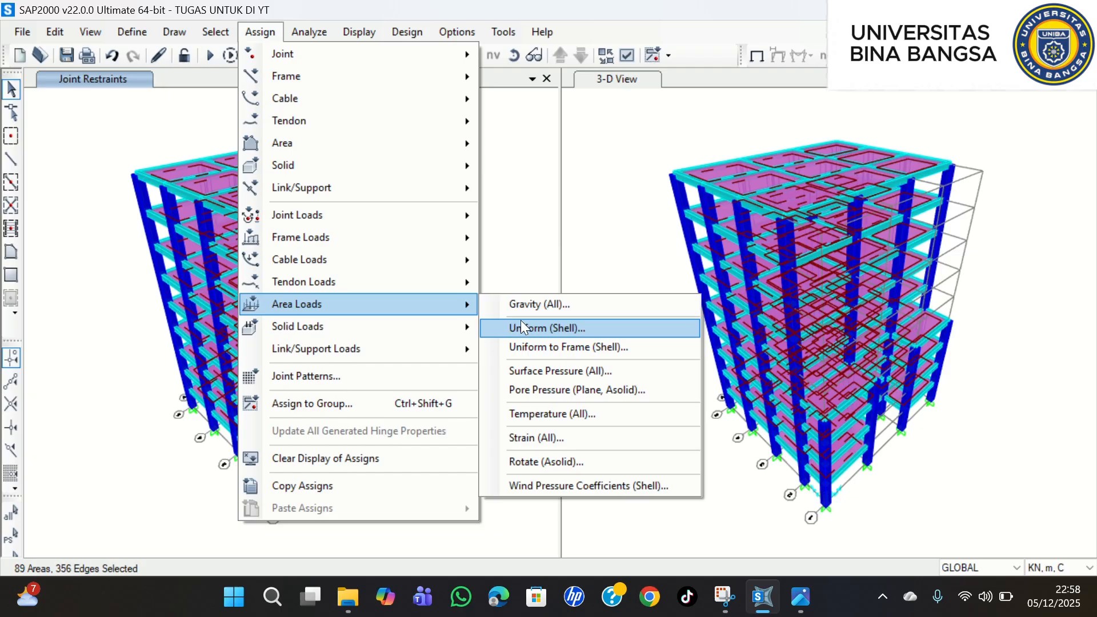
click(550, 327)
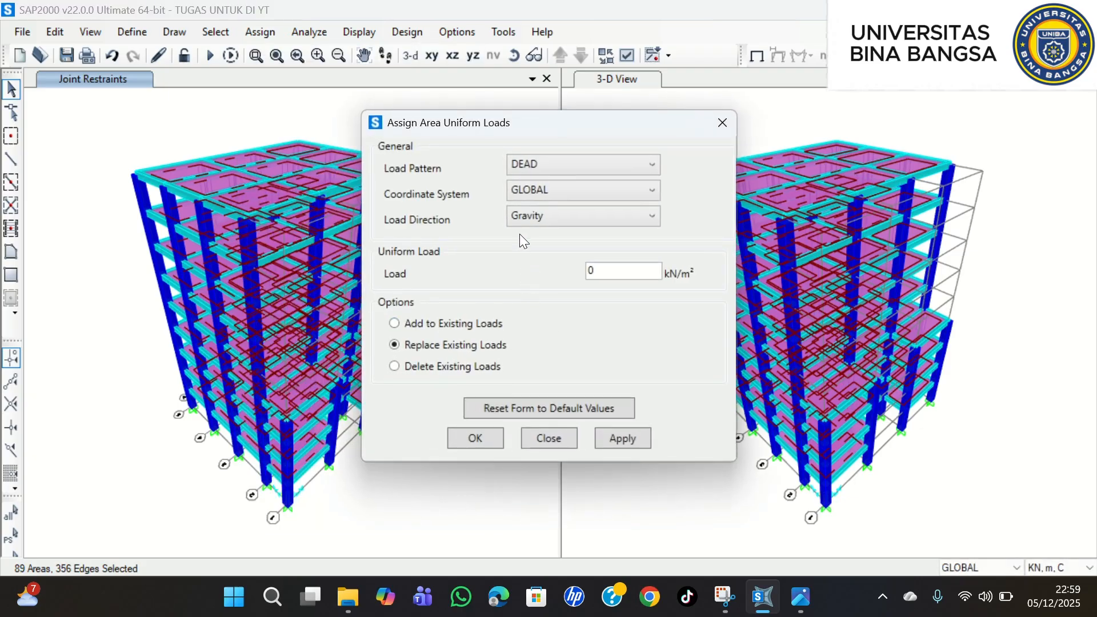
click(605, 278)
click(628, 174)
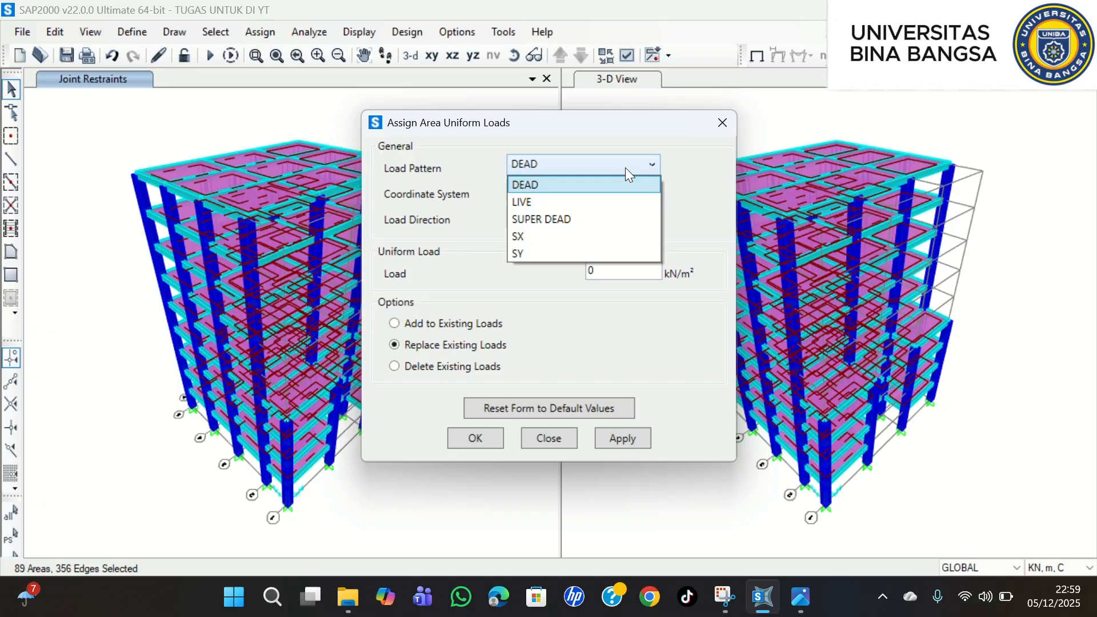
click(576, 219)
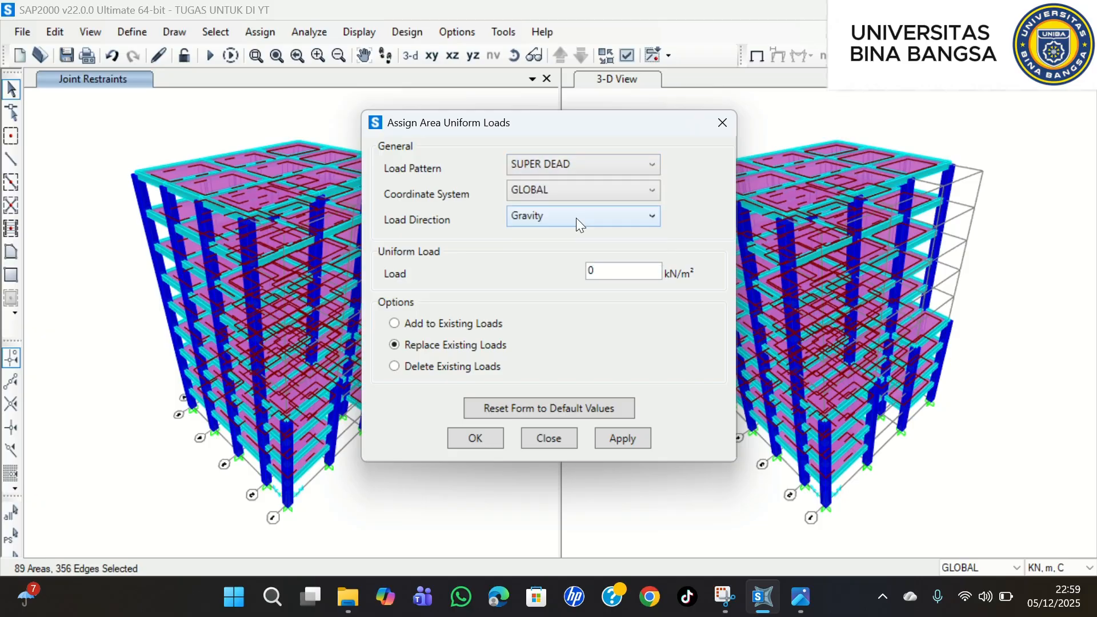
click(616, 275)
key(BackSpace)
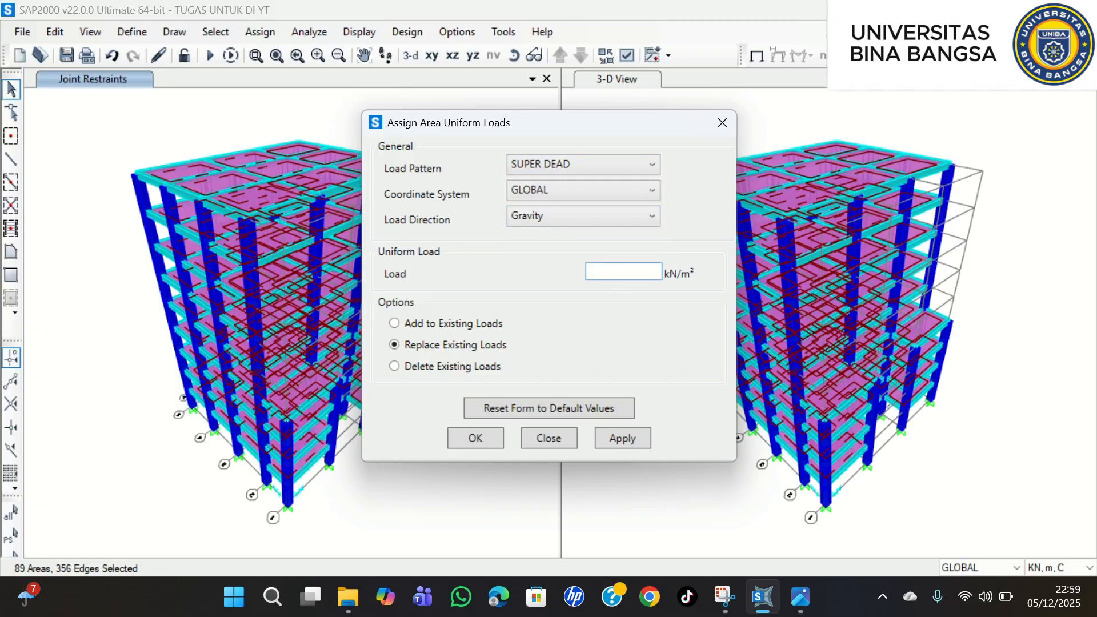
text(1,5)
click(634, 438)
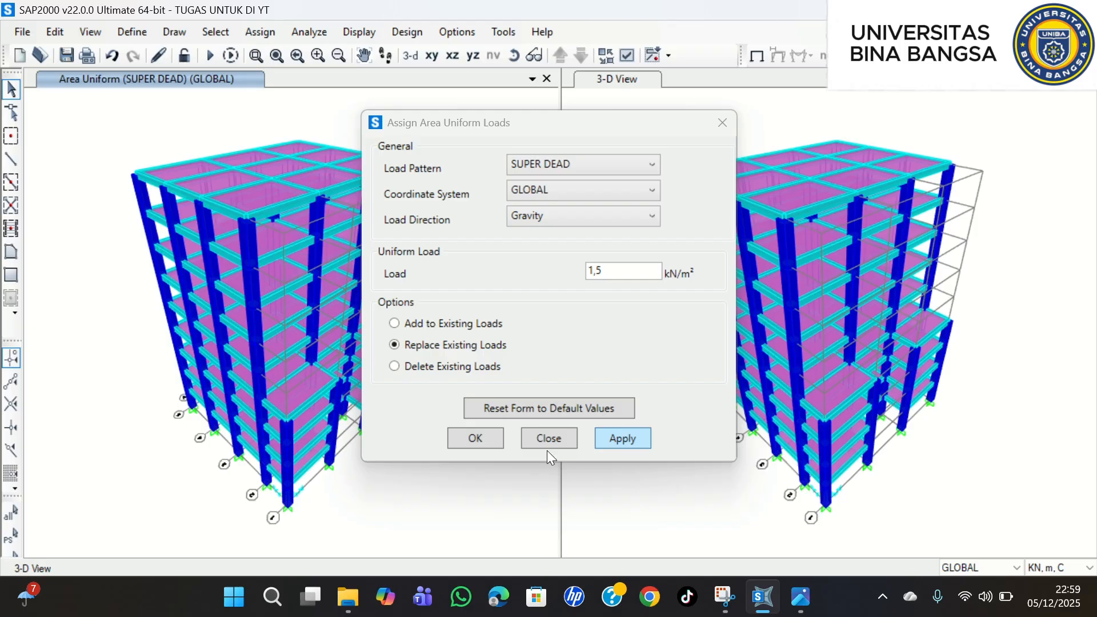
click(473, 438)
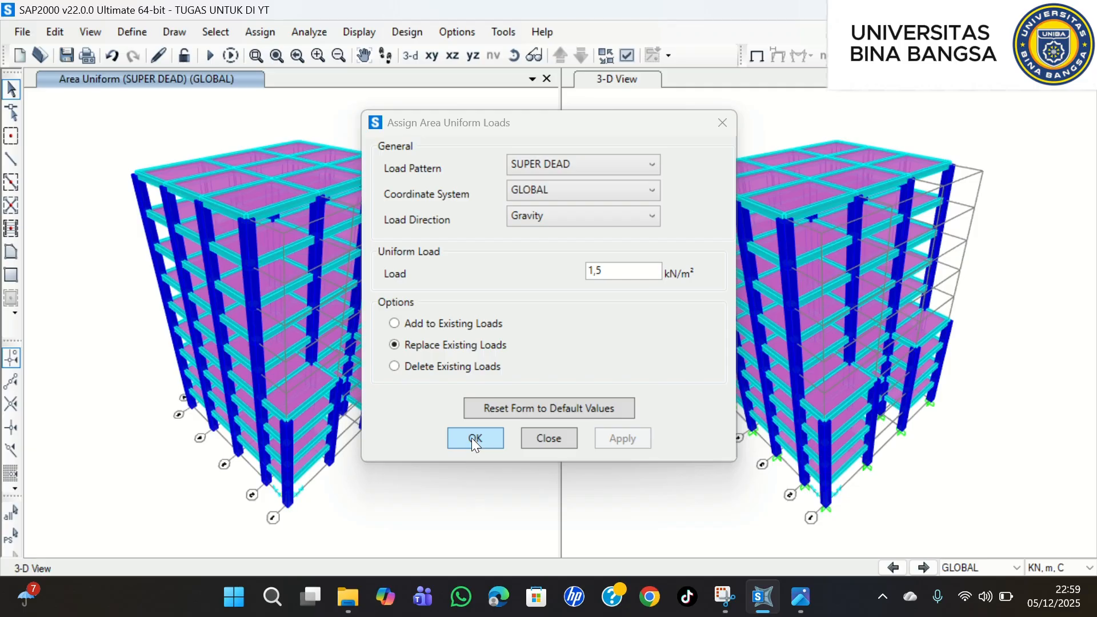
click(473, 438)
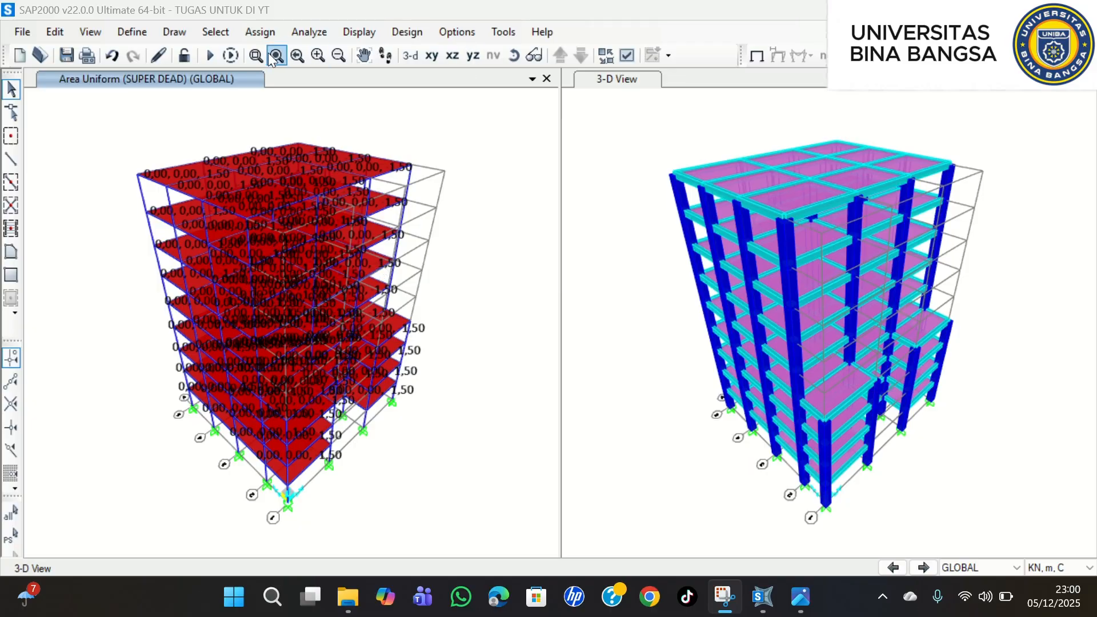
- Reselect all slab areas and assign them a uniform gravity load of 4,79 kN/m² under the LIVE load pattern, replacing existing loads
click(221, 31)
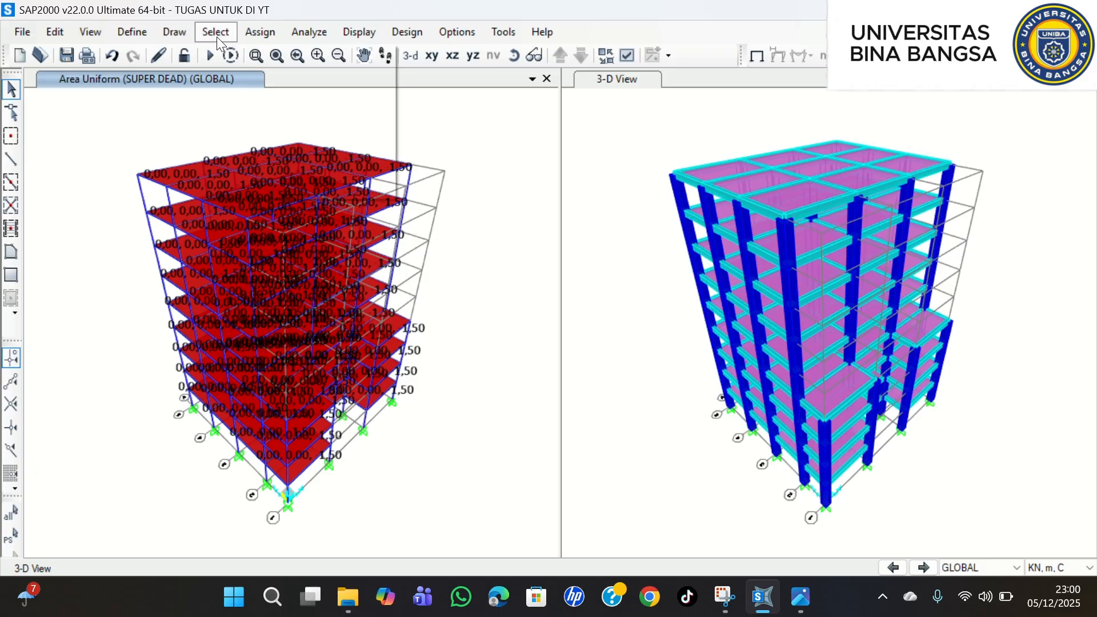
click(217, 36)
click(252, 158)
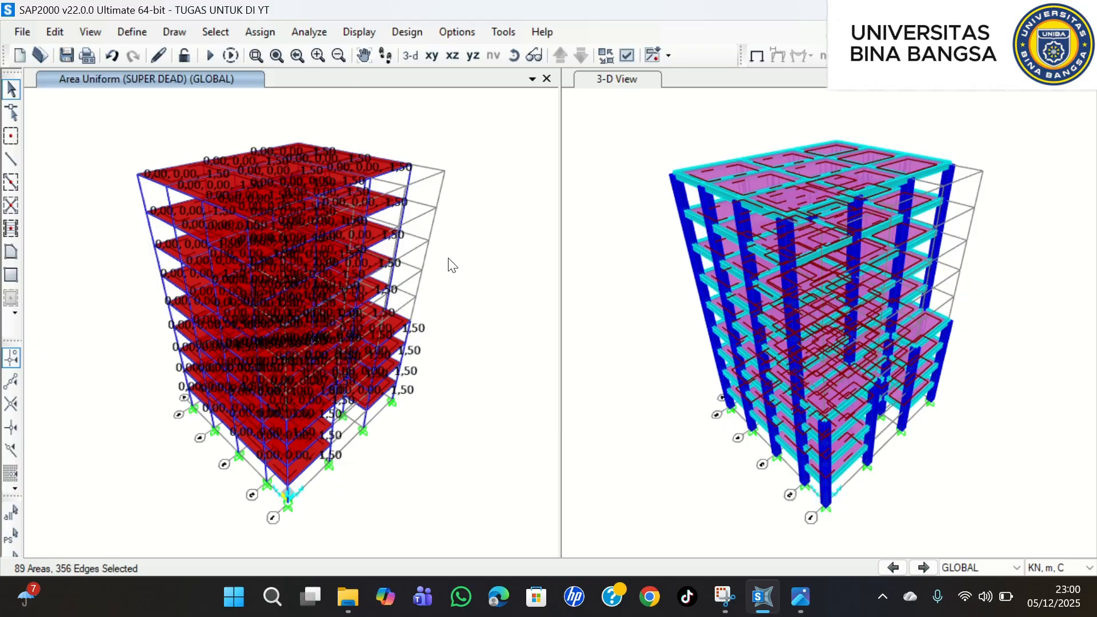
click(260, 32)
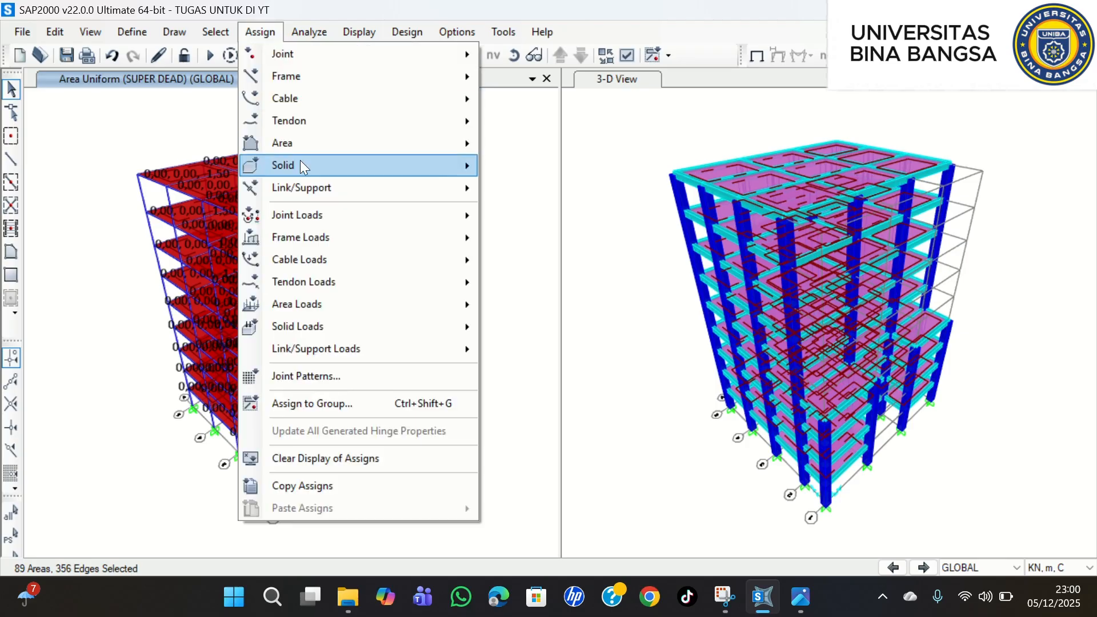
mouse_move(331, 283)
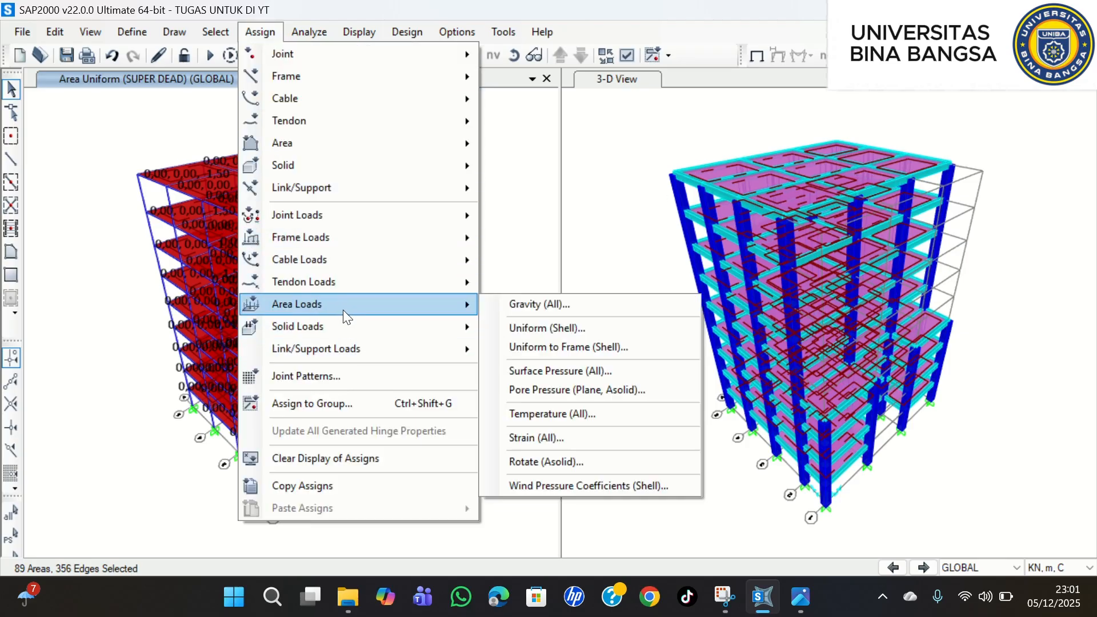
click(531, 327)
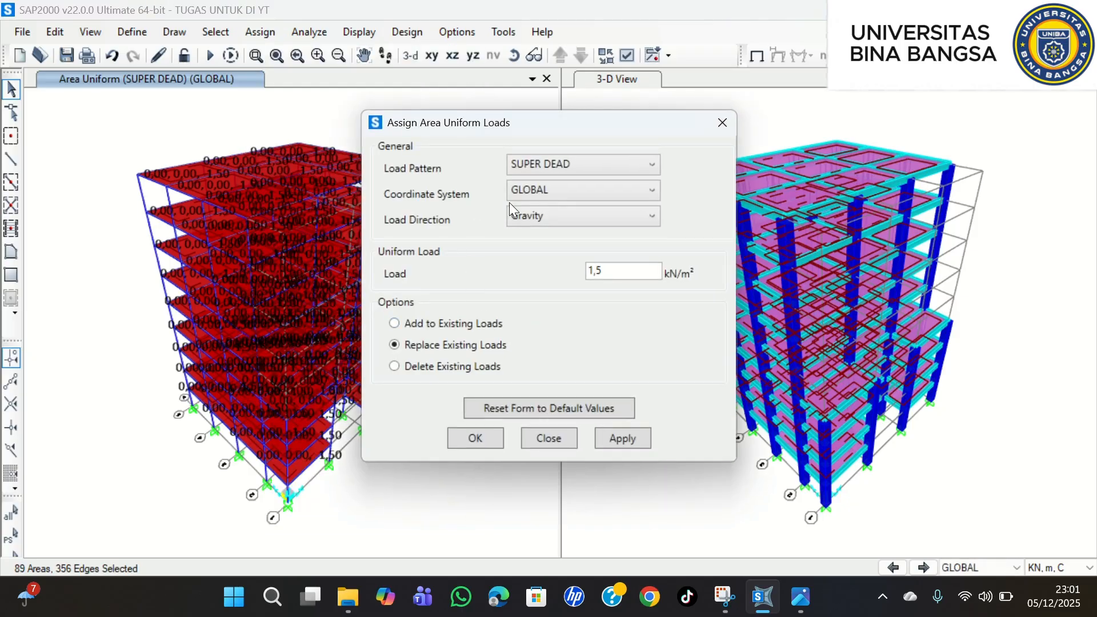
click(595, 163)
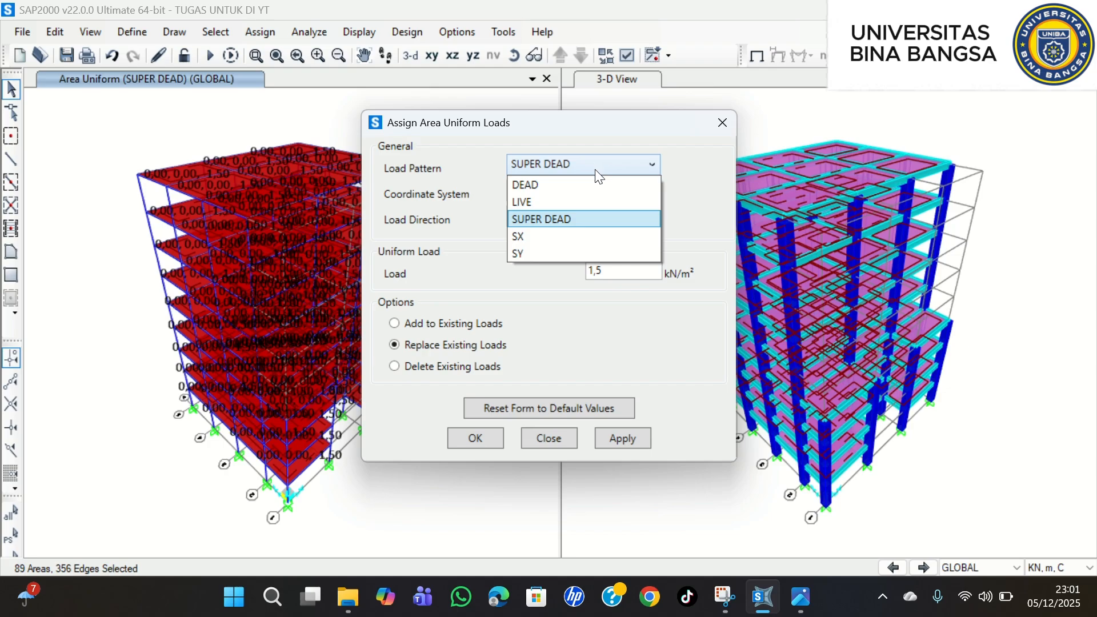
click(560, 204)
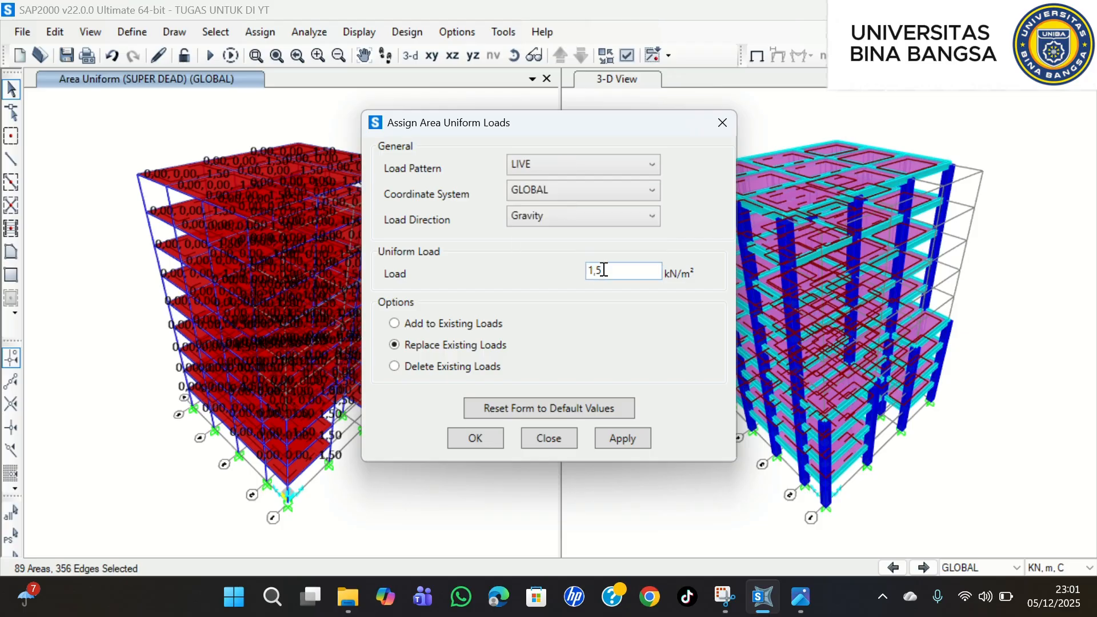
drag(612, 270, 557, 277)
text(4,79)
click(622, 437)
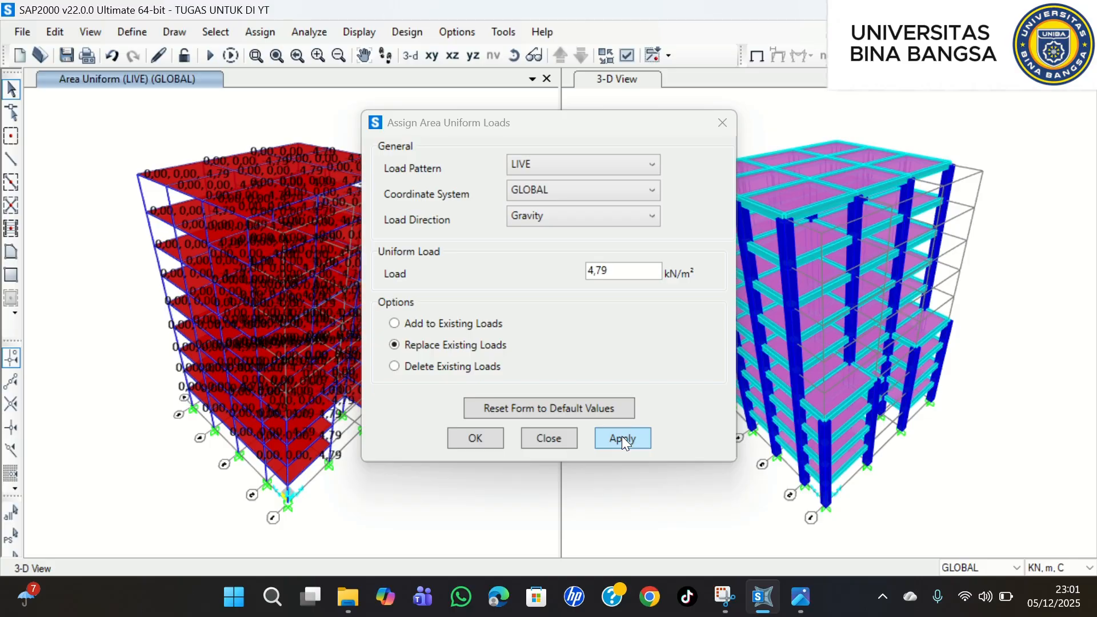
click(477, 441)
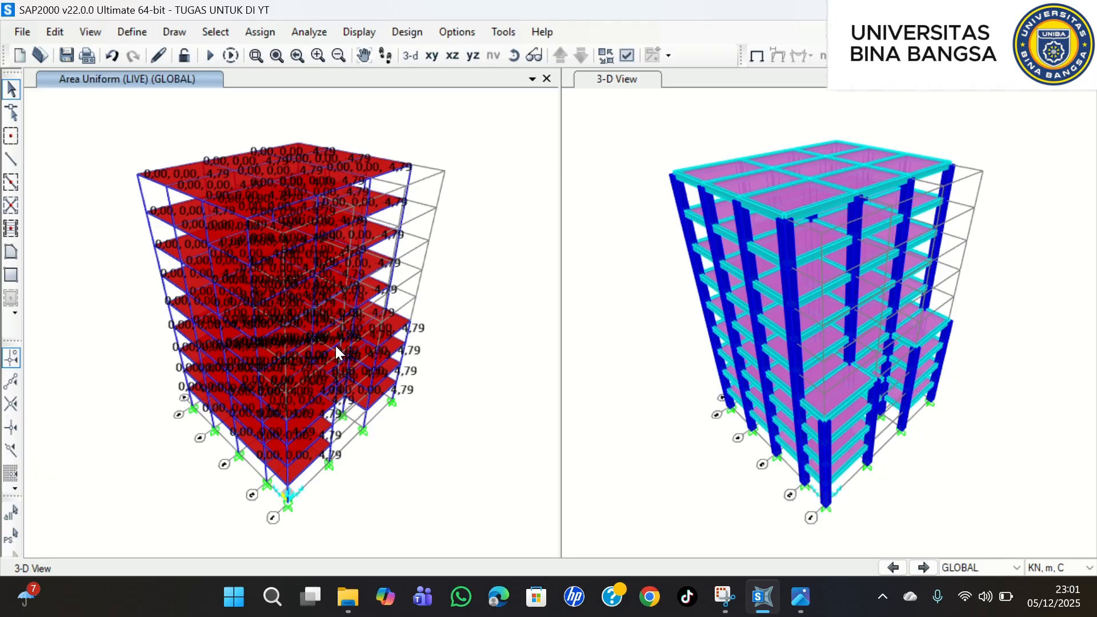
- Switch the 3-D load display to the X-Y plan view and move it up to the roof level at Z=36
click(435, 55)
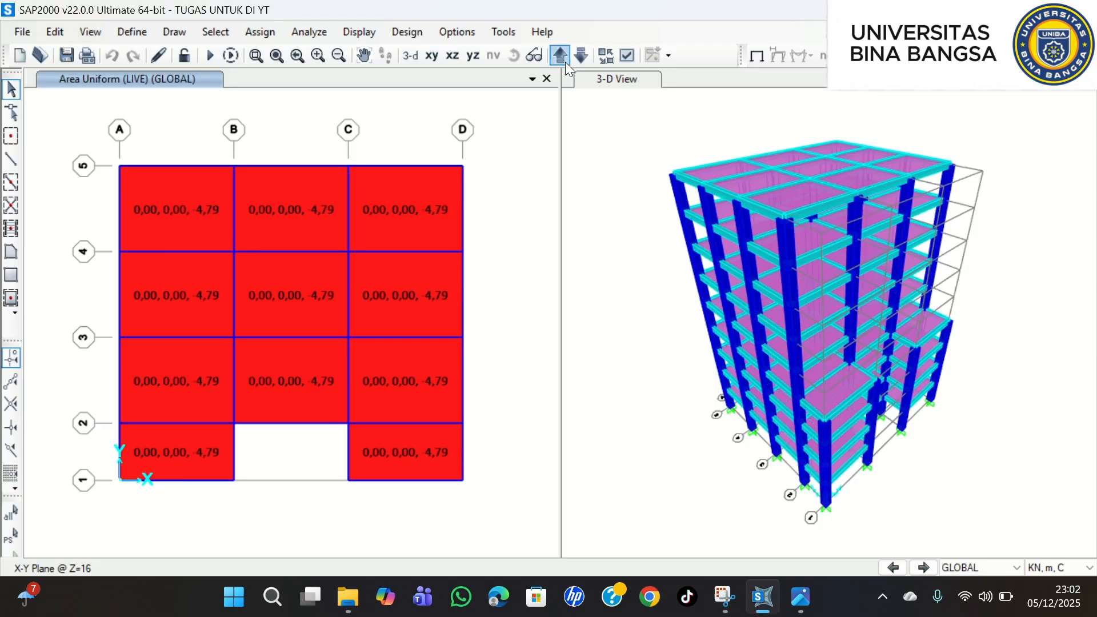
click(565, 62)
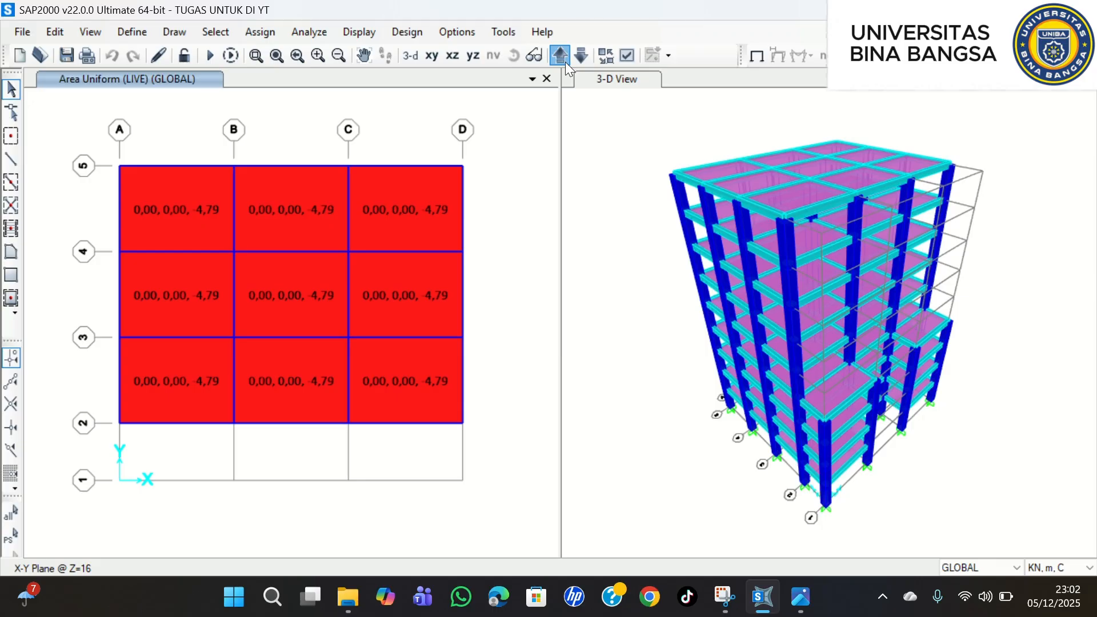
click(565, 62)
click(565, 61)
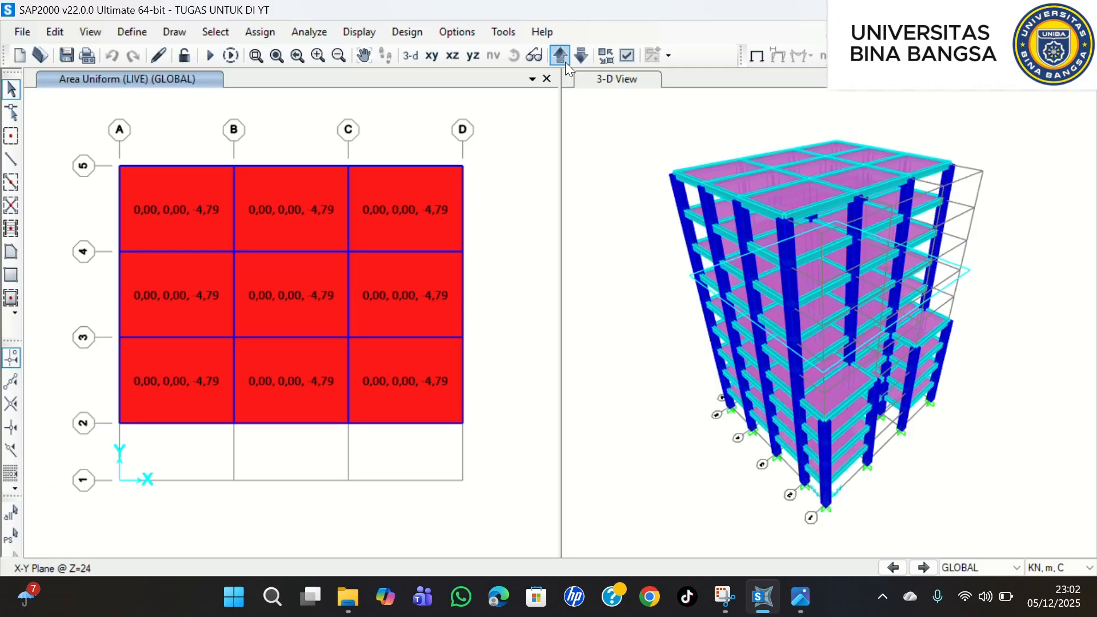
click(565, 62)
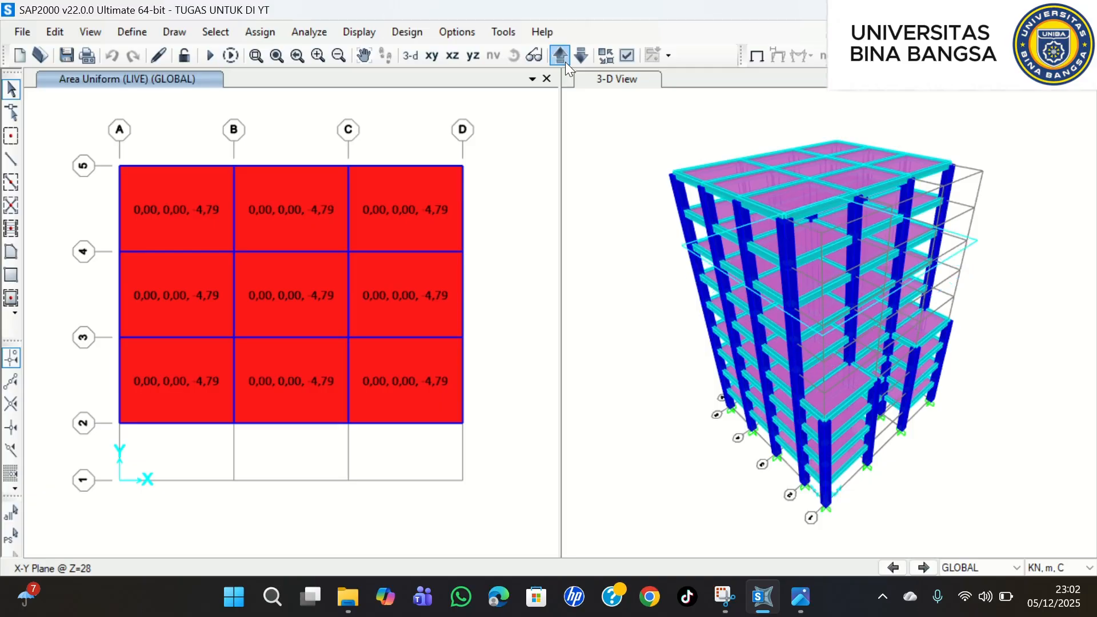
click(564, 62)
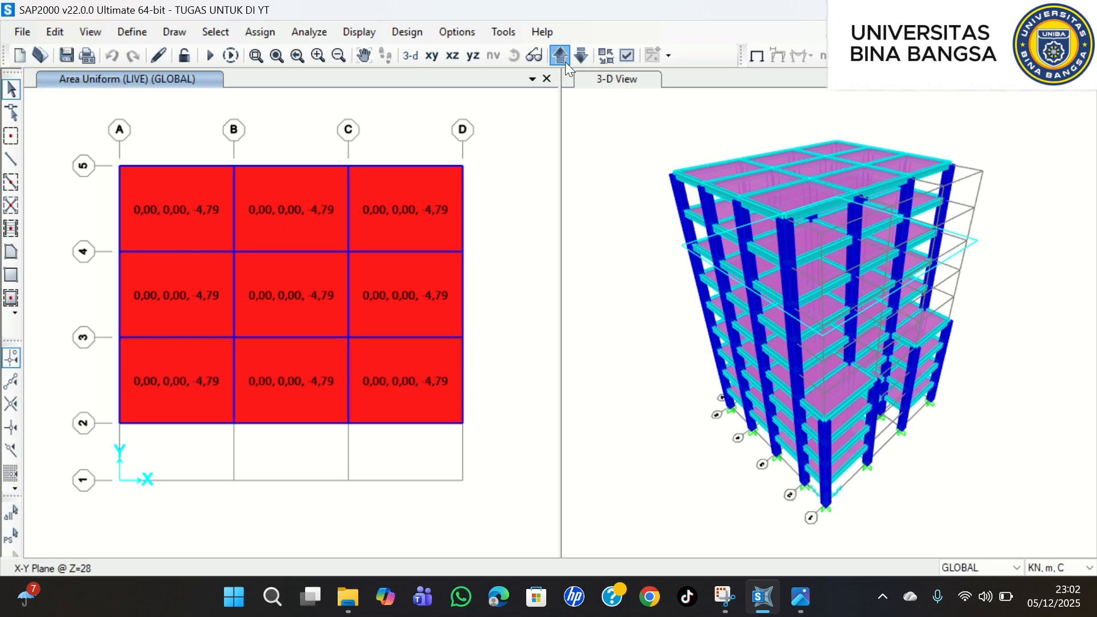
click(565, 62)
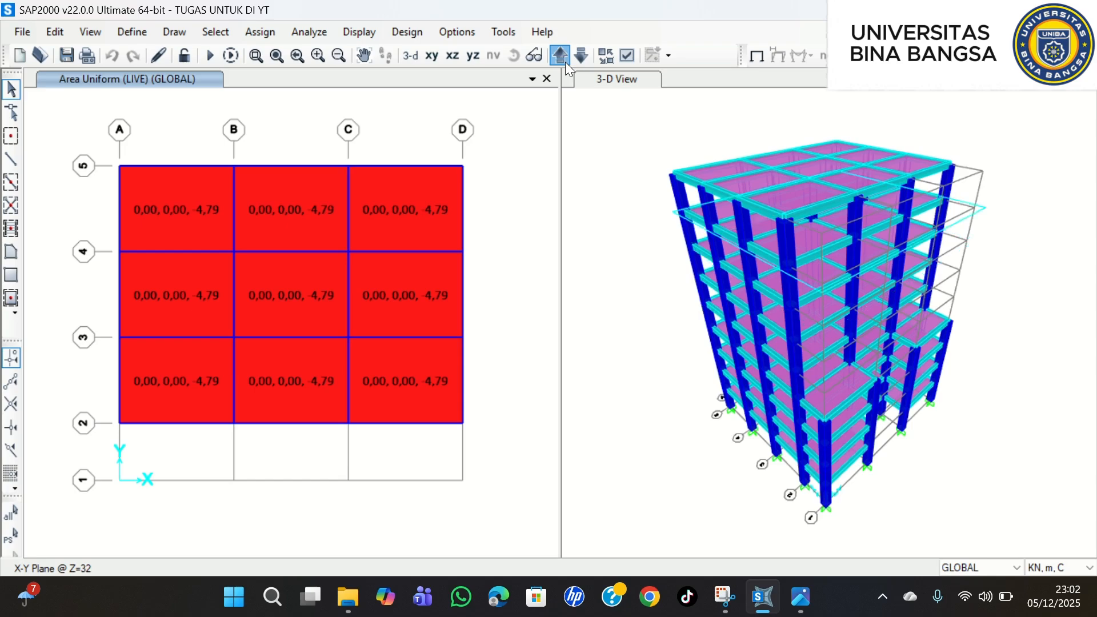
- Select the nine roof slab panels between grid lines A to D and 2 to 5 on the plan at Z=36
click(185, 195)
click(287, 194)
click(399, 194)
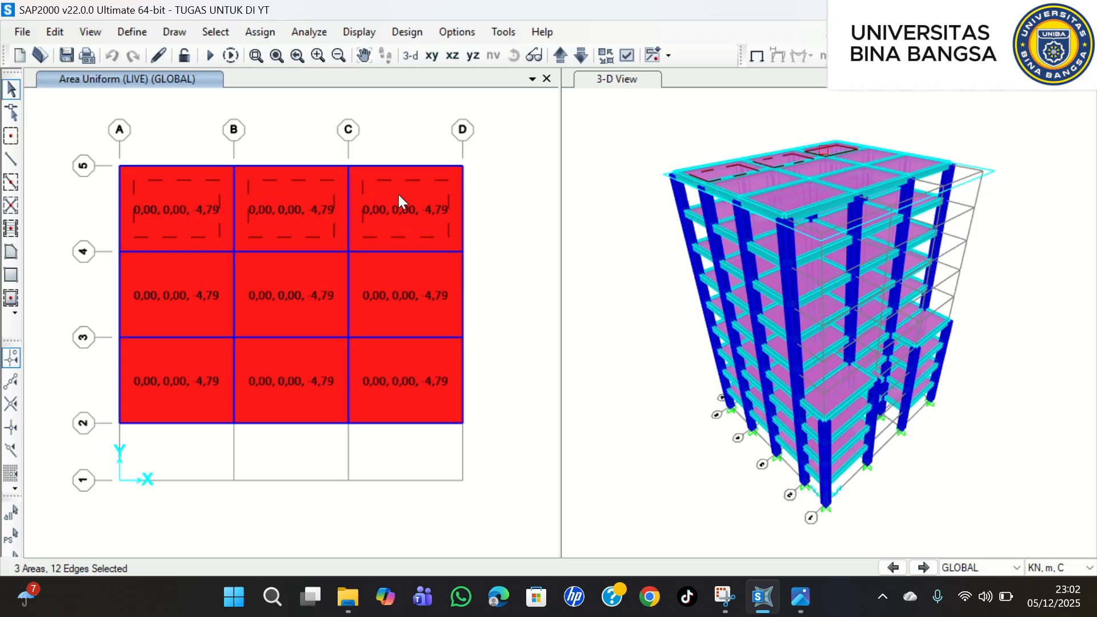
click(207, 290)
click(284, 293)
click(399, 294)
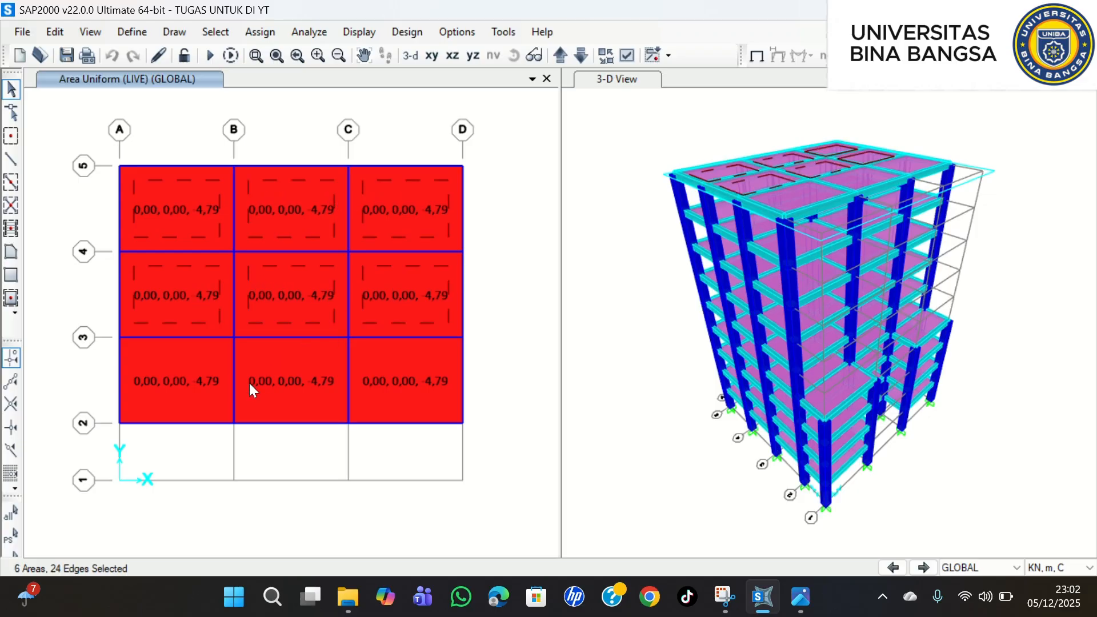
click(194, 374)
click(248, 374)
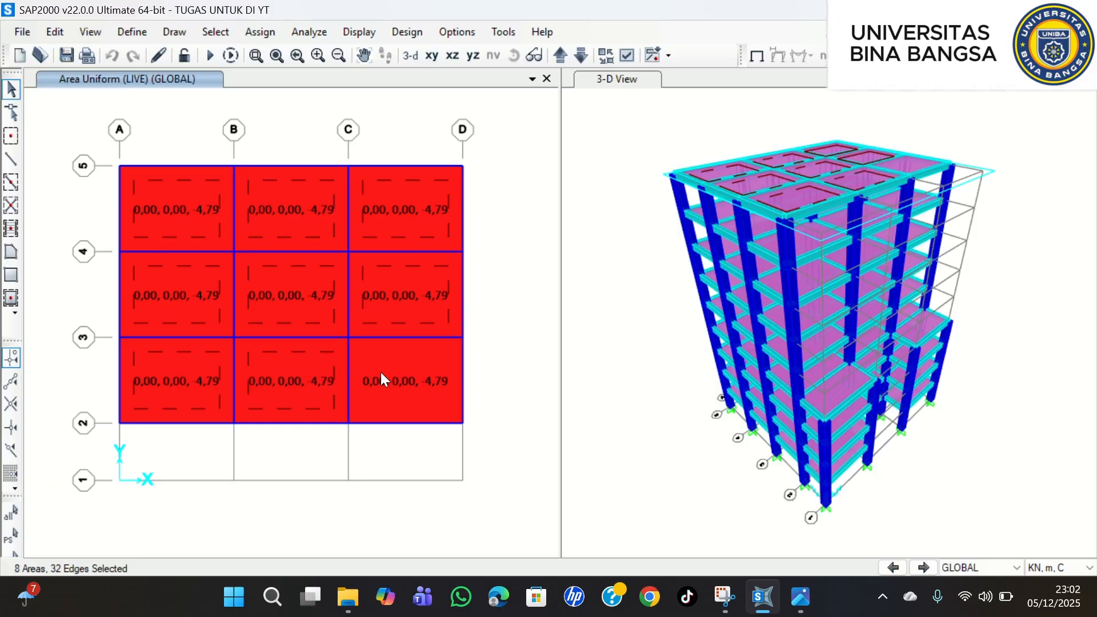
click(382, 369)
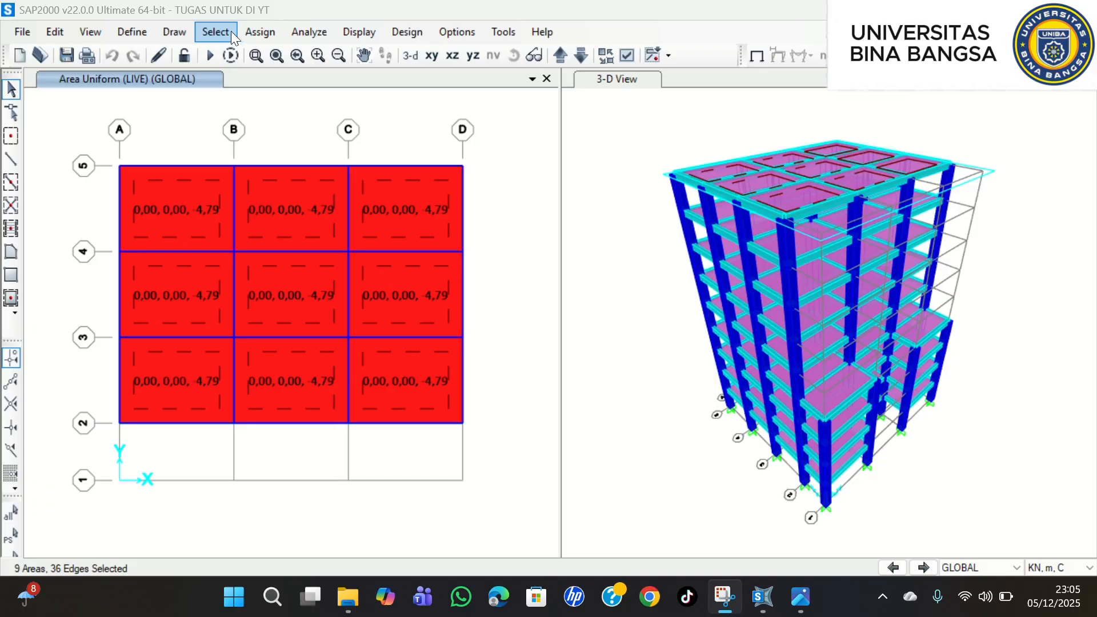
- Replace the LIVE uniform gravity load on the selected roof slabs with 1 kN/m²
click(261, 31)
mouse_move(324, 308)
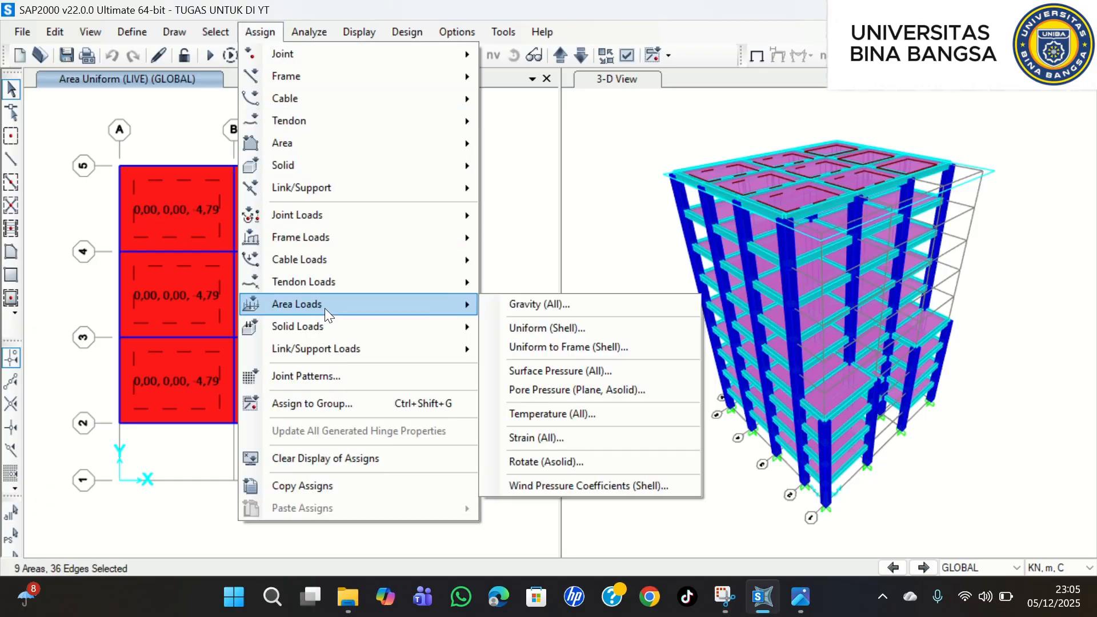
click(586, 253)
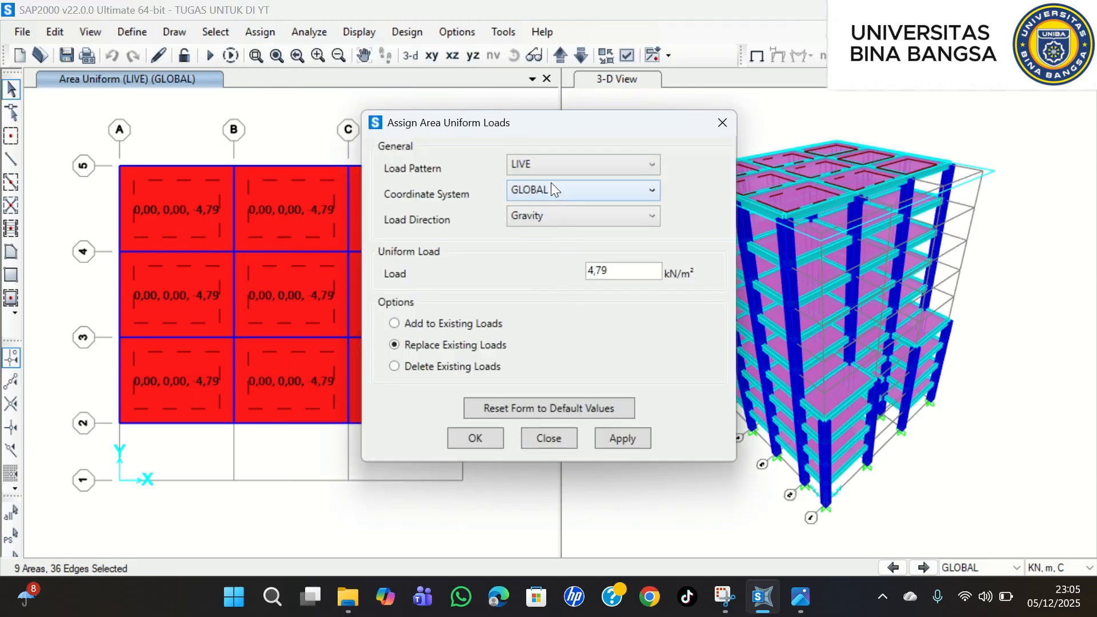
drag(622, 270, 559, 283)
text(1)
click(625, 437)
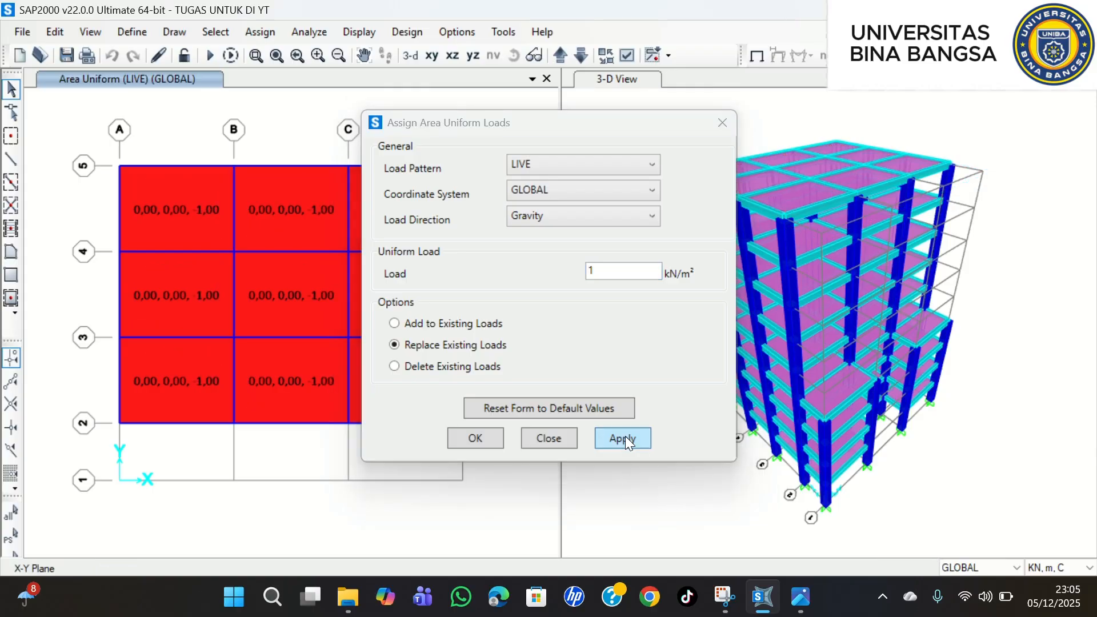
click(625, 437)
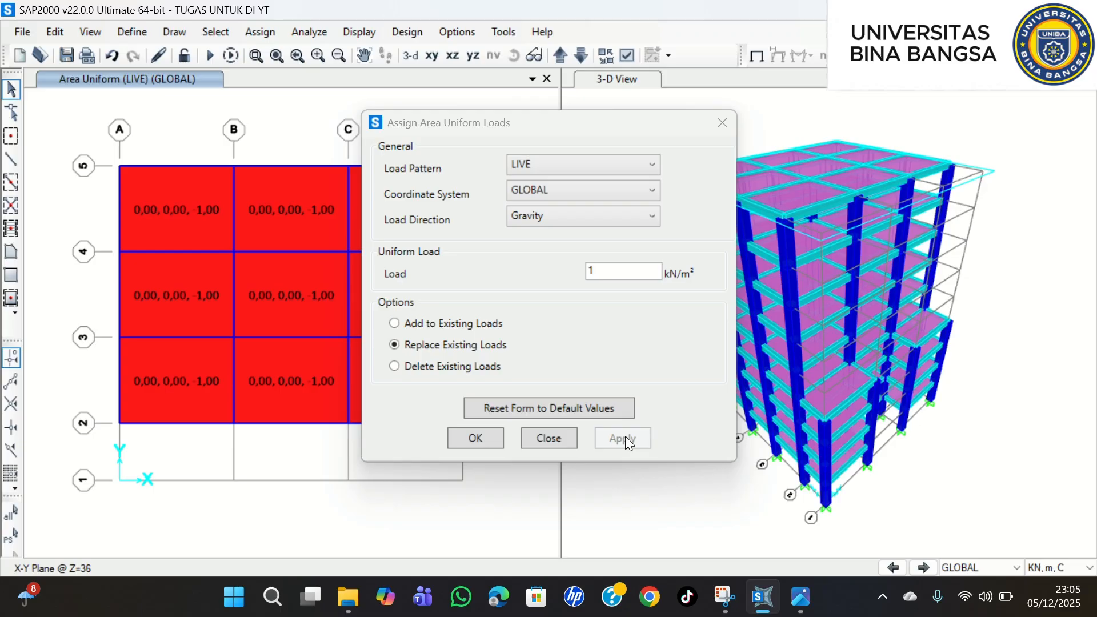
click(477, 437)
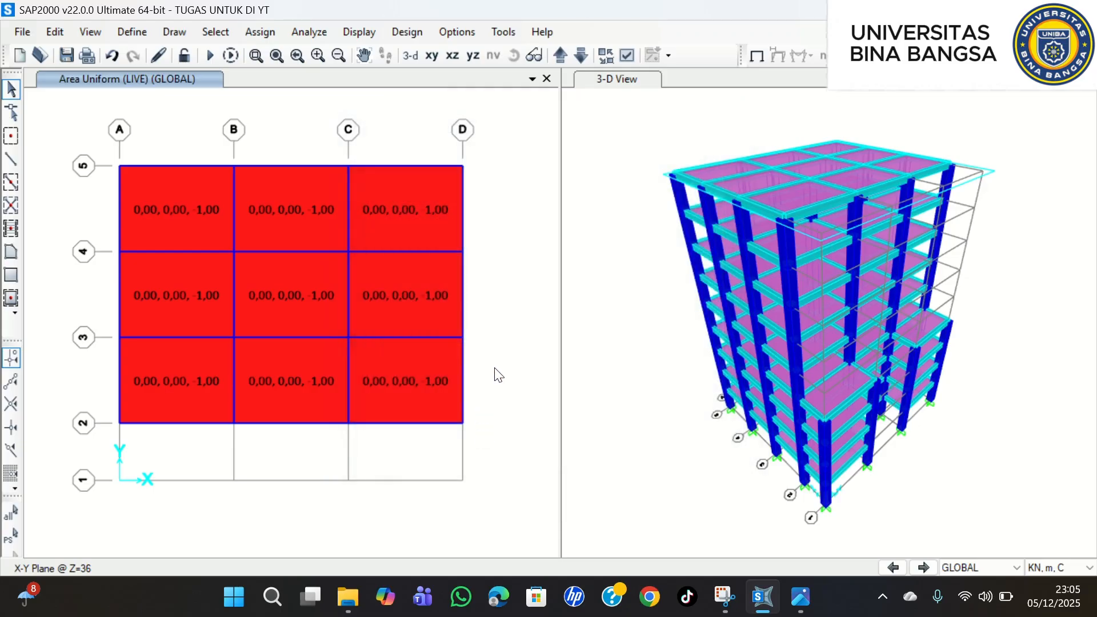
- Reselect the nine roof slab panels and replace their SUPER DEAD uniform gravity load with 0,8 kN/m²
click(275, 35)
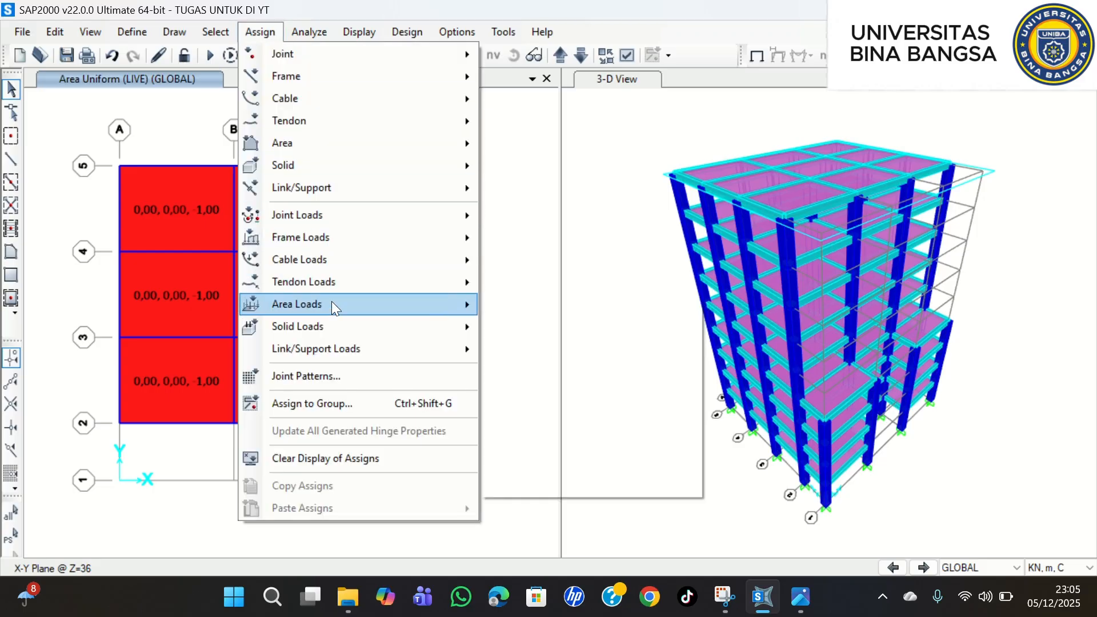
mouse_move(332, 300)
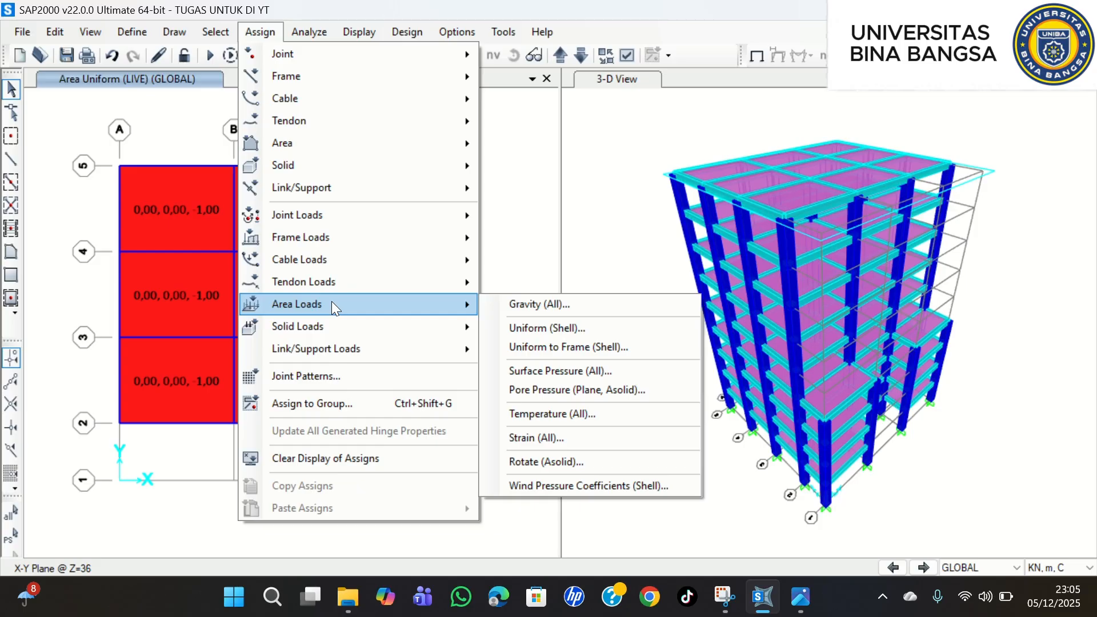
click(216, 34)
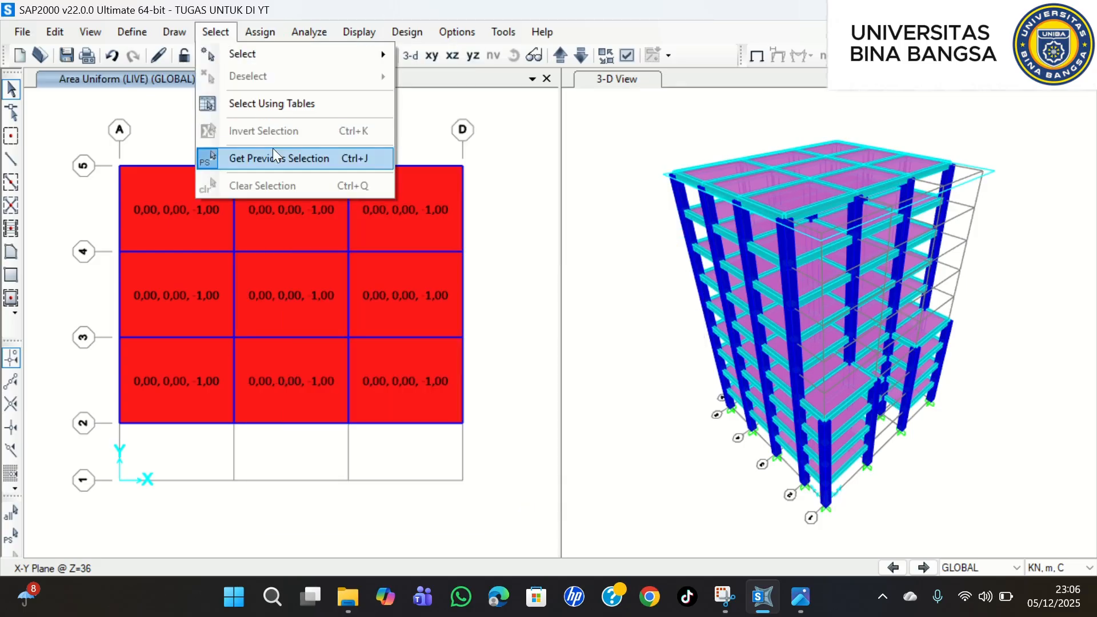
click(273, 154)
click(267, 36)
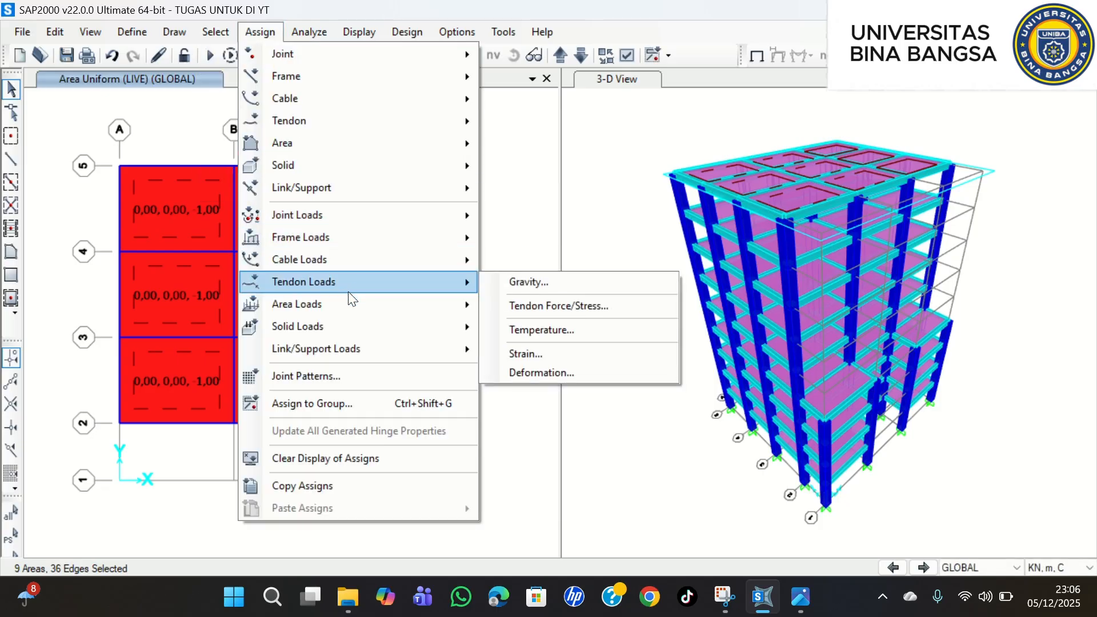
mouse_move(399, 310)
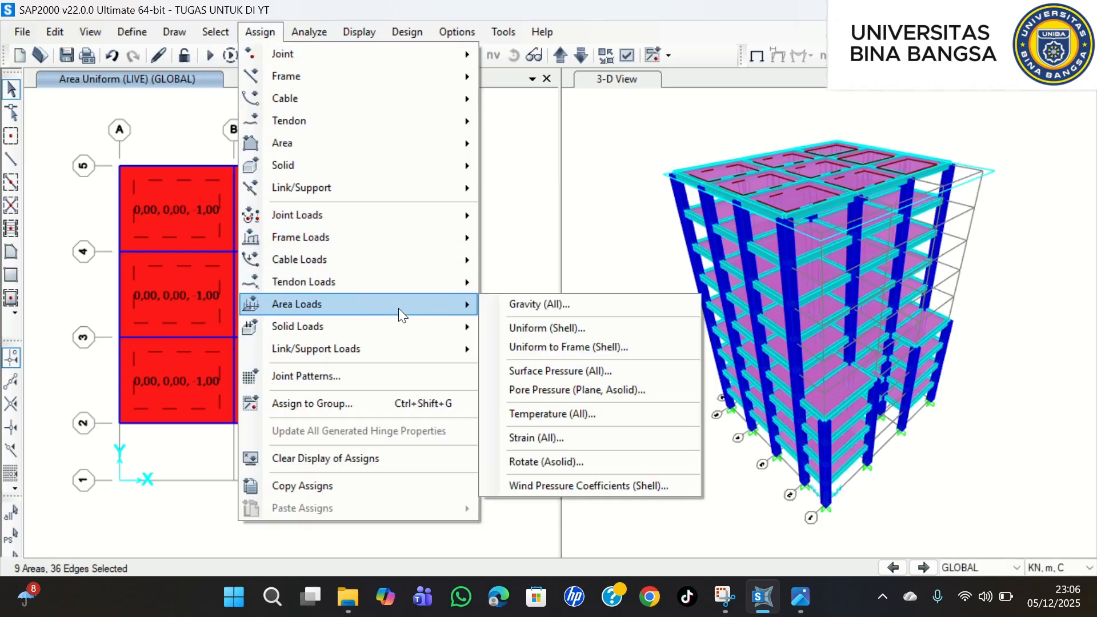
click(554, 331)
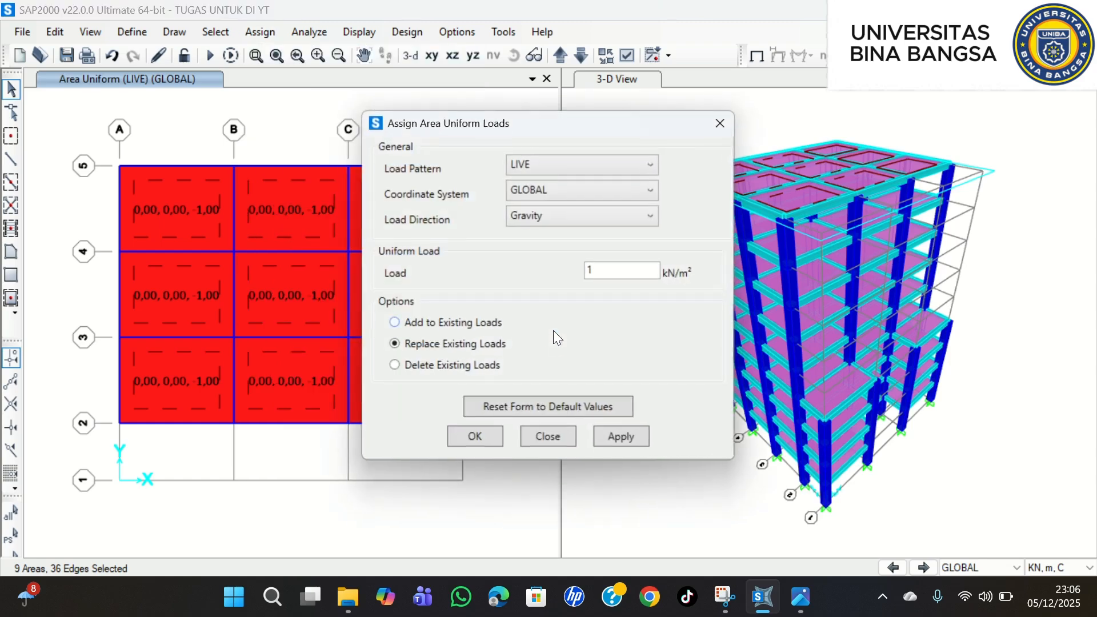
click(568, 167)
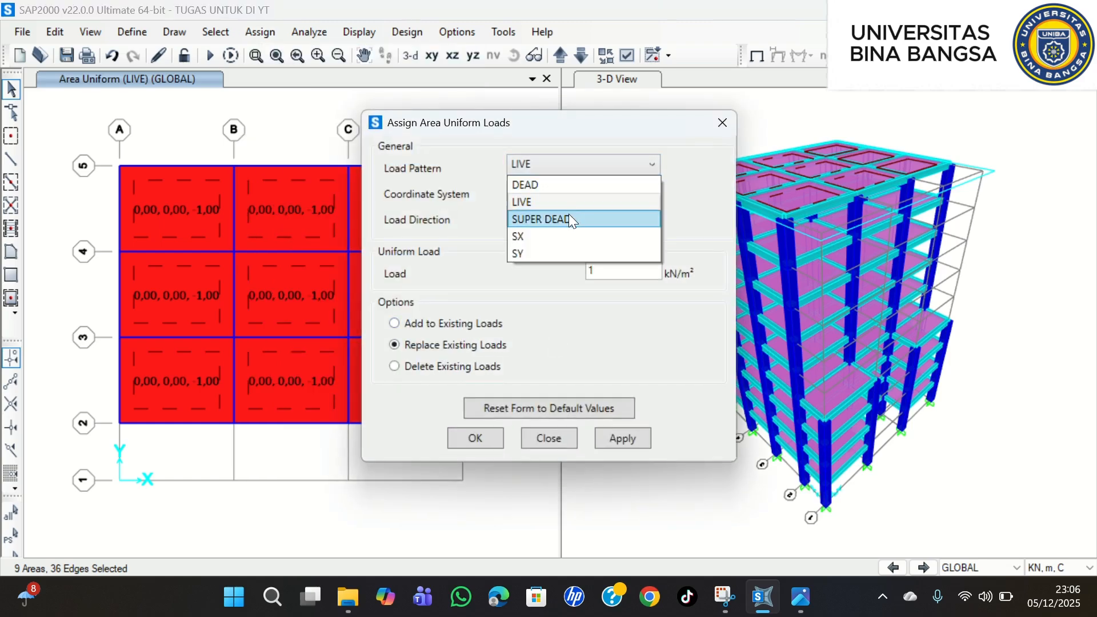
click(570, 219)
click(612, 277)
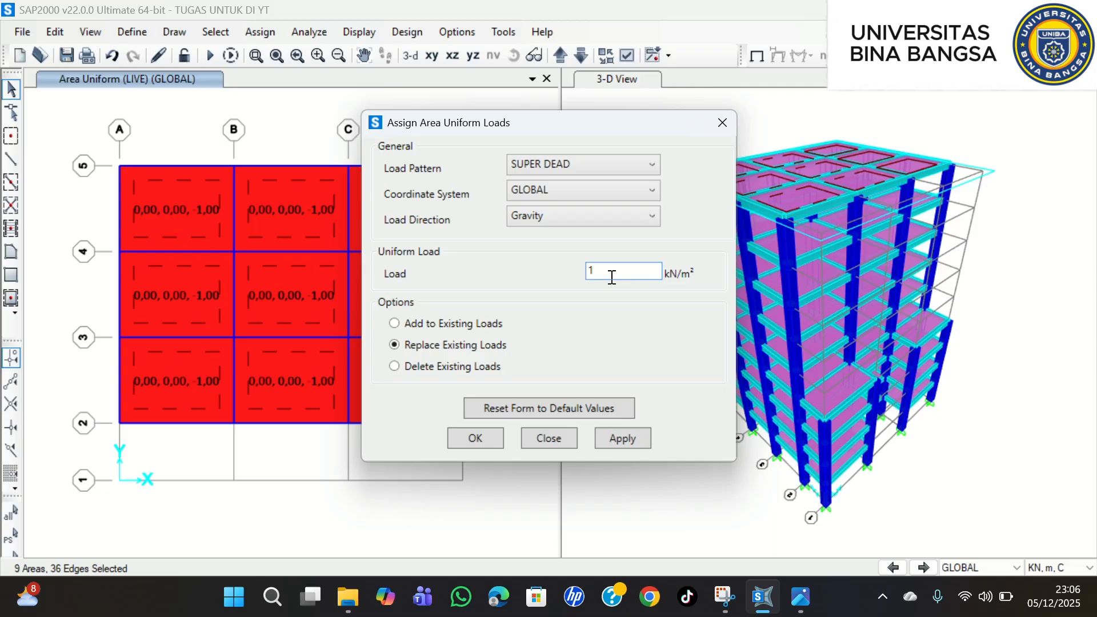
text(0,)
text(0,8)
click(636, 437)
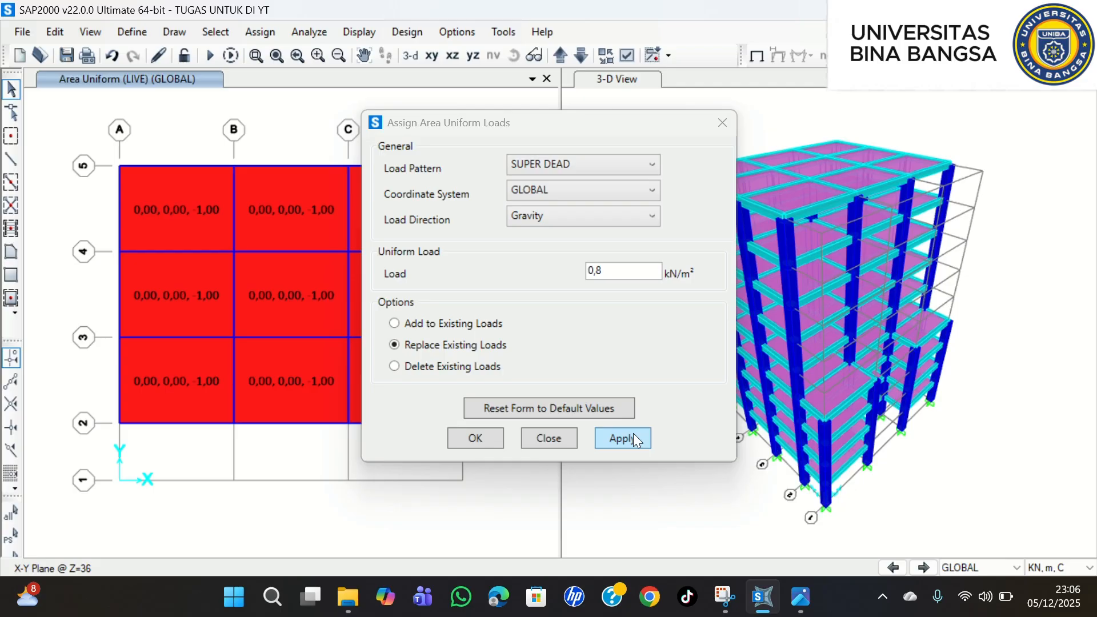
click(478, 439)
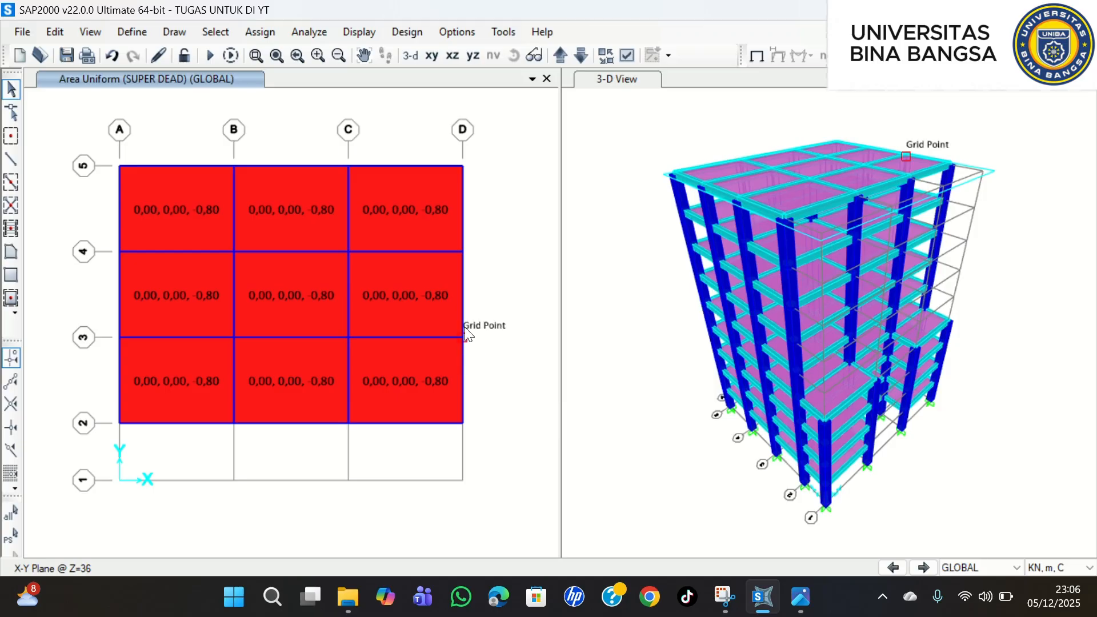
- Select all objects assigned the BETON K-400 and BJTS 420 material properties
click(218, 36)
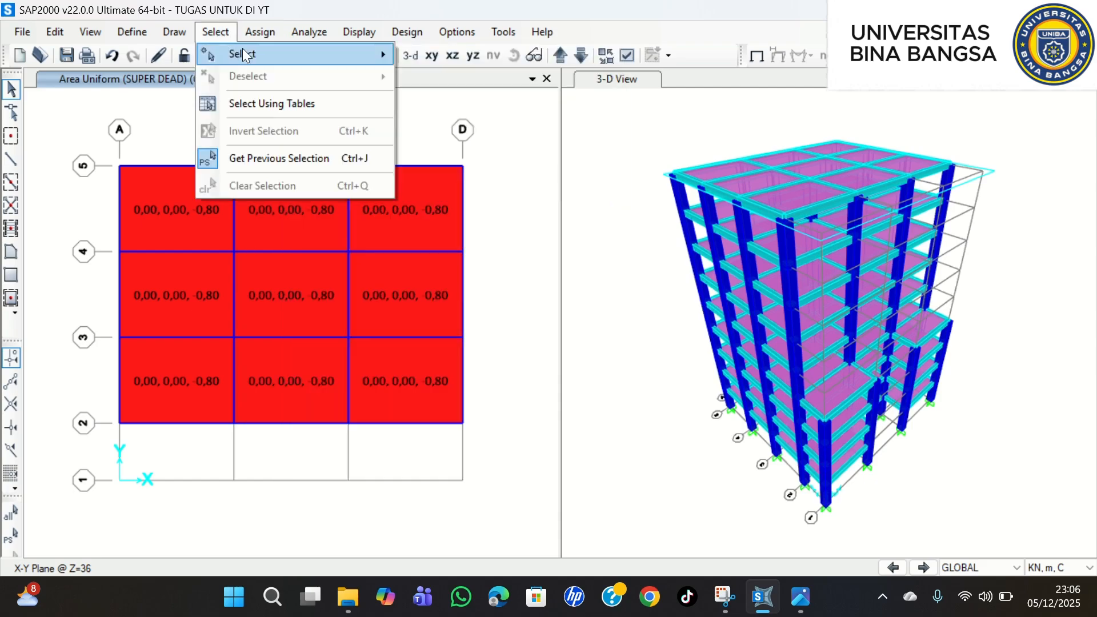
mouse_move(261, 53)
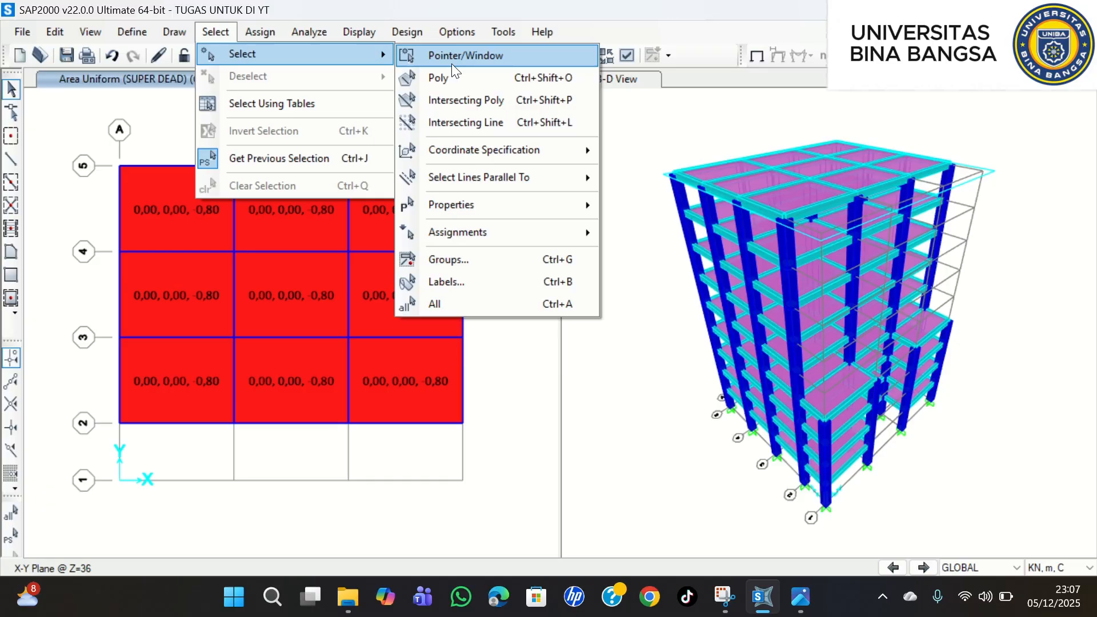
mouse_move(492, 207)
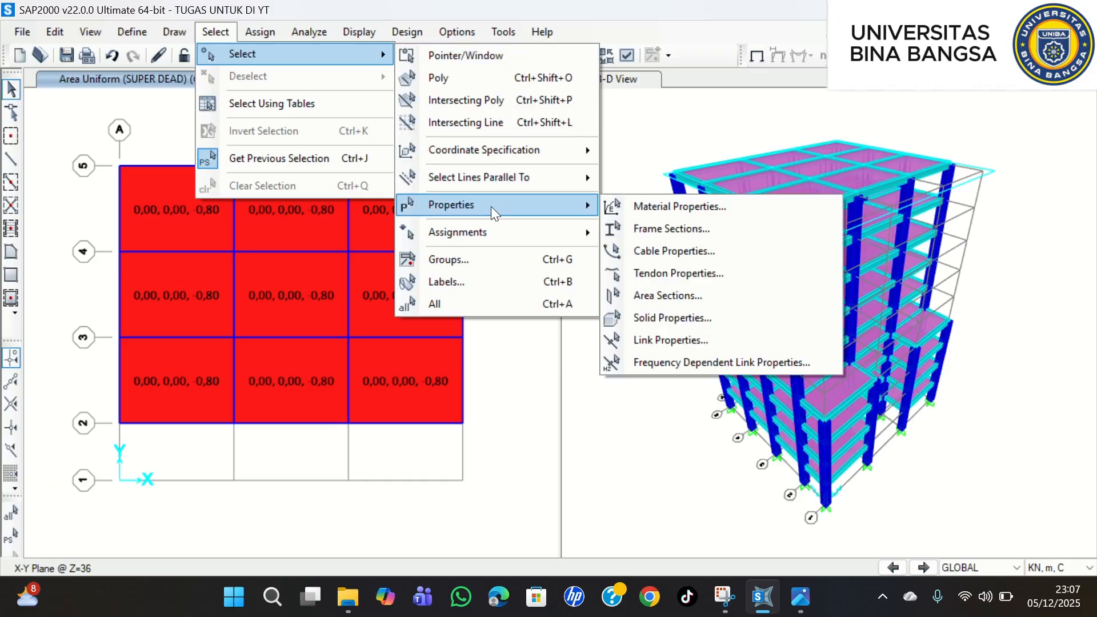
click(653, 207)
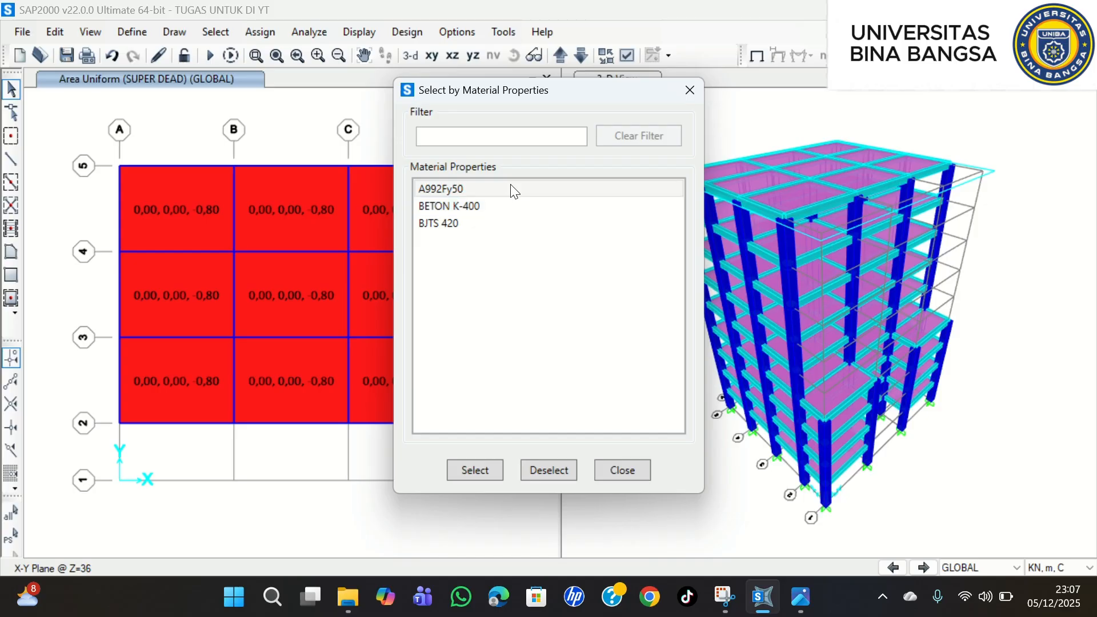
click(460, 32)
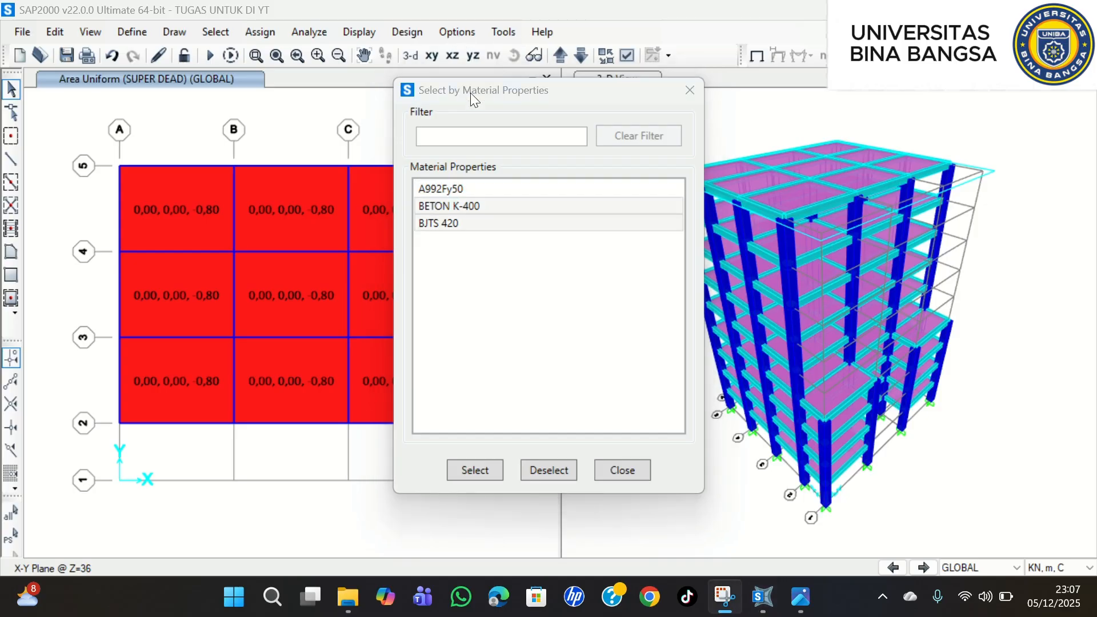
click(473, 470)
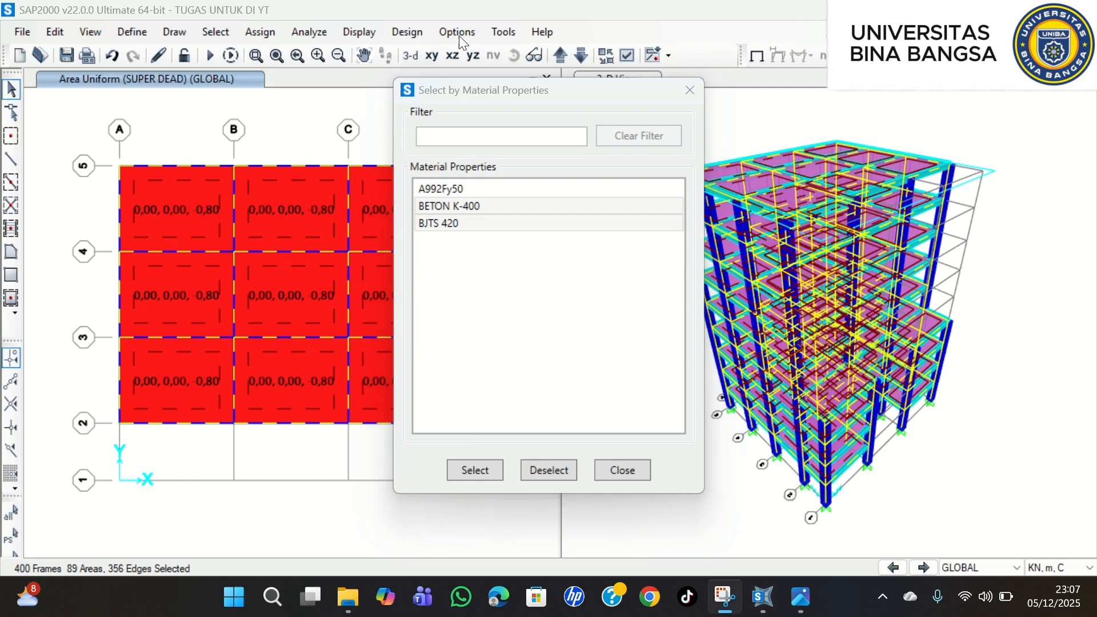
click(628, 475)
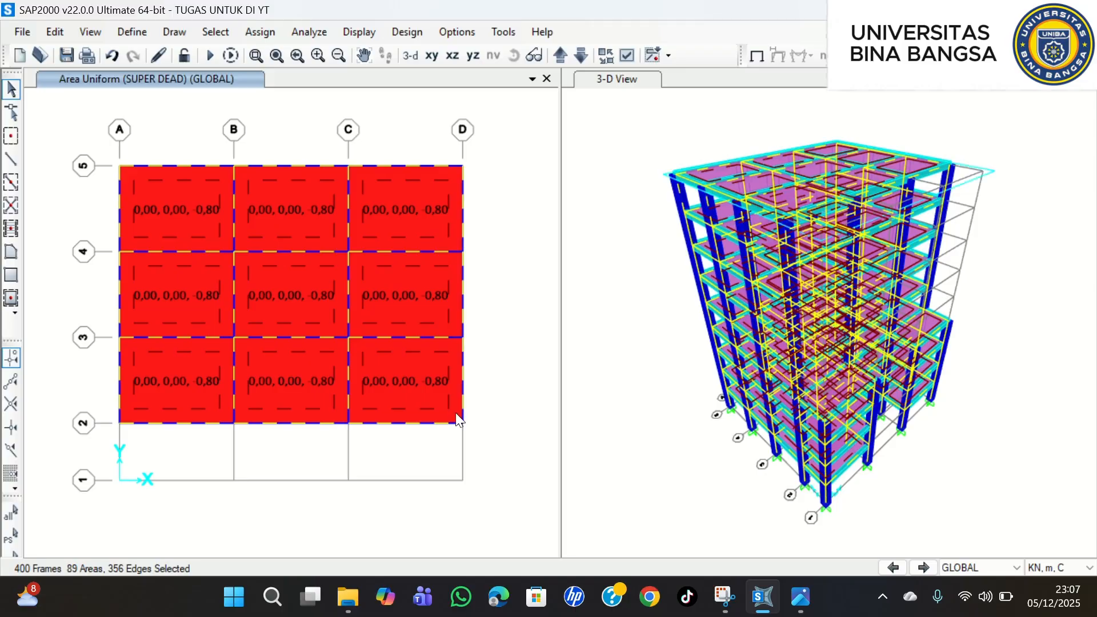
- Assign automatic frame meshing to the selected frames at intermediate joints and at intersections with other frames, area edges and solid edges
click(260, 33)
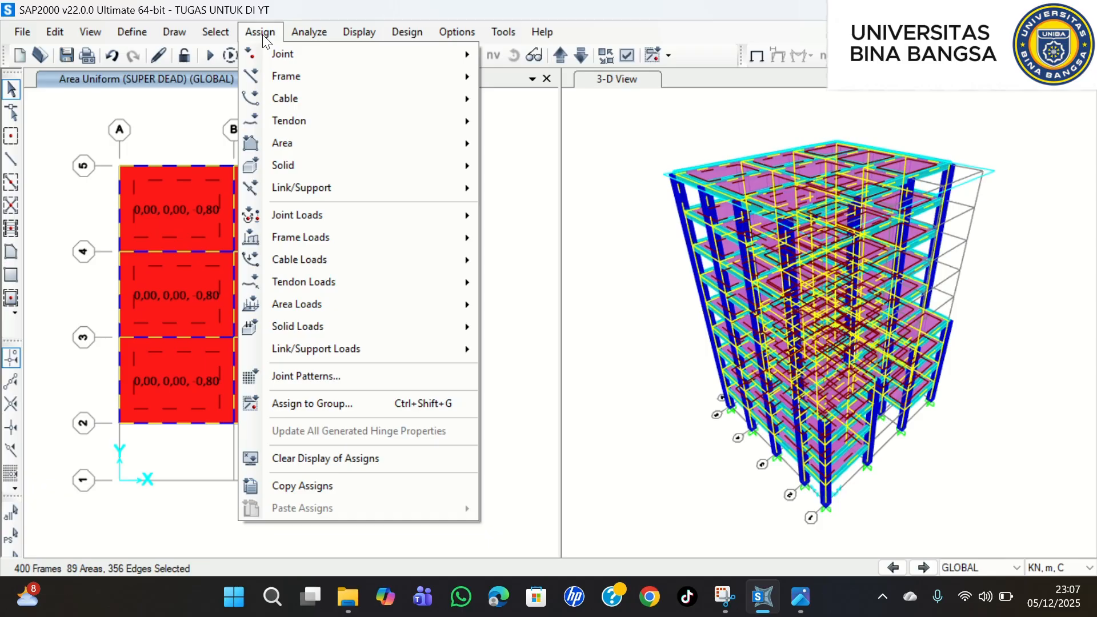
mouse_move(406, 78)
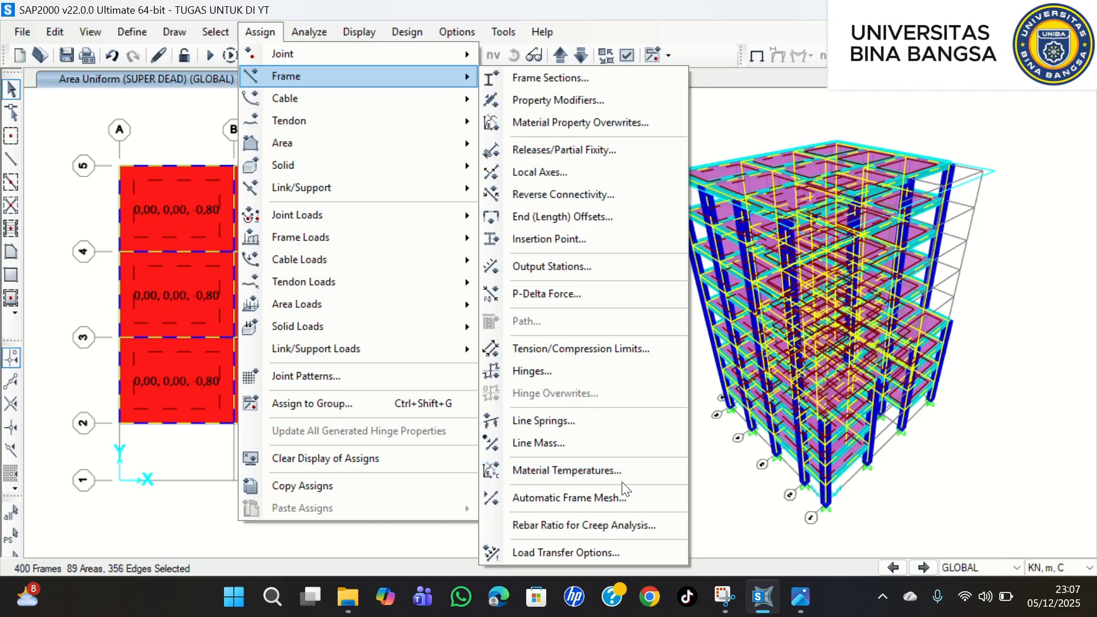
click(622, 502)
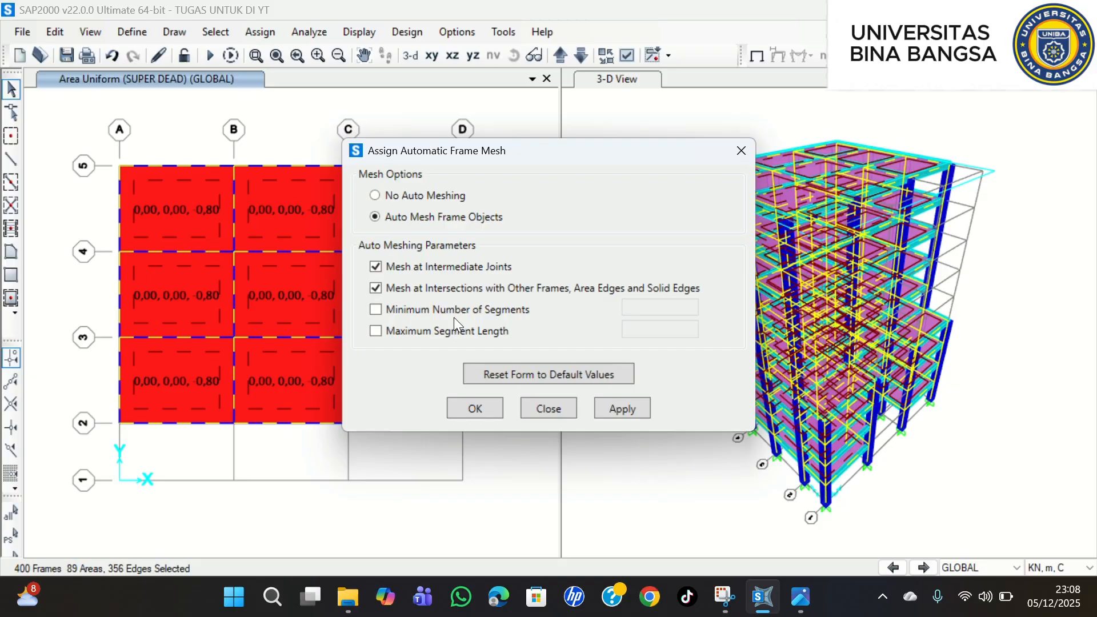
drag(457, 153, 572, 139)
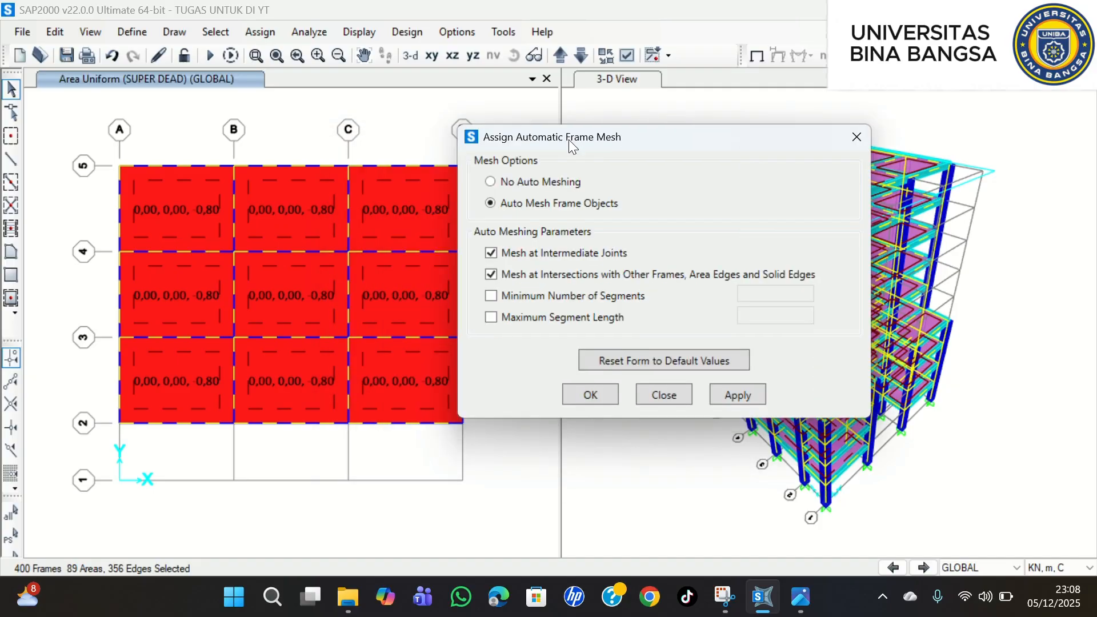
click(743, 396)
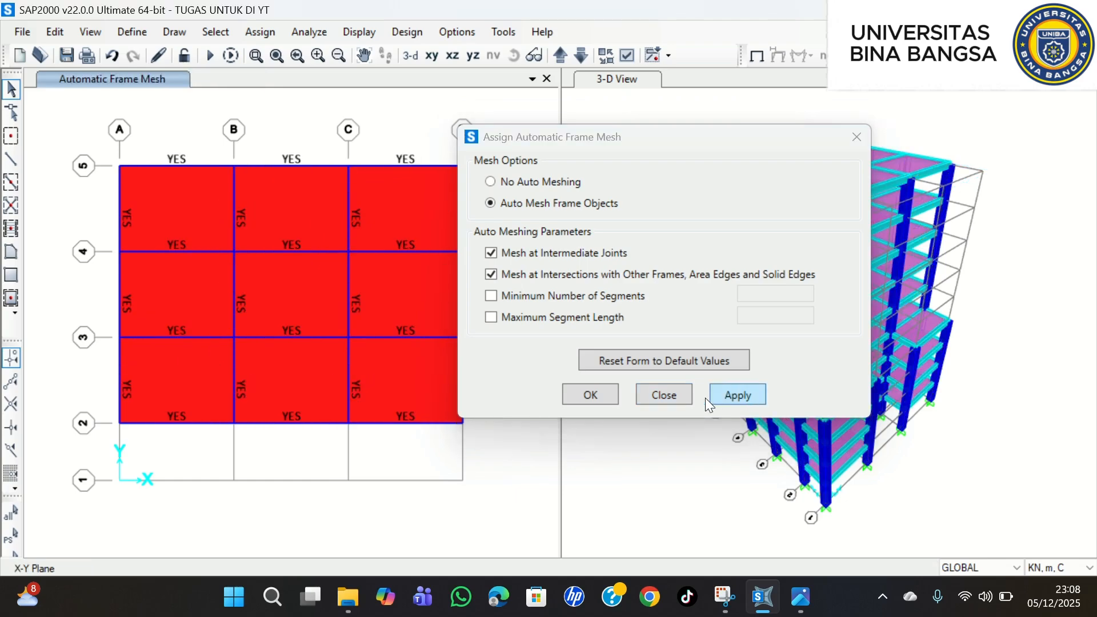
click(578, 395)
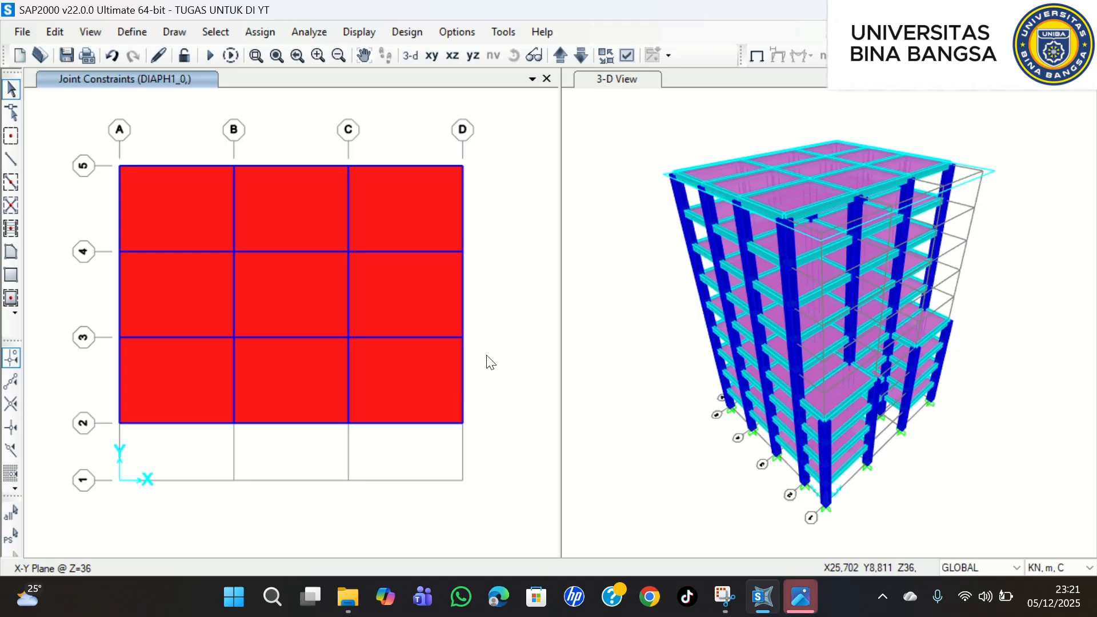
- Run the analysis for all load cases with the Z=36 plan displayed, and unlock the model to delete the results
click(299, 36)
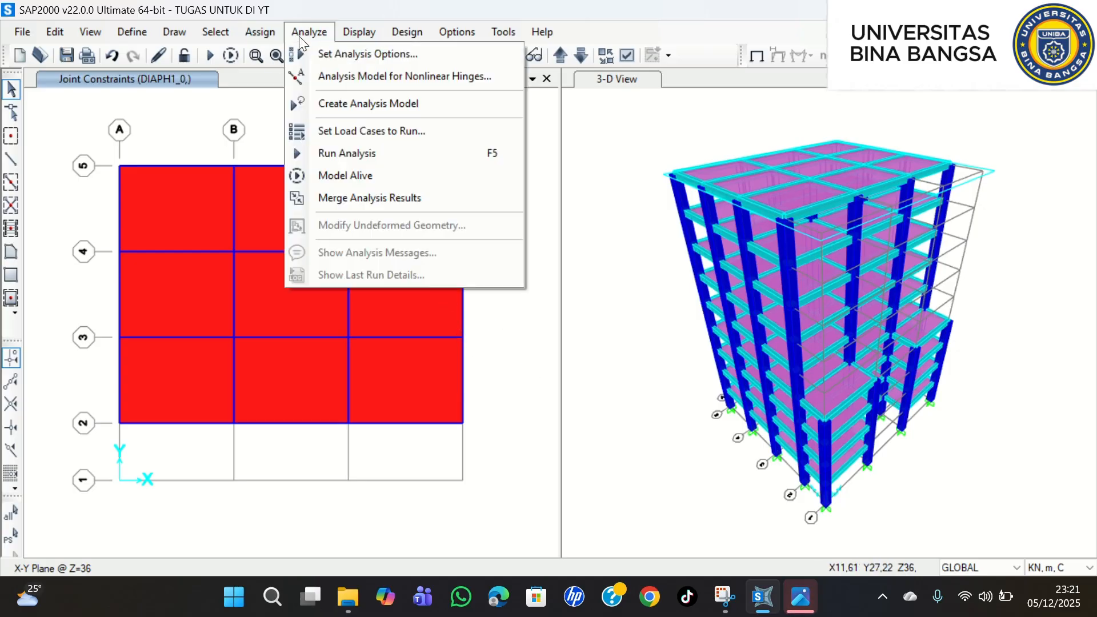
click(375, 158)
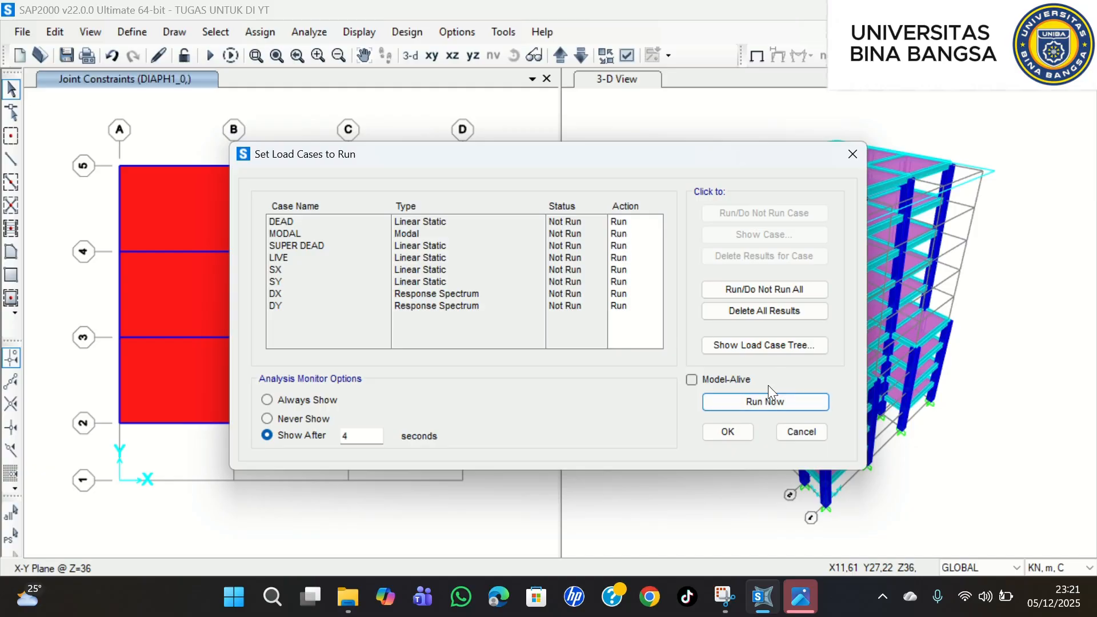
click(448, 32)
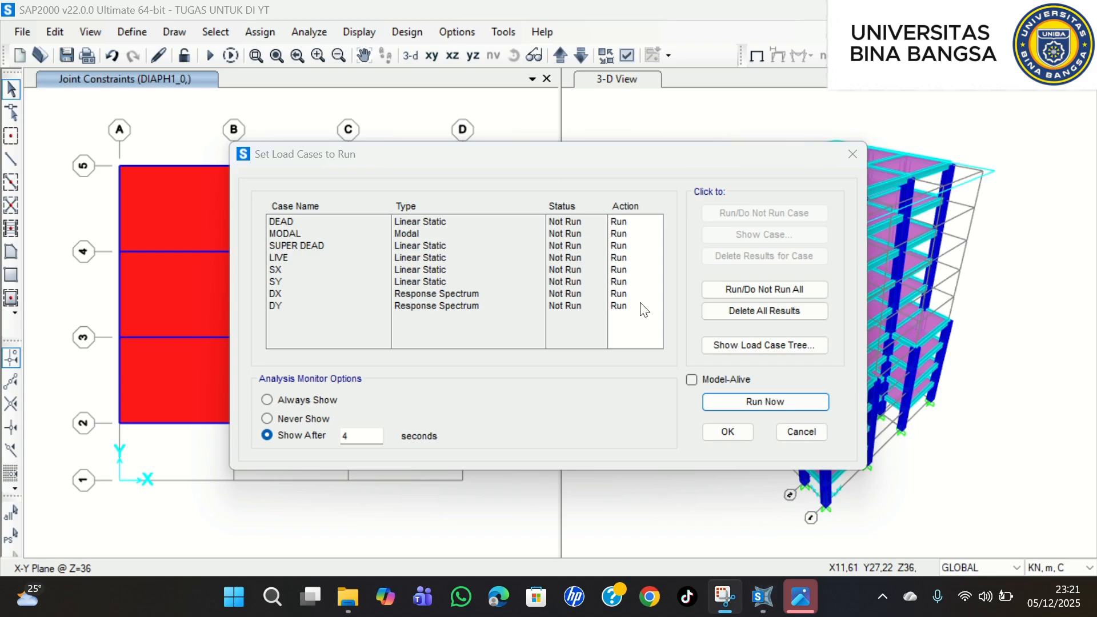
click(756, 403)
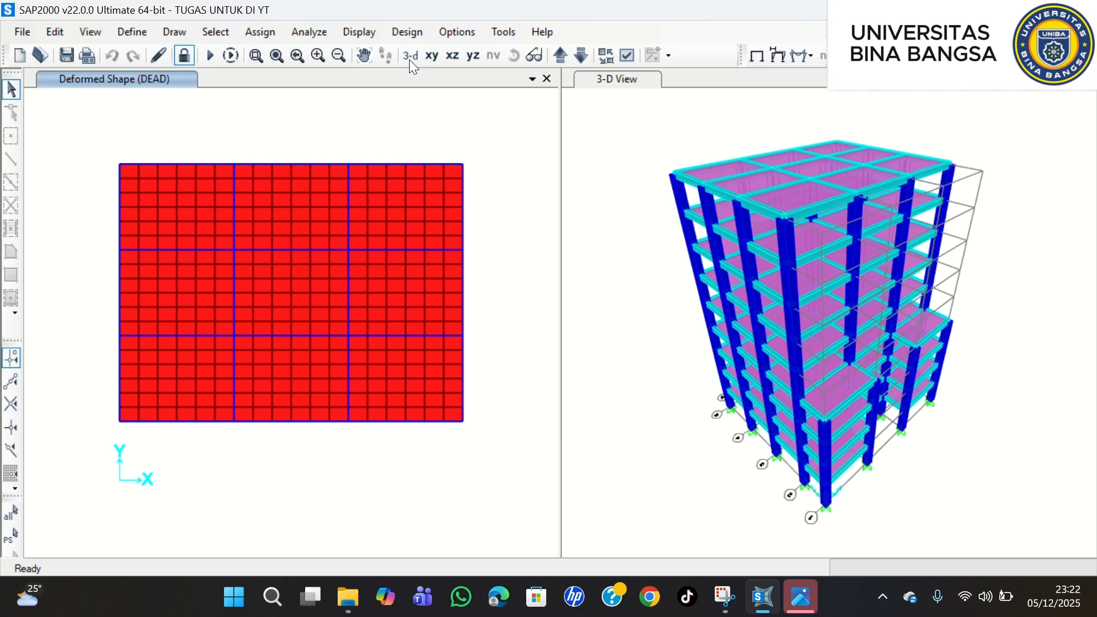
click(182, 56)
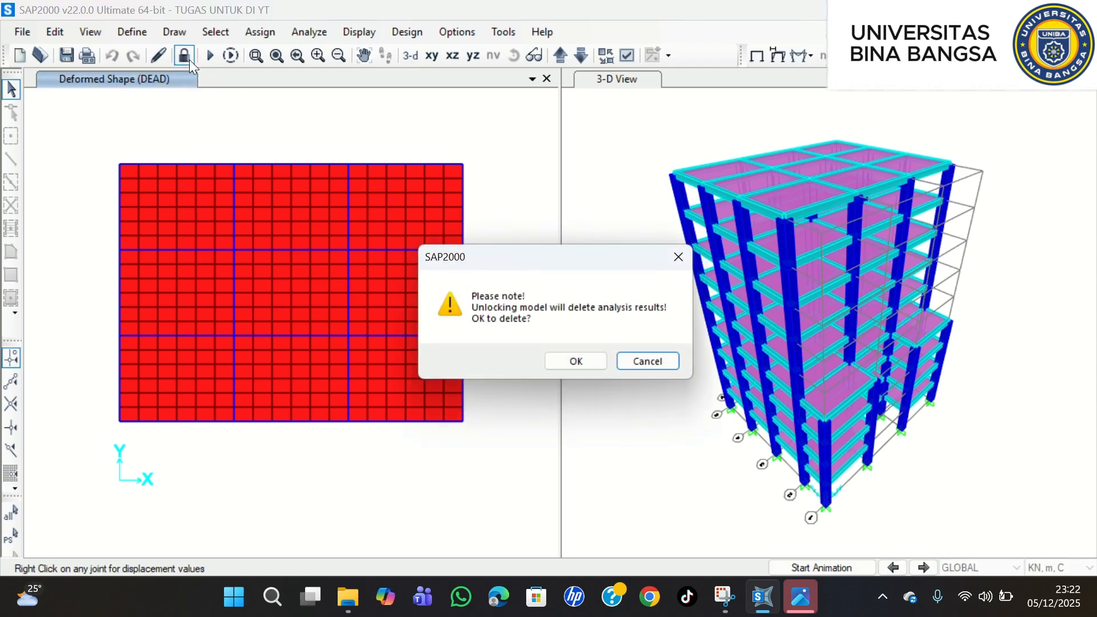
click(575, 361)
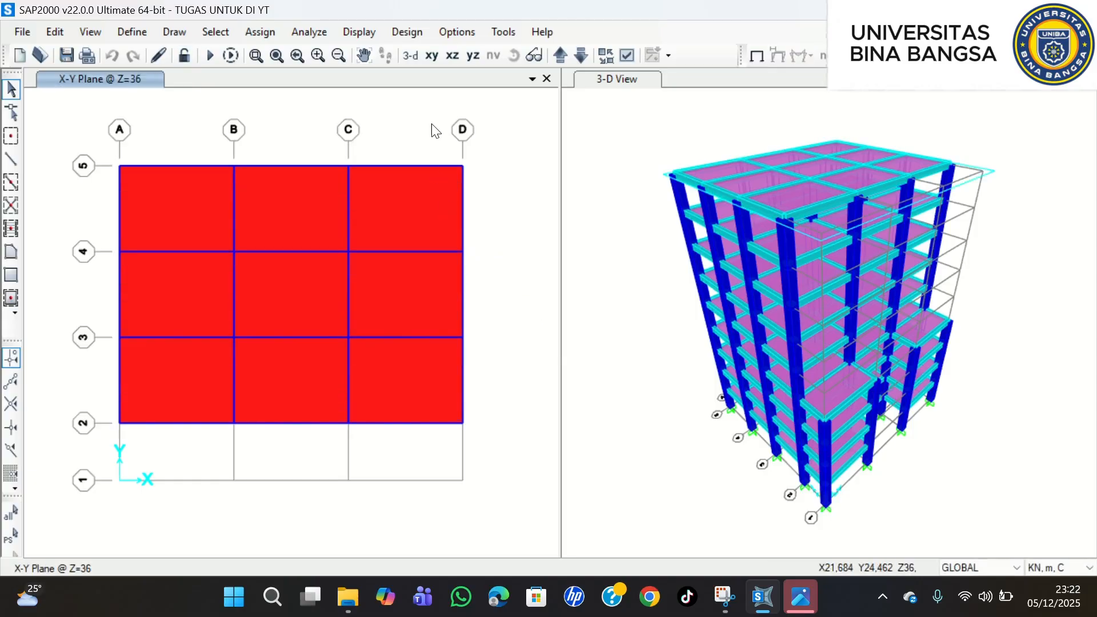
- Switch the roof plan window to a 3-D view and run the analysis for all load cases
click(411, 55)
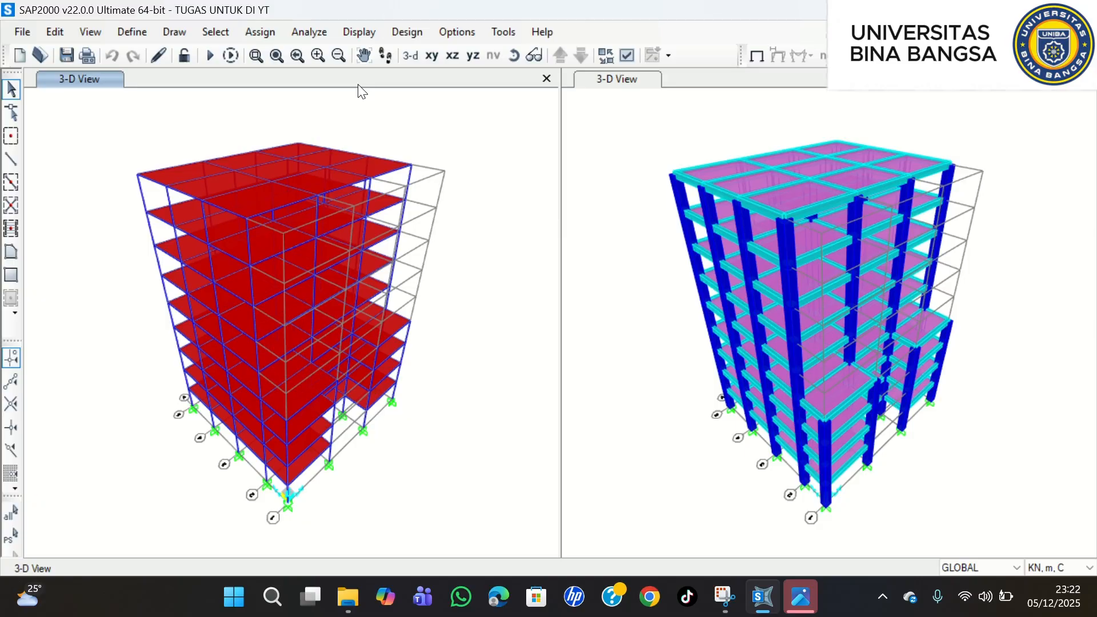
click(310, 32)
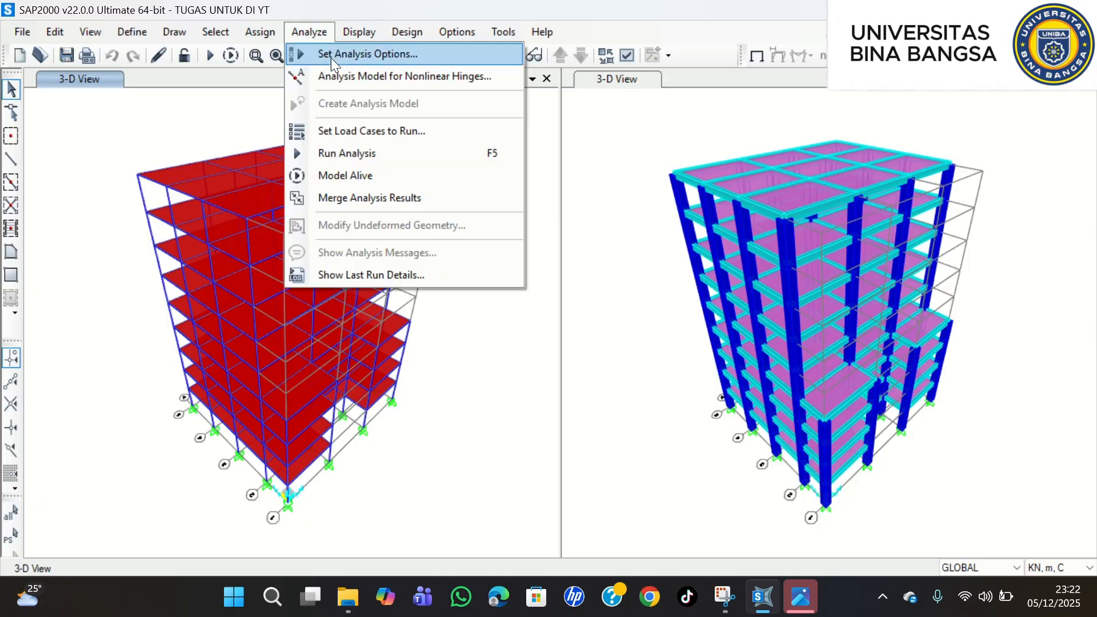
click(379, 149)
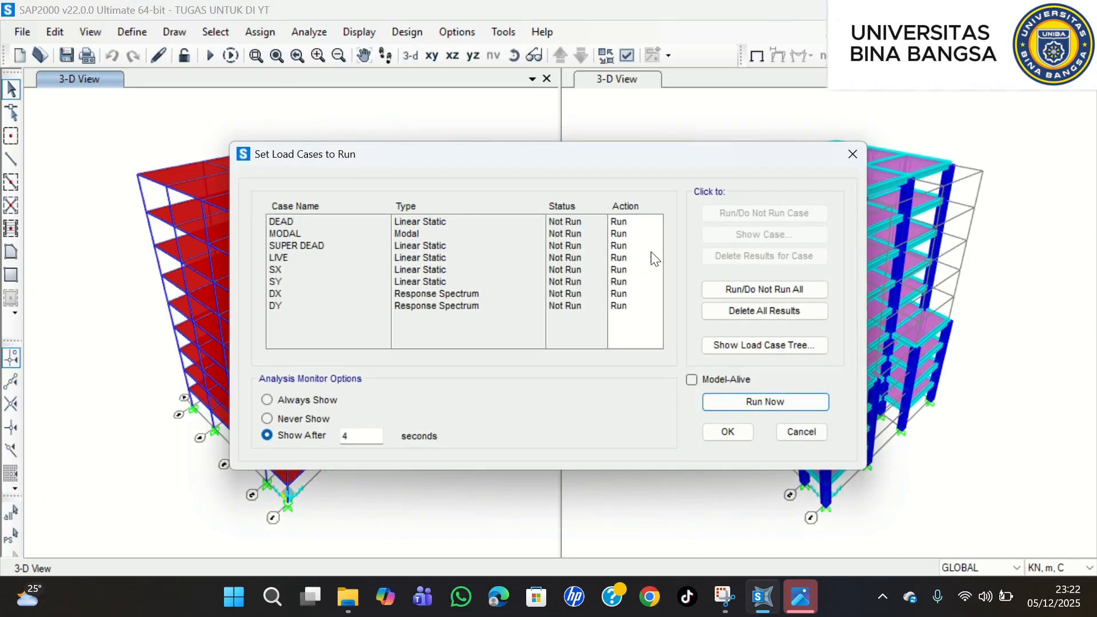
click(793, 399)
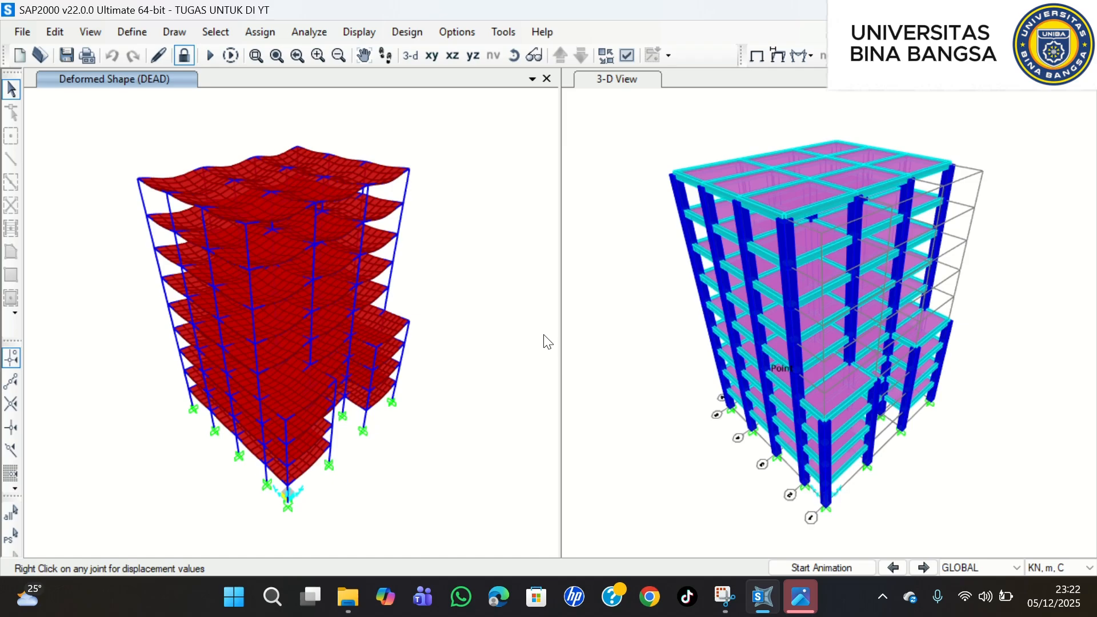
- Animate the deformed shape of the DEAD load case
click(458, 29)
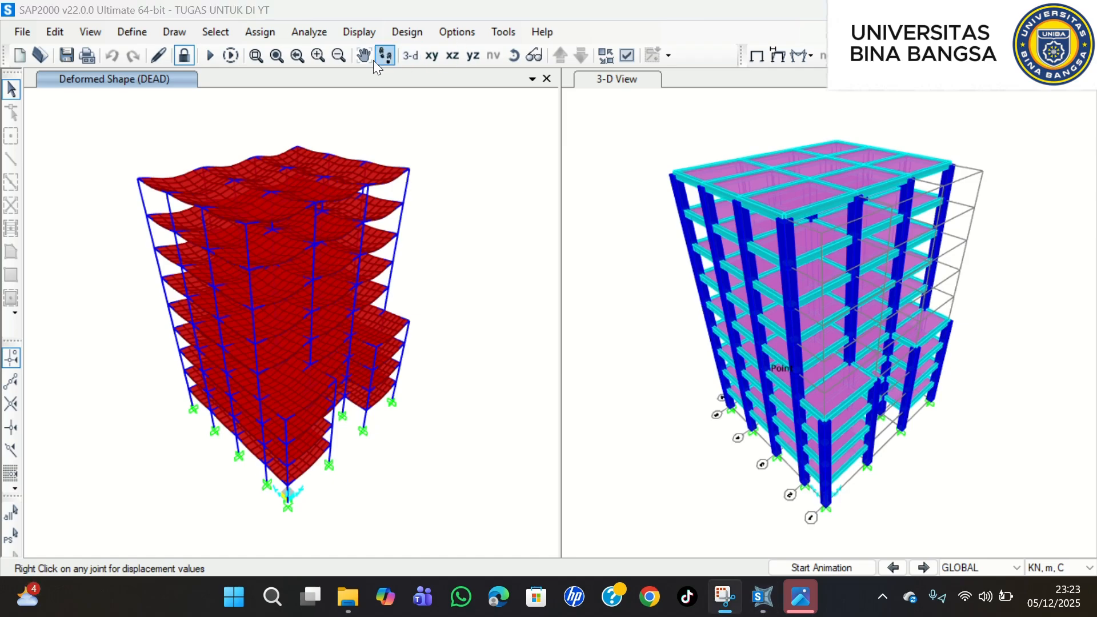
click(363, 33)
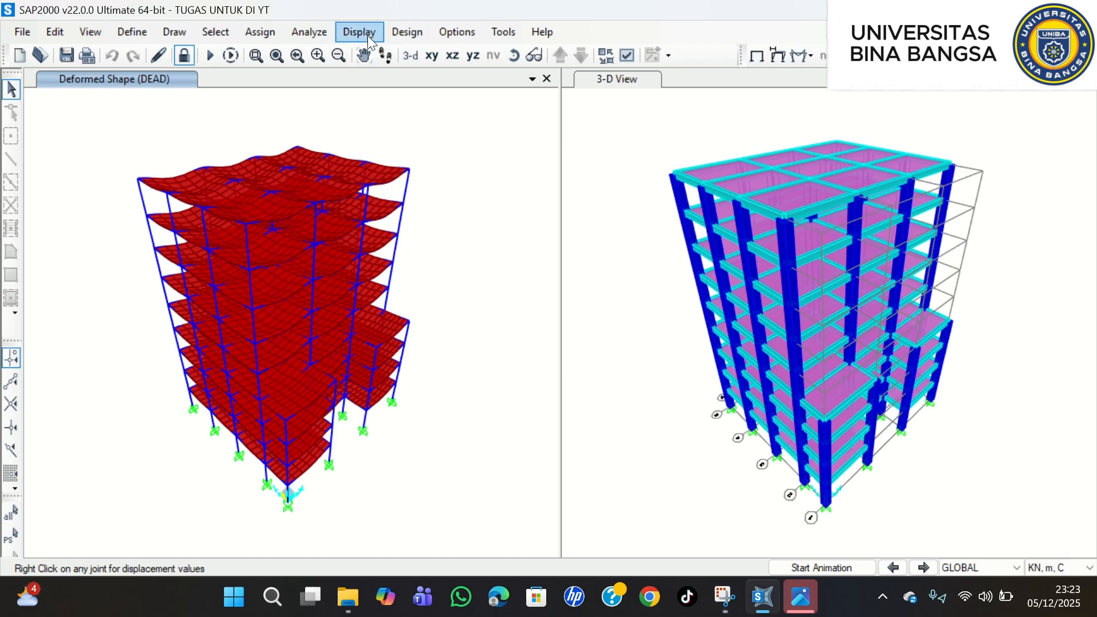
click(821, 568)
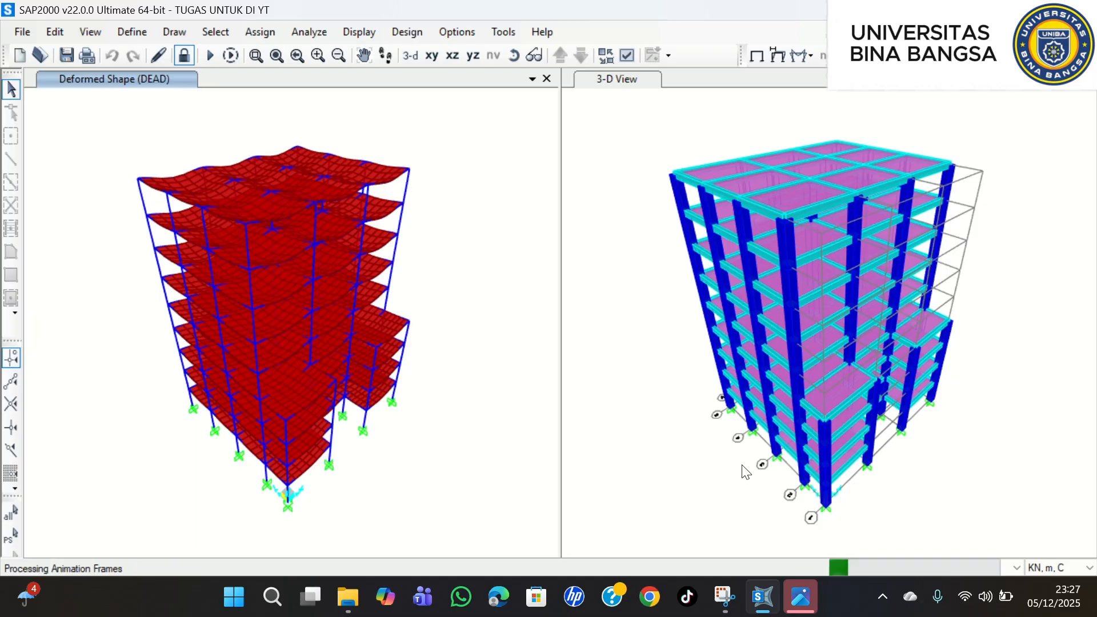
click(449, 29)
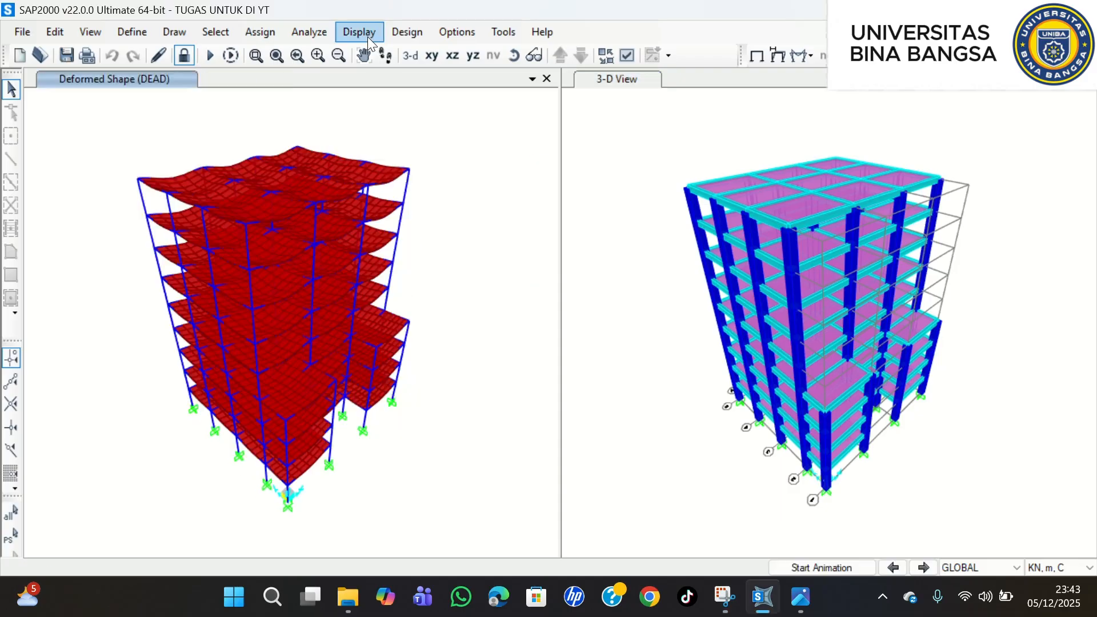
- Choose only the Modal Participating Mass Ratios table under the structure output analysis results for display
click(360, 33)
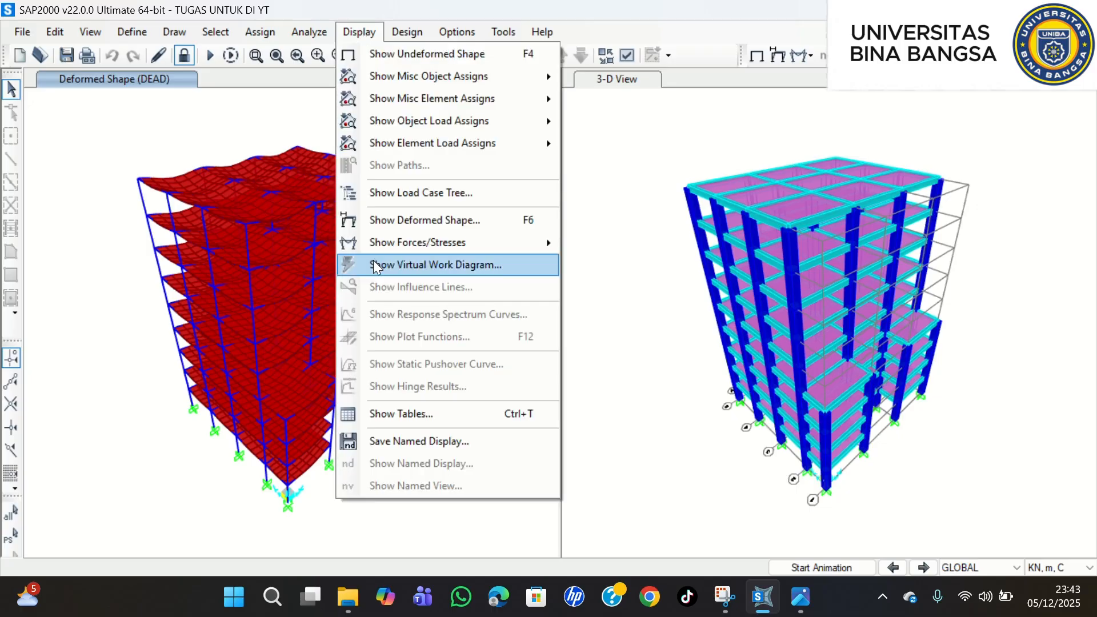
click(402, 412)
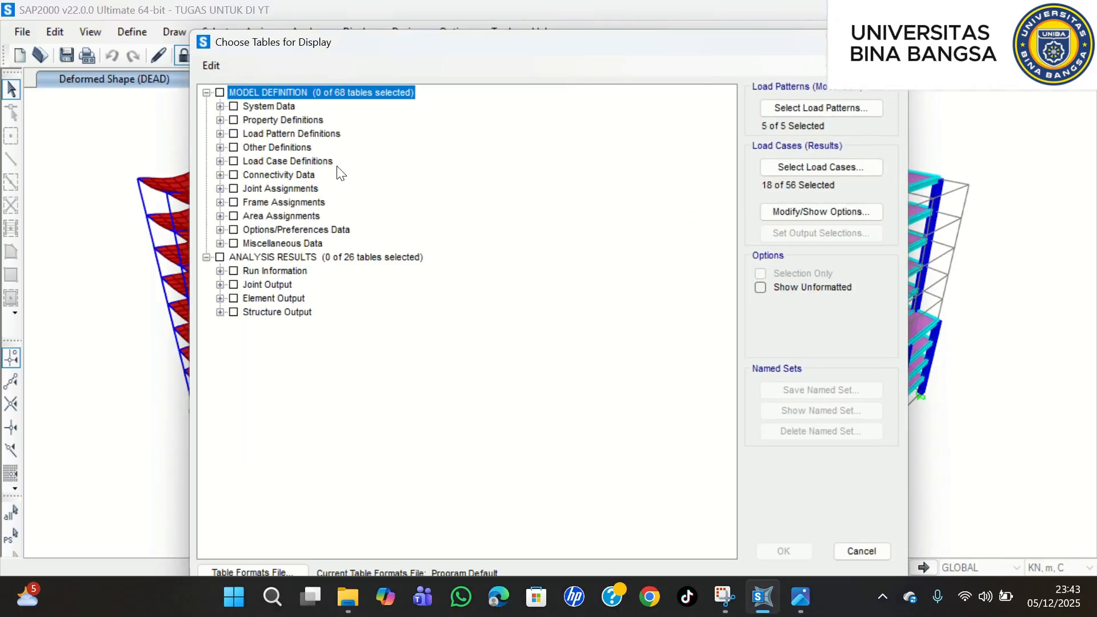
click(220, 257)
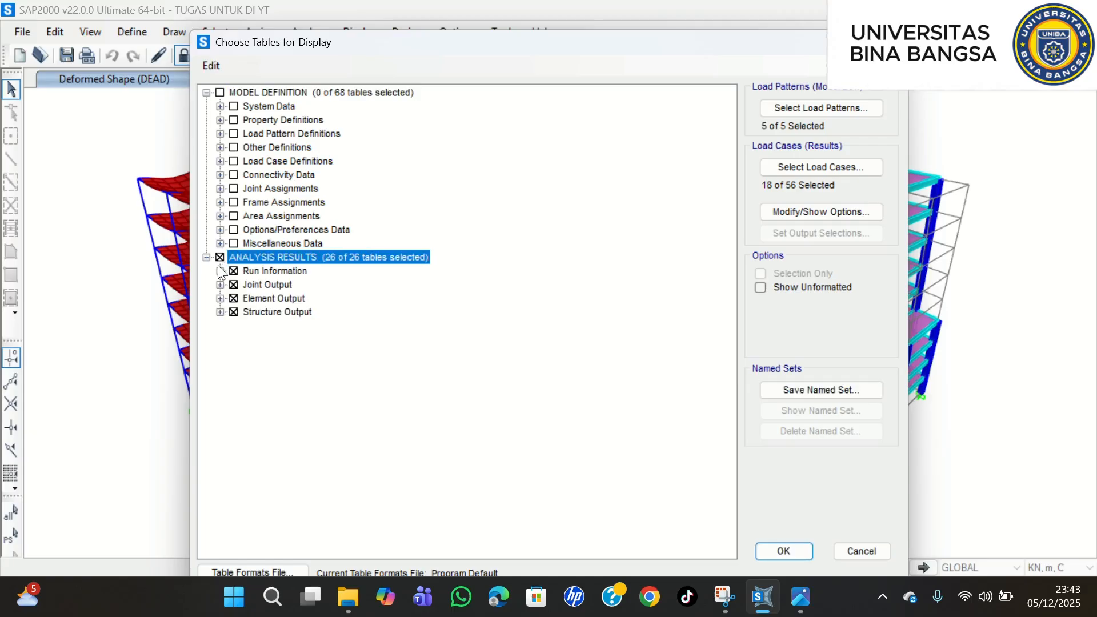
click(219, 271)
click(219, 298)
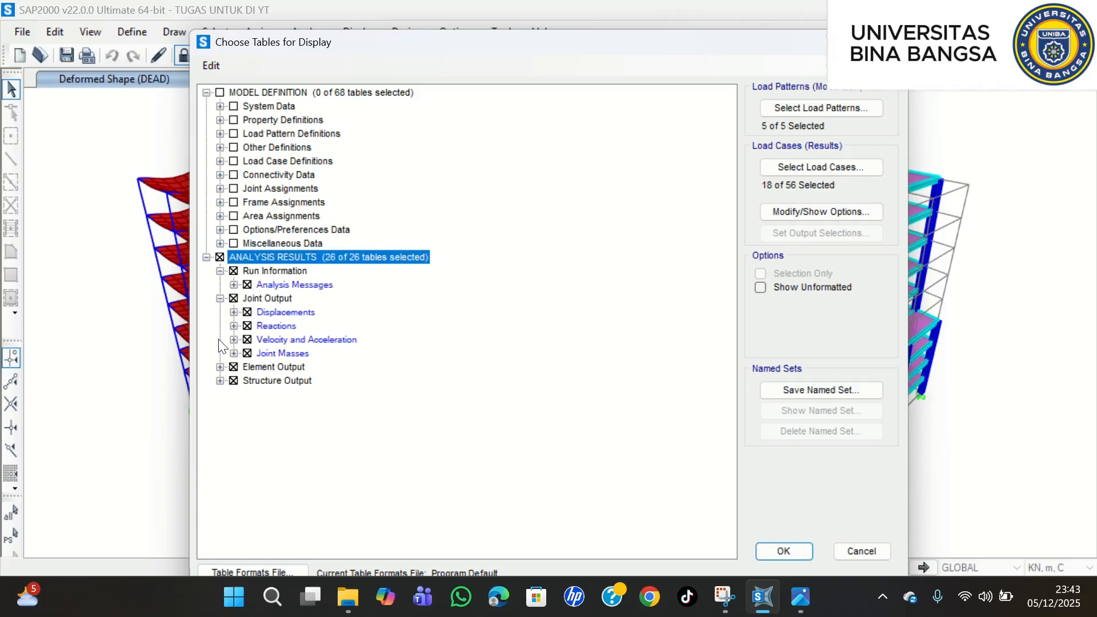
click(219, 367)
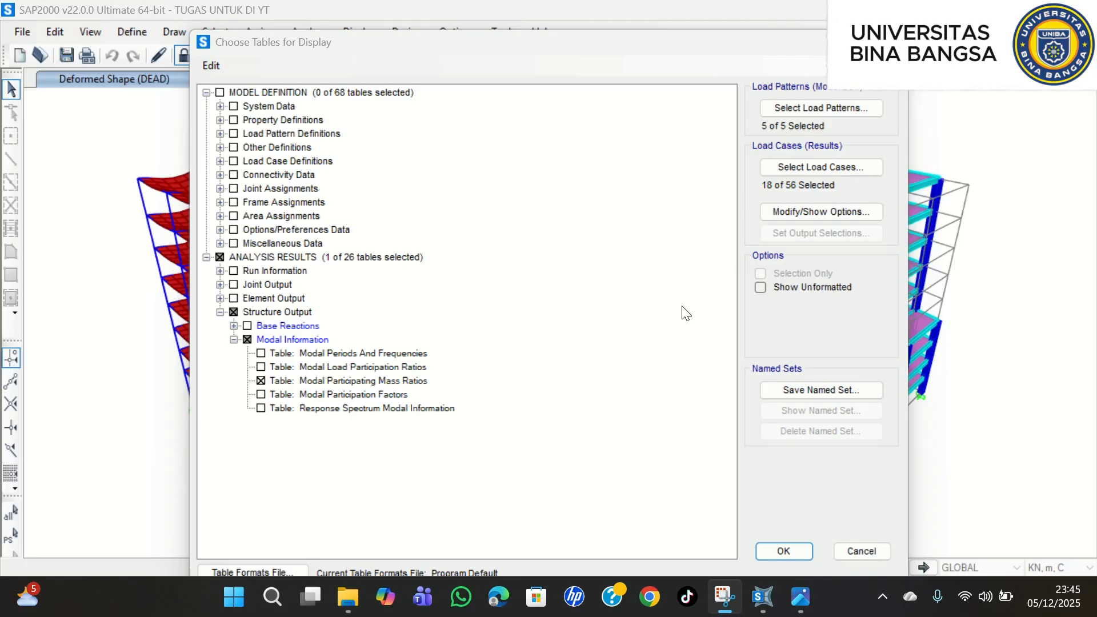
- Accept the COMB1 to COMB18 combinations as output cases and display the Modal Participating Mass Ratios table
click(833, 172)
scroll(512, 318, down, 3)
scroll(512, 318, down, 1)
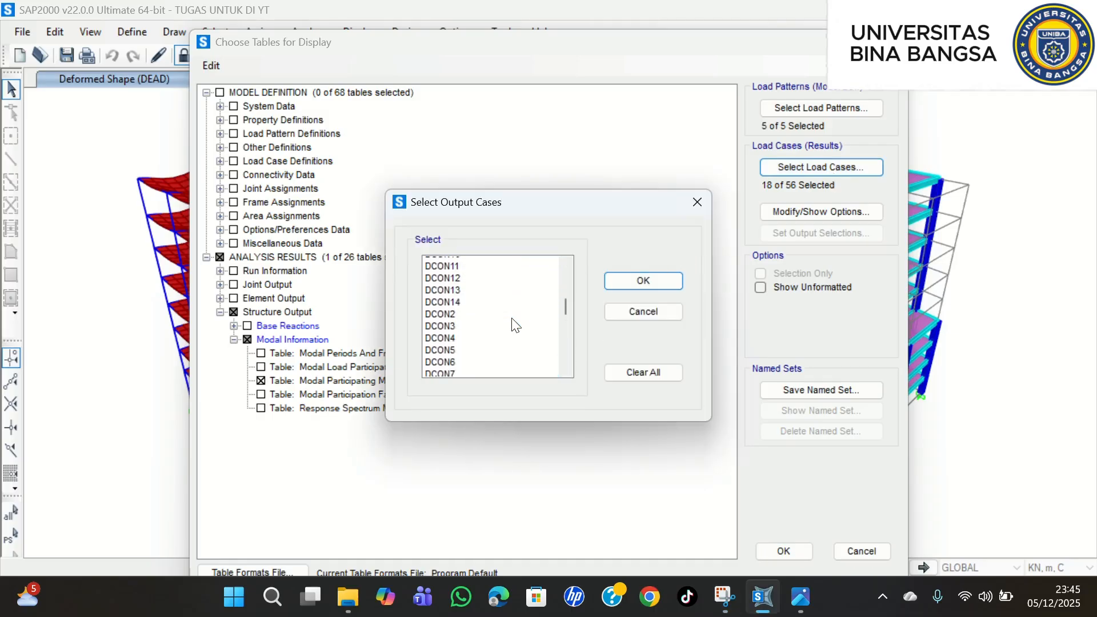
scroll(513, 318, up, 4)
scroll(512, 318, down, 3)
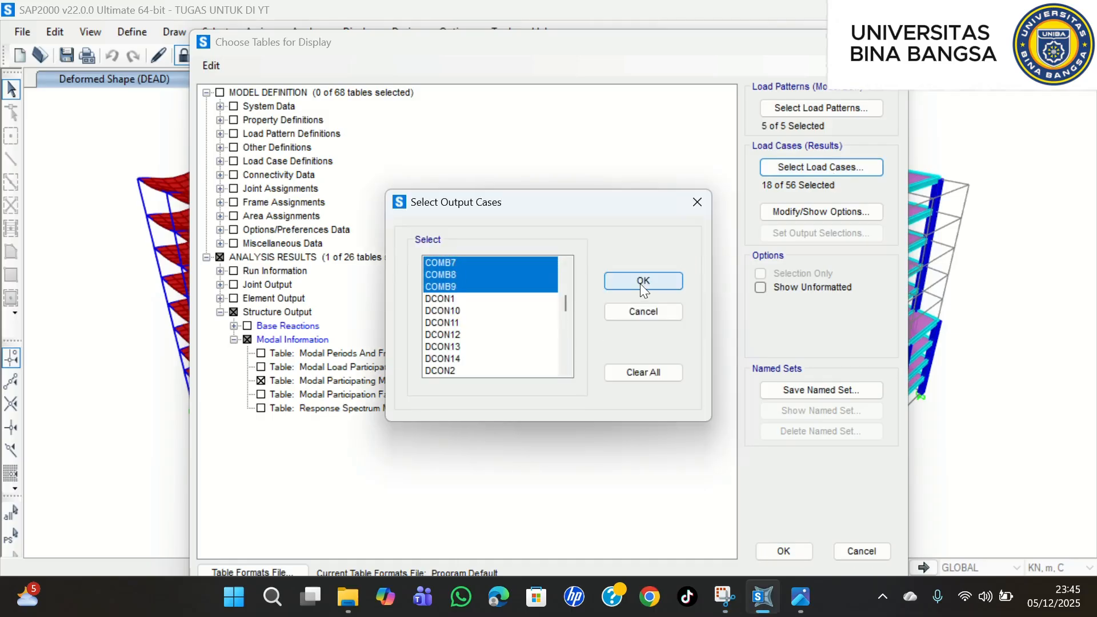
click(641, 283)
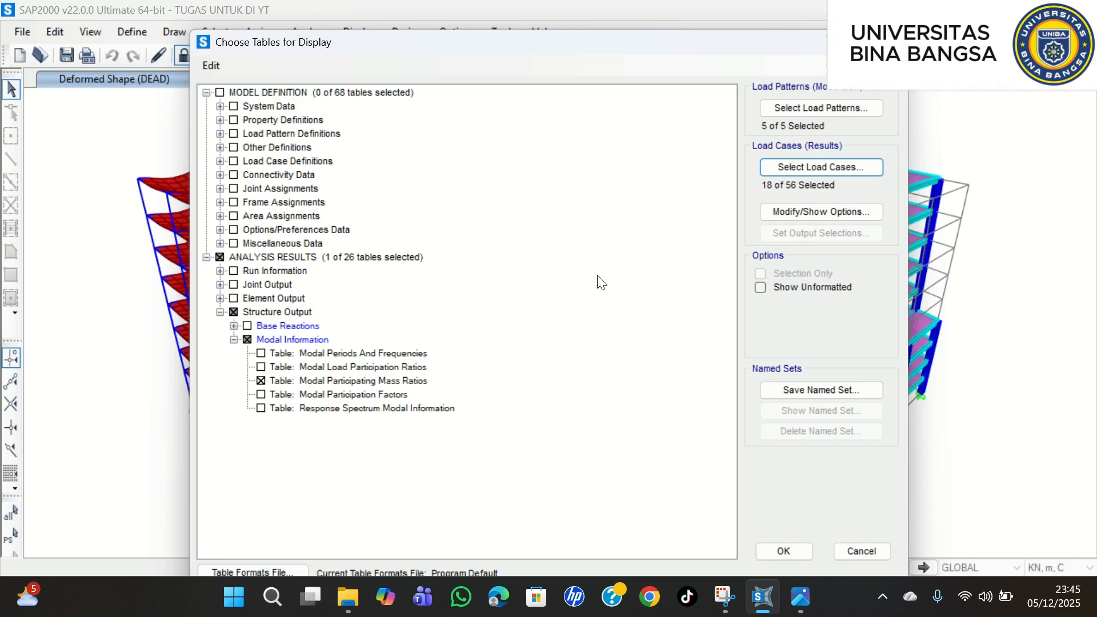
click(465, 31)
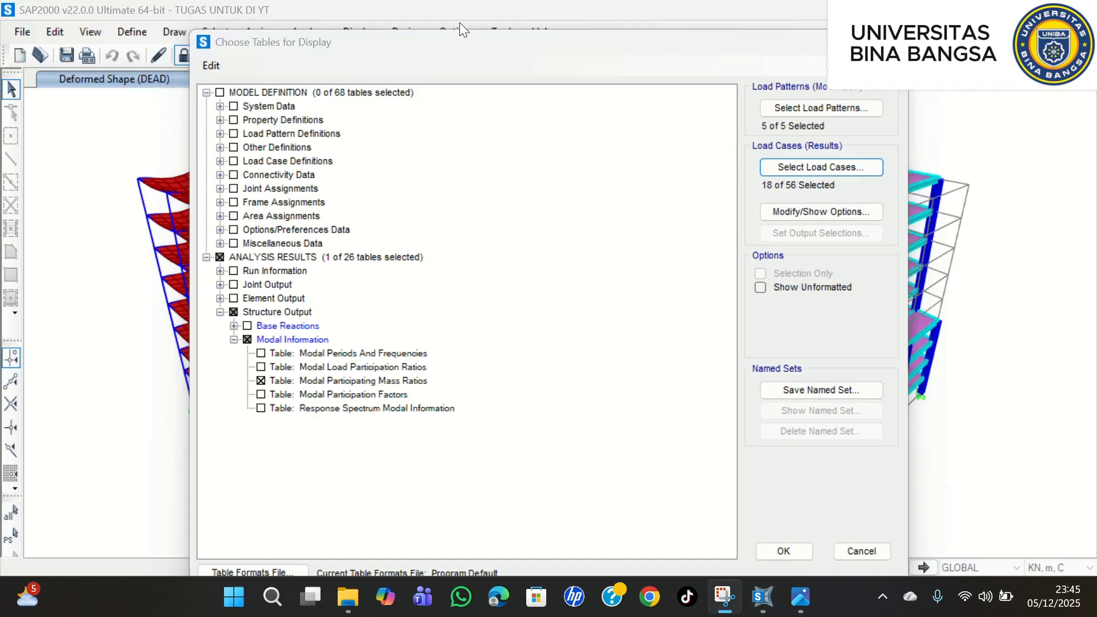
click(790, 553)
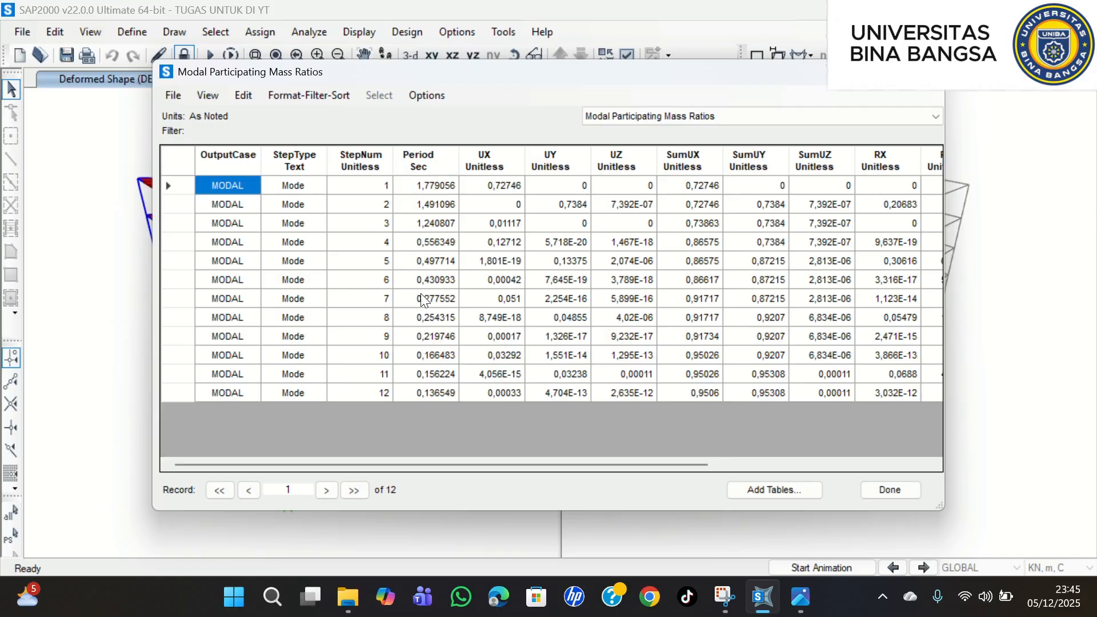
- Export the Modal Participating Mass Ratios table to Excel
click(175, 95)
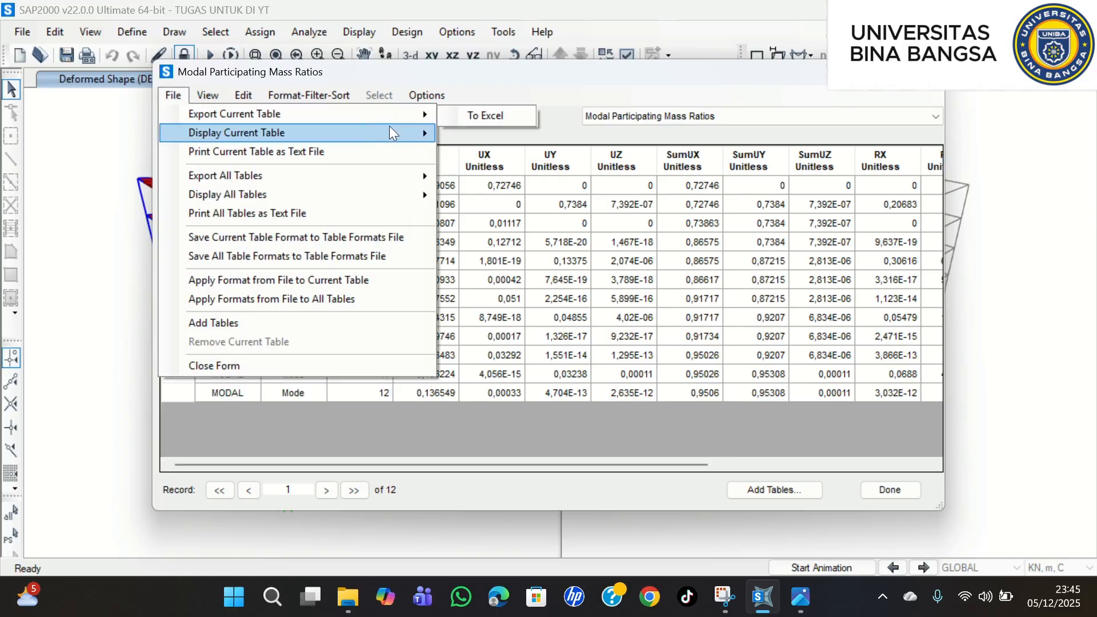
mouse_move(412, 114)
click(471, 114)
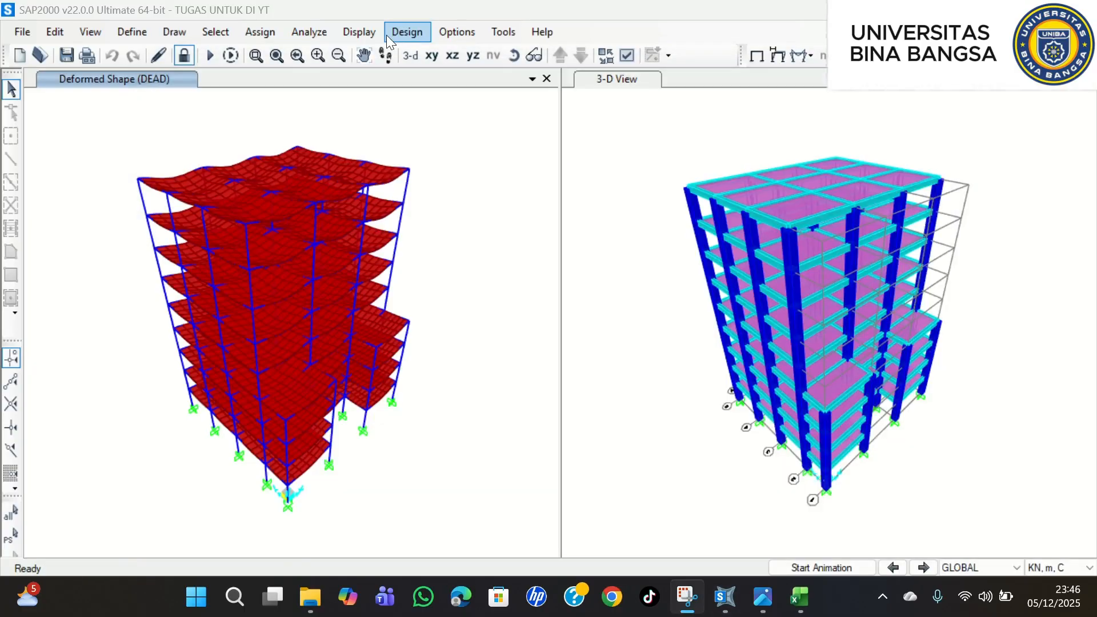
- Reopen the choice of result tables and select only Base Reactions under the structure output
click(376, 35)
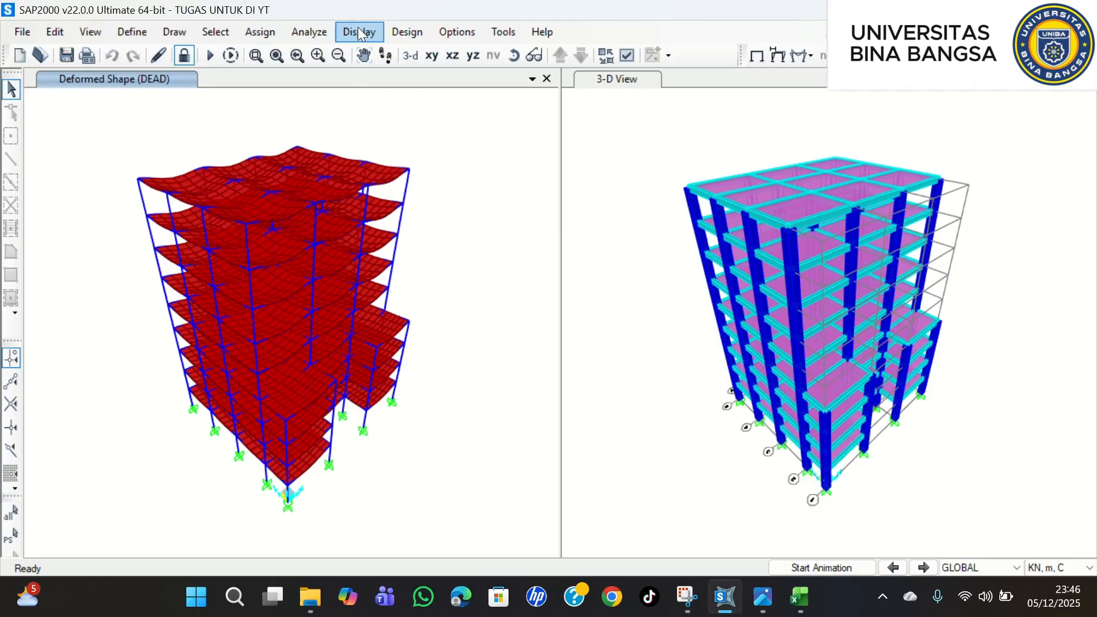
key(ctrl+t)
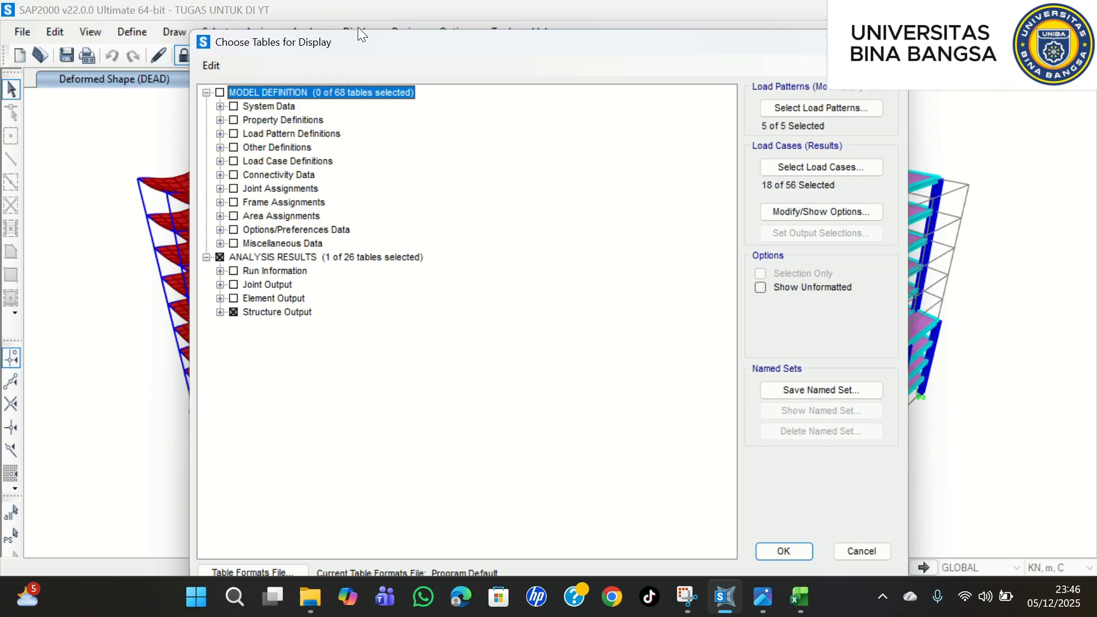
click(448, 32)
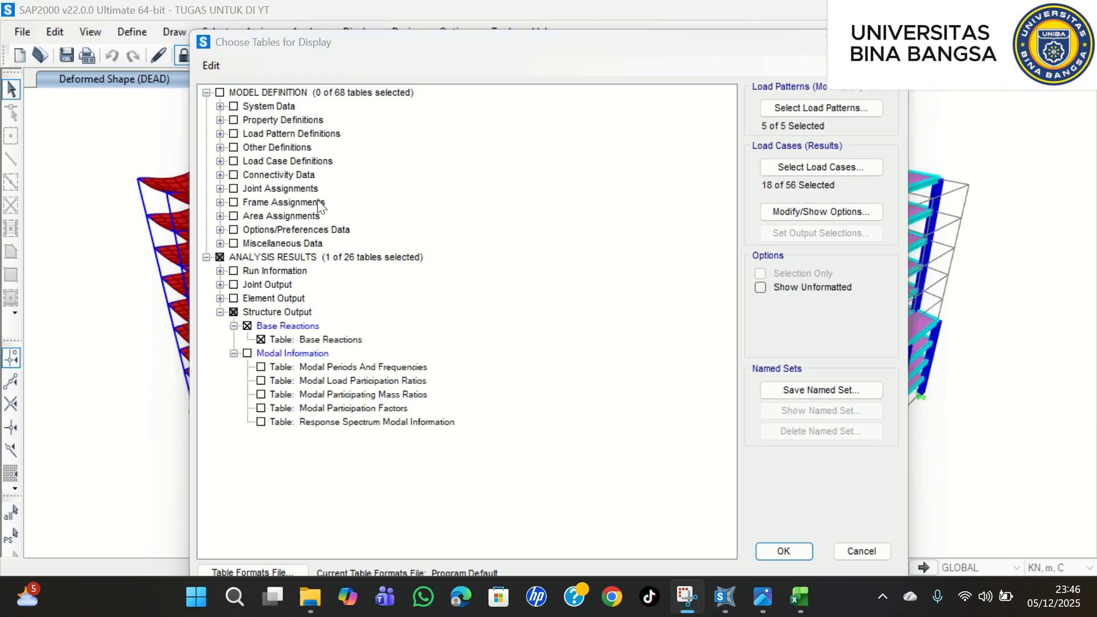
- Set the output load cases for the results table to DX, DY, SX and SY only
click(835, 162)
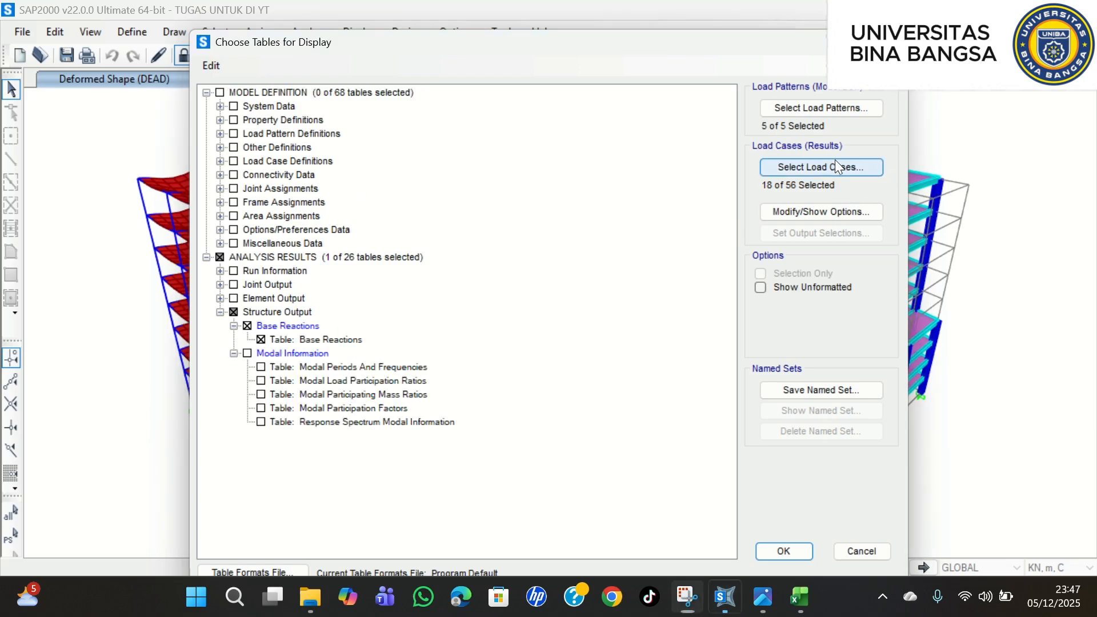
click(458, 30)
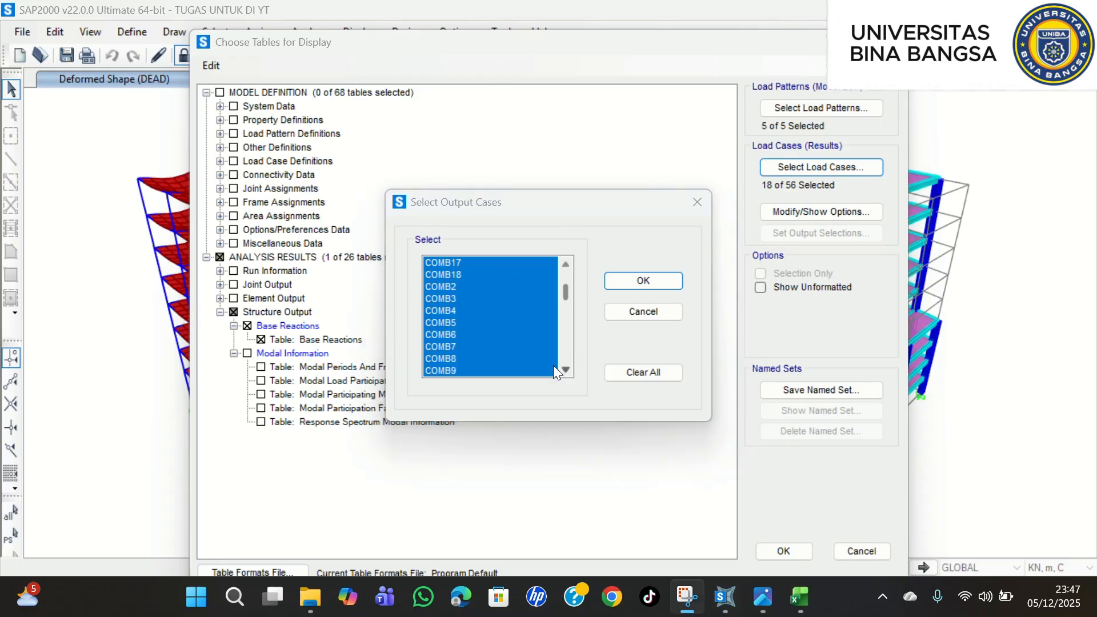
scroll(503, 325, down, 2)
scroll(497, 330, down, 8)
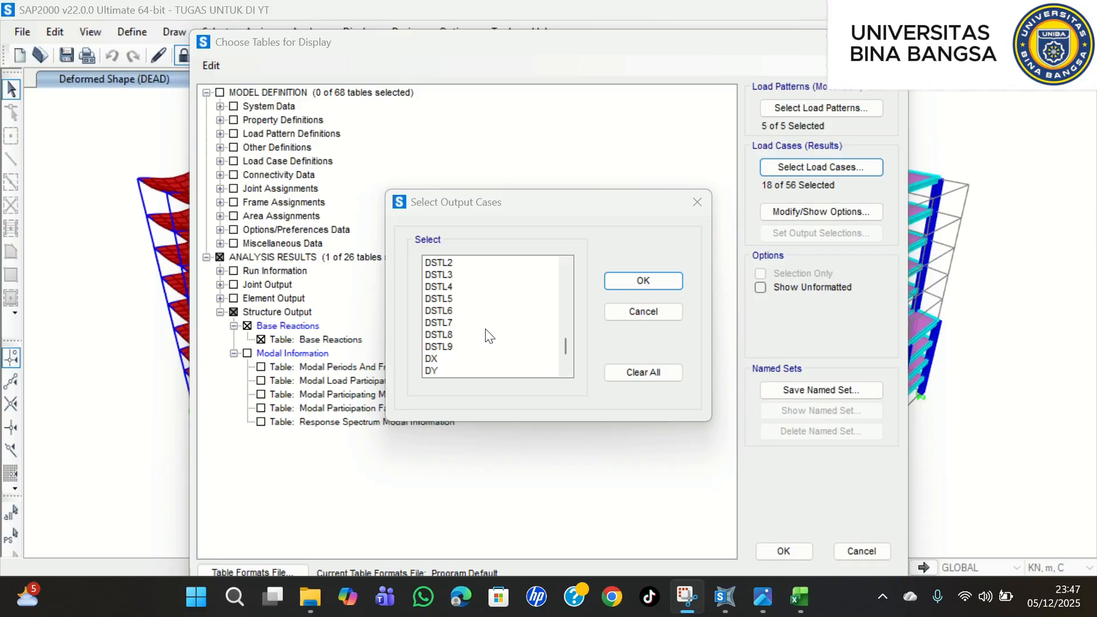
scroll(460, 343, up, 7)
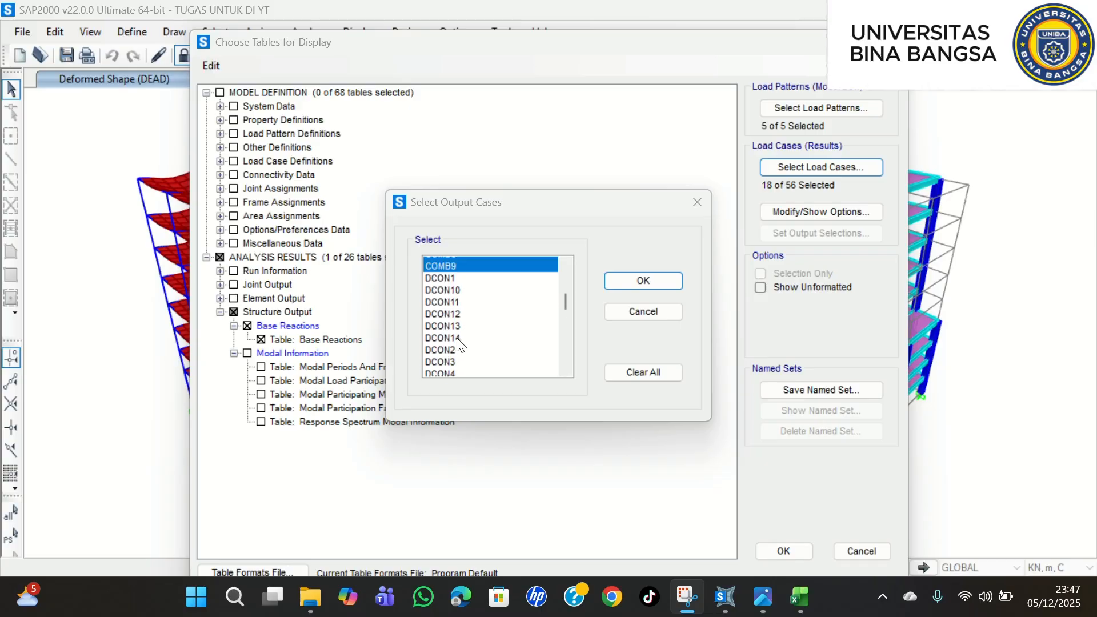
scroll(457, 339, up, 6)
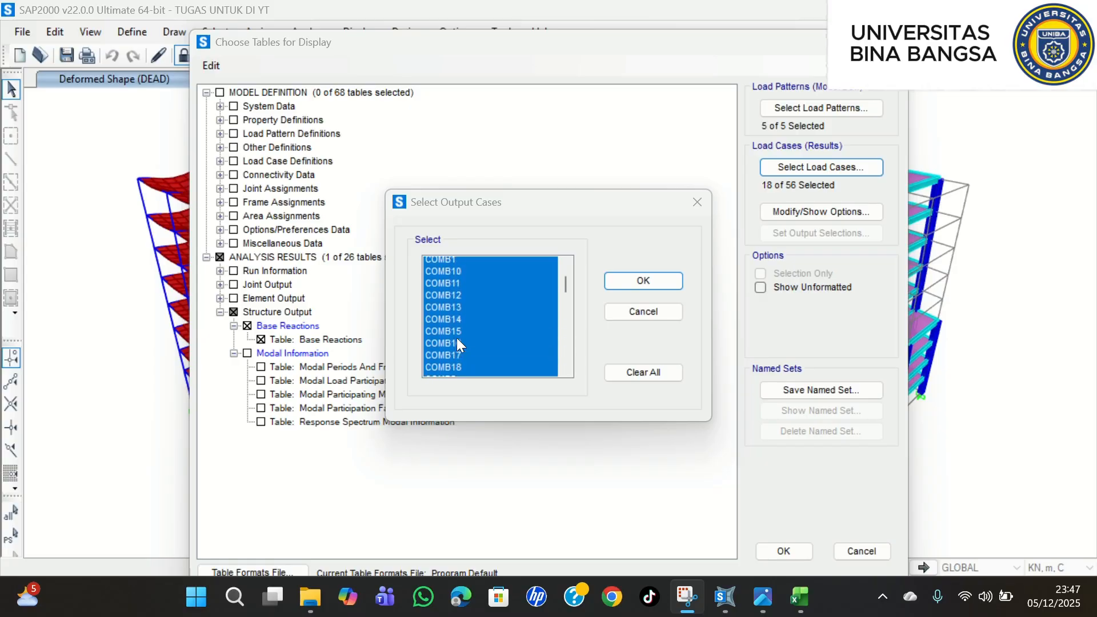
scroll(457, 343, down, 10)
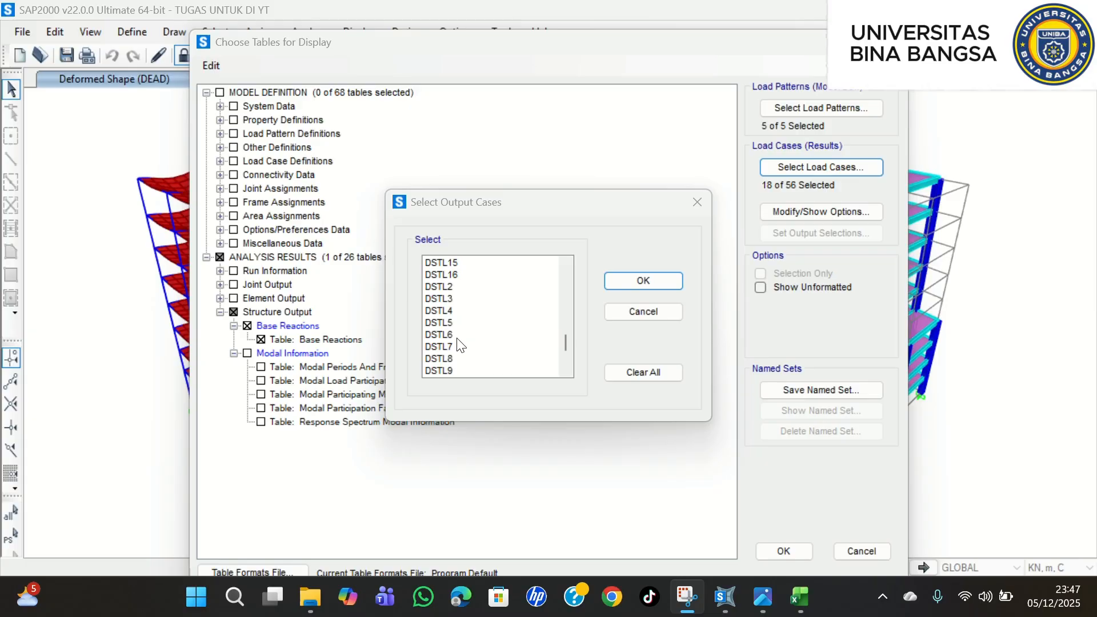
scroll(460, 343, down, 3)
click(441, 301)
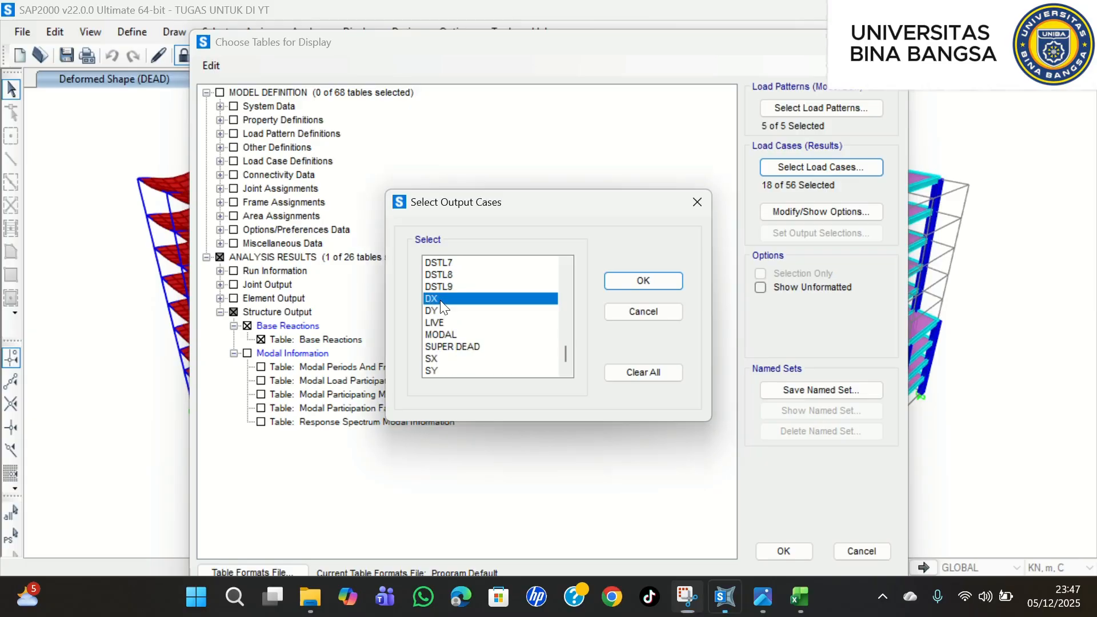
ctrl+click(441, 310)
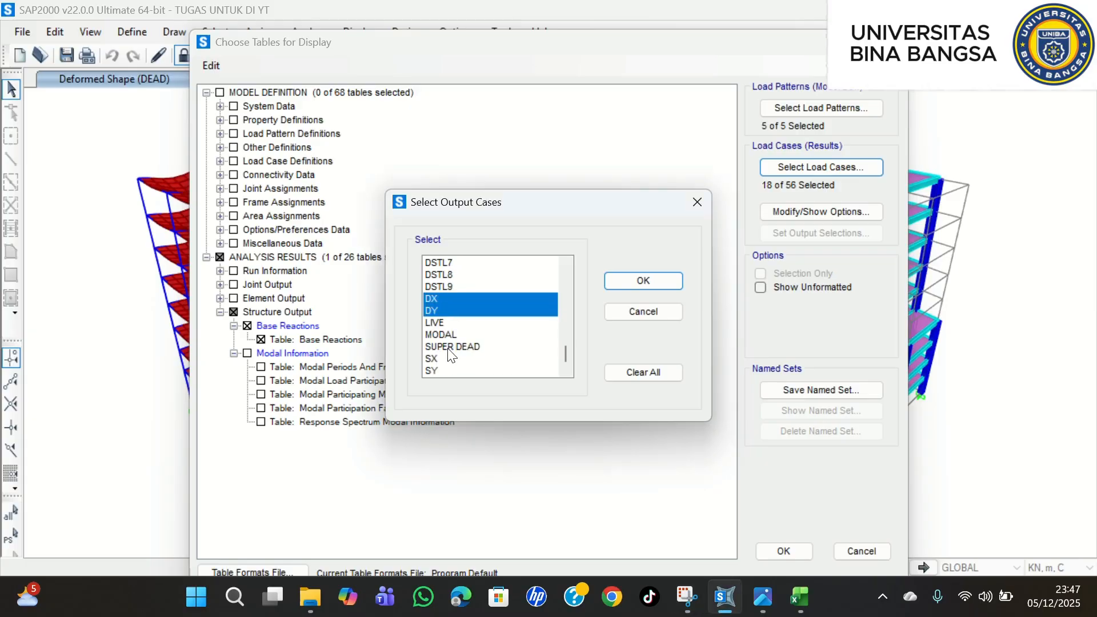
ctrl+click(453, 359)
ctrl+click(451, 369)
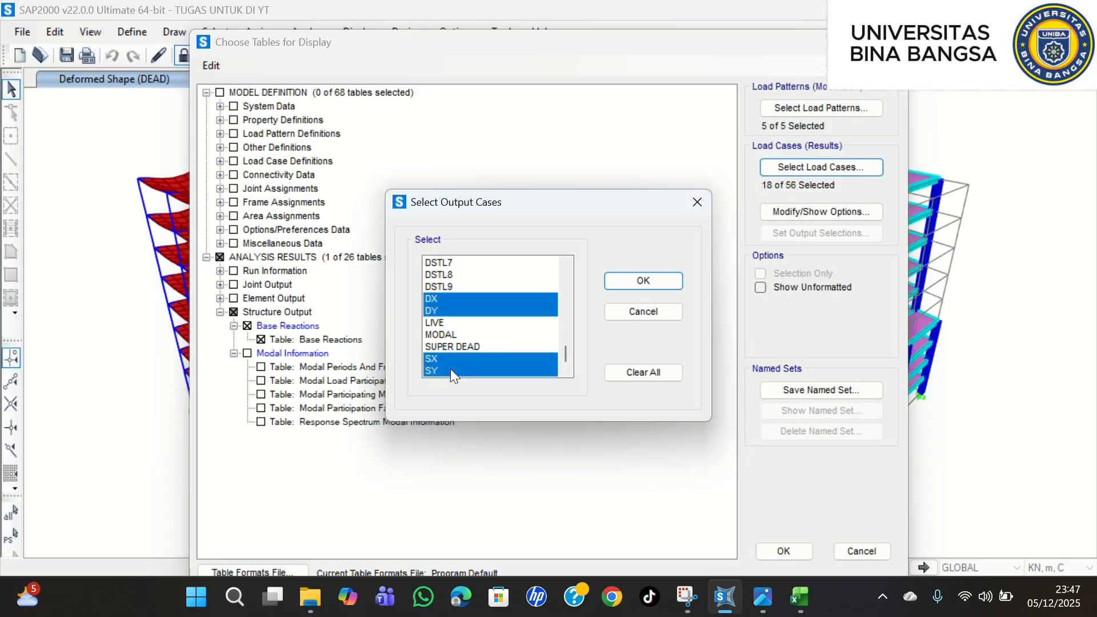
click(641, 280)
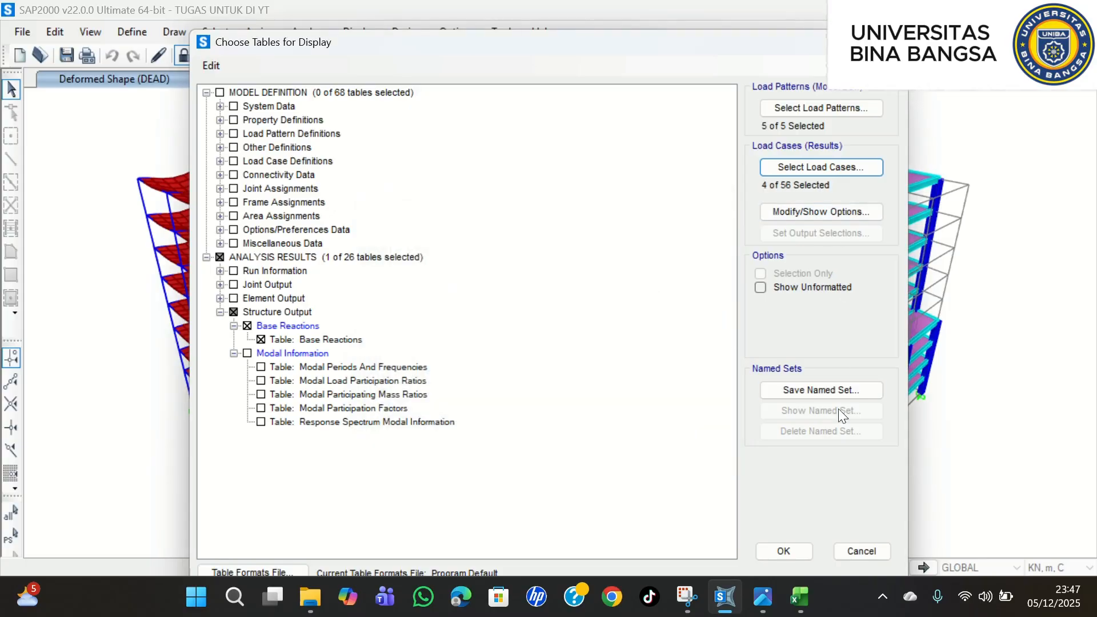
- Display the Base Reactions table, export it to Excel and close the table
click(793, 556)
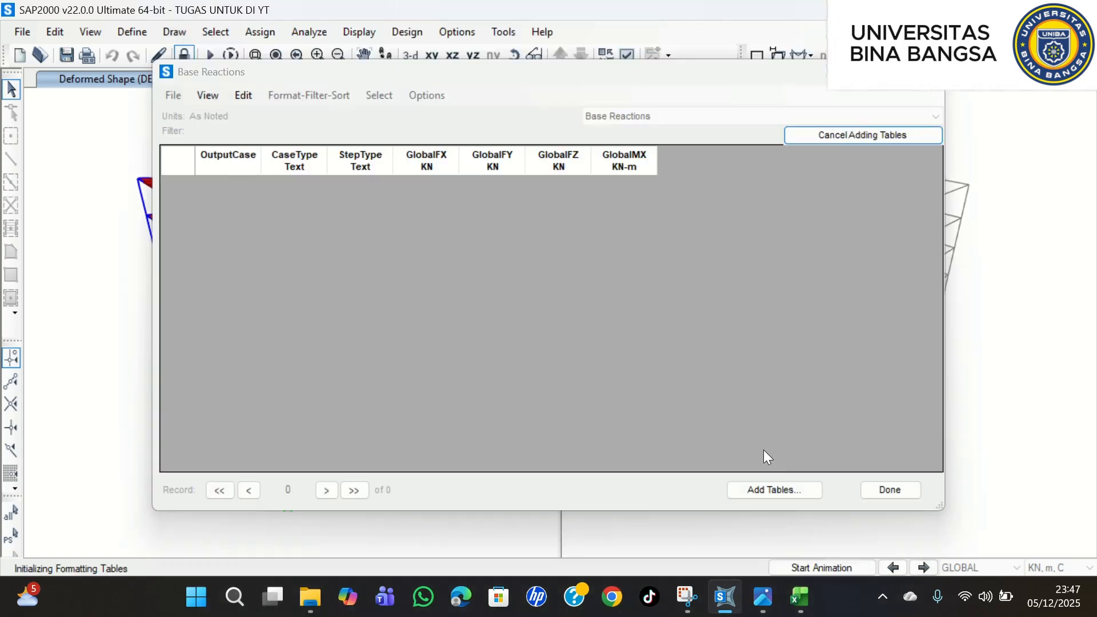
click(166, 95)
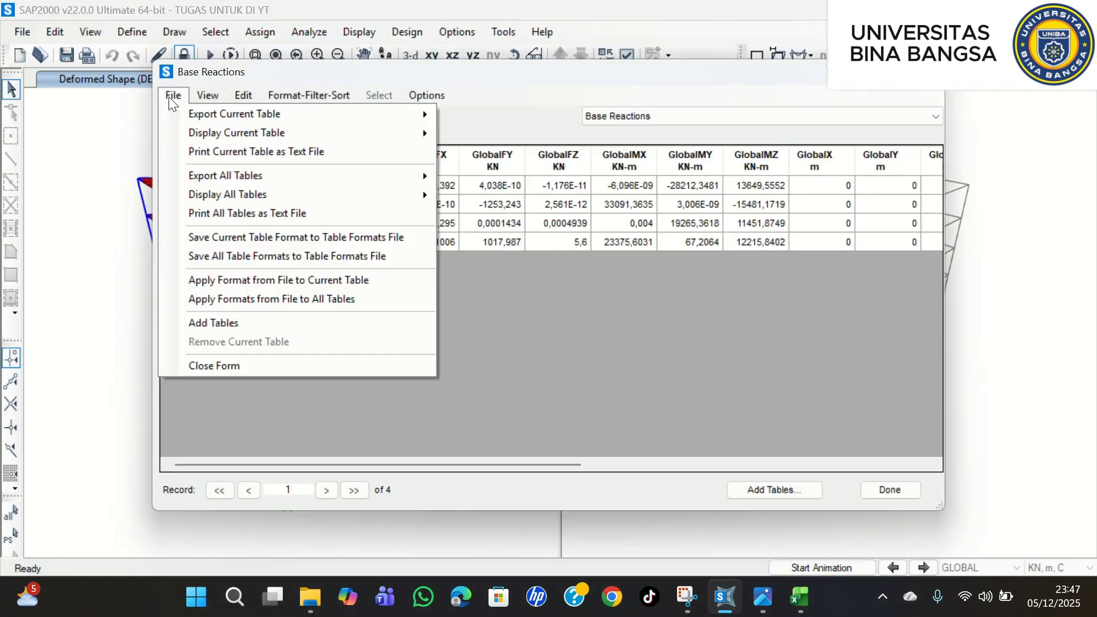
mouse_move(399, 112)
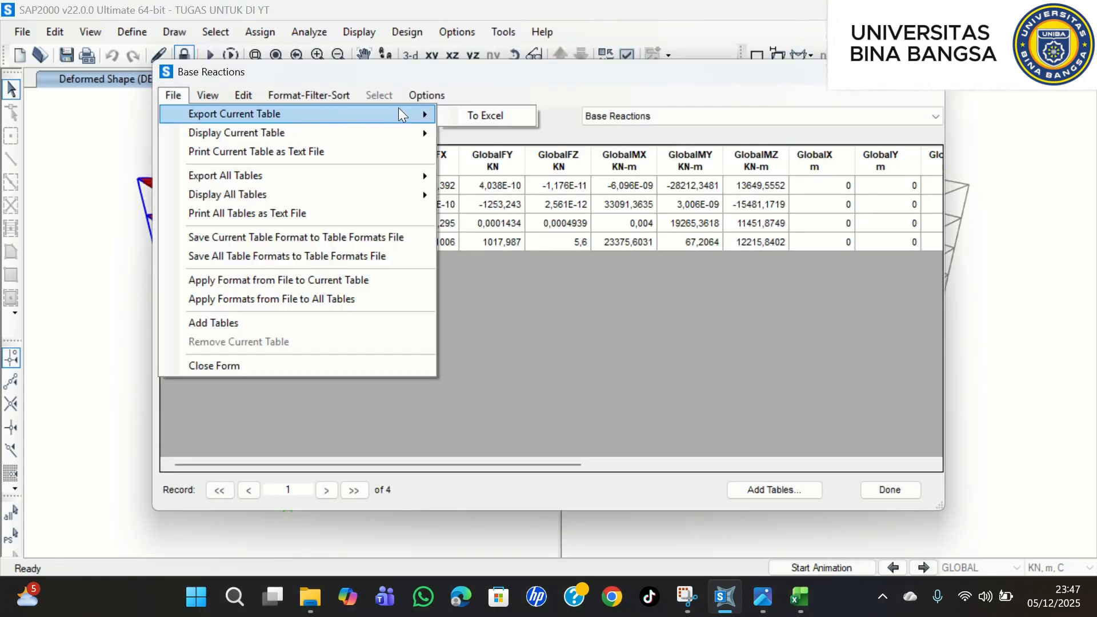
click(483, 115)
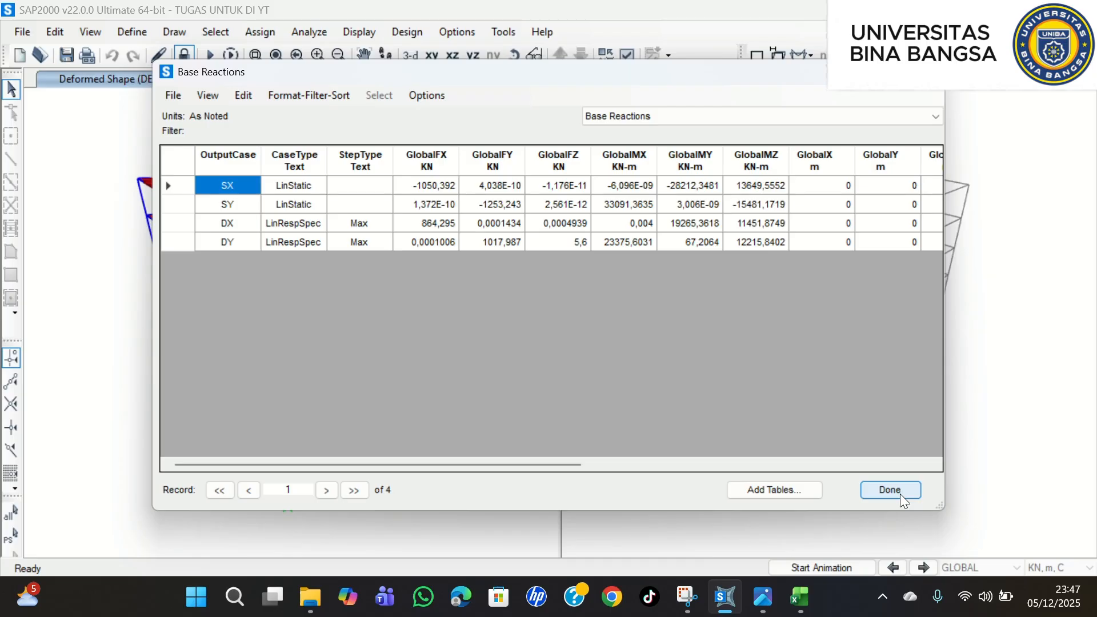
click(890, 491)
- Switch to the Excel workbook Book1 containing the exported Modal Participating Mass Ratios table
mouse_move(800, 597)
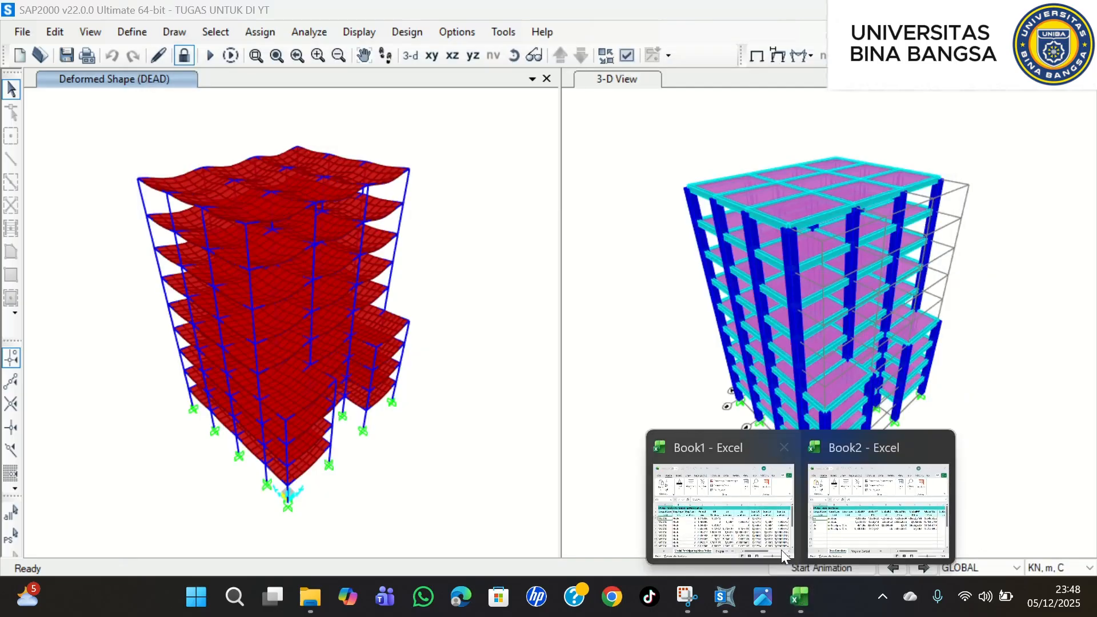
click(783, 553)
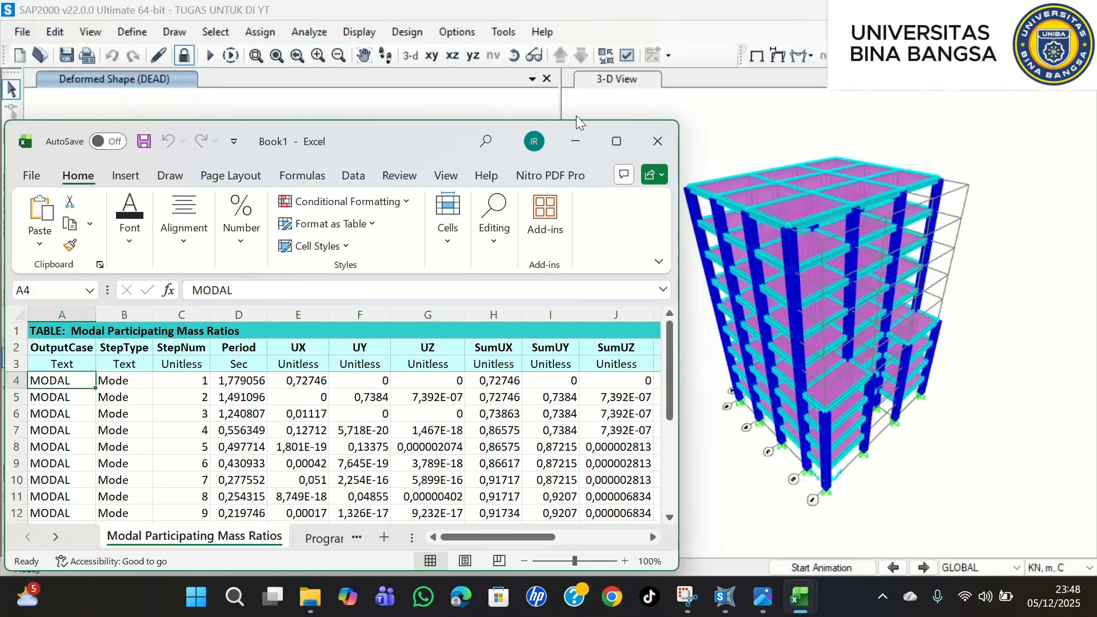
- Review the Modal Participating Mass Ratios table in Book1 and the Base Reactions table in Book2 in Excel, and return to SAP2000
click(457, 21)
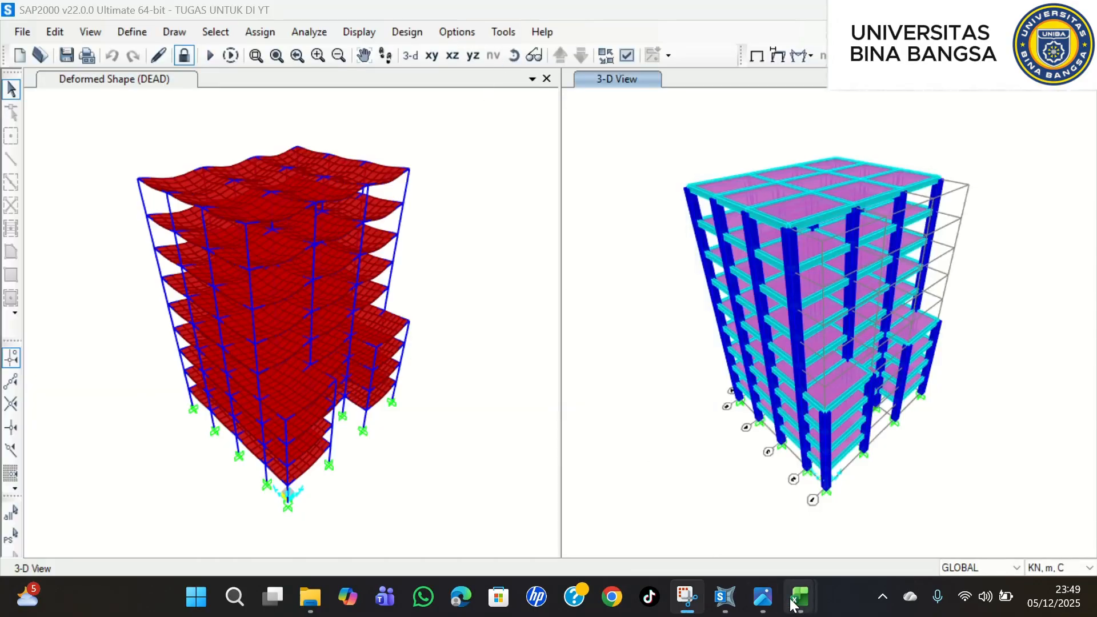
mouse_move(799, 598)
click(732, 532)
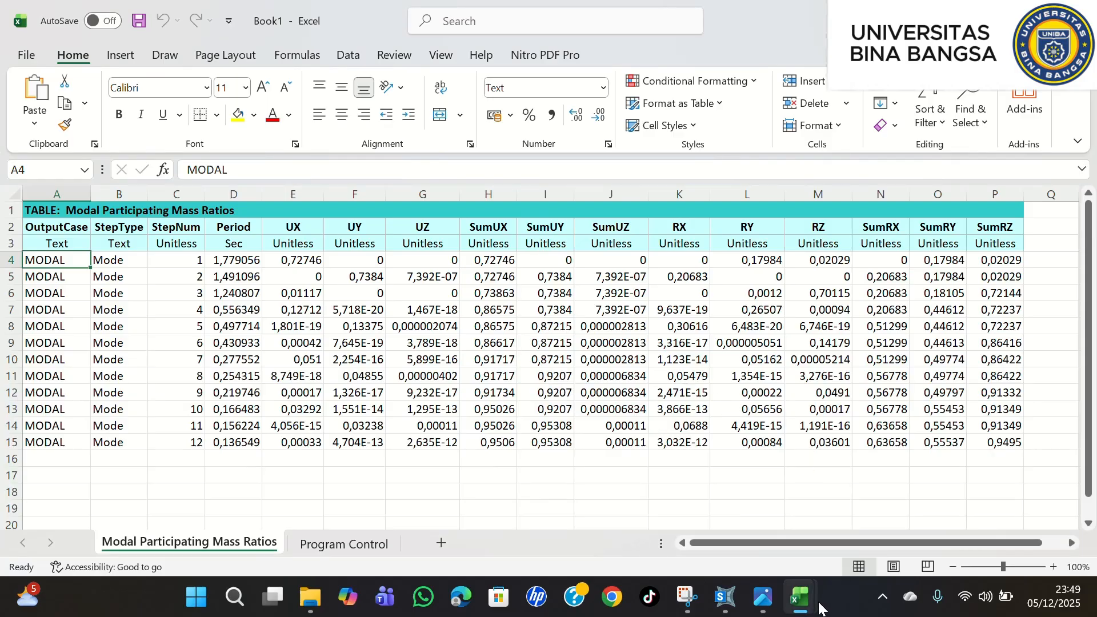
mouse_move(806, 600)
click(880, 526)
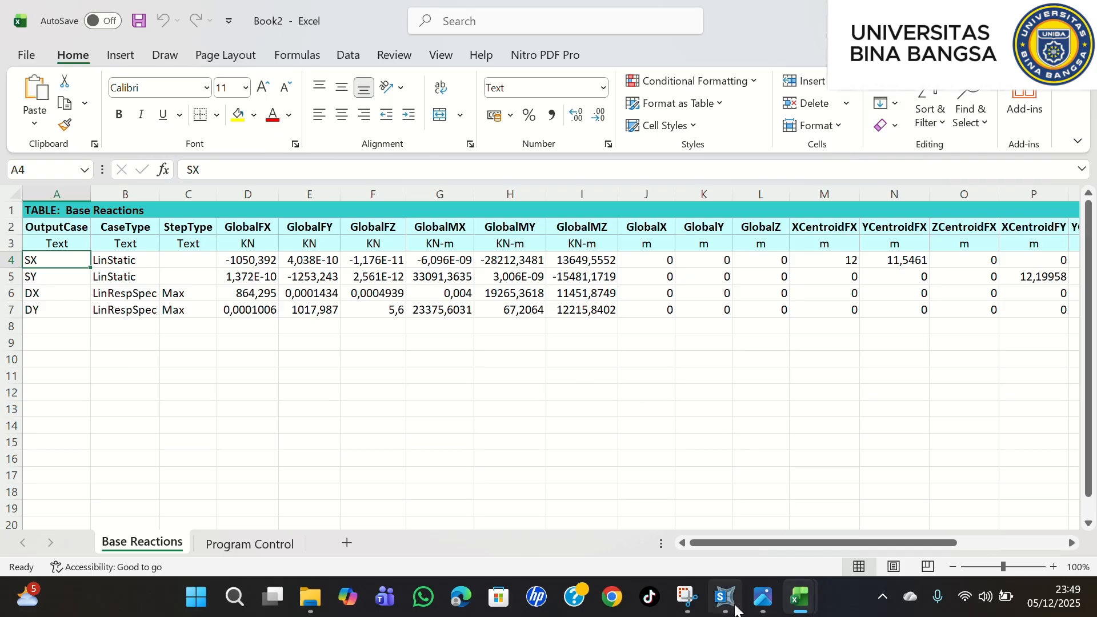
mouse_move(725, 598)
click(704, 490)
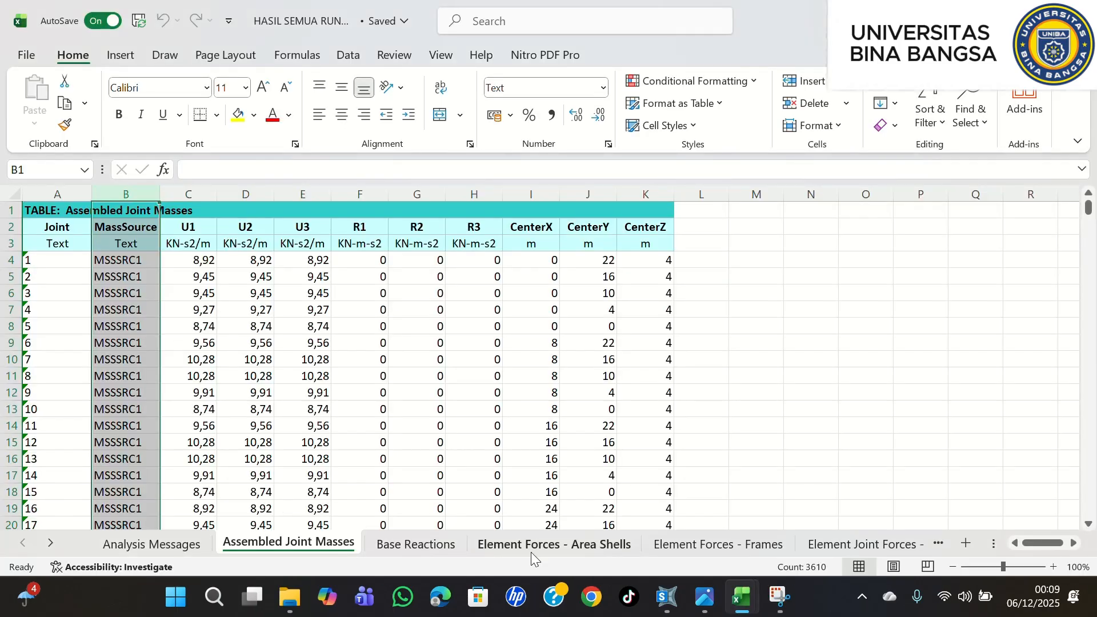
- Examine the Base Reactions sheet and the element force, joint force, soil pressure, strain and stress sheets of the full results workbook
click(434, 548)
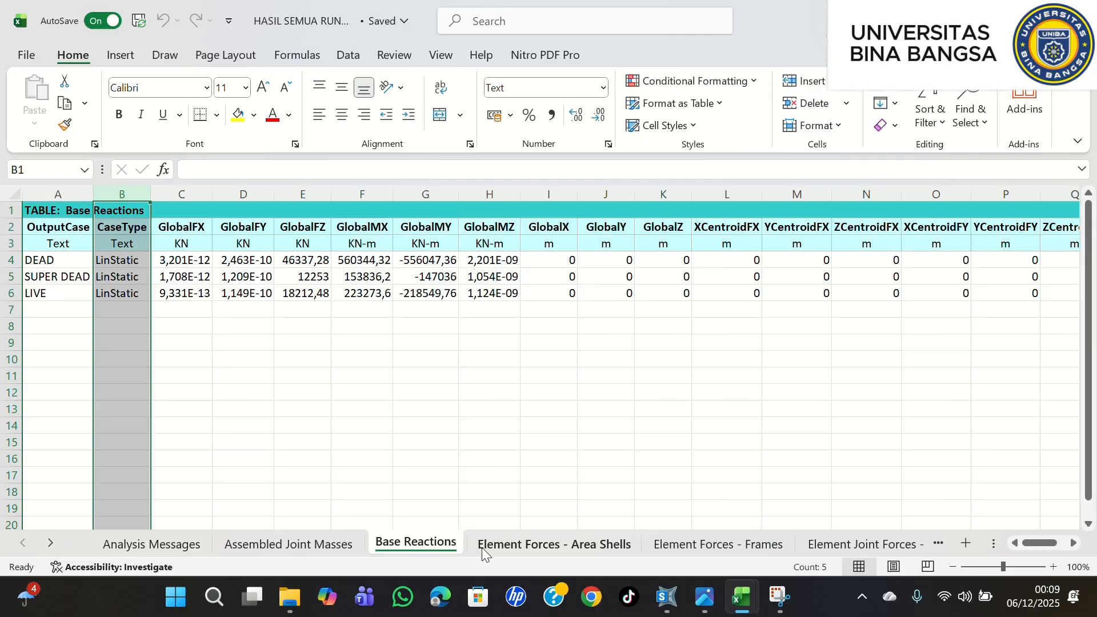
click(514, 547)
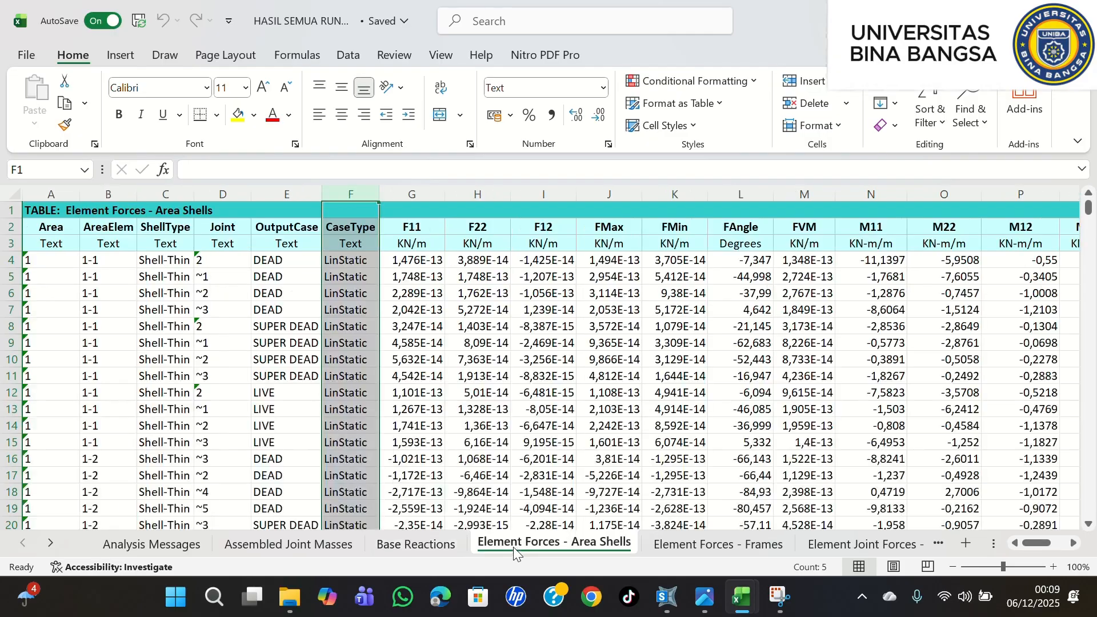
click(713, 549)
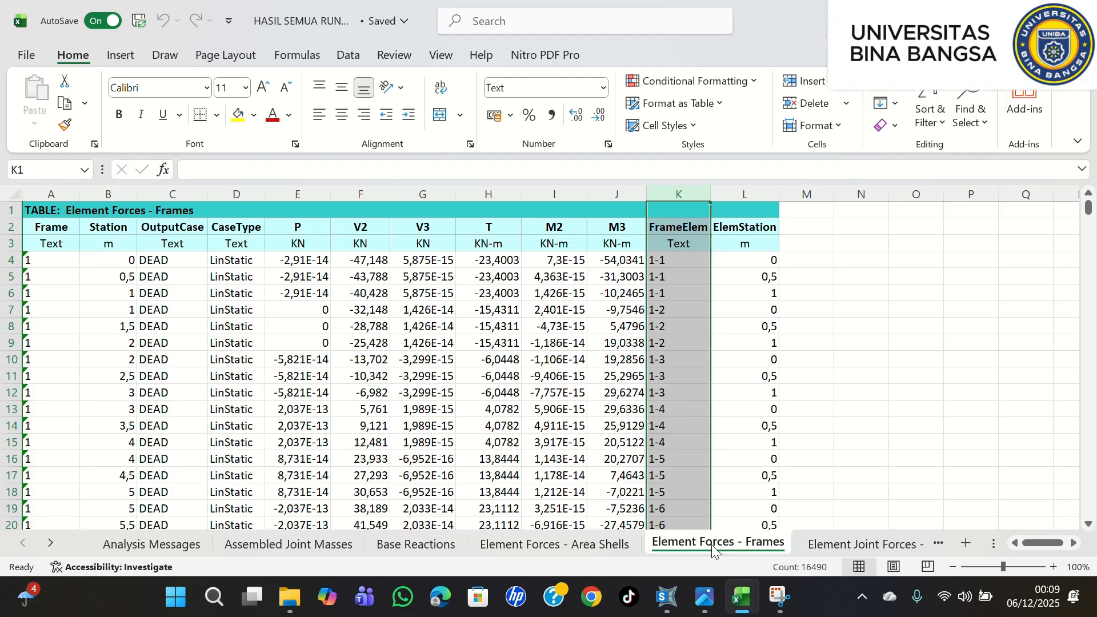
click(858, 543)
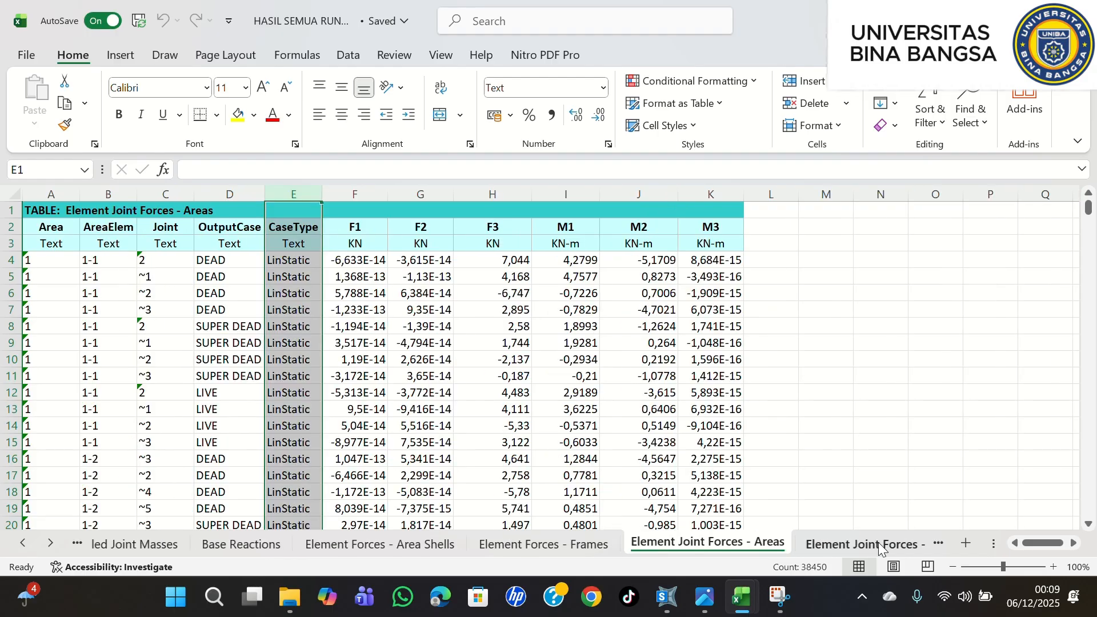
click(879, 543)
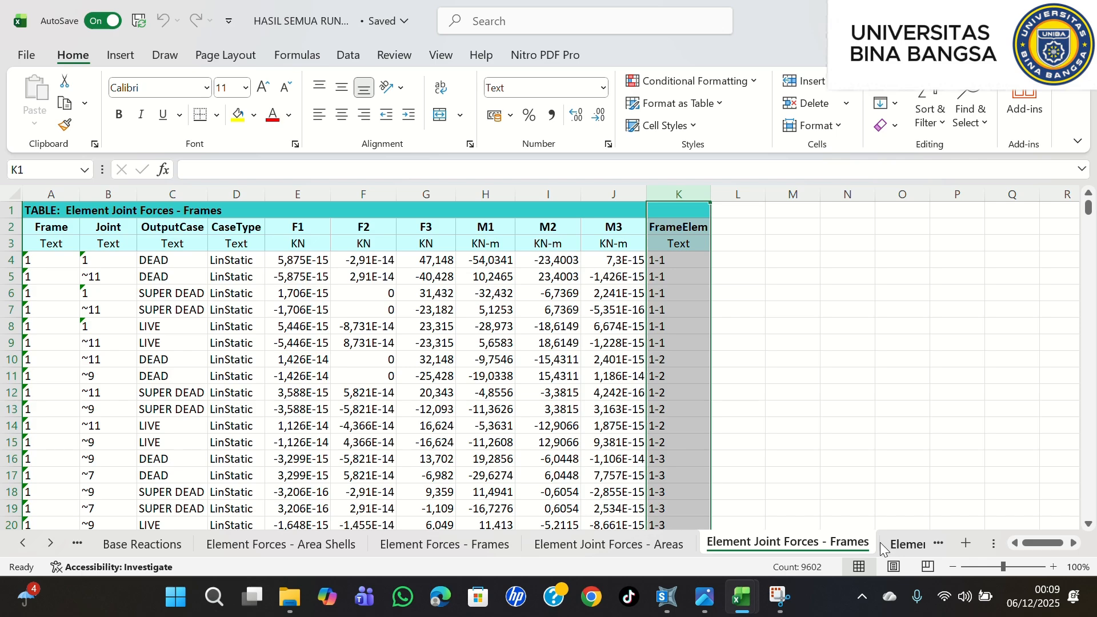
click(892, 546)
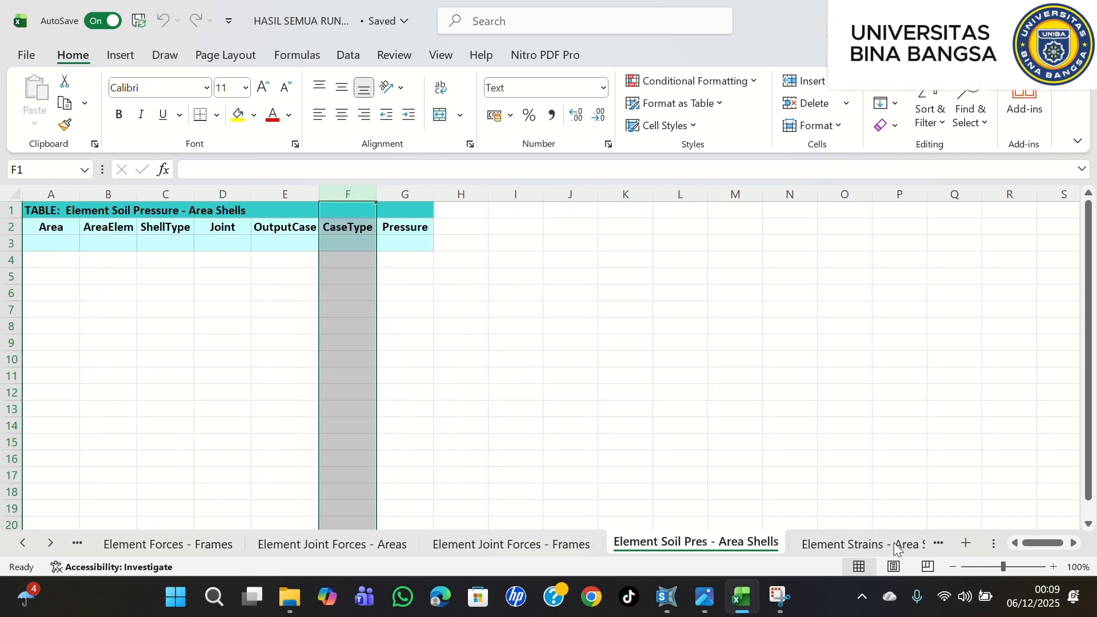
click(895, 546)
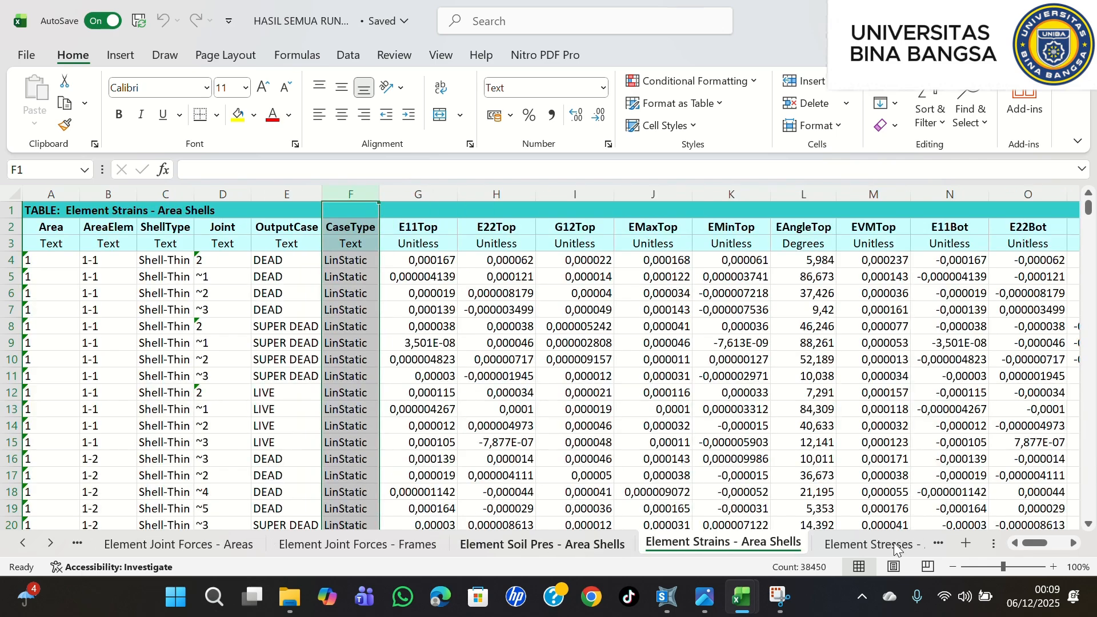
click(895, 546)
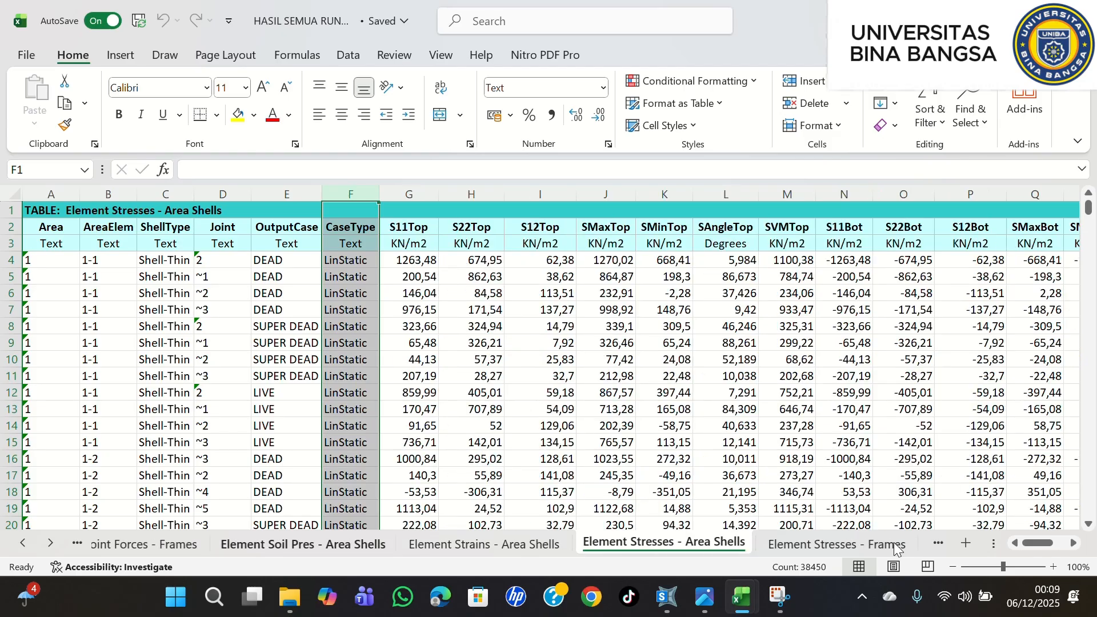
click(895, 546)
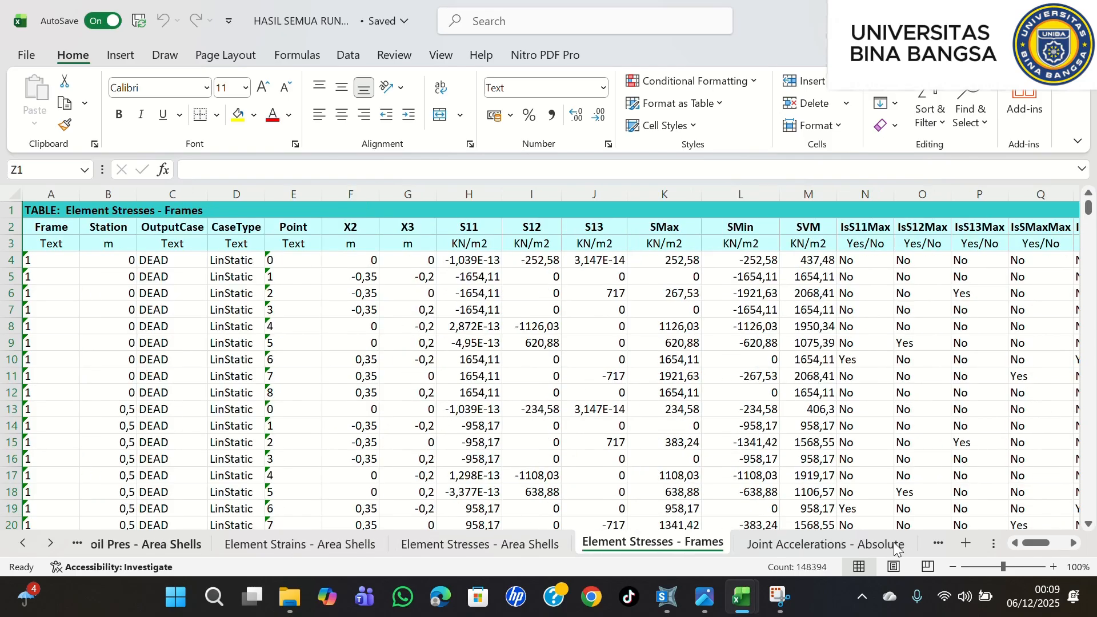
- Examine the joint result sheets, covering accelerations, displacements, reactions, and absolute and relative velocities
click(894, 543)
click(894, 543)
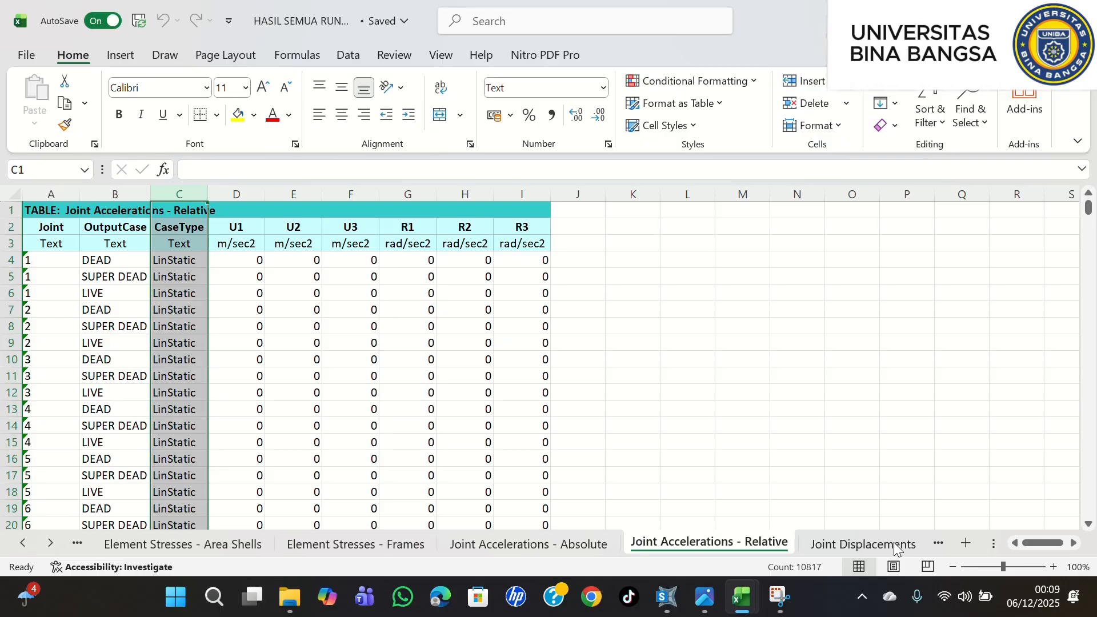
click(894, 543)
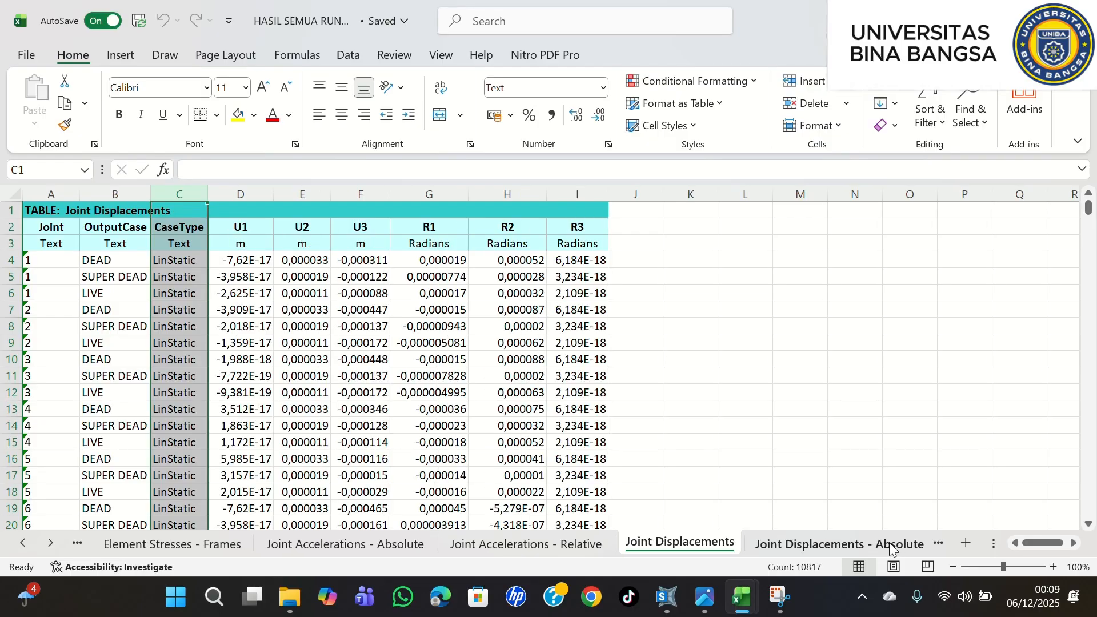
click(890, 543)
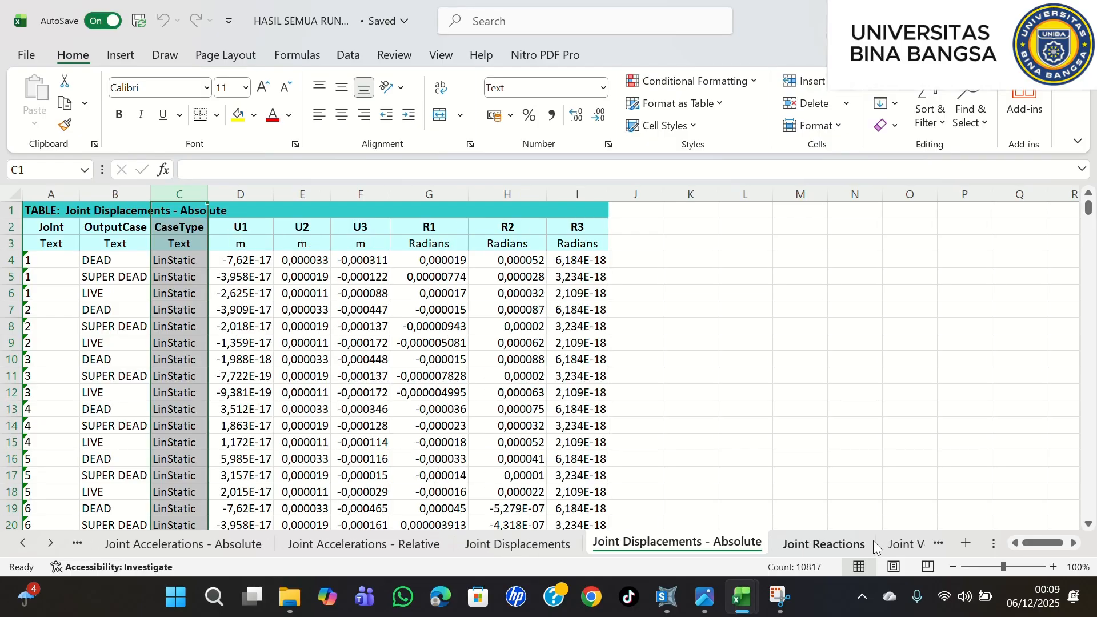
click(841, 546)
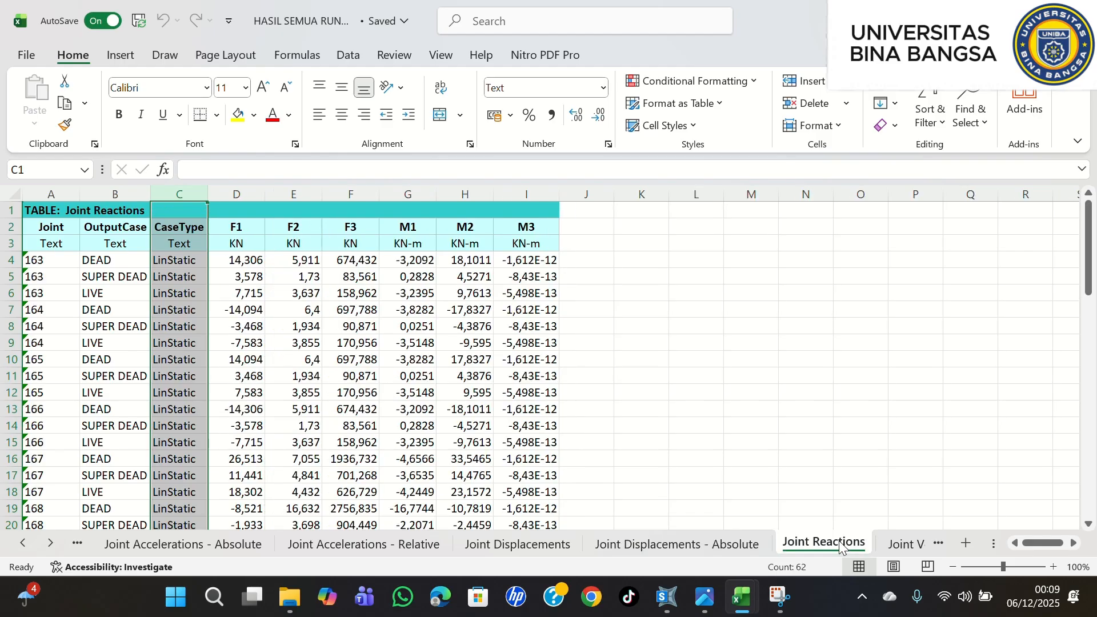
click(890, 544)
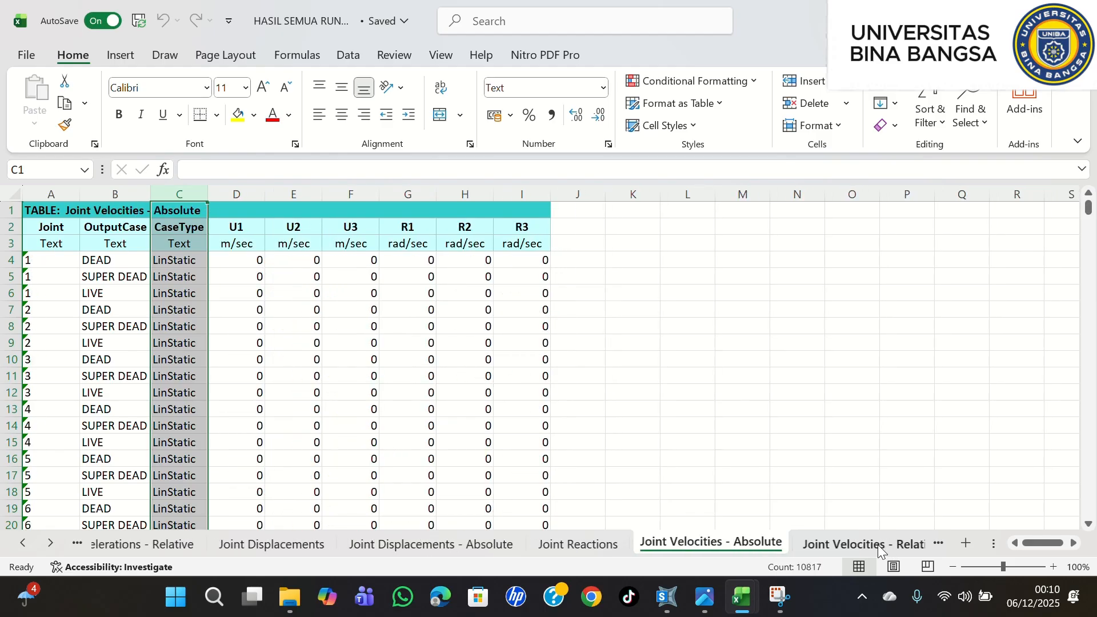
click(878, 544)
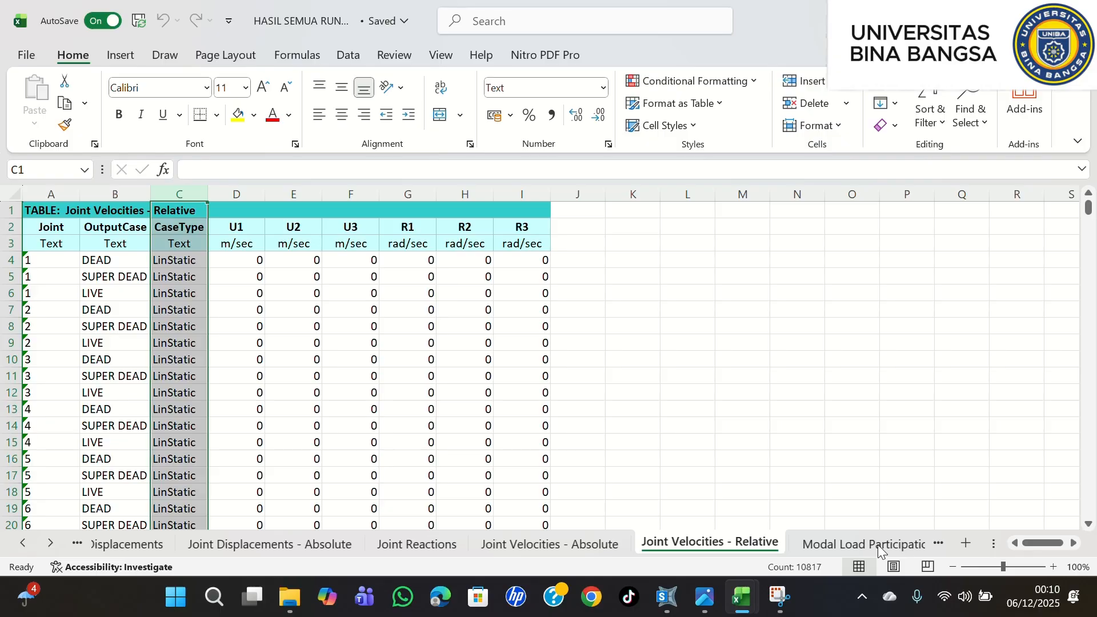
- Examine the modal result sheets for load participation ratios, participating mass ratios, participation factors, and periods and frequencies
click(878, 544)
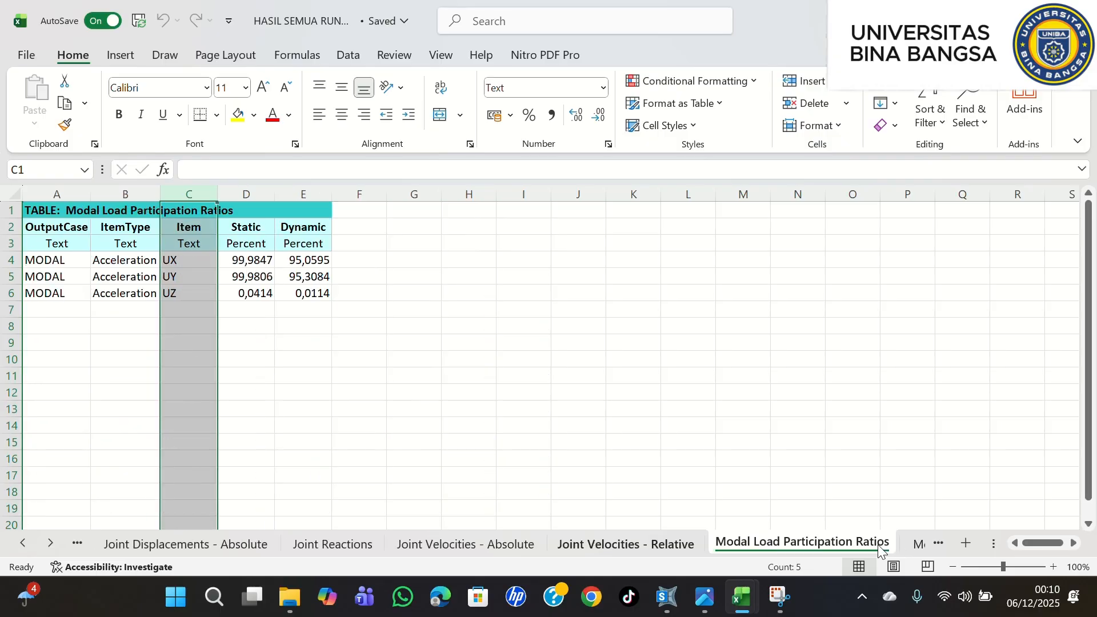
click(909, 544)
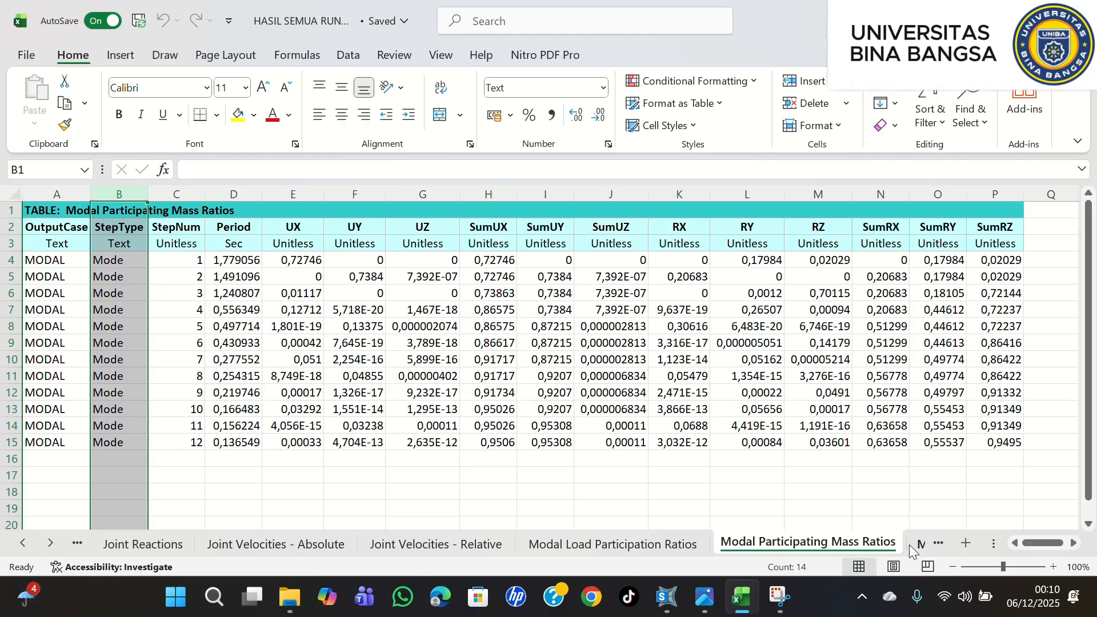
click(910, 544)
click(912, 544)
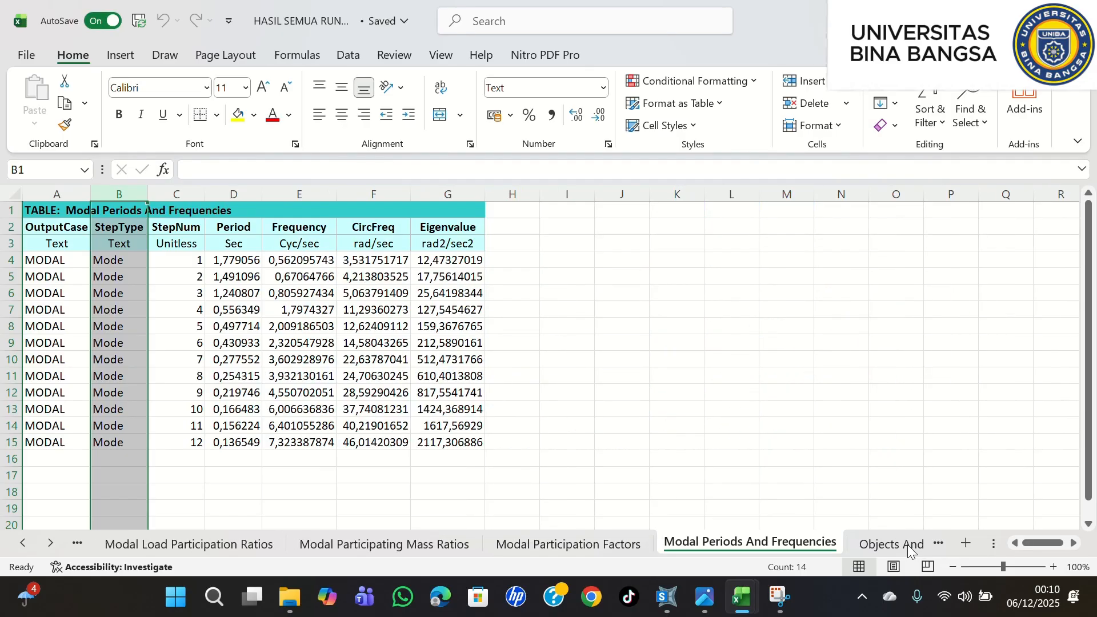
- Examine the Objects And Elements sheets, the Response Spec Modal Information sheet and the Program Control sheet
click(907, 544)
click(907, 544)
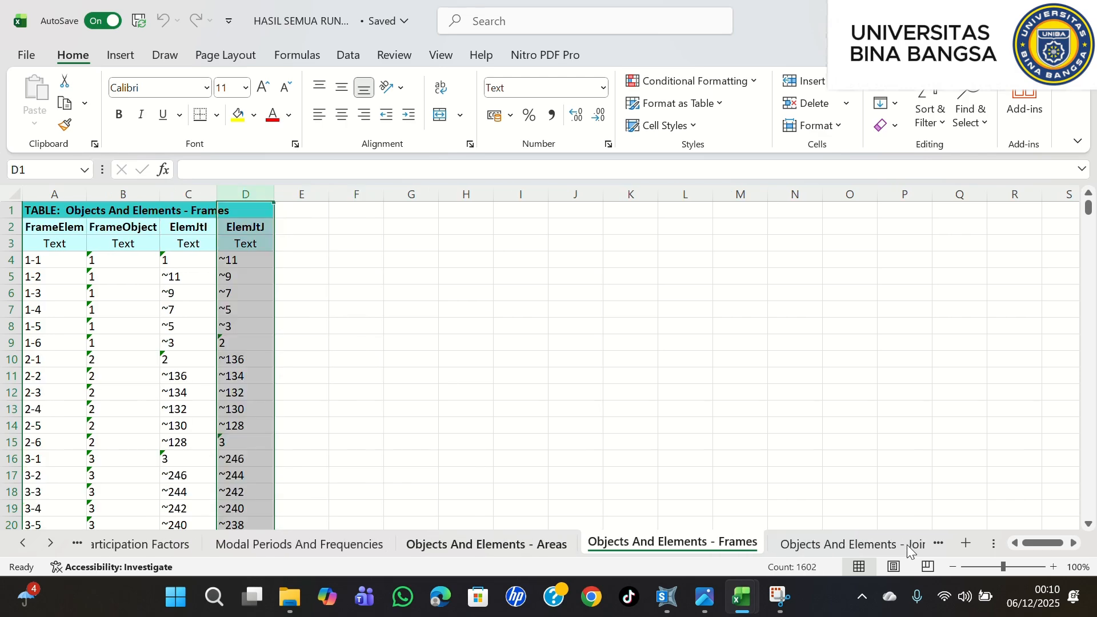
click(907, 544)
click(907, 544)
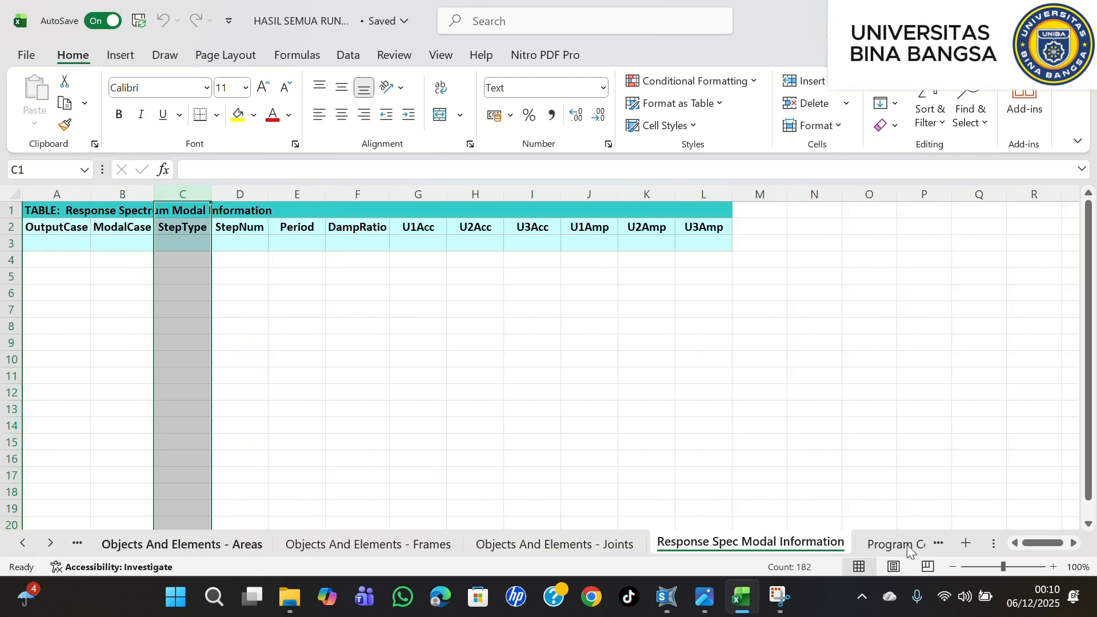
click(907, 544)
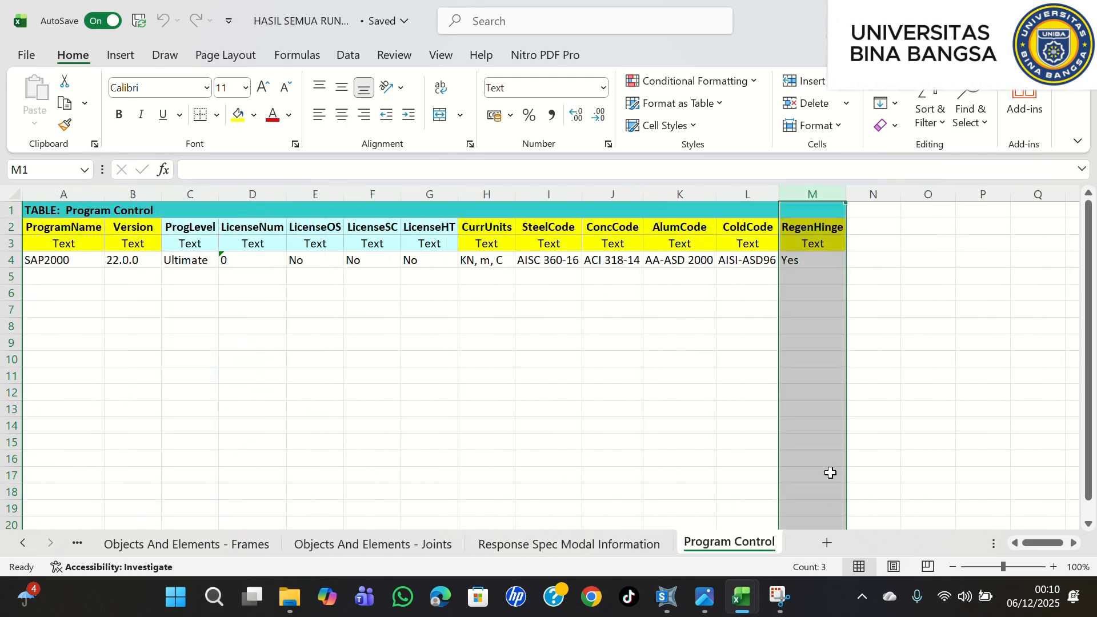